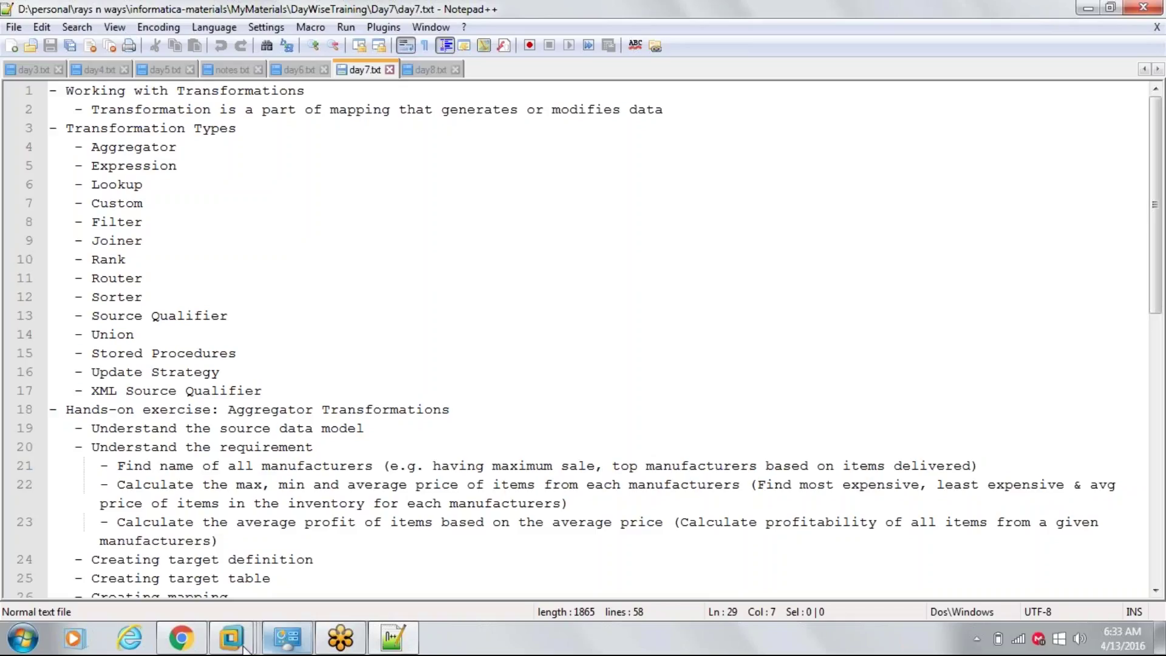
- In the Informatica VM, launch services.msc from the Run prompt
{"action": "mouse_move", "coordinate": [231, 638]}
{"action": "left_click", "coordinate": [296, 572]}
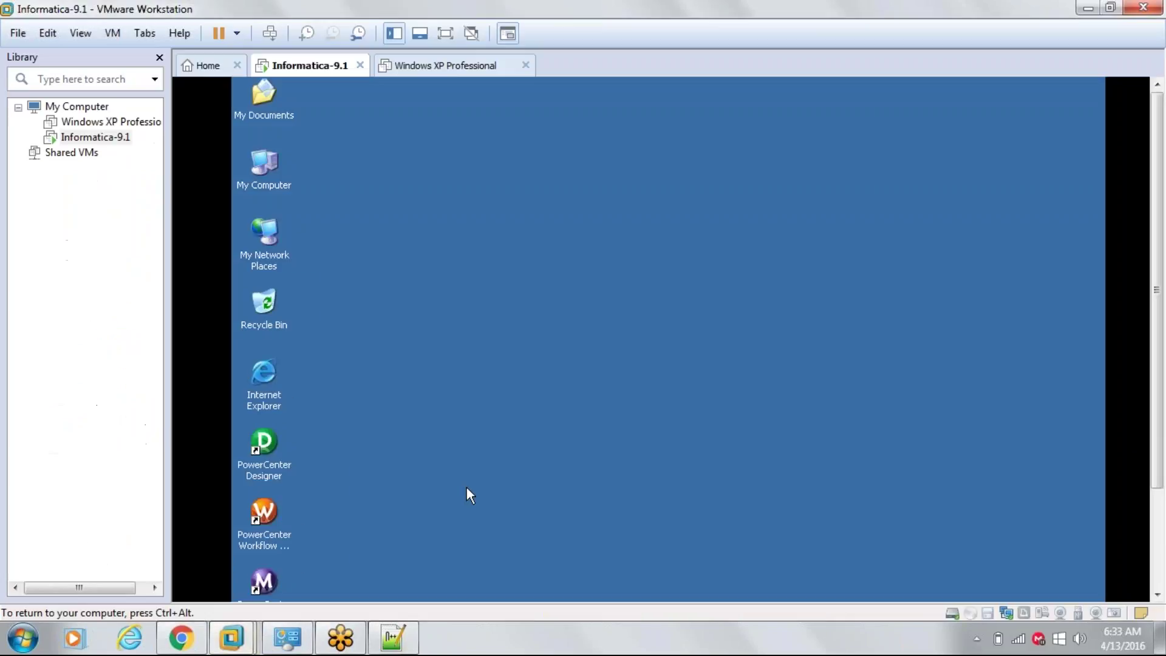
{"action": "left_click_drag", "start_coordinate": [1153, 251], "coordinate": [1153, 363]}
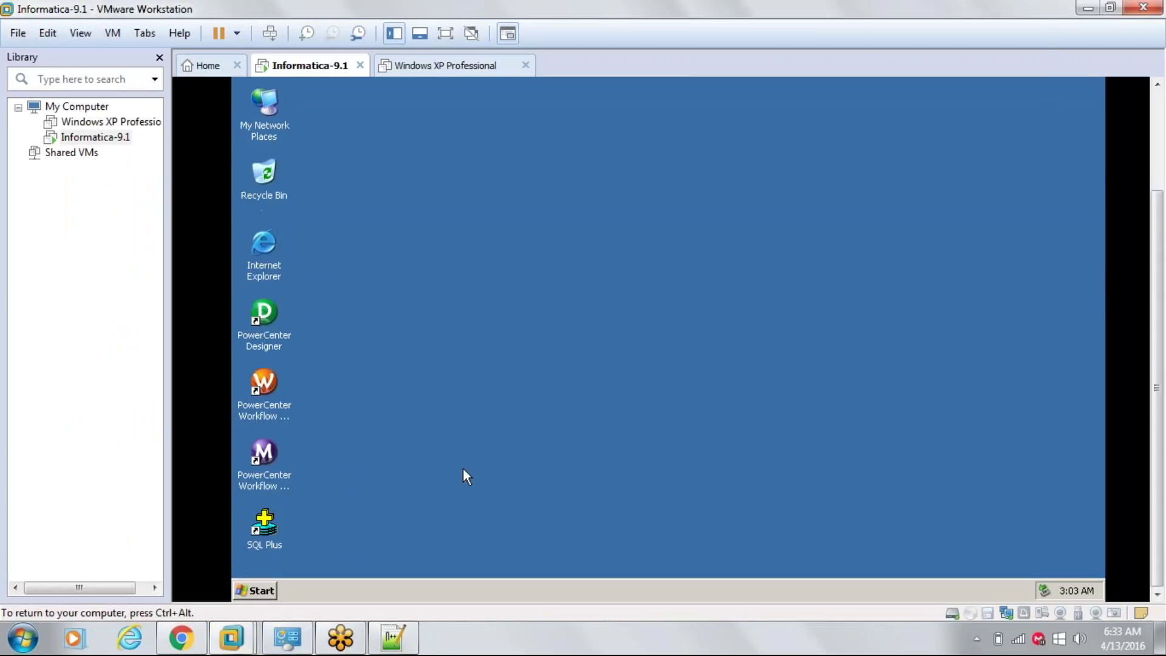
{"action": "left_click", "coordinate": [254, 590]}
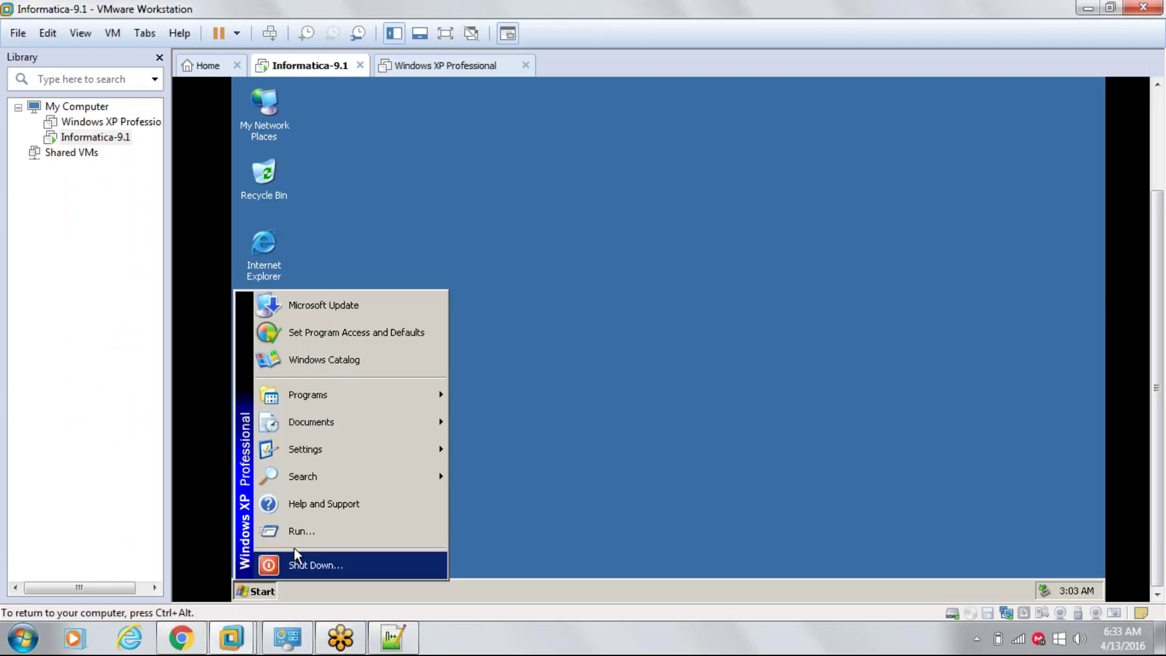
{"action": "left_click", "coordinate": [305, 532]}
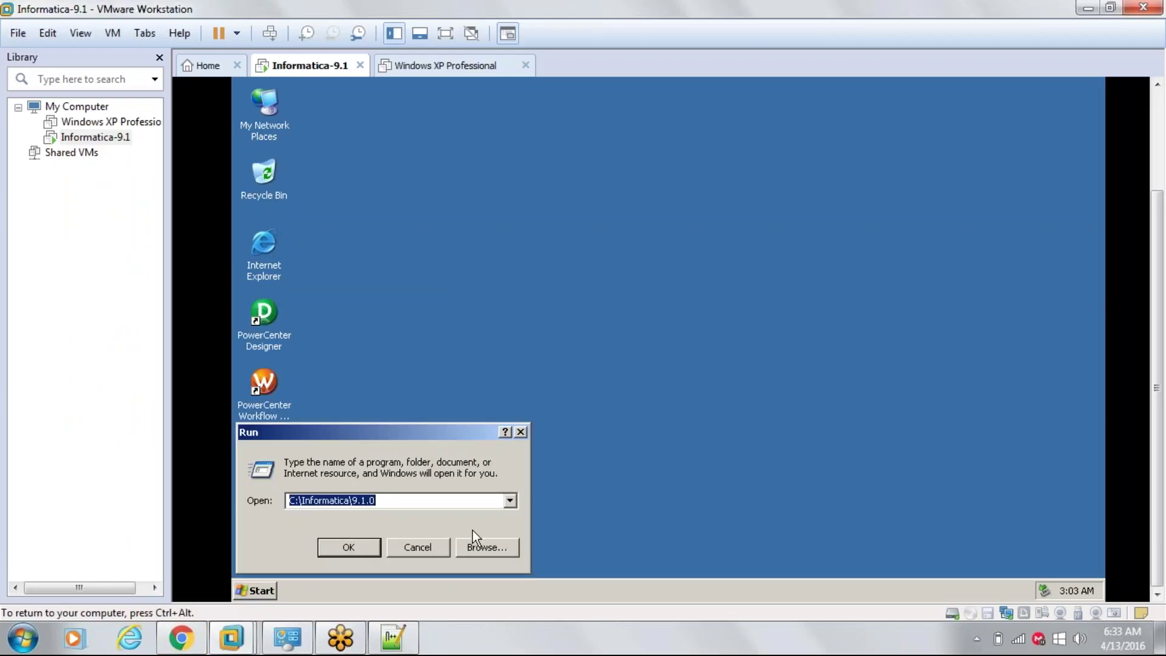
{"action": "type", "text": "services"}
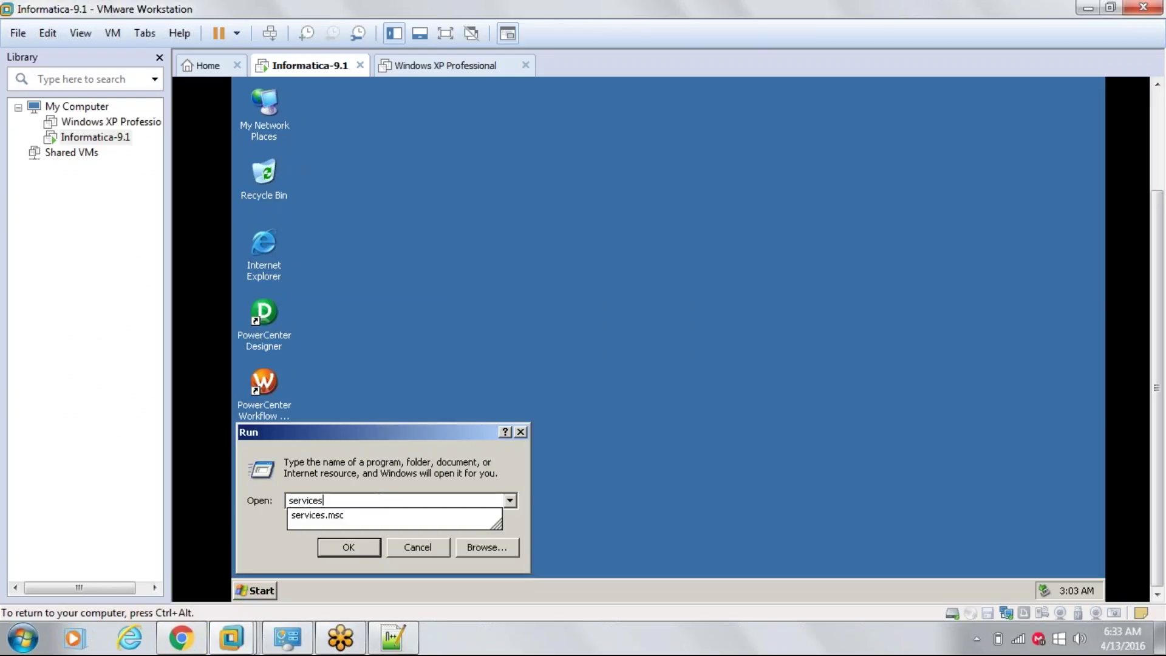
{"action": "key", "text": "Down"}
{"action": "key", "text": "Return"}
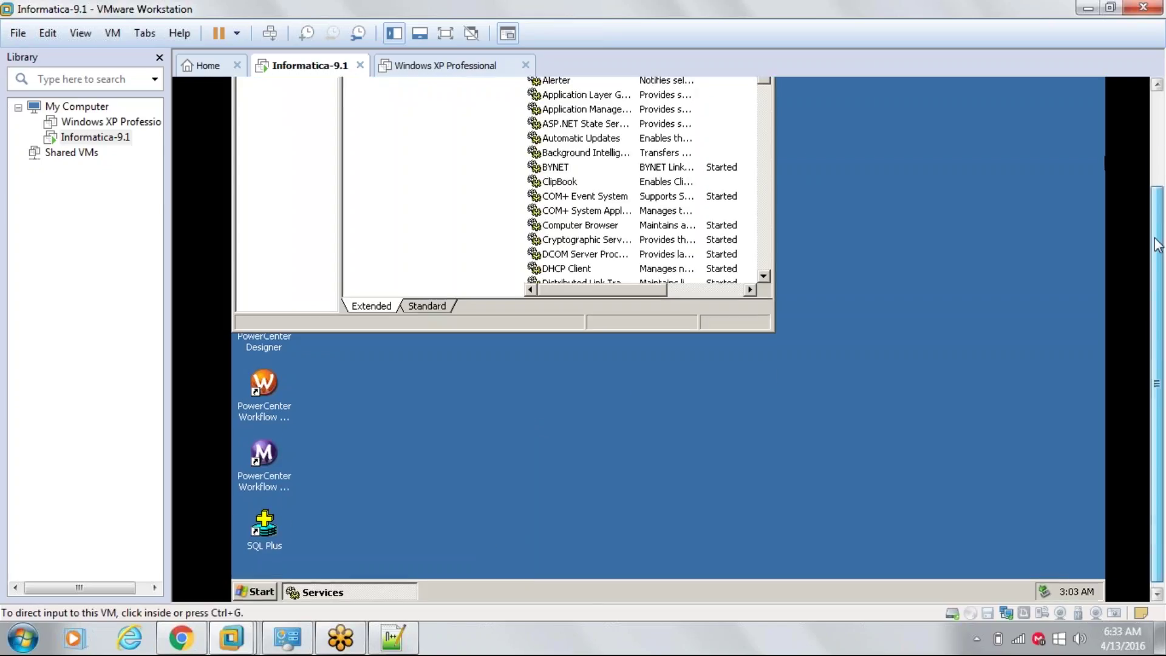
- Find the Informatica 9.1.0 service and start it
{"action": "left_click_drag", "start_coordinate": [1159, 258], "coordinate": [1159, 191]}
{"action": "left_click", "coordinate": [597, 167]}
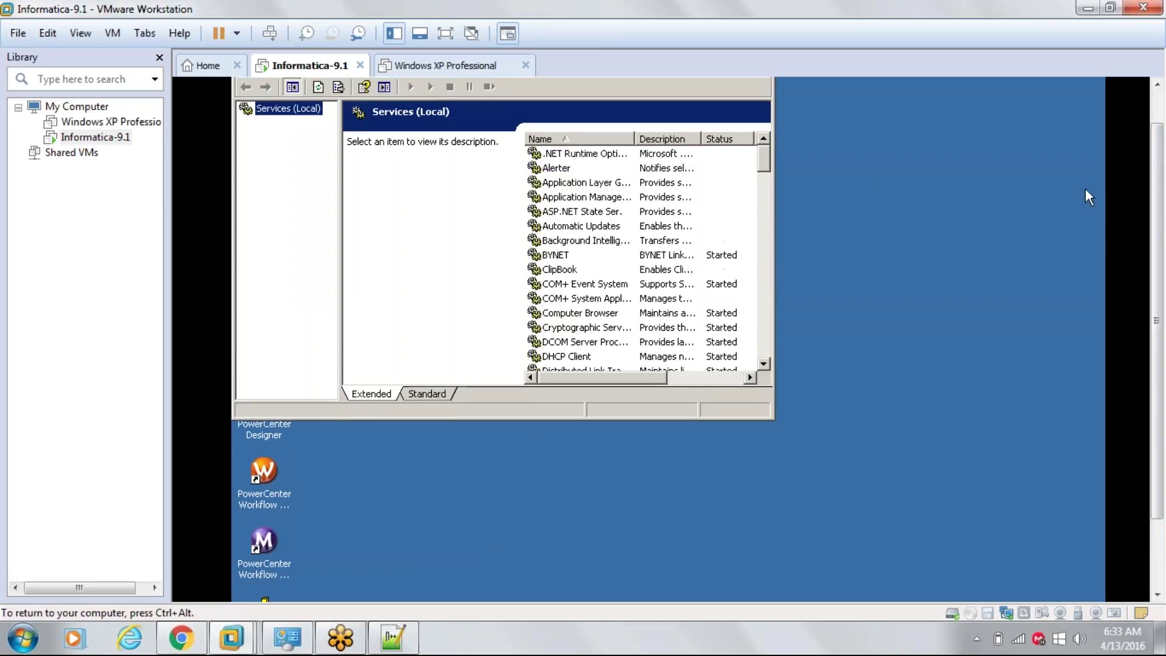
{"action": "left_click", "coordinate": [591, 155]}
{"action": "type", "text": "inf"}
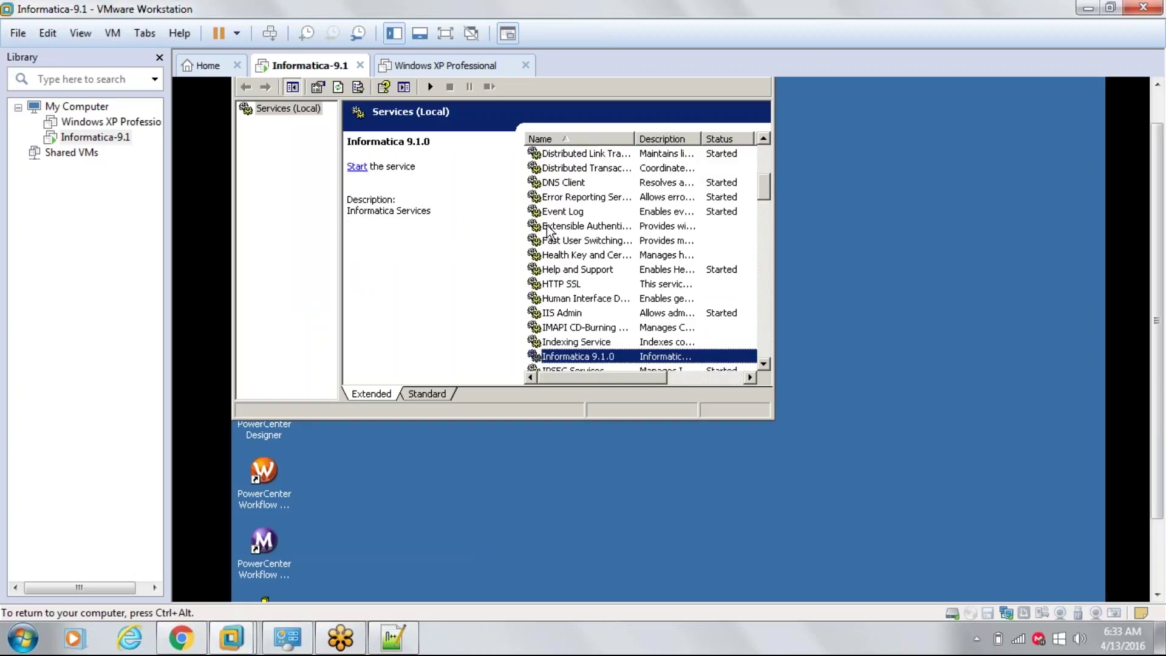
{"action": "right_click", "coordinate": [607, 362]}
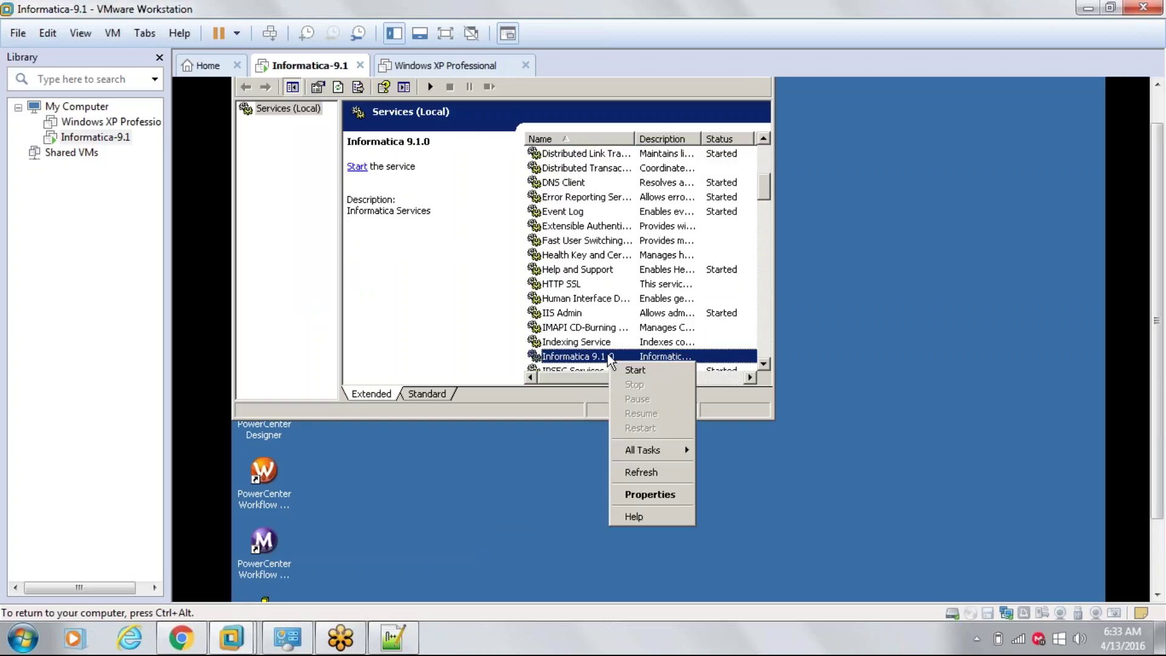
{"action": "left_click", "coordinate": [645, 373]}
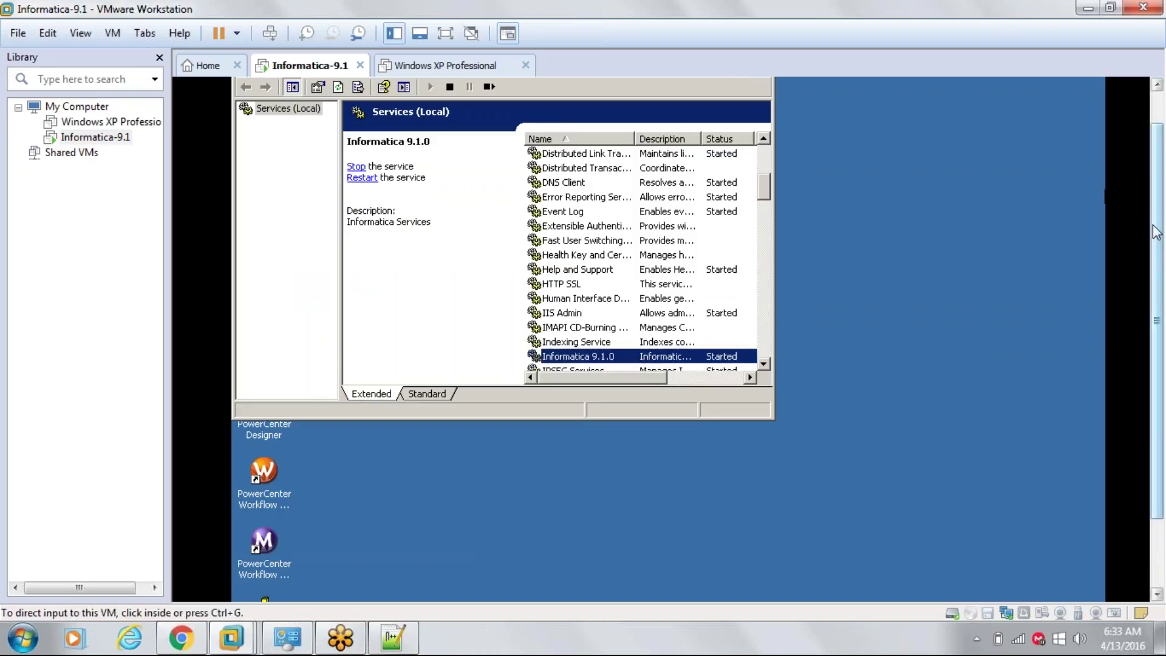
- Close Services and return to the day7 notes in Notepad++
{"action": "left_click", "coordinate": [800, 93]}
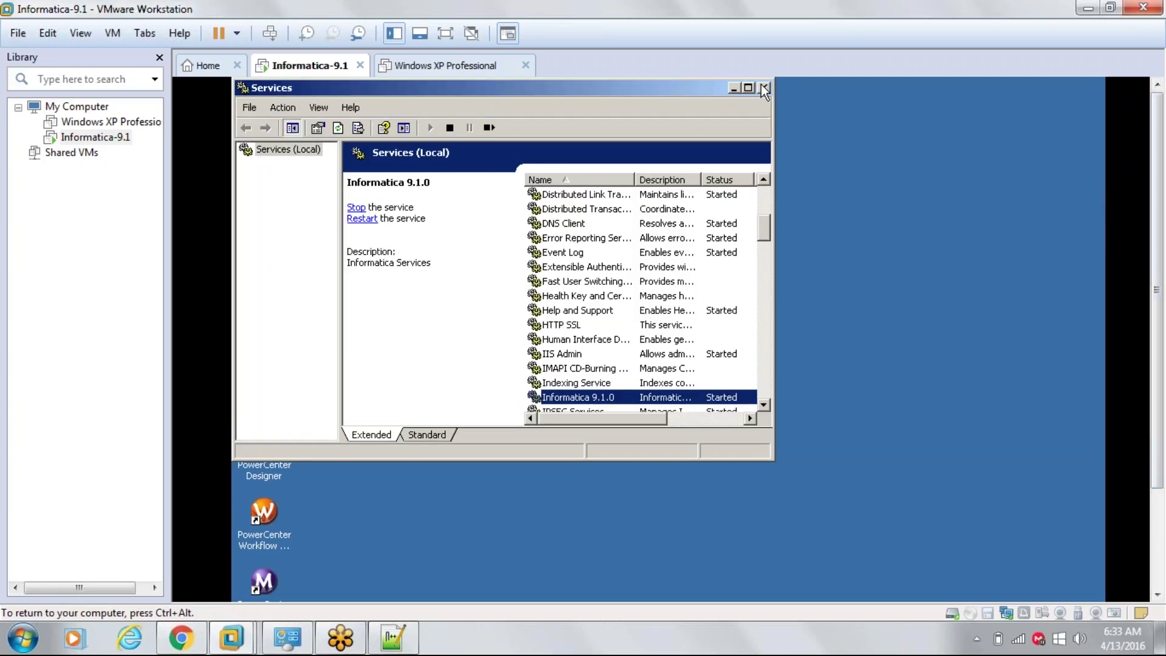
{"action": "left_click", "coordinate": [765, 89]}
{"action": "left_click", "coordinate": [394, 639]}
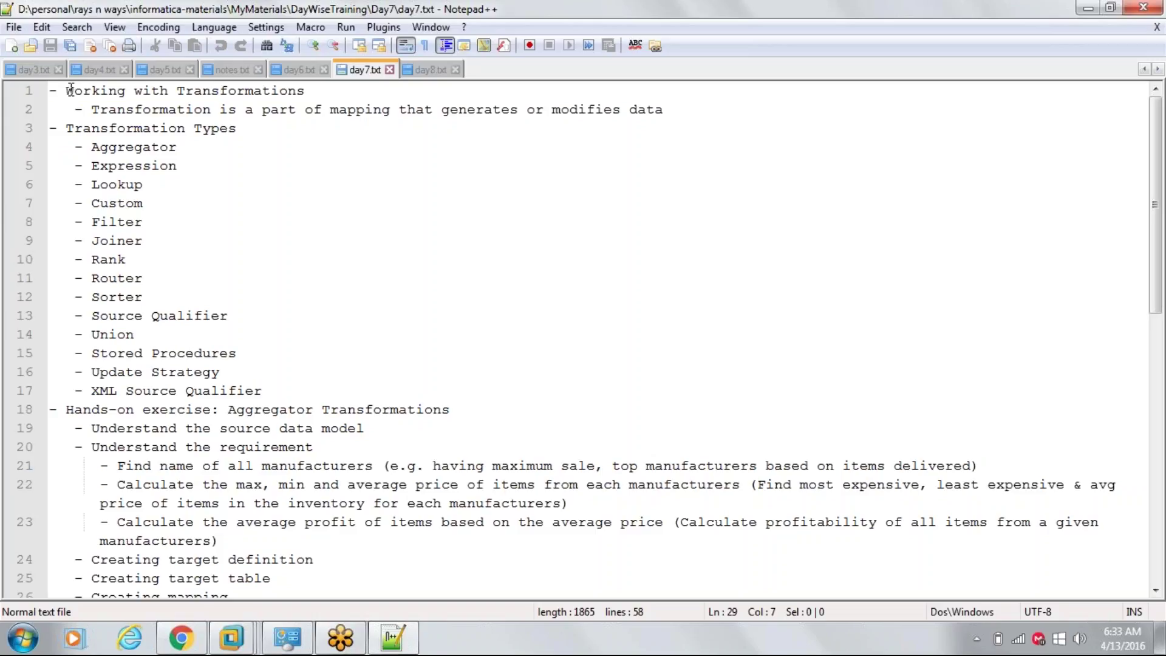
{"action": "left_click_drag", "start_coordinate": [71, 90], "coordinate": [305, 91]}
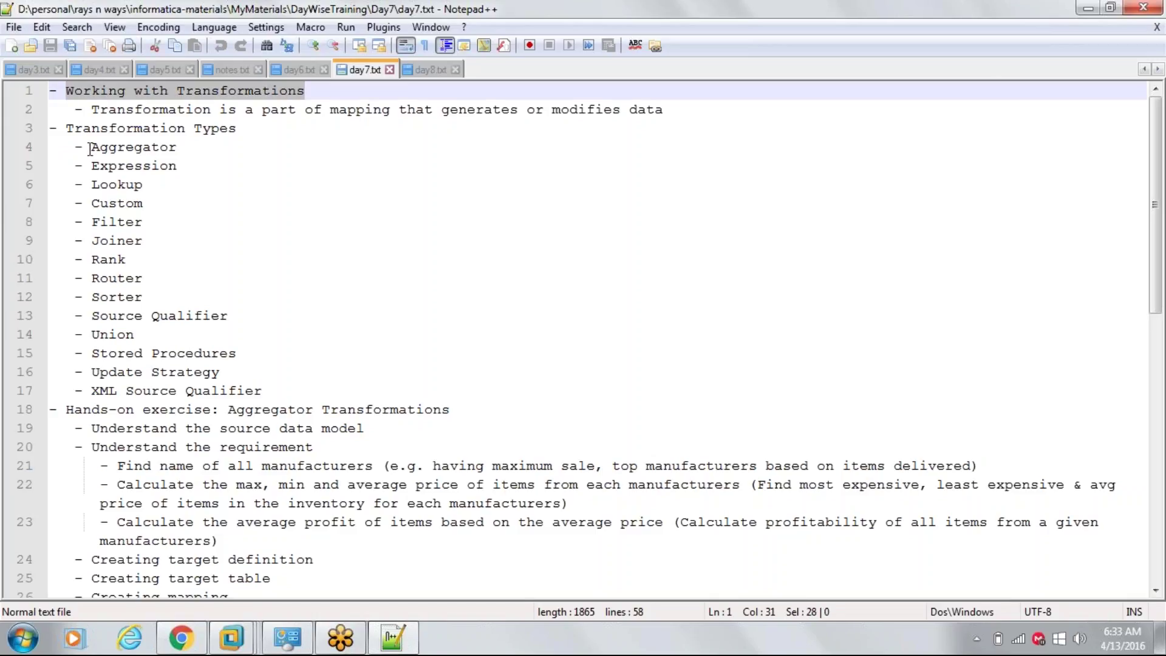
{"action": "left_click_drag", "start_coordinate": [65, 129], "coordinate": [236, 281]}
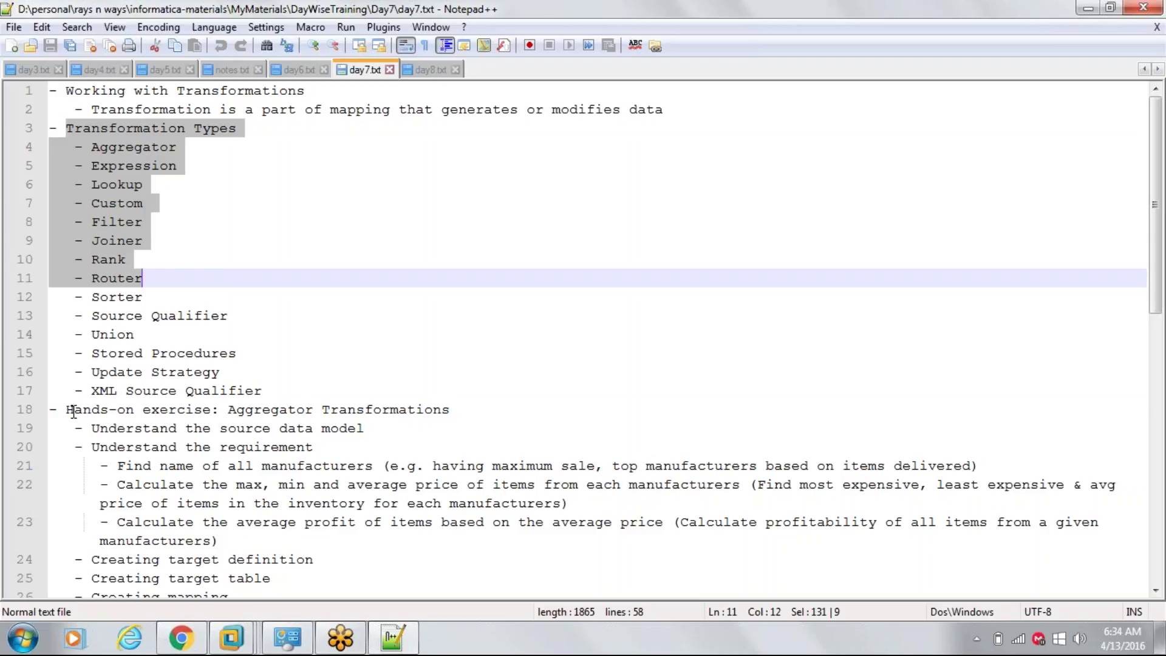
{"action": "left_click_drag", "start_coordinate": [66, 411], "coordinate": [478, 406]}
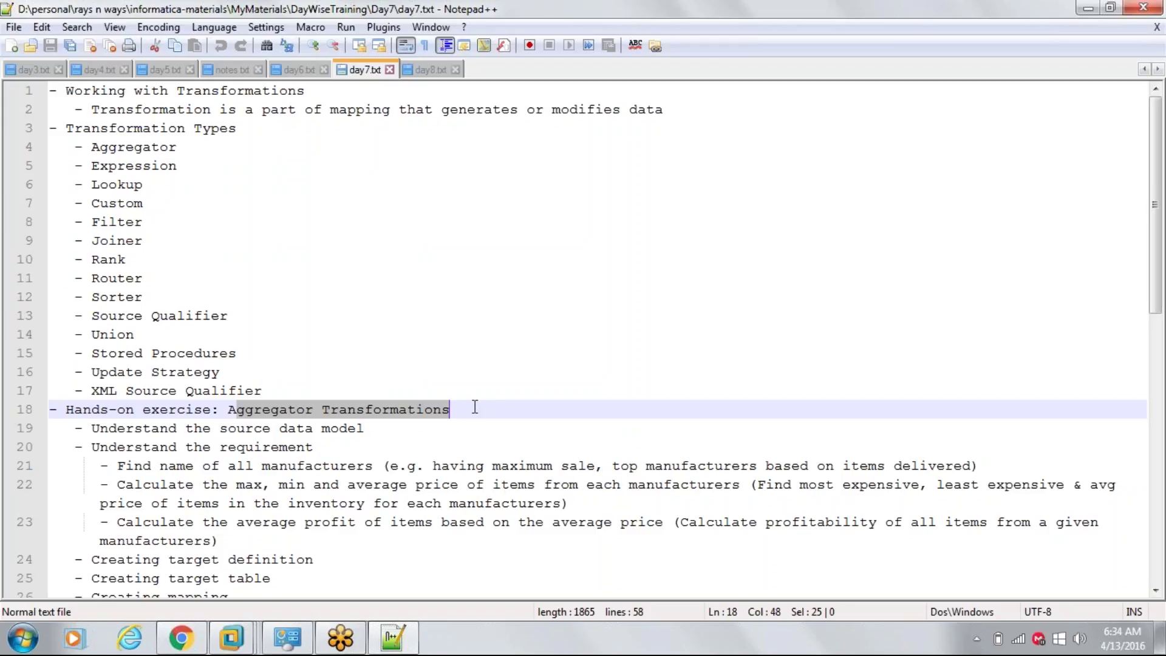
{"action": "double_click", "coordinate": [120, 167]}
{"action": "double_click", "coordinate": [120, 183]}
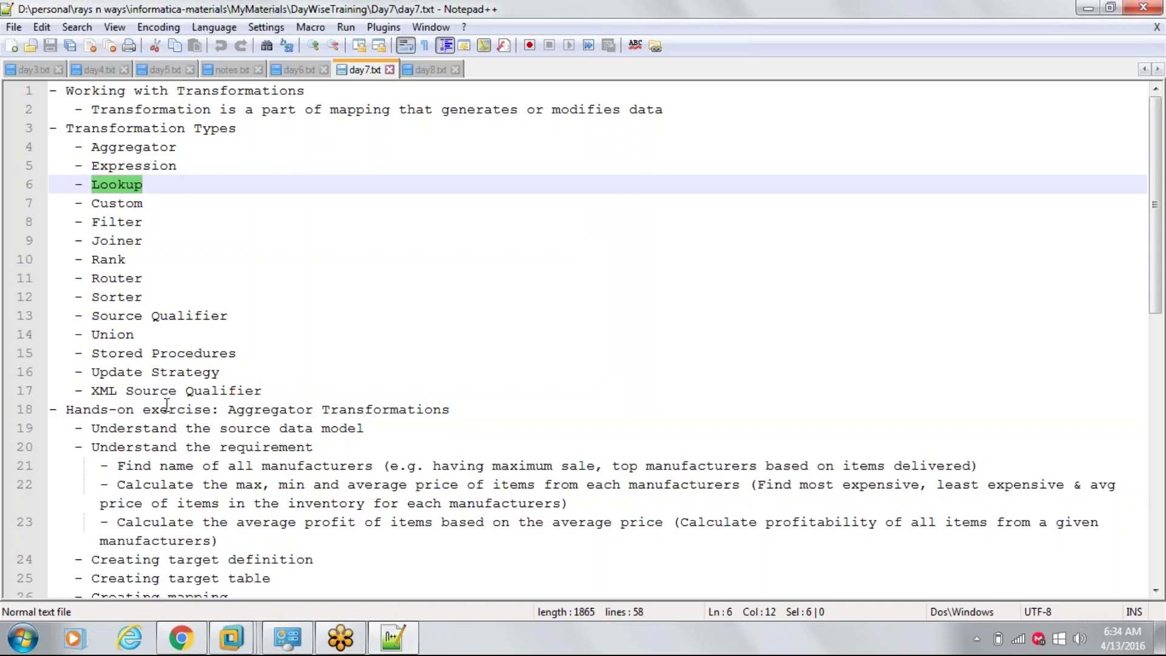
{"action": "scroll", "coordinate": [176, 378], "scroll_direction": "down", "scroll_amount": 2}
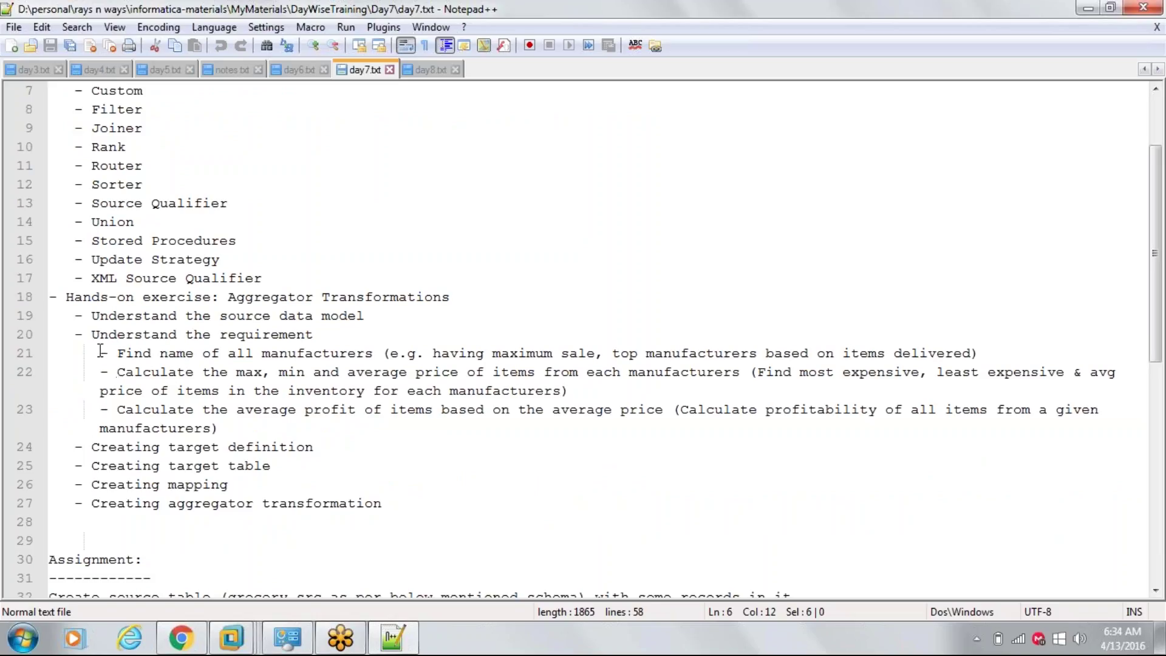
{"action": "left_click_drag", "start_coordinate": [101, 351], "coordinate": [836, 409]}
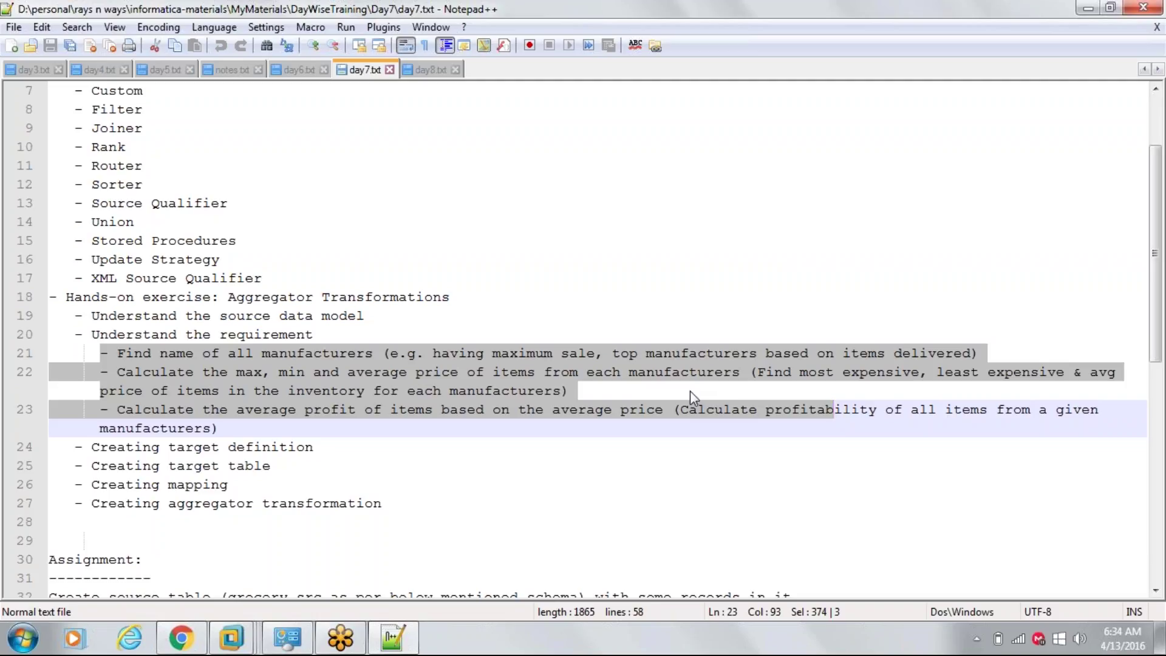
{"action": "left_click", "coordinate": [211, 383]}
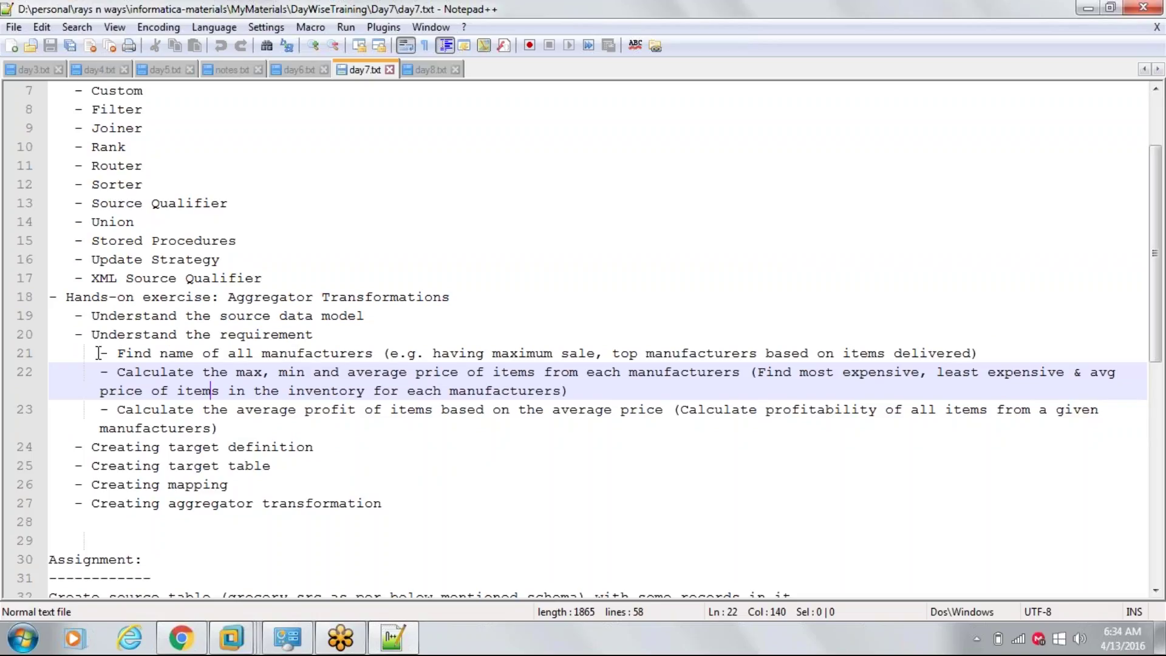
{"action": "left_click_drag", "start_coordinate": [104, 353], "coordinate": [377, 353]}
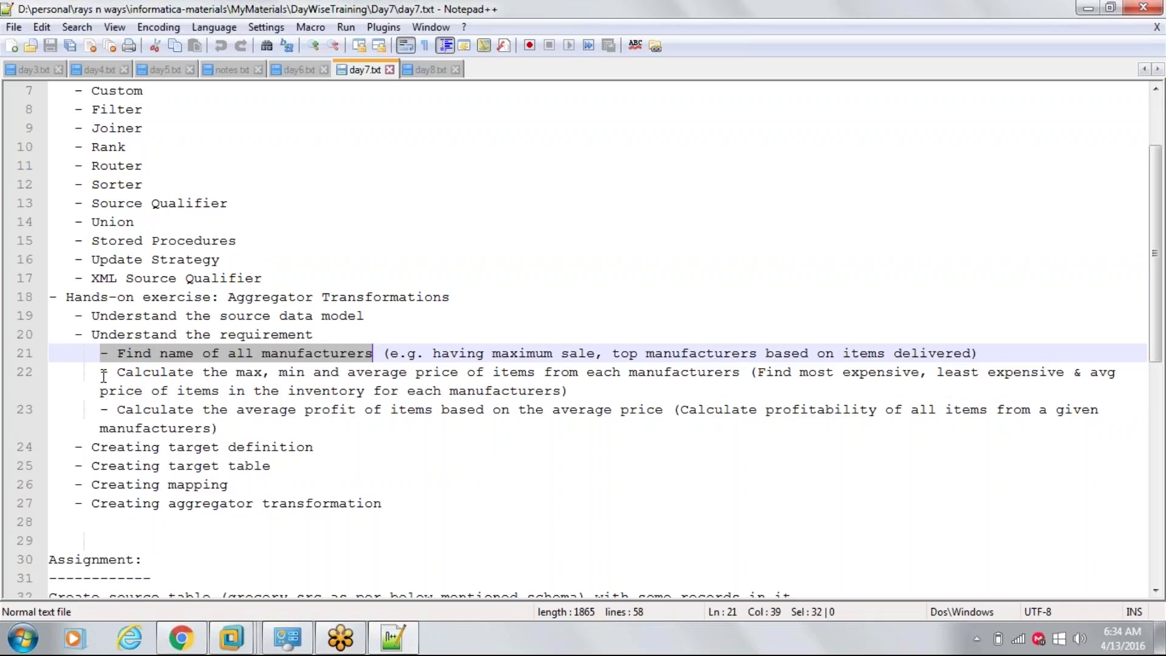
{"action": "left_click_drag", "start_coordinate": [101, 373], "coordinate": [740, 372]}
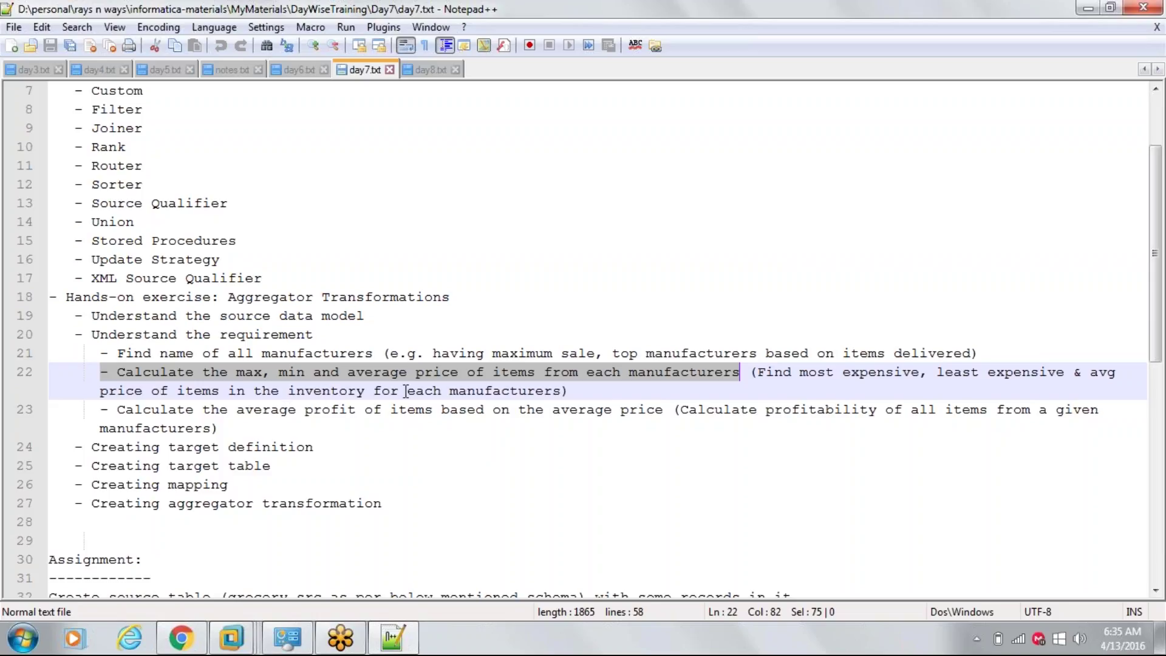
{"action": "double_click", "coordinate": [545, 394]}
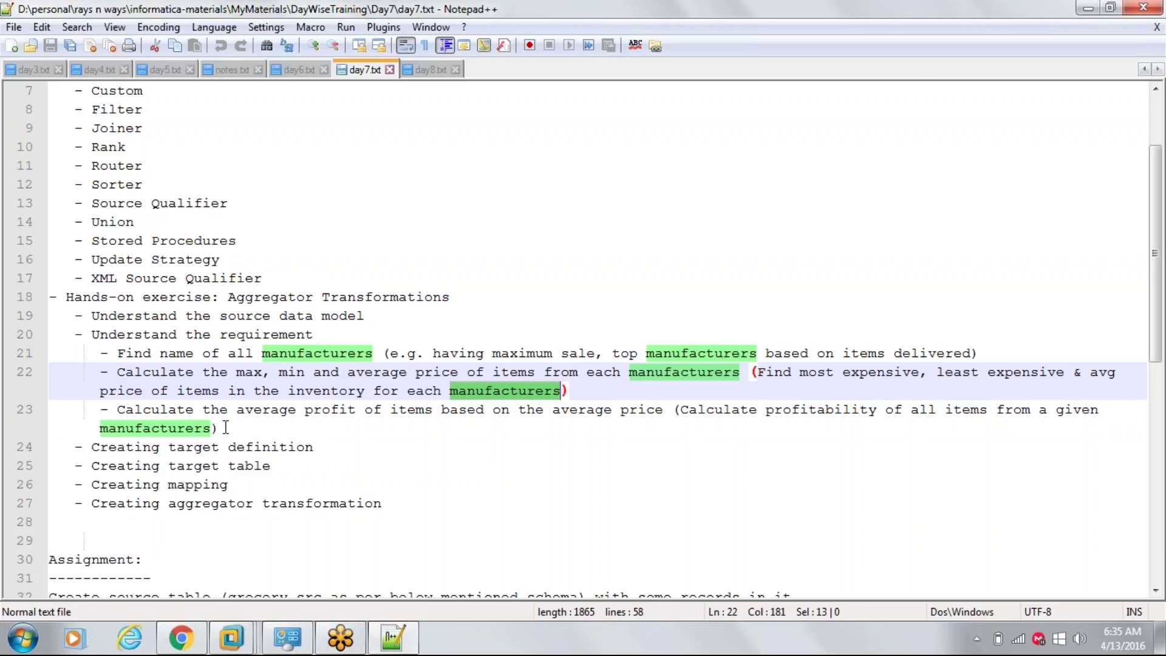
{"action": "left_click_drag", "start_coordinate": [222, 429], "coordinate": [10, 355]}
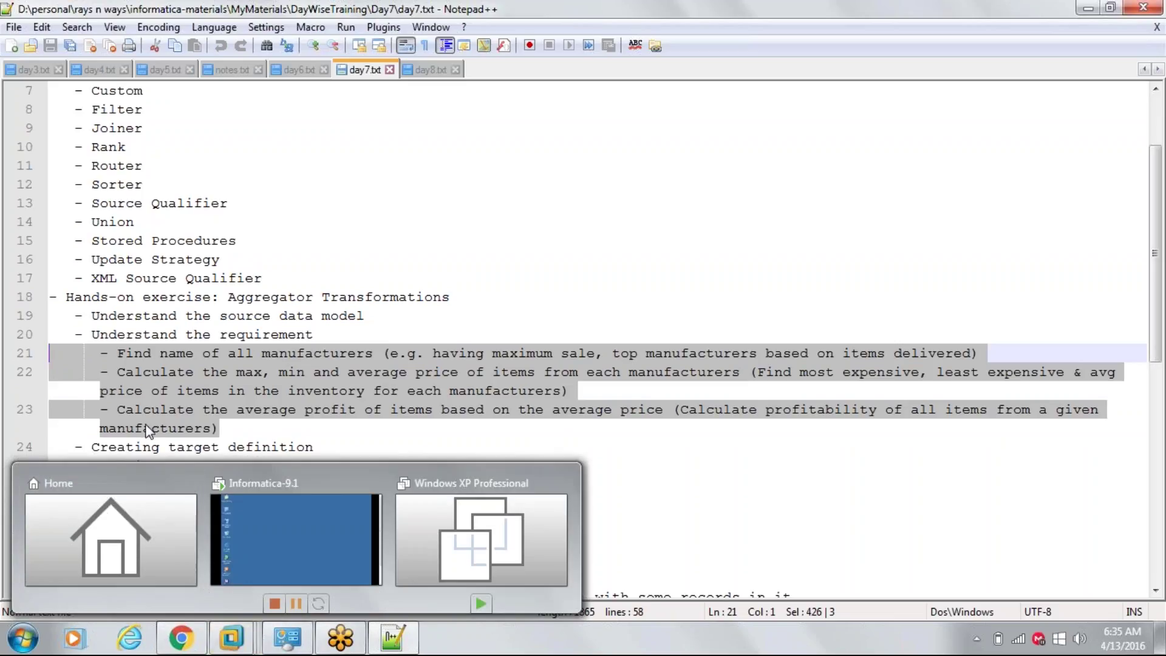
{"action": "left_click", "coordinate": [144, 406]}
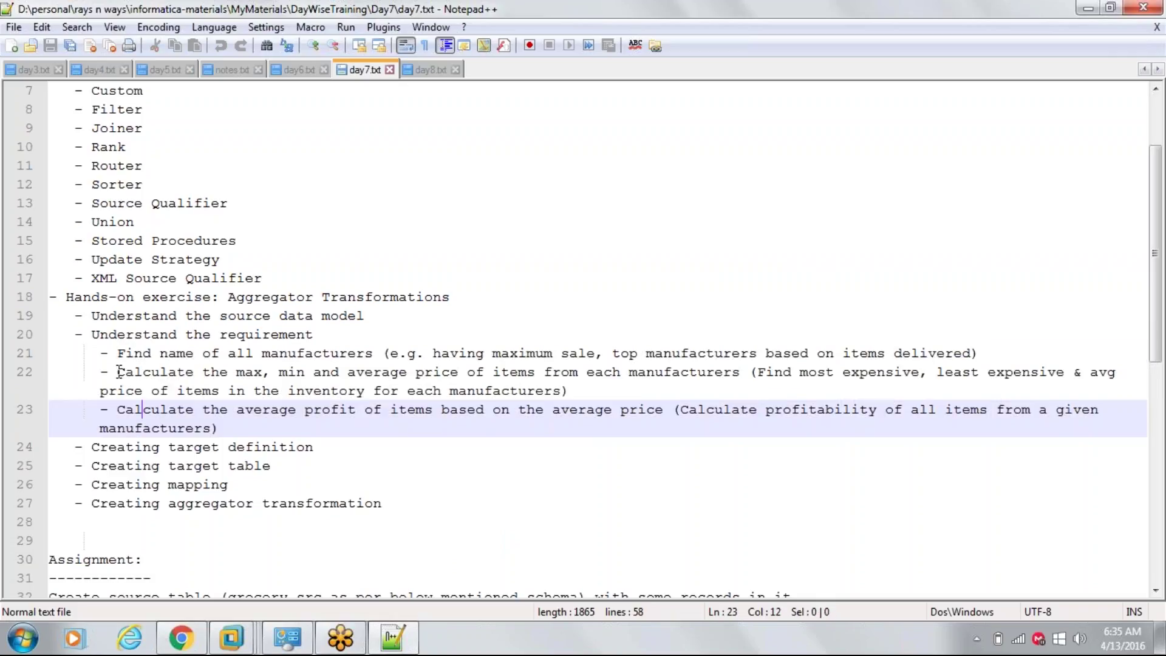
{"action": "left_click_drag", "start_coordinate": [120, 371], "coordinate": [538, 373]}
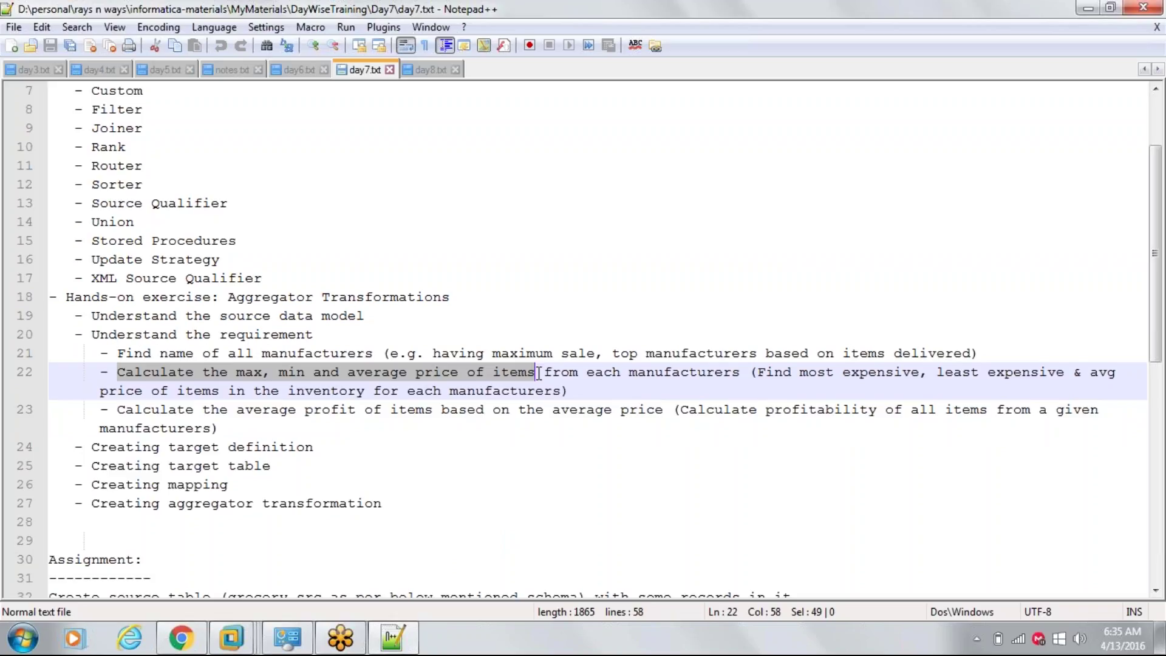
{"action": "left_click_drag", "start_coordinate": [228, 297], "coordinate": [331, 293]}
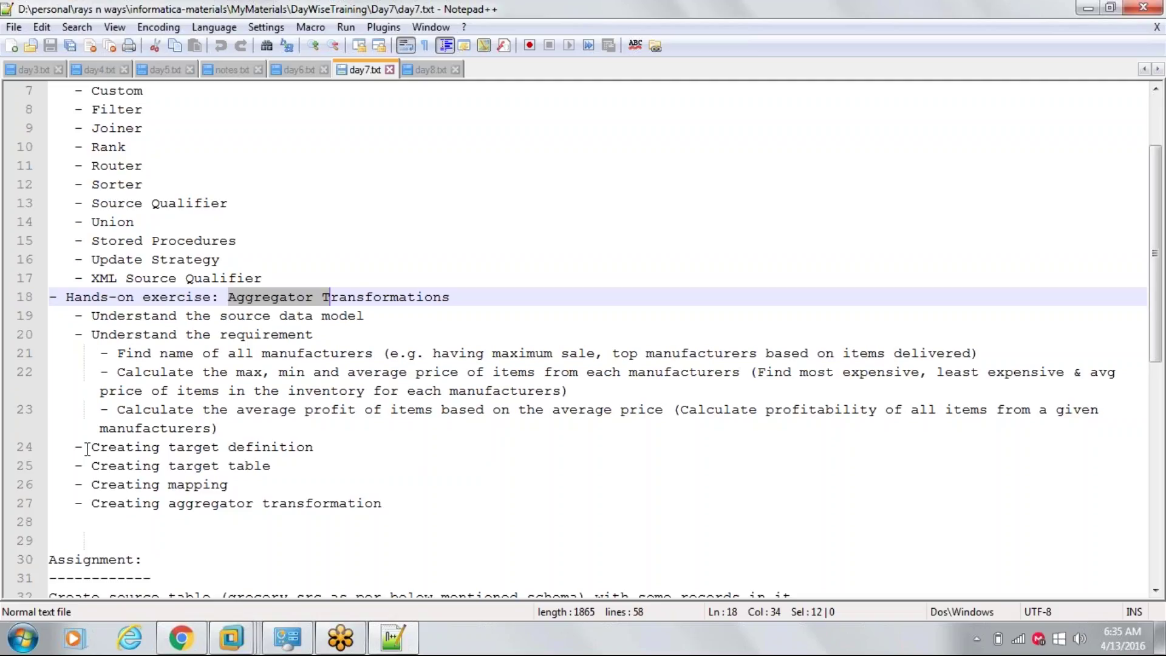
{"action": "left_click_drag", "start_coordinate": [91, 447], "coordinate": [313, 448]}
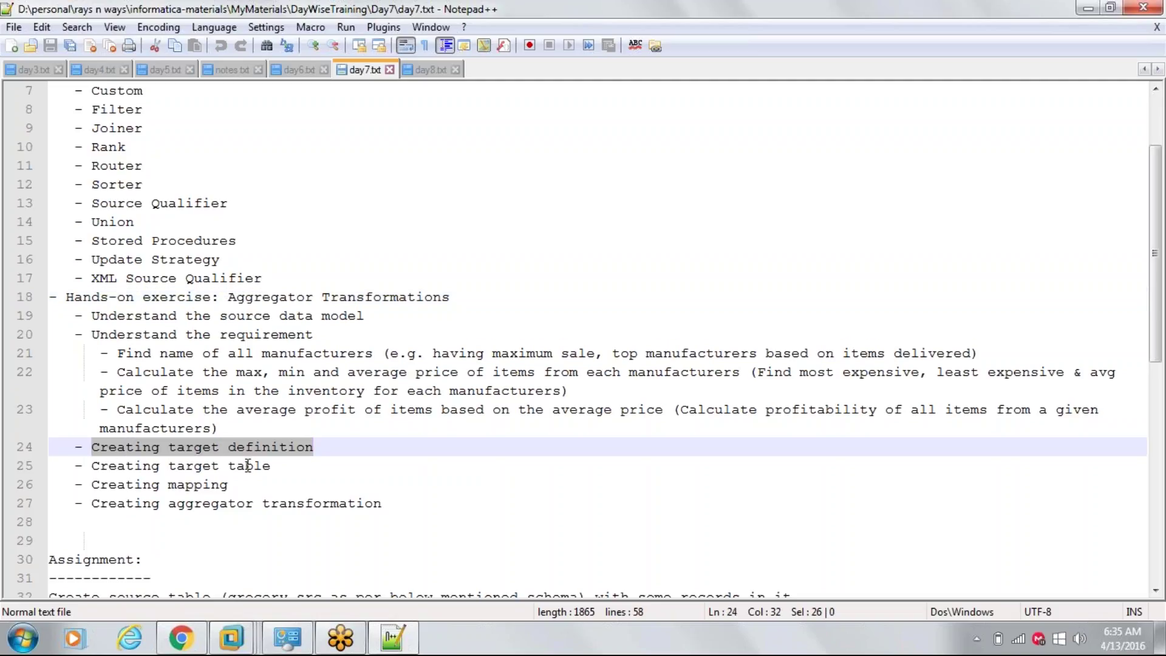
{"action": "left_click_drag", "start_coordinate": [95, 466], "coordinate": [287, 466]}
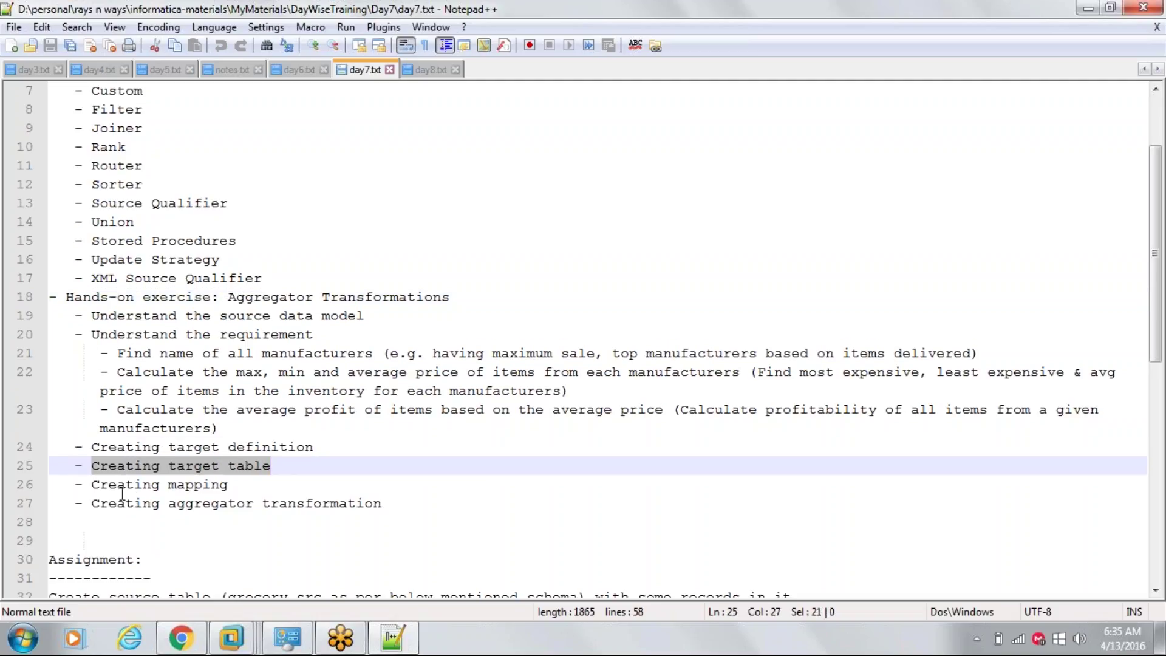
{"action": "left_click", "coordinate": [95, 485]}
{"action": "left_click_drag", "start_coordinate": [96, 486], "coordinate": [217, 485]}
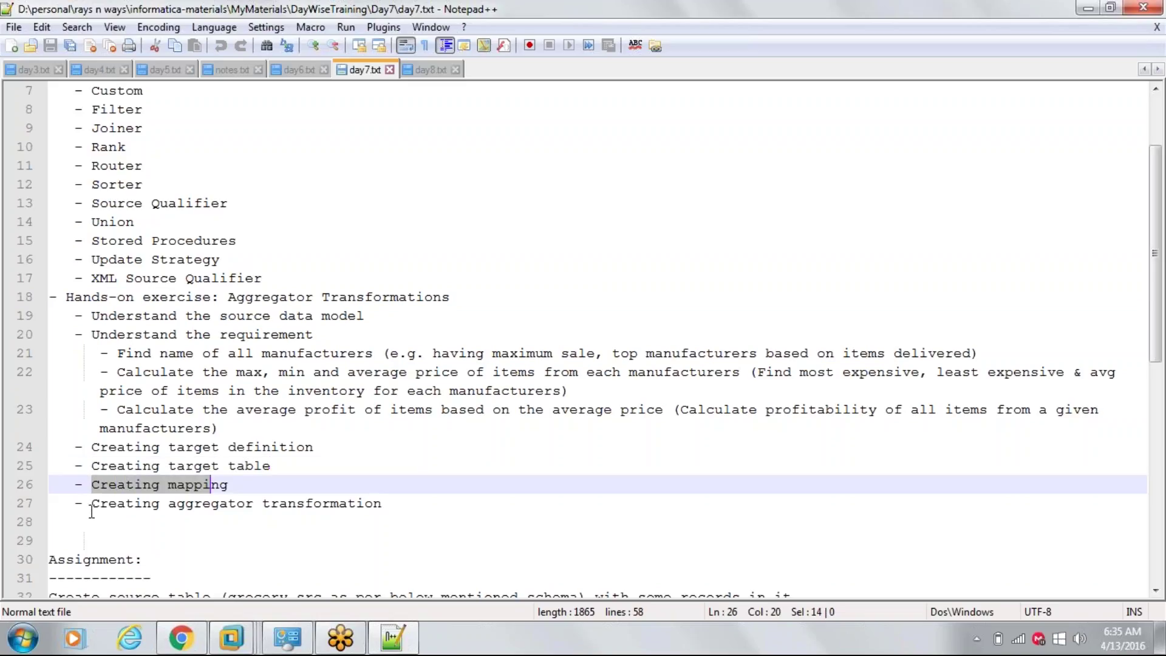
{"action": "left_click_drag", "start_coordinate": [92, 504], "coordinate": [411, 503]}
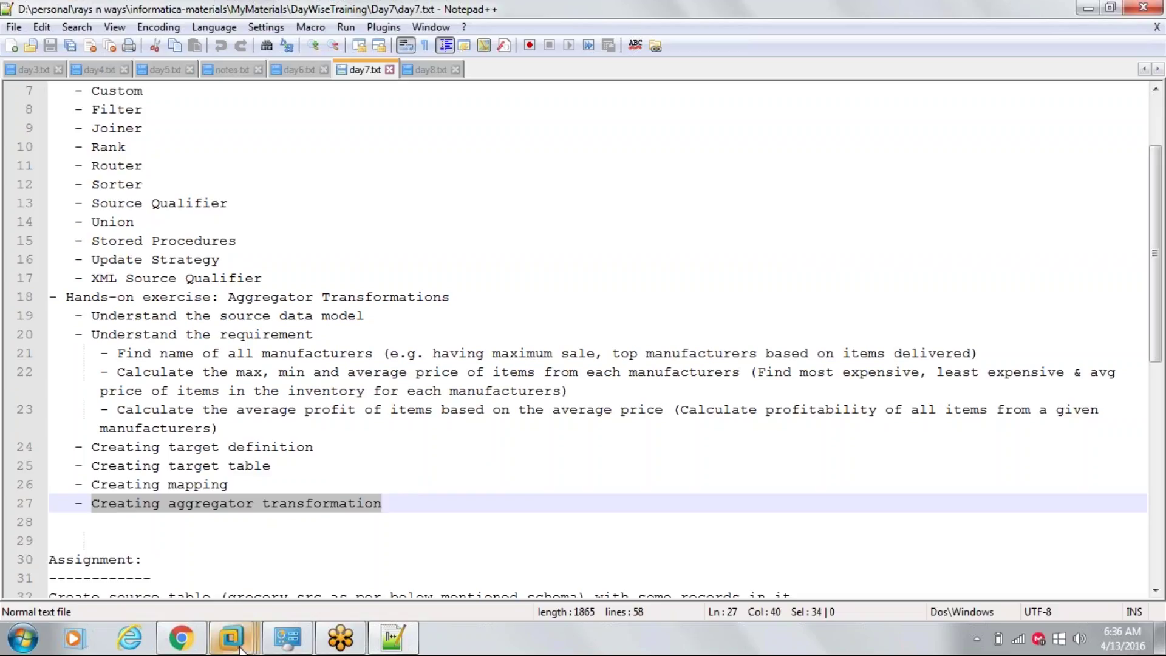
- Launch PowerCenter Designer from Informatica 9.1.0 > Client > PowerCenter Client
{"action": "mouse_move", "coordinate": [239, 647]}
{"action": "left_click", "coordinate": [264, 562]}
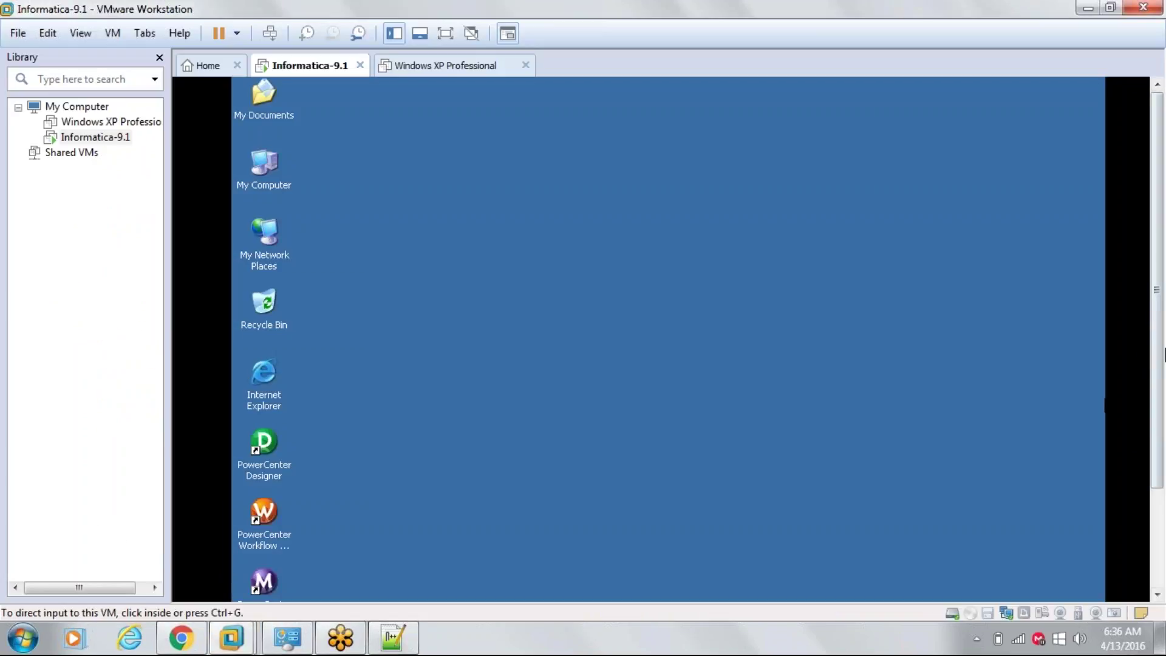
{"action": "scroll", "coordinate": [1161, 353], "scroll_direction": "down", "scroll_amount": 3}
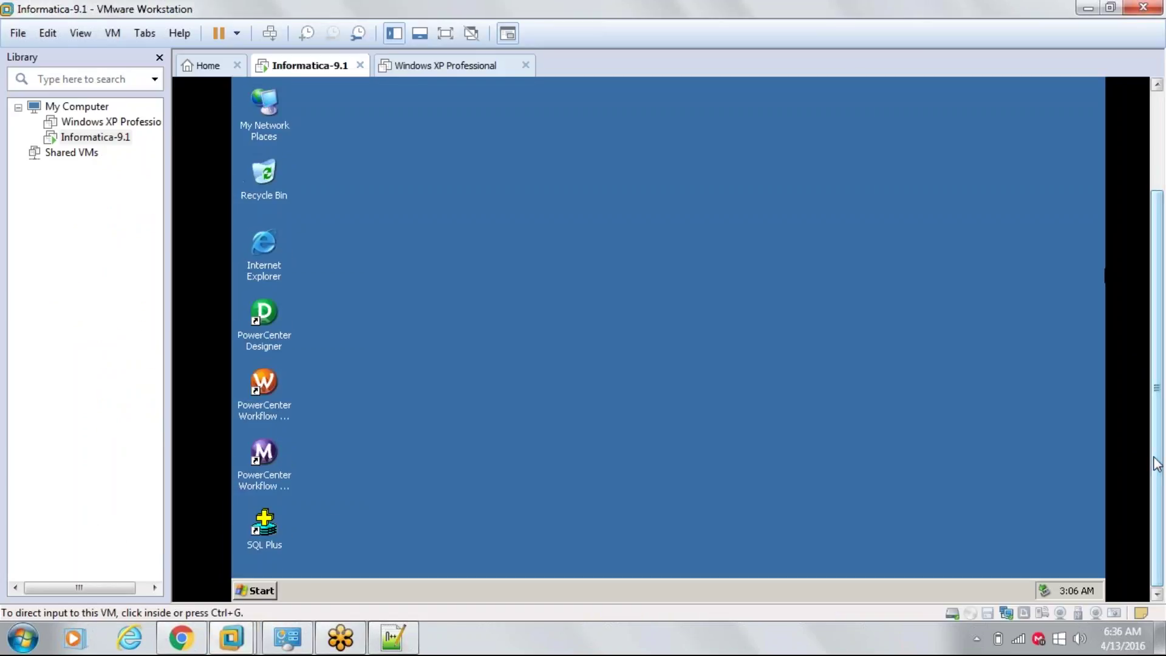
{"action": "left_click", "coordinate": [254, 592]}
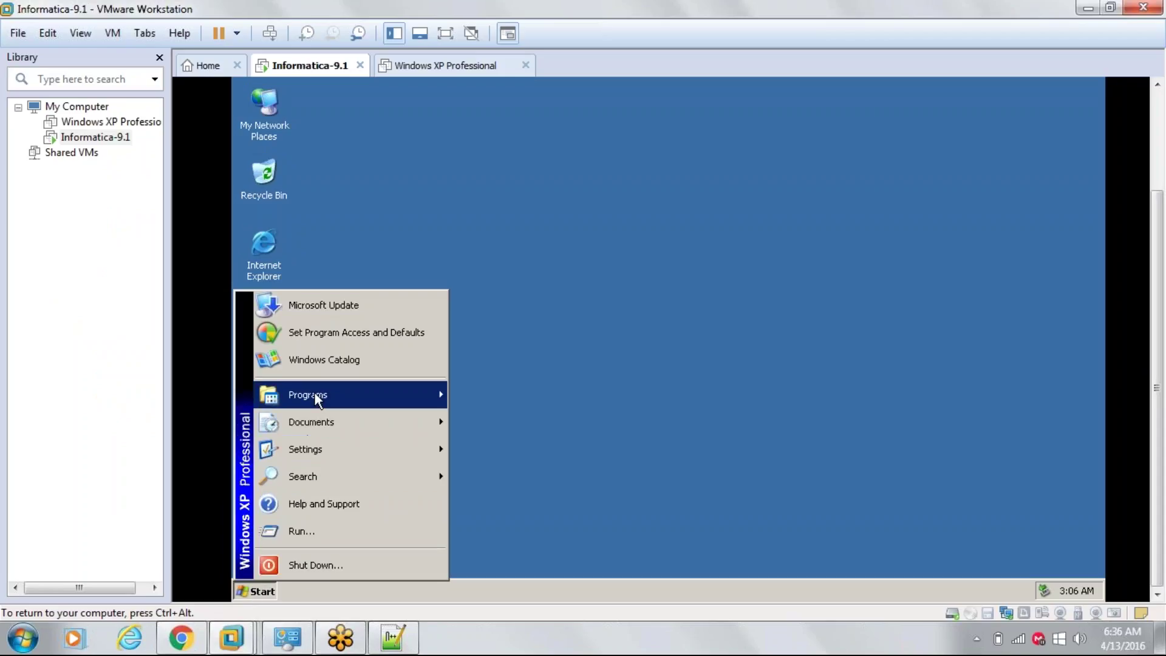
{"action": "mouse_move", "coordinate": [439, 398]}
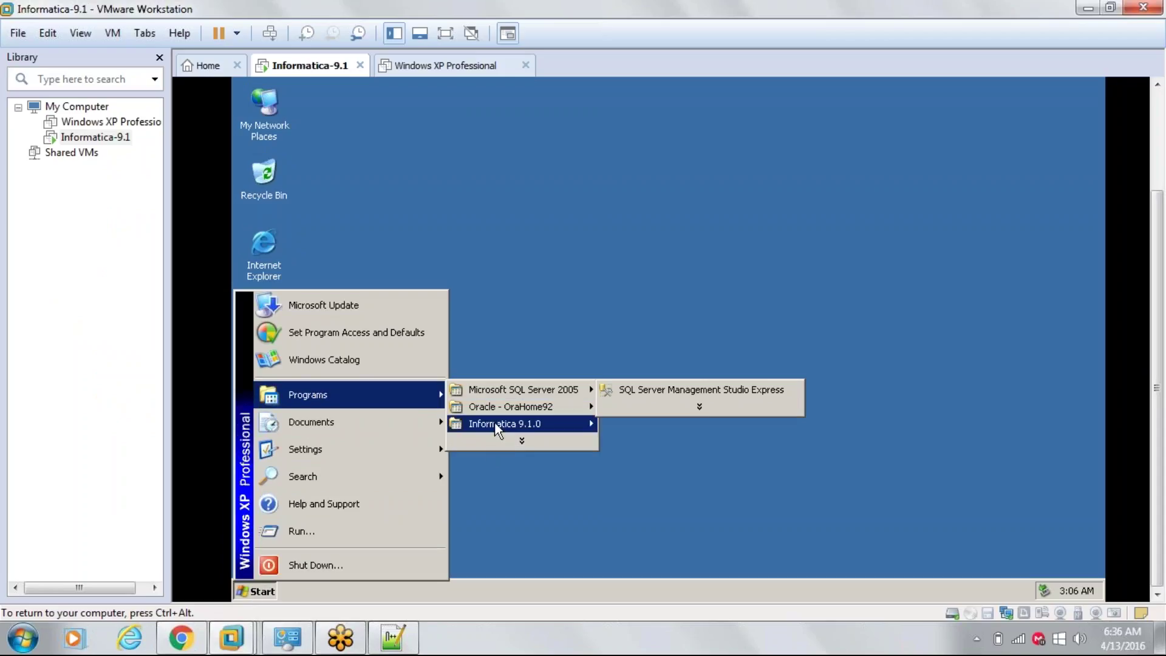
{"action": "mouse_move", "coordinate": [581, 422]}
{"action": "mouse_move", "coordinate": [693, 457]}
{"action": "mouse_move", "coordinate": [774, 457]}
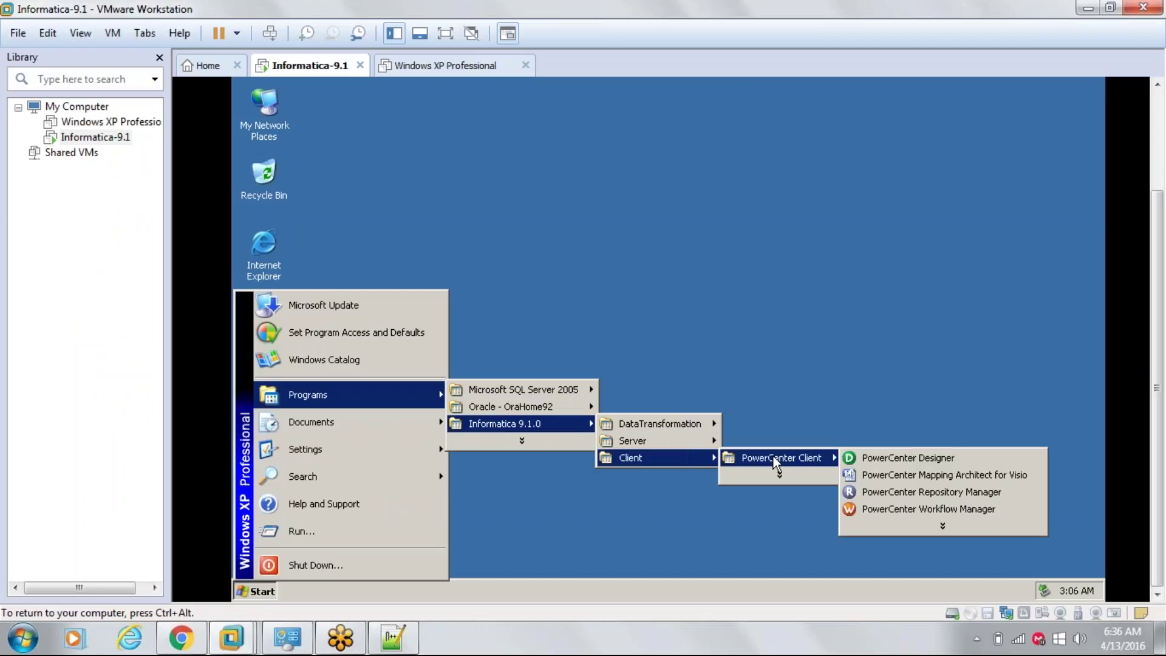
{"action": "left_click", "coordinate": [884, 457]}
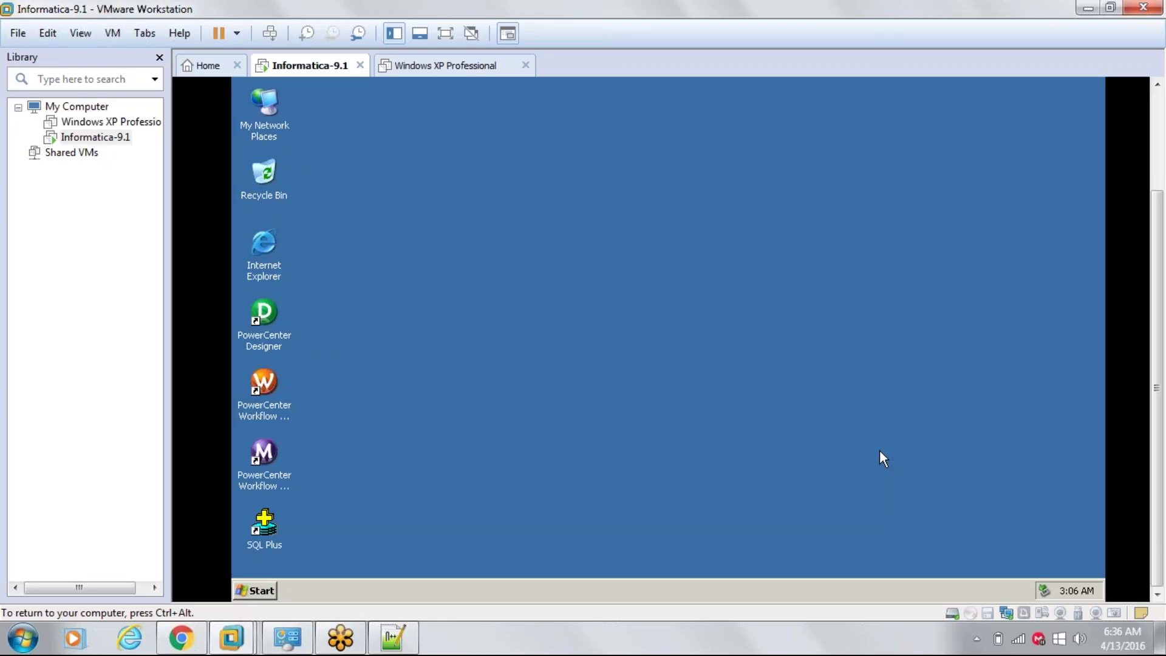
{"action": "key", "text": "ctrl+alt"}
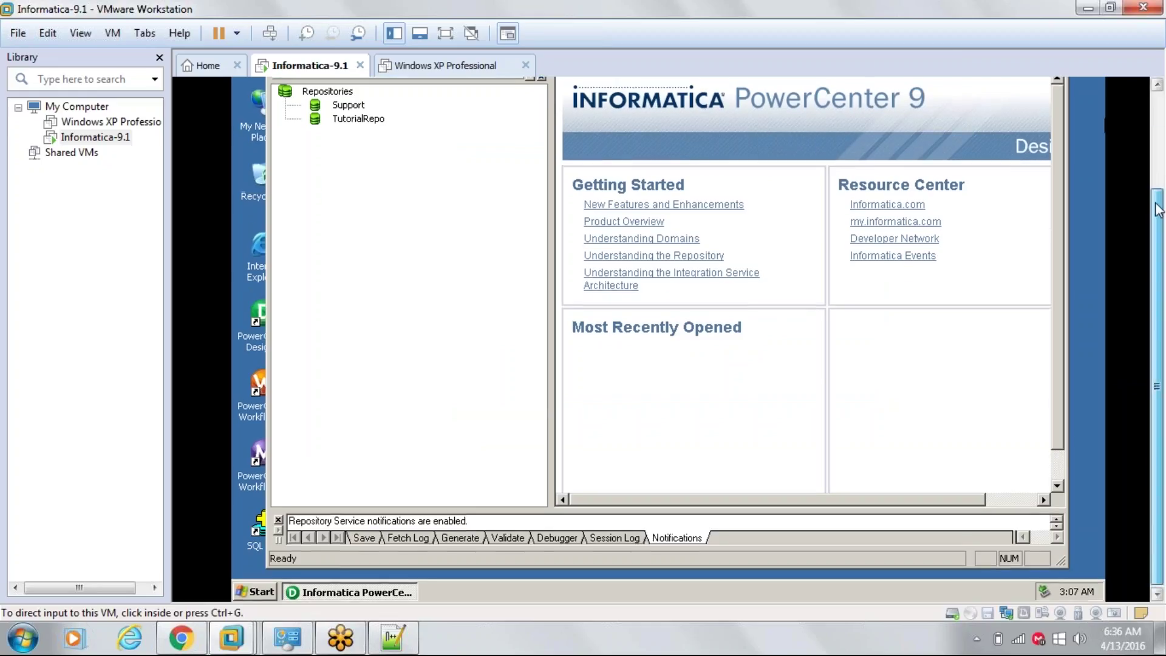
- Connect to the Support repository as Administrator
{"action": "left_click_drag", "start_coordinate": [1158, 210], "coordinate": [1159, 120]}
{"action": "left_click", "coordinate": [507, 220]}
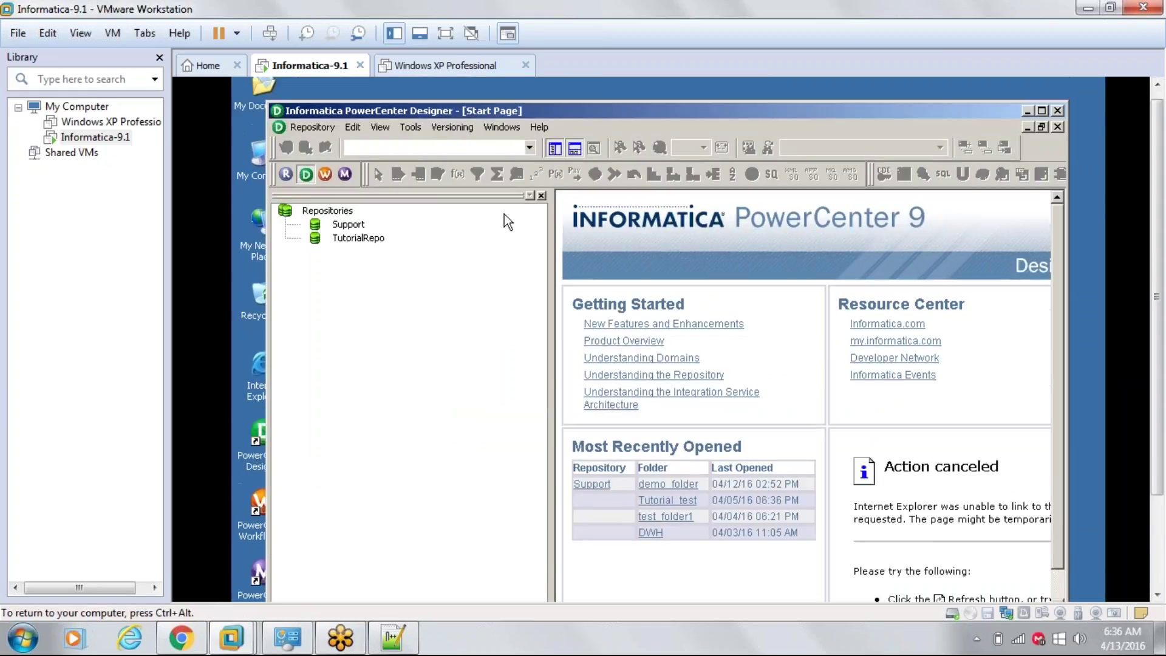
{"action": "left_click", "coordinate": [341, 223]}
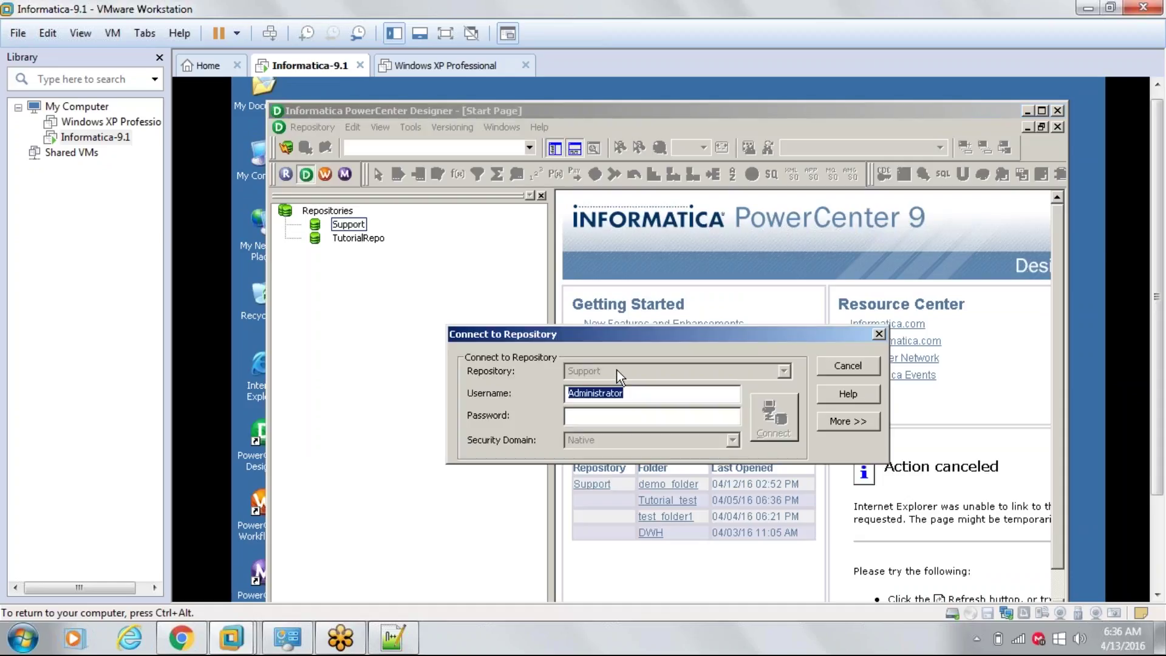
{"action": "key", "text": "Tab"}
{"action": "type", "text": "Administrator"}
{"action": "key", "text": "Return"}
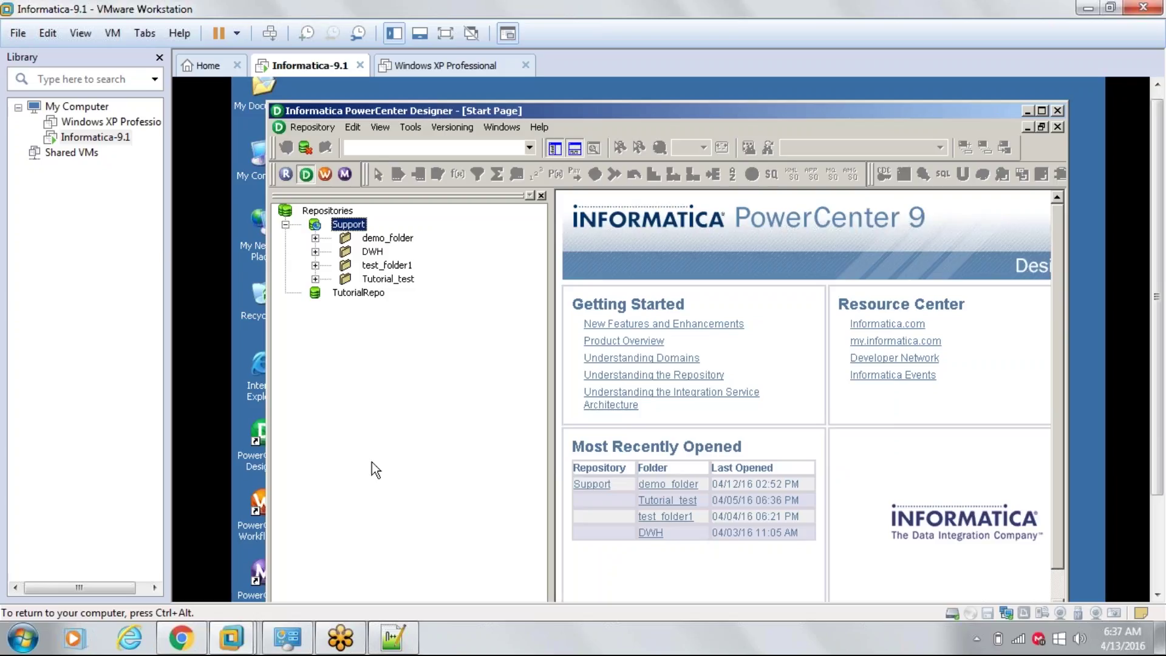
- Open demo_folder, maximize Designer in full-screen VM, and narrow the navigator to widen the workspace
{"action": "left_click", "coordinate": [386, 238]}
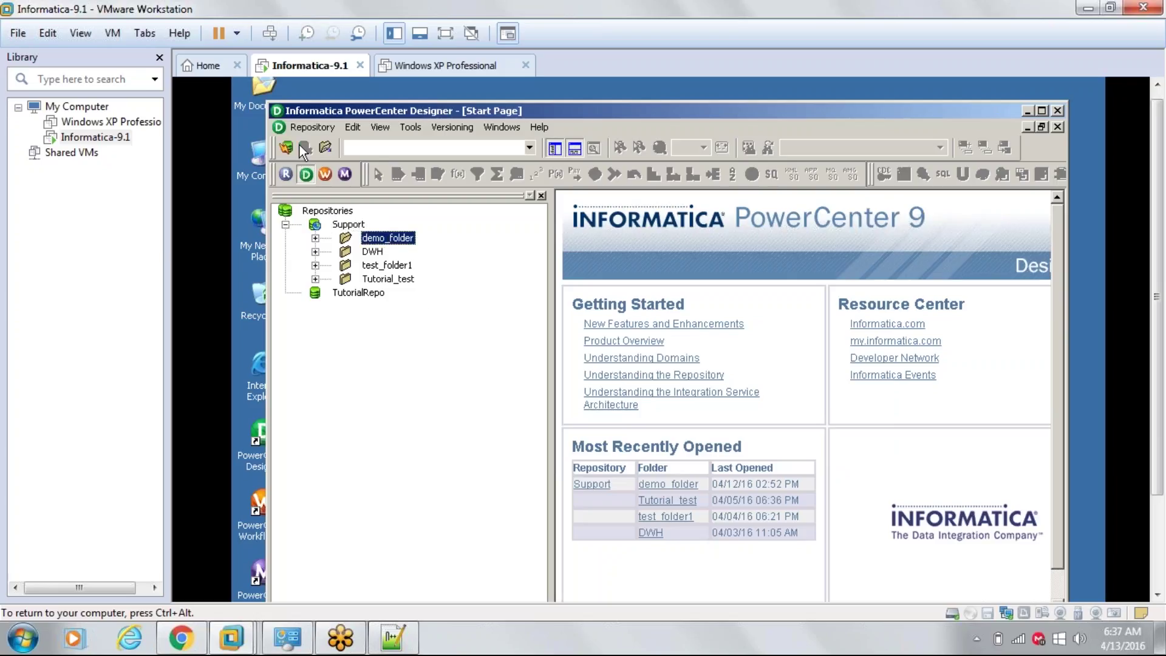
{"action": "left_click", "coordinate": [327, 149]}
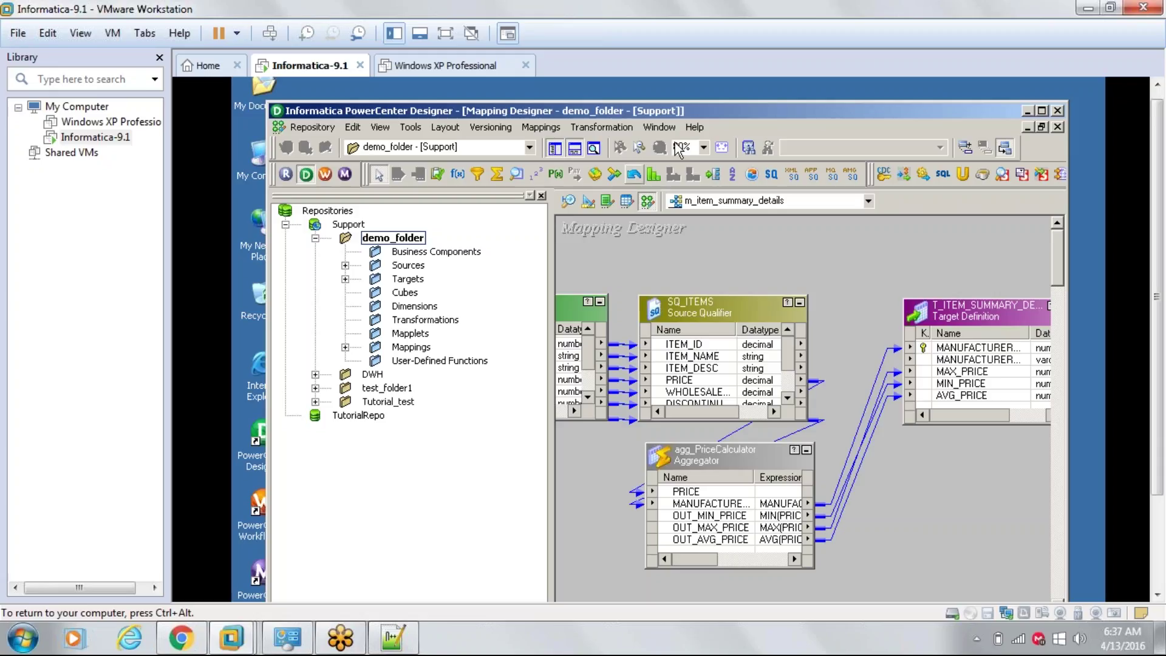
{"action": "left_click", "coordinate": [1043, 111]}
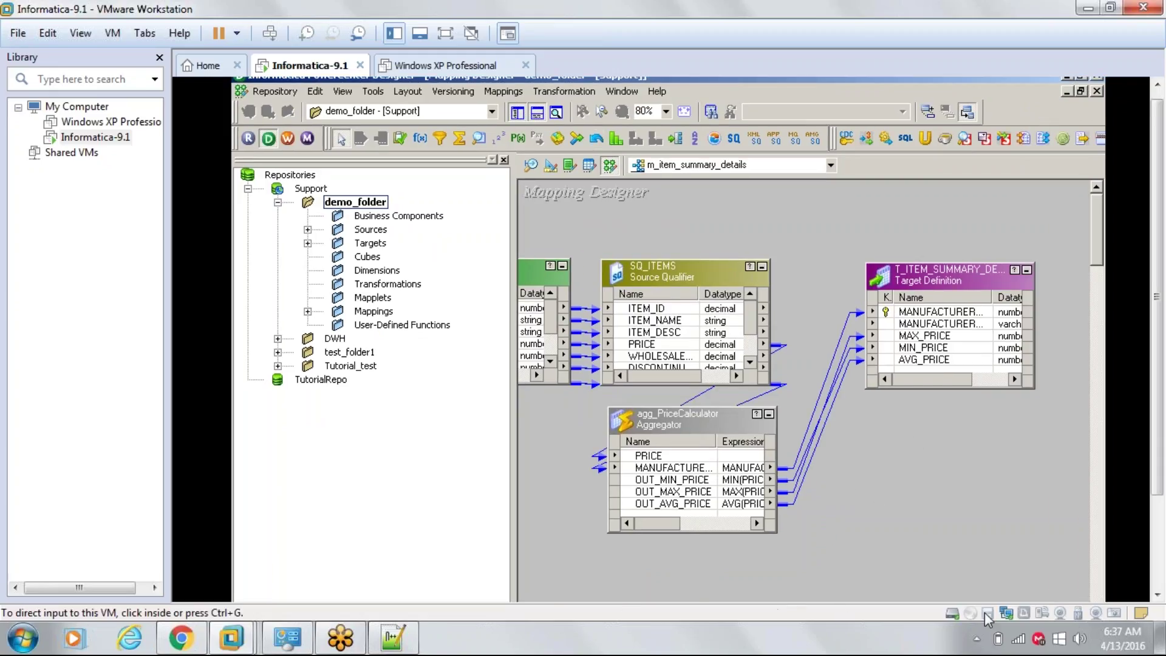
{"action": "left_click", "coordinate": [445, 34]}
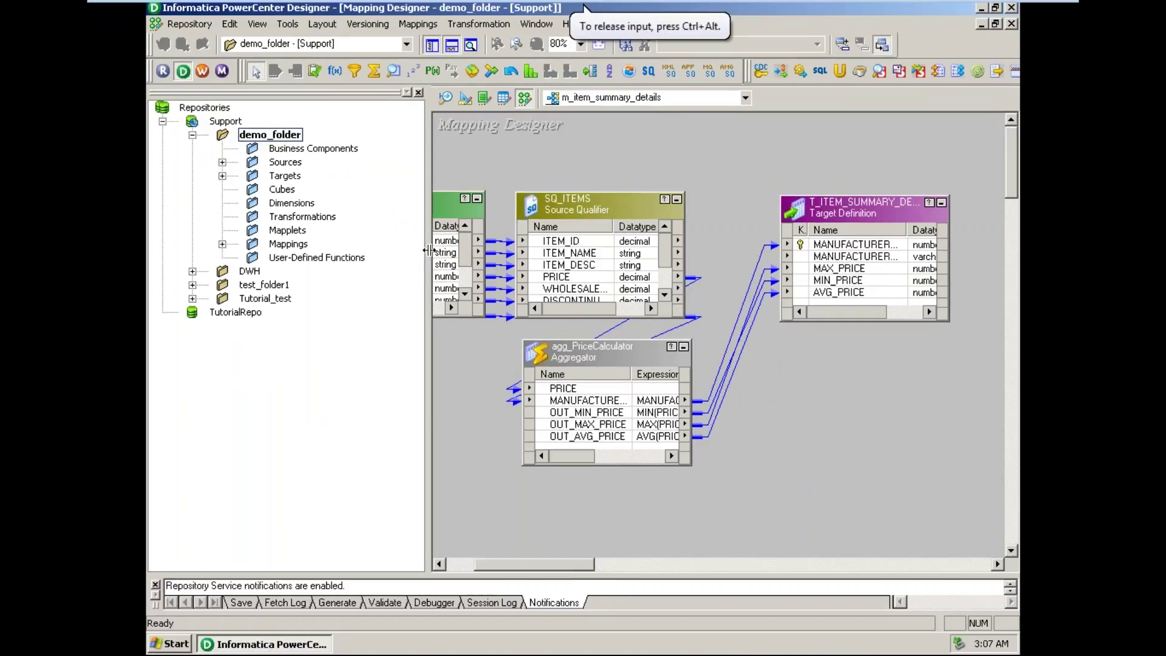
{"action": "left_click_drag", "start_coordinate": [430, 250], "coordinate": [294, 250]}
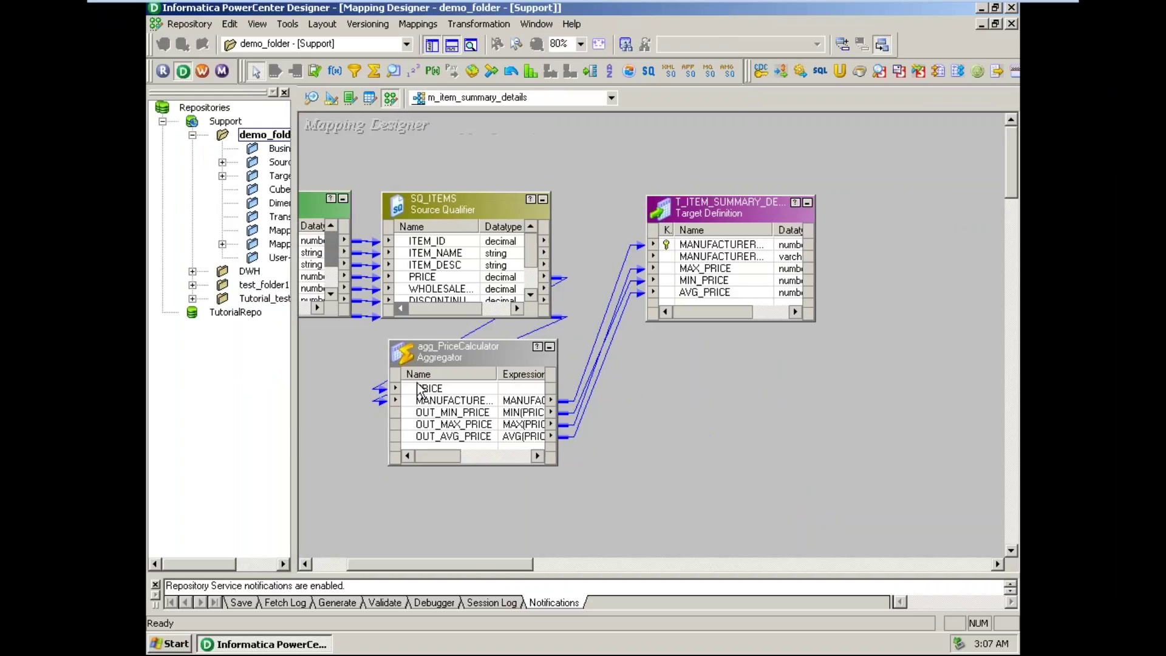
- Scroll to show the ITEMS source and delete the aggregator-to-target MANUFACTURER link
{"action": "left_click_drag", "start_coordinate": [492, 568], "coordinate": [459, 568]}
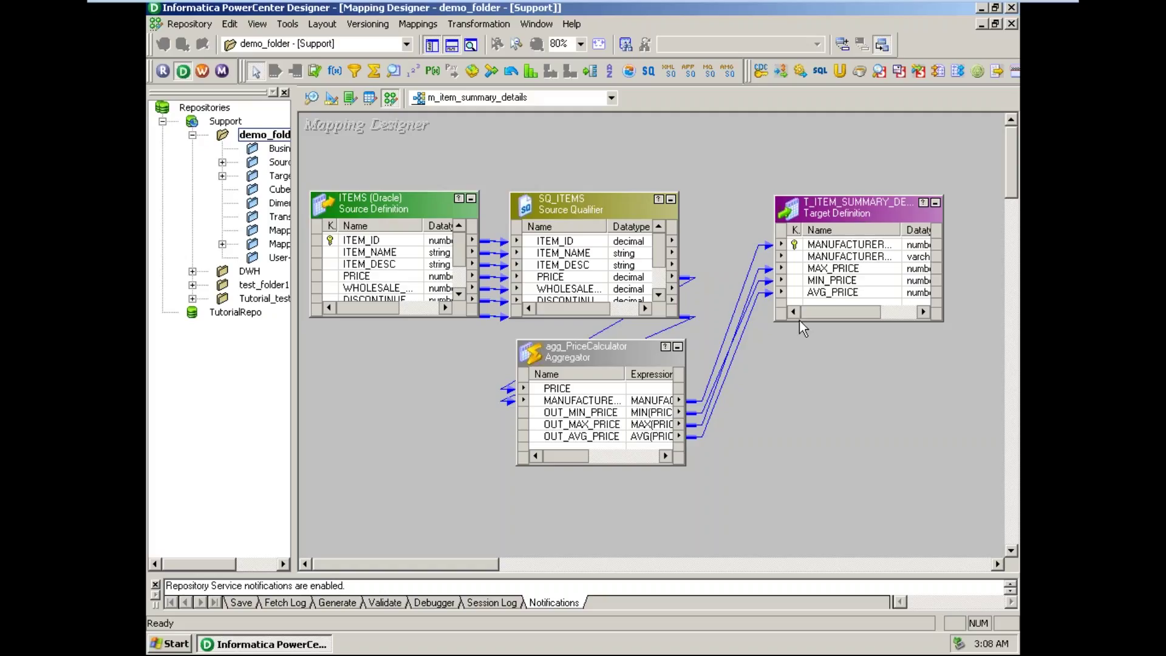
{"action": "mouse_move", "coordinate": [800, 319]}
{"action": "left_click", "coordinate": [704, 405]}
{"action": "key", "text": "Delete"}
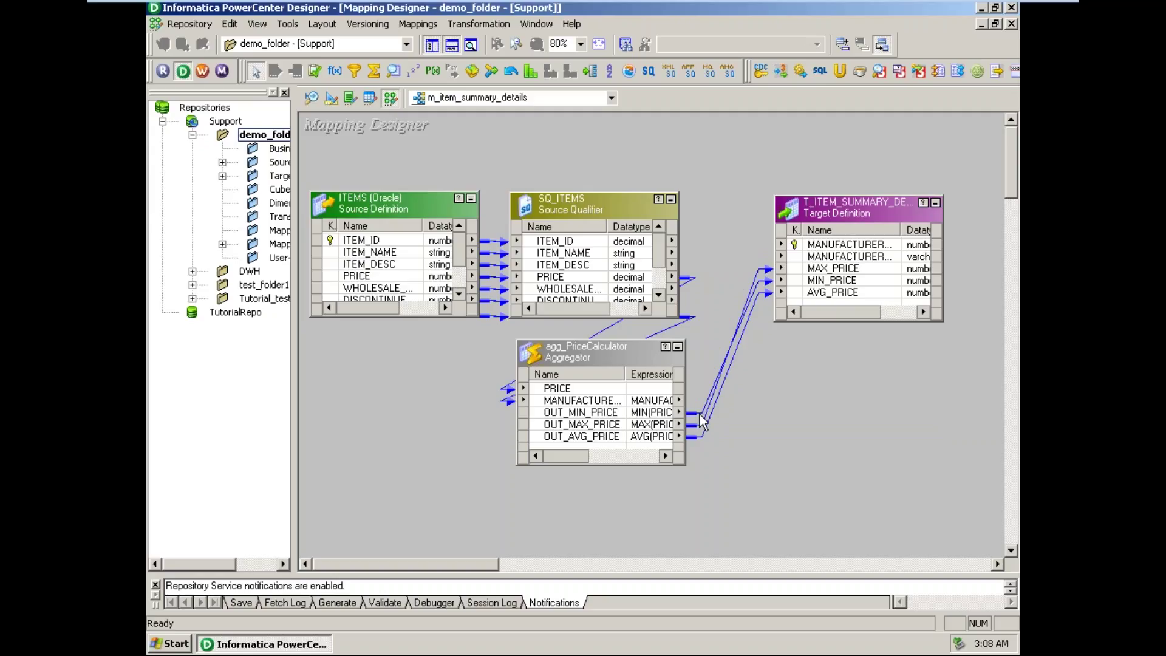
- Delete the OUT_MAX_PRICE, OUT_MIN_PRICE and OUT_AVG_PRICE links to the target
{"action": "left_click", "coordinate": [760, 270]}
{"action": "key", "text": "Delete"}
{"action": "left_click", "coordinate": [761, 282]}
{"action": "key", "text": "Delete"}
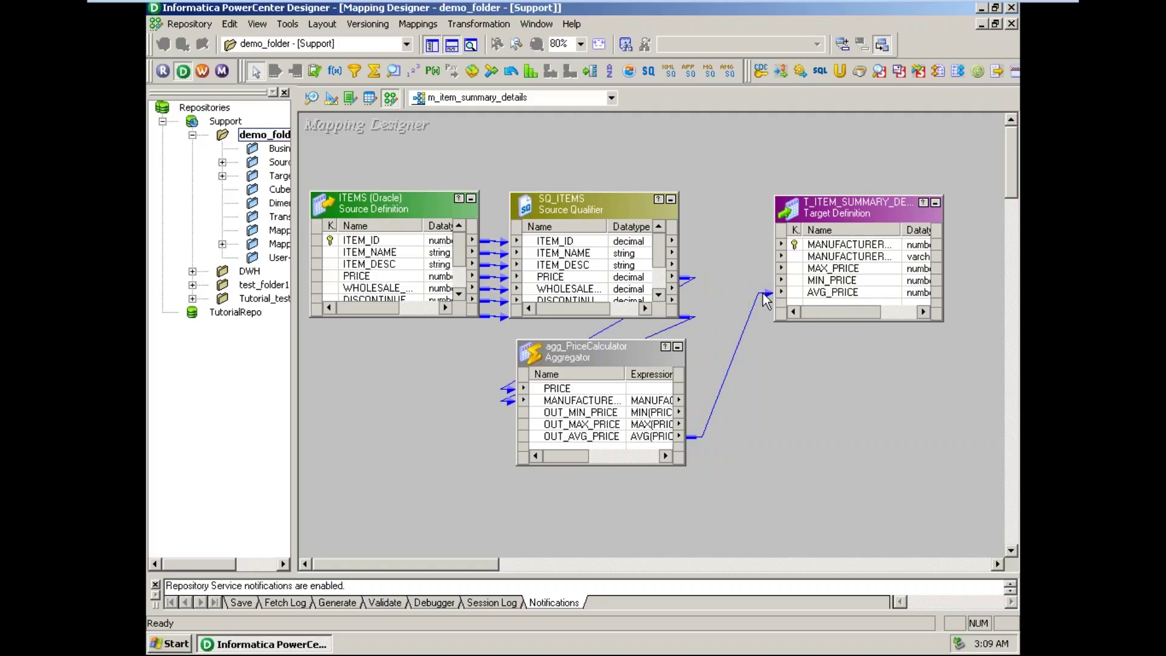
{"action": "left_click", "coordinate": [755, 307]}
{"action": "key", "text": "Delete"}
- Rearrange target and aggregator, and enlarge SQ_ITEMS so full port names show
{"action": "left_click_drag", "start_coordinate": [883, 209], "coordinate": [963, 279]}
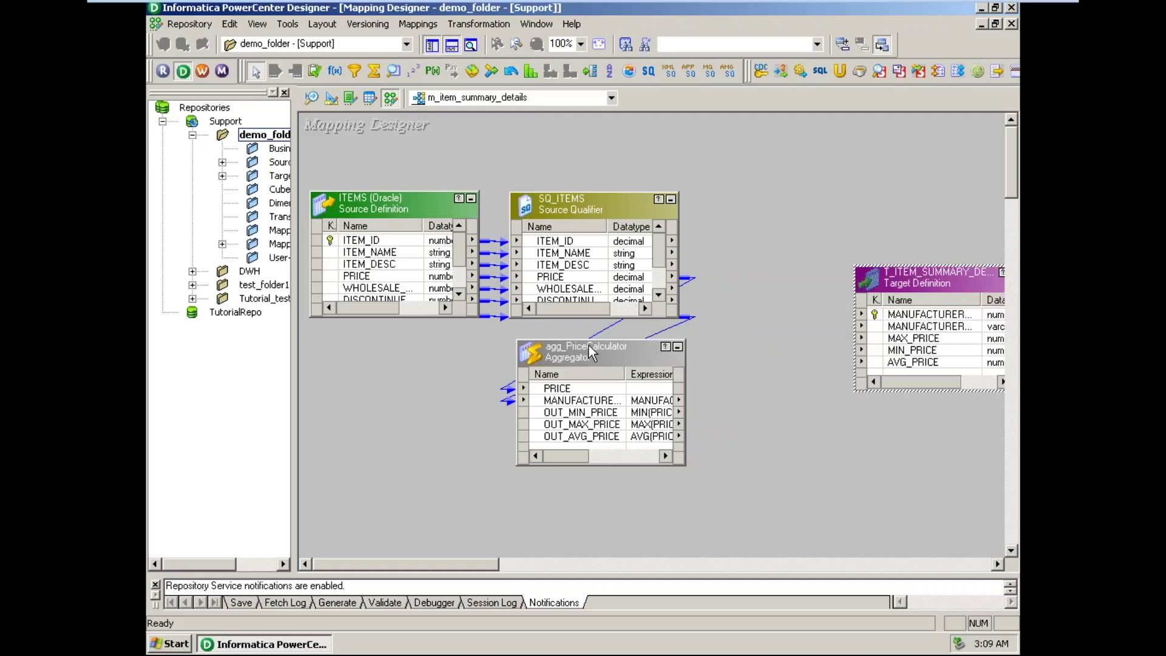
{"action": "left_click_drag", "start_coordinate": [589, 351], "coordinate": [794, 174]}
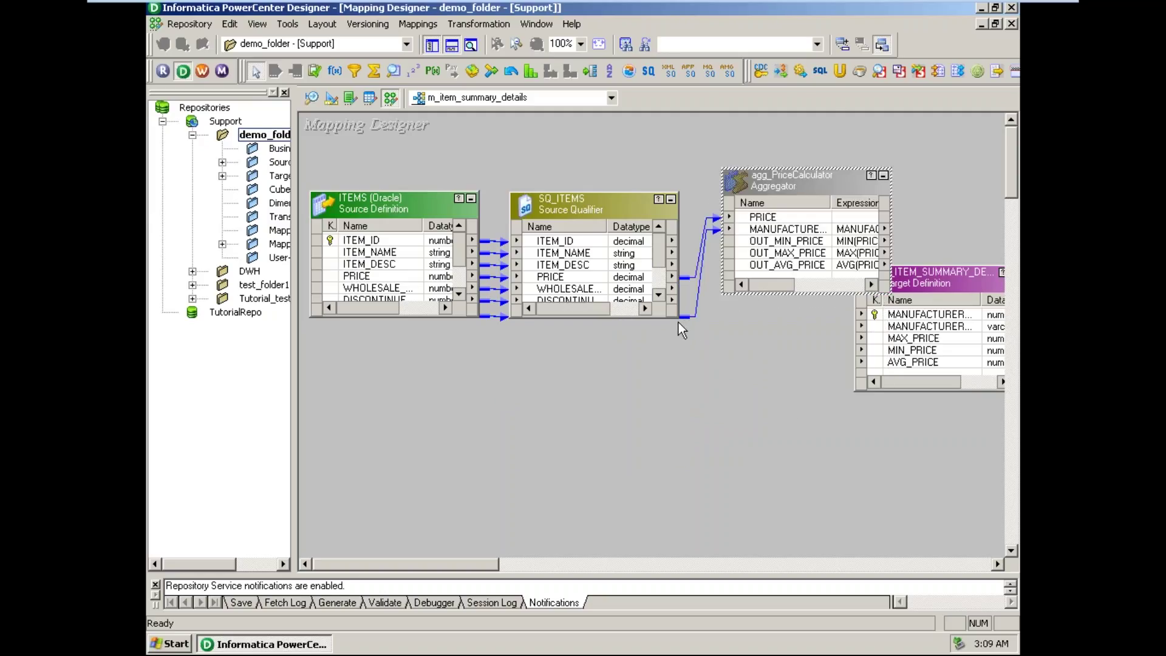
{"action": "left_click_drag", "start_coordinate": [632, 317], "coordinate": [628, 359]}
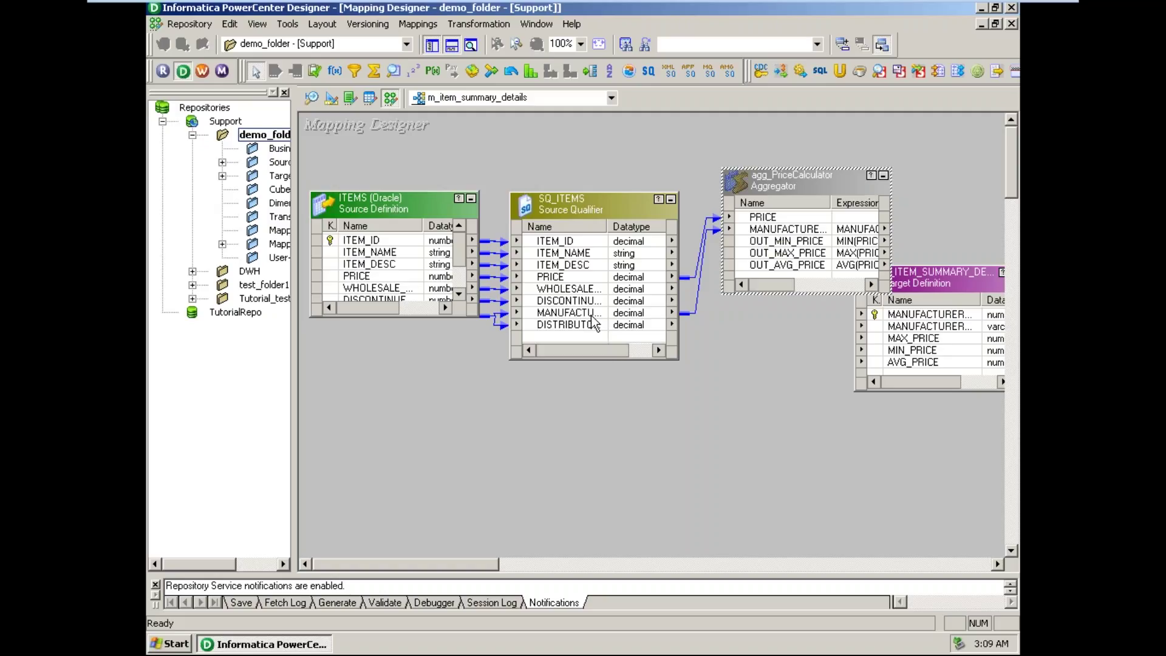
{"action": "left_click_drag", "start_coordinate": [610, 231], "coordinate": [692, 254]}
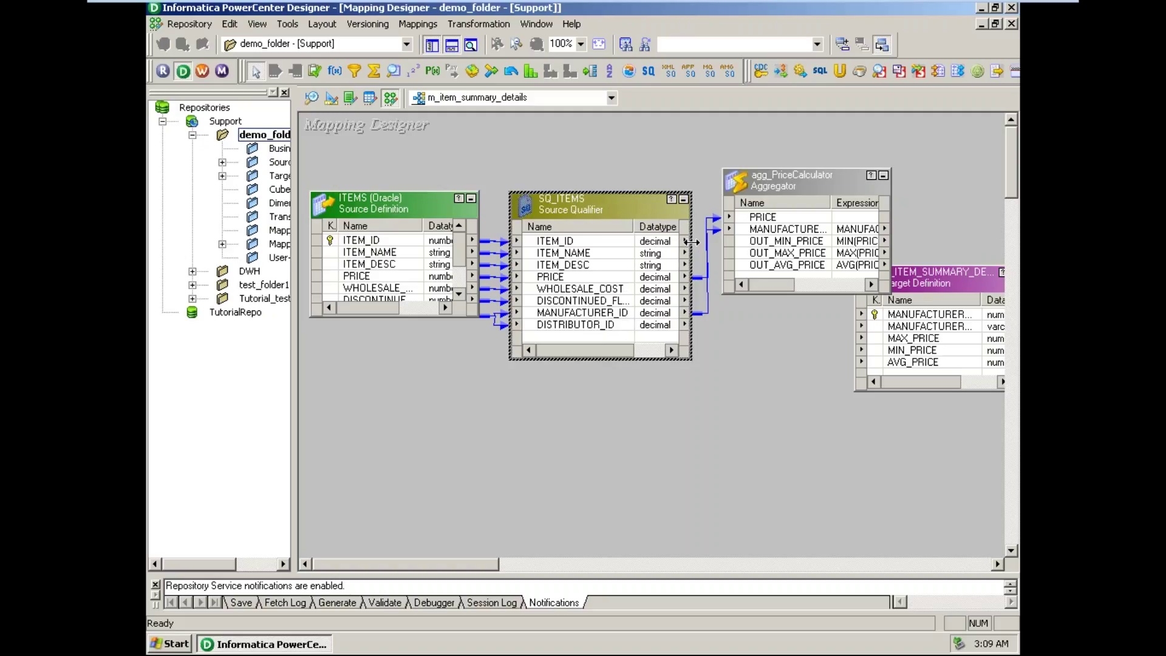
{"action": "left_click_drag", "start_coordinate": [790, 186], "coordinate": [817, 190]}
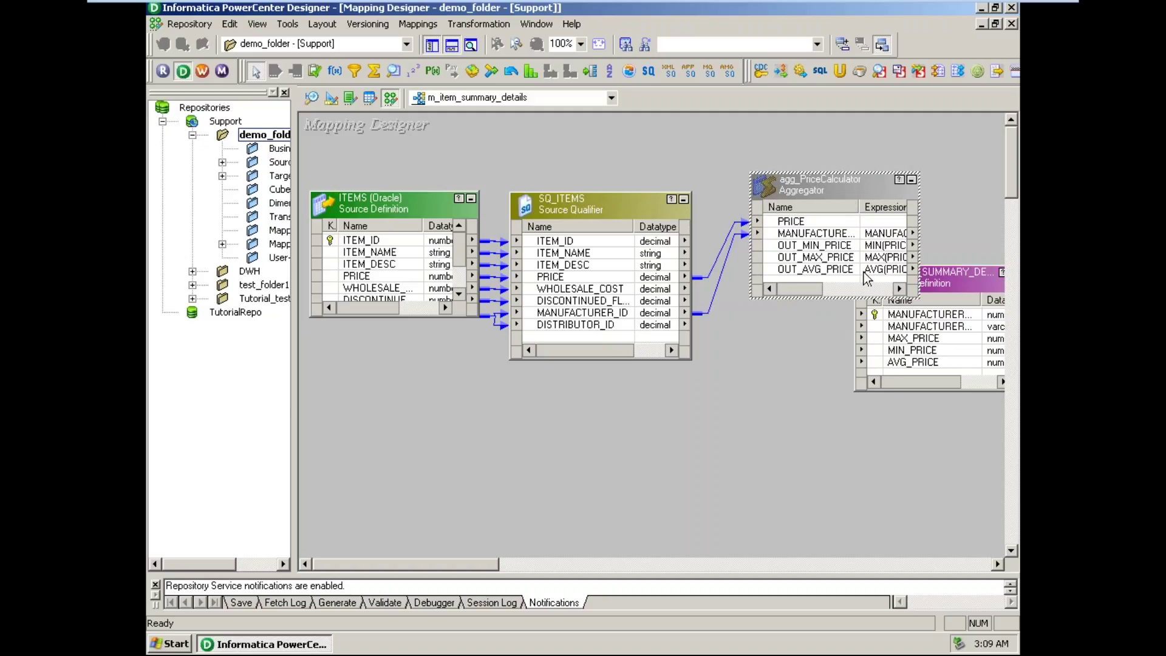
{"action": "left_click_drag", "start_coordinate": [959, 296], "coordinate": [923, 449]}
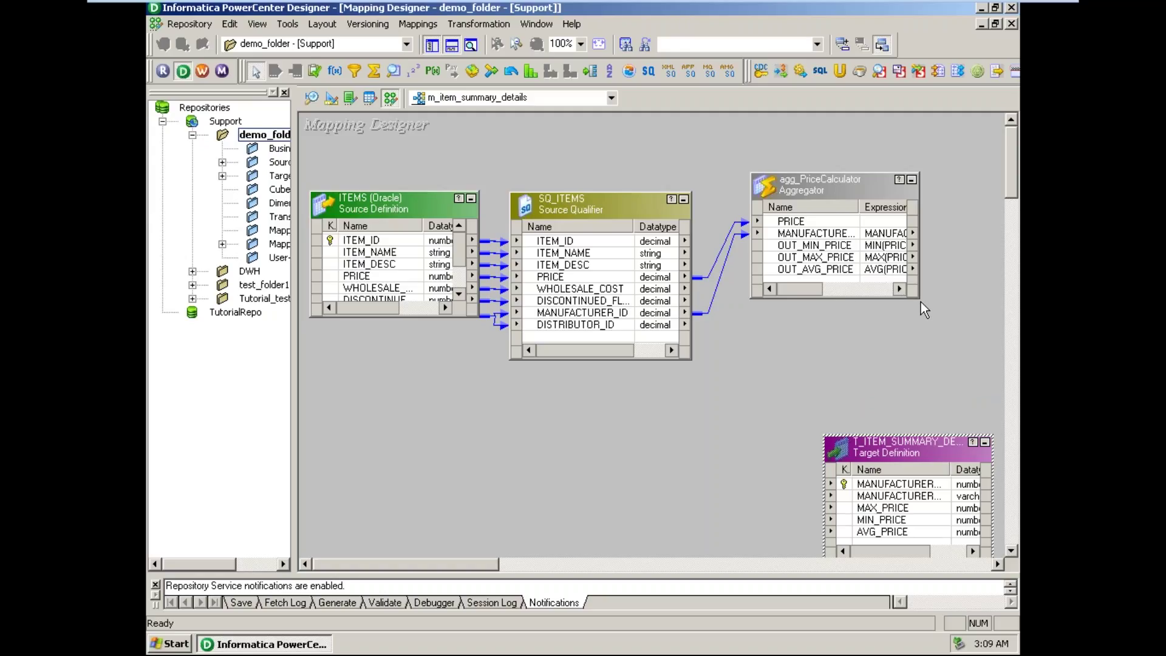
- Switch to day8.txt and insert four blank lines at line 17
{"action": "mouse_move", "coordinate": [796, 2]}
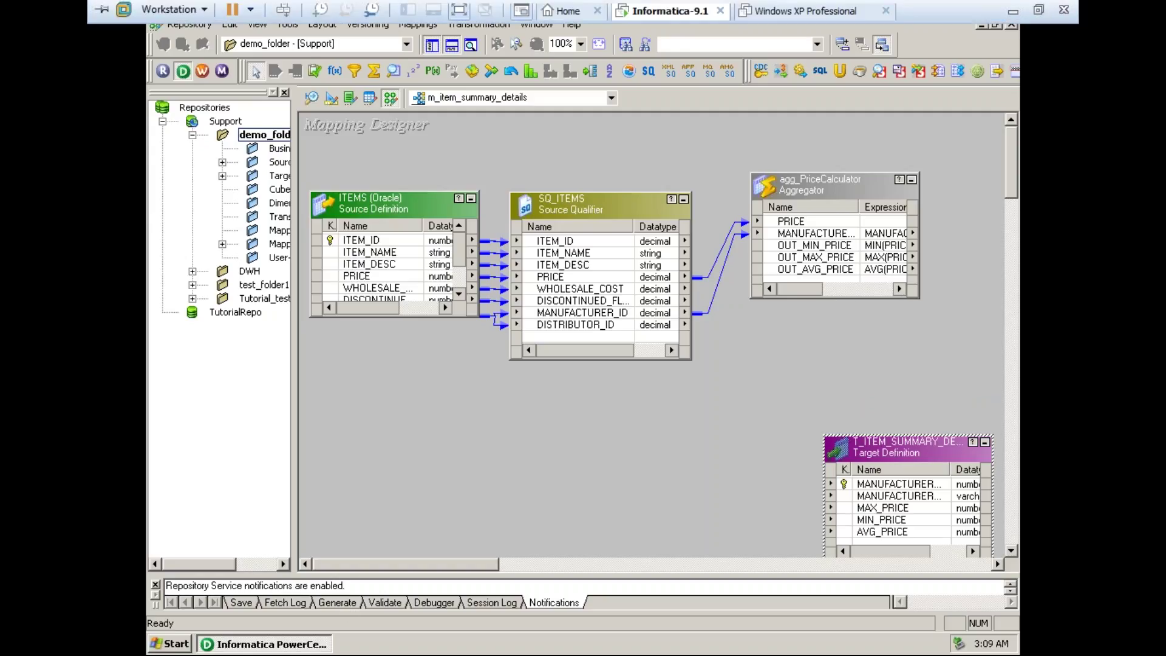
{"action": "left_click", "coordinate": [1012, 11]}
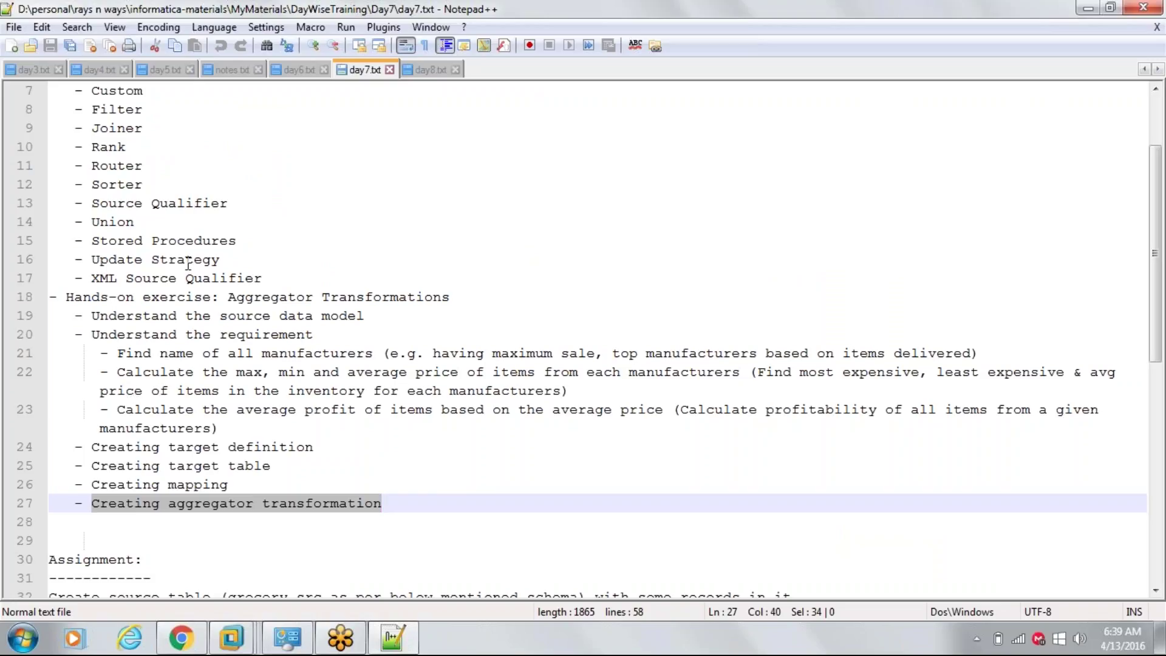
{"action": "scroll", "coordinate": [394, 185], "scroll_direction": "up", "scroll_amount": 2}
{"action": "left_click", "coordinate": [429, 70]}
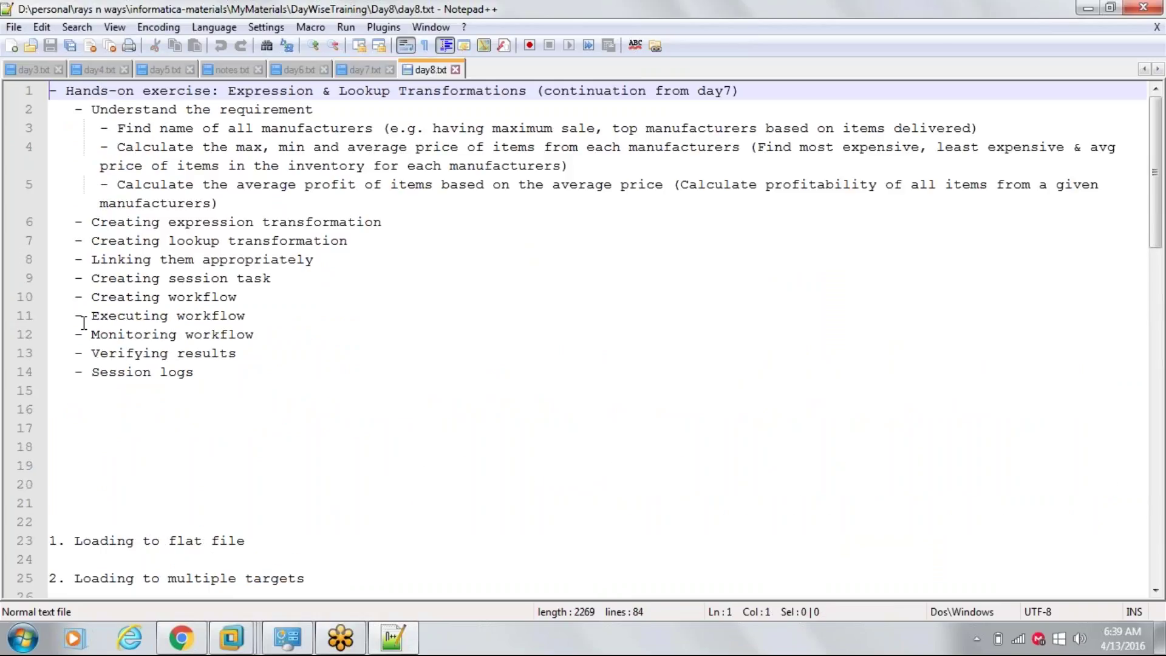
{"action": "left_click", "coordinate": [97, 429]}
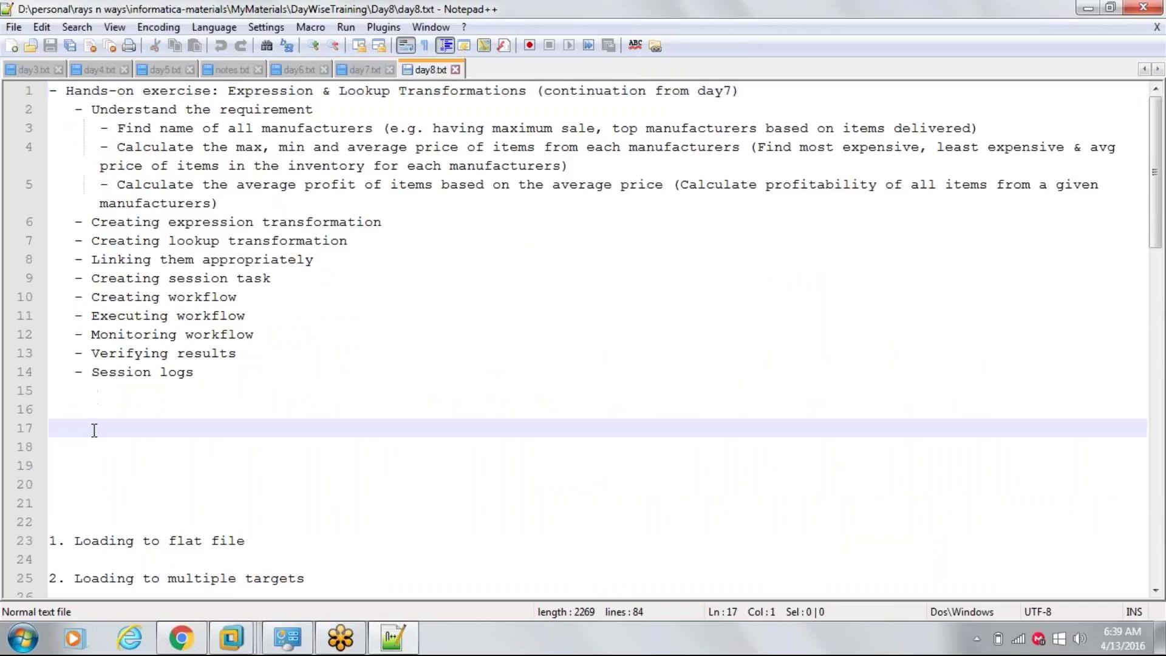
{"action": "key", "text": "Return"}
{"action": "key", "text": "Return"}
{"action": "key", "text": "Return"}
{"action": "key", "text": "Return"}
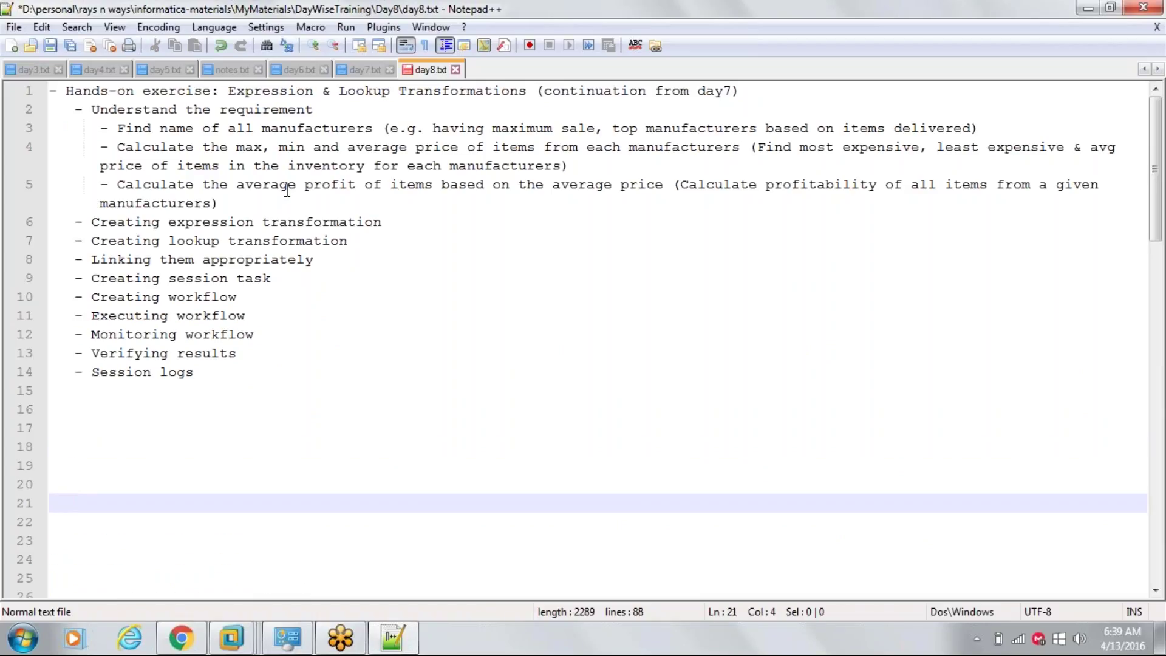
- Highlight Expression, Lookup and the max, min, average and average profit requirements
{"action": "double_click", "coordinate": [251, 93]}
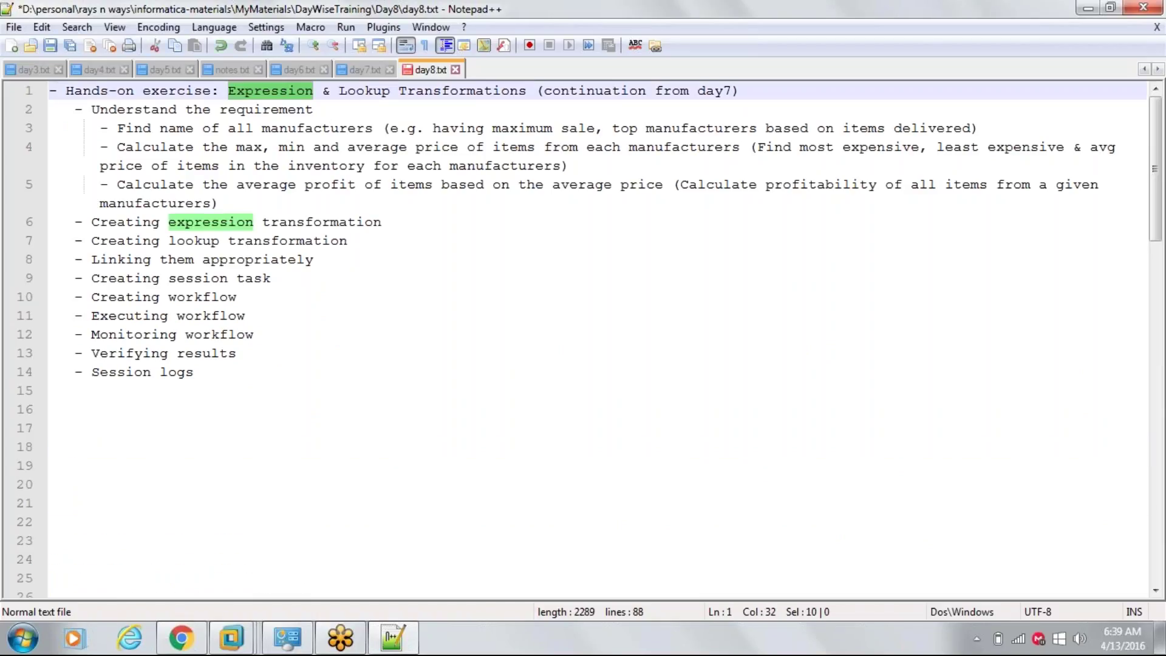
{"action": "double_click", "coordinate": [356, 92]}
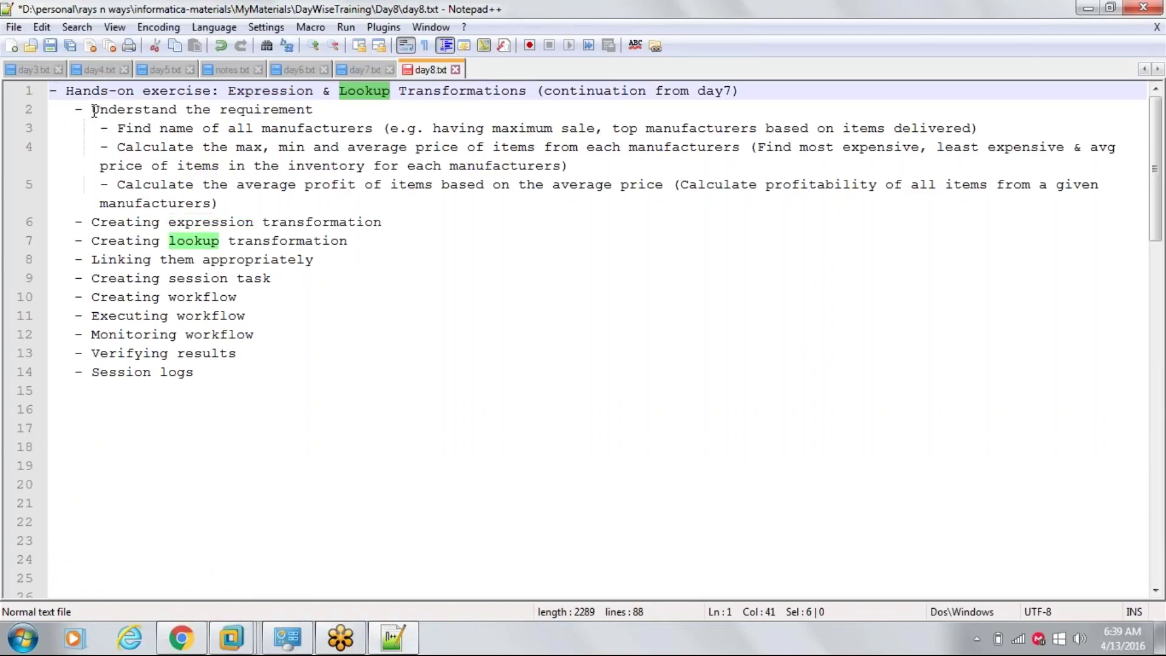
{"action": "left_click_drag", "start_coordinate": [92, 112], "coordinate": [320, 108]}
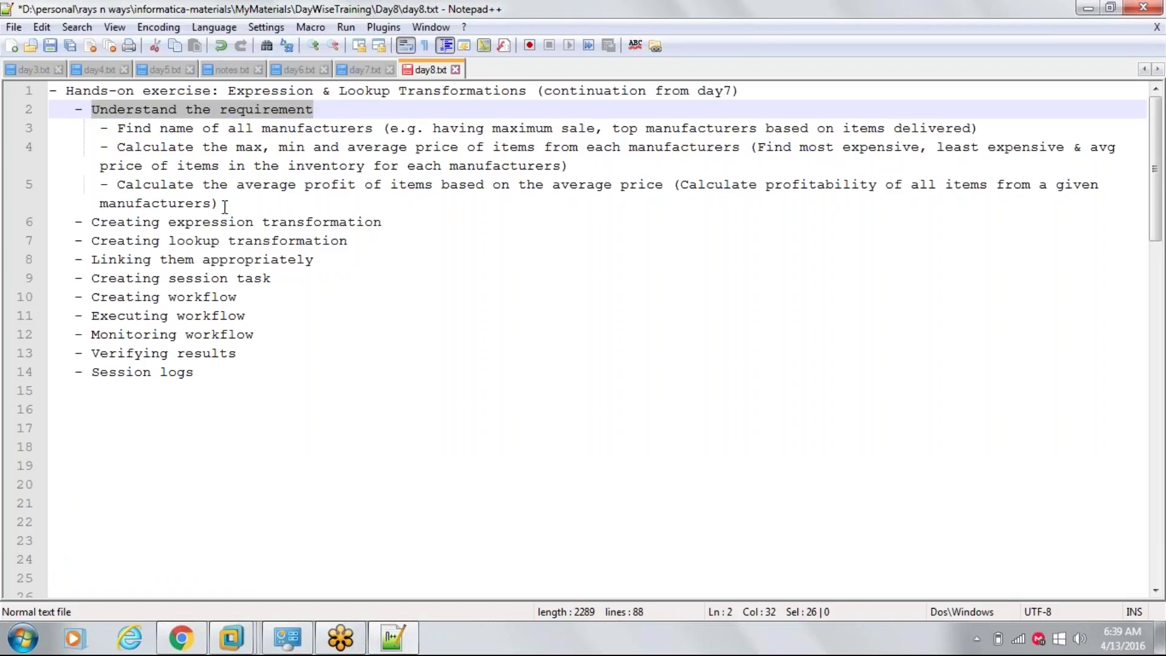
{"action": "left_click_drag", "start_coordinate": [220, 207], "coordinate": [15, 113]}
{"action": "left_click", "coordinate": [177, 128]}
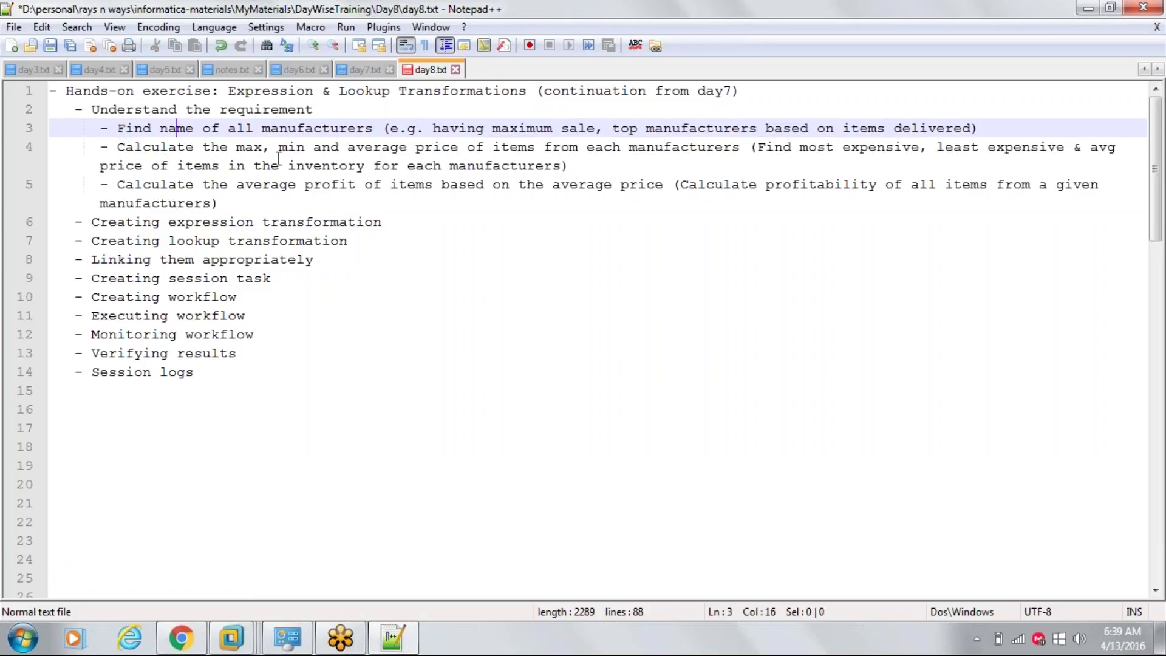
{"action": "double_click", "coordinate": [249, 147]}
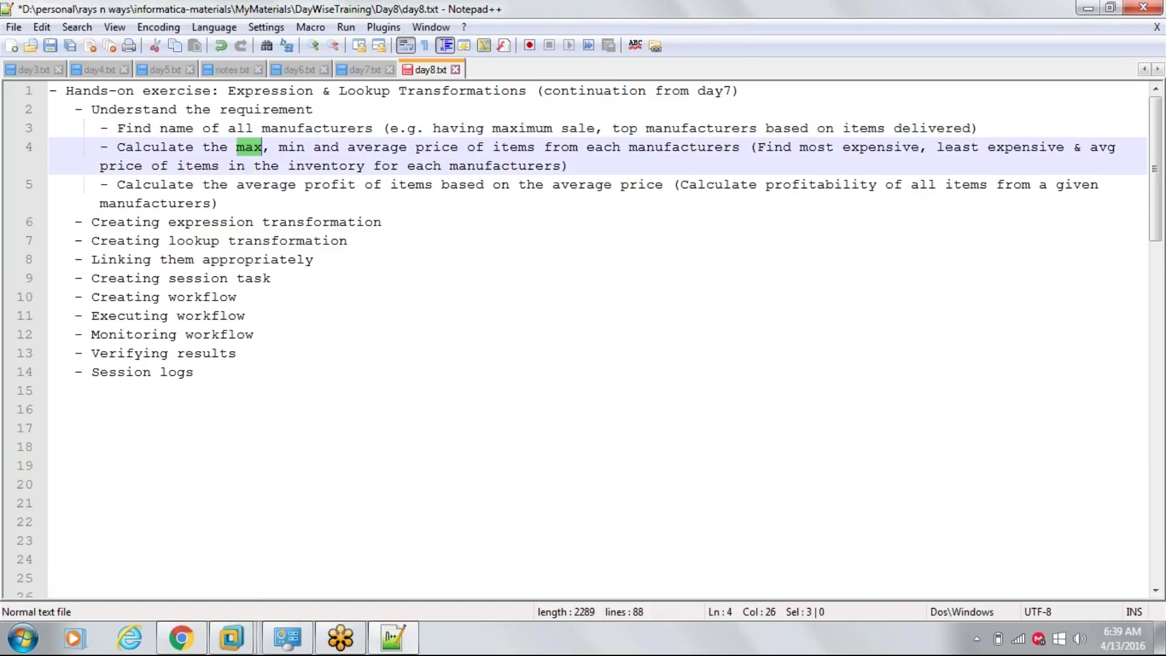
{"action": "double_click", "coordinate": [292, 147]}
{"action": "double_click", "coordinate": [377, 147]}
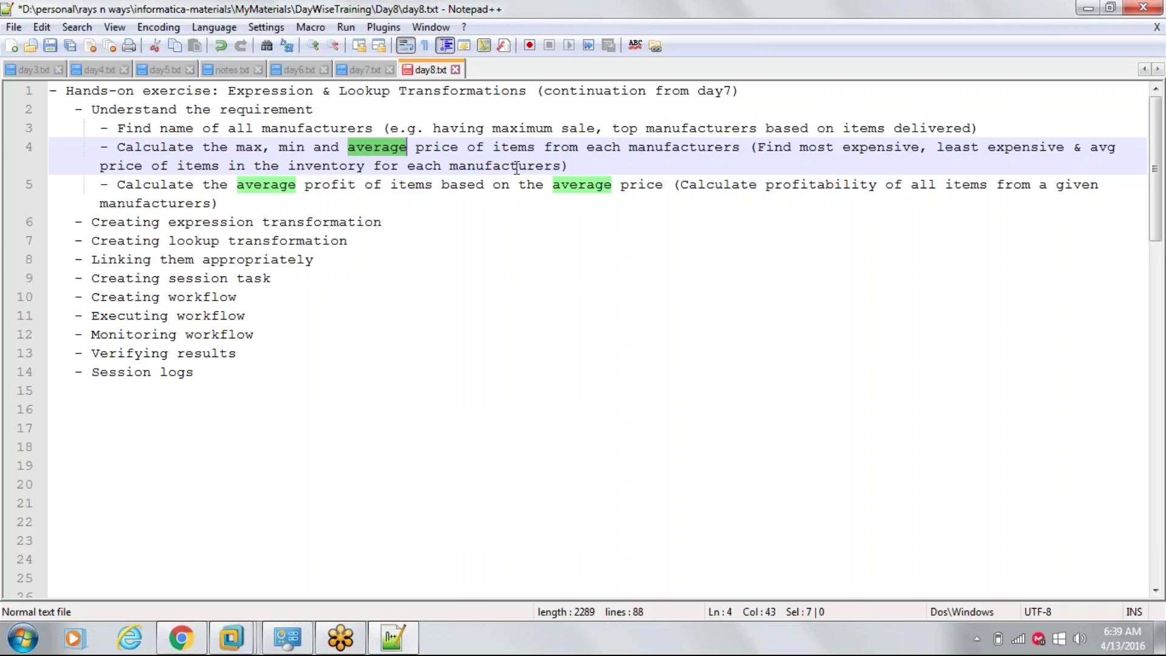
{"action": "left_click", "coordinate": [119, 189]}
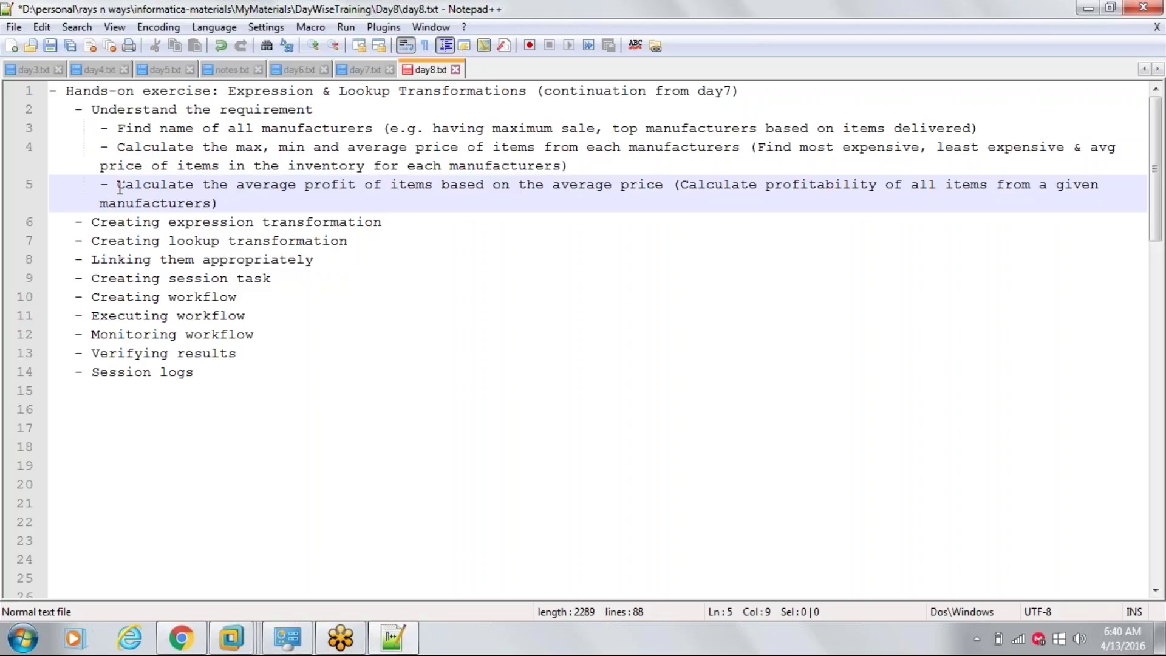
{"action": "left_click_drag", "start_coordinate": [119, 187], "coordinate": [224, 183]}
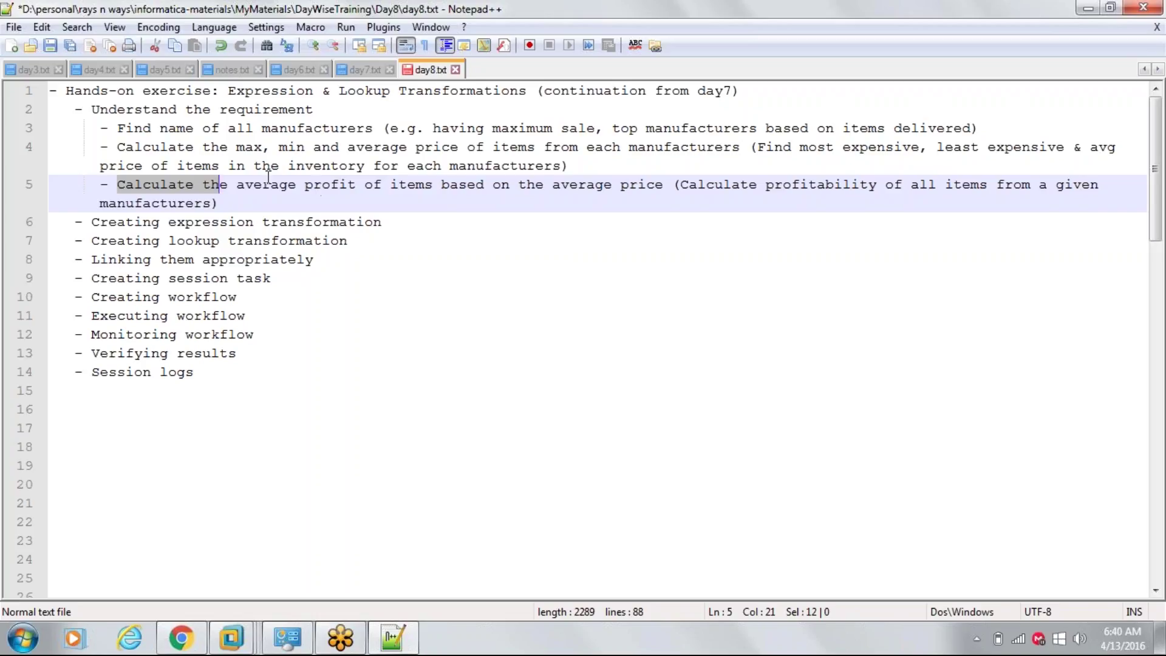
- Back in the VM, enlarge the aggregator and move and resize the target box
{"action": "left_click", "coordinate": [226, 649]}
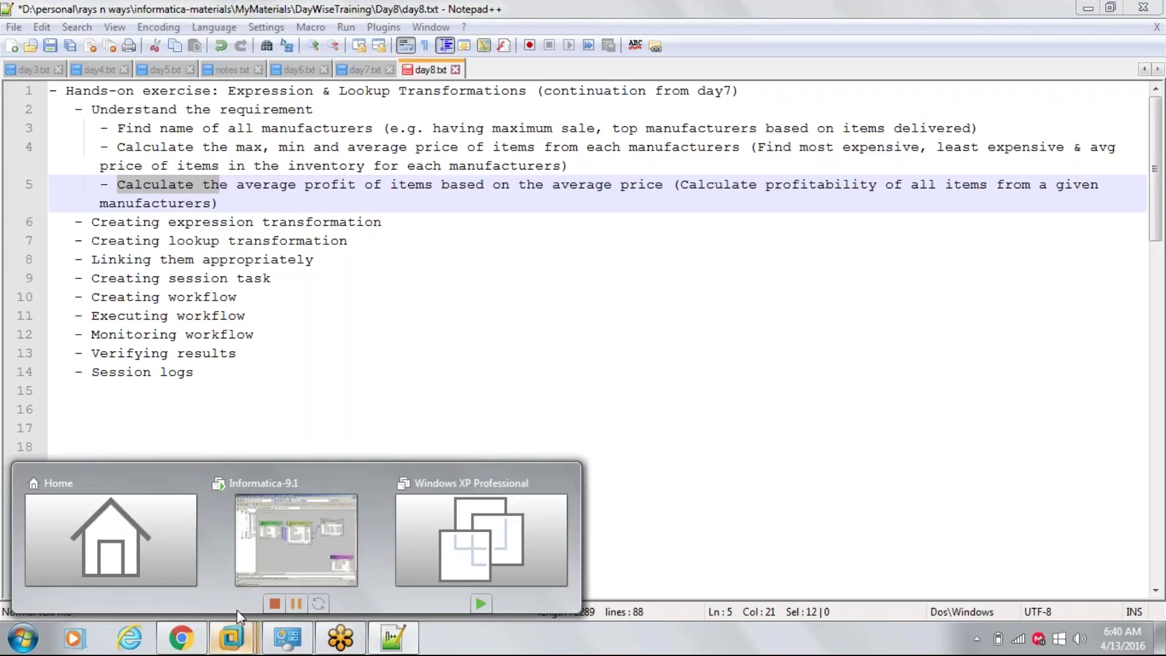
{"action": "left_click", "coordinate": [312, 523]}
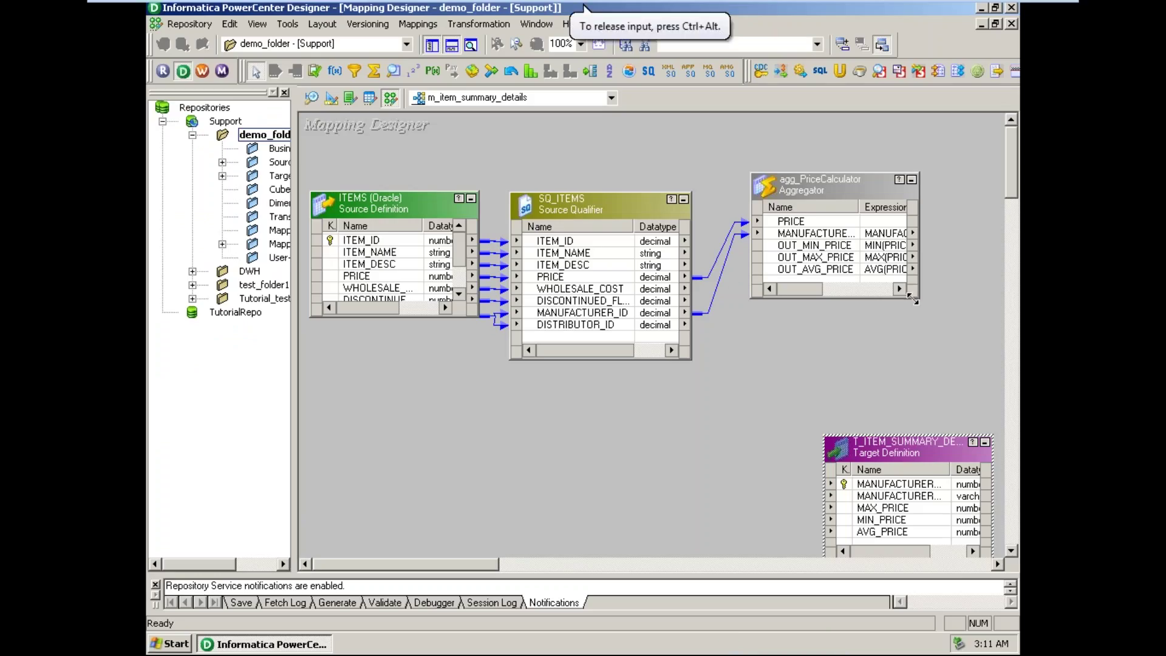
{"action": "left_click_drag", "start_coordinate": [918, 298], "coordinate": [931, 314]}
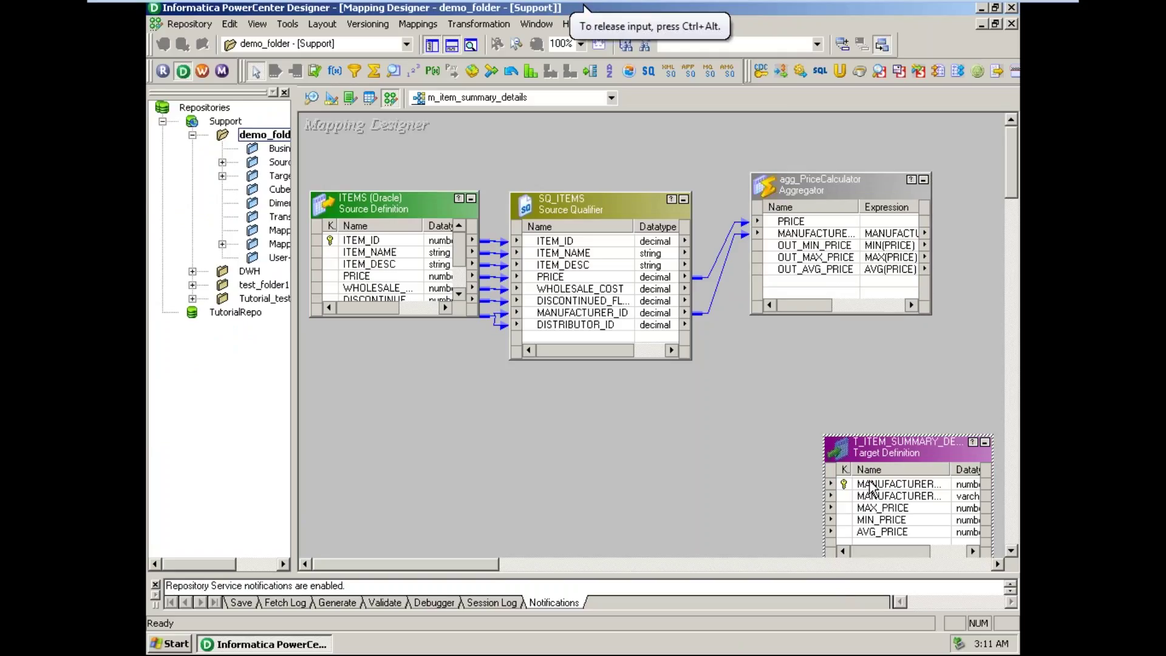
{"action": "left_click_drag", "start_coordinate": [884, 454], "coordinate": [878, 388]}
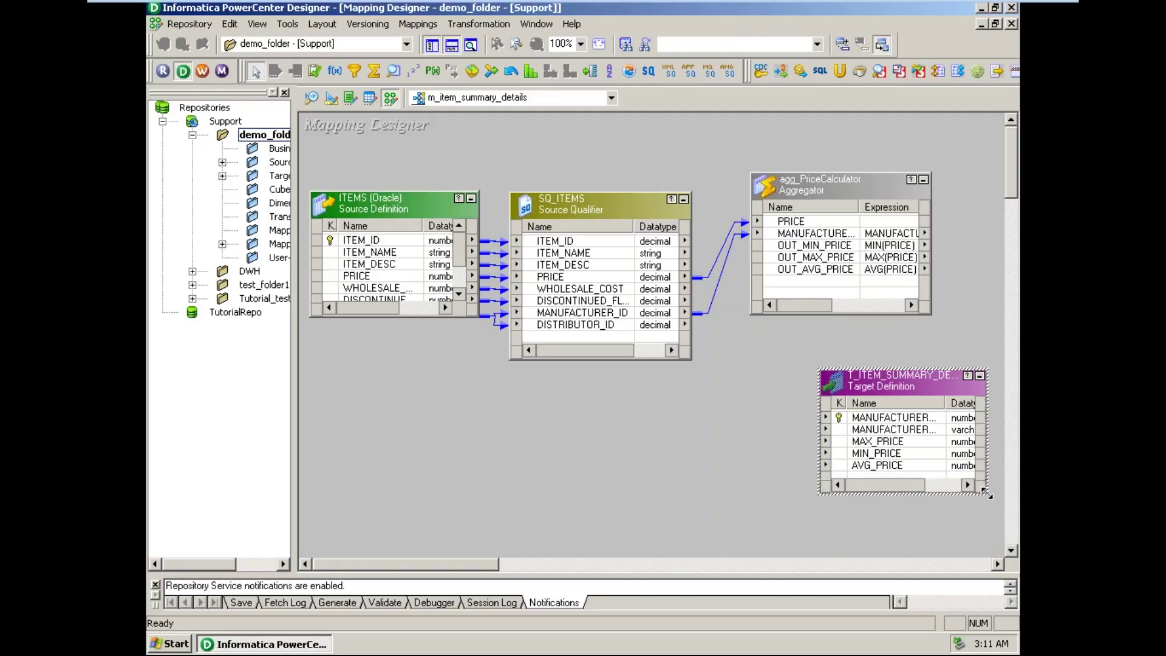
{"action": "left_click_drag", "start_coordinate": [987, 494], "coordinate": [1004, 529]}
- Check the target's AVG_PRICE port, then open T_ITEM_SUMMARY_DETAIL columns in Target Designer
{"action": "double_click", "coordinate": [908, 478]}
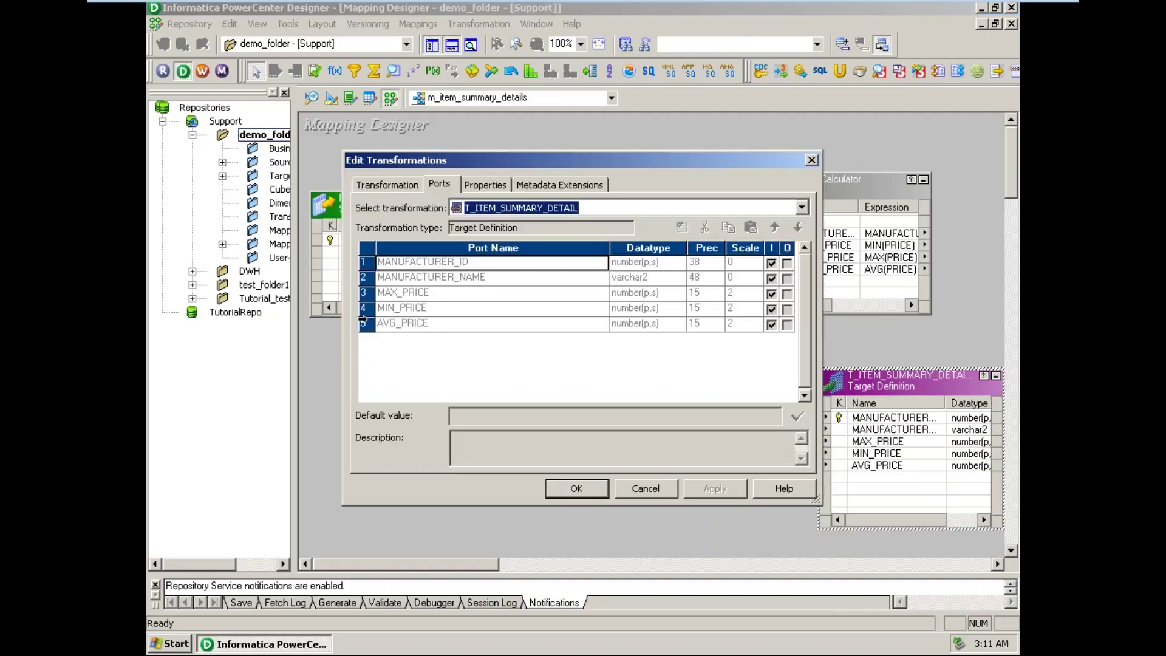
{"action": "left_click", "coordinate": [365, 324]}
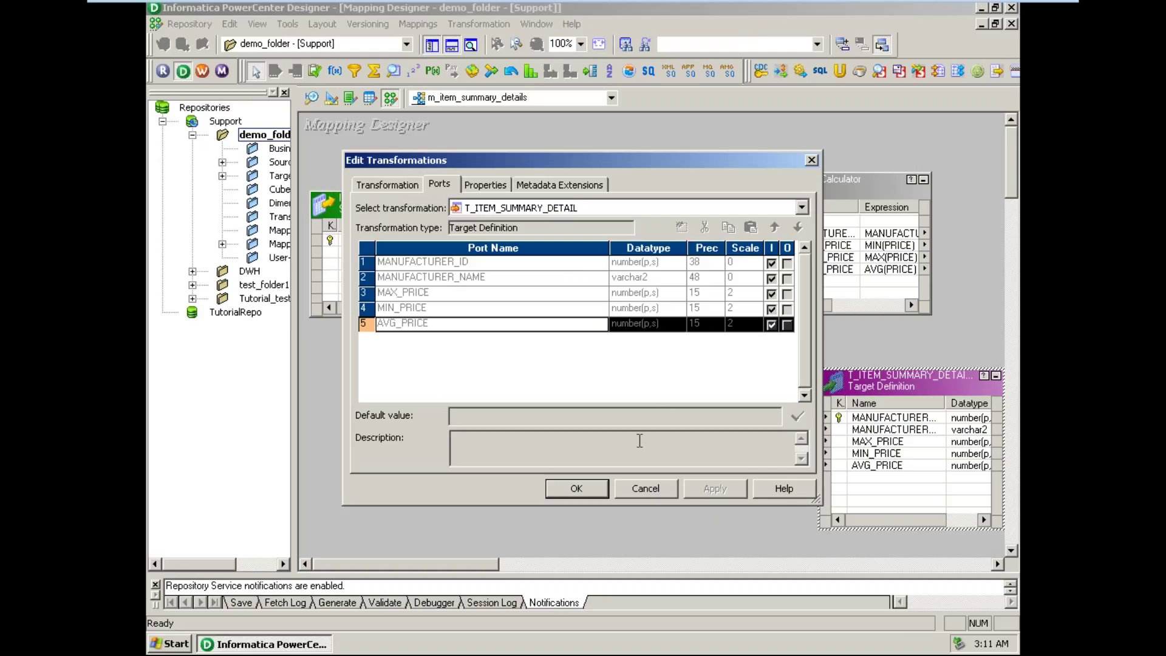
{"action": "left_click", "coordinate": [643, 488]}
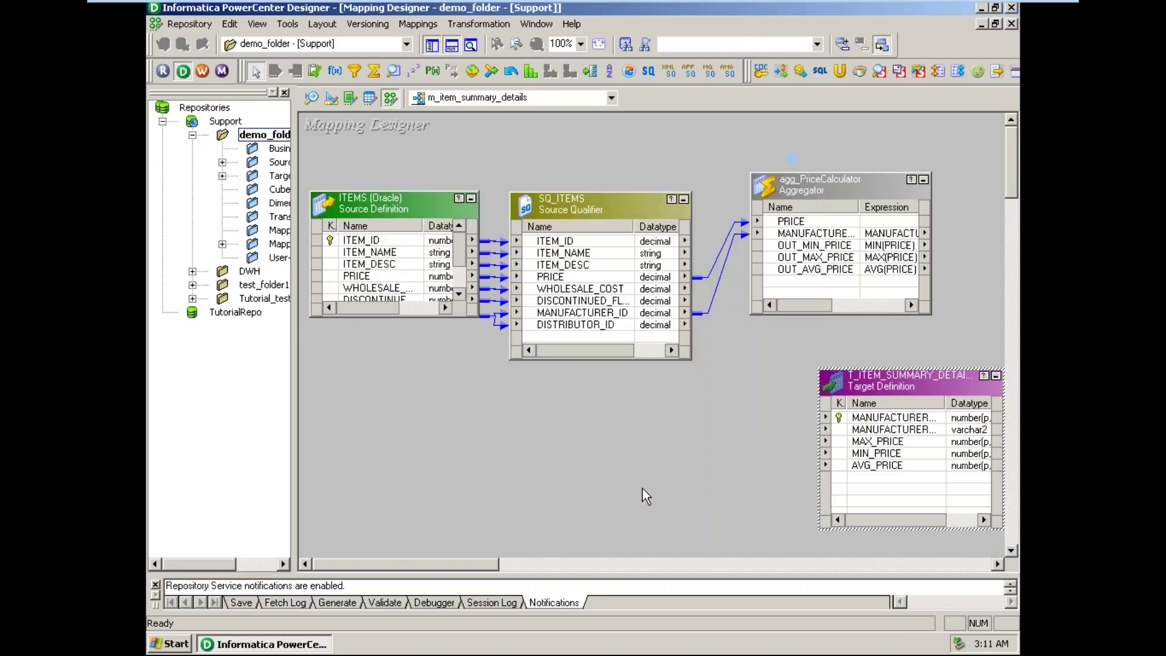
{"action": "left_click", "coordinate": [331, 99]}
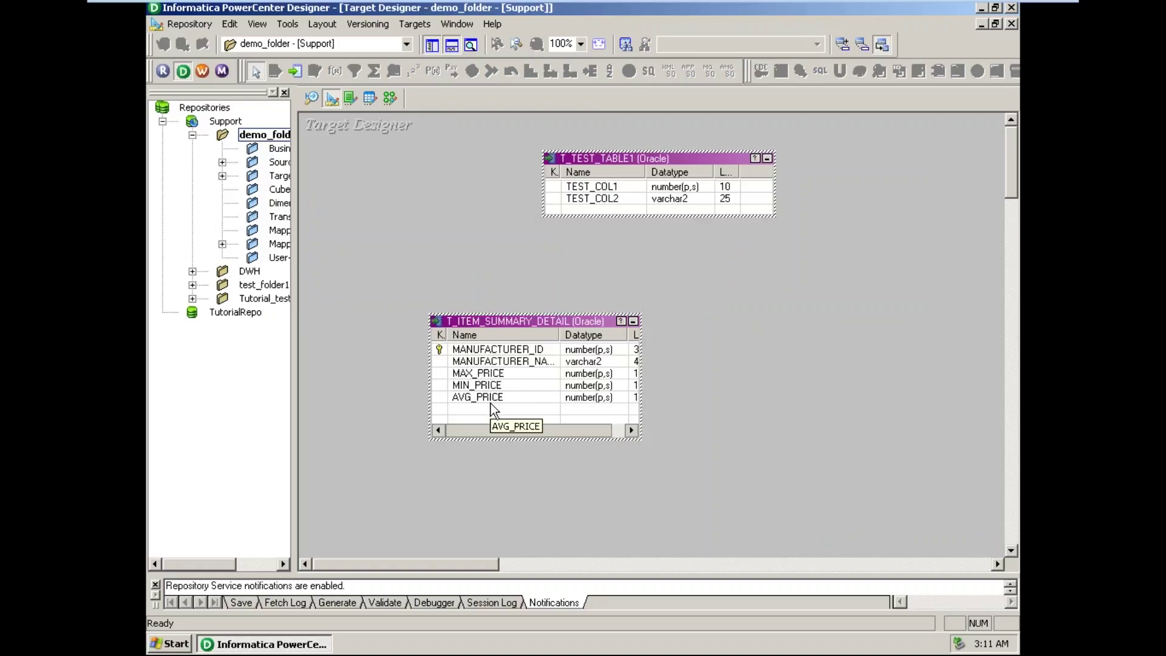
{"action": "double_click", "coordinate": [492, 407]}
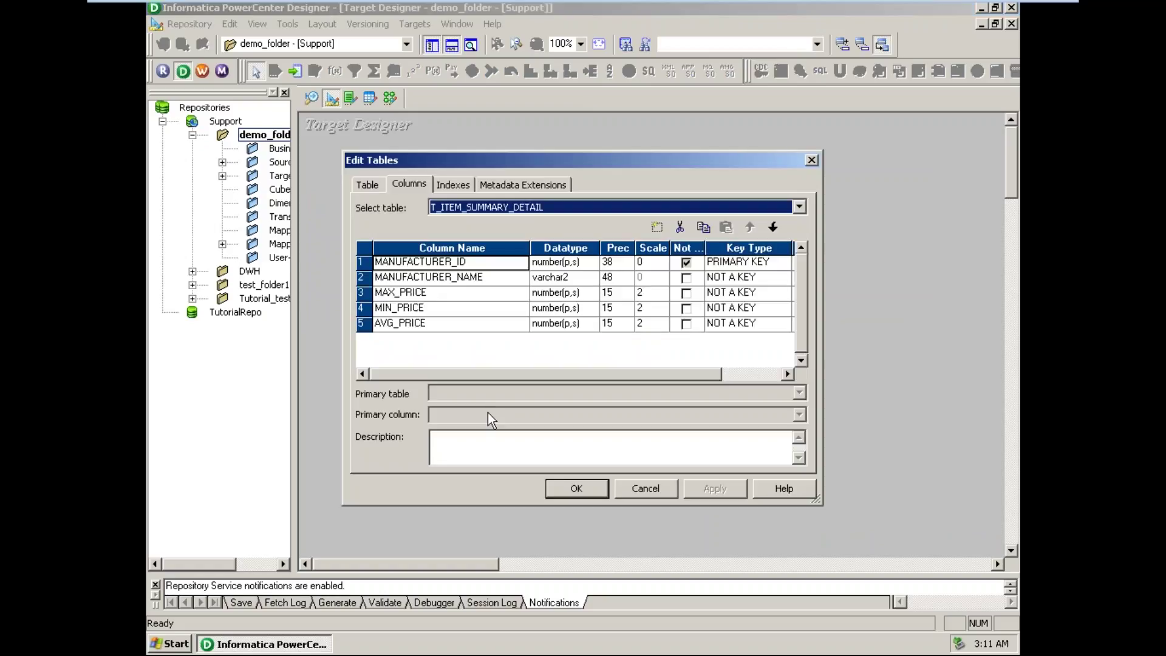
- Return to the notes and highlight 'average profit' in the requirement
{"action": "left_click", "coordinate": [1013, 7]}
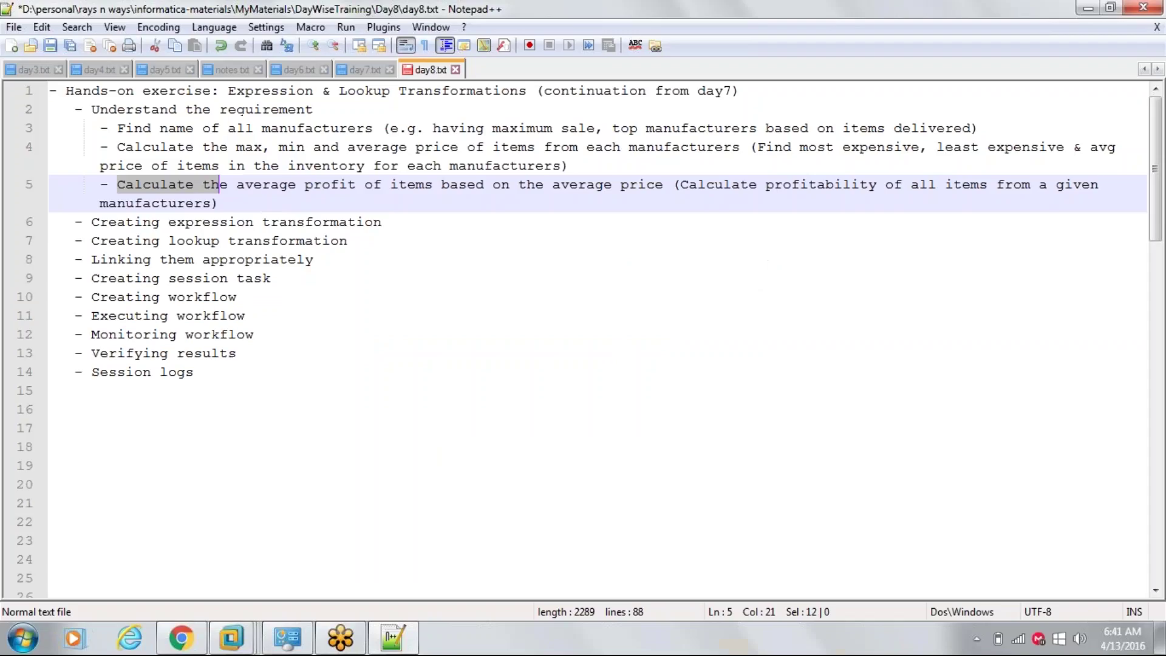
{"action": "left_click", "coordinate": [178, 186]}
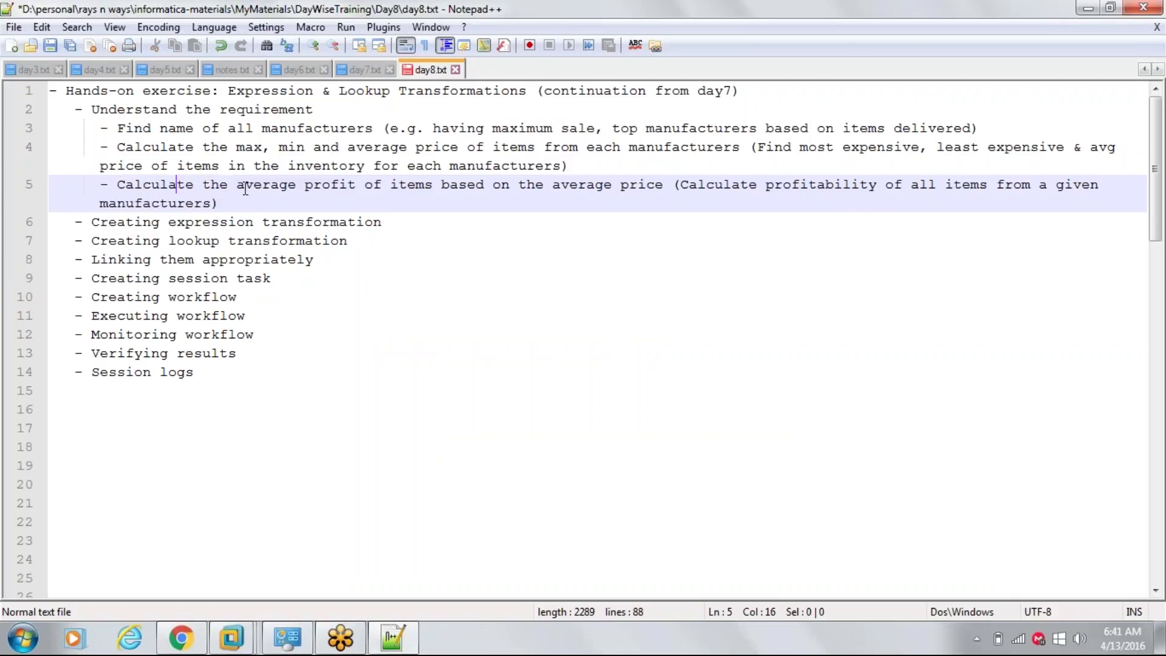
{"action": "left_click_drag", "start_coordinate": [237, 186], "coordinate": [356, 186]}
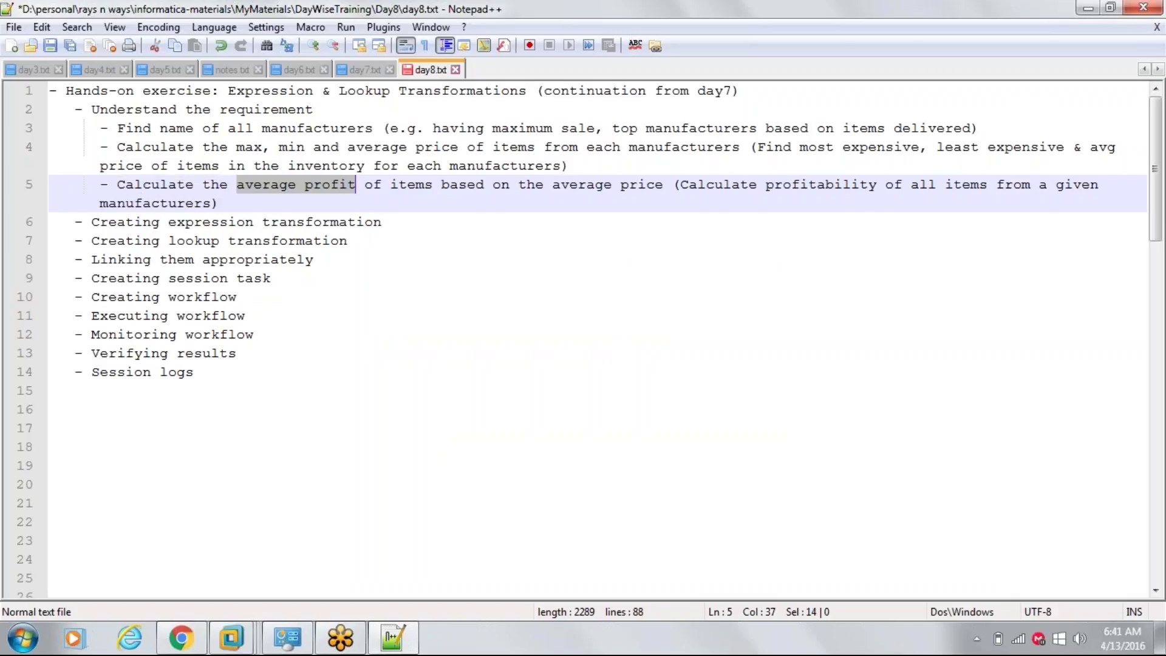
{"action": "mouse_move", "coordinate": [234, 638]}
{"action": "left_click", "coordinate": [289, 579]}
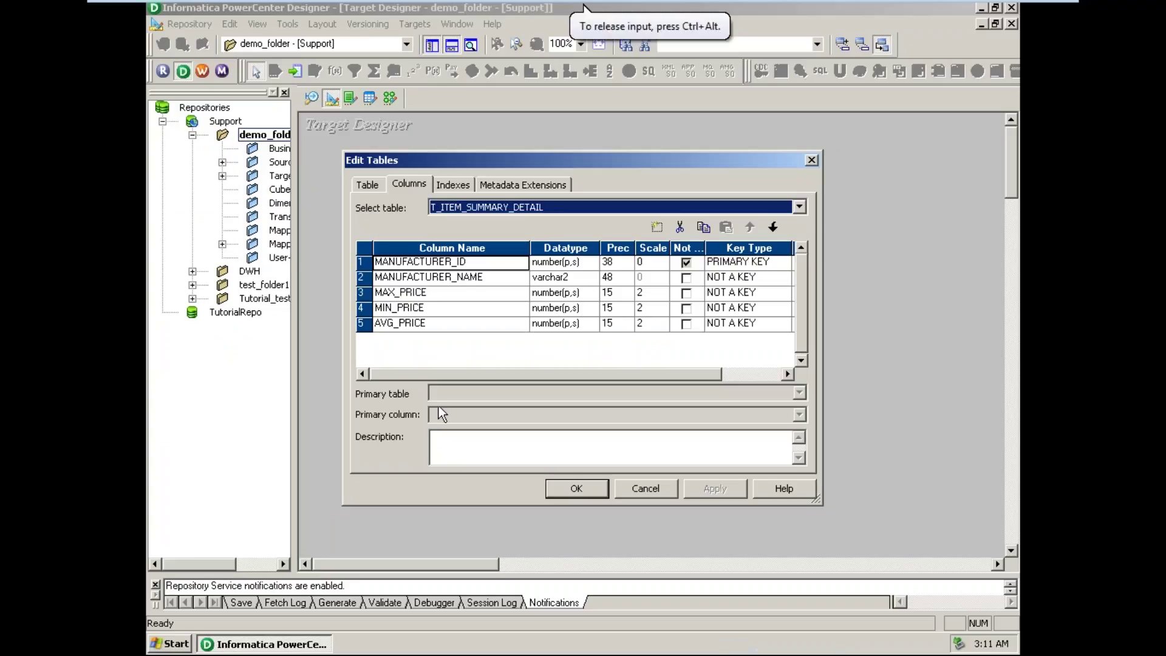
{"action": "left_click", "coordinate": [362, 323]}
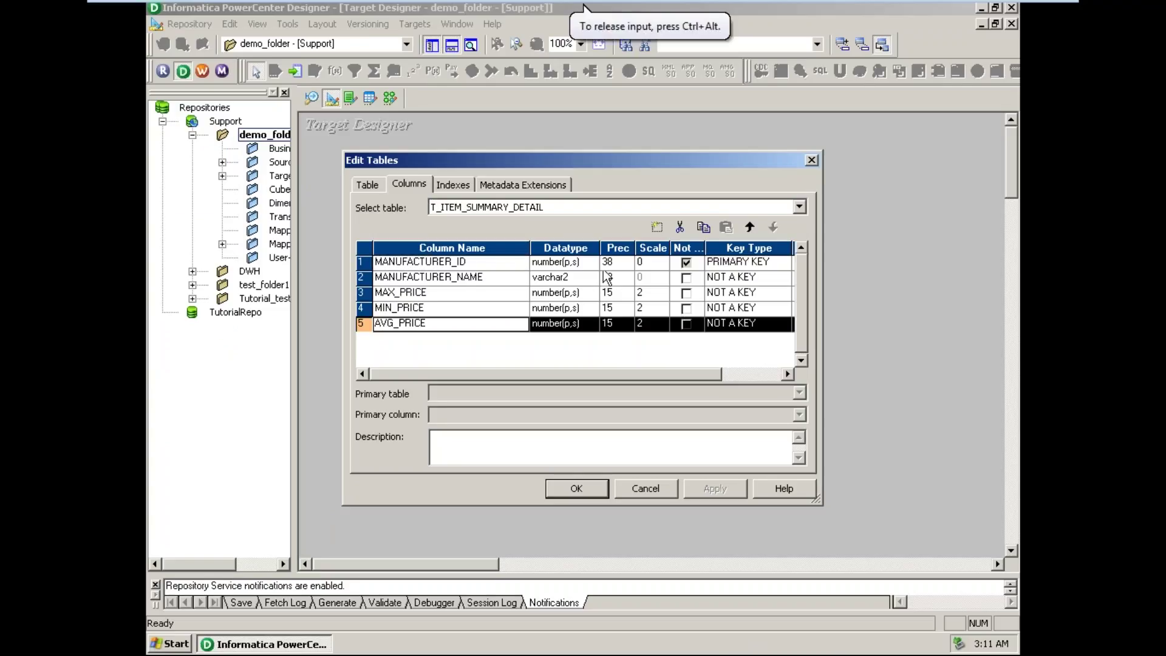
{"action": "left_click", "coordinate": [656, 226]}
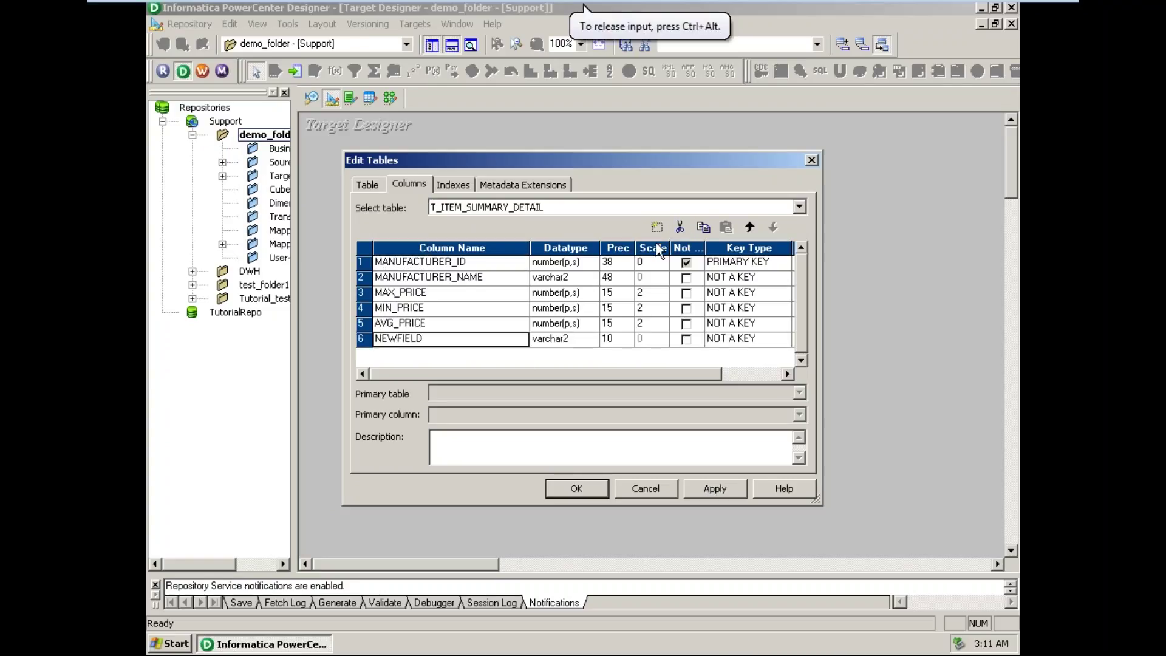
{"action": "left_click", "coordinate": [438, 343]}
{"action": "left_click_drag", "start_coordinate": [438, 343], "coordinate": [321, 351]}
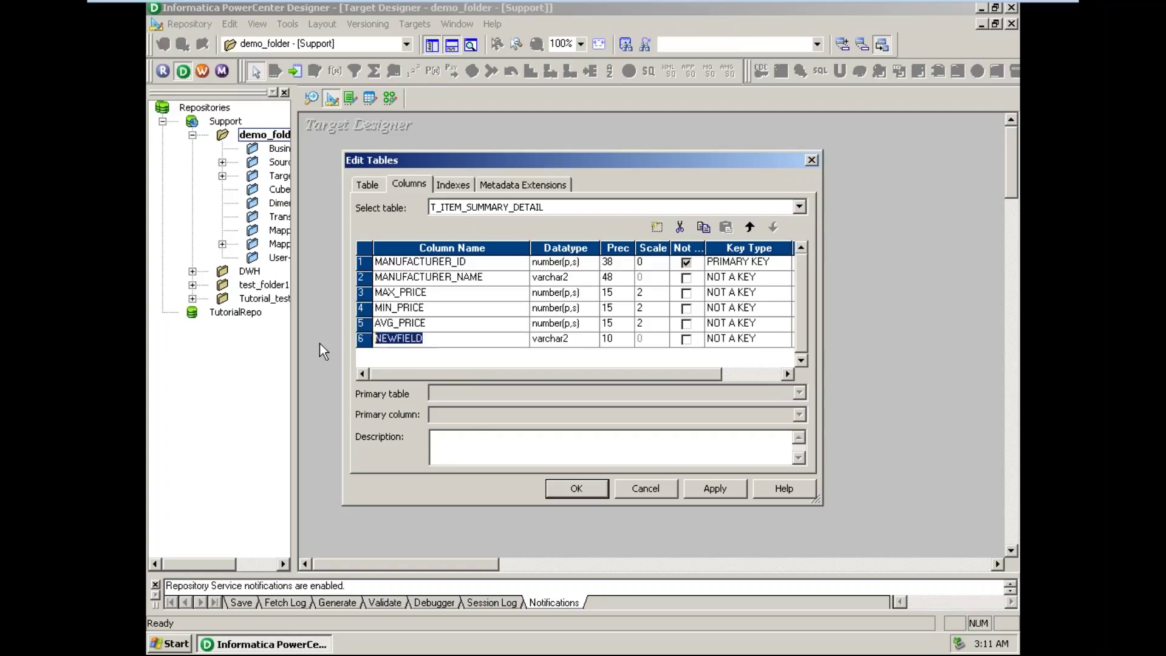
{"action": "type", "text": "AVG_PROFIT"}
{"action": "left_click", "coordinate": [572, 342]}
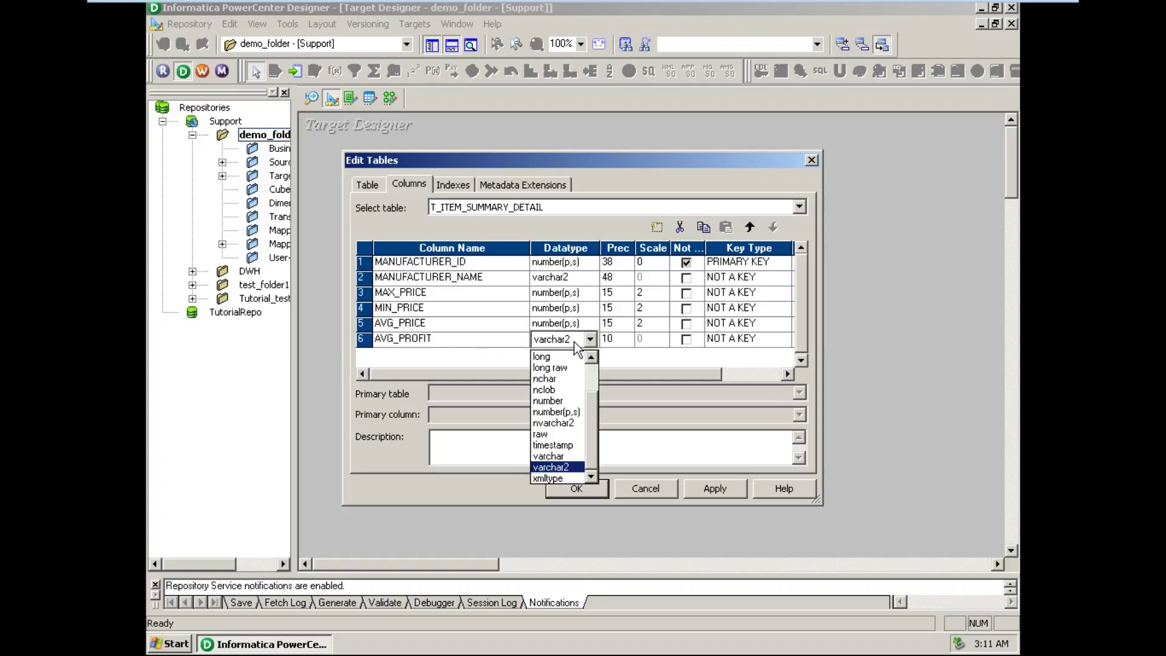
{"action": "left_click", "coordinate": [557, 412]}
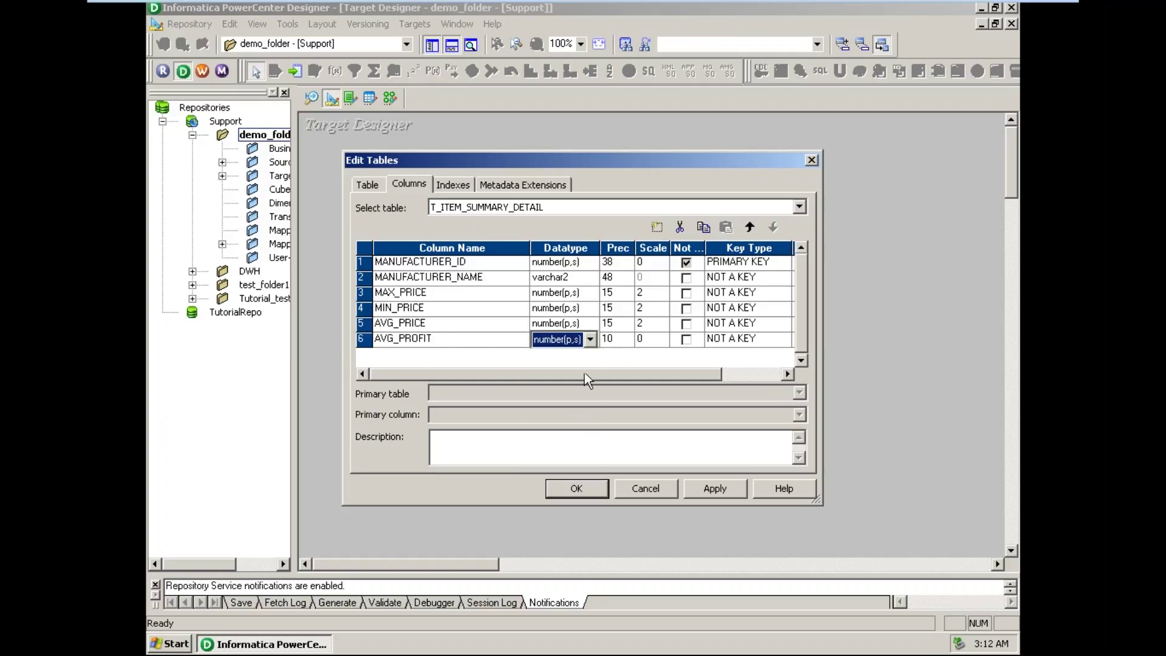
{"action": "left_click", "coordinate": [624, 347]}
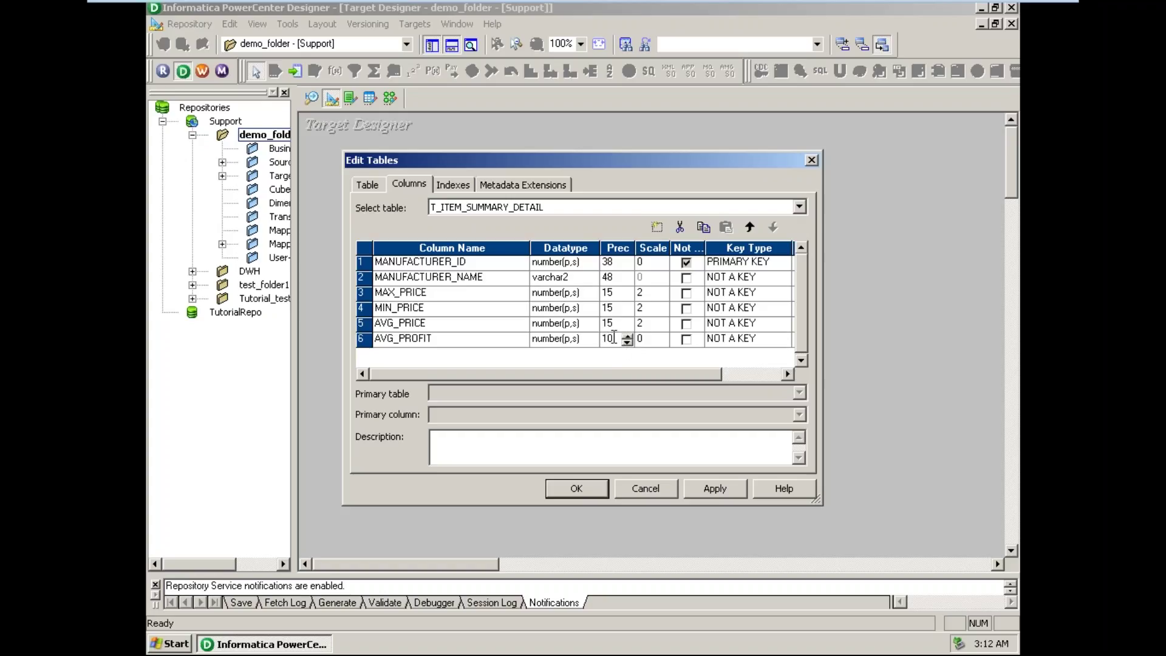
{"action": "key", "text": "BackSpace"}
{"action": "type", "text": "5"}
{"action": "key", "text": "Tab"}
{"action": "type", "text": "2"}
{"action": "left_click", "coordinate": [700, 489]}
{"action": "left_click", "coordinate": [575, 489]}
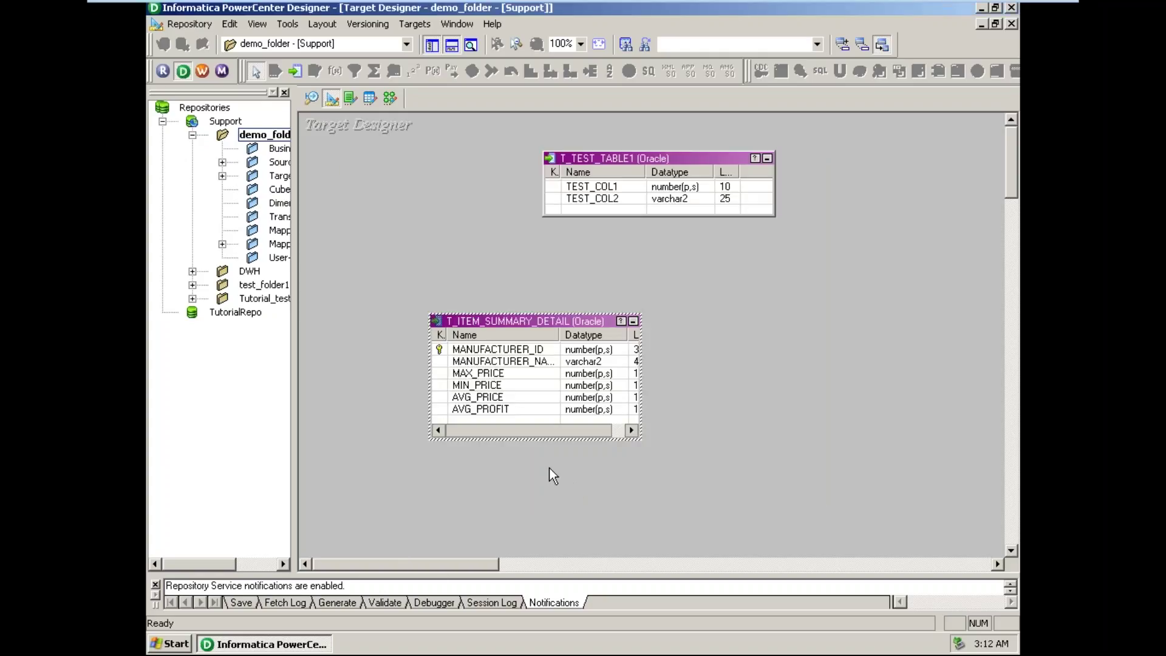
{"action": "left_click", "coordinate": [179, 646]}
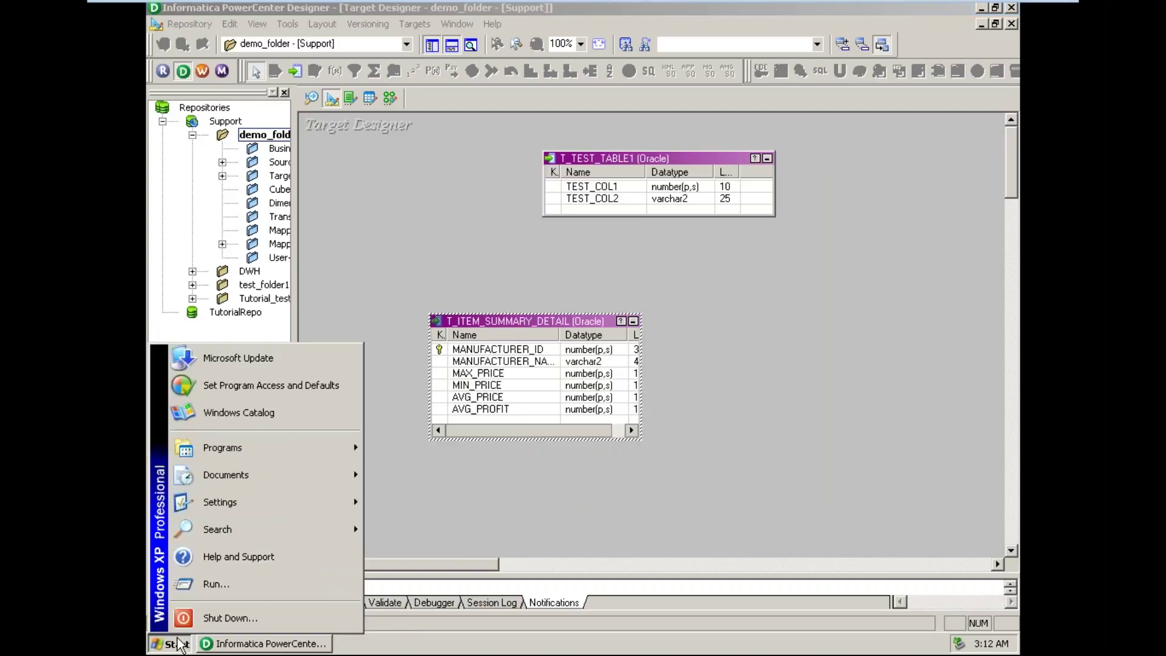
{"action": "left_click", "coordinate": [175, 645]}
{"action": "mouse_move", "coordinate": [1027, 6]}
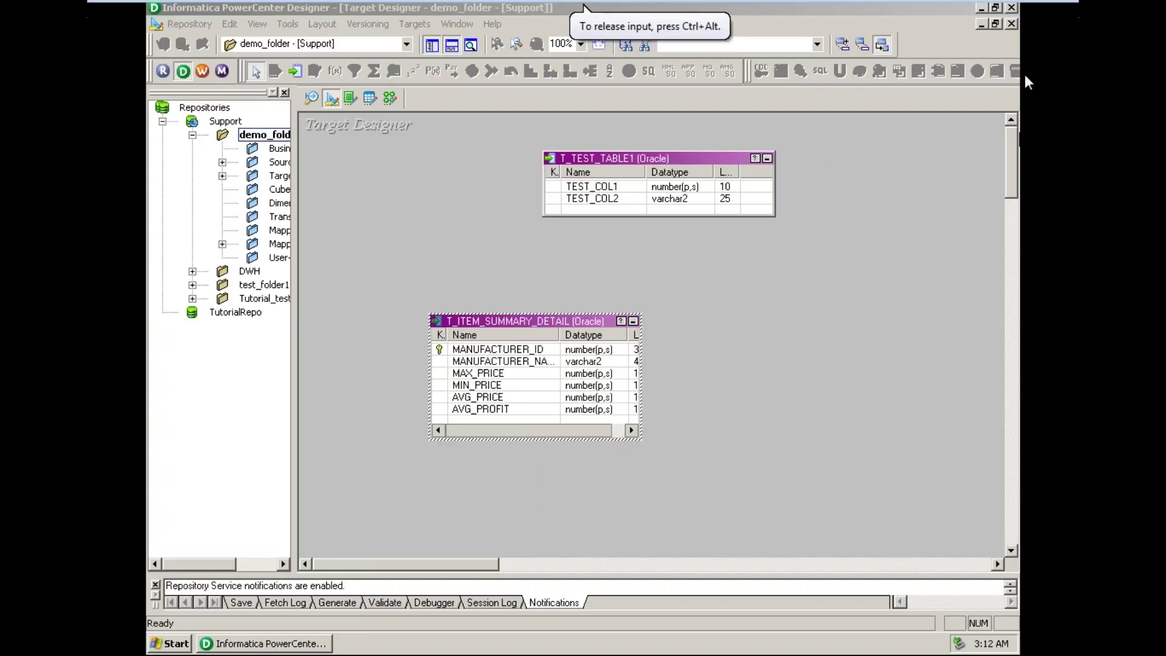
- Launch SQL*Plus and log on with the schema credentials and host string oracle
{"action": "left_click", "coordinate": [985, 10]}
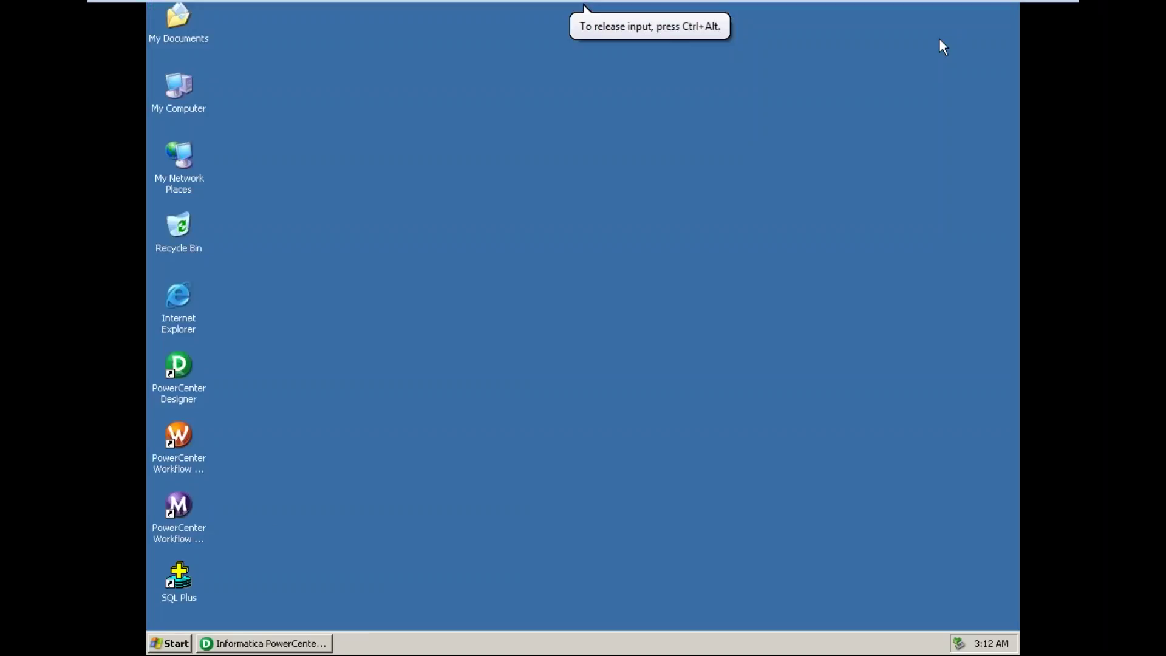
{"action": "left_click", "coordinate": [189, 582]}
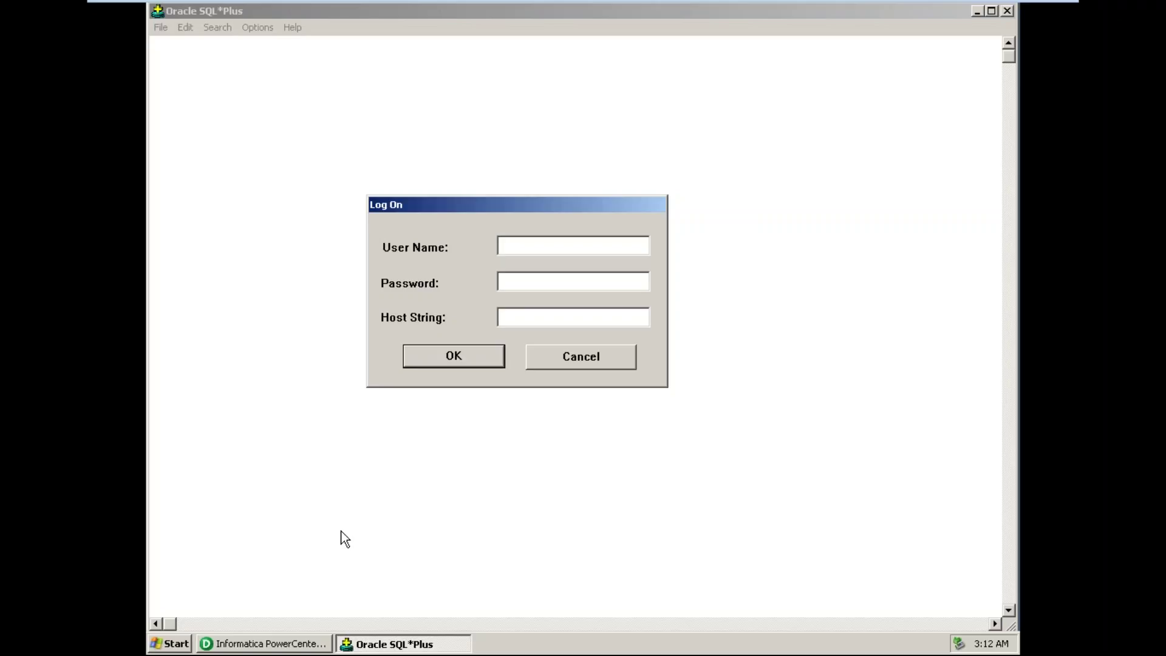
{"action": "type", "text": "target"}
{"action": "key", "text": "Tab"}
{"action": "type", "text": "target"}
{"action": "key", "text": "Tab"}
{"action": "type", "text": "oracle"}
{"action": "key", "text": "Return"}
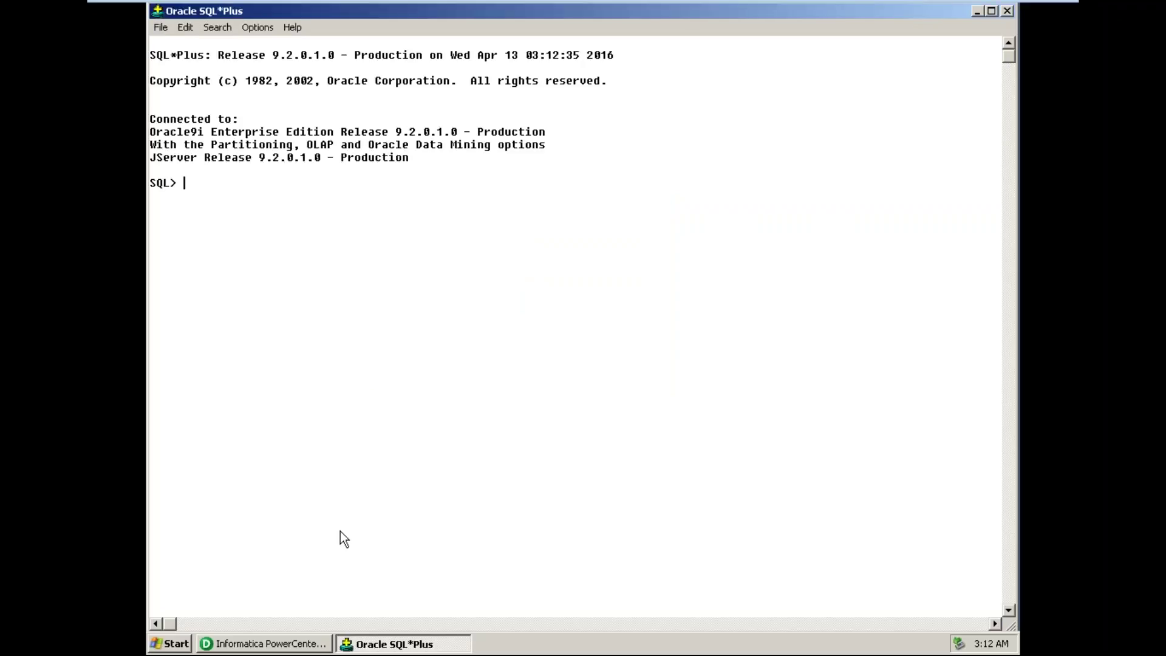
- List user tables and describe T_ITEM_SUMMARY_DETAIL, confirming no AVG_PROFIT column
{"action": "type", "text": "select table_name fr"}
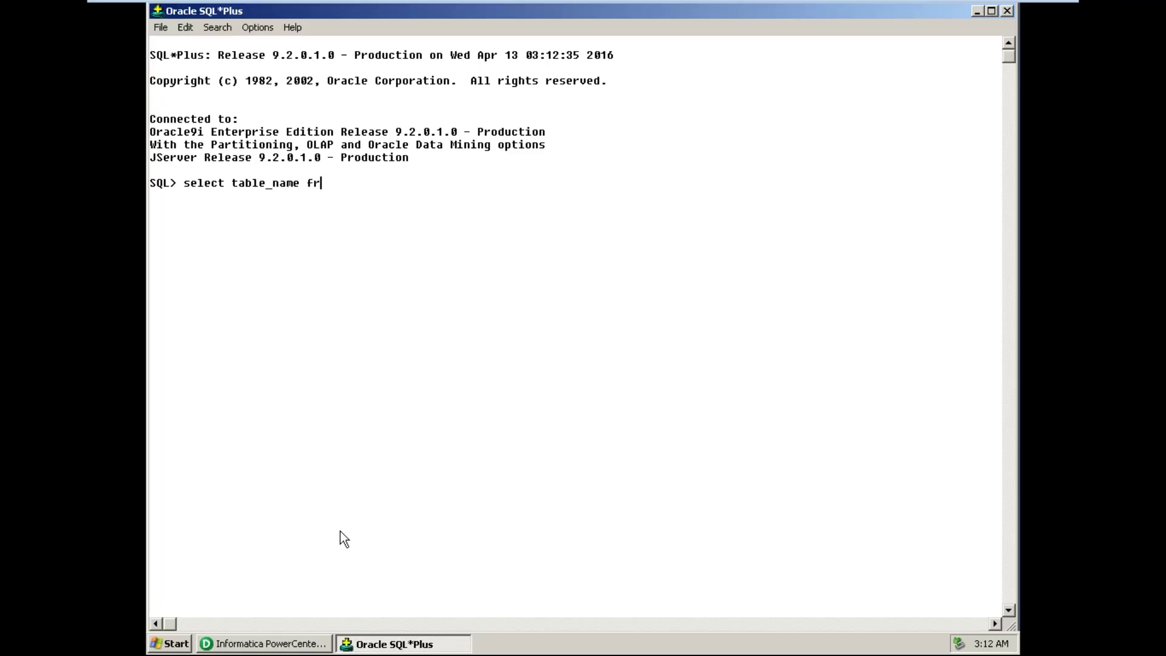
{"action": "type", "text": "om user_tables;"}
{"action": "key", "text": "Return"}
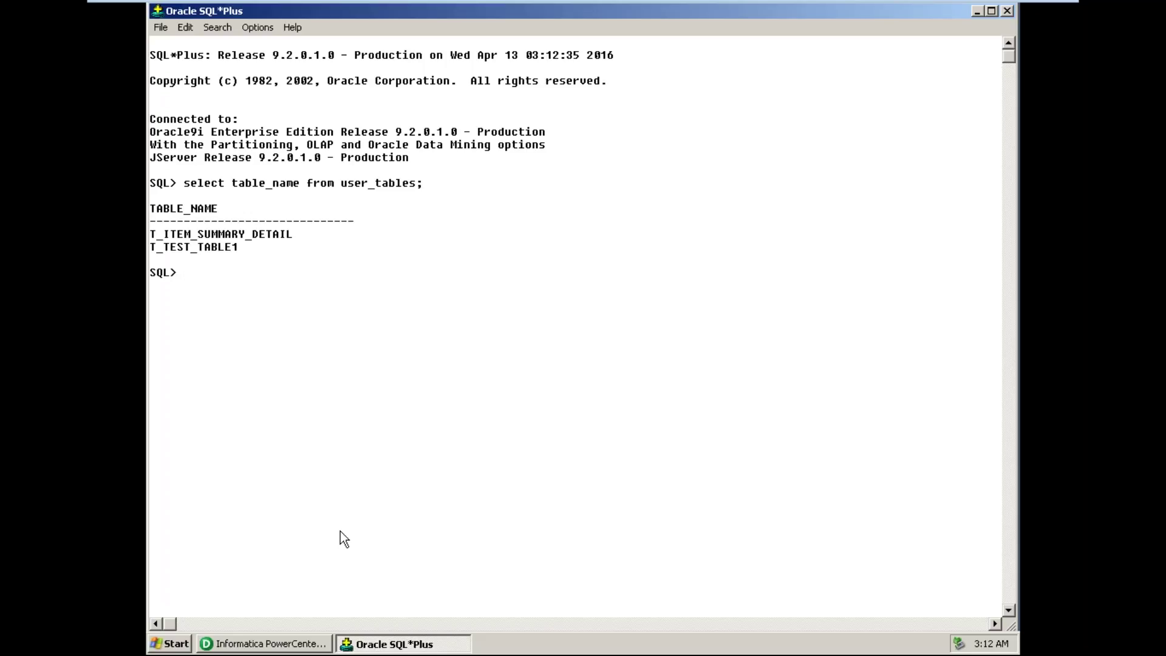
{"action": "type", "text": "desc"}
{"action": "left_click", "coordinate": [310, 565]}
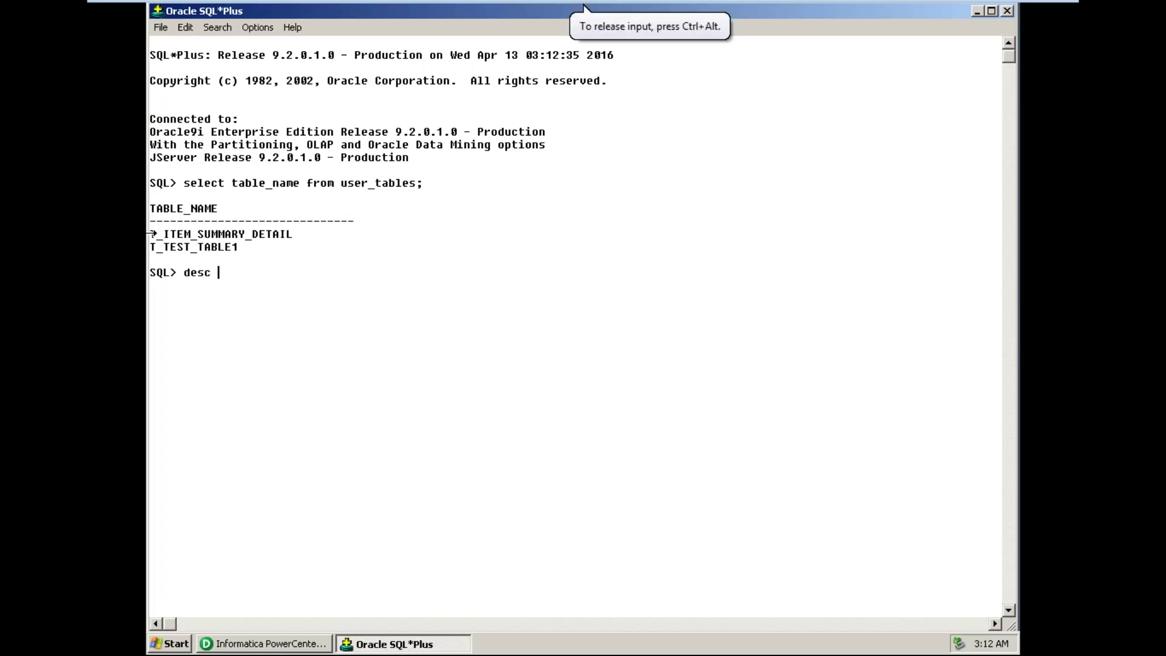
{"action": "left_click_drag", "start_coordinate": [152, 235], "coordinate": [294, 239]}
{"action": "key", "text": "ctrl+c"}
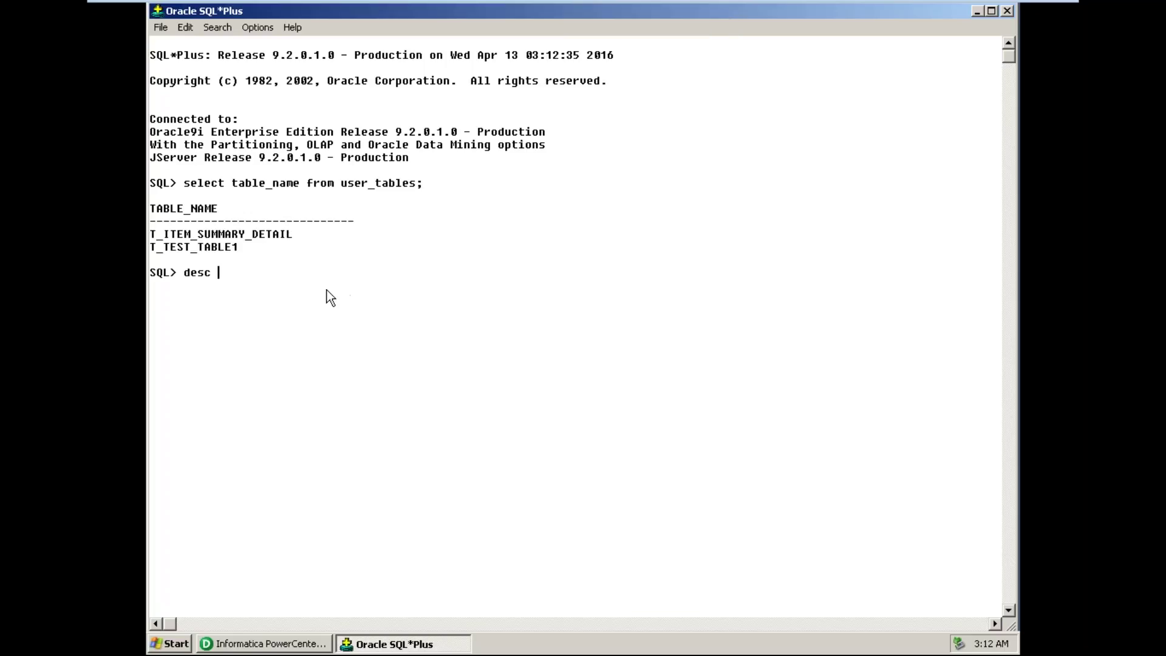
{"action": "key", "text": "ctrl+v"}
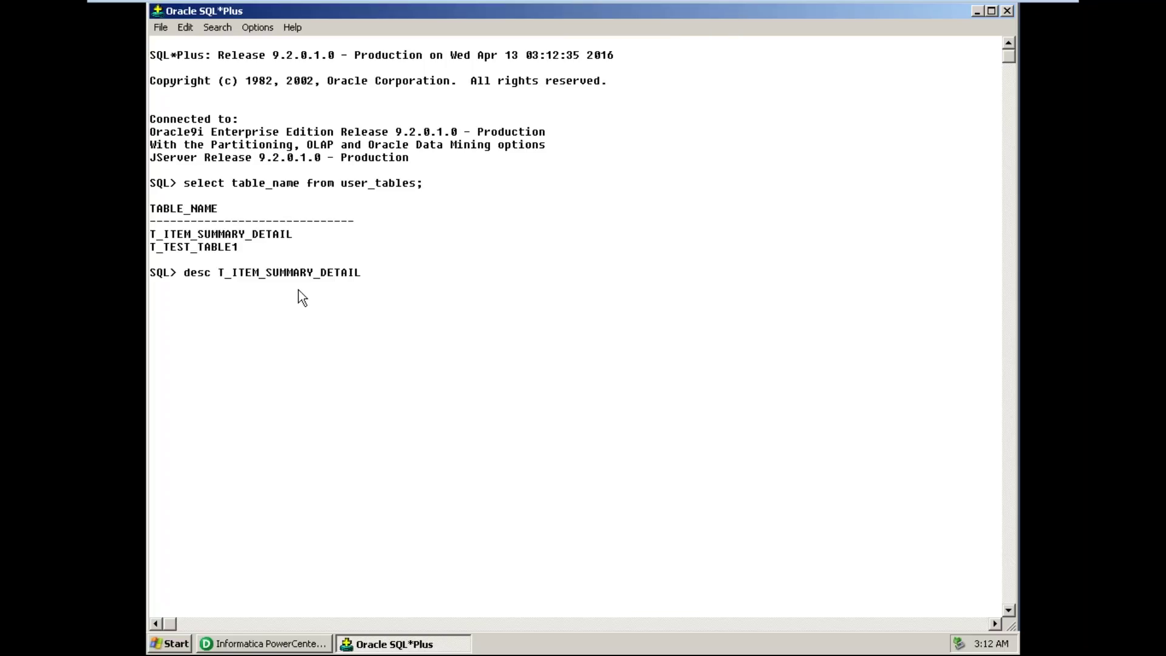
{"action": "type", "text": ";"}
{"action": "key", "text": "Return"}
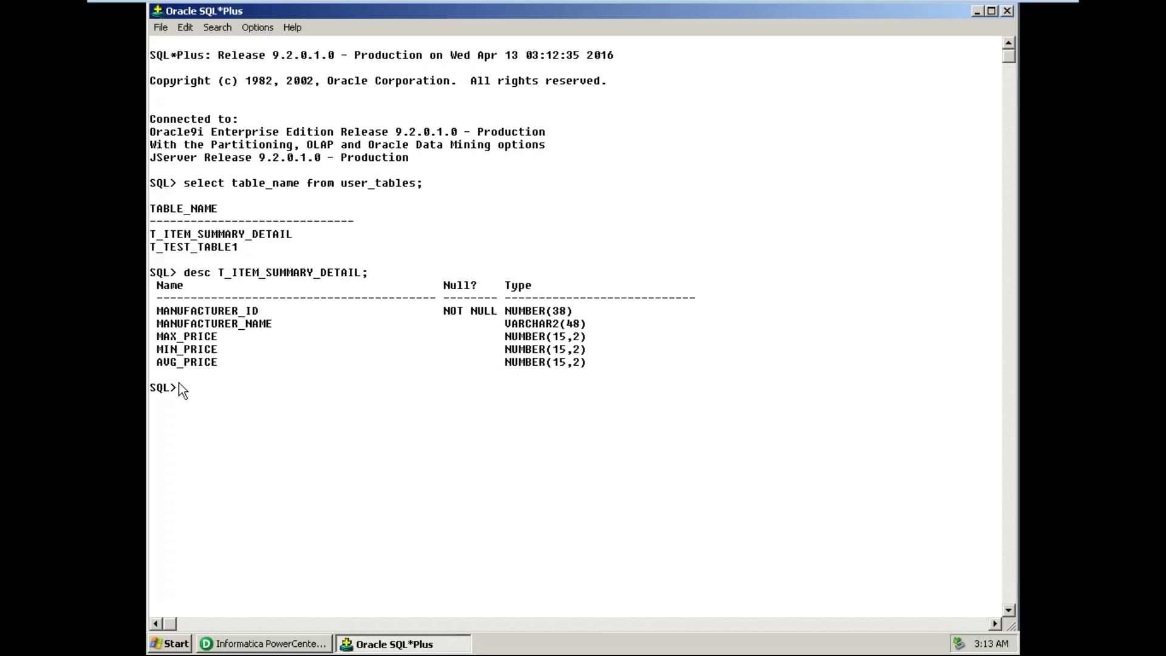
- Count T_ITEM_SUMMARY_DETAIL rows, finding 0, and return to Designer
{"action": "type", "text": "select count(*) from"}
{"action": "key", "text": "ctrl+v"}
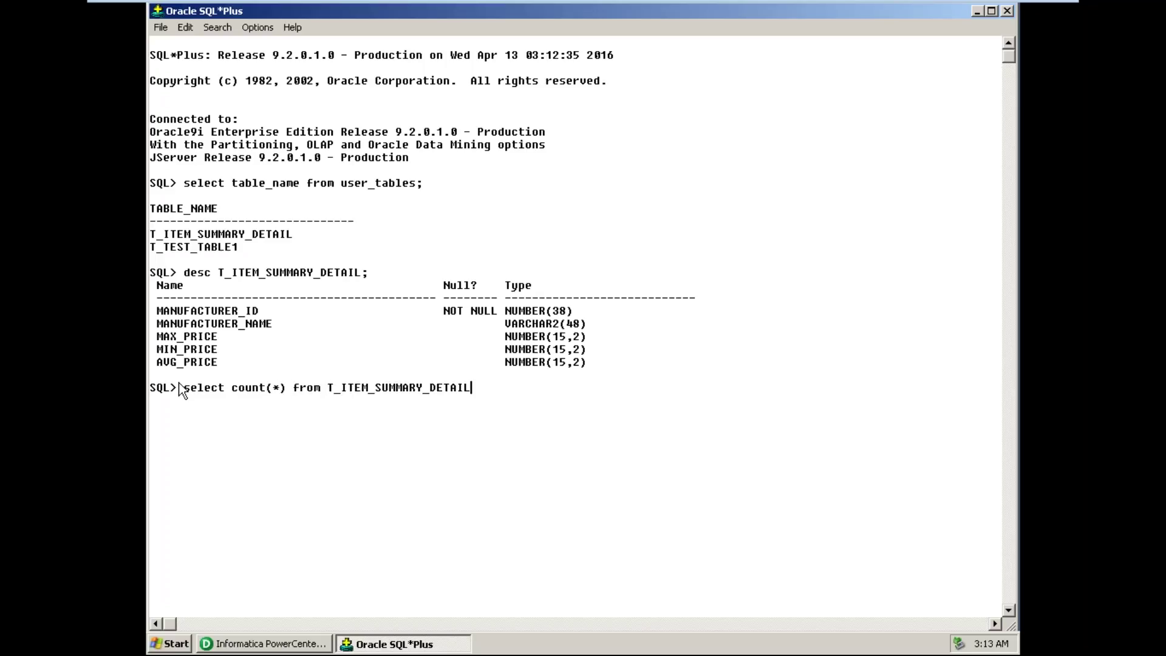
{"action": "type", "text": ";"}
{"action": "key", "text": "Return"}
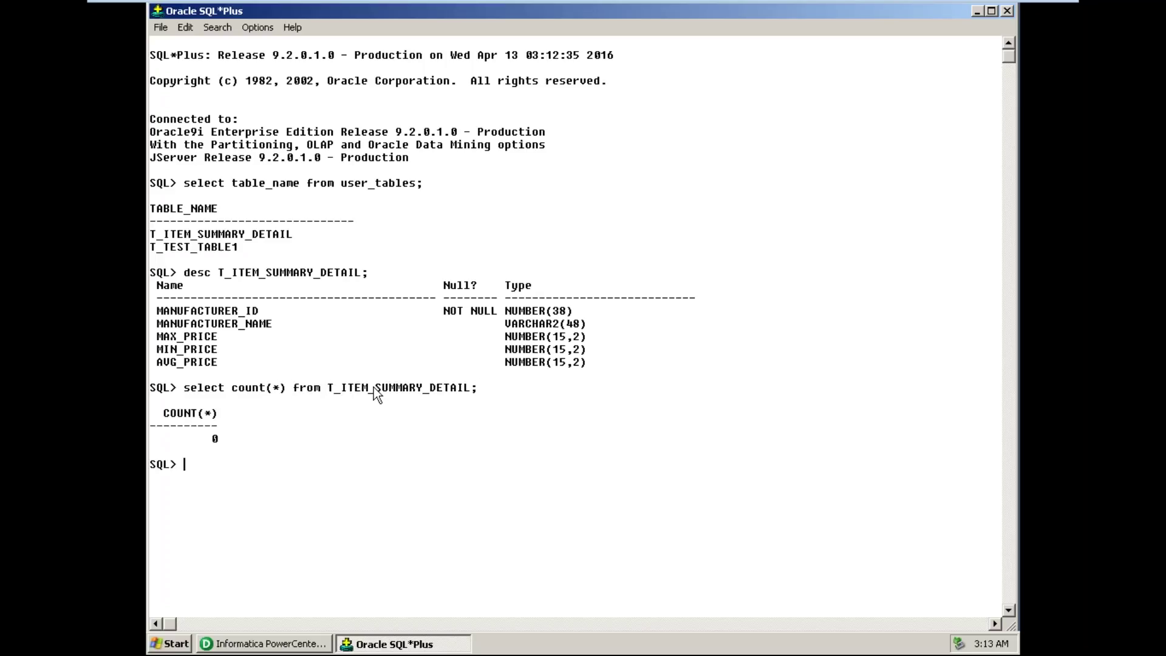
{"action": "key", "text": "alt+Tab"}
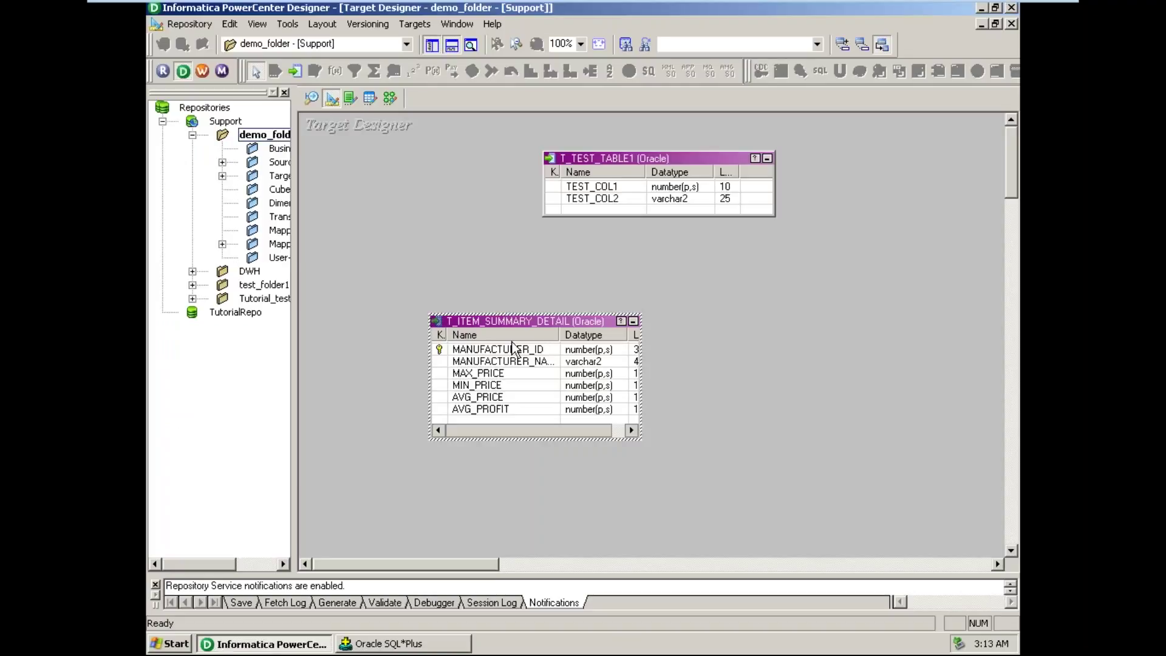
- Save the work to the repository
{"action": "left_click", "coordinate": [187, 24]}
{"action": "left_click", "coordinate": [215, 250]}
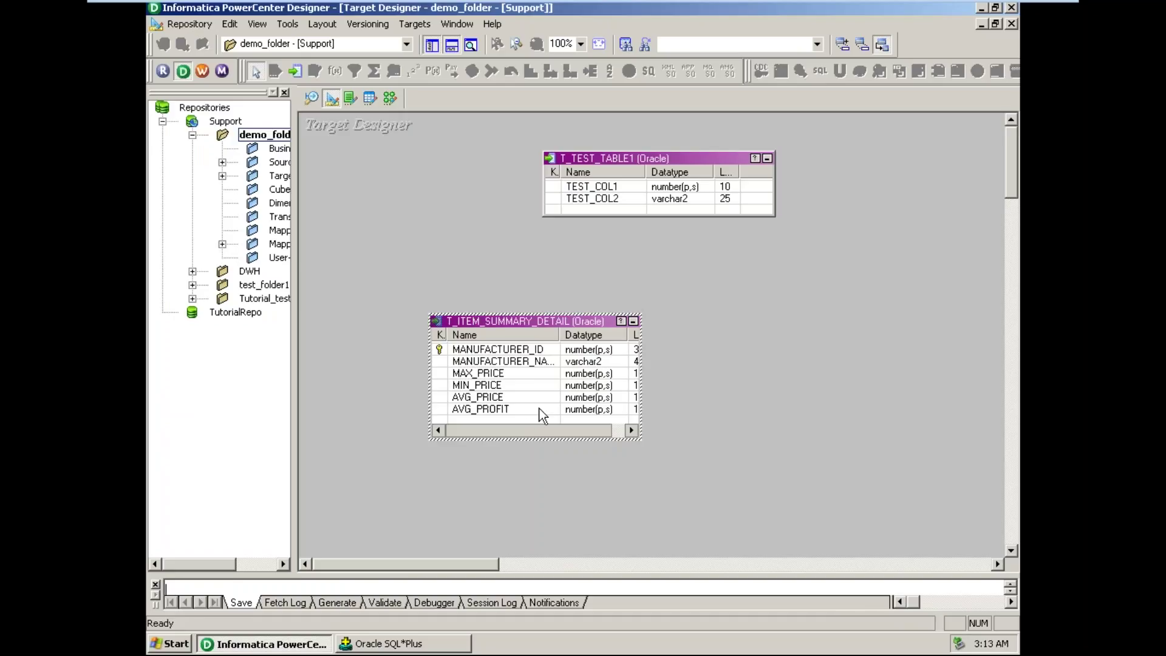
{"action": "right_click", "coordinate": [510, 397]}
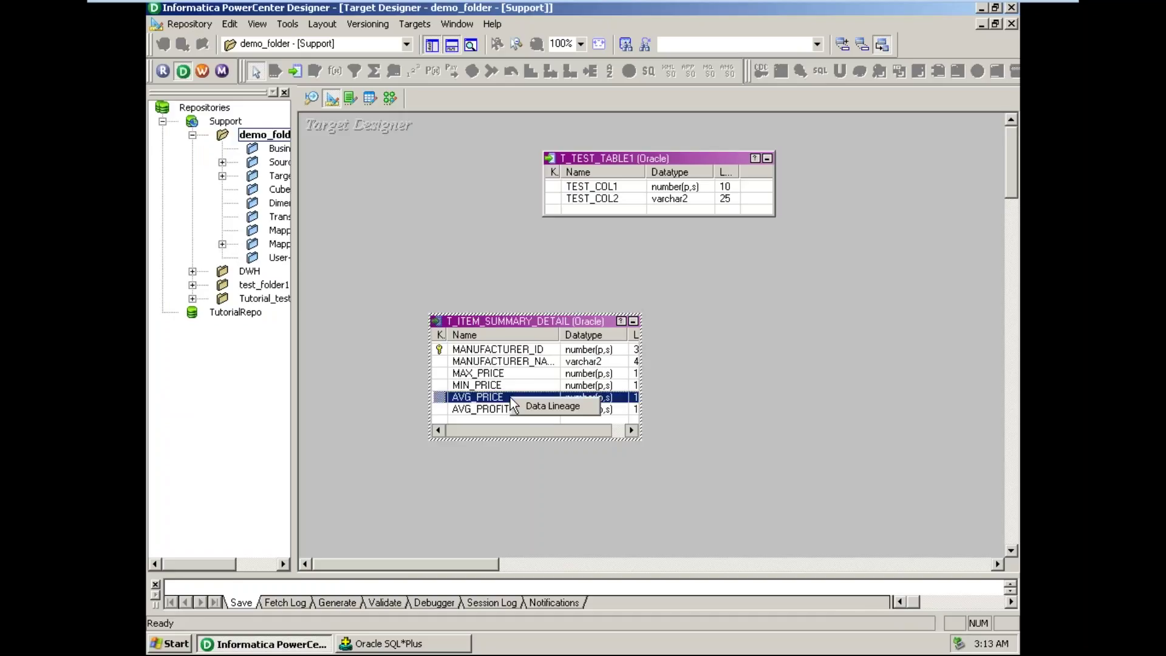
{"action": "left_click", "coordinate": [873, 370]}
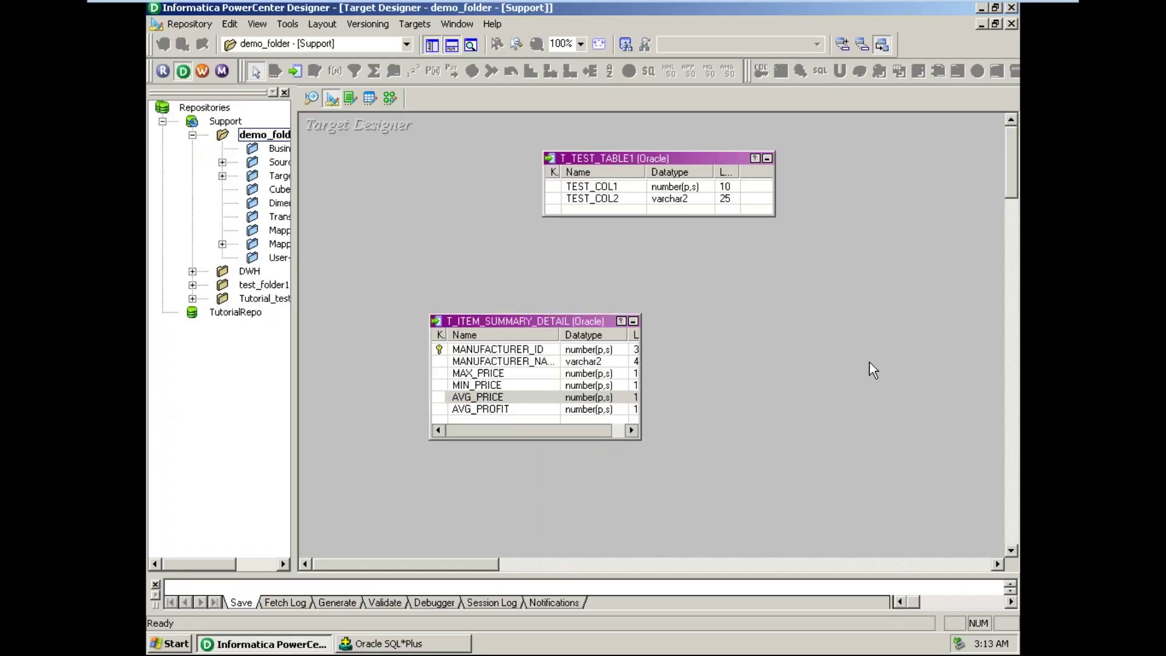
- Open Generate/Execute SQL for T_ITEM_SUMMARY_DETAIL, limited to selected tables
{"action": "left_click", "coordinate": [578, 321]}
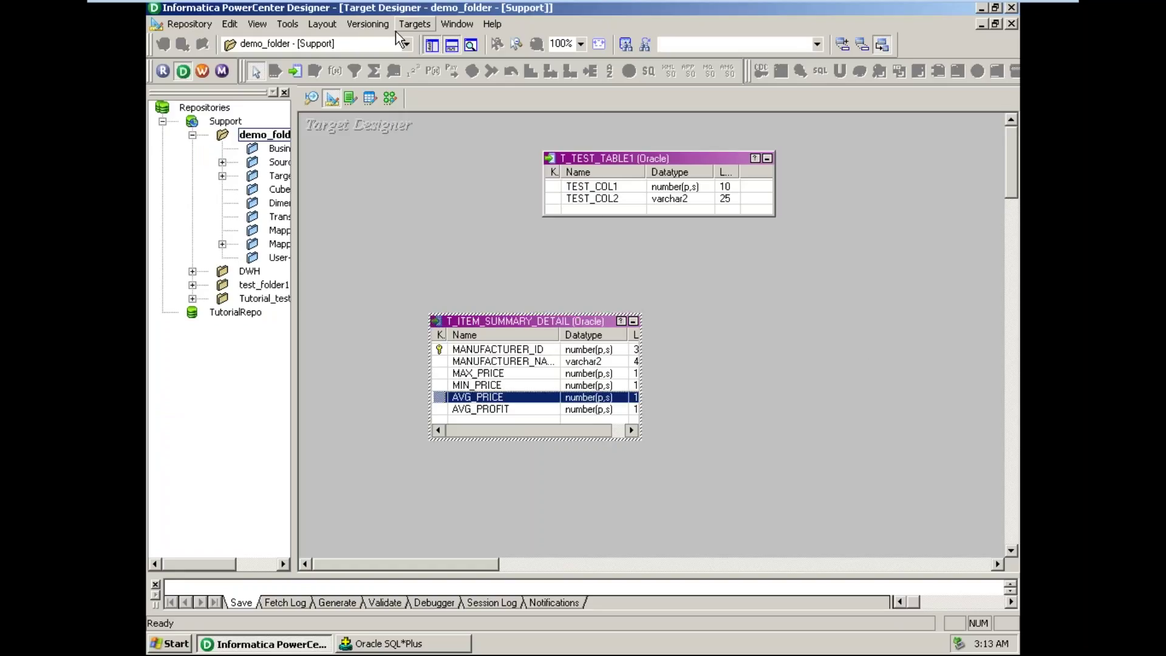
{"action": "left_click", "coordinate": [411, 24]}
{"action": "left_click", "coordinate": [466, 348]}
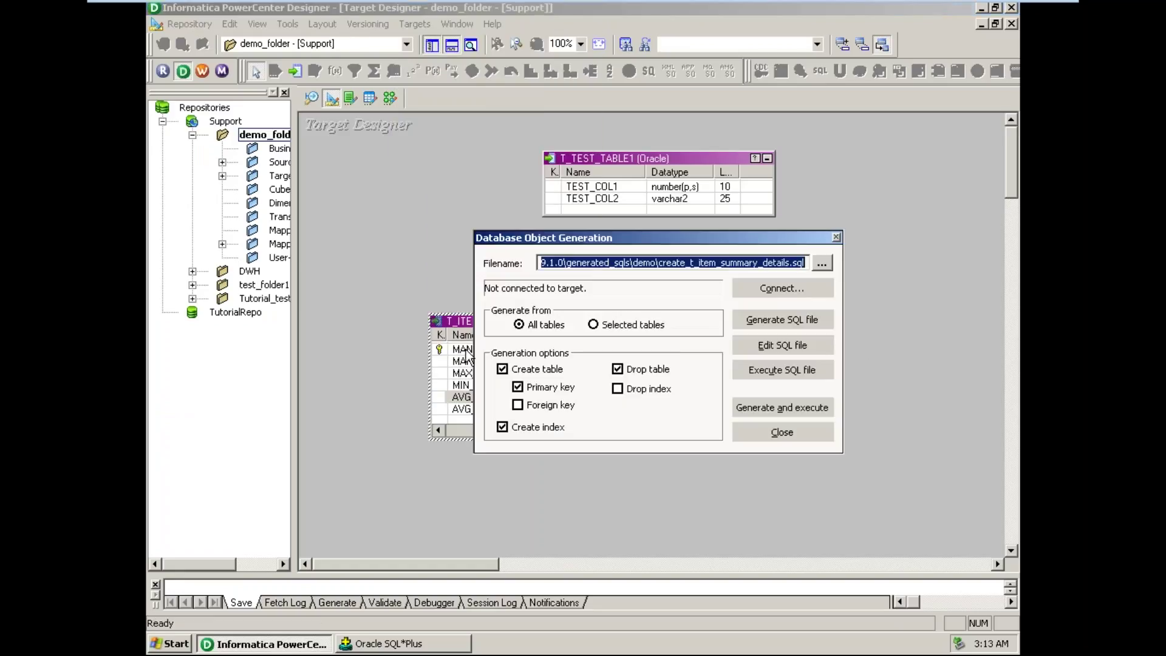
{"action": "left_click", "coordinate": [603, 325]}
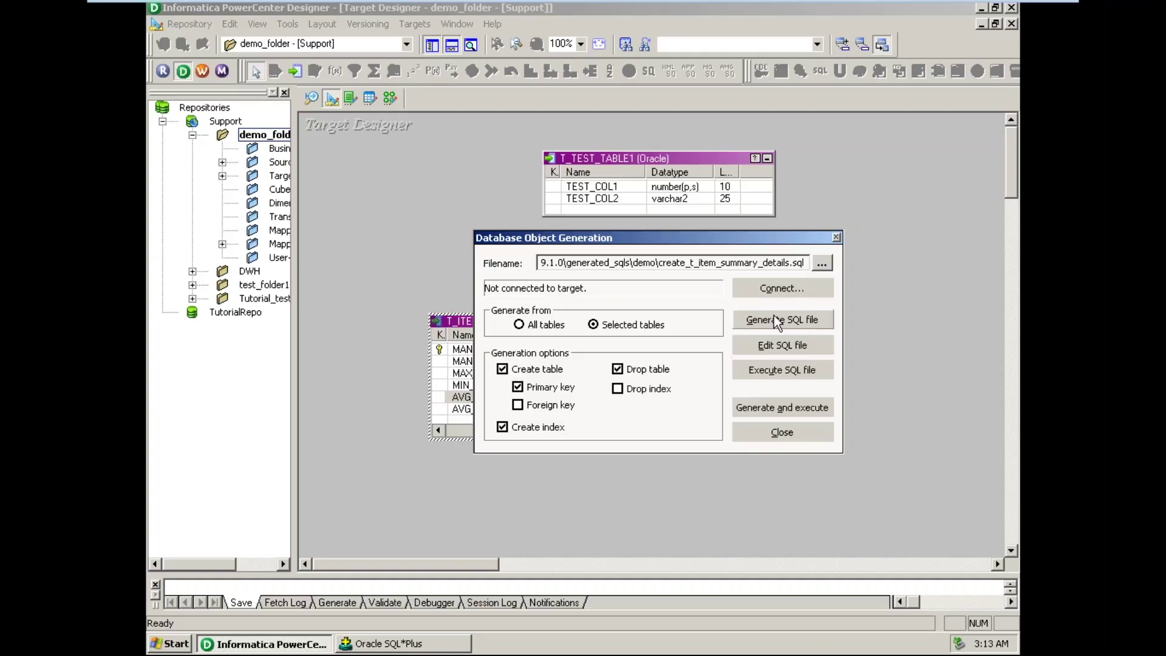
- Connect to the target (Oracle in OraHome92) ODBC source with the database user name and password
{"action": "left_click", "coordinate": [796, 289]}
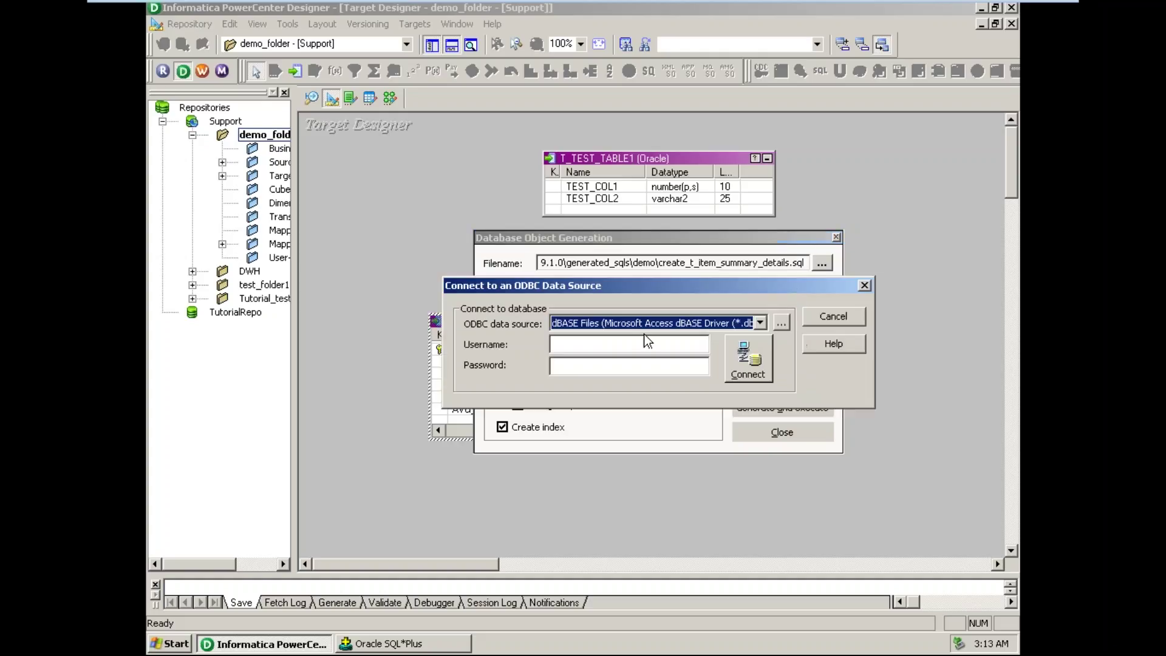
{"action": "left_click", "coordinate": [695, 323]}
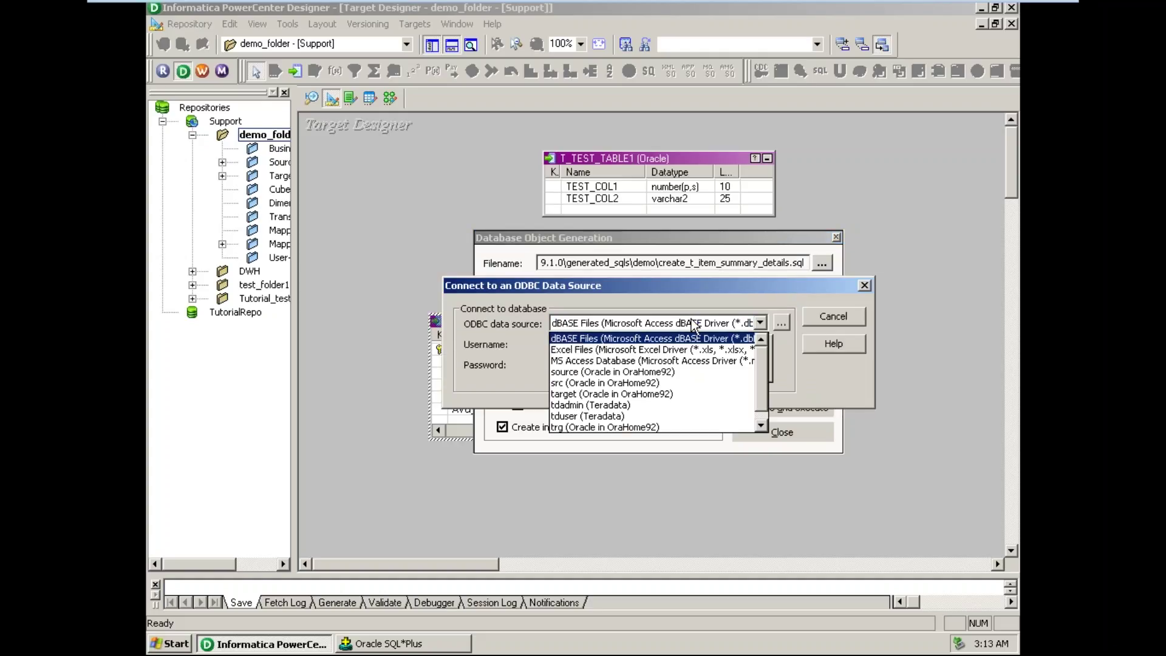
{"action": "left_click", "coordinate": [602, 393]}
{"action": "left_click", "coordinate": [585, 348]}
{"action": "type", "text": "target"}
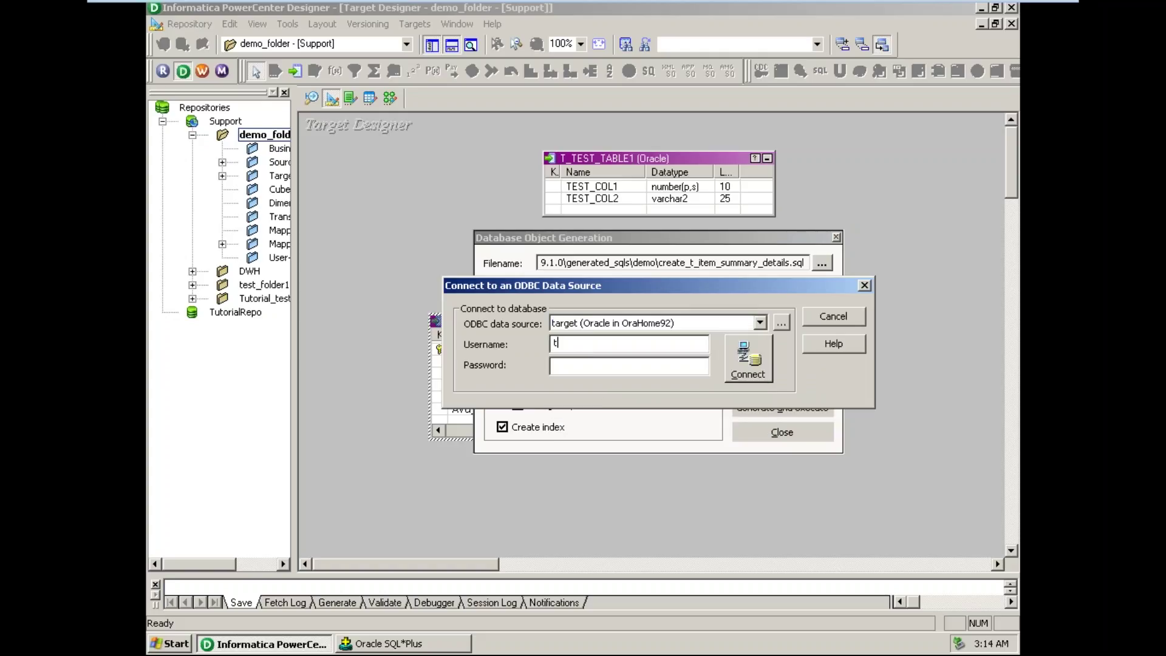
{"action": "key", "text": "Tab"}
{"action": "type", "text": "******"}
{"action": "left_click", "coordinate": [767, 373]}
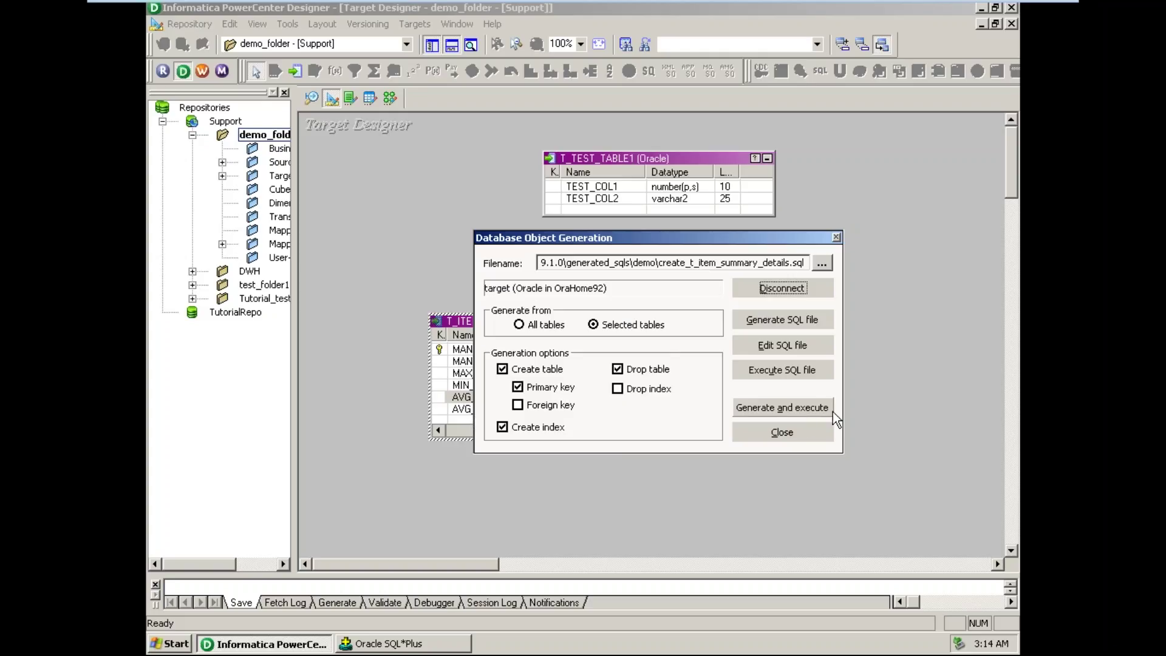
- Generate and execute the SQL that recreates T_ITEM_SUMMARY_DETAIL with AVG_PROFIT and the MANUFACTURER_ID primary key
{"action": "left_click", "coordinate": [775, 408]}
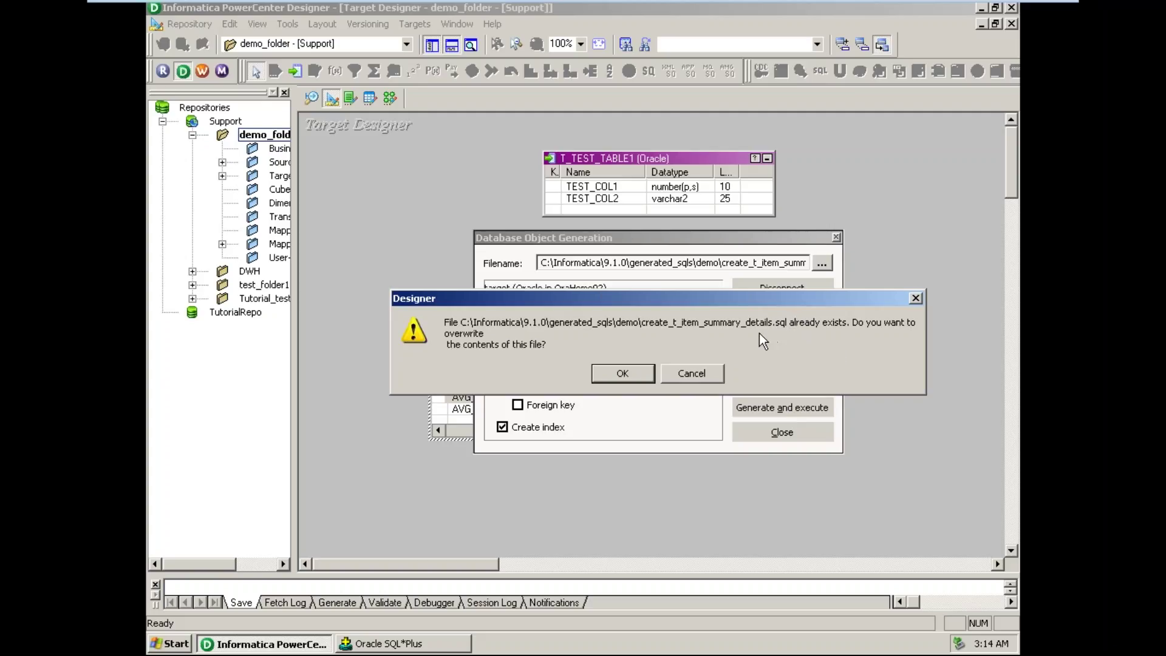
{"action": "left_click", "coordinate": [623, 374]}
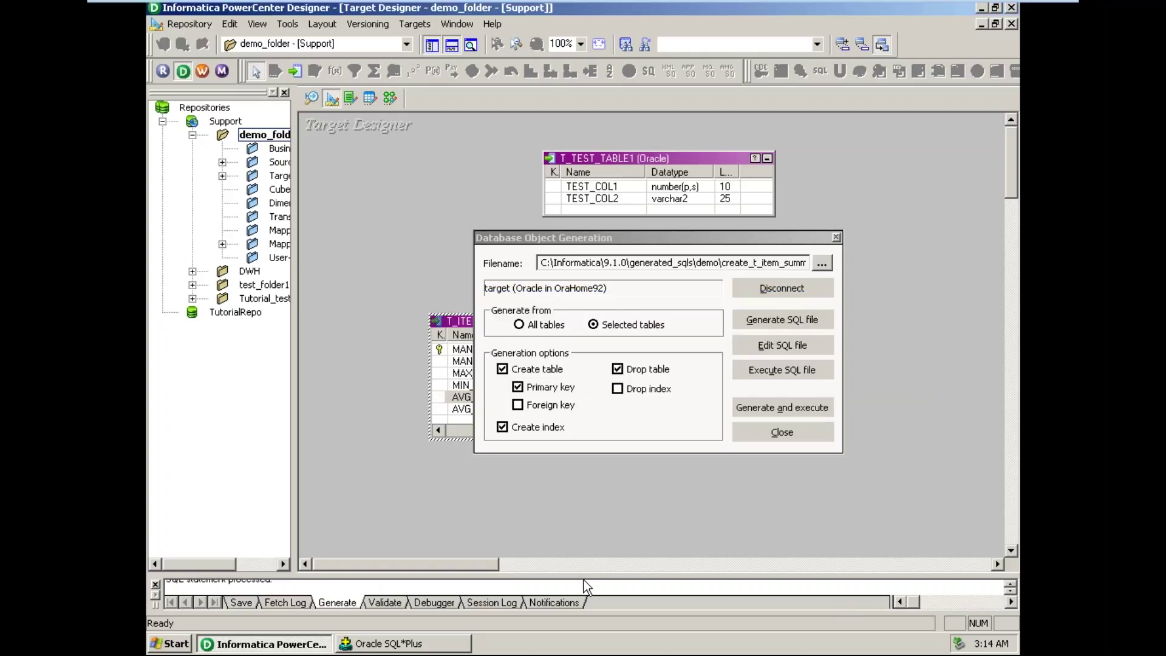
{"action": "left_click_drag", "start_coordinate": [584, 575], "coordinate": [587, 492]}
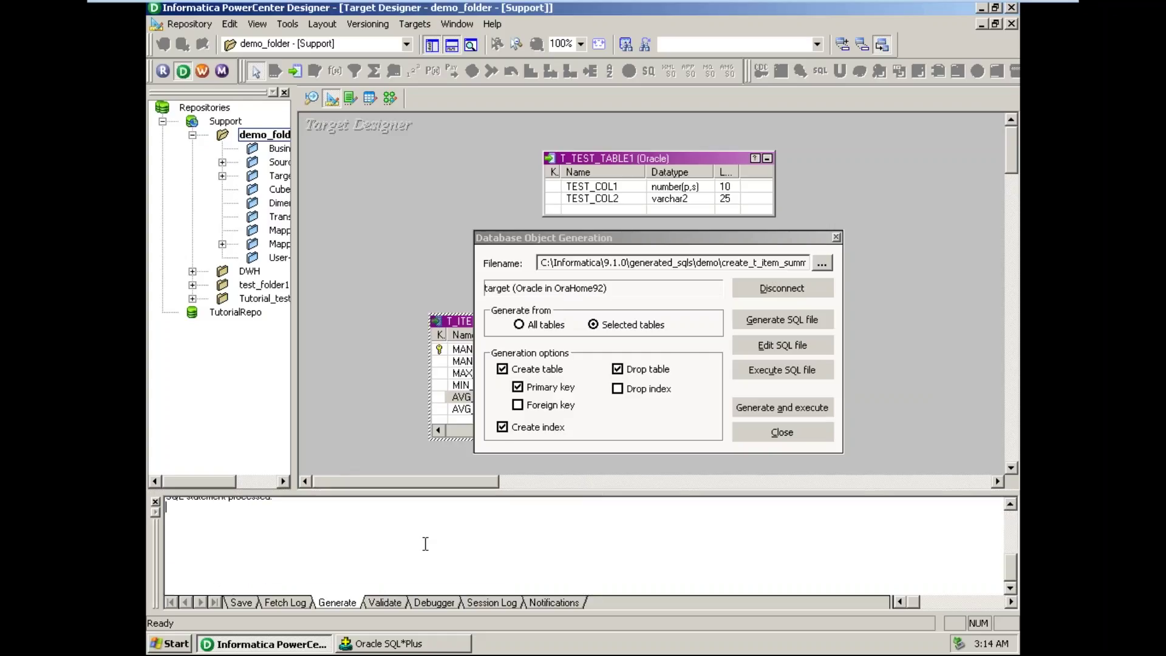
{"action": "scroll", "coordinate": [426, 544], "scroll_direction": "up", "scroll_amount": 4}
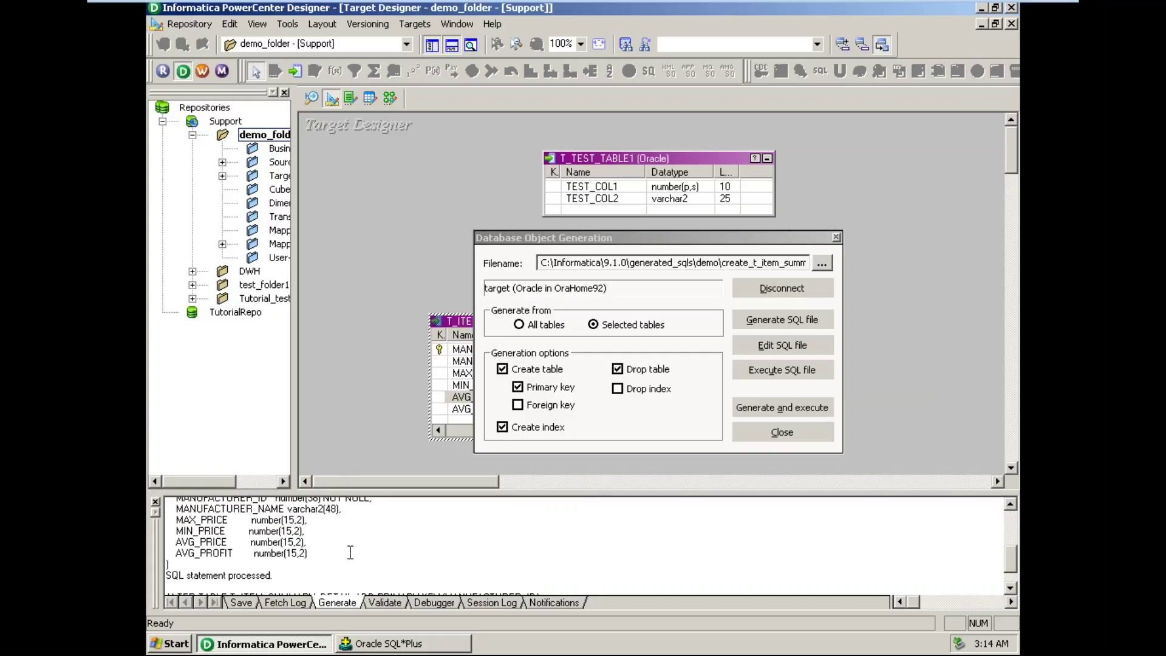
{"action": "left_click", "coordinate": [299, 567]}
{"action": "scroll", "coordinate": [299, 565], "scroll_direction": "down", "scroll_amount": 1}
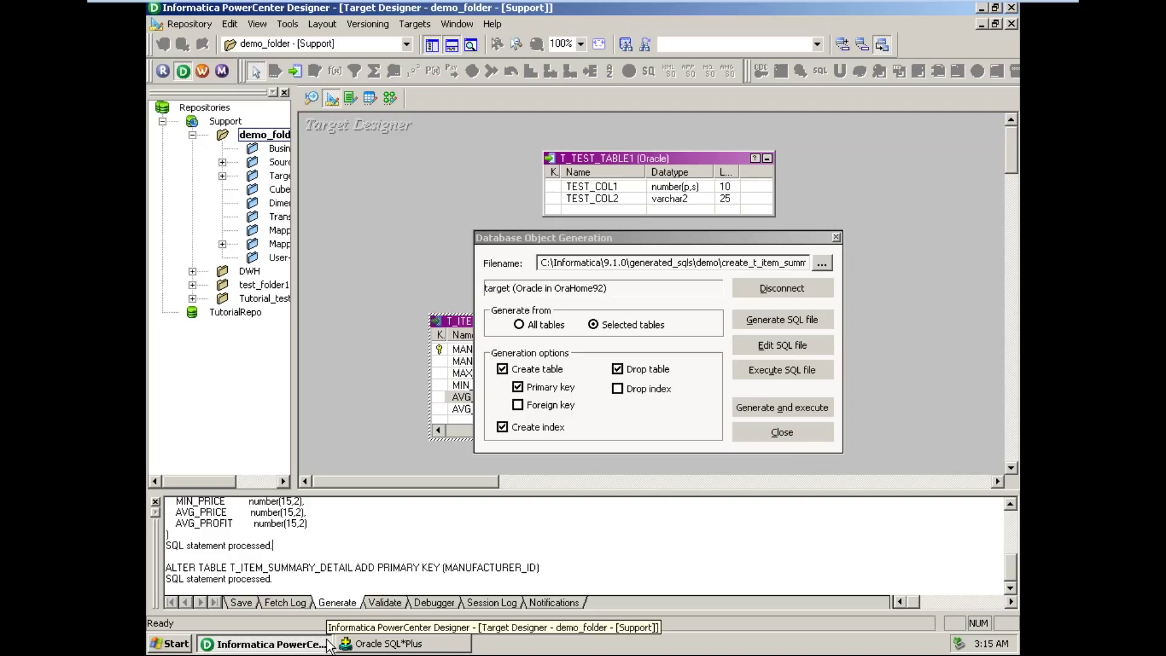
{"action": "left_click", "coordinate": [361, 633]}
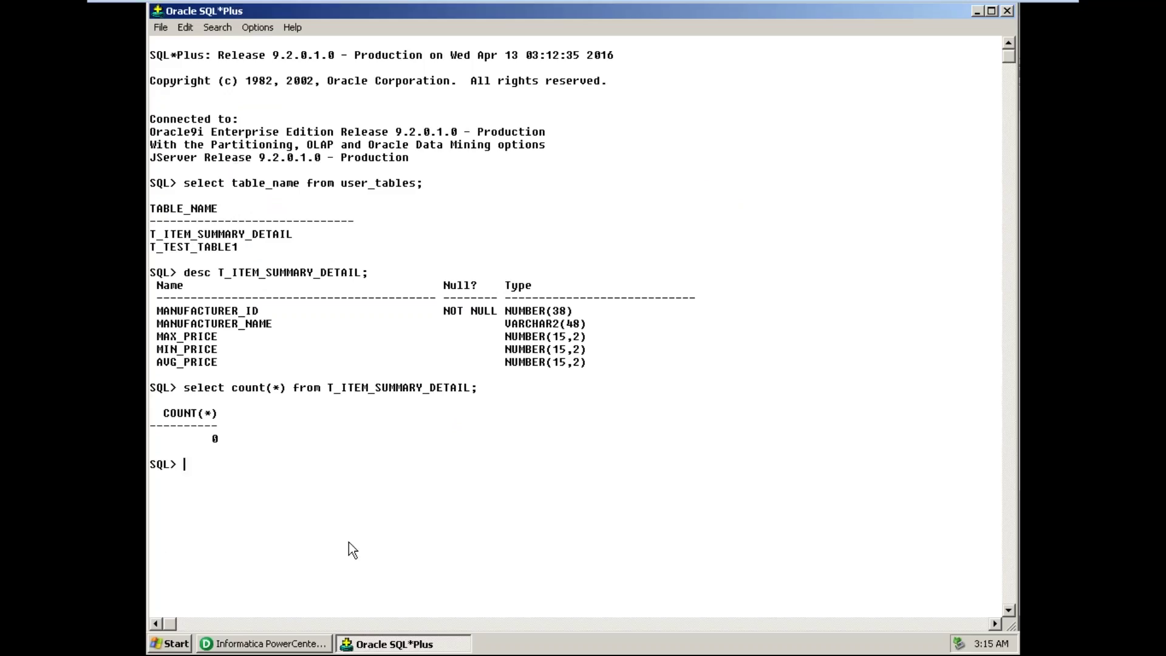
- Run desc T_ITEM_SUMMARY_DETAIL in SQL*Plus to confirm the new AVG_PROFIT NUMBER(15,2) column
{"action": "type", "text": "desc"}
{"action": "key", "text": "ctrl+v"}
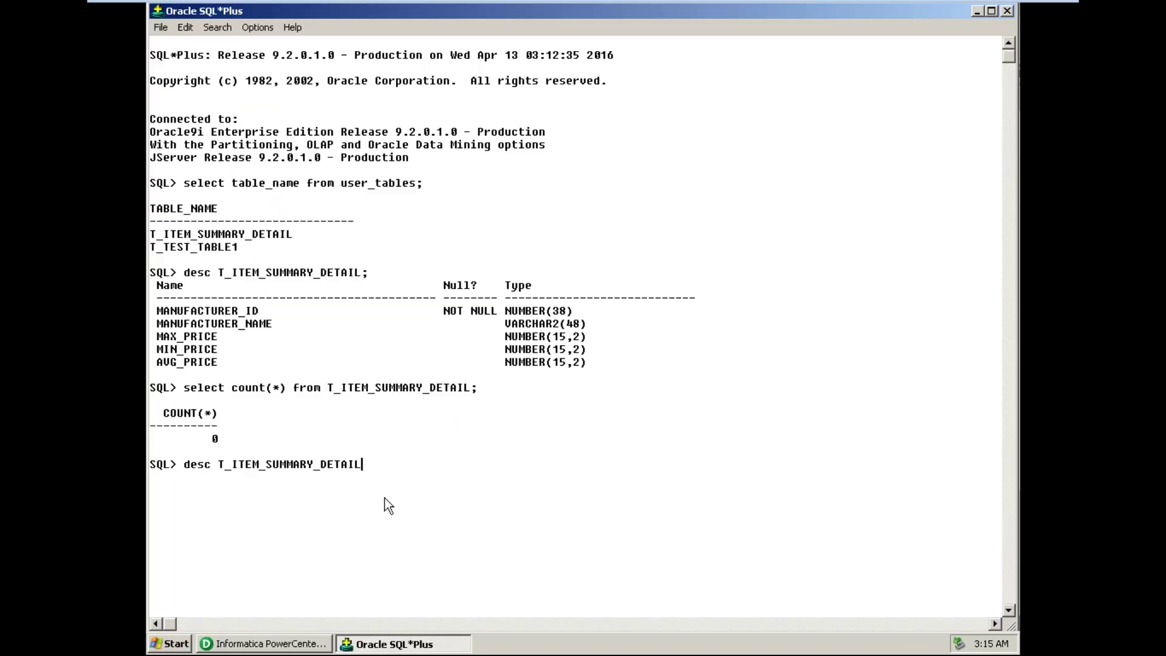
{"action": "type", "text": ";"}
{"action": "key", "text": "Return"}
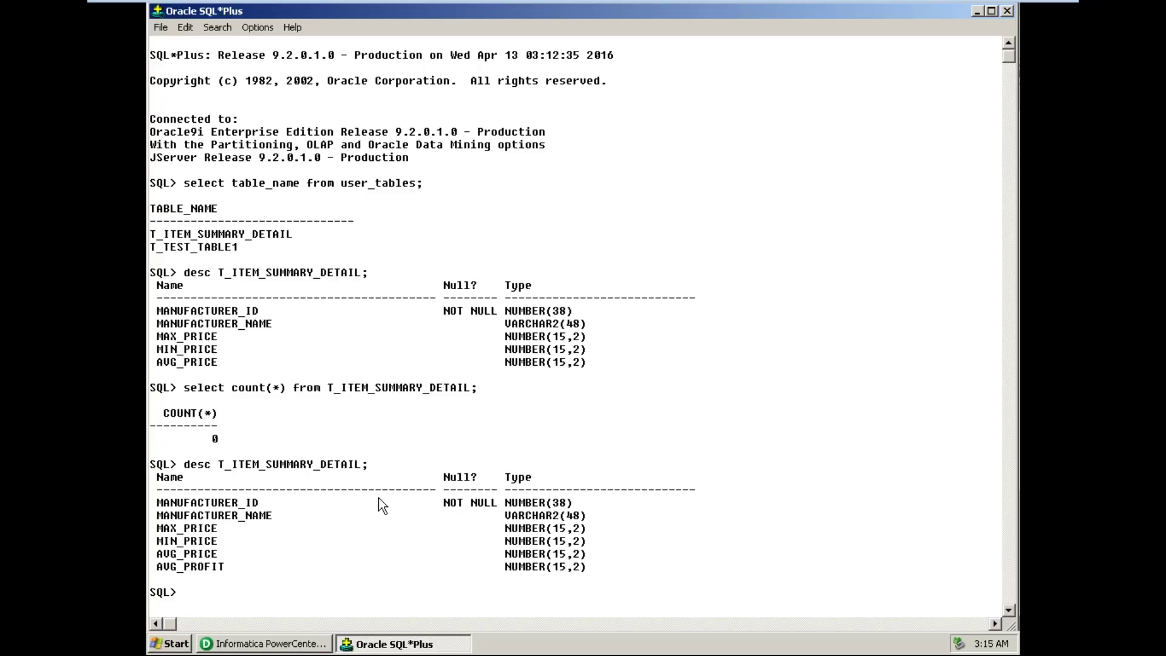
{"action": "left_click", "coordinate": [257, 648]}
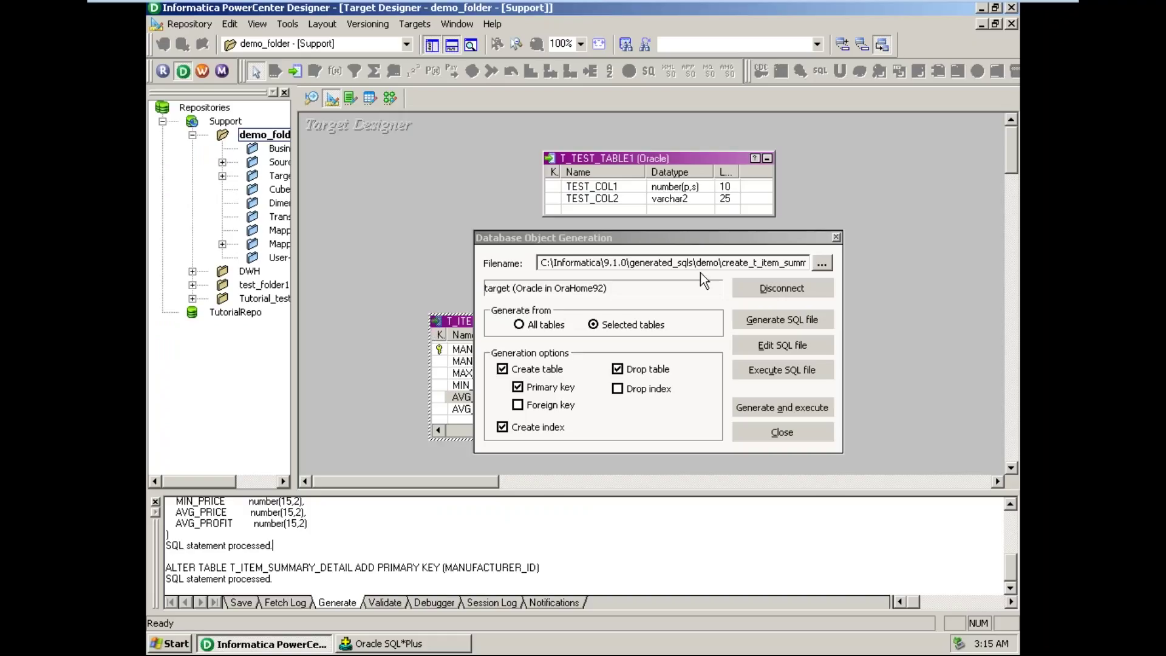
- Open the folder C:\Informatica\9.1.0\generated_sqls\demo by pasting its path into Run
{"action": "left_click_drag", "start_coordinate": [719, 262], "coordinate": [480, 246]}
{"action": "key", "text": "ctrl+c"}
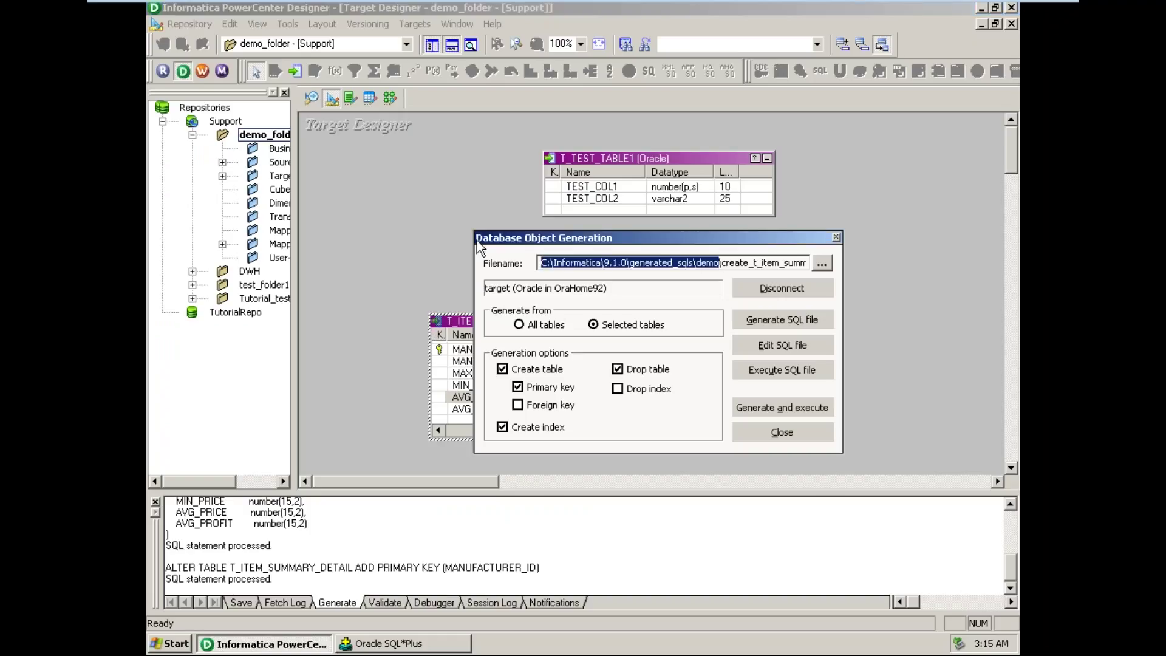
{"action": "left_click", "coordinate": [169, 644]}
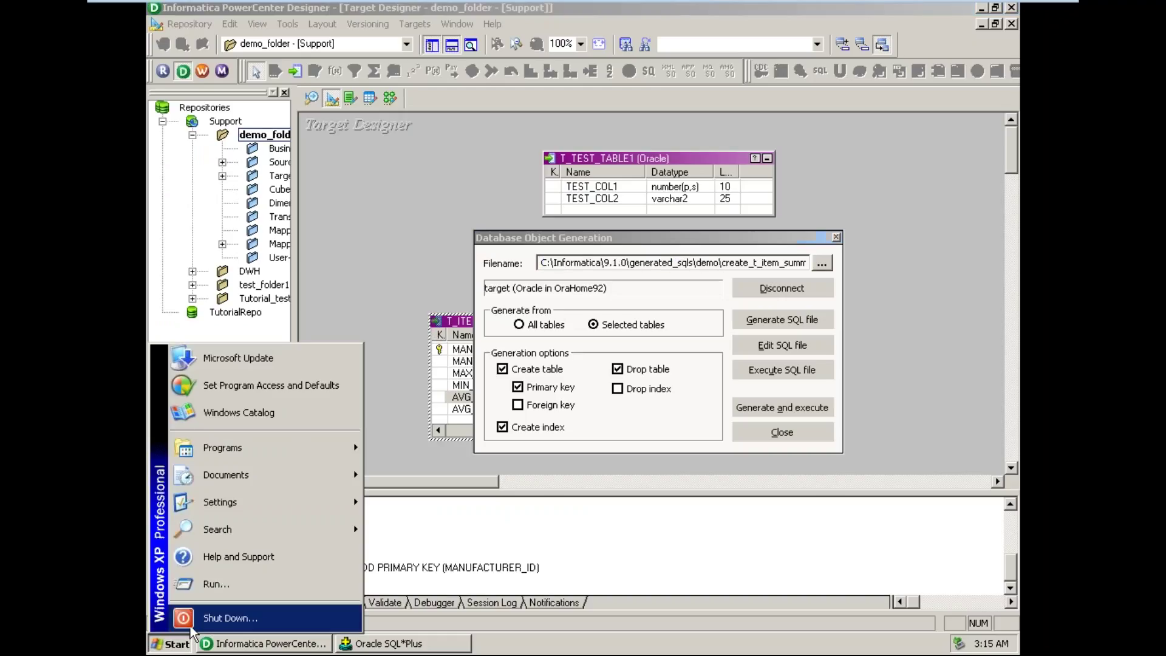
{"action": "left_click", "coordinate": [234, 585]}
{"action": "key", "text": "ctrl+v"}
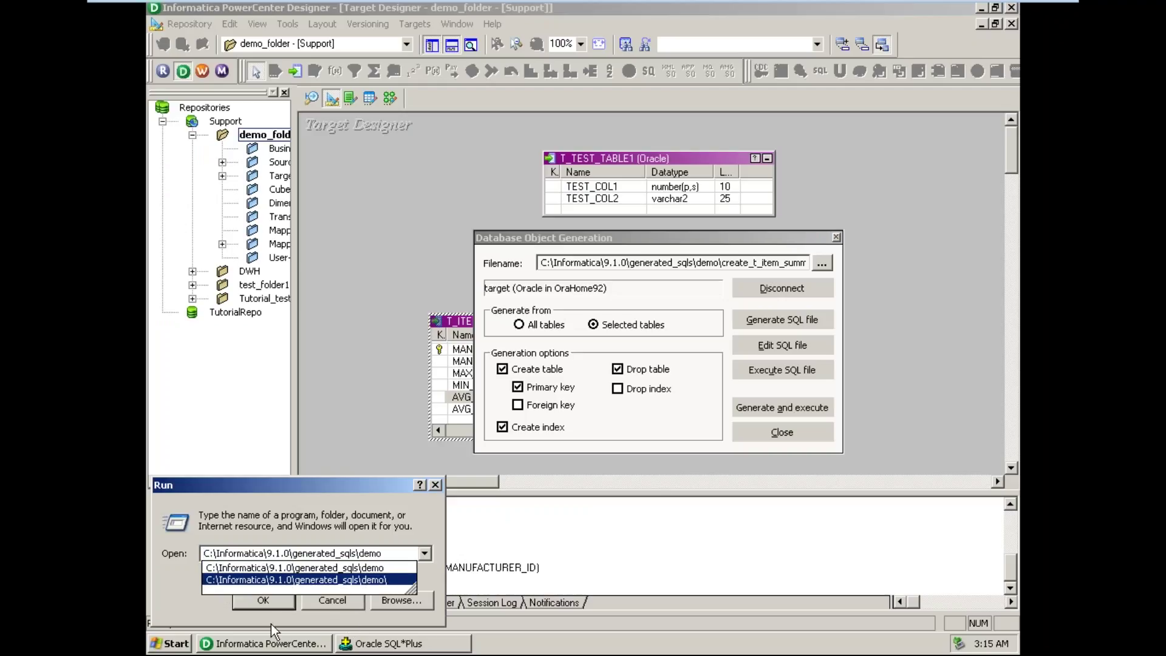
{"action": "left_click", "coordinate": [275, 607]}
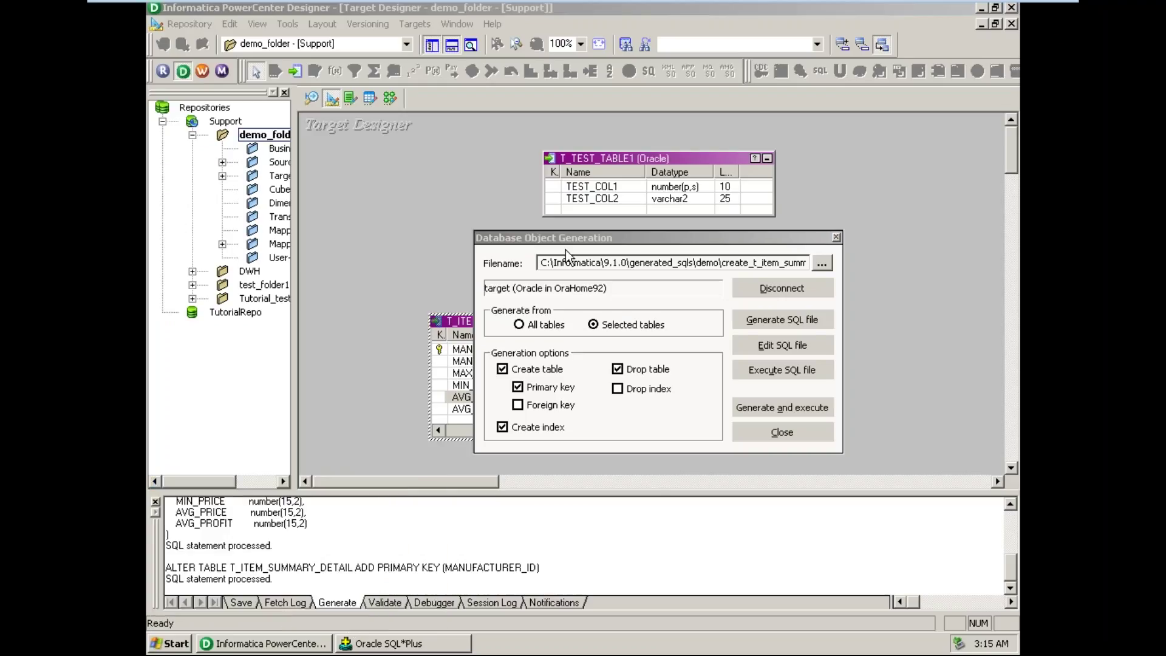
{"action": "left_click", "coordinate": [778, 406]}
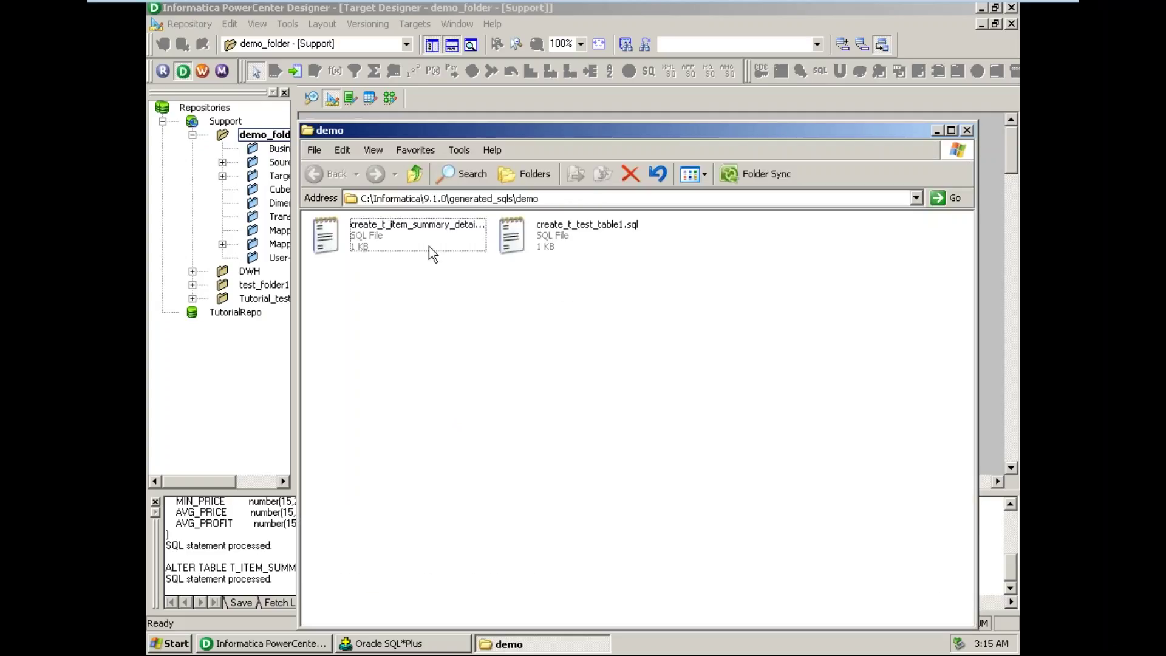
- Open create_t_item_summary_details.sql with Notepad through Open With
{"action": "left_click", "coordinate": [417, 235]}
{"action": "right_click", "coordinate": [418, 235]}
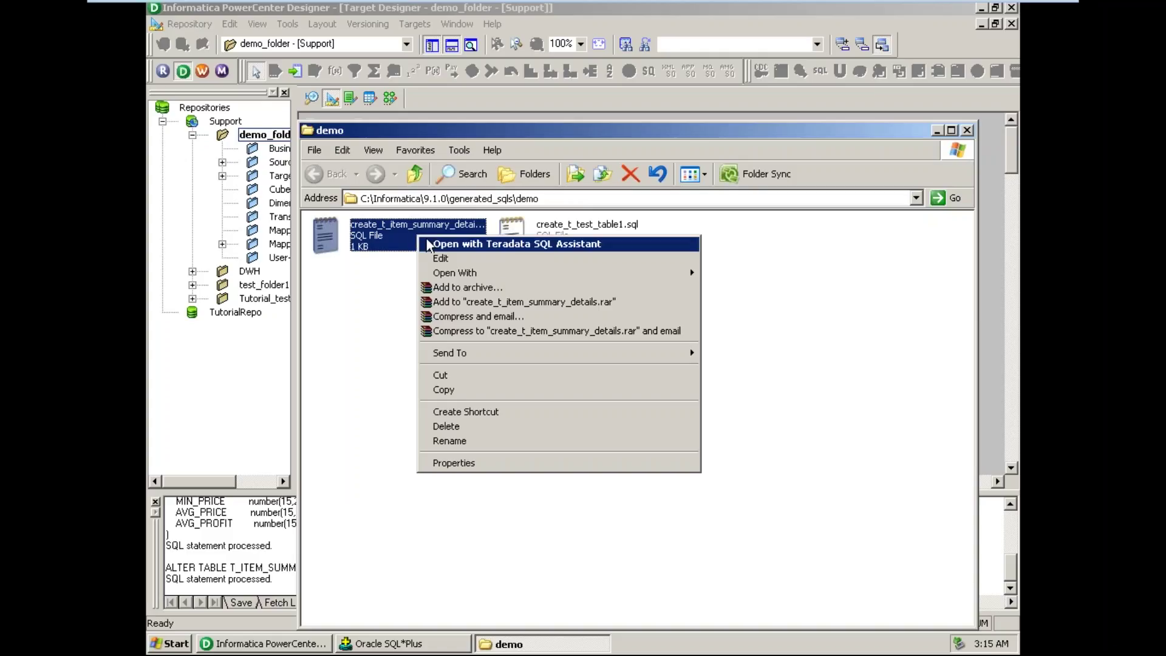
{"action": "mouse_move", "coordinate": [480, 273]}
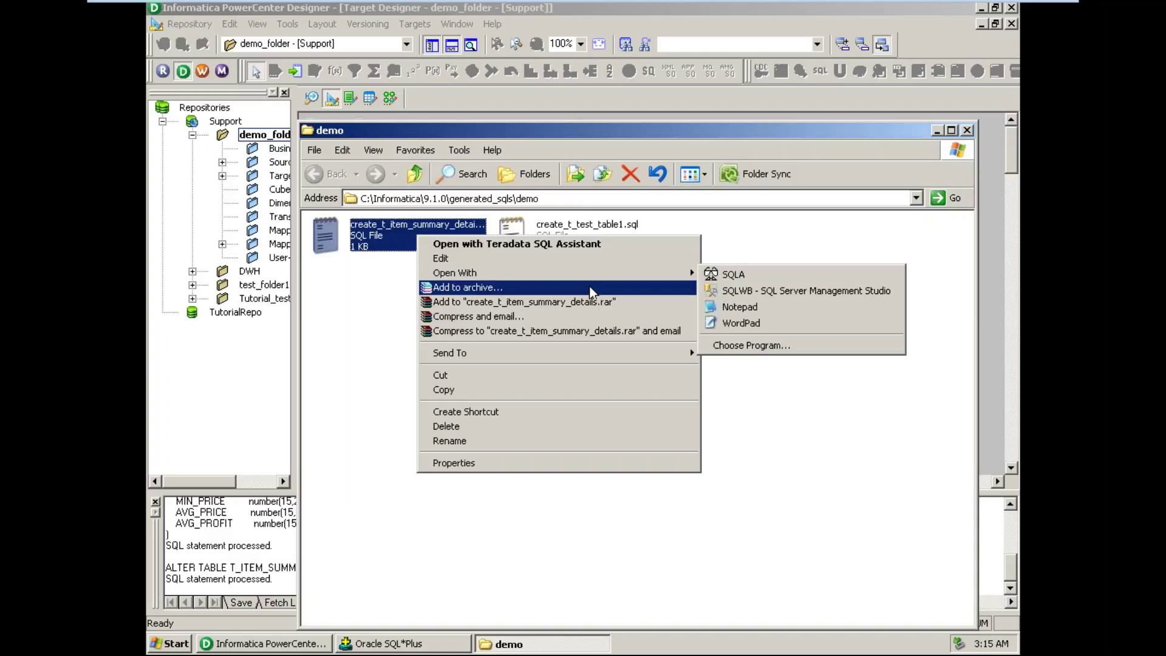
{"action": "left_click", "coordinate": [730, 308]}
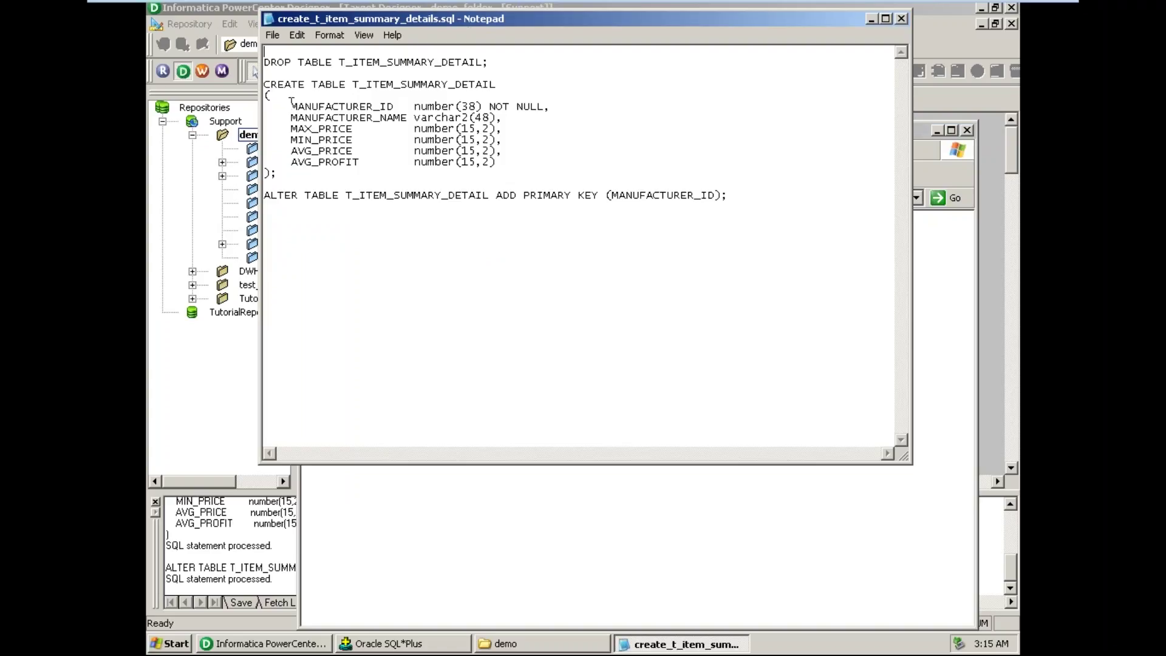
- Inspect the CREATE TABLE statement containing AVG_PROFIT, then close Notepad
{"action": "left_click_drag", "start_coordinate": [289, 176], "coordinate": [258, 91]}
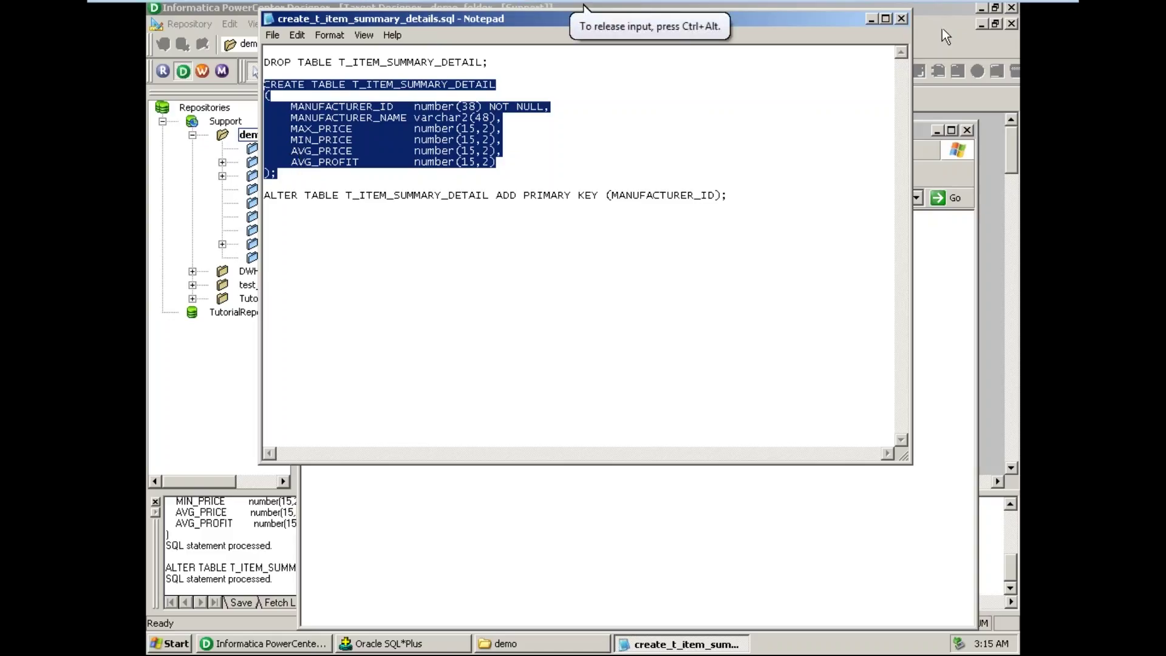
{"action": "left_click", "coordinate": [902, 20]}
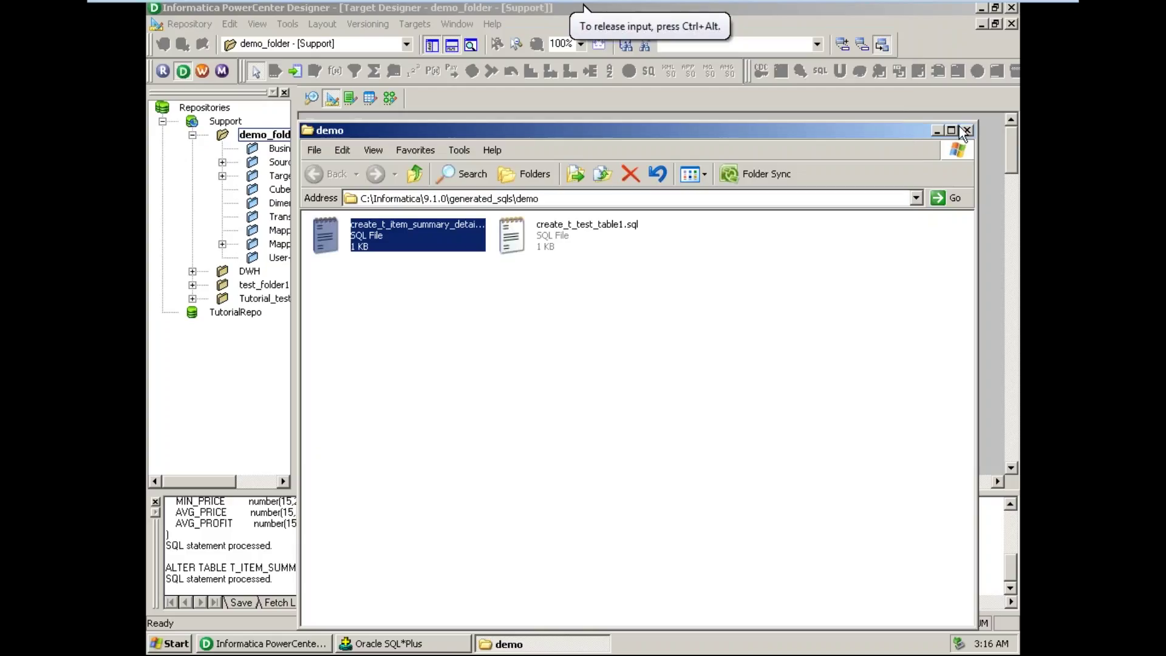
- Close the Explorer window and the generation dialog, then expand and widen the Mappings tree
{"action": "left_click", "coordinate": [936, 131]}
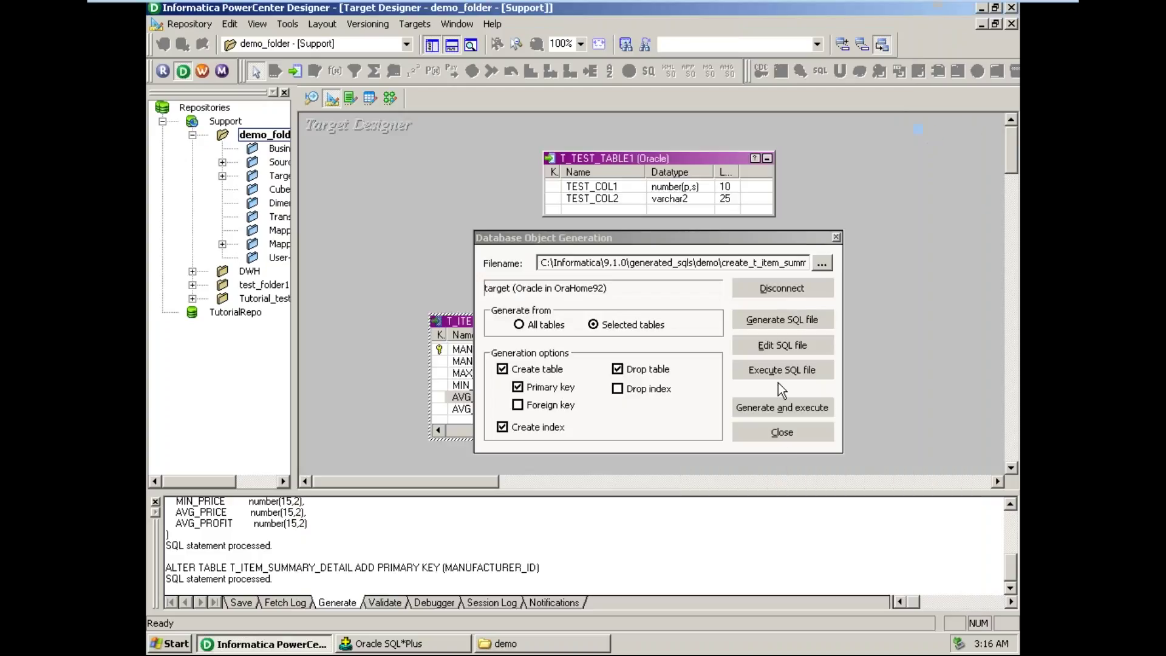
{"action": "left_click", "coordinate": [789, 435]}
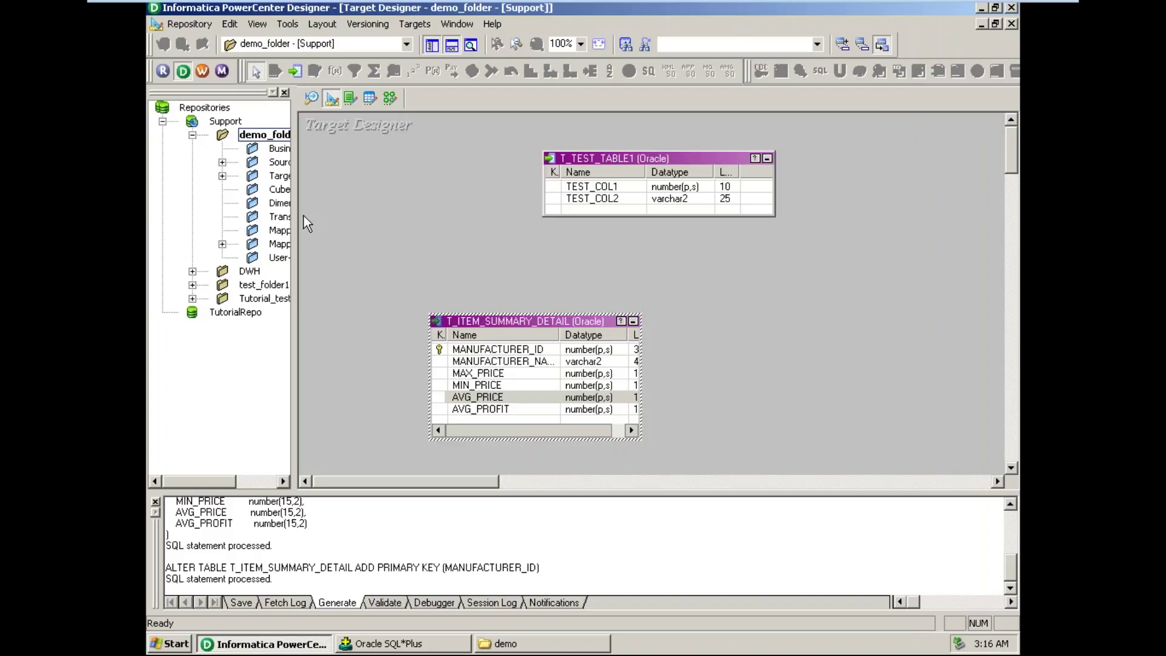
{"action": "left_click", "coordinate": [222, 243]}
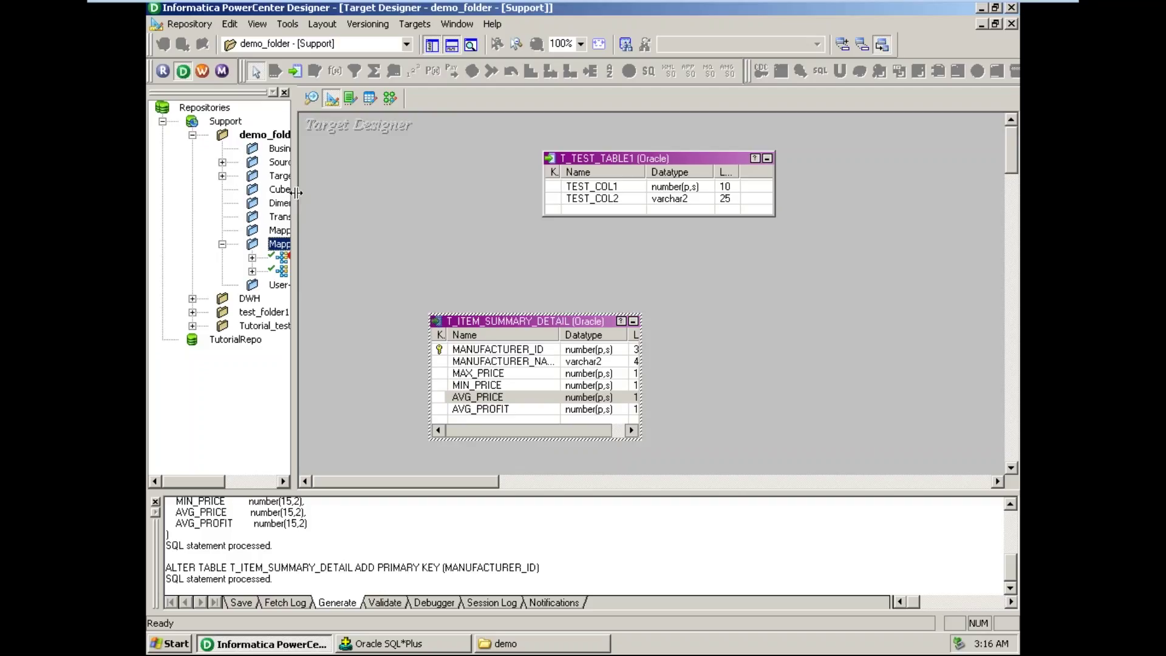
{"action": "left_click_drag", "start_coordinate": [295, 193], "coordinate": [371, 194]}
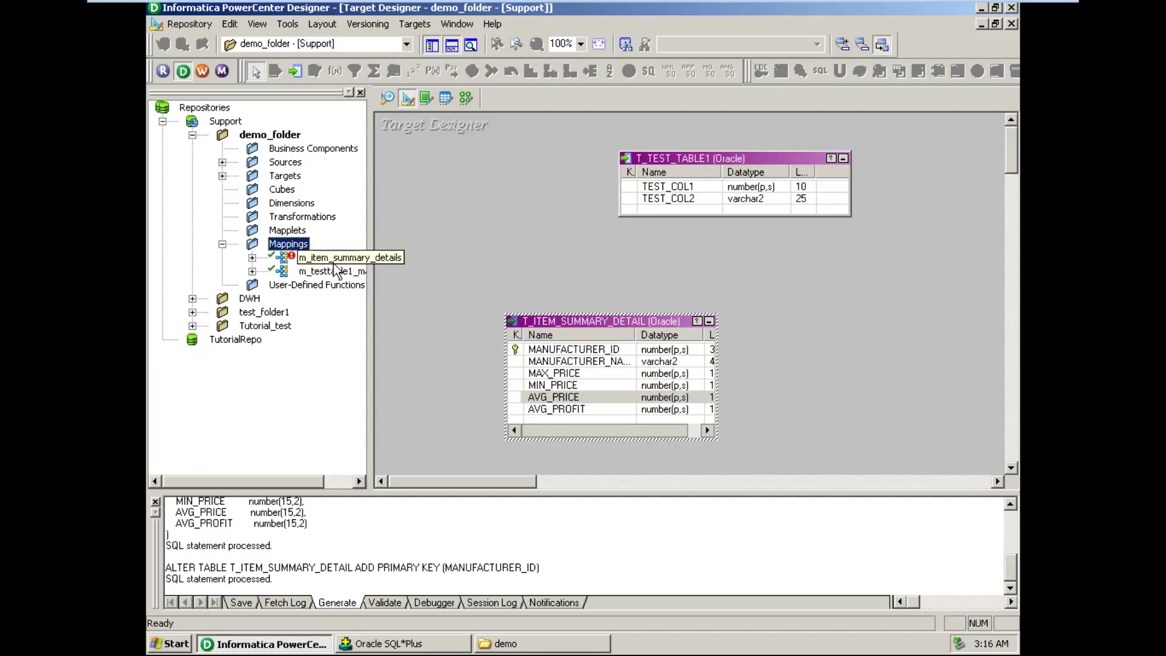
- Switch to the m_item_summary_details mapping in the Mapping Designer
{"action": "left_click", "coordinate": [467, 97]}
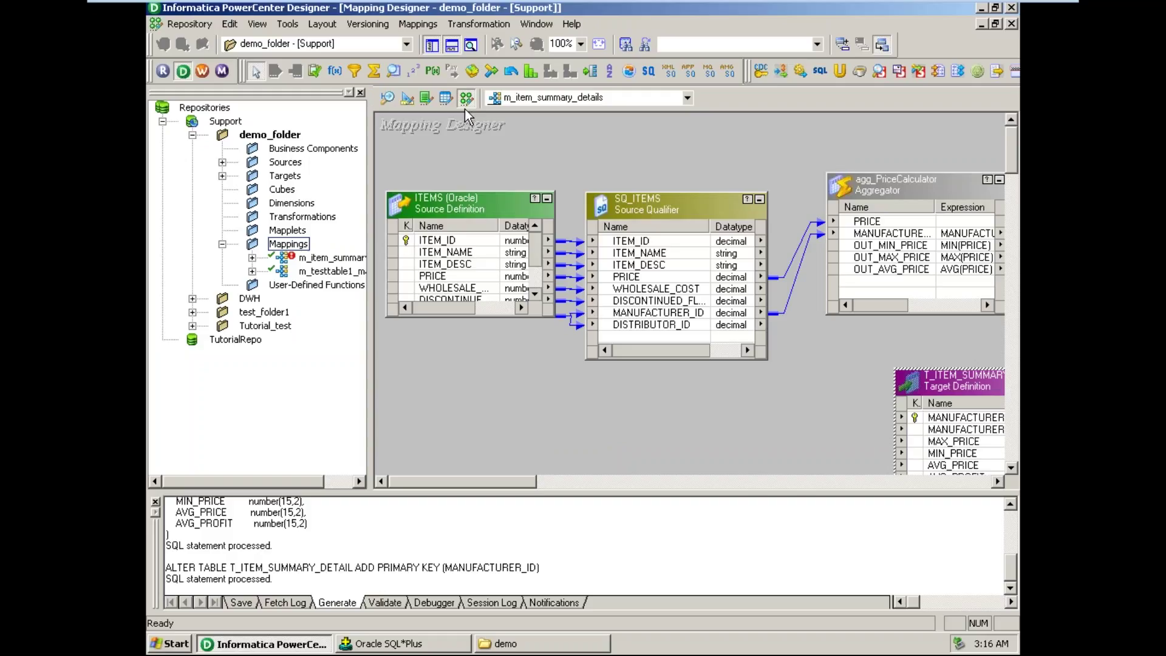
{"action": "right_click", "coordinate": [334, 261]}
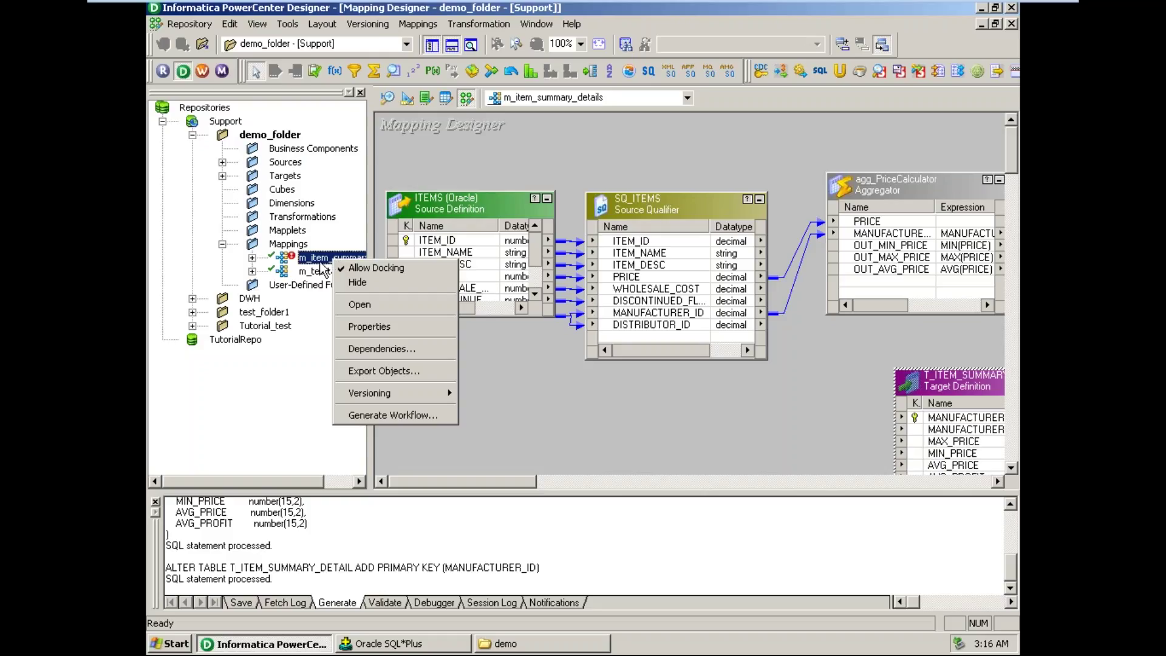
{"action": "left_click", "coordinate": [295, 259]}
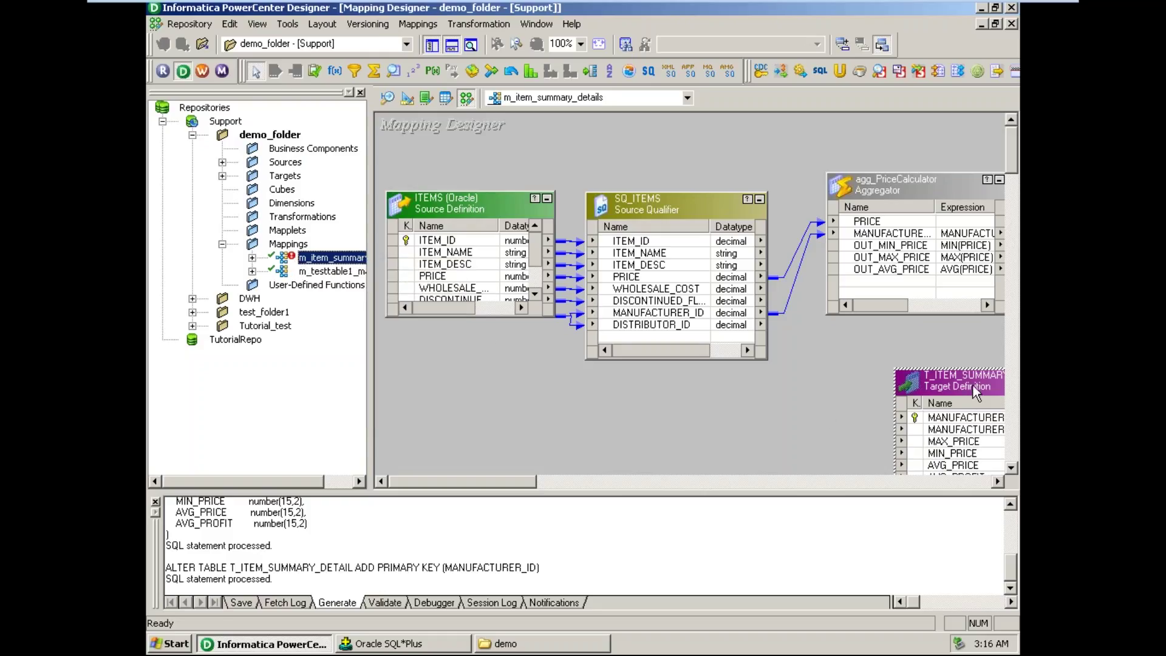
{"action": "left_click_drag", "start_coordinate": [1012, 155], "coordinate": [1013, 190]}
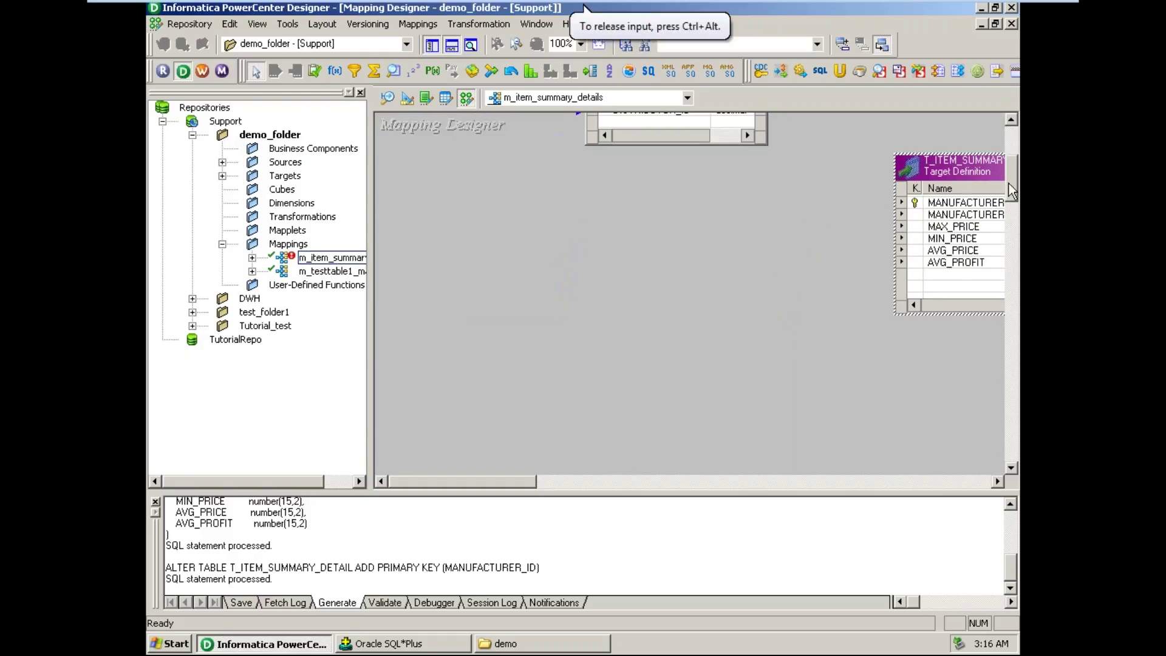
- Bring up the context menu of the T_ITEM_SUMMARY_DETAIL target definition
{"action": "right_click", "coordinate": [961, 173]}
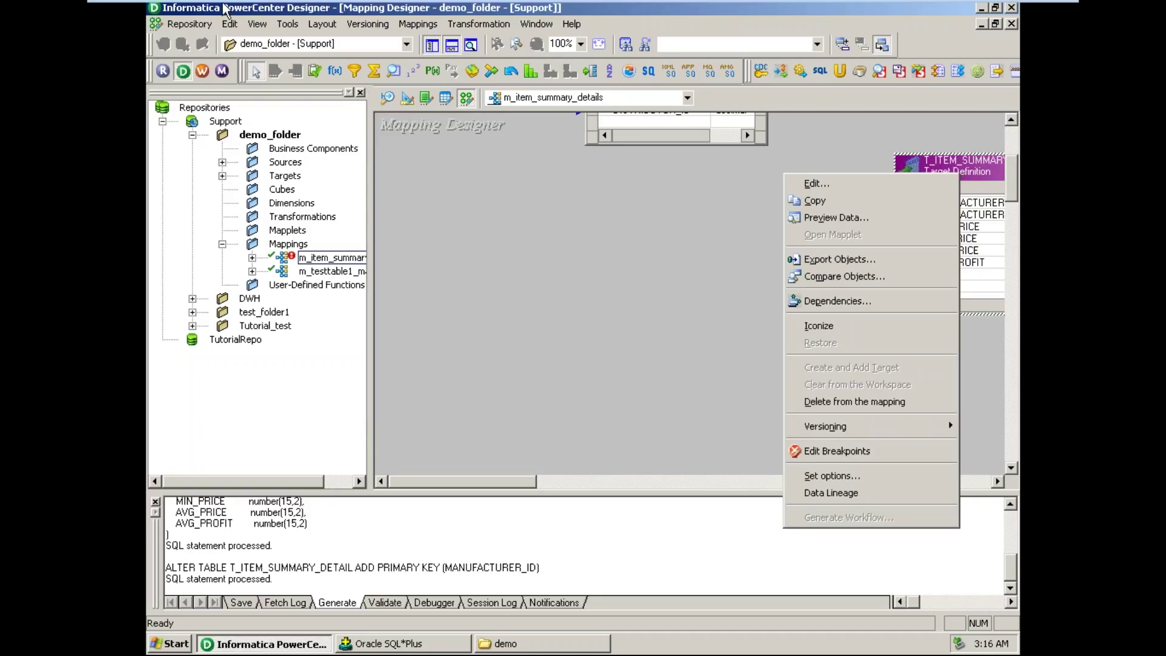
{"action": "left_click", "coordinate": [230, 24]}
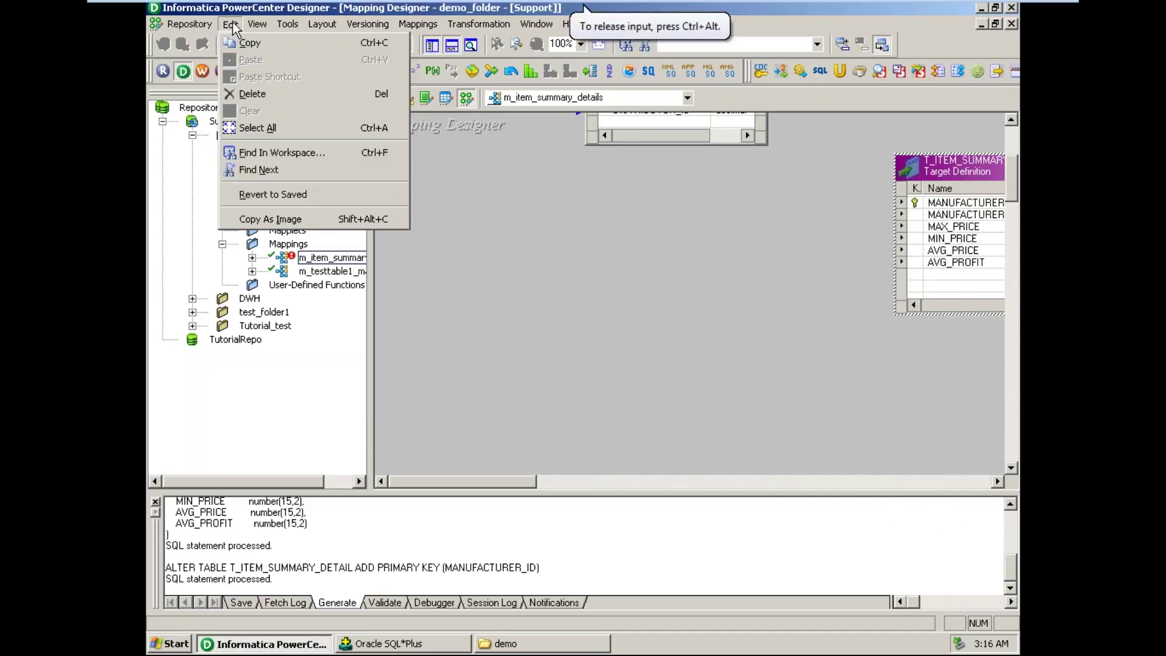
{"action": "mouse_move", "coordinate": [247, 26]}
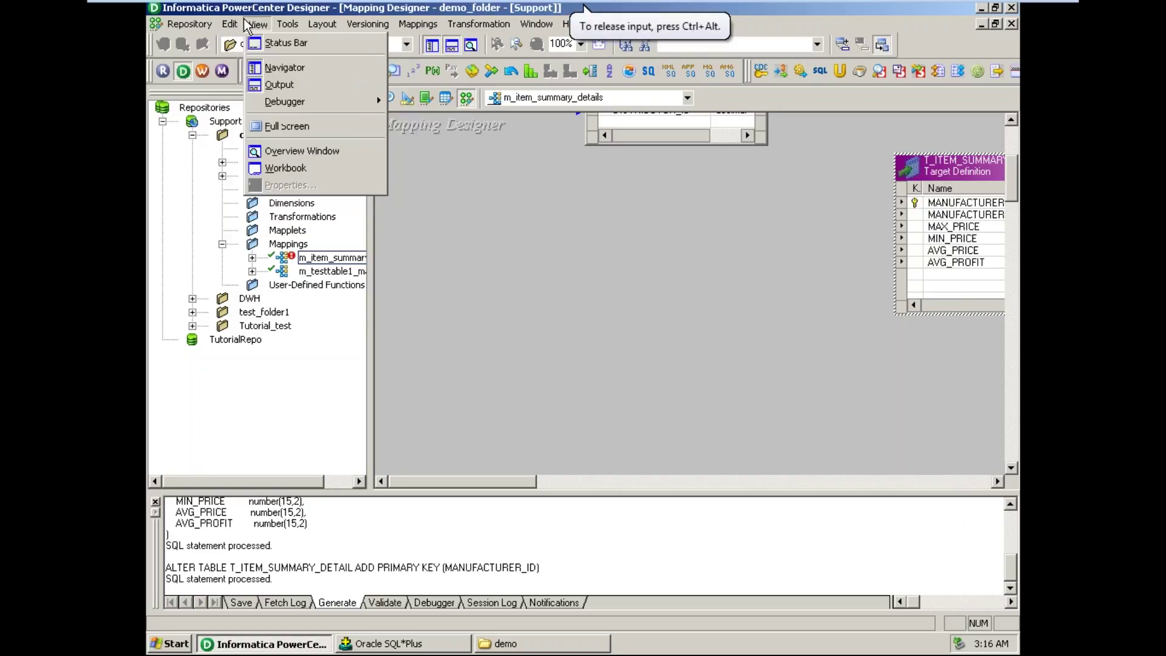
{"action": "mouse_move", "coordinate": [290, 29]}
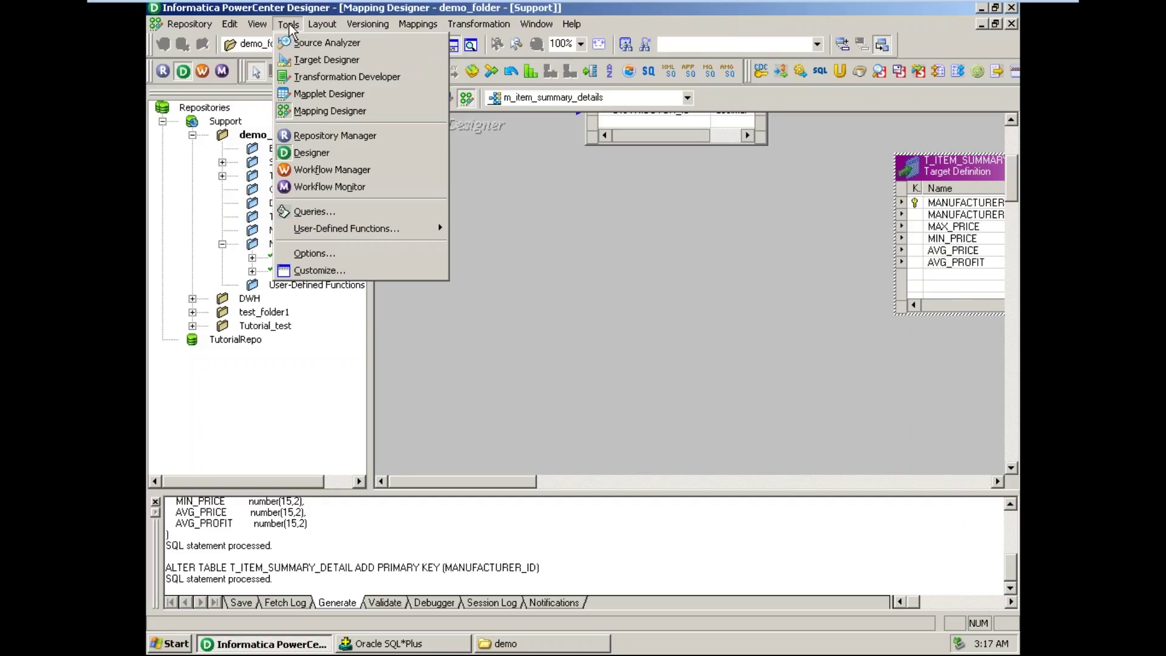
{"action": "mouse_move", "coordinate": [209, 30]}
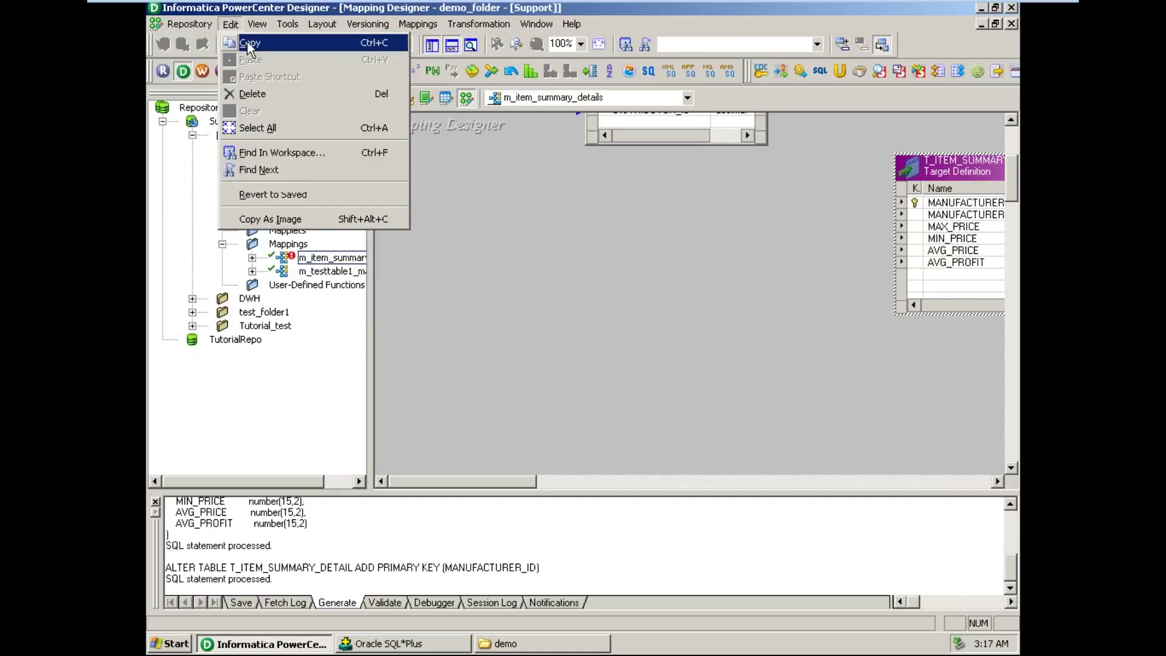
{"action": "left_click", "coordinate": [955, 176]}
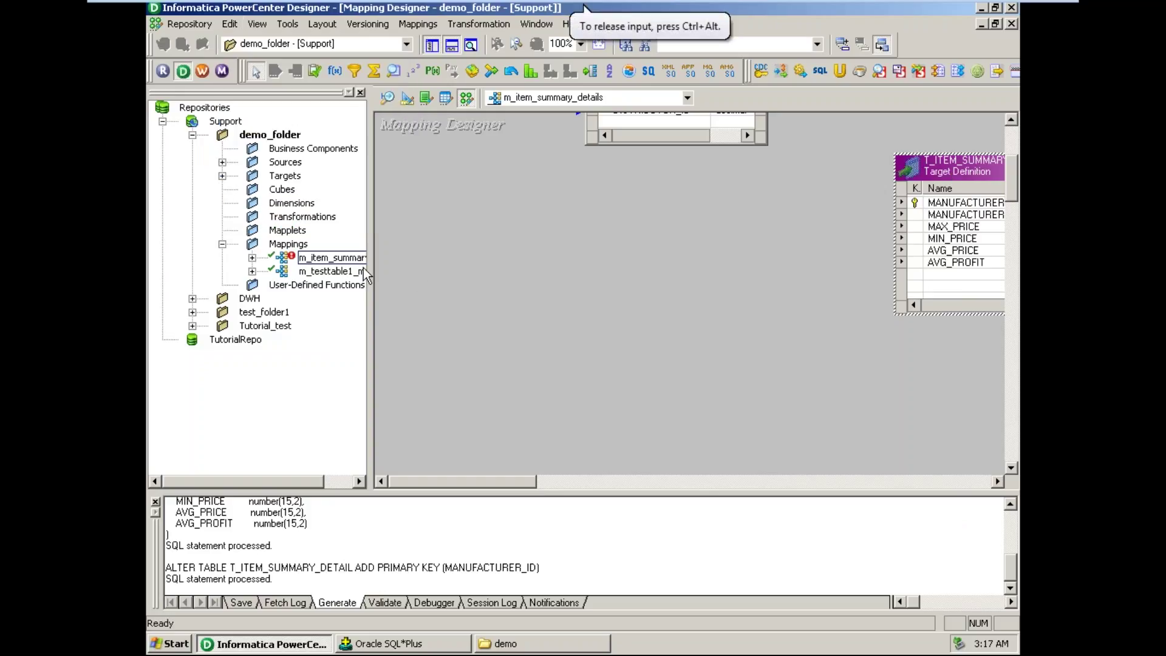
{"action": "right_click", "coordinate": [957, 173]}
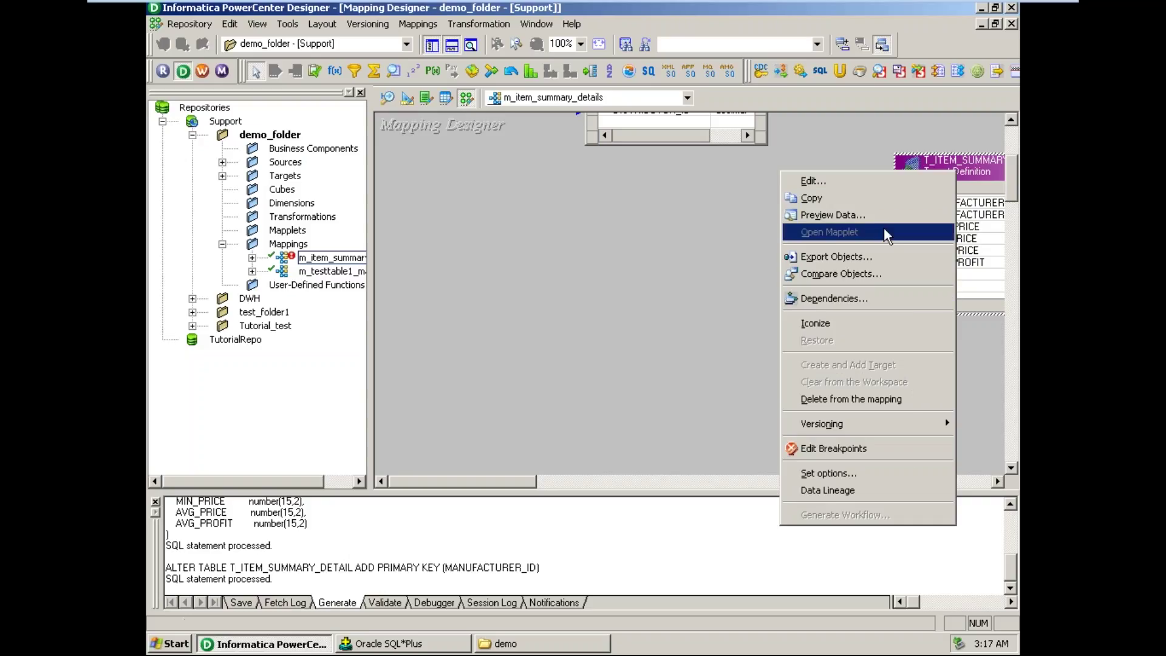
- View the target's Ports tab without changes, then expand demo_folder's Targets node
{"action": "left_click", "coordinate": [873, 182]}
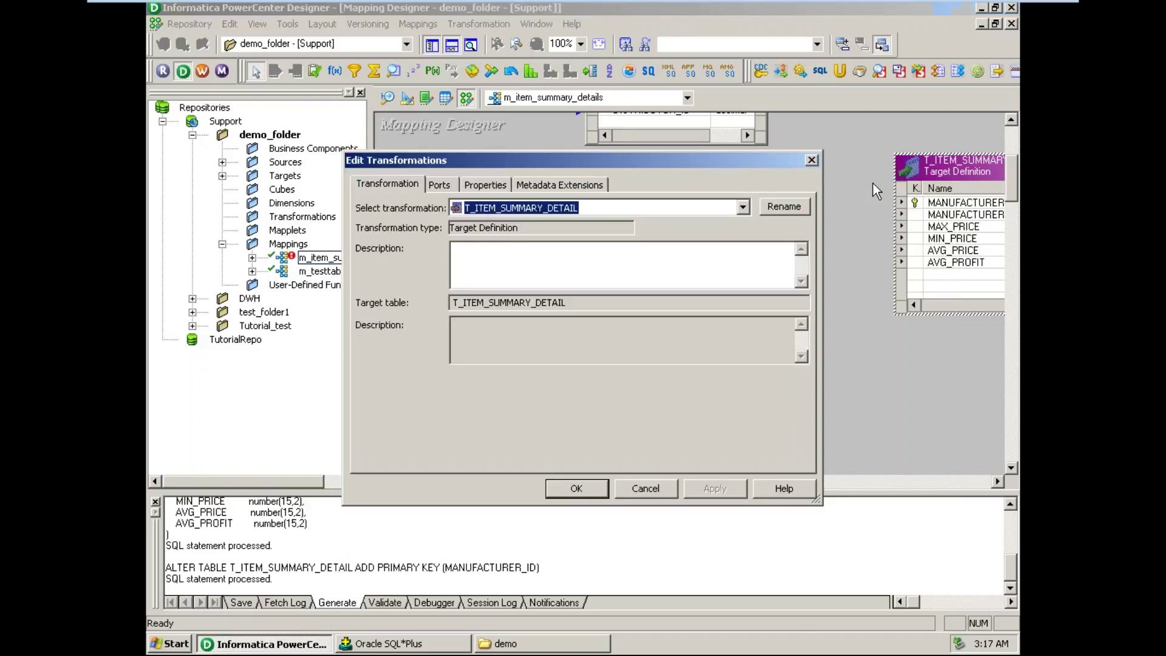
{"action": "left_click", "coordinate": [455, 185]}
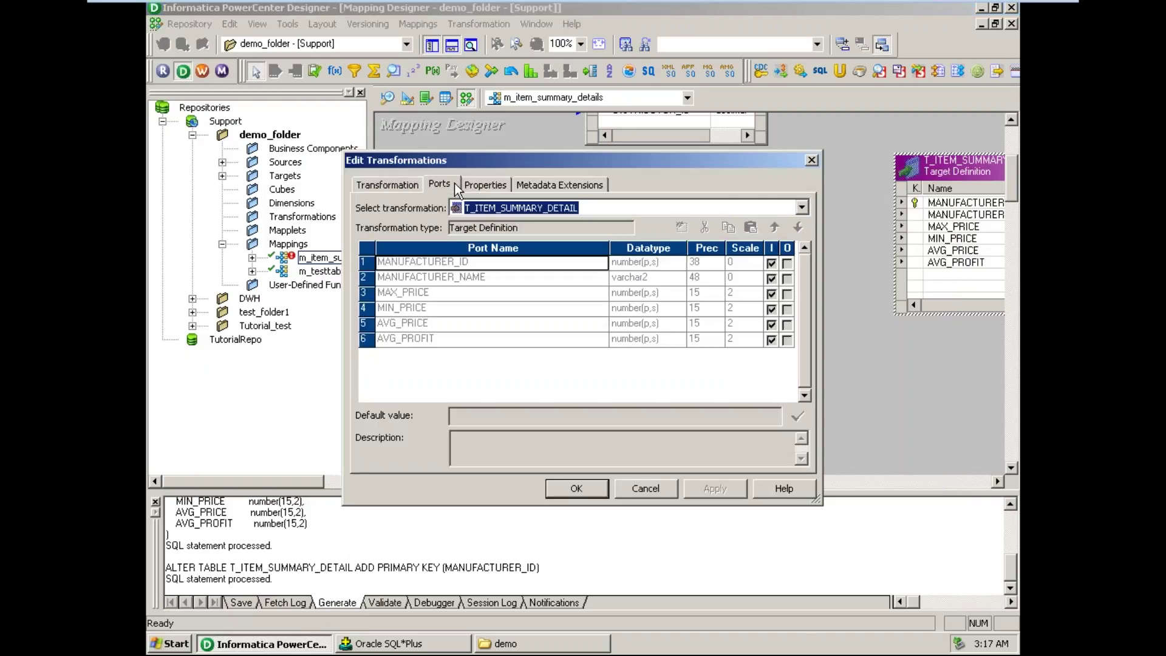
{"action": "left_click", "coordinate": [645, 488]}
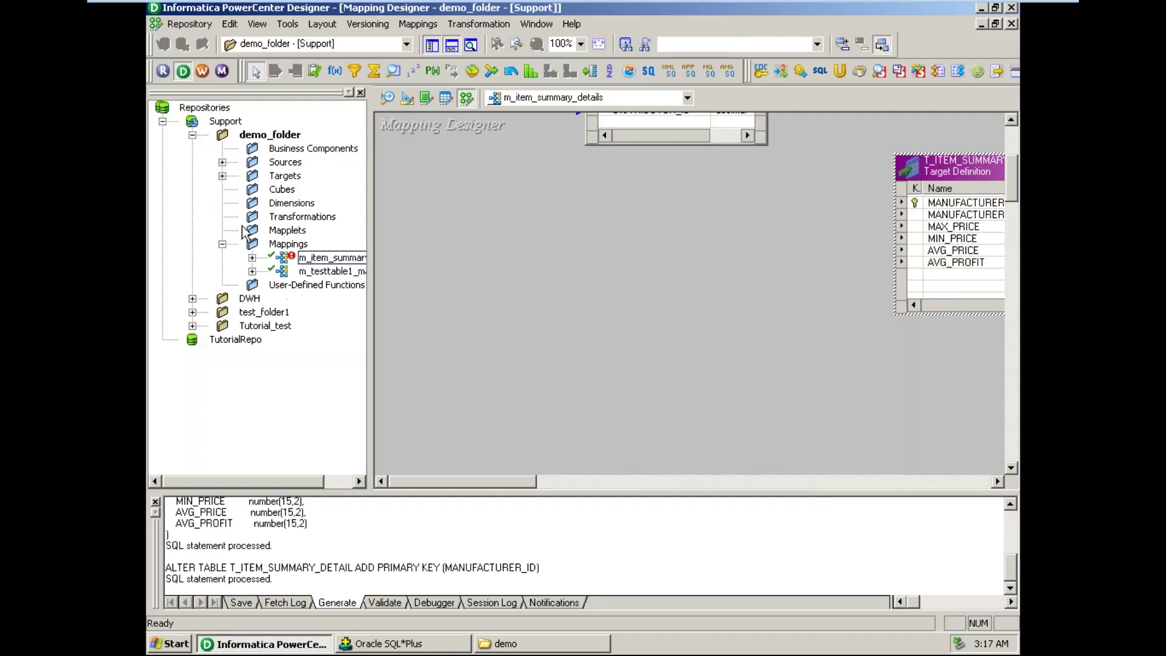
{"action": "left_click", "coordinate": [223, 177]}
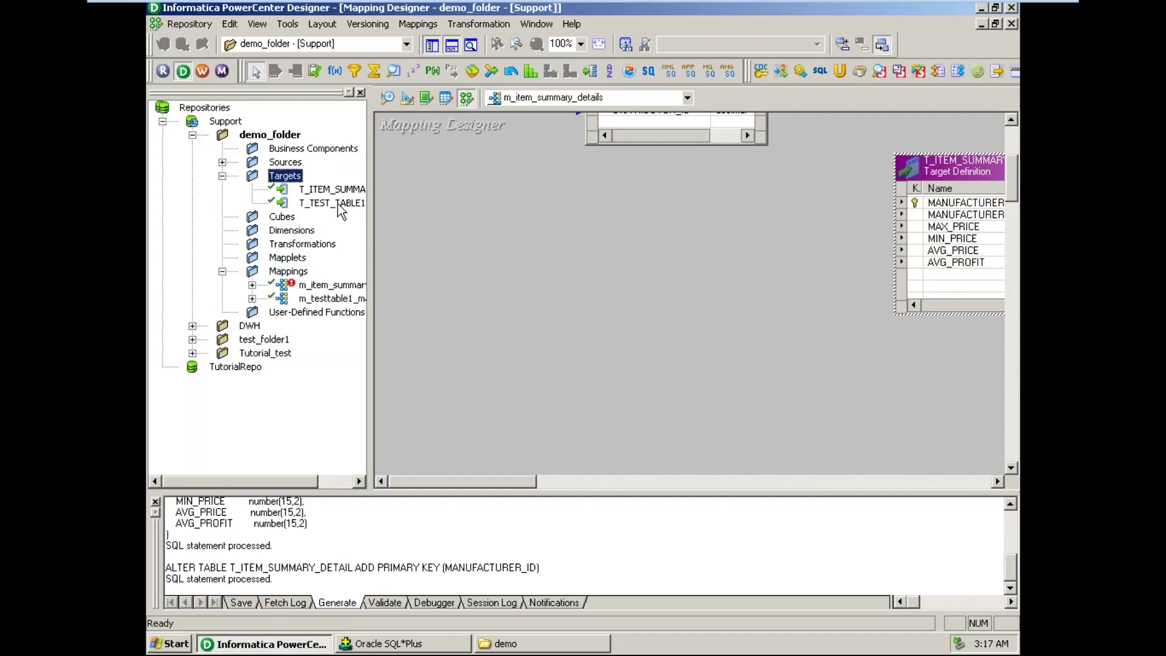
- Add a fresh T_ITEM_SUMMARY_DETAIL to the canvas, delete the old target instance, and reposition it
{"action": "left_click_drag", "start_coordinate": [339, 191], "coordinate": [834, 211]}
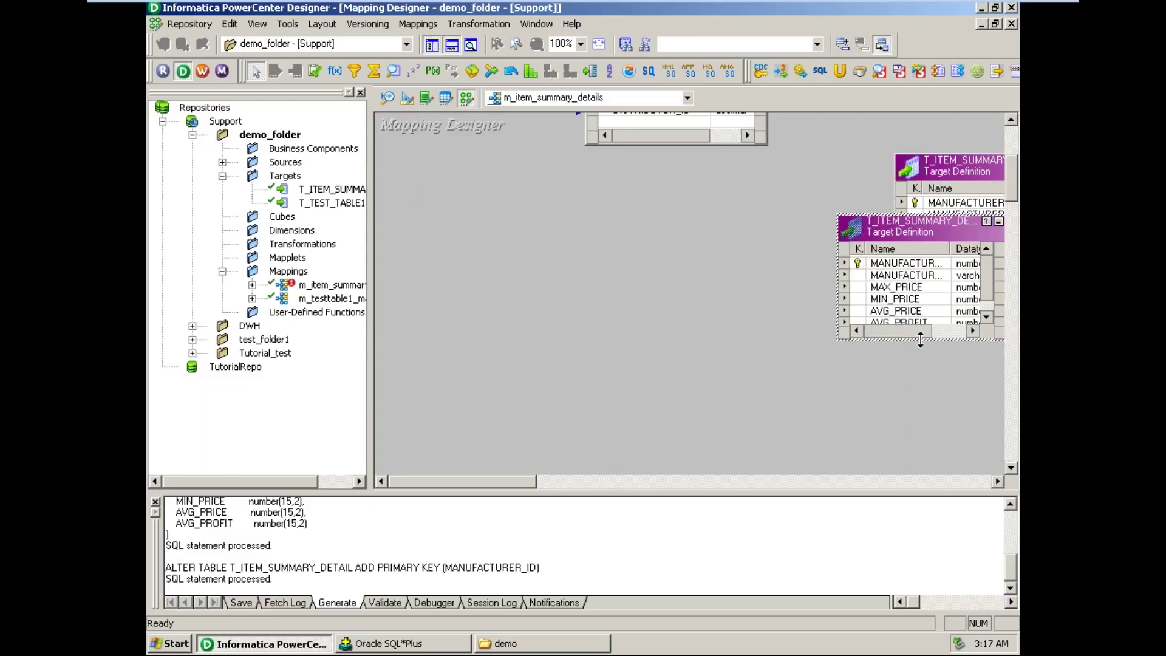
{"action": "left_click_drag", "start_coordinate": [917, 339], "coordinate": [921, 379]}
{"action": "left_click", "coordinate": [960, 170]}
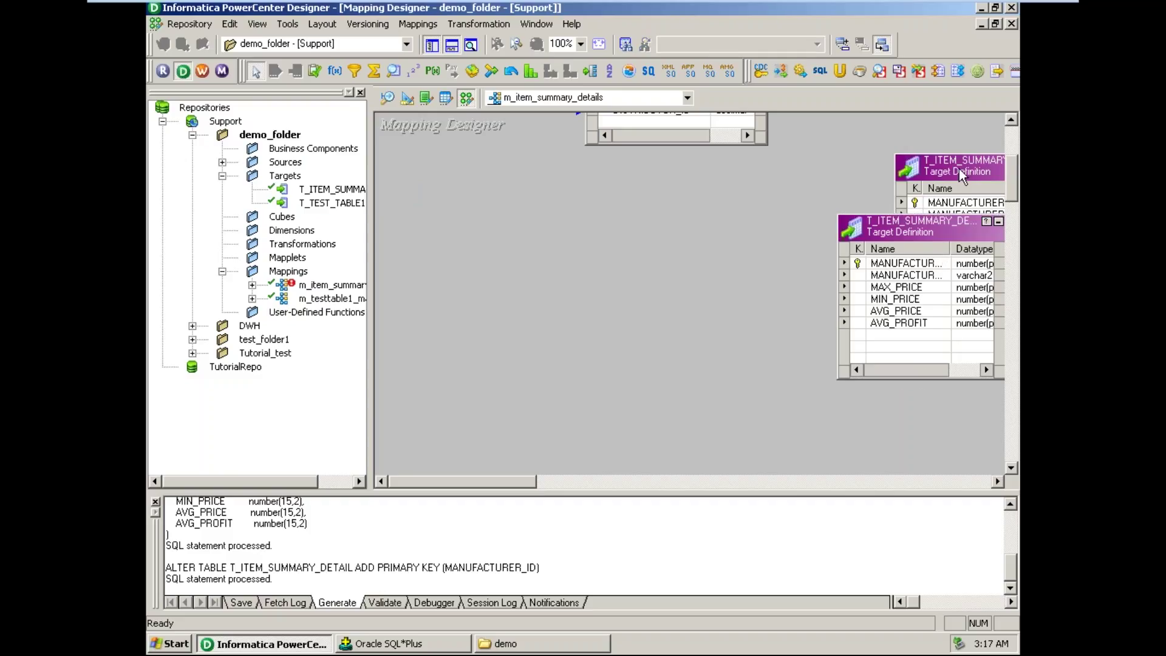
{"action": "key", "text": "Delete"}
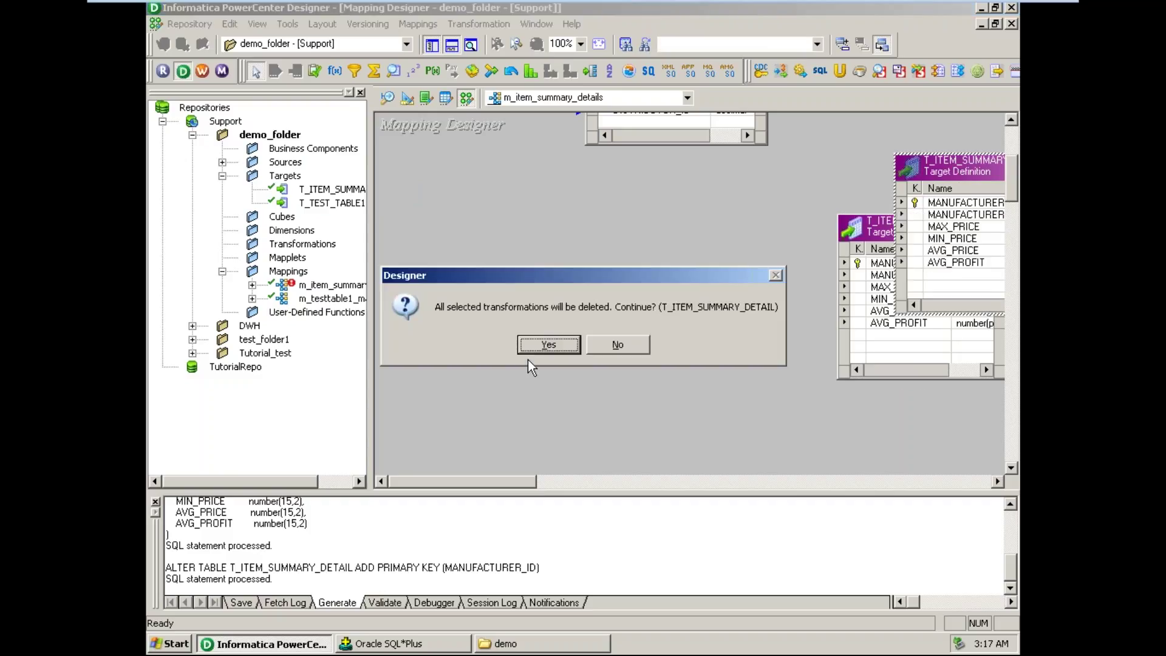
{"action": "left_click", "coordinate": [546, 345]}
{"action": "left_click_drag", "start_coordinate": [906, 231], "coordinate": [922, 236]}
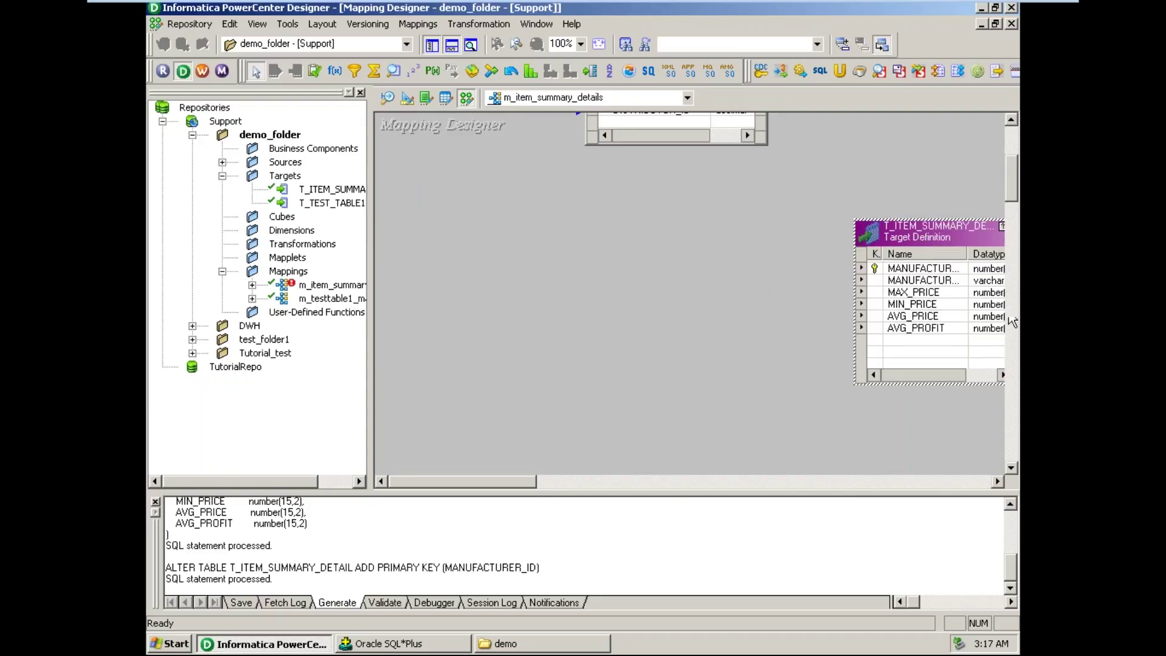
- Widen agg_PriceCalculator's port name column so names like MANUFACTURER_ID read fully
{"action": "scroll", "coordinate": [693, 291], "scroll_direction": "up", "scroll_amount": 5}
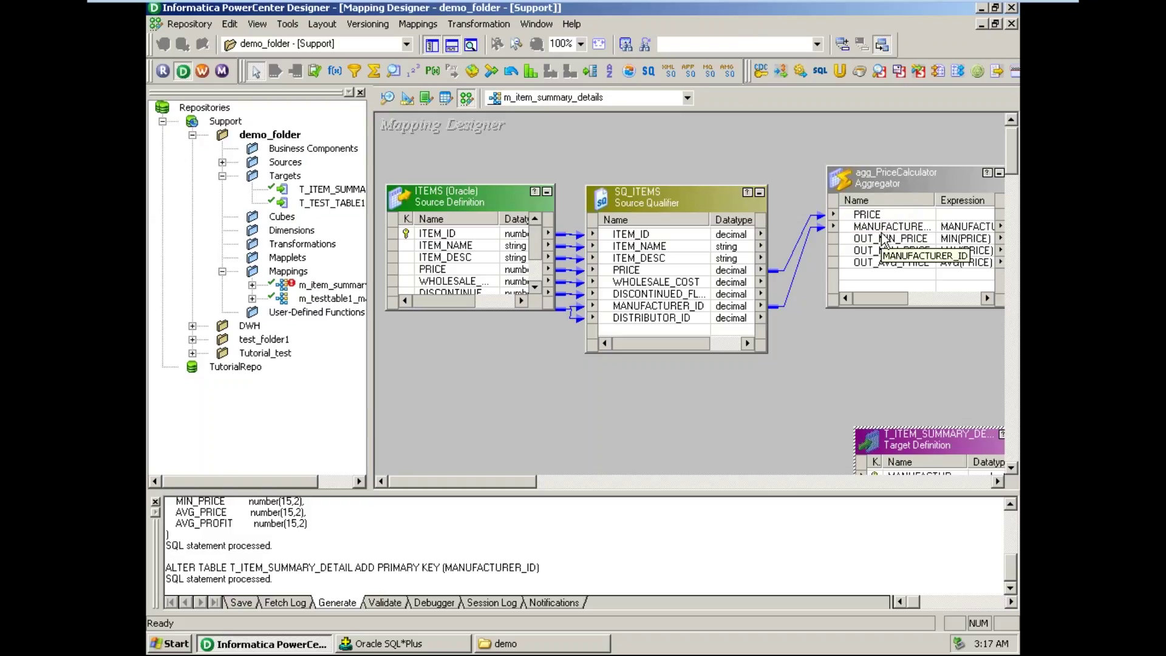
{"action": "left_click_drag", "start_coordinate": [936, 200], "coordinate": [956, 201]}
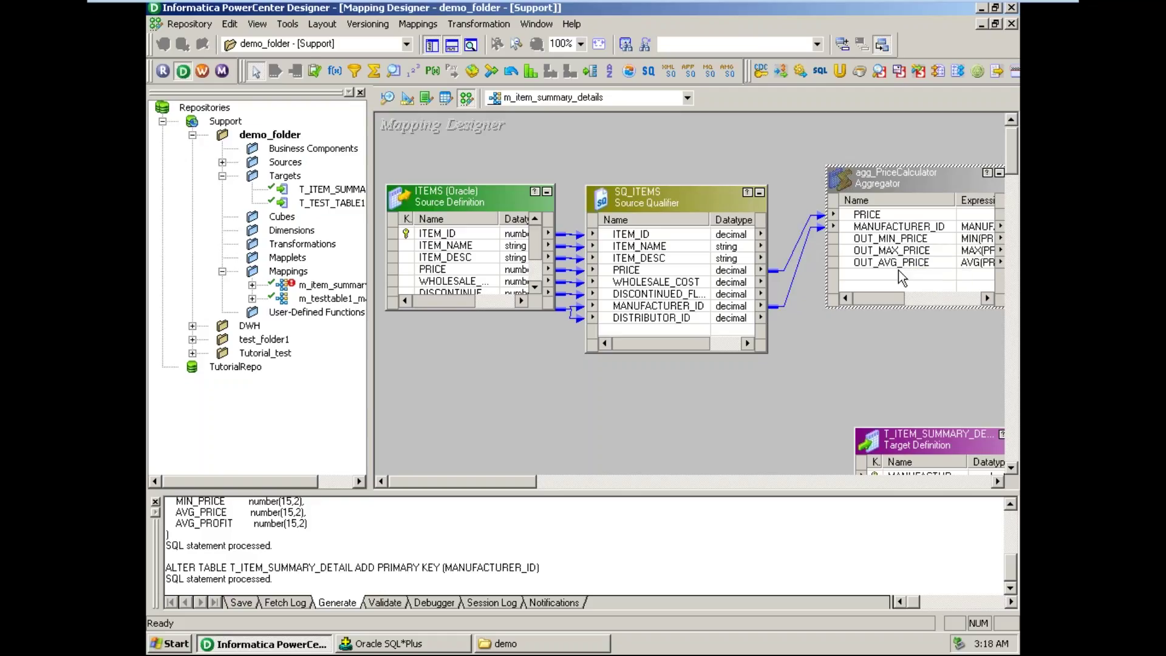
{"action": "left_click", "coordinate": [885, 216]}
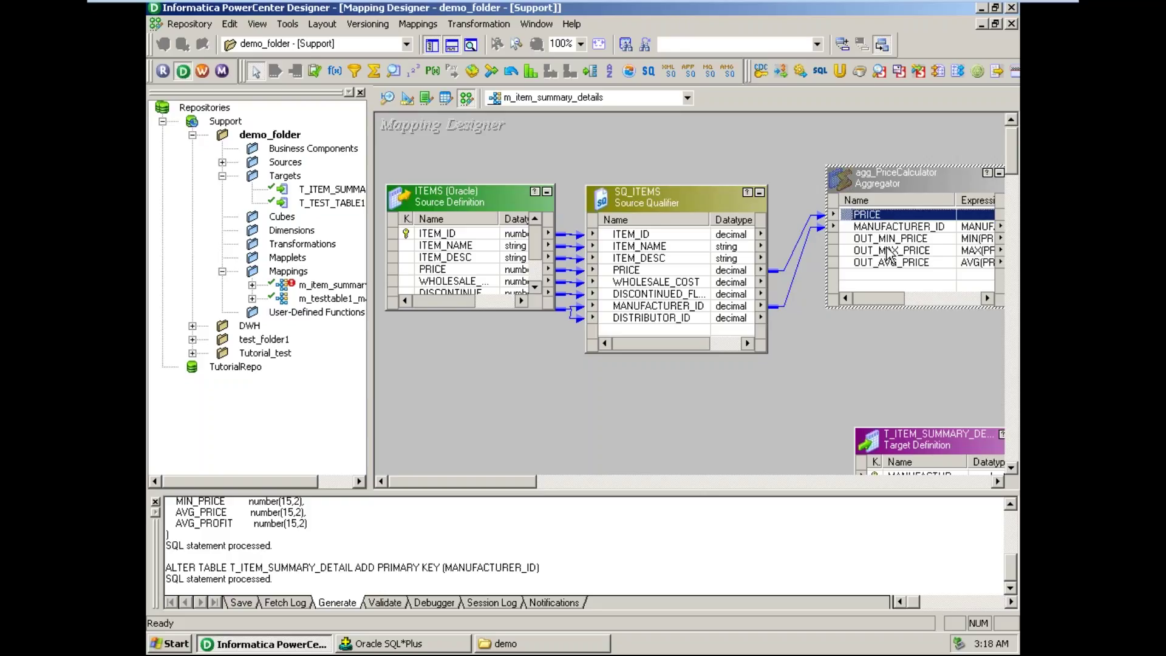
{"action": "left_click_drag", "start_coordinate": [958, 199], "coordinate": [948, 200]}
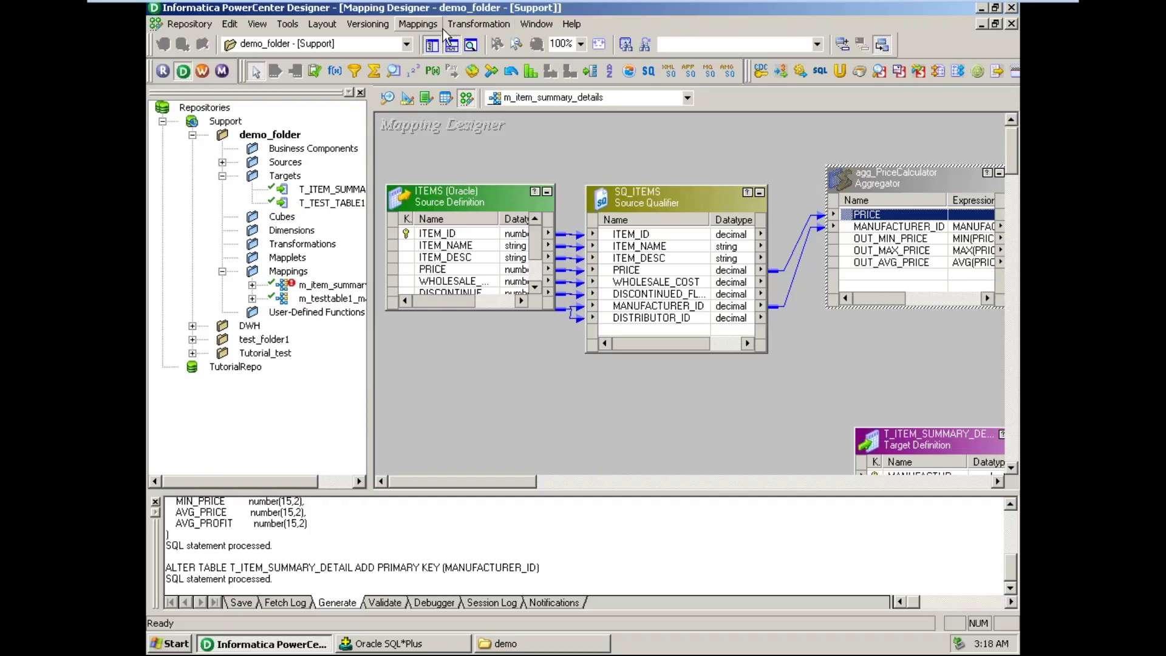
- Create a new Expression transformation named exp_AvgProfit in the mapping
{"action": "left_click", "coordinate": [478, 24]}
{"action": "left_click", "coordinate": [479, 71]}
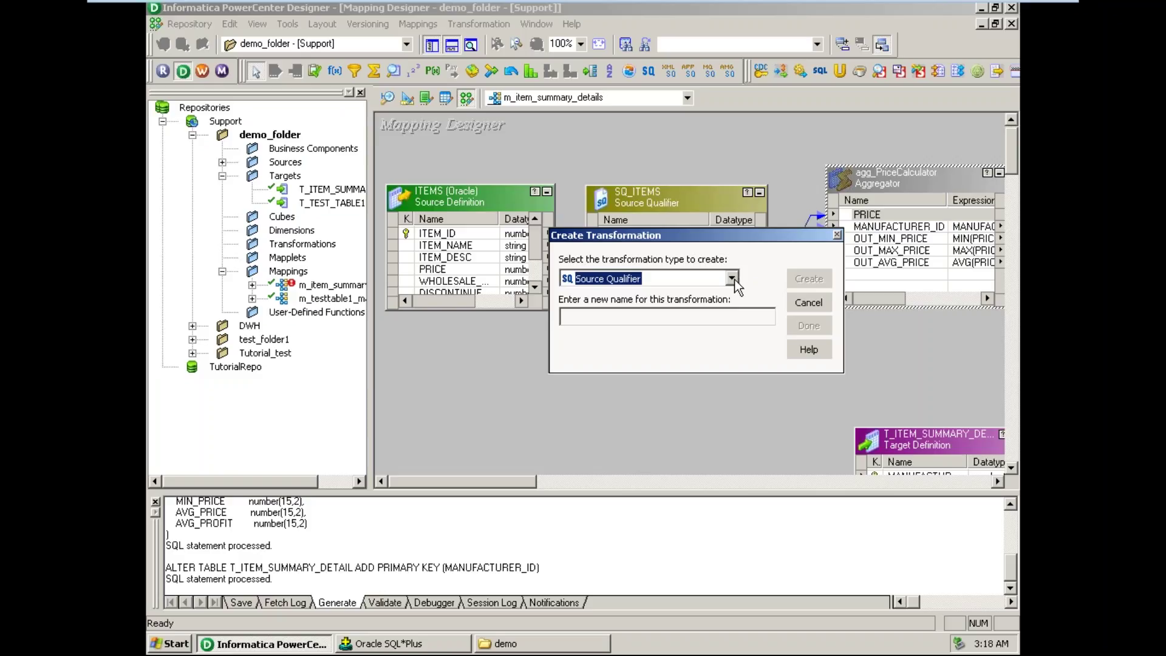
{"action": "key", "text": "e"}
{"action": "left_click", "coordinate": [660, 315]}
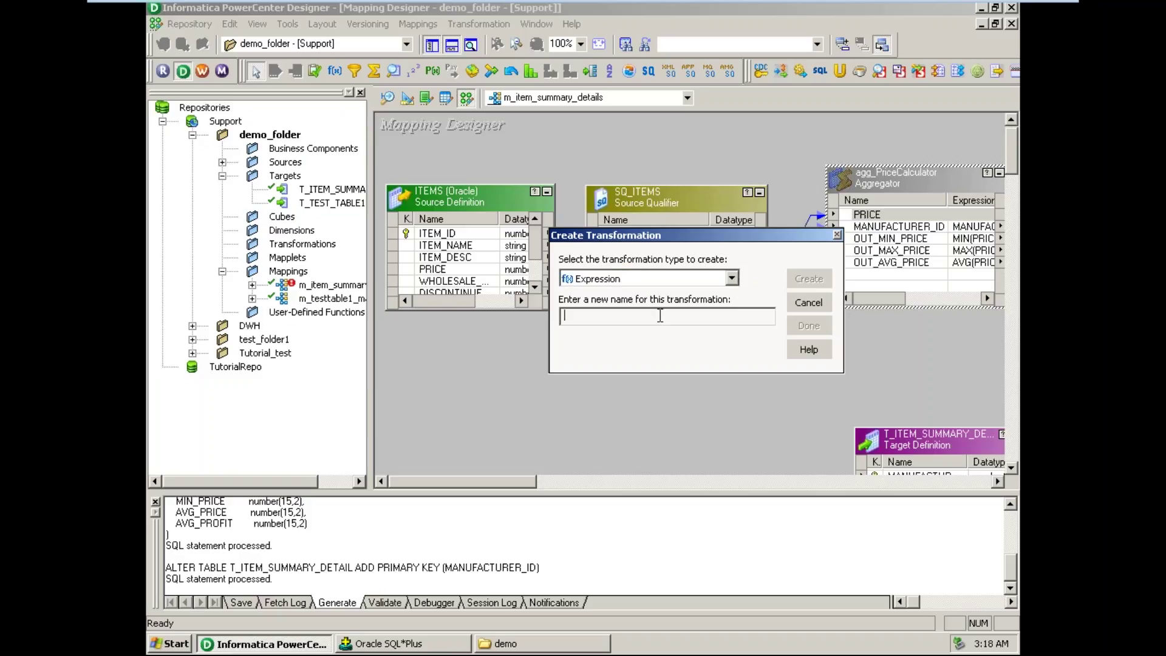
{"action": "type", "text": "exp_"}
{"action": "type", "text": "AvgProfit"}
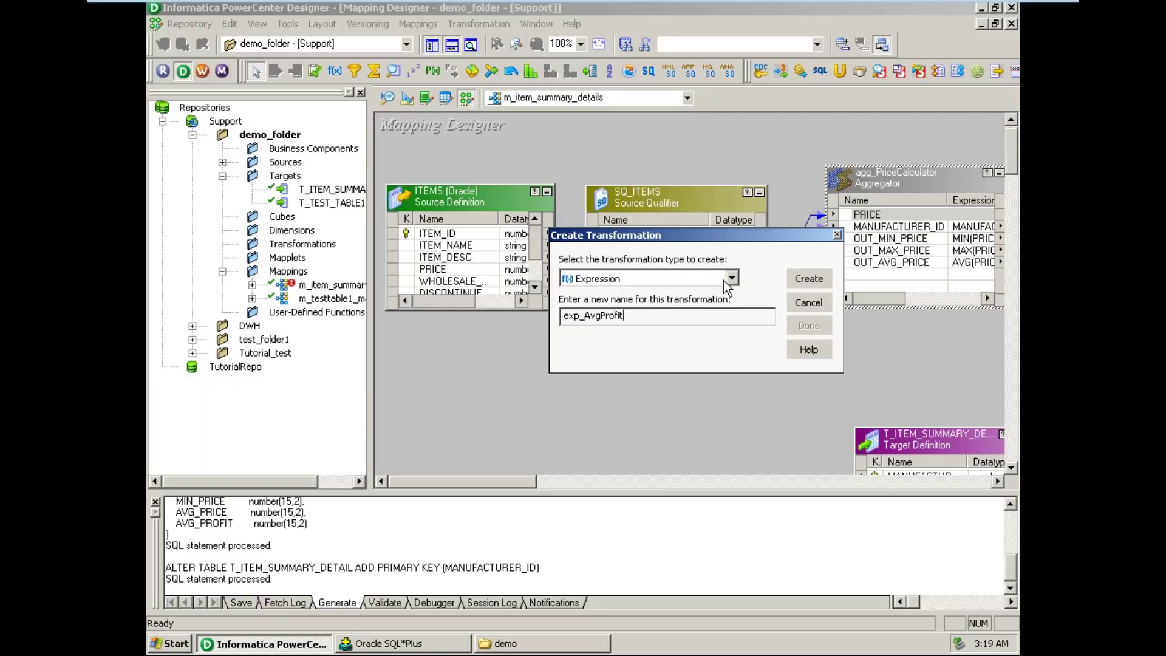
{"action": "left_click", "coordinate": [811, 280]}
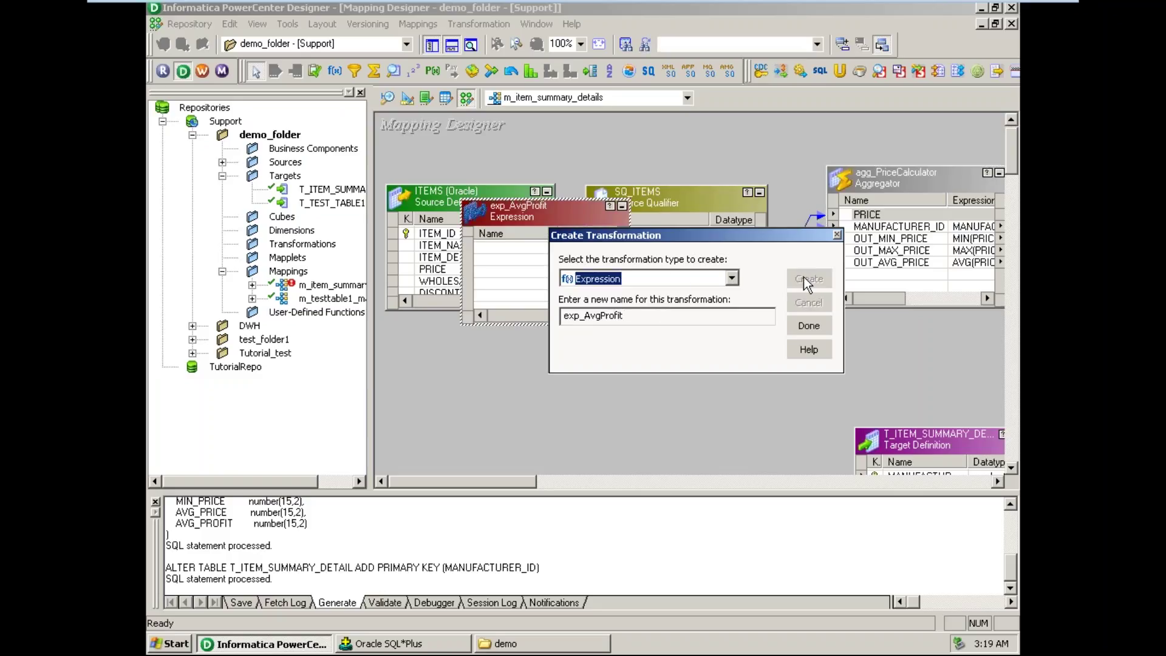
{"action": "left_click", "coordinate": [808, 326]}
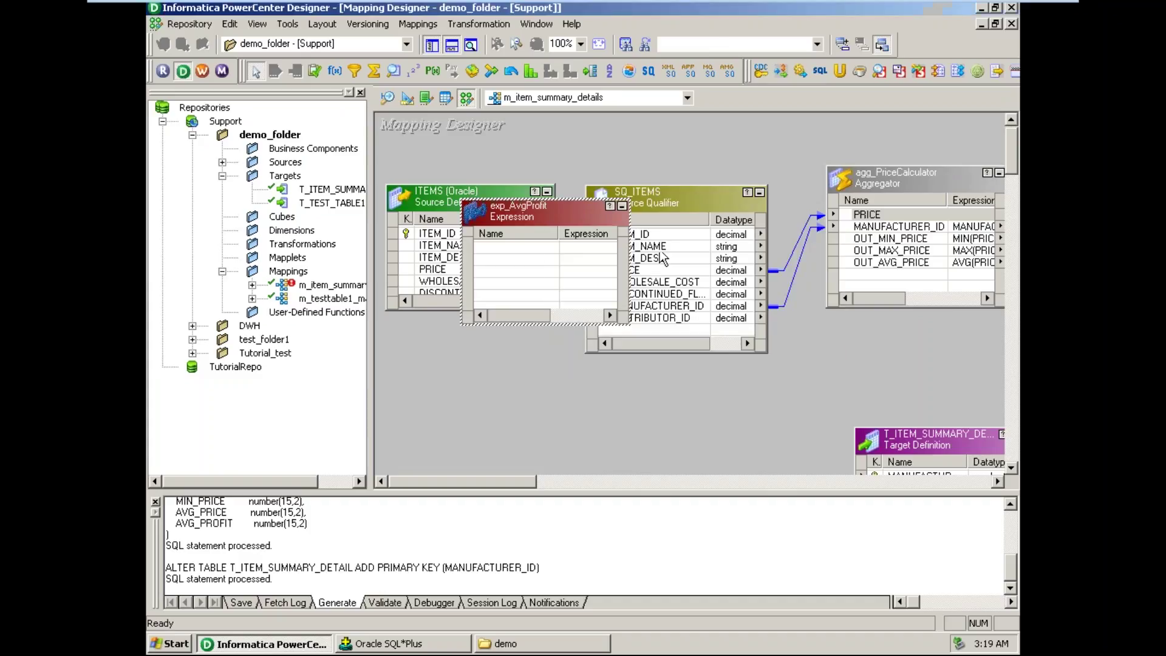
- Position exp_AvgProfit below SQ_ITEMS and shrink the output panel to enlarge the canvas
{"action": "left_click_drag", "start_coordinate": [662, 255], "coordinate": [691, 377]}
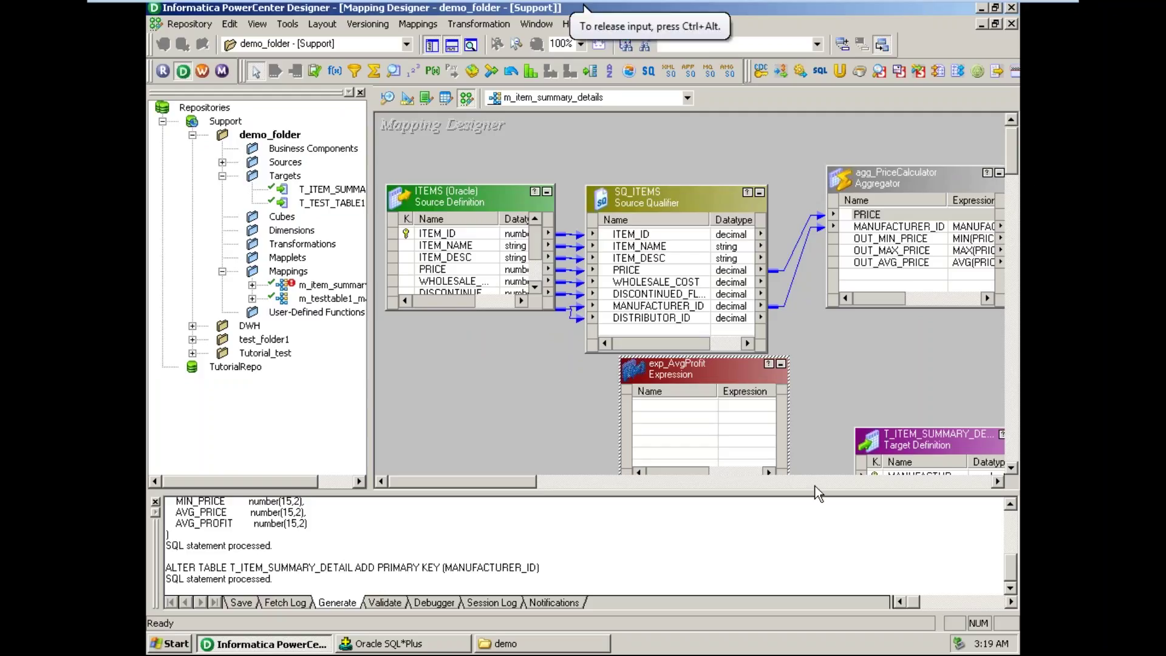
{"action": "left_click_drag", "start_coordinate": [790, 497], "coordinate": [789, 551]}
{"action": "left_click_drag", "start_coordinate": [698, 374], "coordinate": [717, 381]}
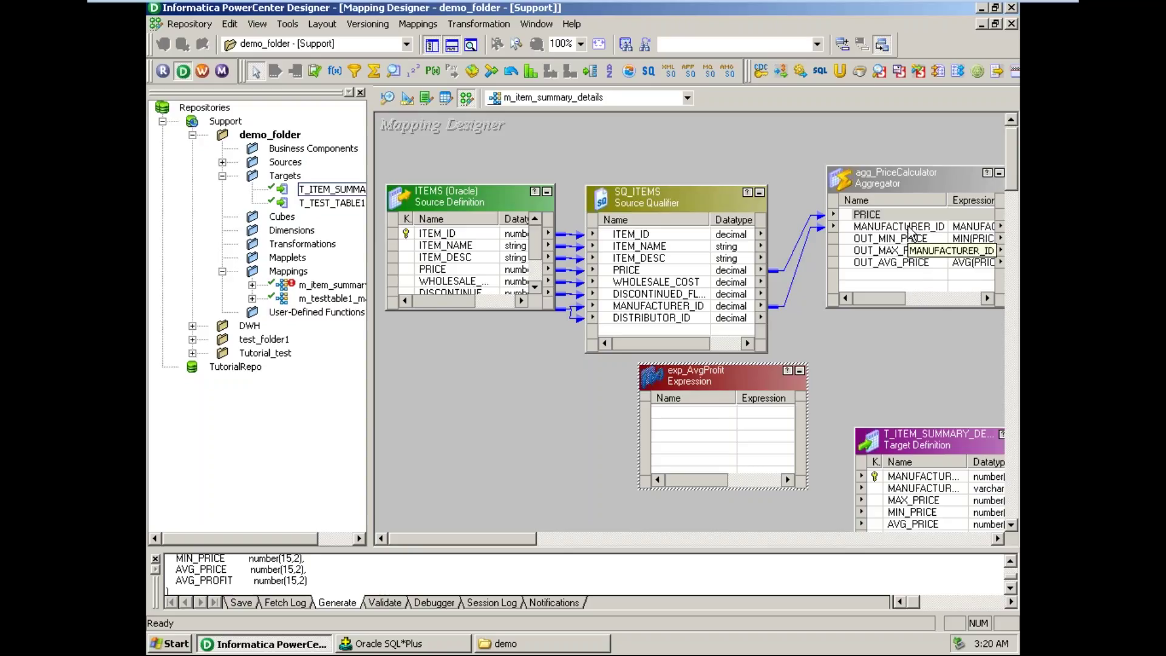
- Add two new ports to exp_AvgProfit in its Ports settings
{"action": "double_click", "coordinate": [705, 417]}
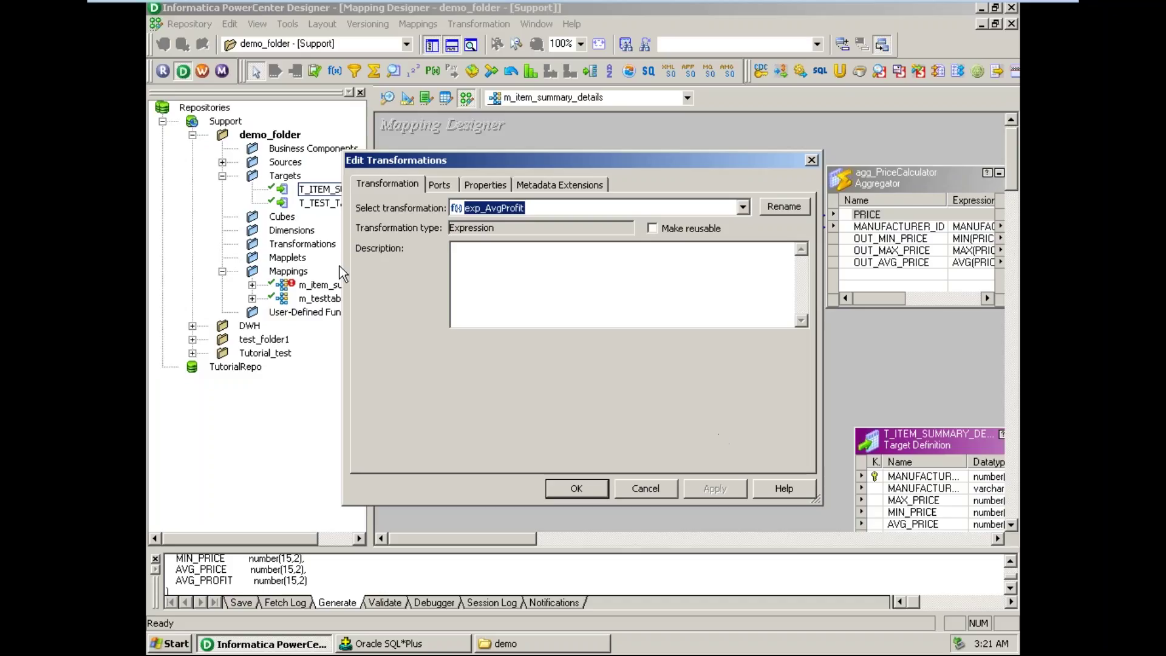
{"action": "left_click", "coordinate": [441, 185]}
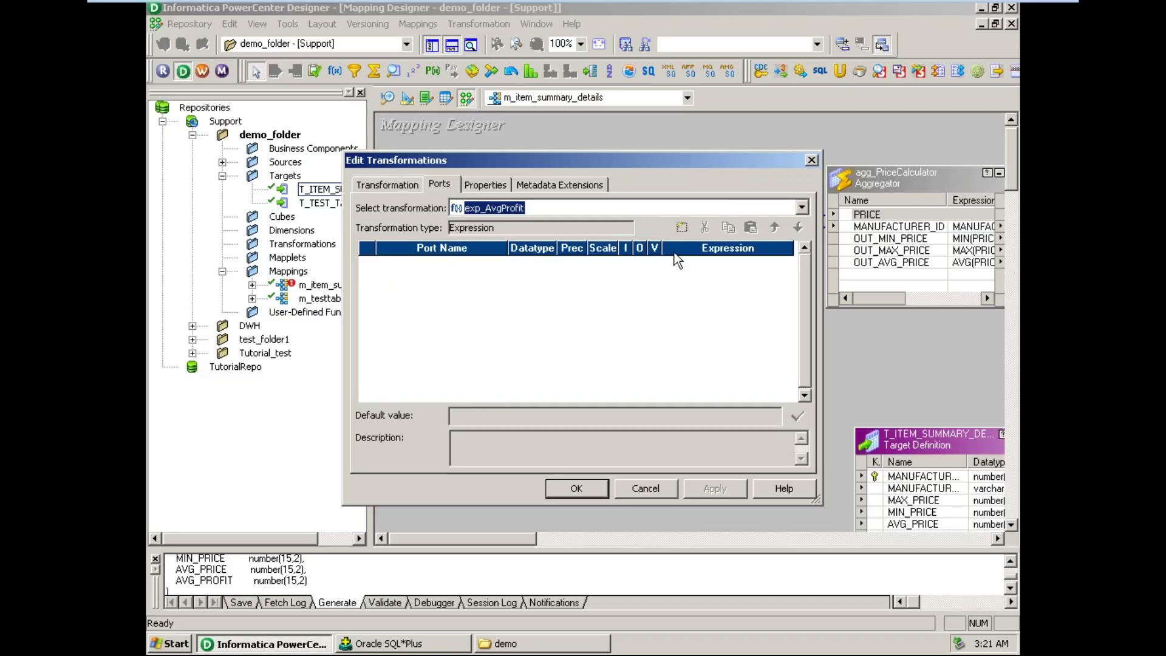
{"action": "left_click", "coordinate": [681, 230]}
{"action": "left_click", "coordinate": [680, 230]}
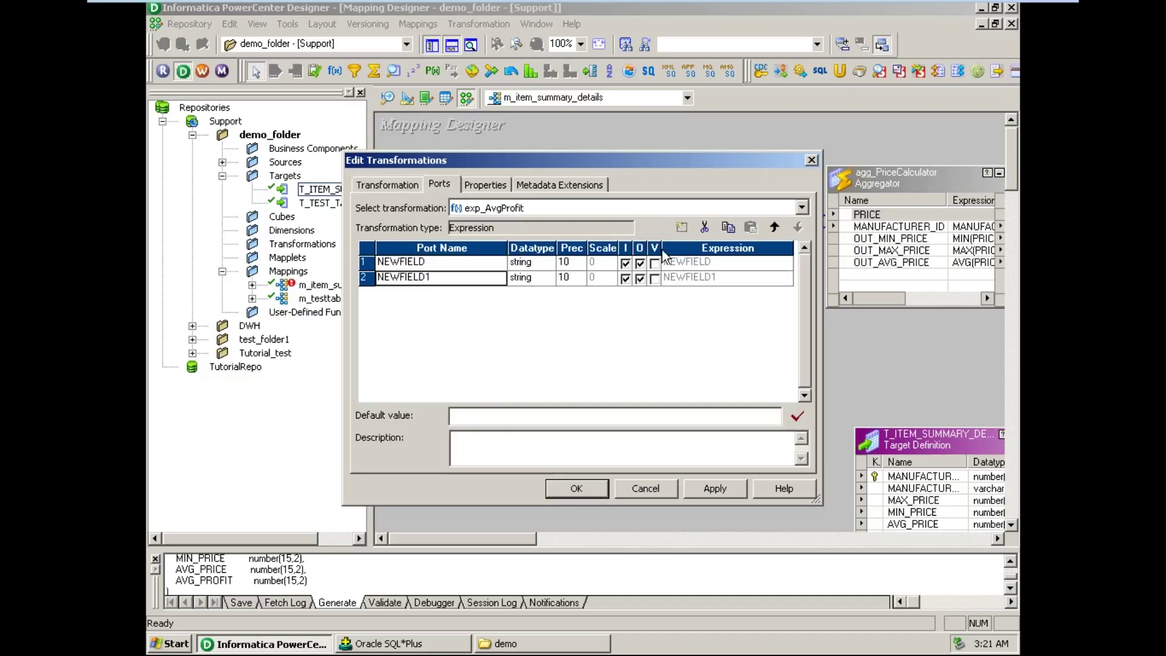
- Rename the two ports IN_AVG_PRICE and OUT_AVG_PROFIT
{"action": "left_click", "coordinate": [426, 261]}
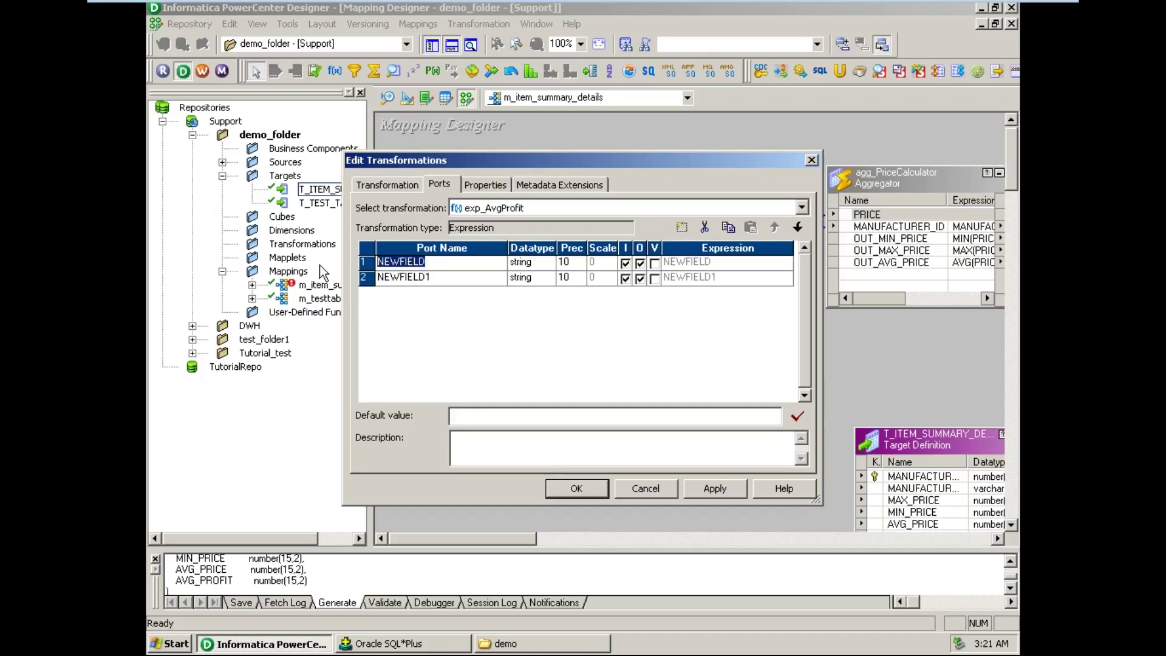
{"action": "type", "text": "IN_AVG_PRICE"}
{"action": "left_click", "coordinate": [437, 278]}
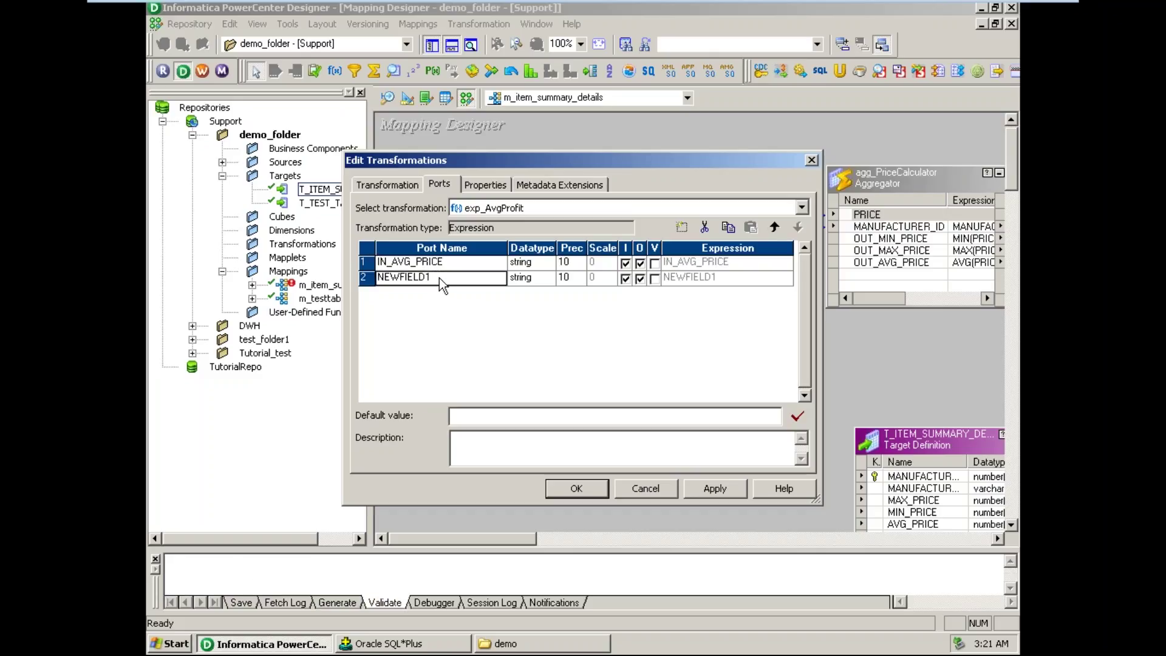
{"action": "double_click", "coordinate": [431, 276]}
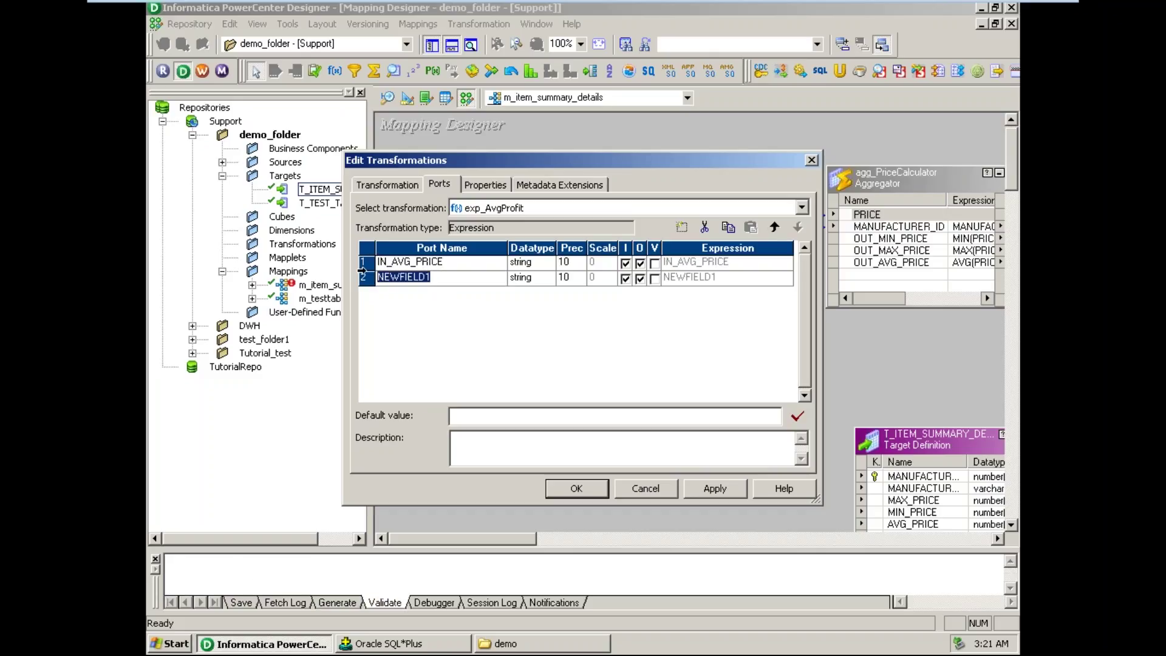
{"action": "type", "text": "OUT_AVG_PROFIT"}
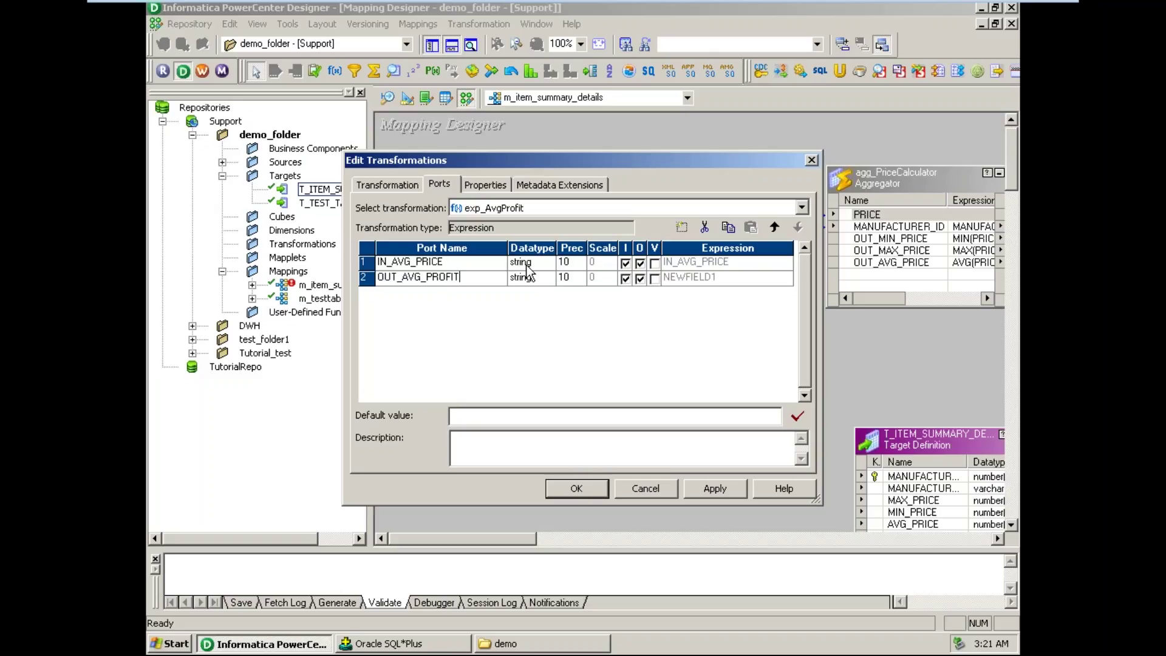
{"action": "mouse_move", "coordinate": [586, 3]}
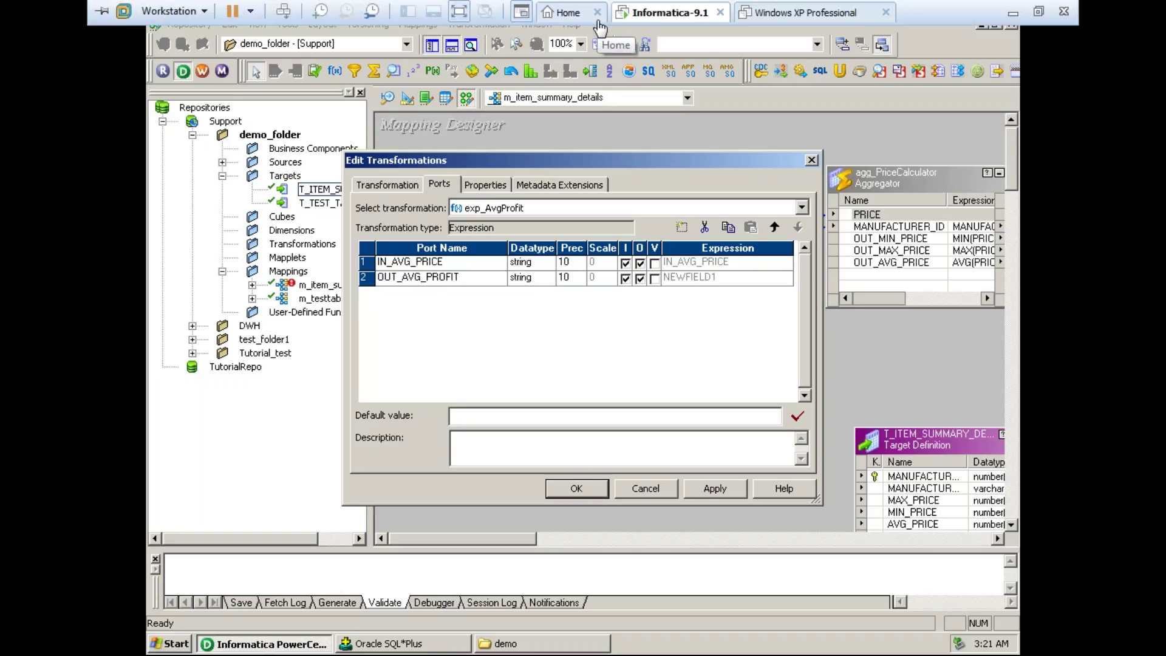
- Make IN_AVG_PRICE an input-only decimal port with precision 19 and scale 2
{"action": "left_click", "coordinate": [543, 267]}
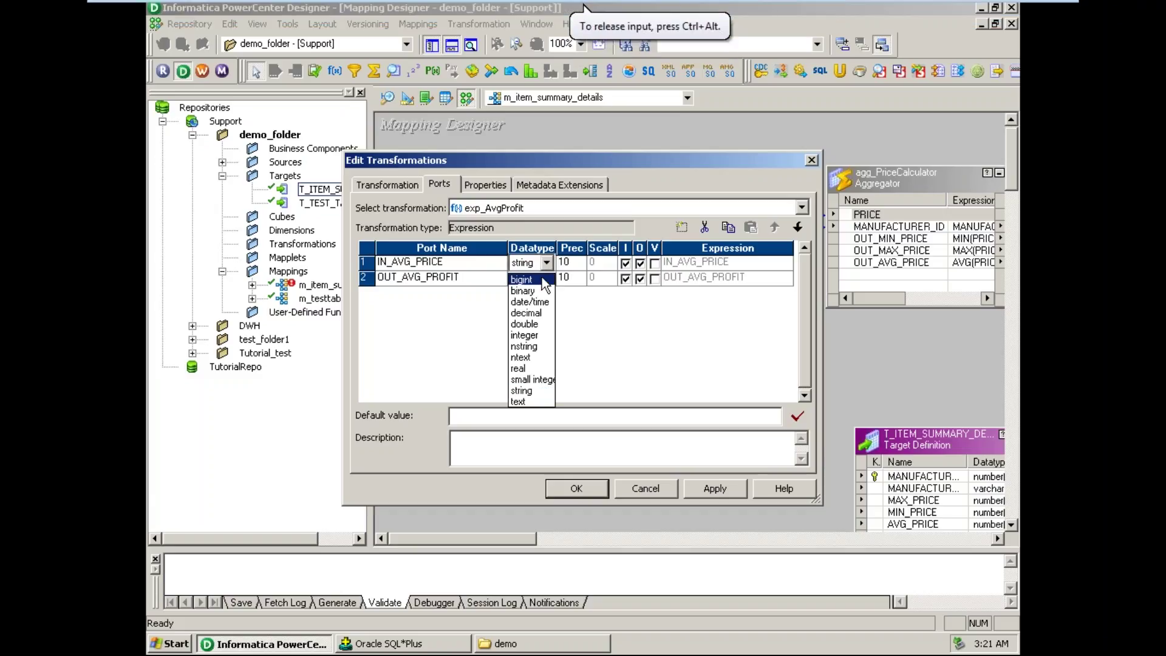
{"action": "left_click", "coordinate": [542, 314]}
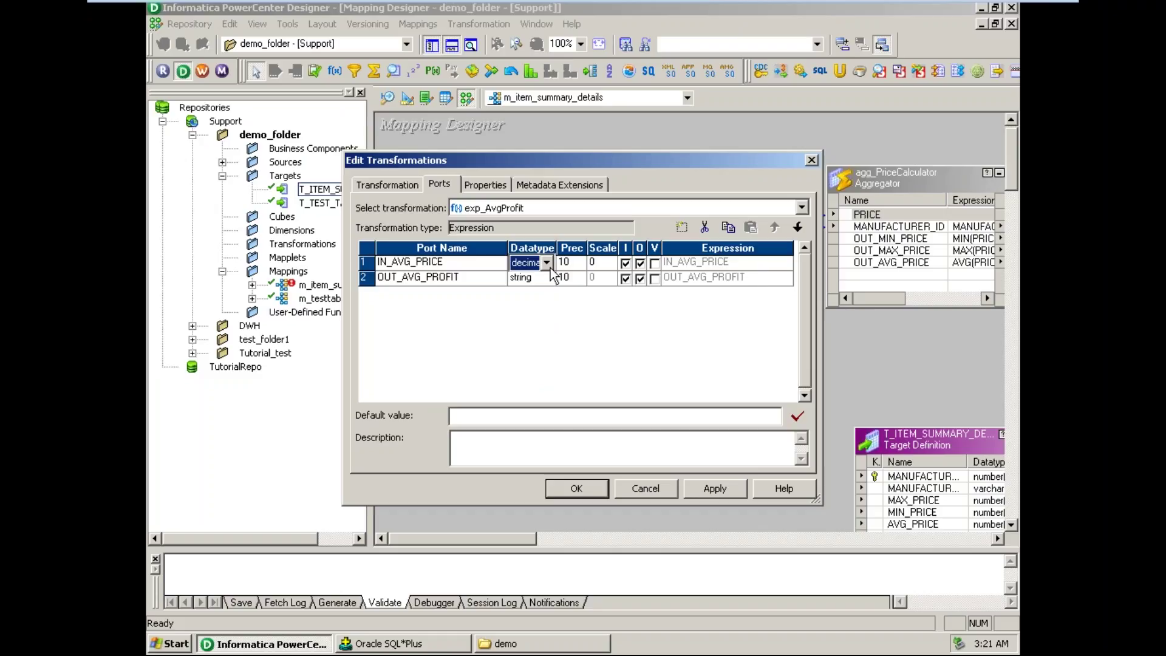
{"action": "key", "text": "Tab"}
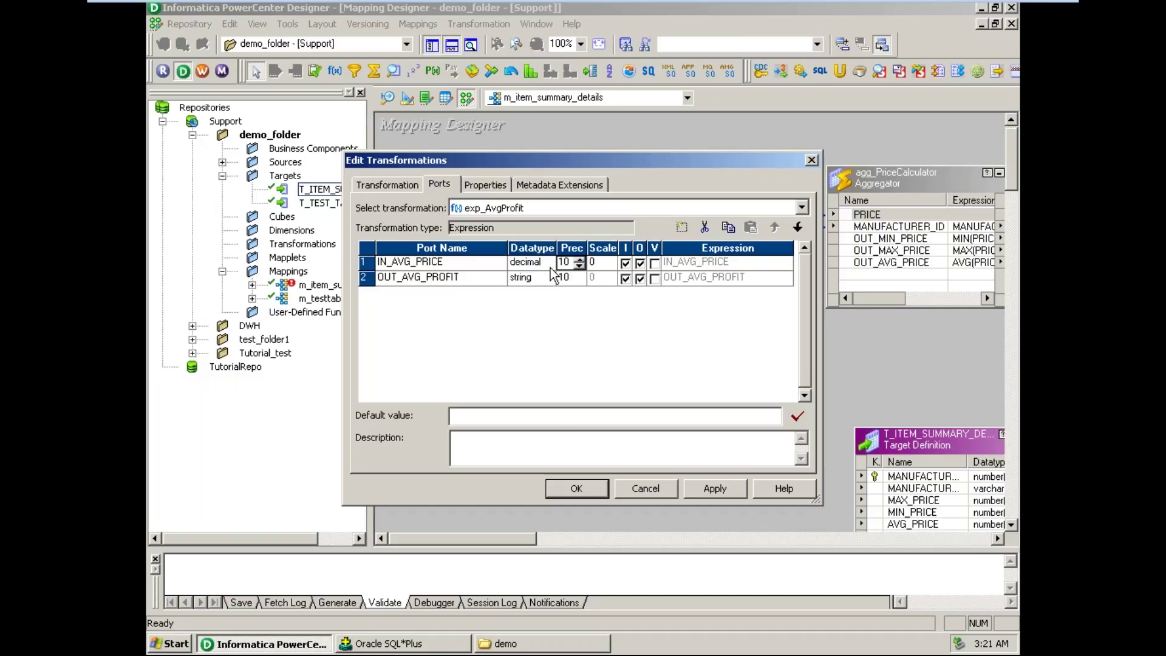
{"action": "type", "text": "19"}
{"action": "key", "text": "Tab"}
{"action": "type", "text": "2"}
{"action": "key", "text": "Tab"}
{"action": "left_click", "coordinate": [640, 263]}
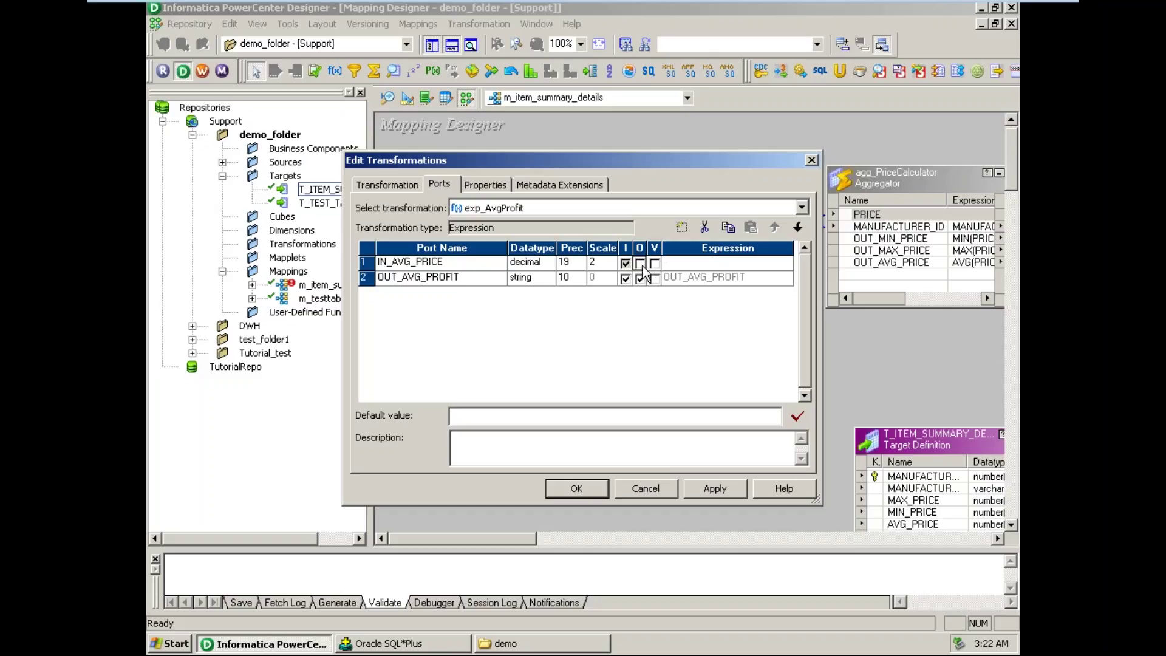
- Make OUT_AVG_PROFIT an output-only decimal port with precision 19 and scale 2
{"action": "left_click", "coordinate": [407, 279]}
{"action": "left_click", "coordinate": [547, 282]}
{"action": "left_click", "coordinate": [547, 279]}
{"action": "left_click", "coordinate": [546, 329]}
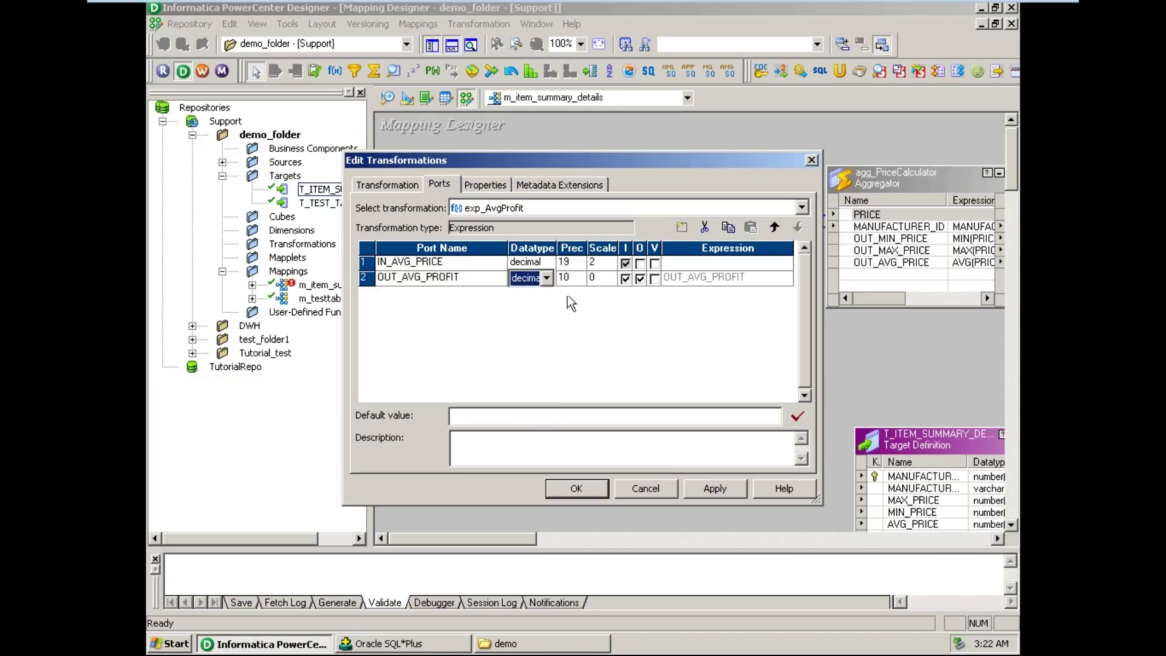
{"action": "left_click", "coordinate": [573, 278]}
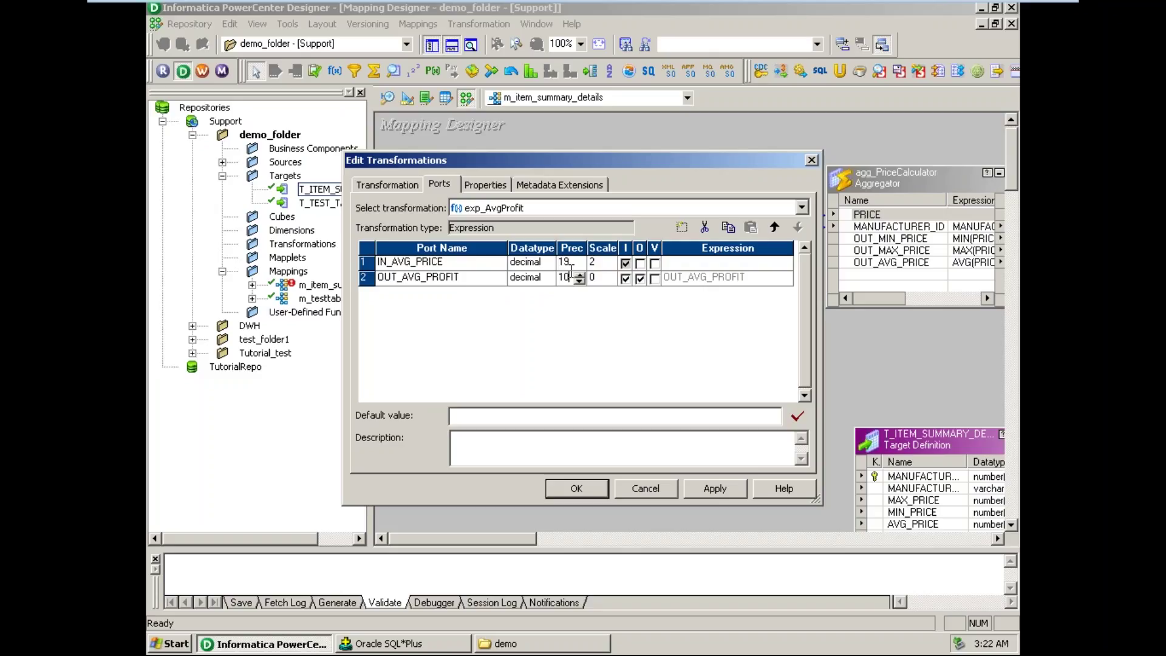
{"action": "key", "text": "BackSpace"}
{"action": "type", "text": "9"}
{"action": "key", "text": "Tab"}
{"action": "type", "text": "2"}
{"action": "left_click", "coordinate": [626, 278]}
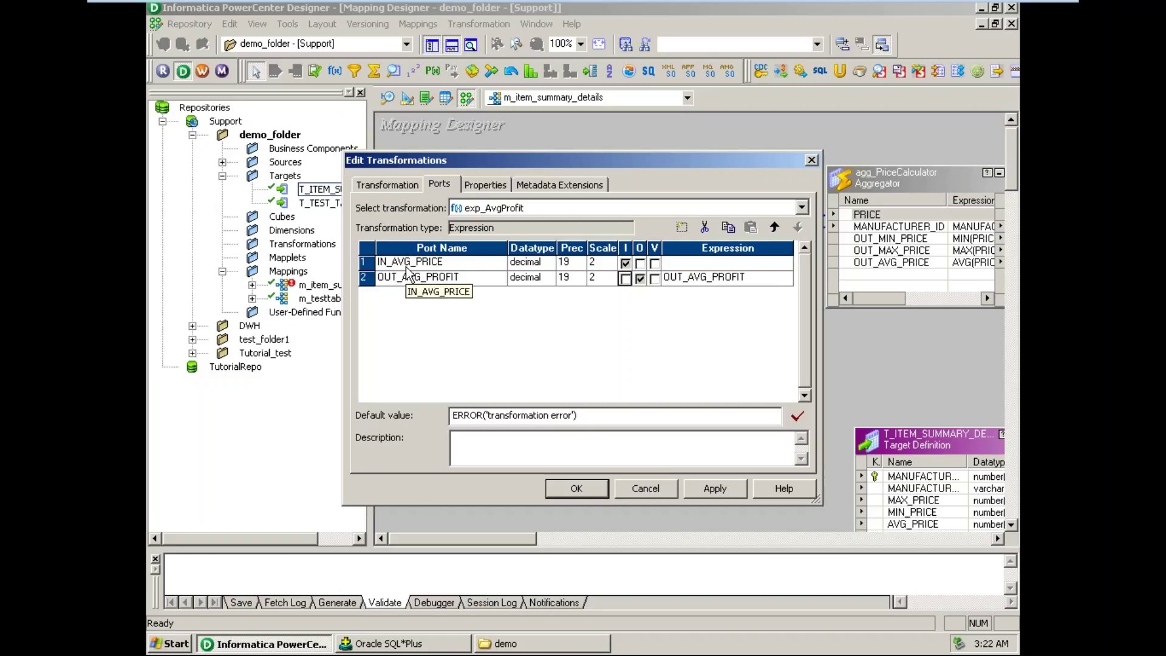
{"action": "left_click", "coordinate": [784, 281]}
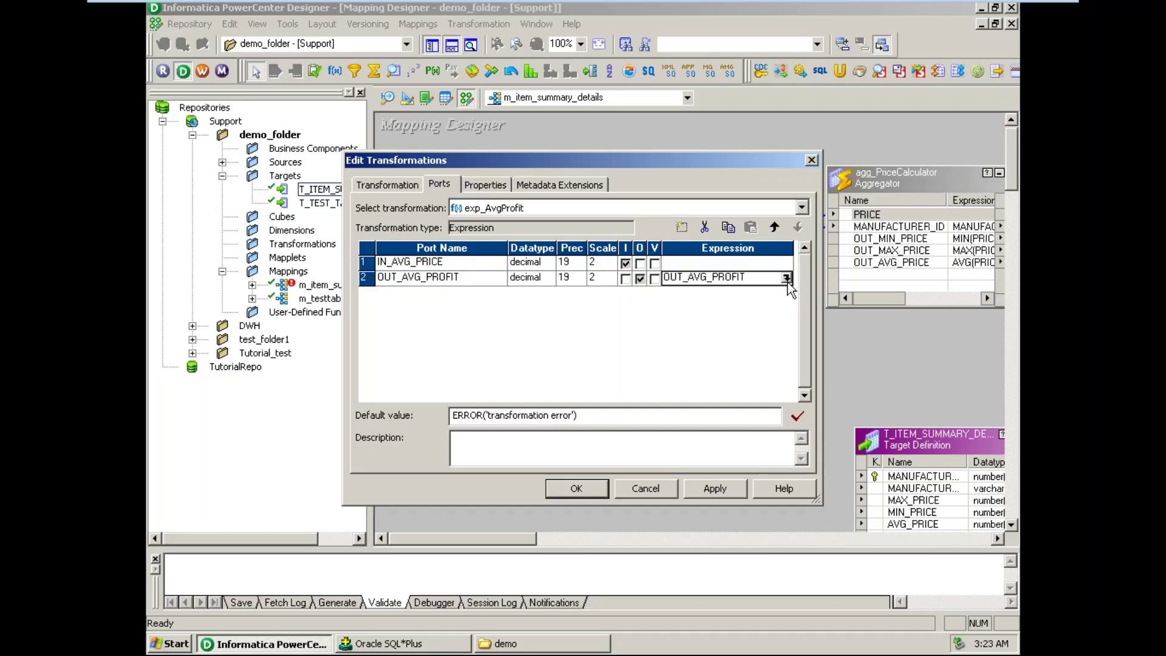
- Clear OUT_AVG_PROFIT's old formula in the Expression Editor and insert IN_AVG_PRICE
{"action": "left_click", "coordinate": [786, 278]}
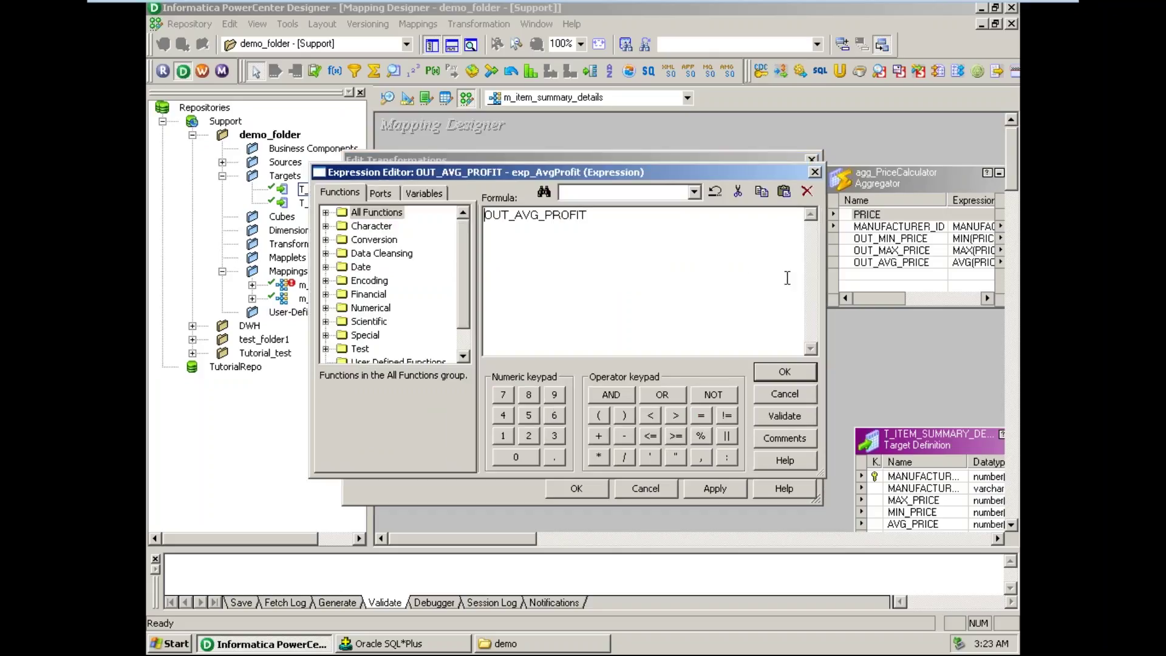
{"action": "left_click_drag", "start_coordinate": [603, 217], "coordinate": [398, 206]}
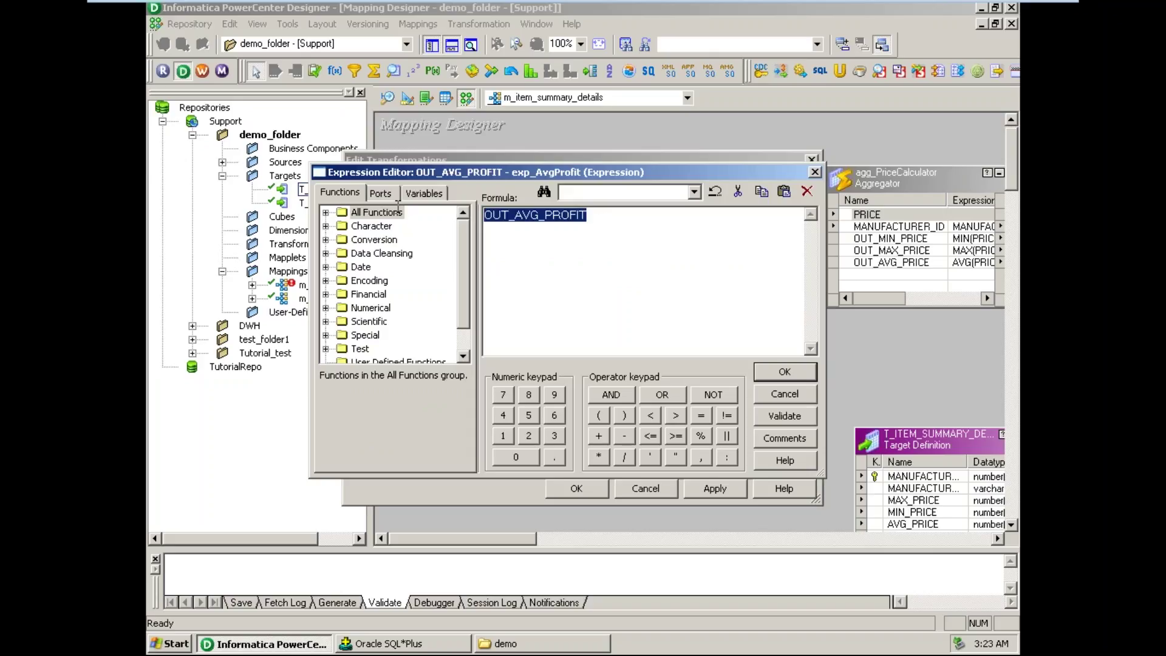
{"action": "key", "text": "Delete"}
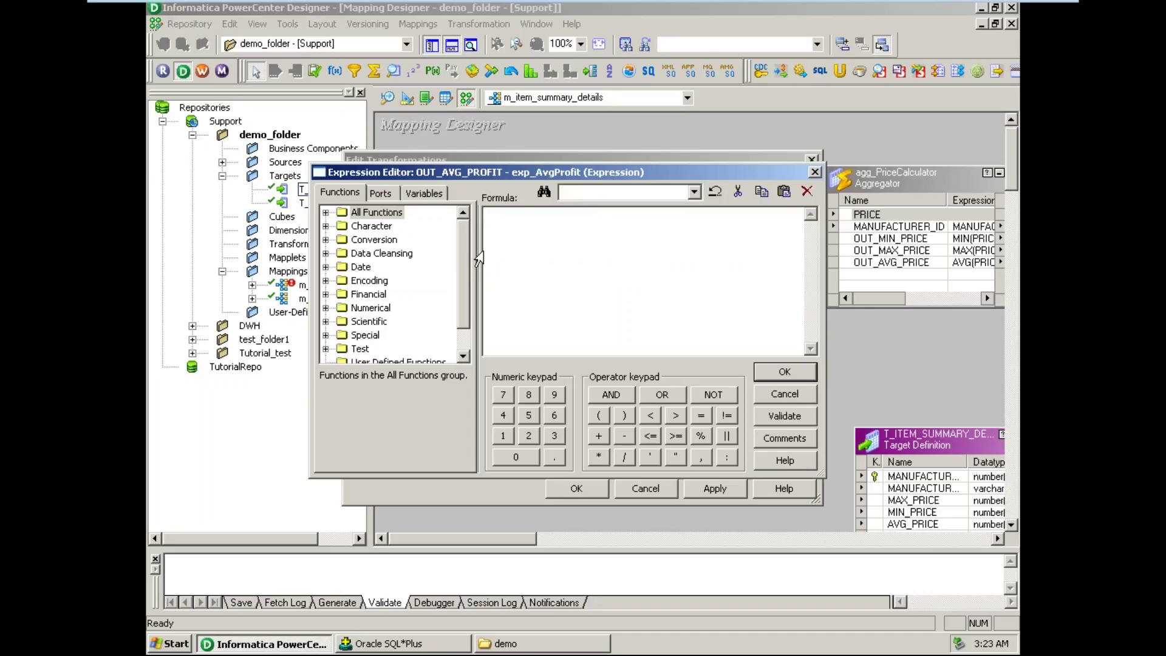
{"action": "left_click", "coordinate": [382, 195]}
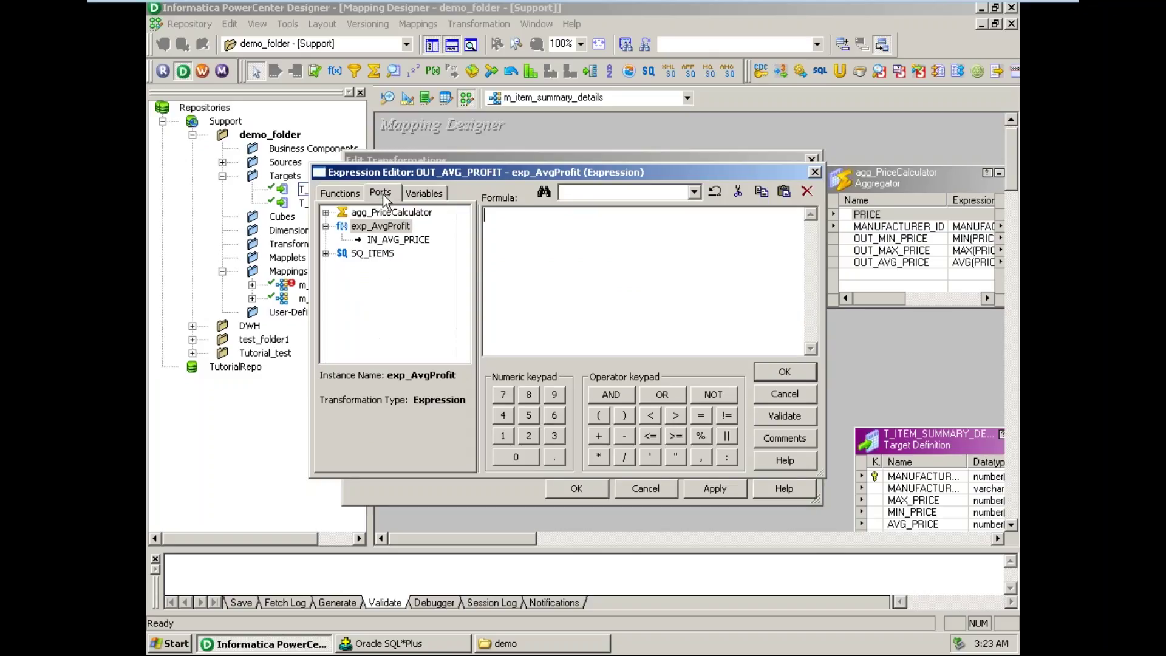
{"action": "double_click", "coordinate": [403, 242]}
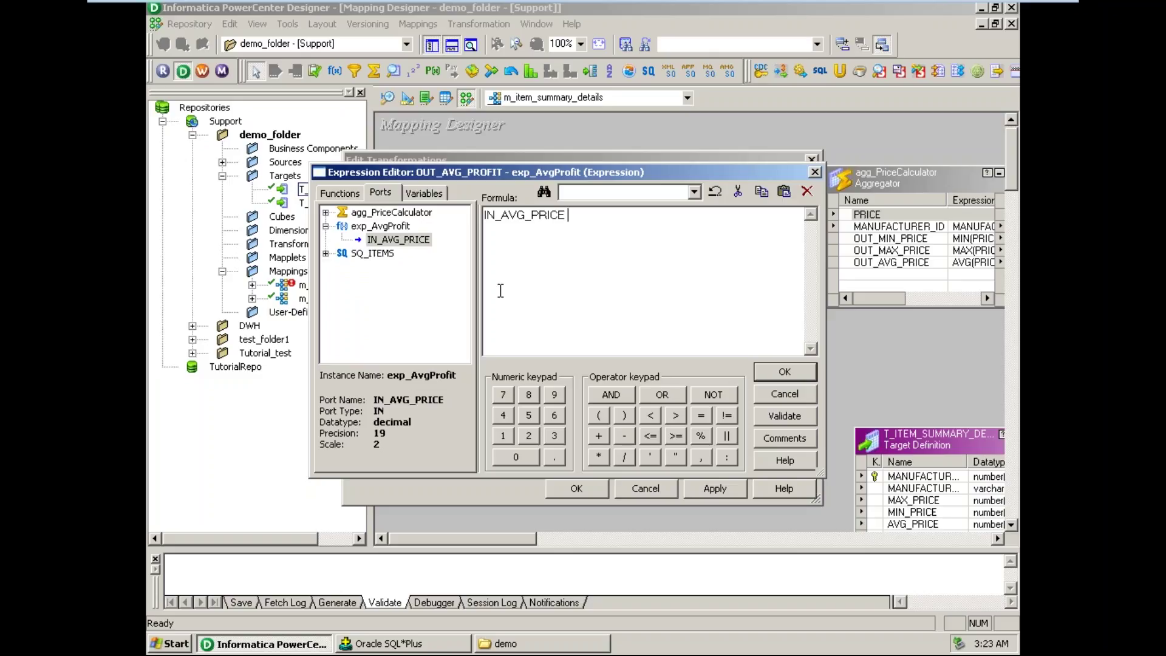
- Complete the formula as IN_AVG_PRICE * 0.2 and validate it
{"action": "left_click", "coordinate": [603, 458]}
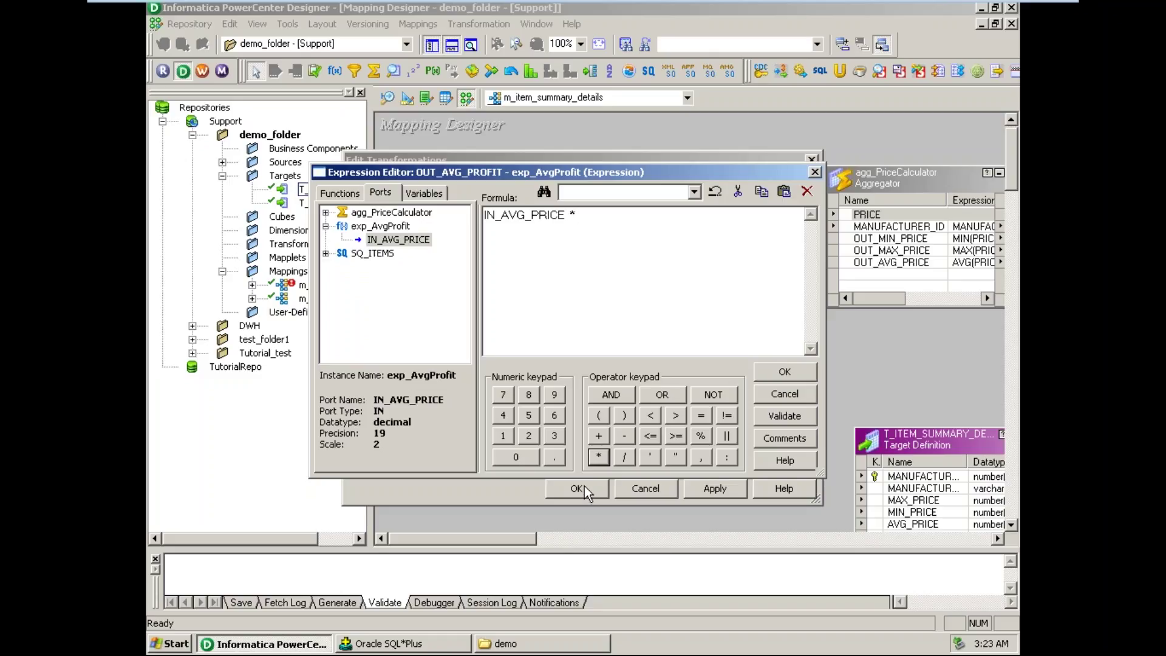
{"action": "left_click", "coordinate": [514, 457]}
{"action": "left_click", "coordinate": [552, 456]}
{"action": "left_click", "coordinate": [529, 436]}
{"action": "left_click_drag", "start_coordinate": [597, 217], "coordinate": [486, 214]}
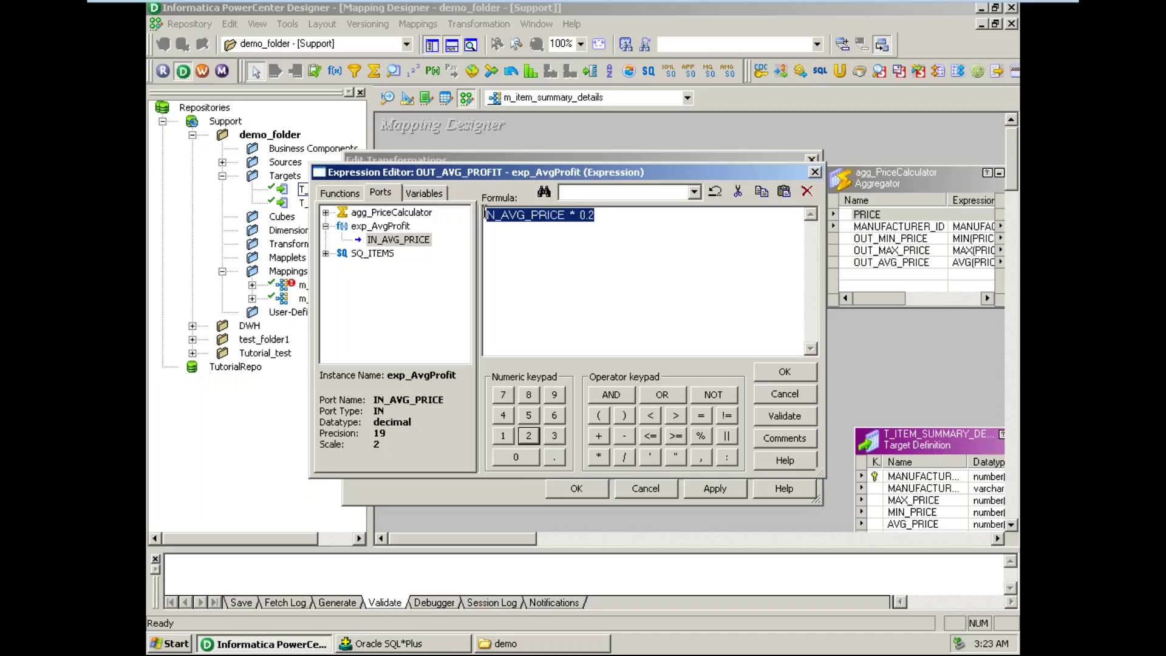
{"action": "left_click", "coordinate": [619, 217]}
{"action": "left_click_drag", "start_coordinate": [640, 217], "coordinate": [446, 218]}
{"action": "left_click", "coordinate": [785, 415]}
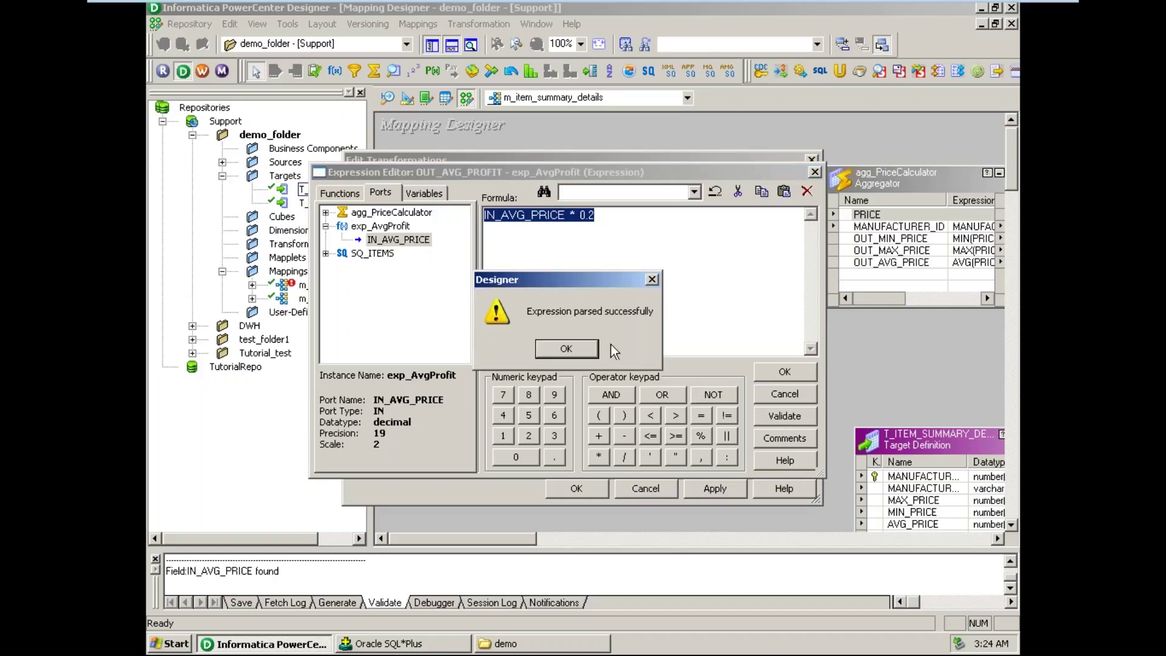
- Try x in place of * as the operator and see validation report a parse error
{"action": "left_click", "coordinate": [571, 350]}
{"action": "left_click", "coordinate": [574, 215]}
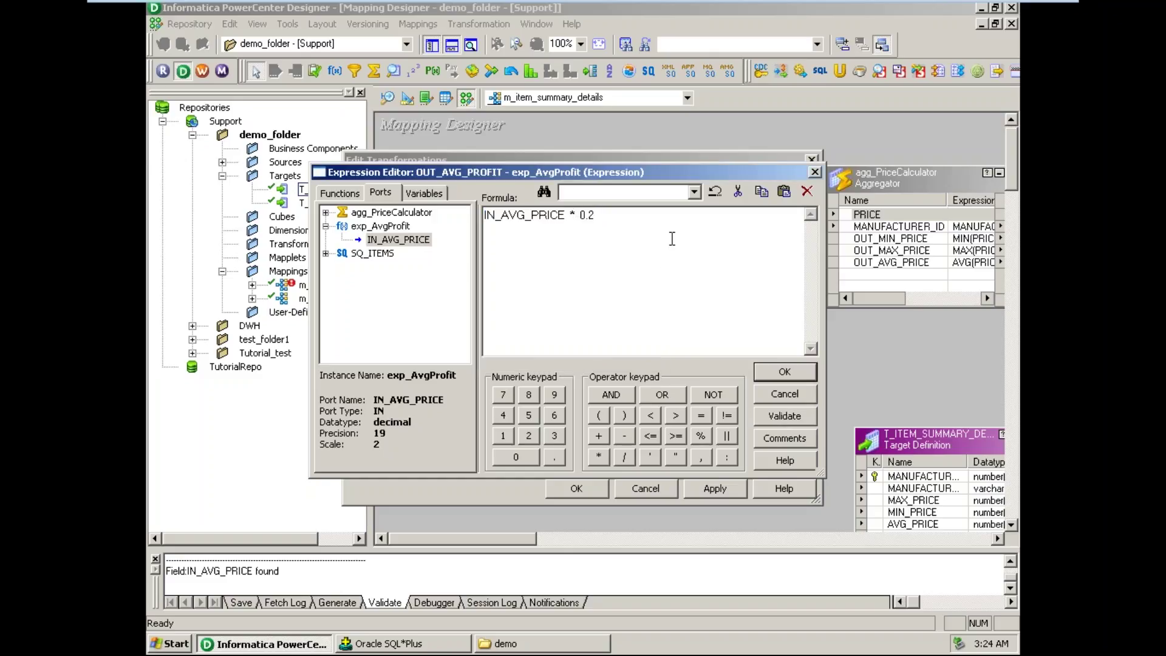
{"action": "key", "text": "BackSpace"}
{"action": "type", "text": "x"}
{"action": "left_click", "coordinate": [797, 420]}
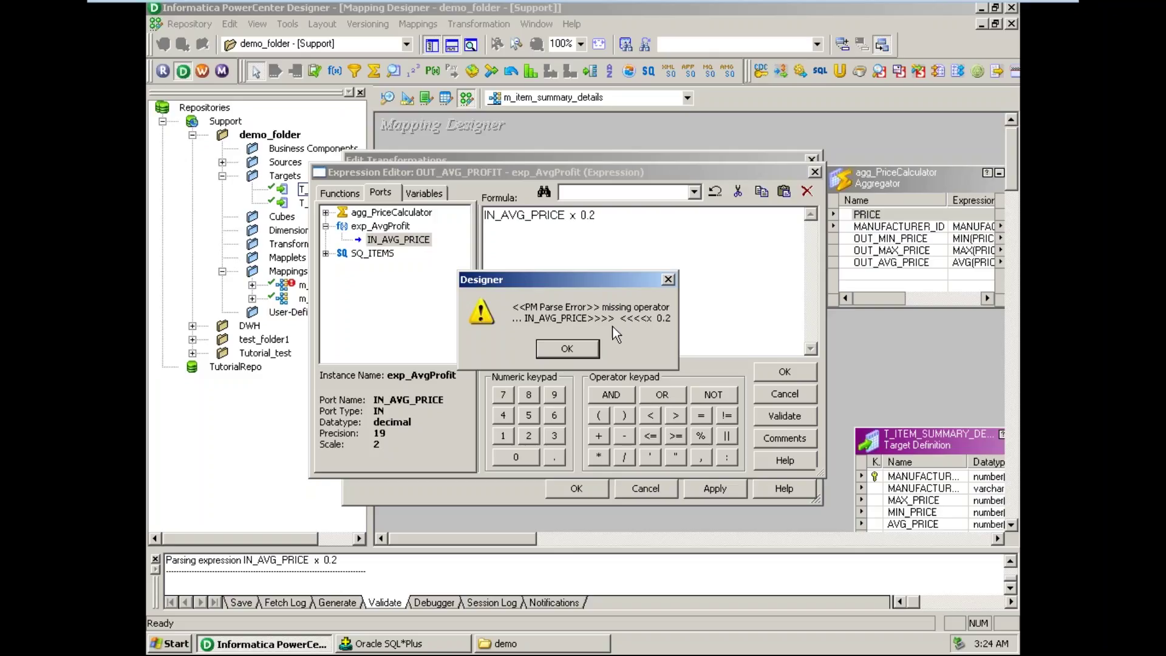
{"action": "left_click", "coordinate": [568, 349]}
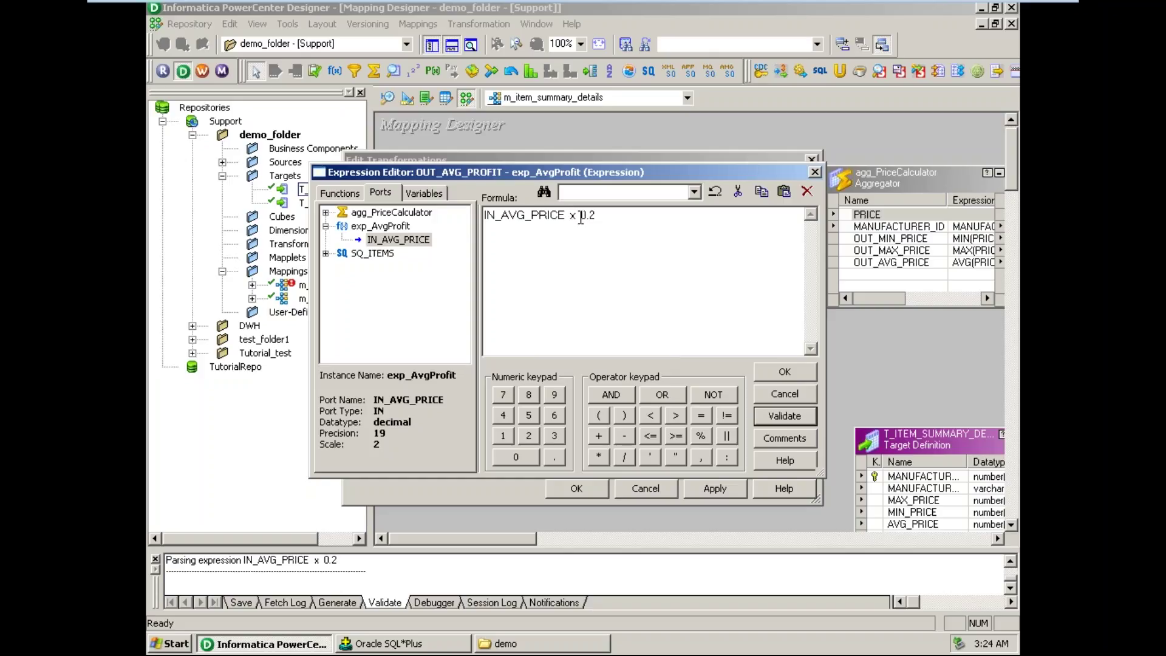
- Restore the * operator, revalidate, and confirm both the Expression Editor and Edit Transformations
{"action": "double_click", "coordinate": [575, 214]}
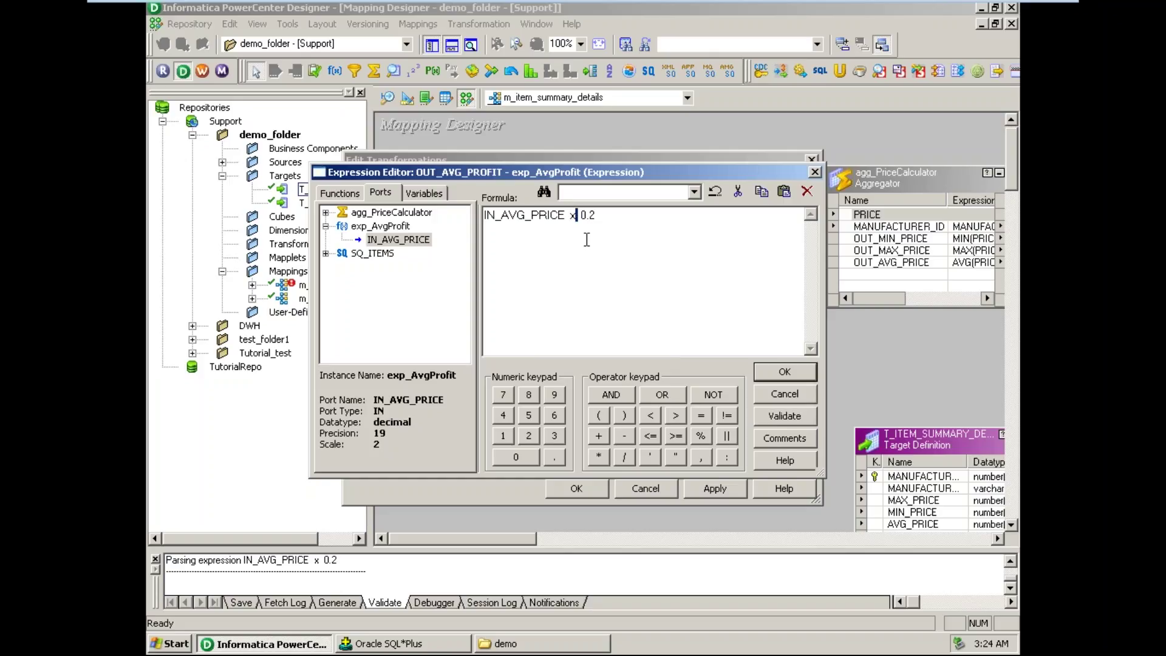
{"action": "key", "text": "shift+Left"}
{"action": "key", "text": "shift+Left"}
{"action": "type", "text": "*"}
{"action": "left_click", "coordinate": [790, 411]}
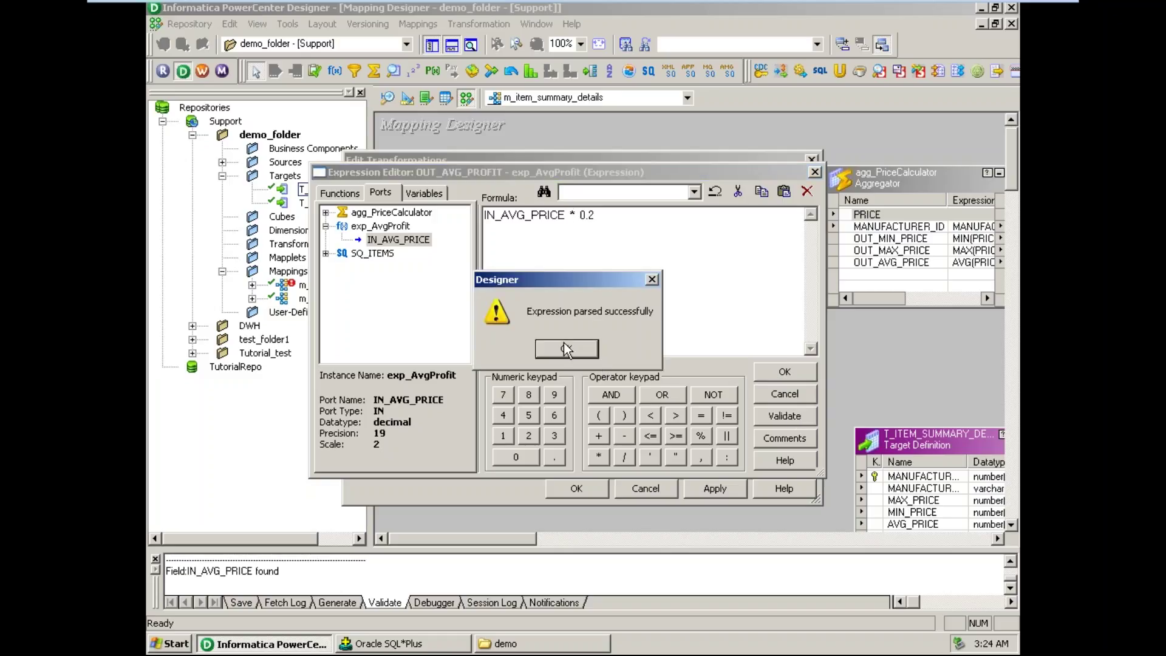
{"action": "left_click", "coordinate": [565, 349]}
{"action": "left_click", "coordinate": [789, 368]}
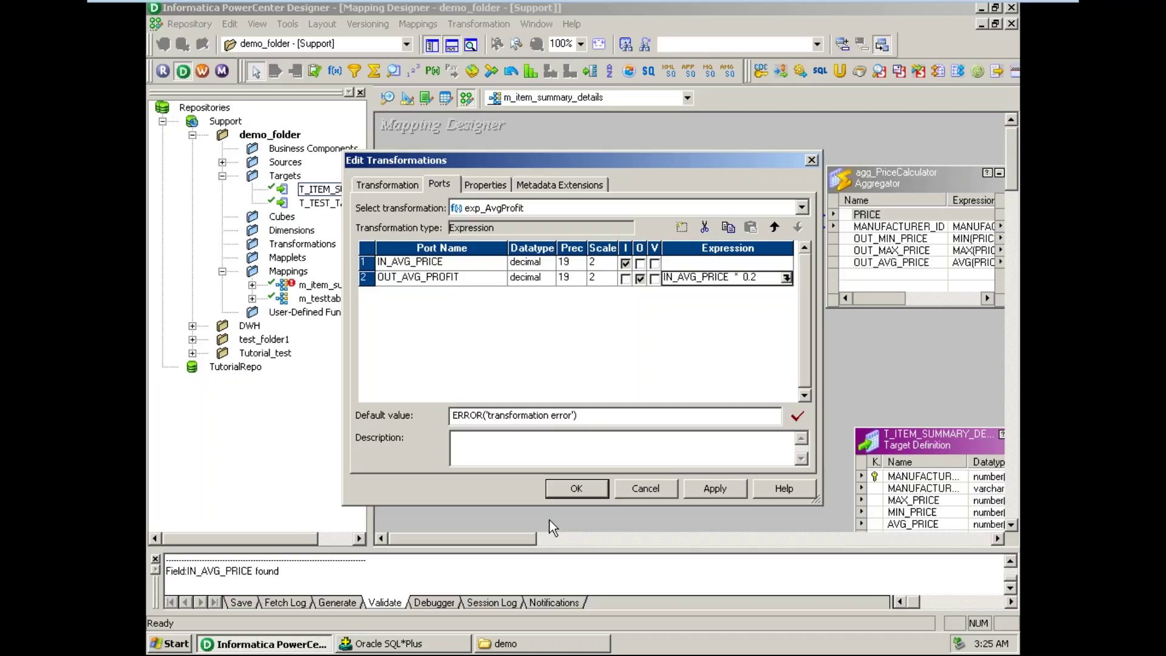
{"action": "left_click", "coordinate": [574, 490]}
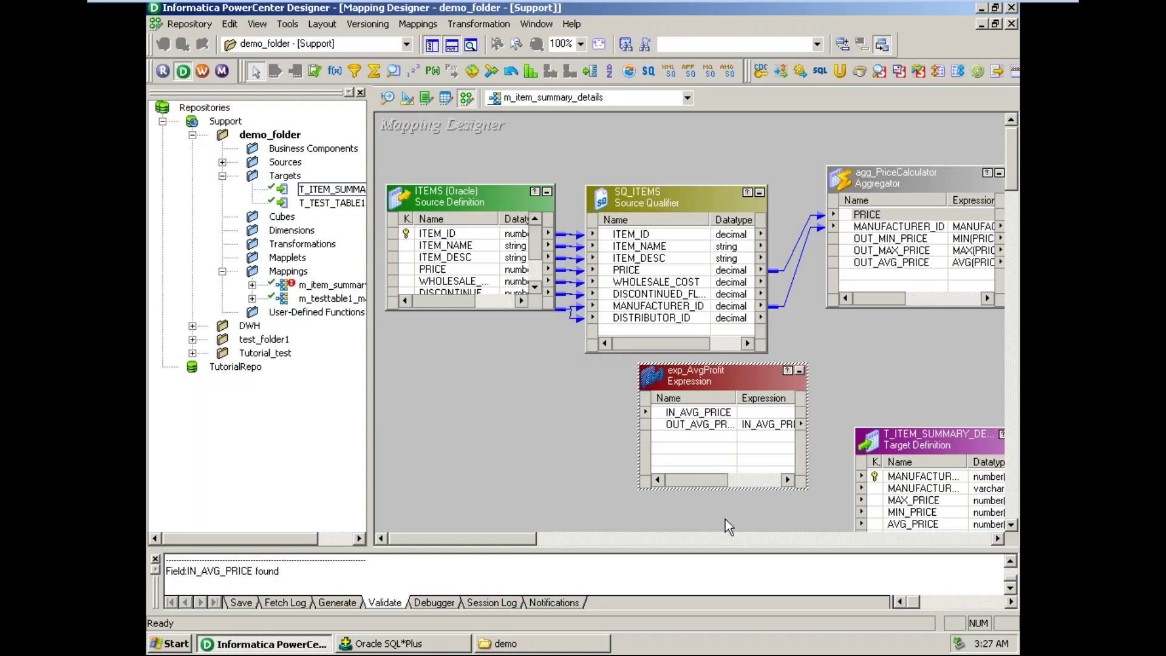
- Review exp_AvgProfit's OUT_AVG_PROFIT formula in the Expression Editor, browsing the function list, then close it
{"action": "double_click", "coordinate": [729, 424]}
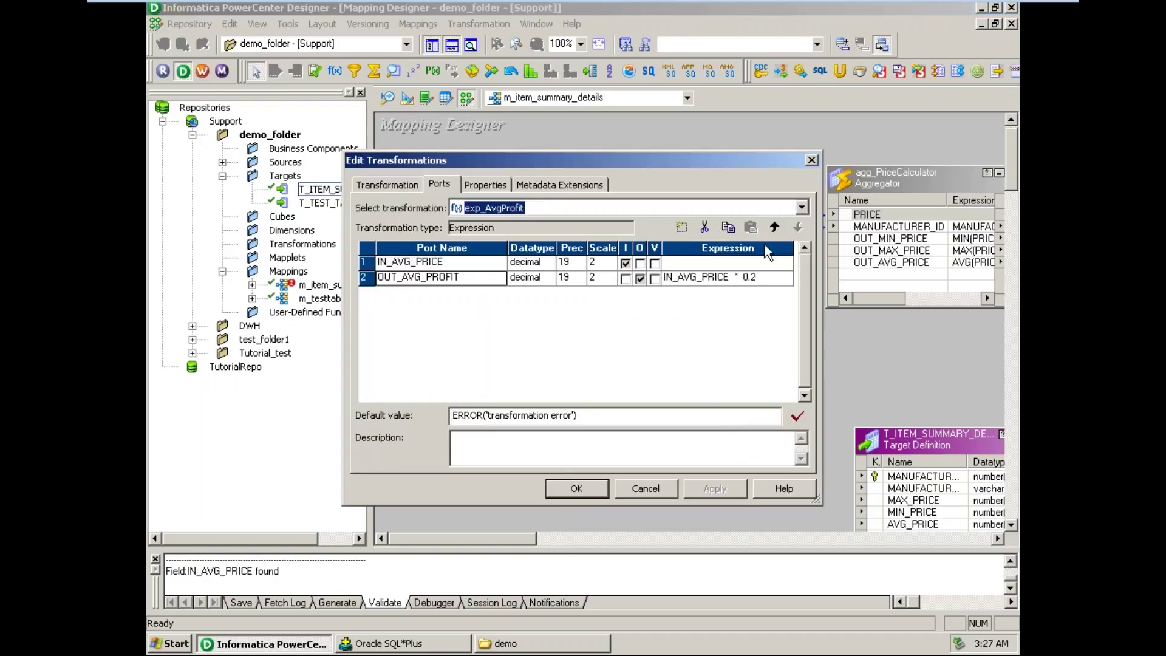
{"action": "left_click", "coordinate": [721, 281]}
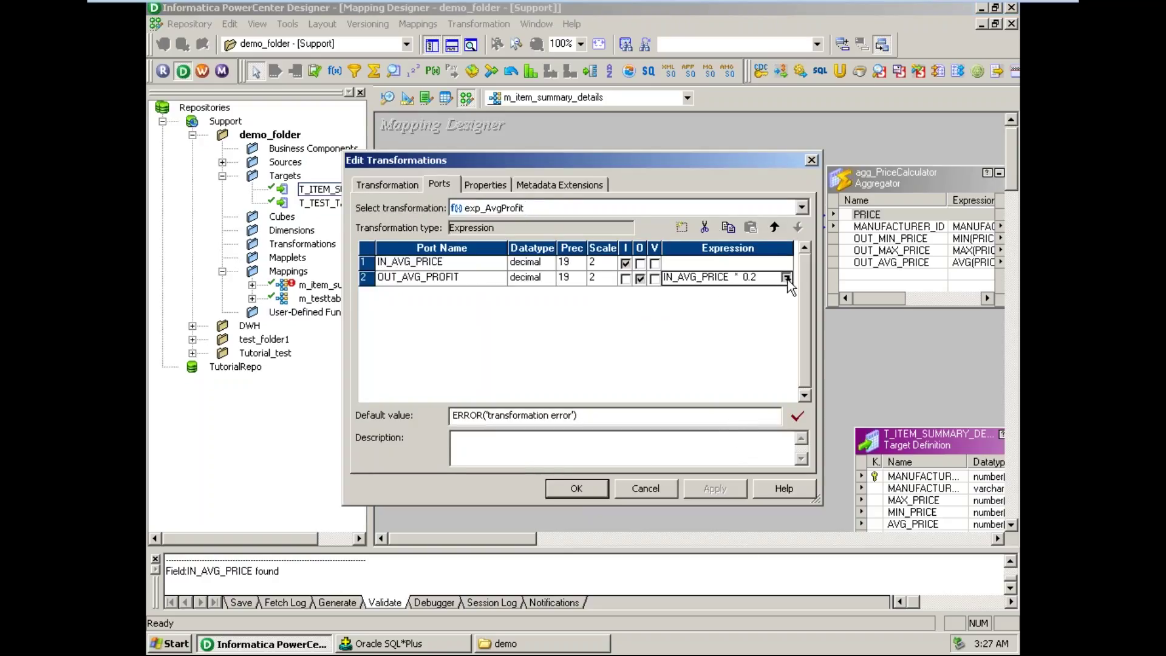
{"action": "left_click", "coordinate": [787, 279]}
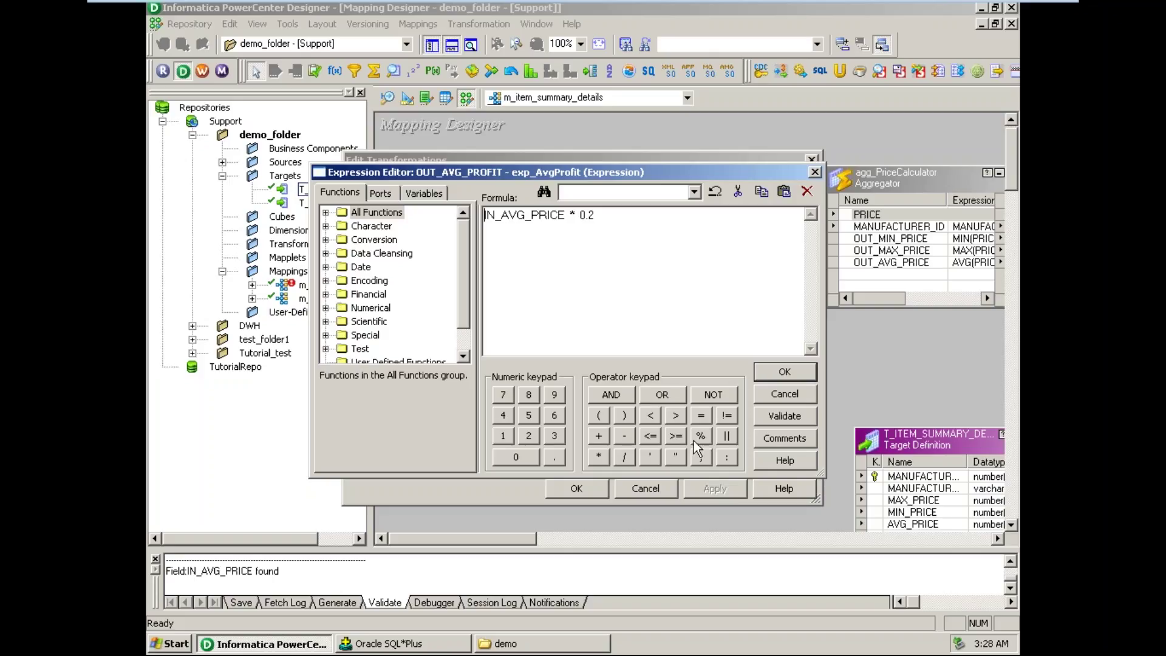
{"action": "left_click", "coordinate": [327, 213]}
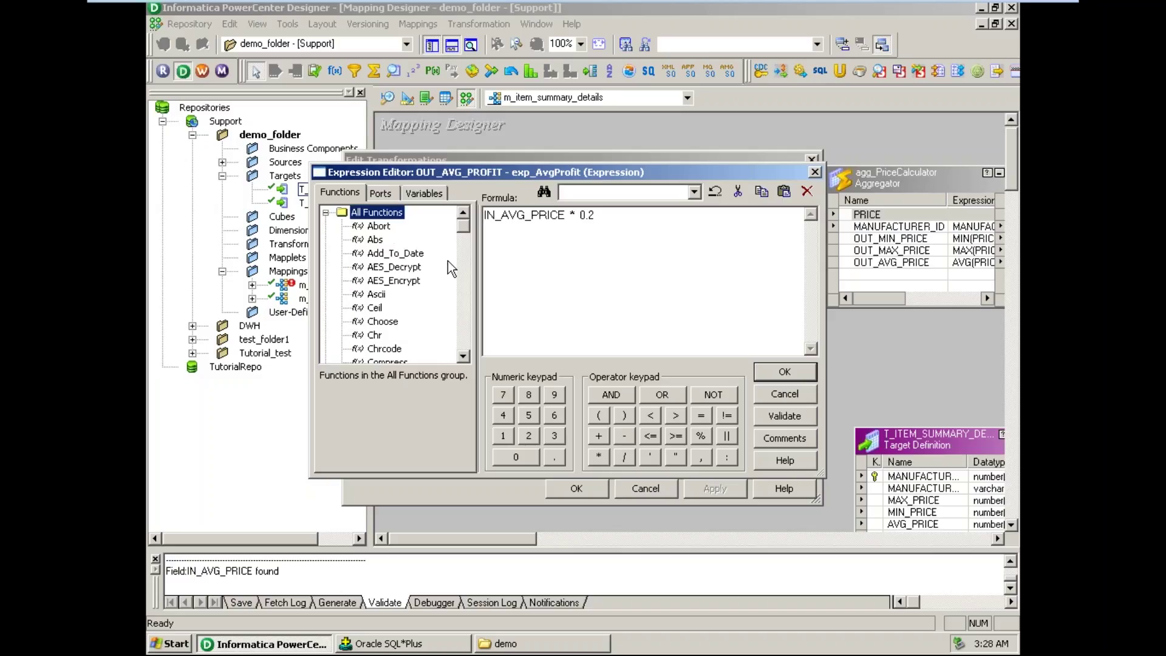
{"action": "left_click", "coordinate": [327, 213]}
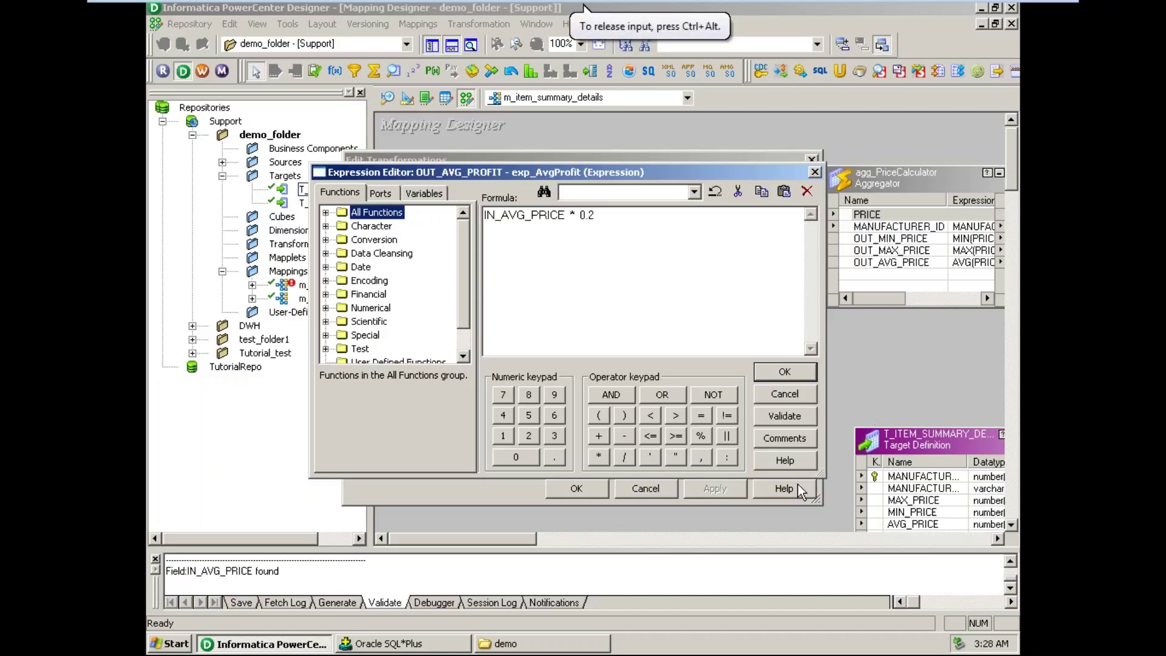
{"action": "left_click", "coordinate": [797, 395]}
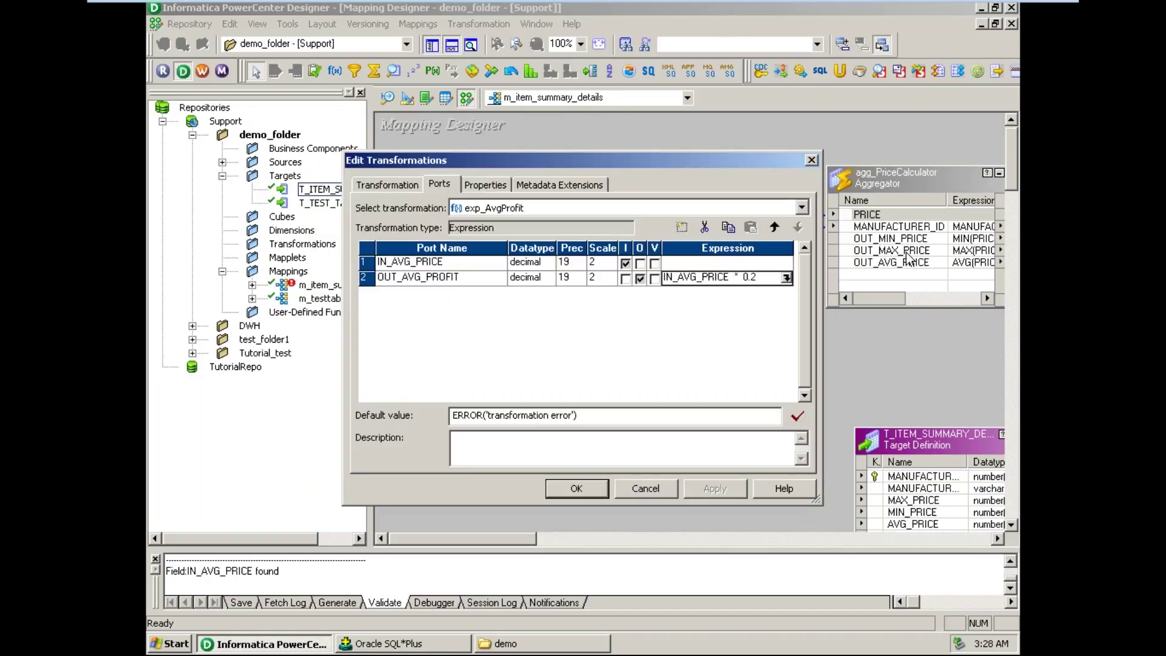
{"action": "left_click", "coordinate": [812, 160]}
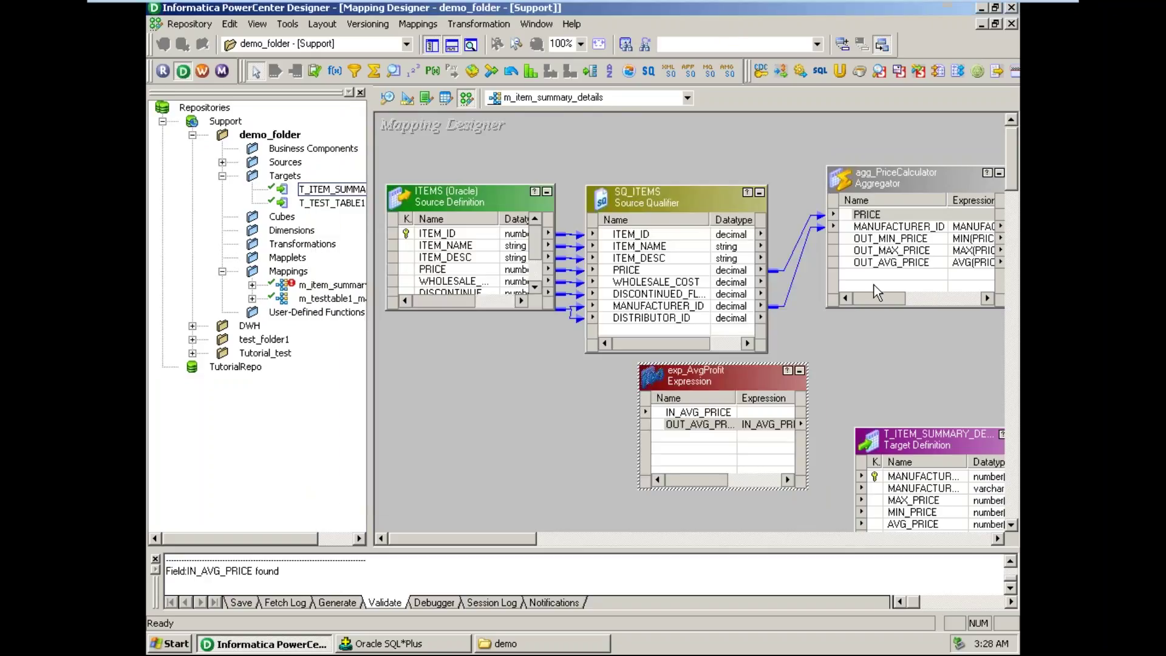
- Check agg_PriceCalculator's OUT_AVG_PRICE formula, AVG(PRICE), and its aggregate function list, then close
{"action": "double_click", "coordinate": [902, 266]}
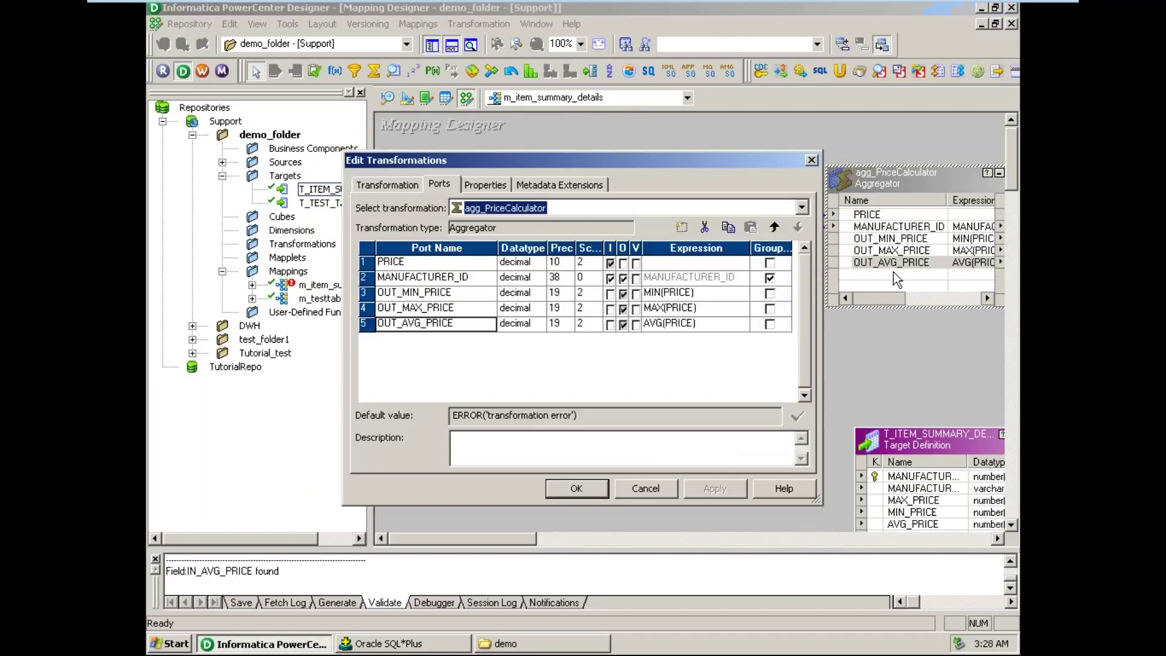
{"action": "left_click", "coordinate": [737, 323]}
{"action": "left_click", "coordinate": [742, 322]}
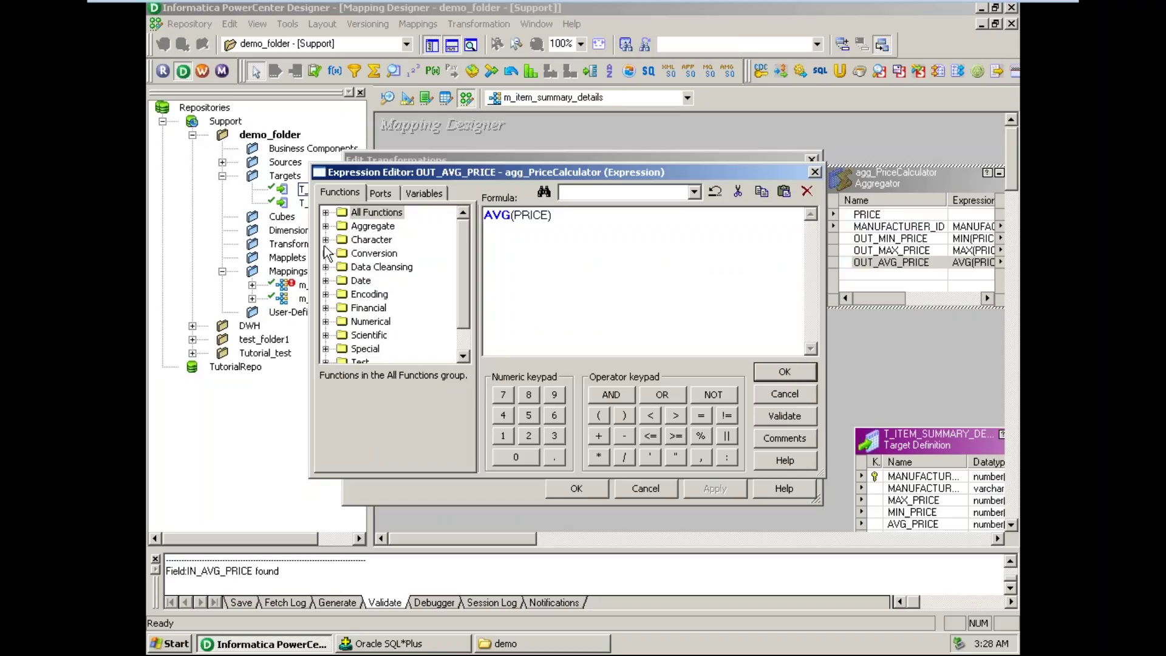
{"action": "left_click", "coordinate": [326, 226]}
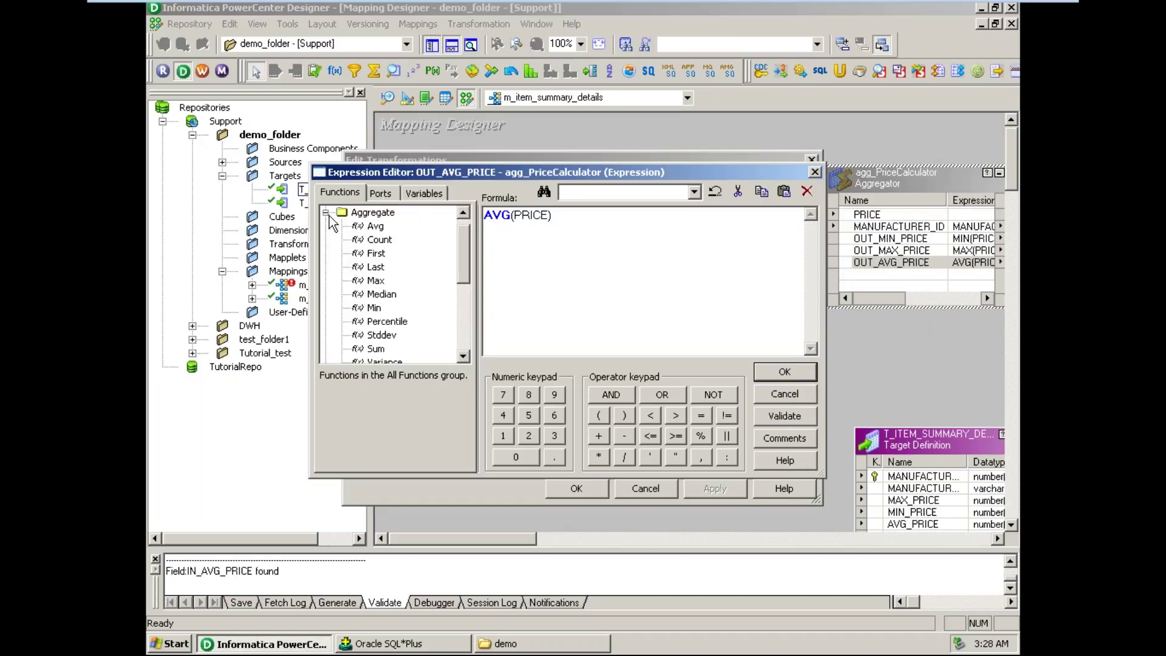
{"action": "left_click", "coordinate": [325, 212]}
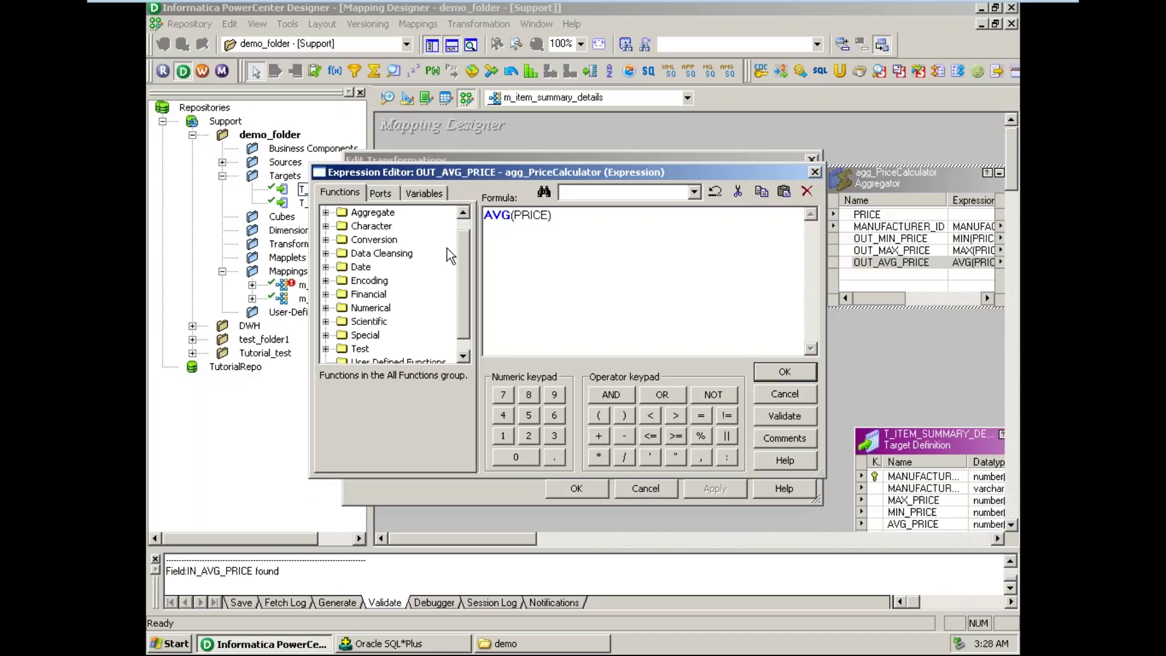
{"action": "scroll", "coordinate": [460, 256], "scroll_direction": "up", "scroll_amount": 1}
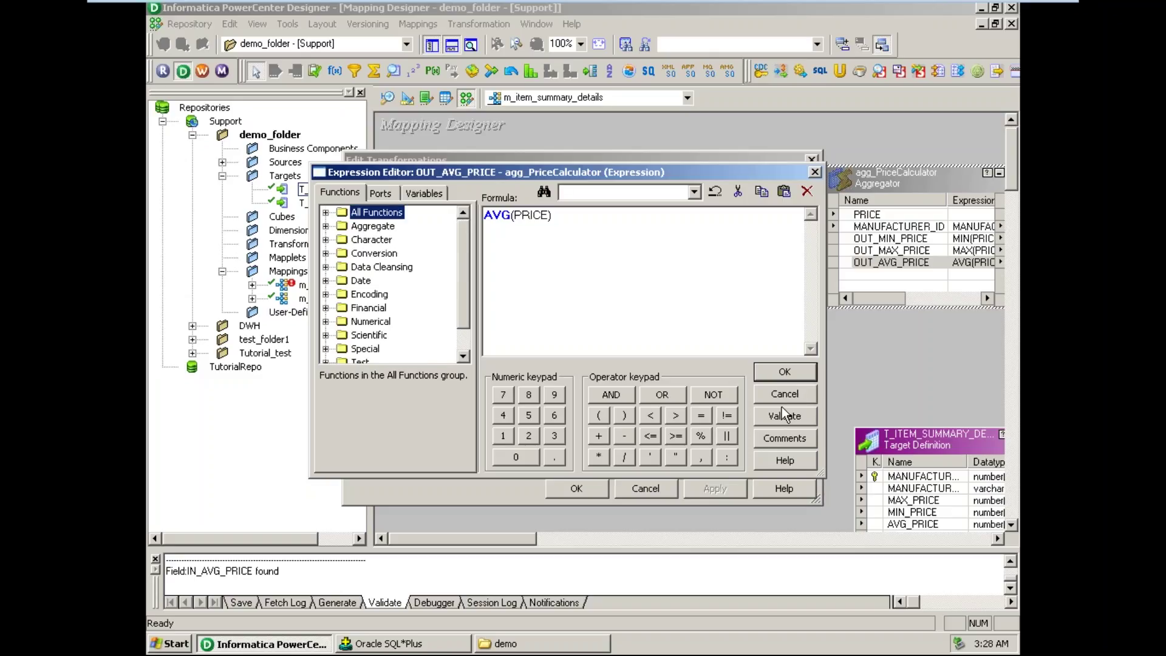
{"action": "left_click", "coordinate": [785, 395]}
{"action": "left_click", "coordinate": [665, 487]}
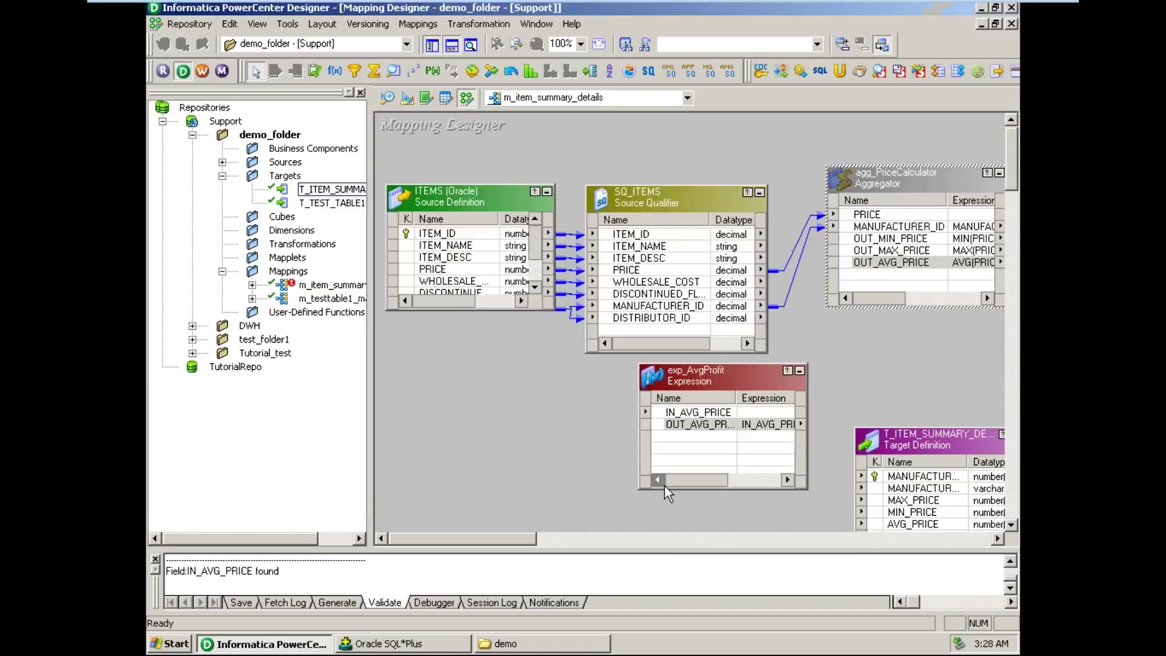
- Reopen exp_AvgProfit and select the IN_AVG_PRICE * 0.2 formula, leaving the editor unchanged
{"action": "double_click", "coordinate": [719, 424]}
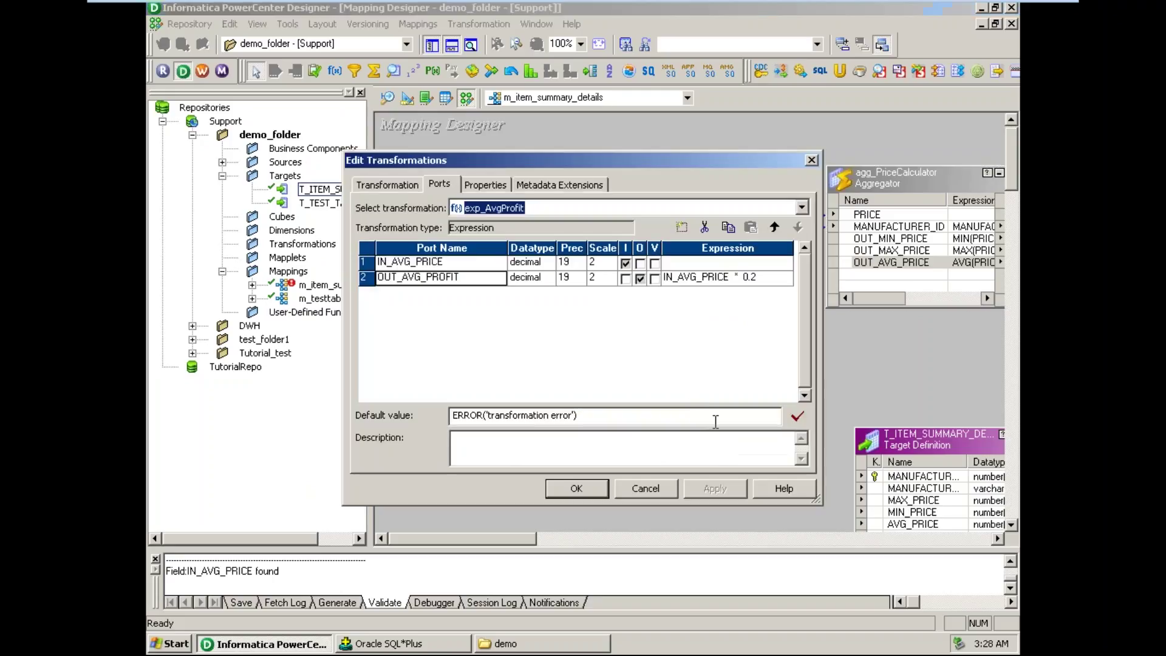
{"action": "left_click", "coordinate": [788, 278]}
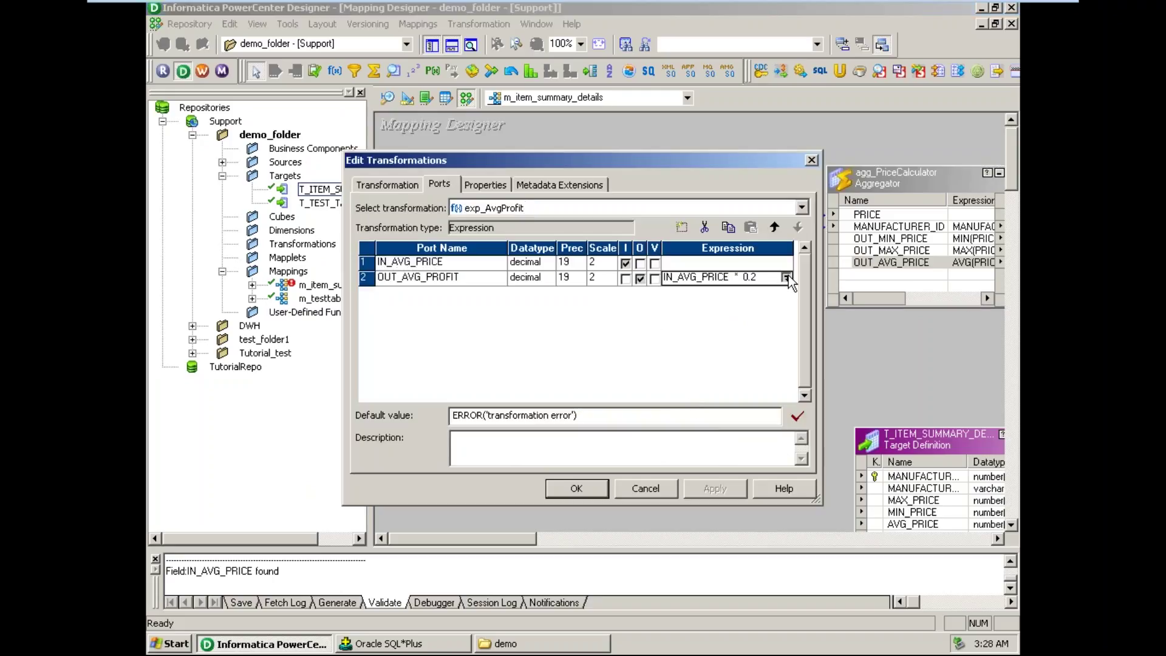
{"action": "left_click", "coordinate": [789, 277]}
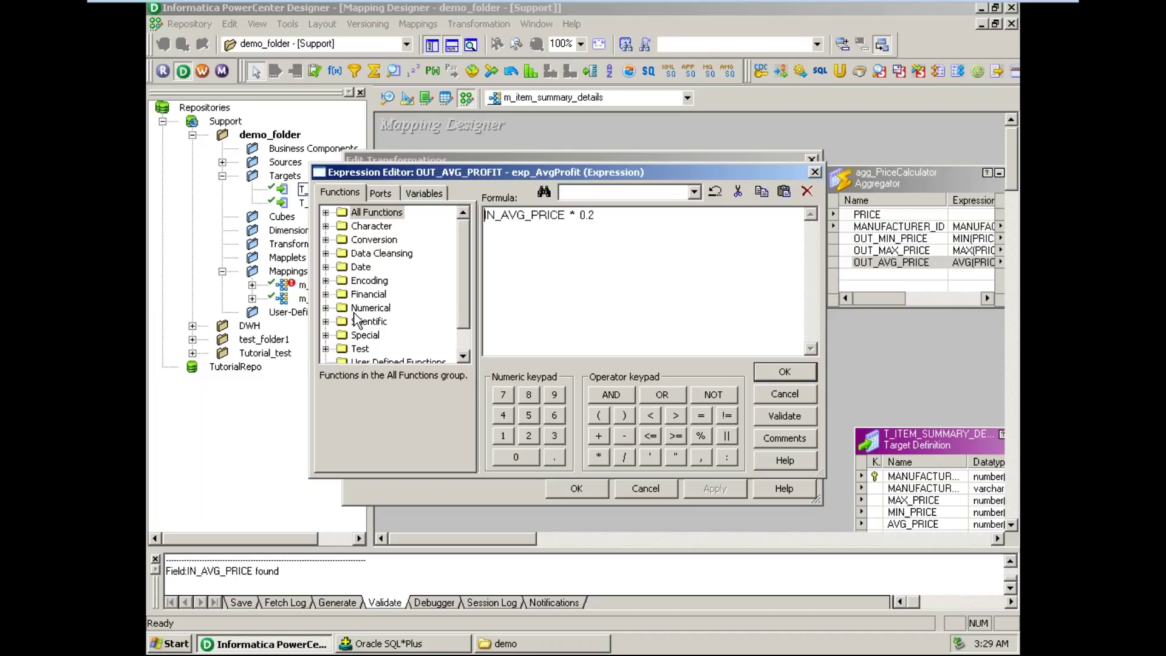
{"action": "left_click_drag", "start_coordinate": [607, 216], "coordinate": [480, 216]}
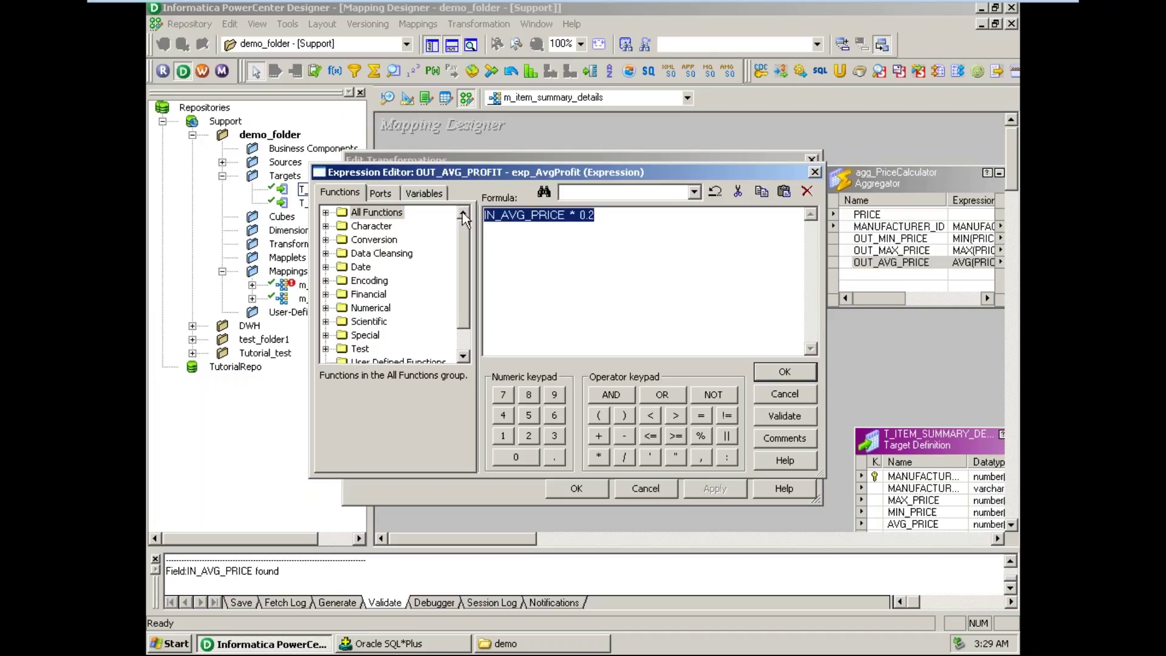
{"action": "left_click", "coordinate": [806, 398]}
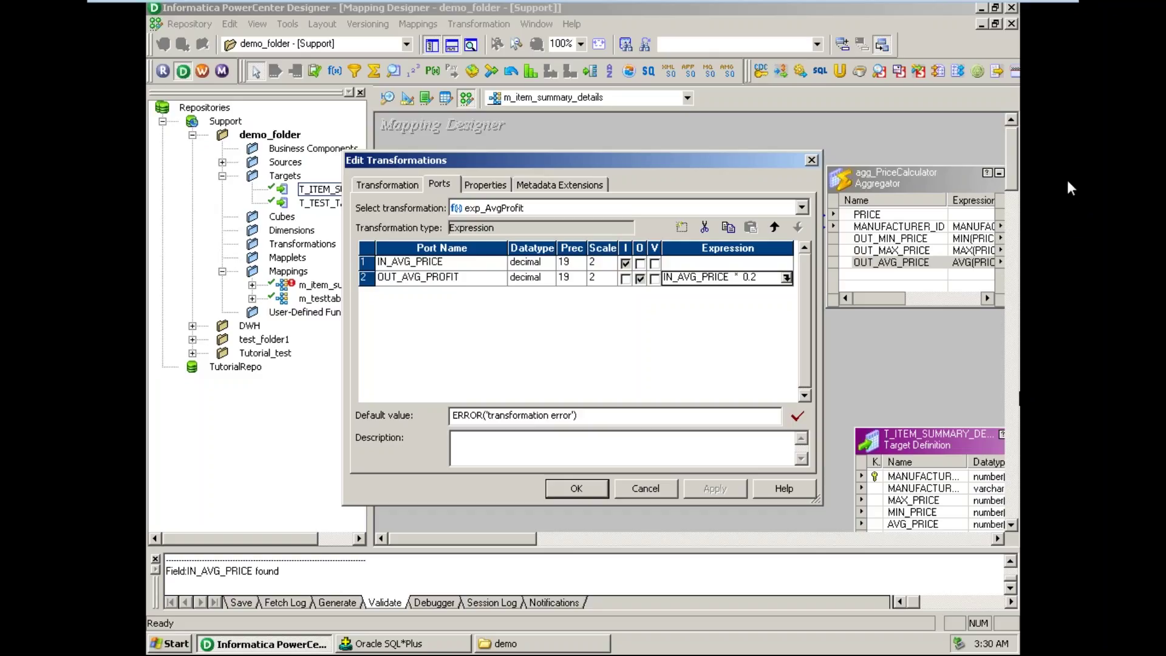
{"action": "left_click", "coordinate": [852, 385]}
- Confirm exp_AvgProfit's settings and link agg_PriceCalculator's OUT_AVG_PRICE to exp_AvgProfit's IN_AVG_PRICE
{"action": "left_click", "coordinate": [578, 493]}
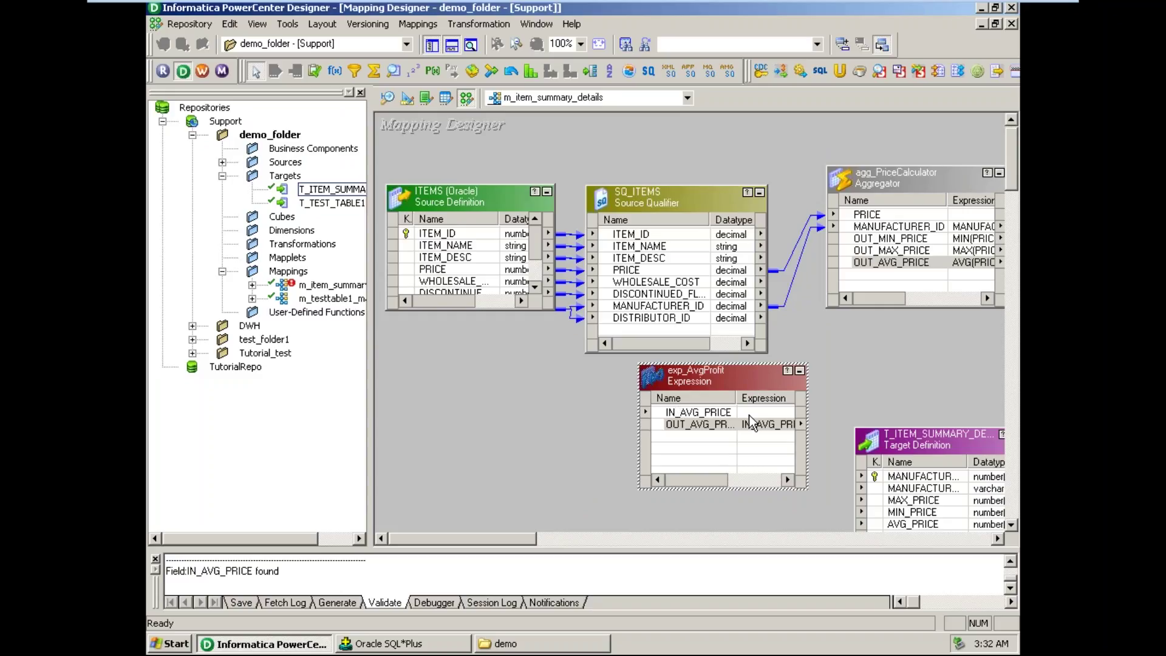
{"action": "left_click", "coordinate": [704, 414]}
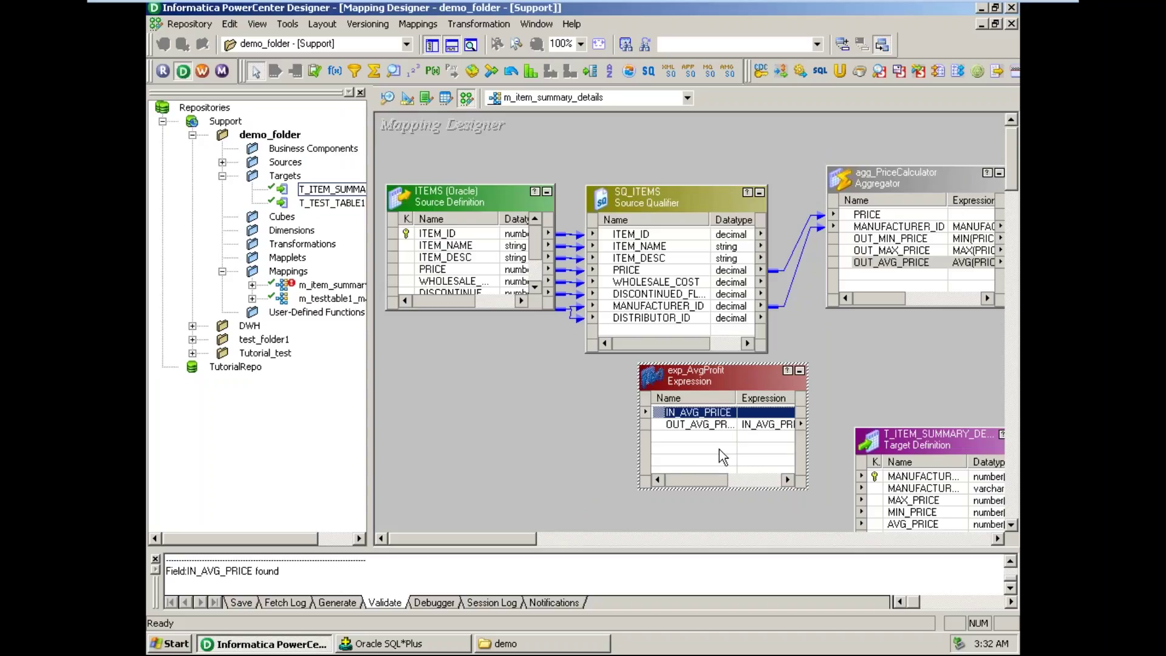
{"action": "left_click", "coordinate": [899, 264]}
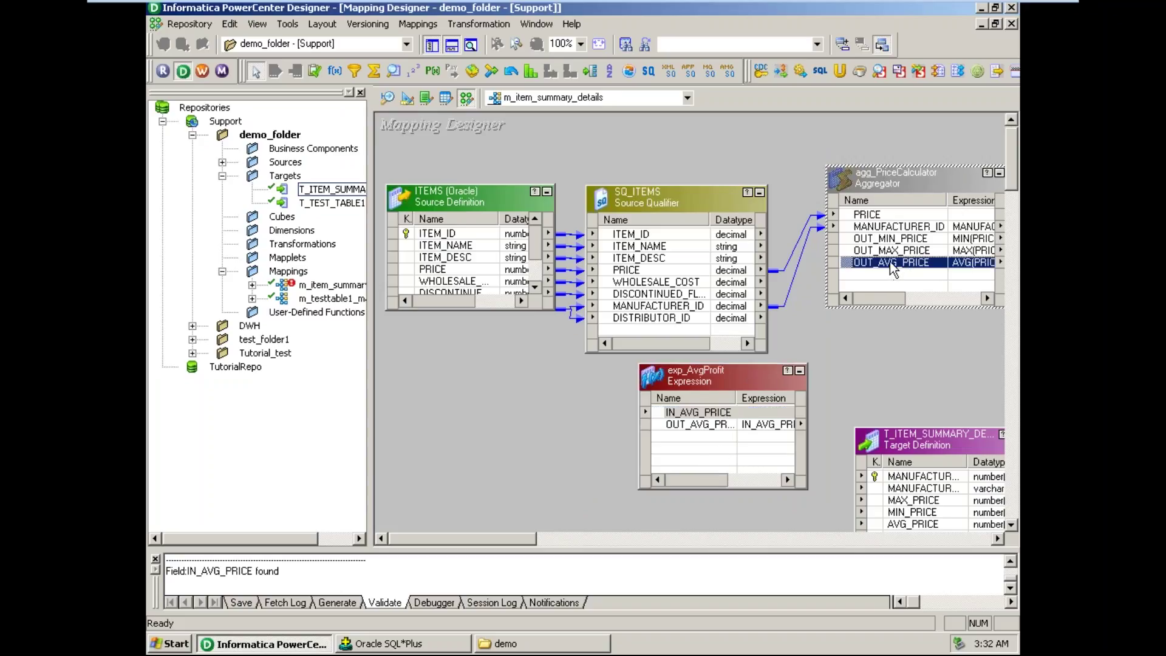
{"action": "left_click_drag", "start_coordinate": [893, 271], "coordinate": [719, 415]}
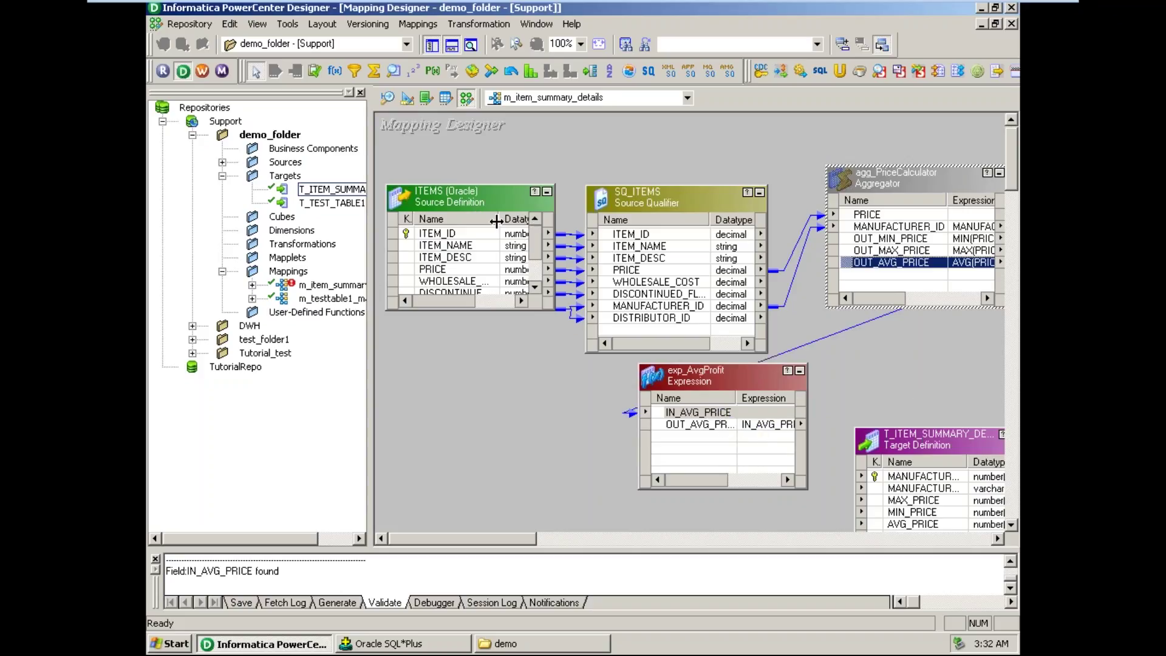
- Narrow the ITEMS and SQ_ITEMS boxes and move agg_PriceCalculator beside SQ_ITEMS
{"action": "left_click", "coordinate": [485, 220]}
{"action": "left_click_drag", "start_coordinate": [485, 220], "coordinate": [473, 220]}
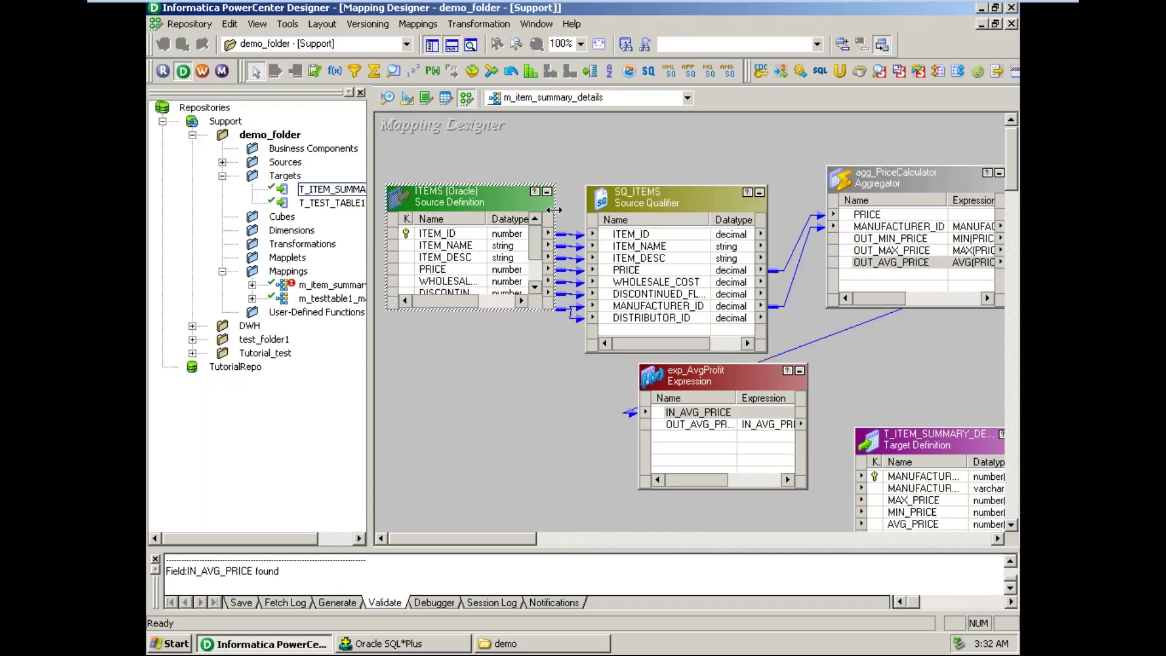
{"action": "left_click_drag", "start_coordinate": [553, 206], "coordinate": [532, 206]}
{"action": "left_click_drag", "start_coordinate": [682, 200], "coordinate": [658, 198]}
{"action": "left_click_drag", "start_coordinate": [743, 204], "coordinate": [736, 203]}
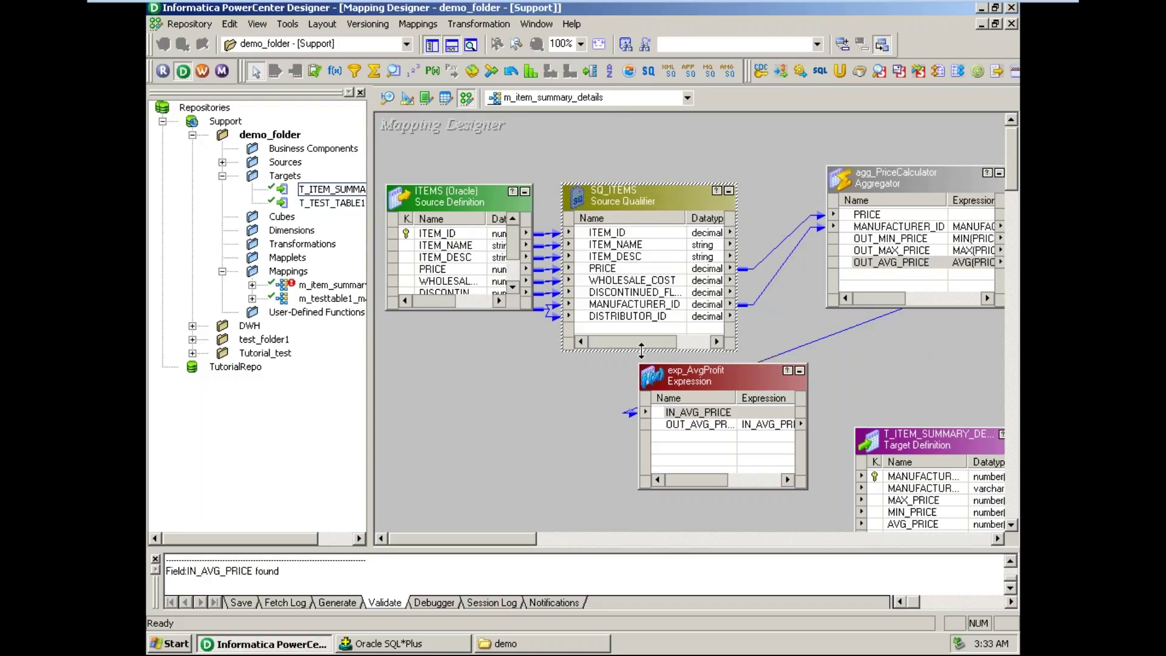
{"action": "left_click_drag", "start_coordinate": [645, 351], "coordinate": [645, 343]}
{"action": "left_click_drag", "start_coordinate": [932, 182], "coordinate": [870, 203]}
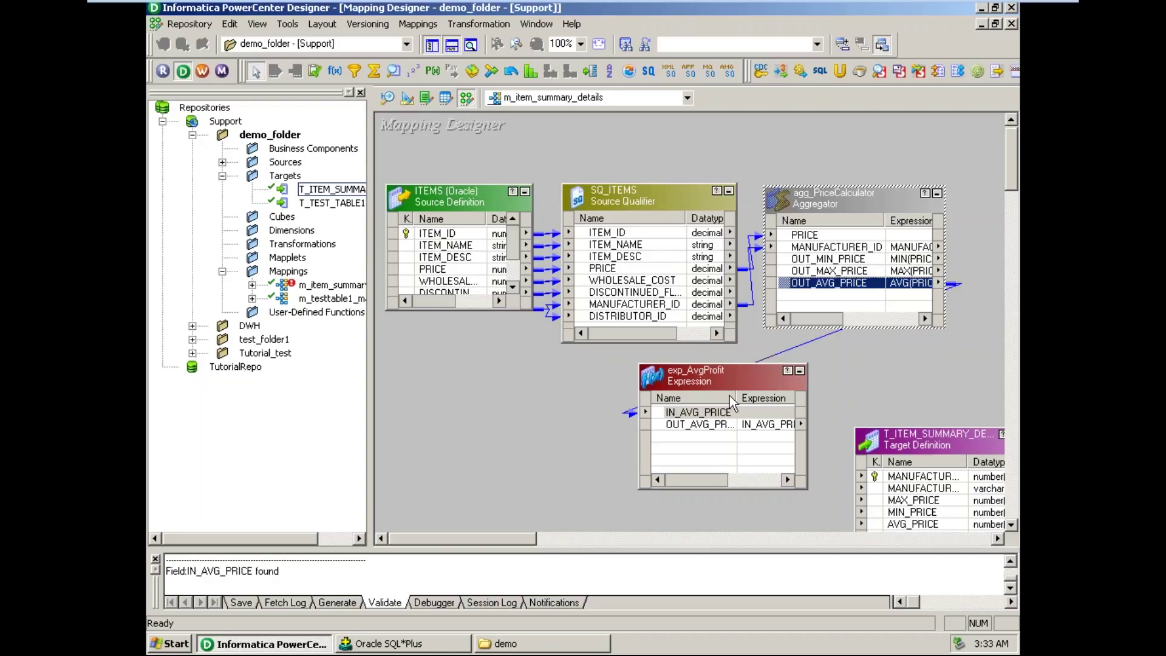
- Widen the mapping canvas, move exp_AvgProfit to the upper right, and switch to the day8 notes
{"action": "left_click_drag", "start_coordinate": [729, 387], "coordinate": [933, 275]}
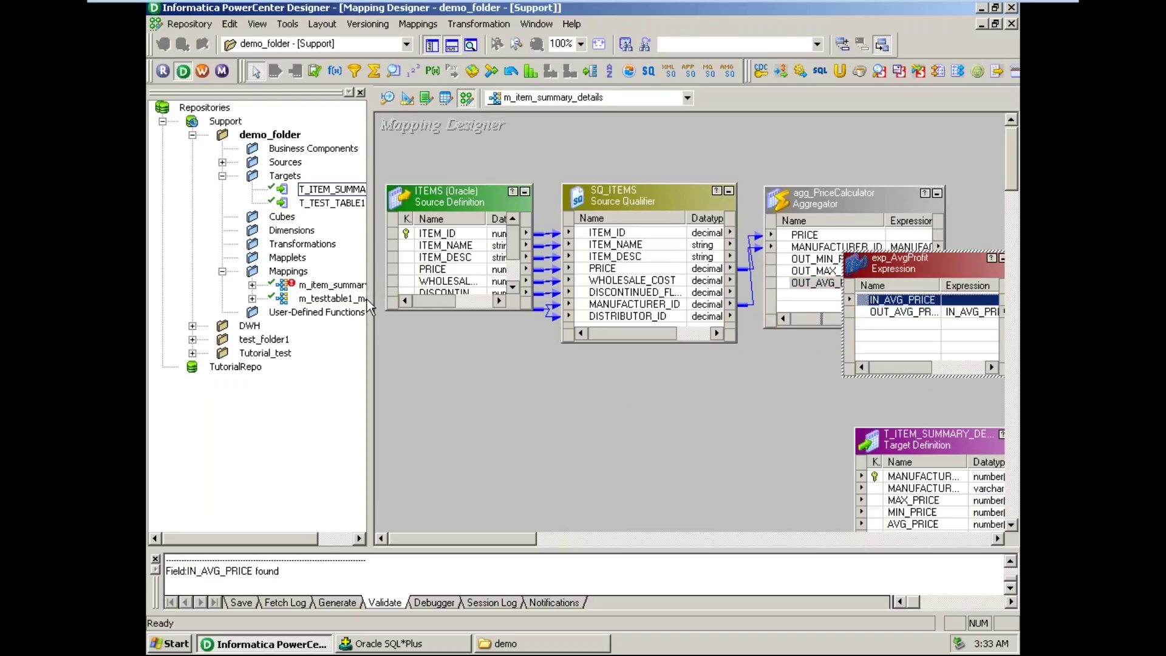
{"action": "left_click_drag", "start_coordinate": [371, 294], "coordinate": [181, 294]}
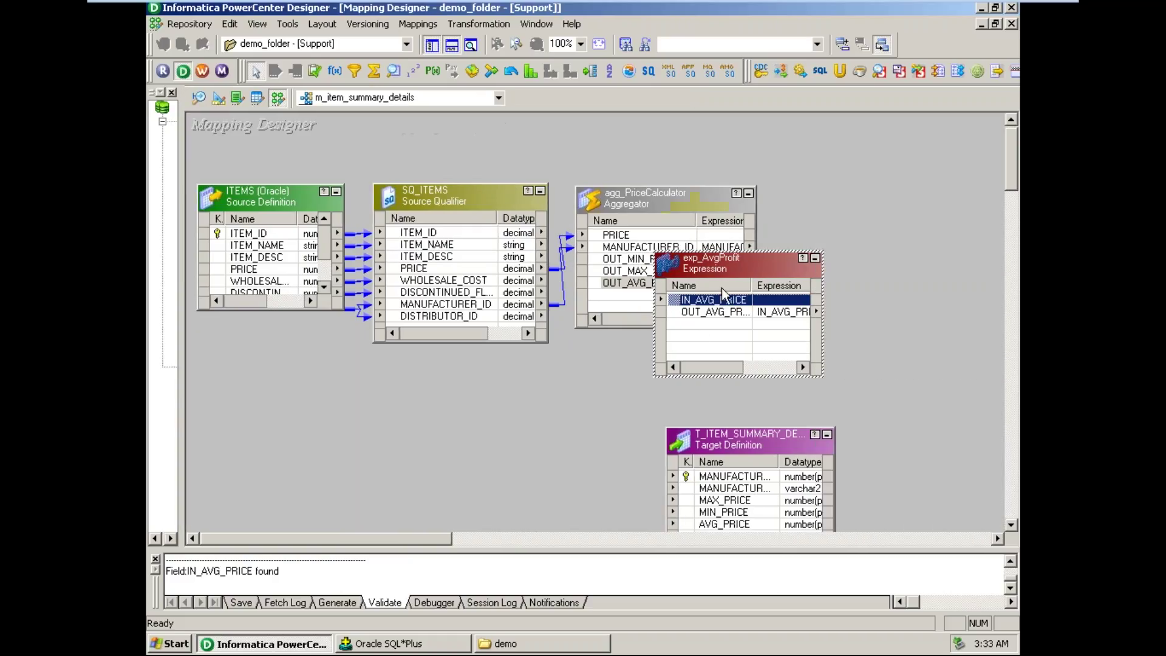
{"action": "left_click_drag", "start_coordinate": [723, 267], "coordinate": [874, 198]}
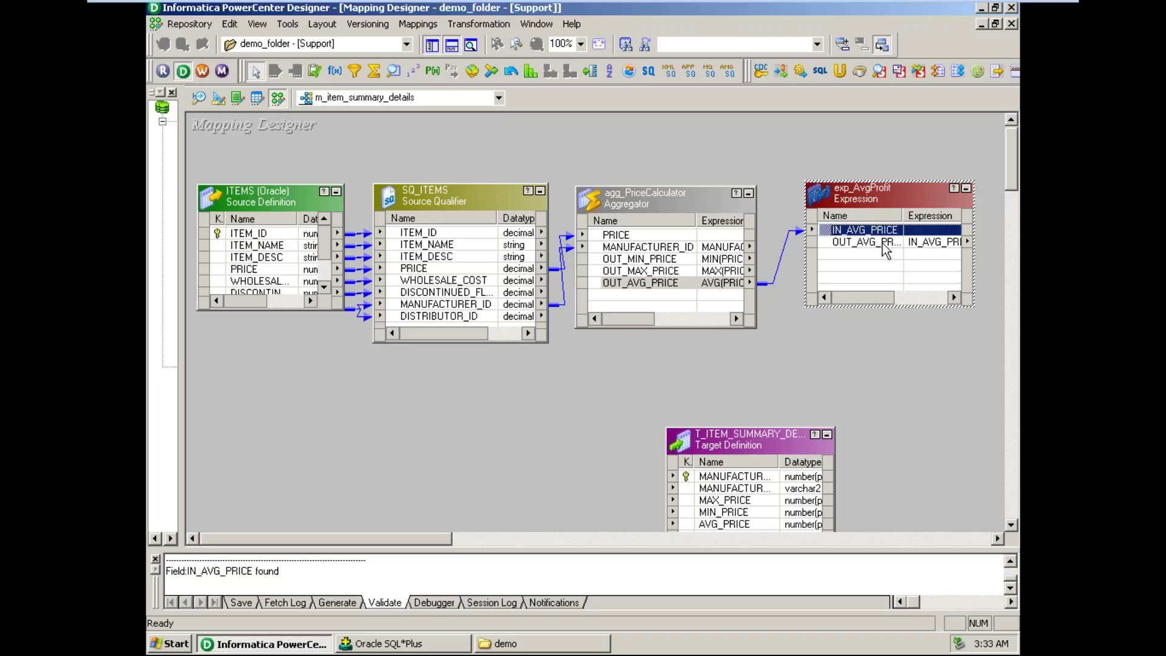
{"action": "left_click", "coordinate": [1012, 10]}
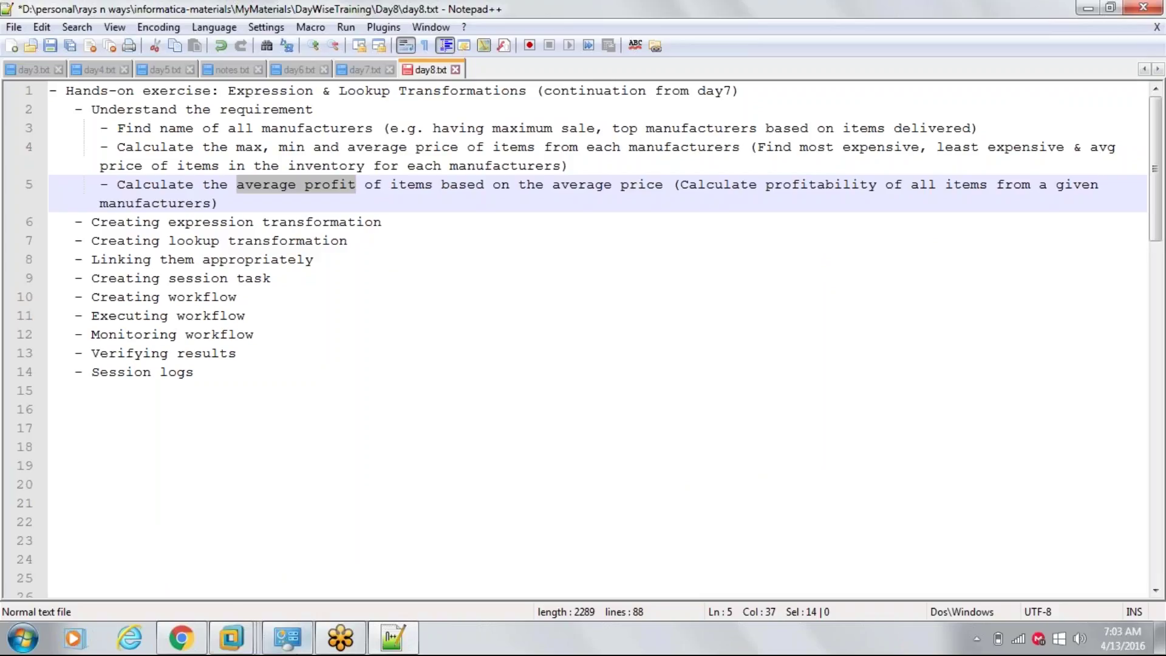
- Return to the Informatica-9.1 VM and move the target definition to the lower right
{"action": "mouse_move", "coordinate": [231, 638]}
{"action": "left_click", "coordinate": [290, 547]}
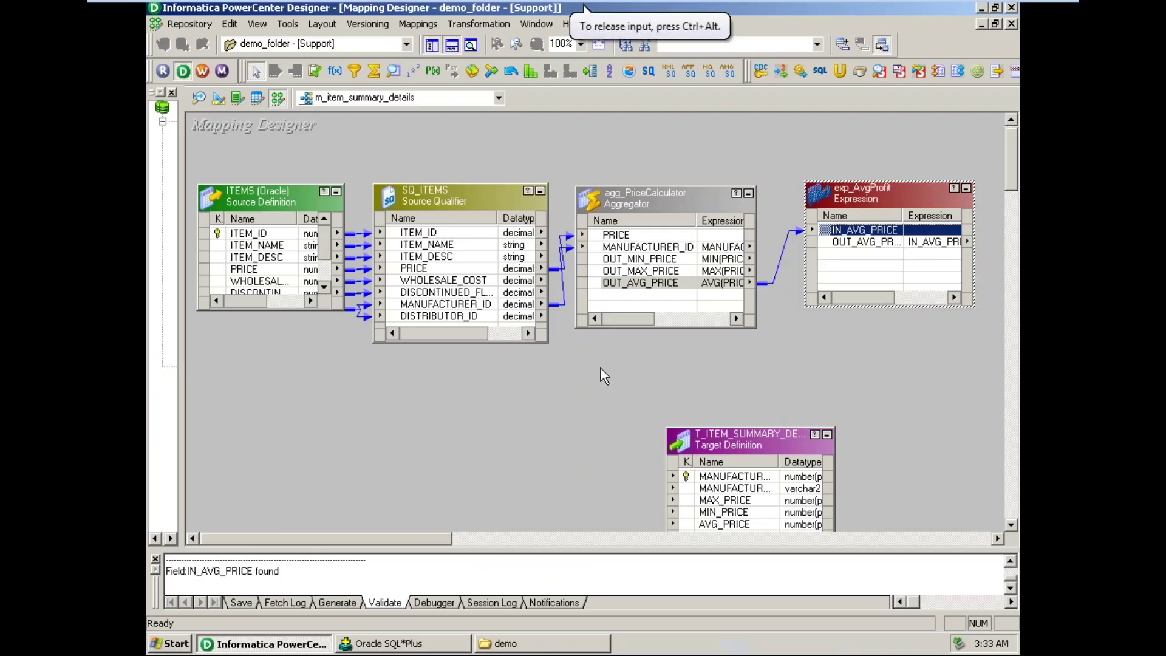
{"action": "left_click_drag", "start_coordinate": [781, 443], "coordinate": [934, 395]}
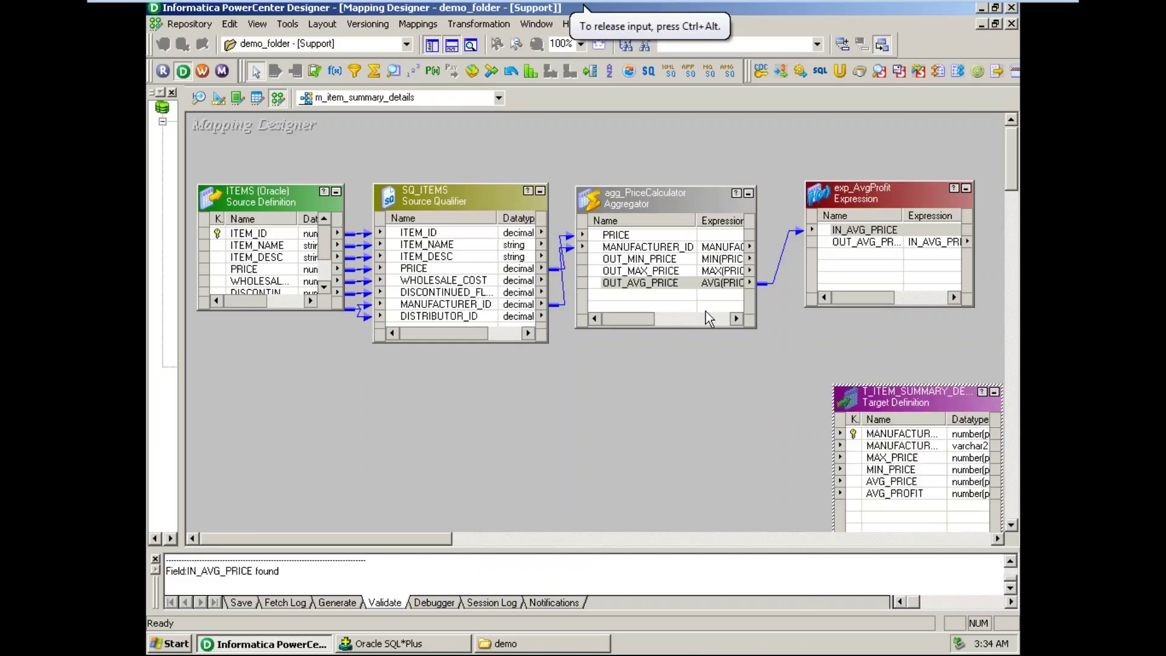
- Link the min, max and average prices to the target, the expression output to AVG_PROFIT, and select the manufacturer ports
{"action": "left_click", "coordinate": [656, 260]}
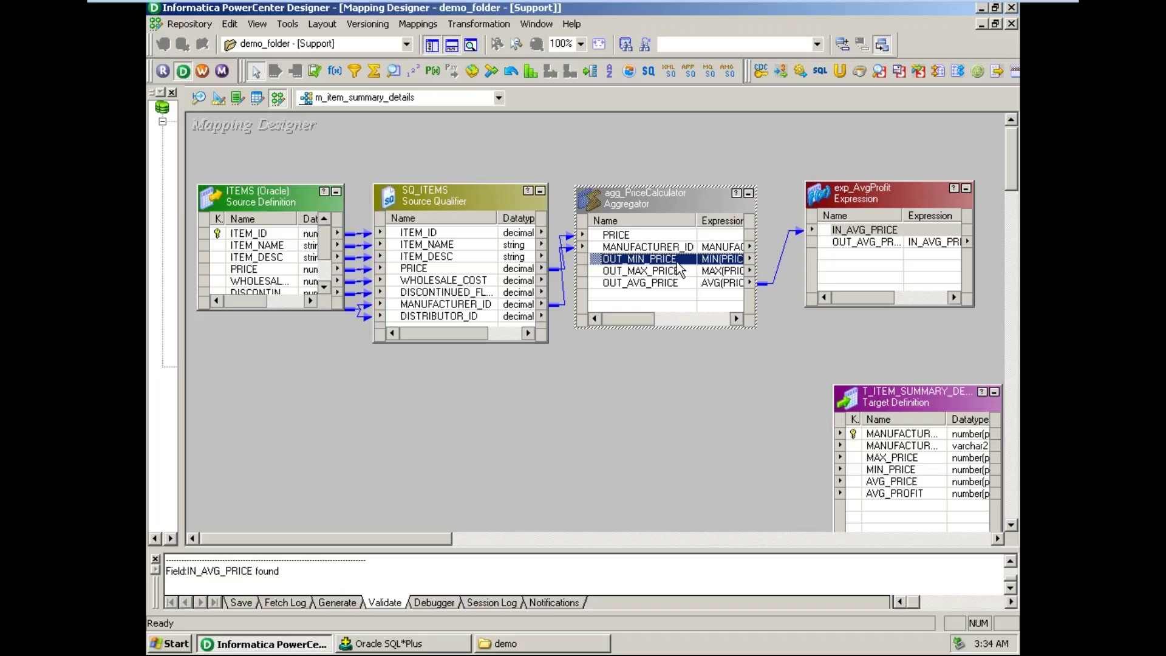
{"action": "left_click_drag", "start_coordinate": [677, 262], "coordinate": [893, 472]}
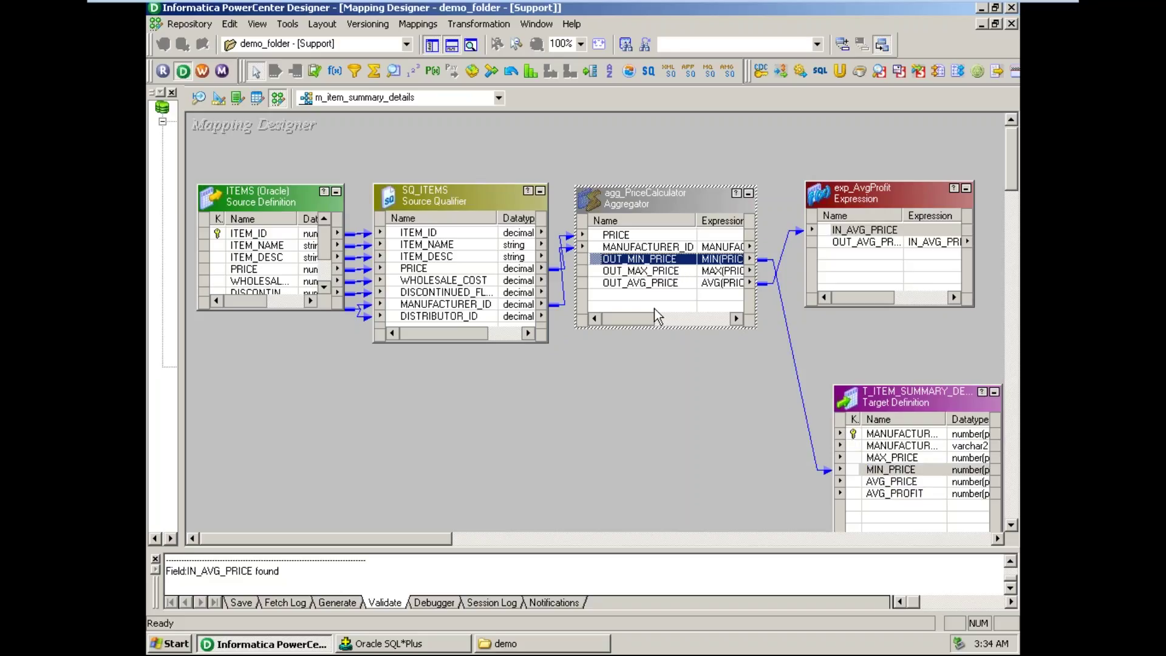
{"action": "left_click_drag", "start_coordinate": [661, 275], "coordinate": [876, 459]}
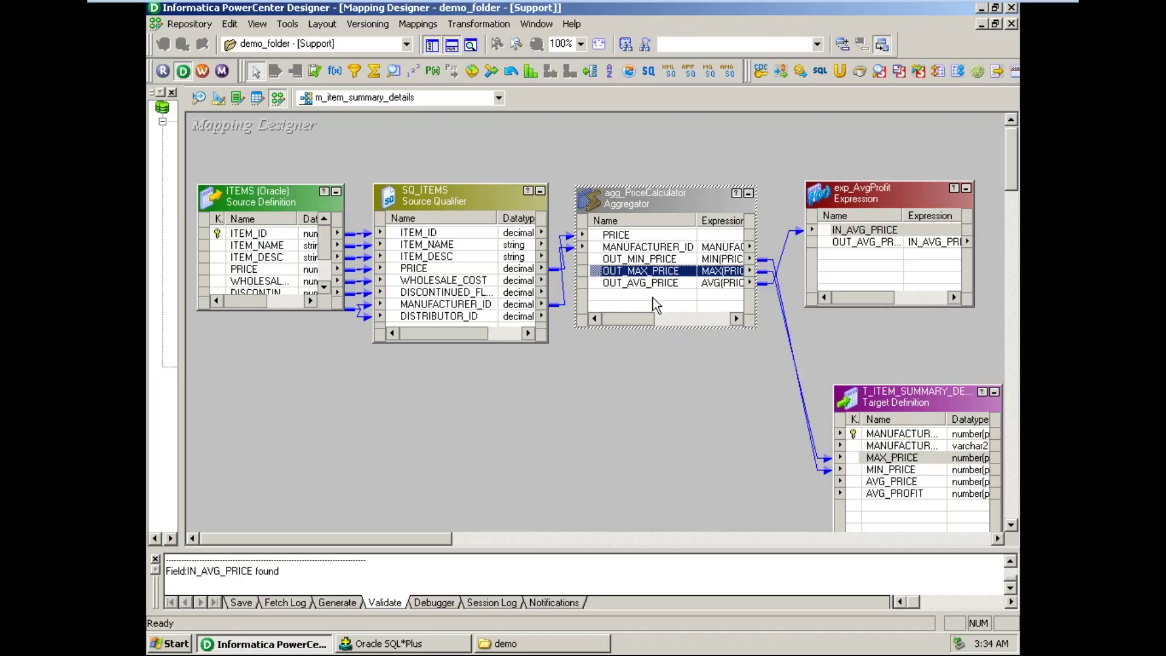
{"action": "left_click_drag", "start_coordinate": [654, 284], "coordinate": [879, 484]}
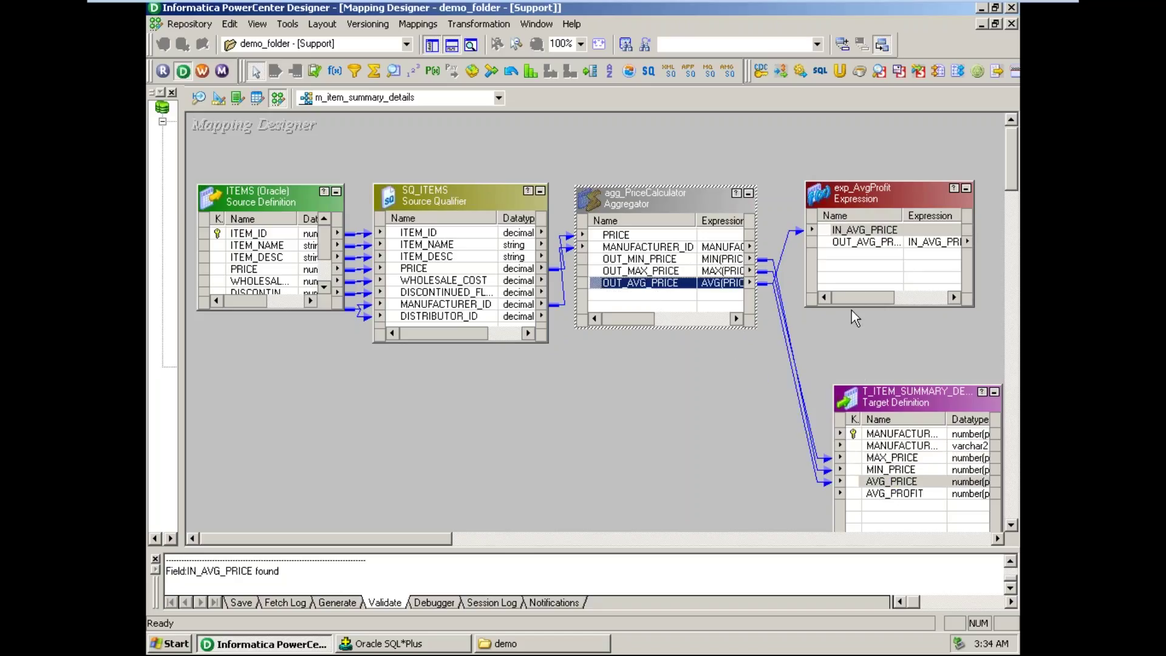
{"action": "left_click", "coordinate": [868, 244]}
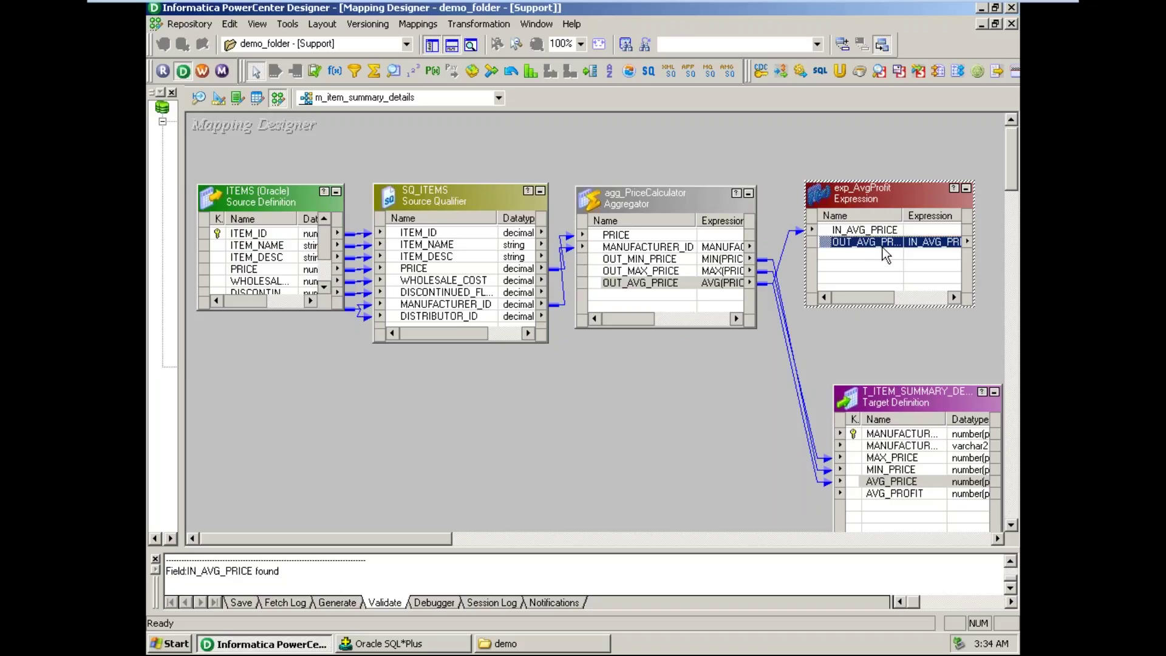
{"action": "left_click_drag", "start_coordinate": [875, 246], "coordinate": [895, 497]}
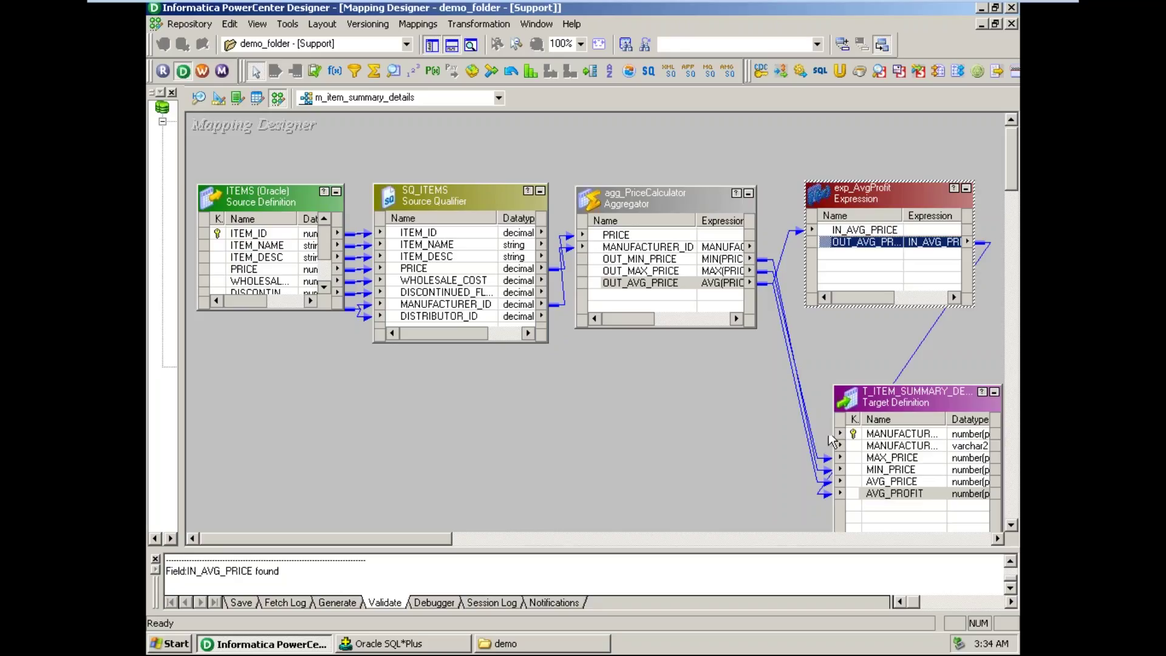
{"action": "left_click", "coordinate": [651, 249]}
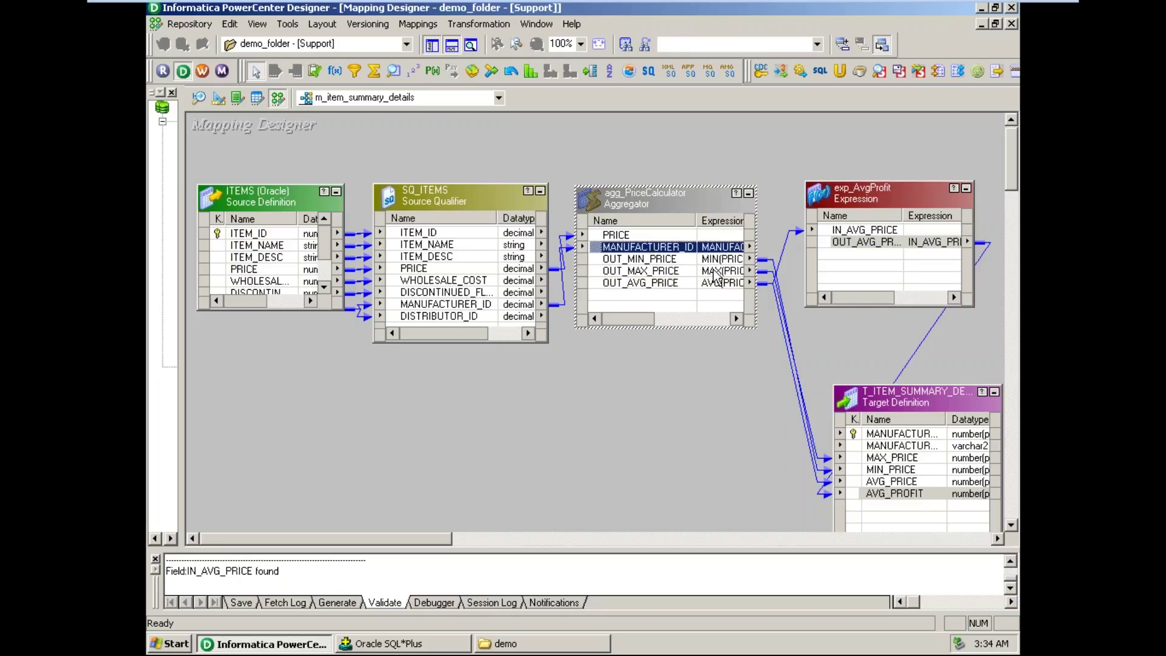
{"action": "left_click", "coordinate": [933, 435]}
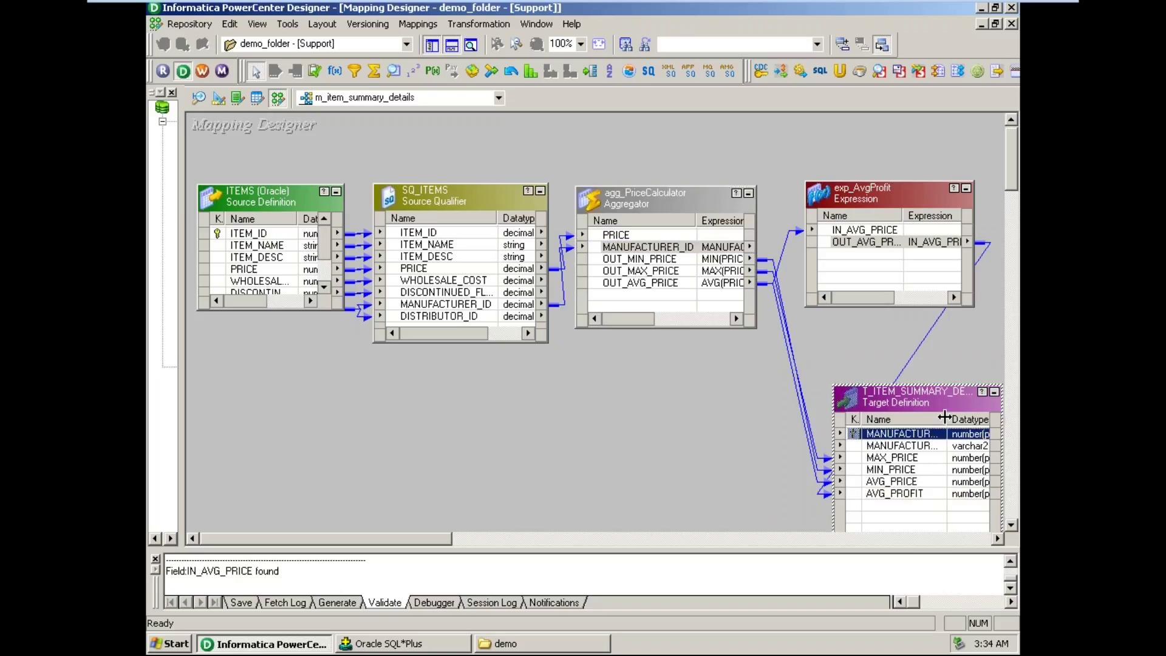
- Widen the target's Name column and stretch the ITEMS source to show all eight ports
{"action": "left_click_drag", "start_coordinate": [945, 418], "coordinate": [966, 417]}
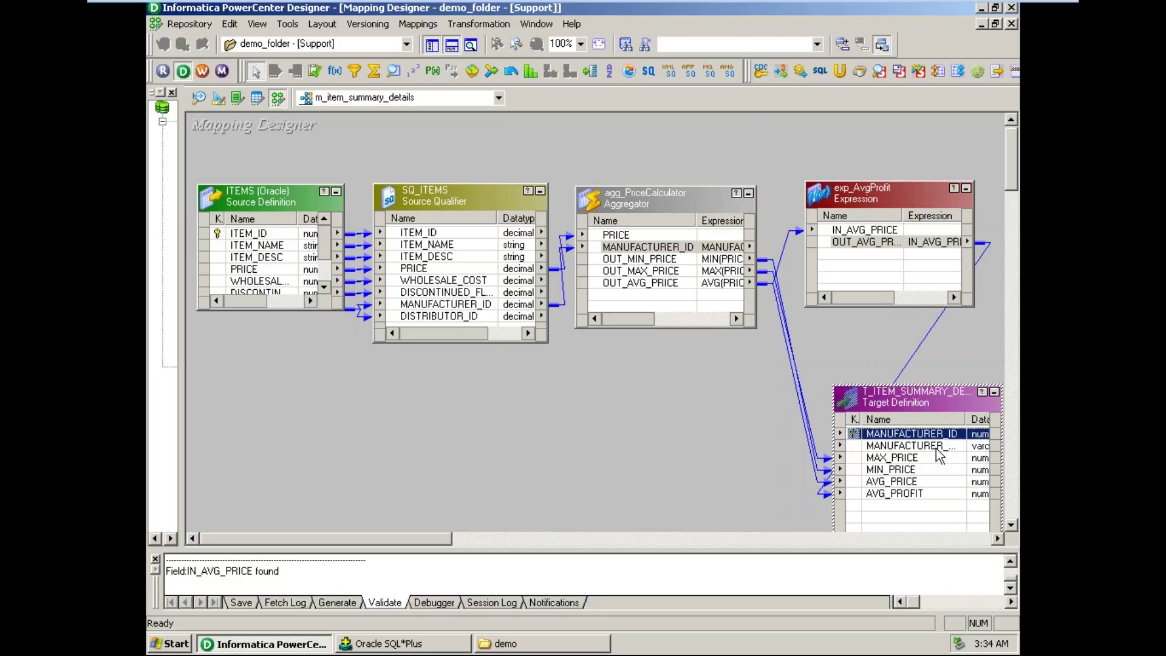
{"action": "left_click", "coordinate": [937, 450]}
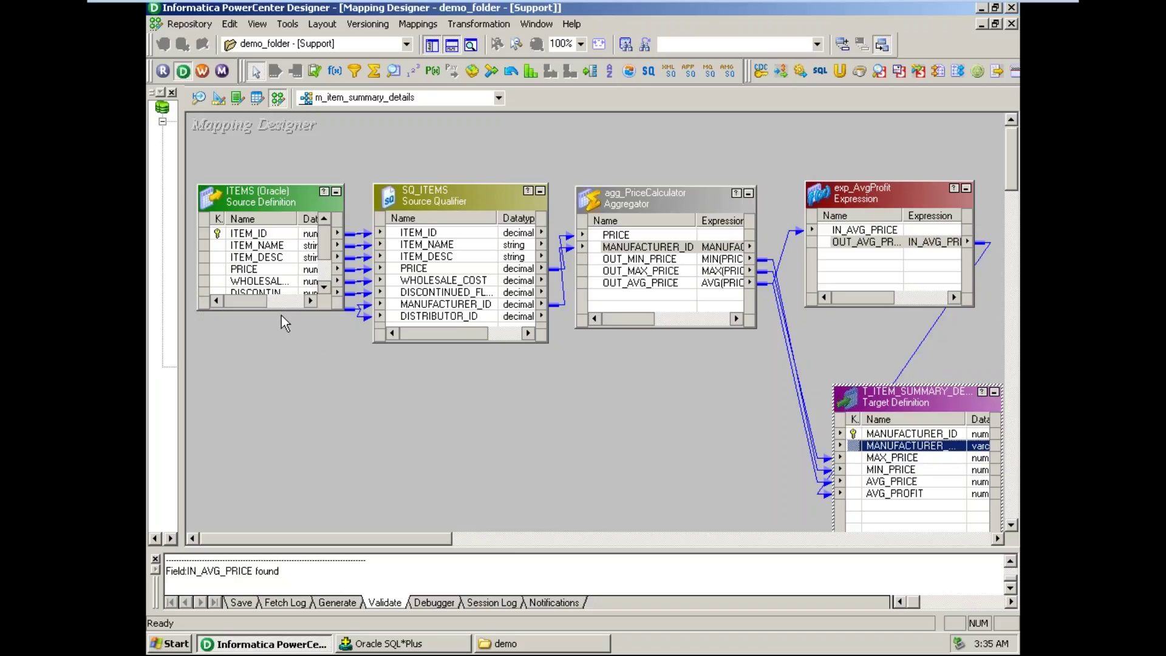
{"action": "left_click_drag", "start_coordinate": [280, 310], "coordinate": [276, 351]}
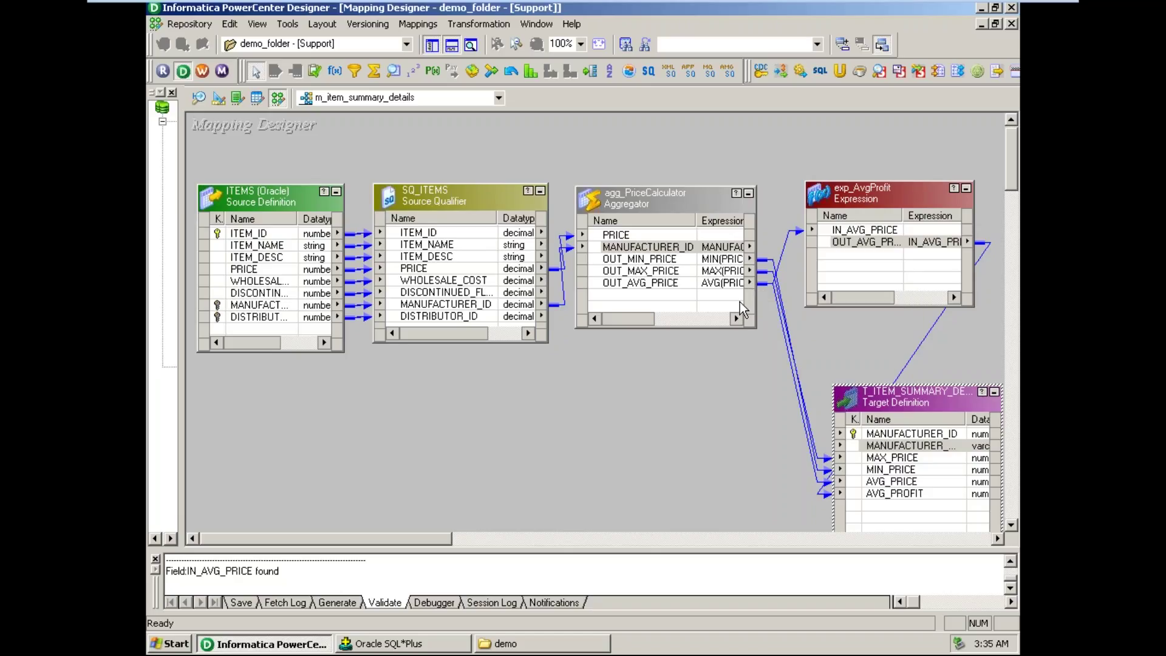
- Create a Lookup transformation named lkp_Manufacturer from Transformation > Create
{"action": "left_click", "coordinate": [472, 26]}
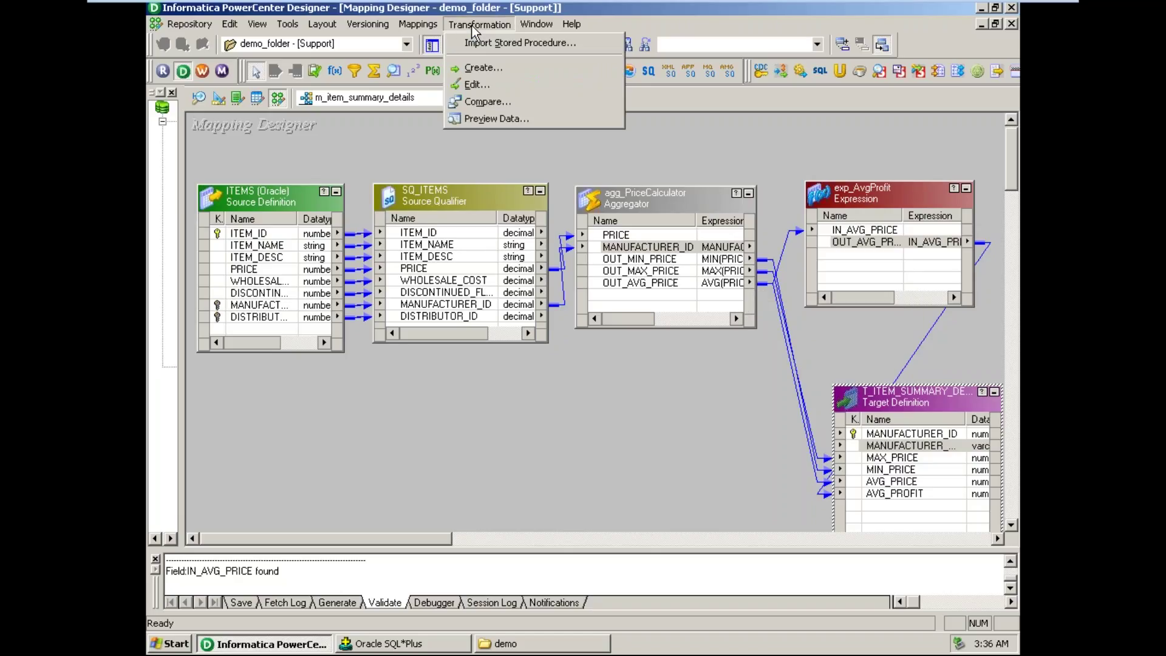
{"action": "left_click", "coordinate": [485, 71]}
{"action": "key", "text": "l"}
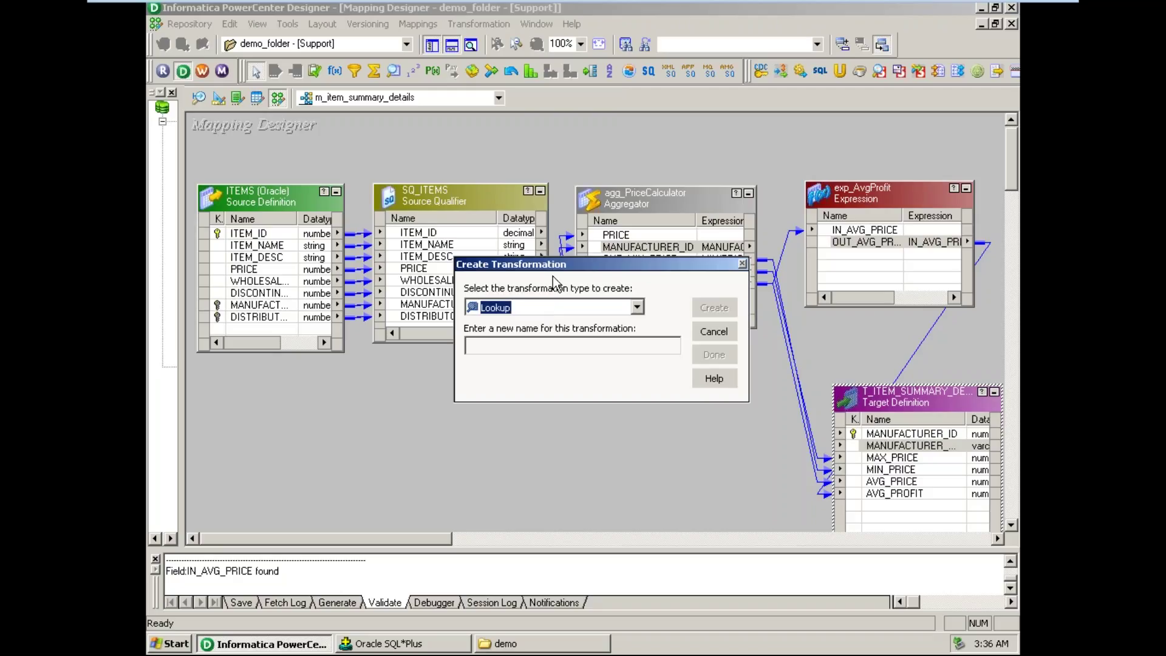
{"action": "left_click", "coordinate": [496, 351]}
{"action": "type", "text": "lkp"}
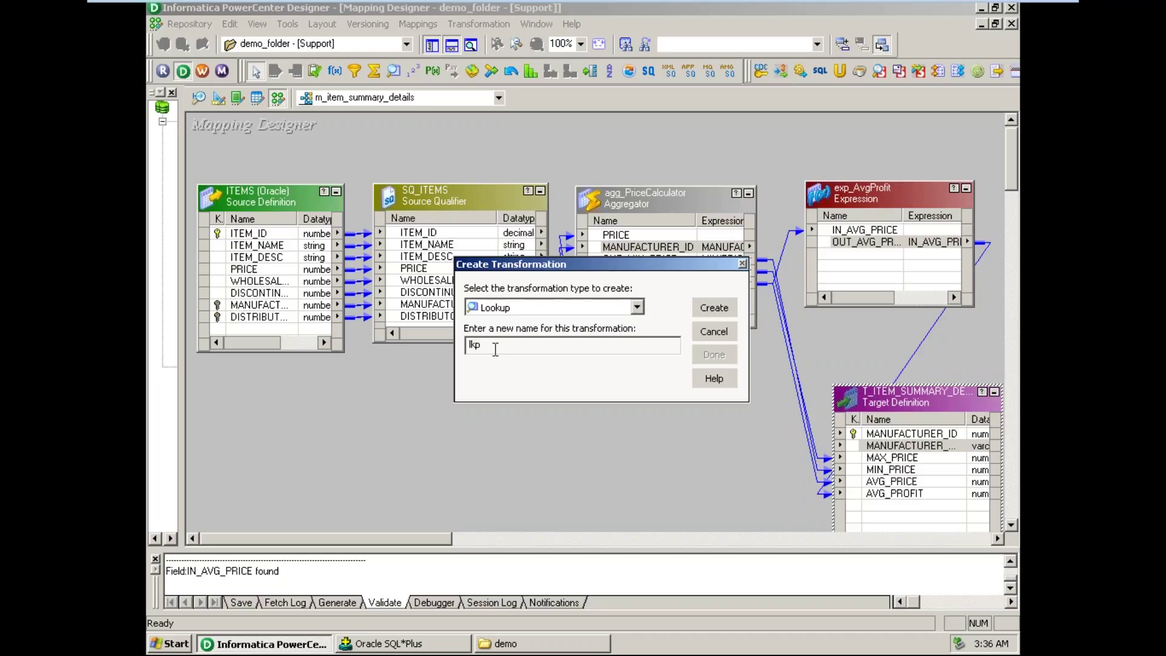
{"action": "type", "text": "_"}
{"action": "type", "text": "Manufacturer"}
{"action": "left_click", "coordinate": [726, 309]}
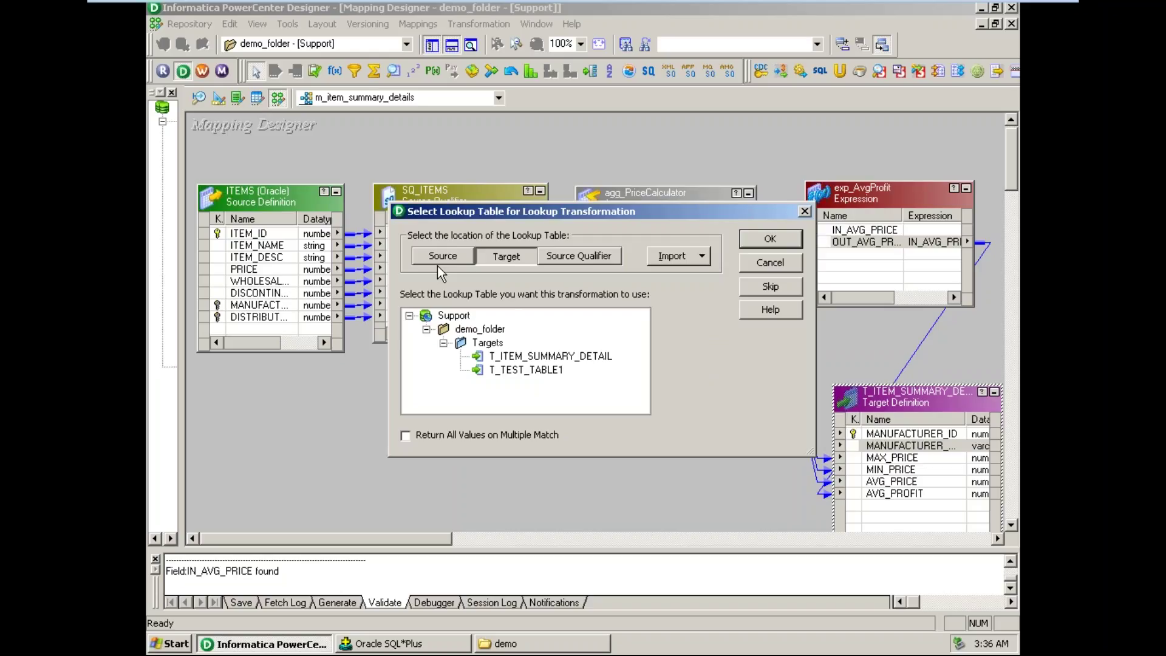
- List source tables in the lookup table chooser and select MANUFACTURERS
{"action": "left_click", "coordinate": [701, 258]}
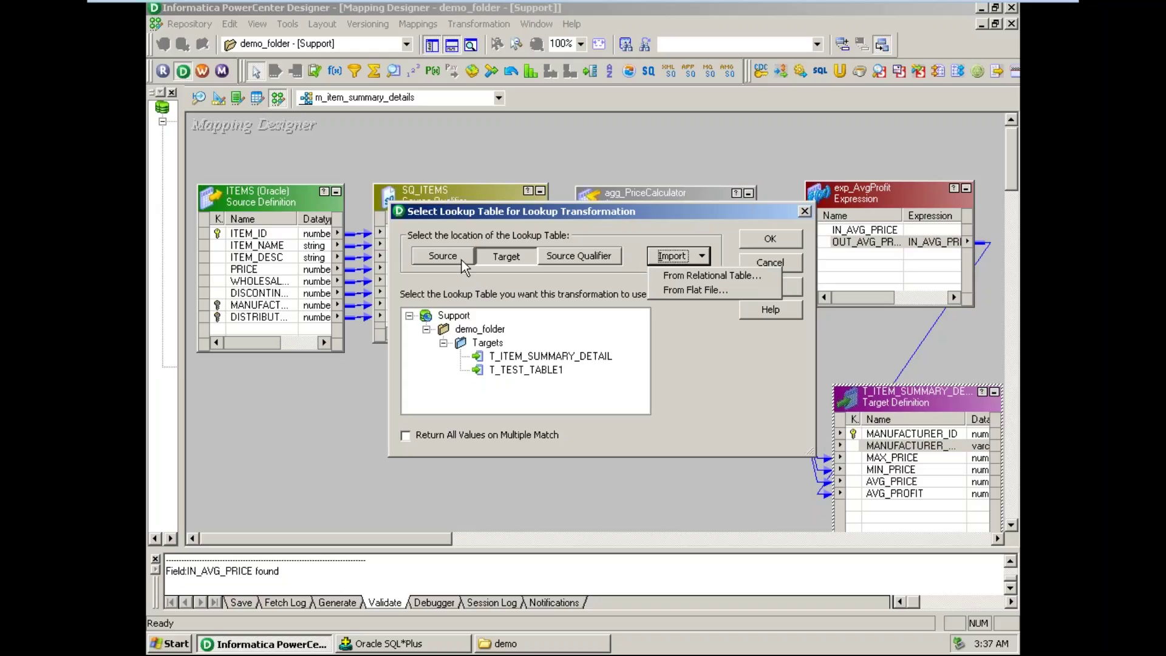
{"action": "left_click", "coordinate": [459, 255]}
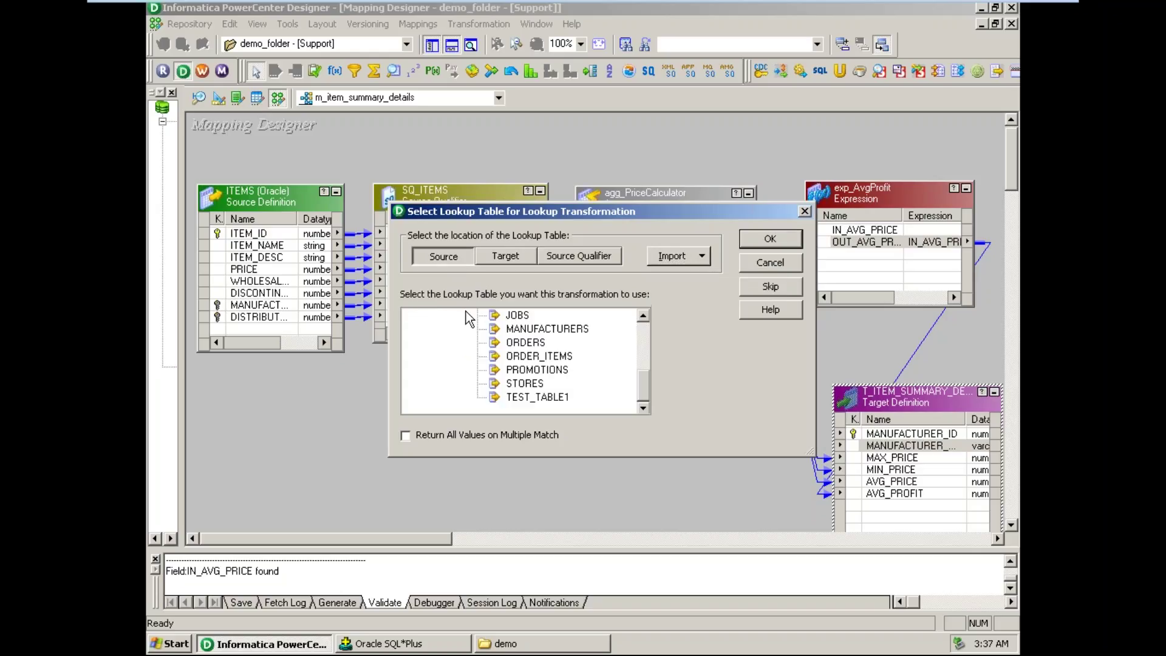
{"action": "left_click_drag", "start_coordinate": [647, 389], "coordinate": [651, 345]}
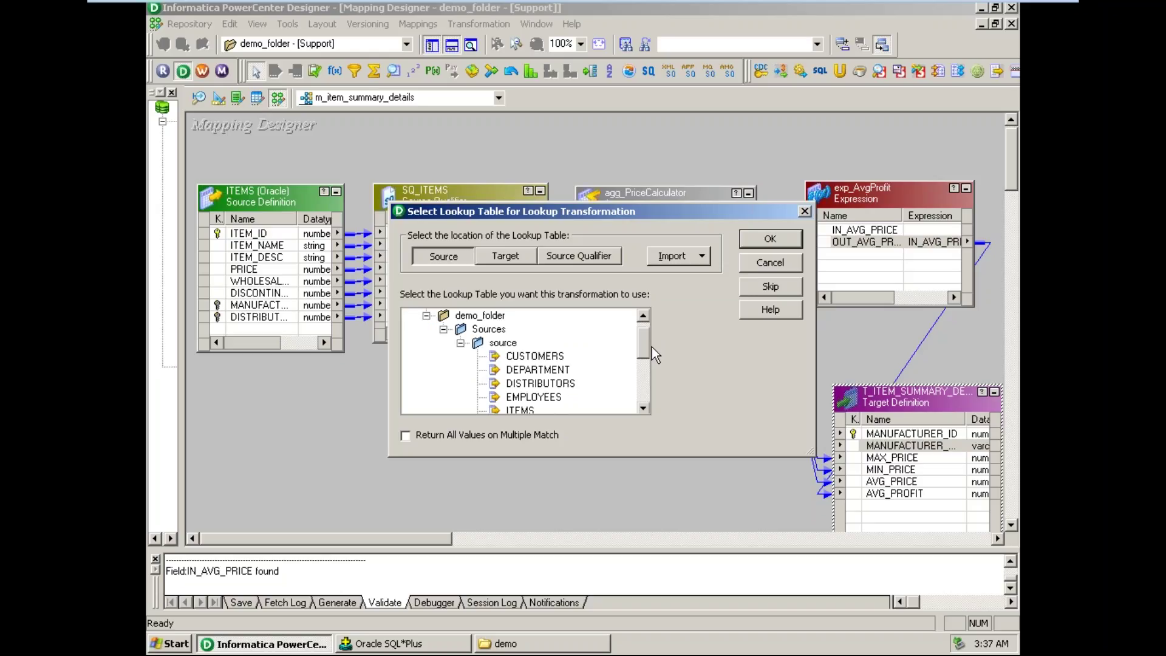
{"action": "left_click_drag", "start_coordinate": [651, 348], "coordinate": [647, 384]}
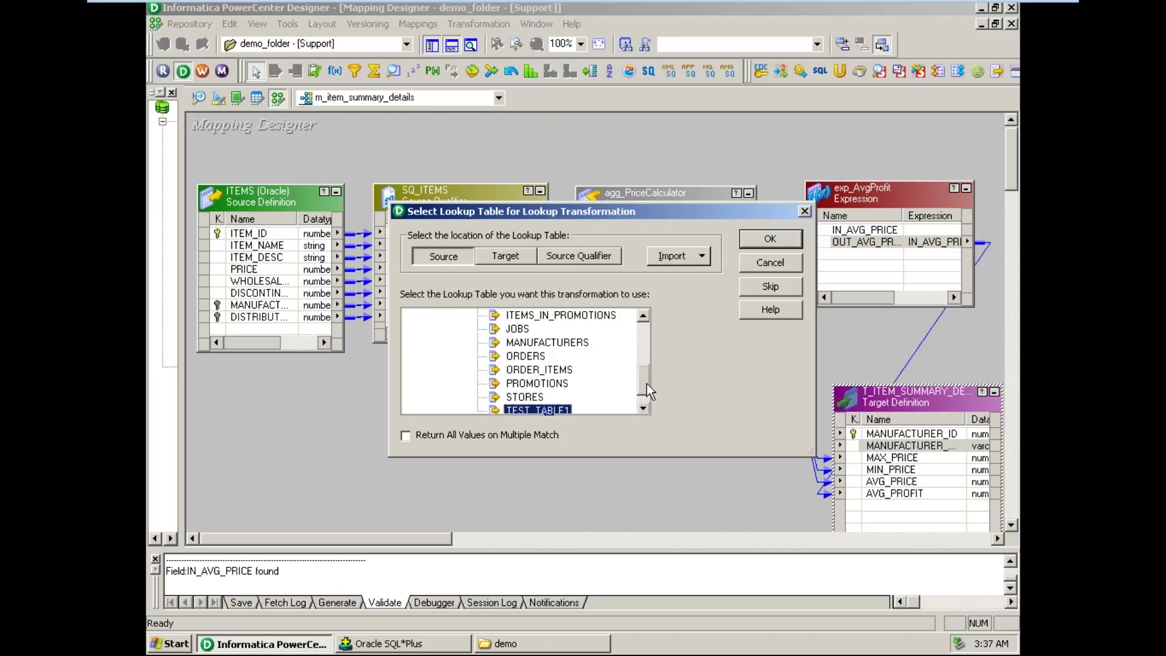
{"action": "left_click", "coordinate": [542, 343]}
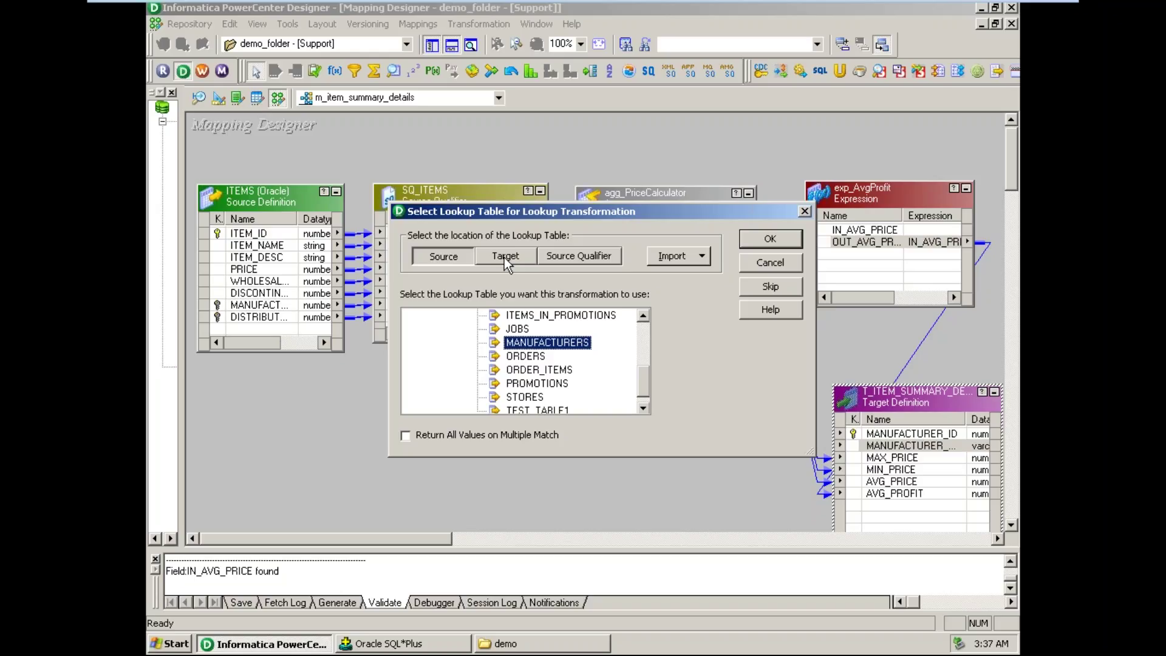
- Compare the target and source qualifier lists, then reselect MANUFACTURERS from the source tables
{"action": "left_click", "coordinate": [505, 258]}
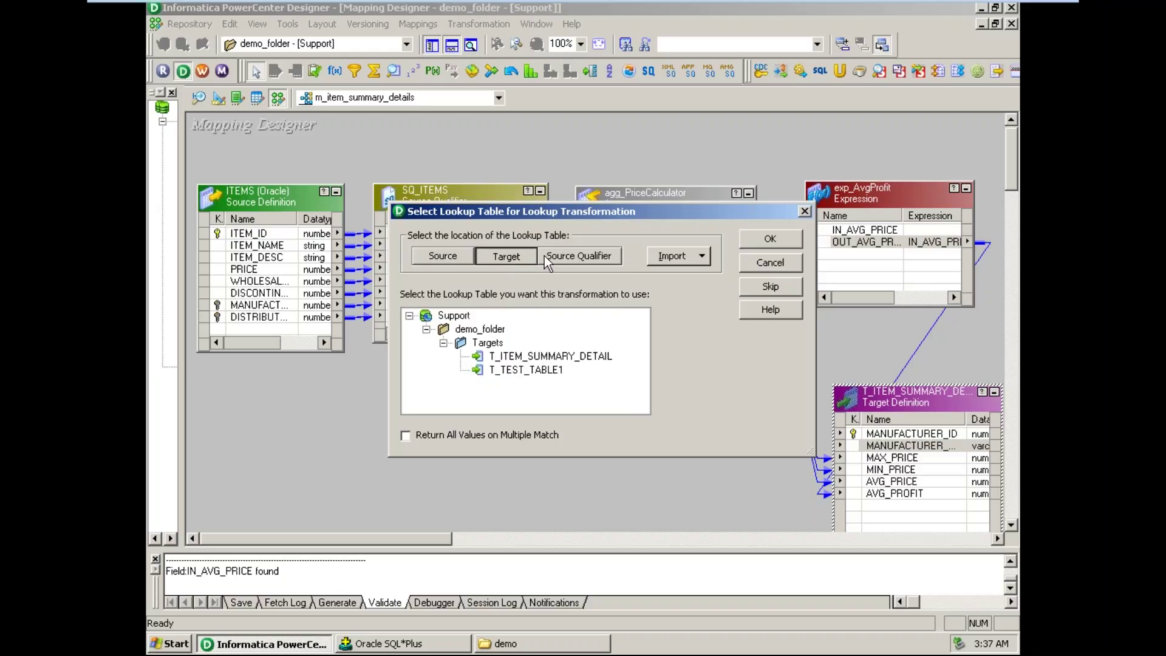
{"action": "left_click", "coordinate": [570, 256]}
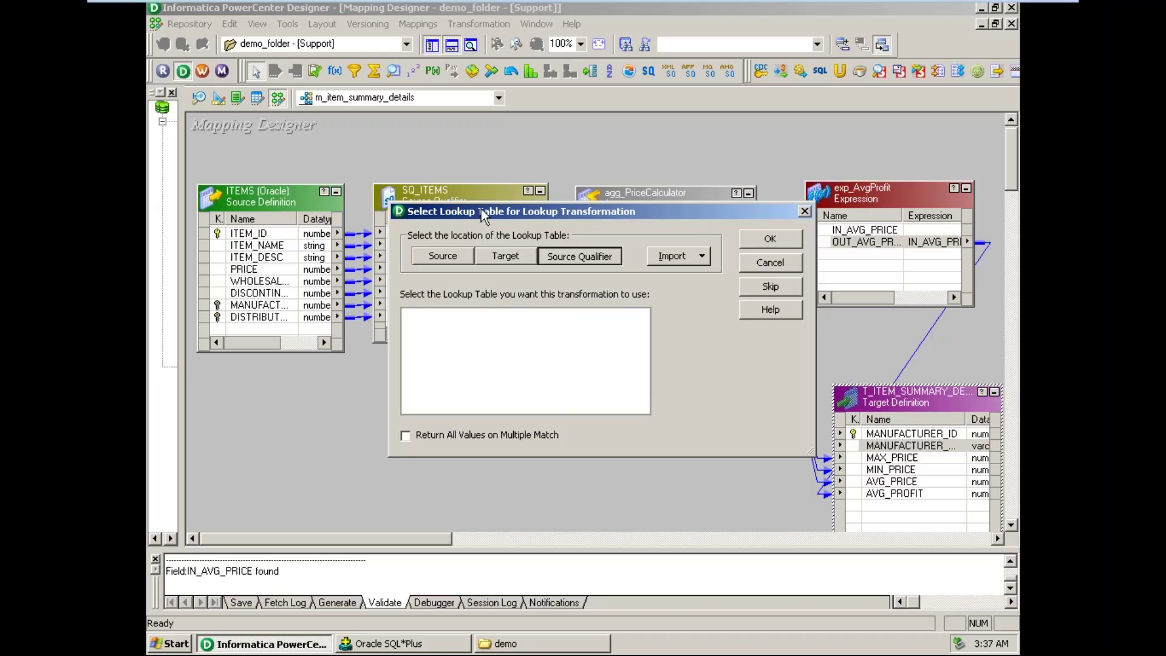
{"action": "left_click_drag", "start_coordinate": [483, 210], "coordinate": [506, 279]}
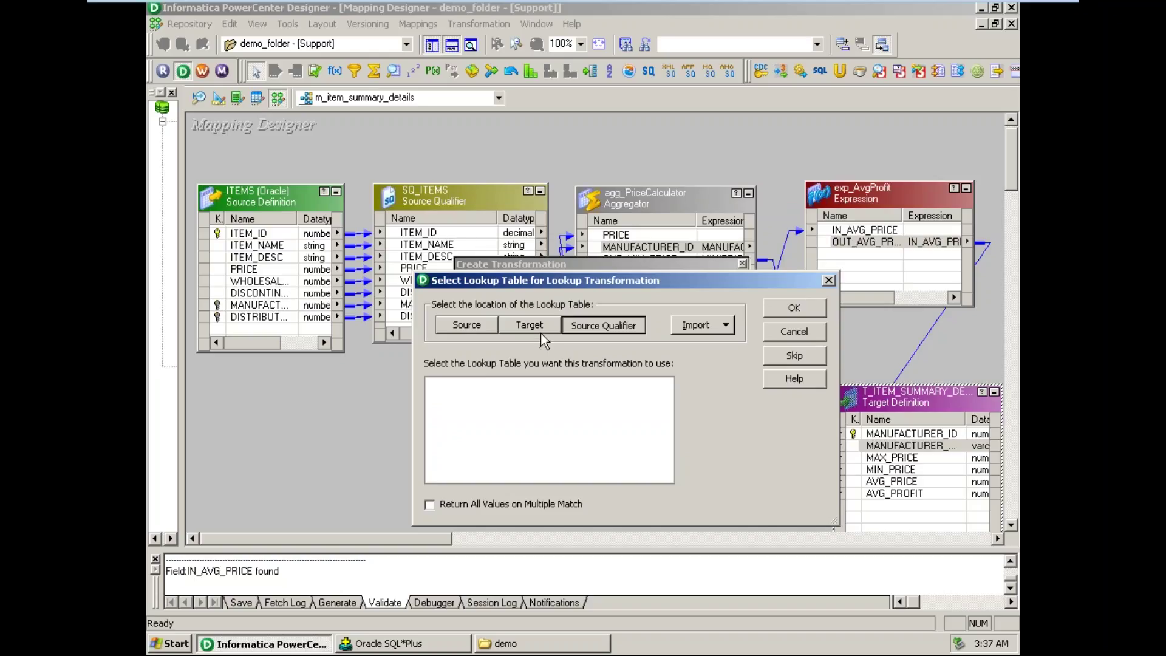
{"action": "left_click", "coordinate": [726, 325]}
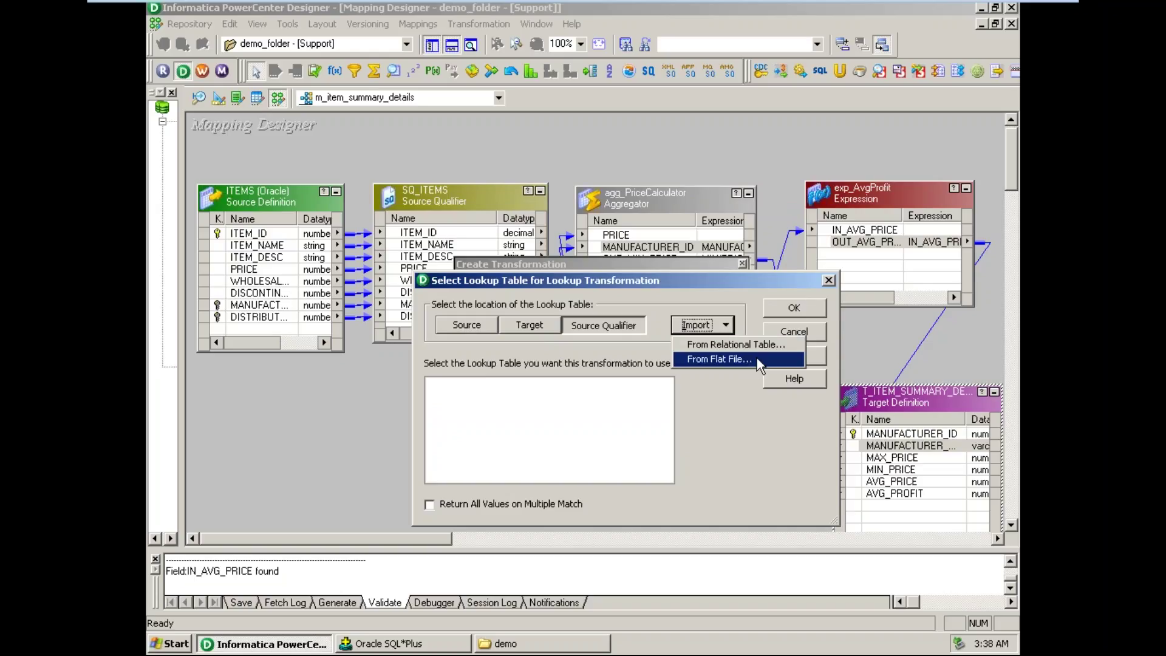
{"action": "left_click", "coordinate": [468, 326]}
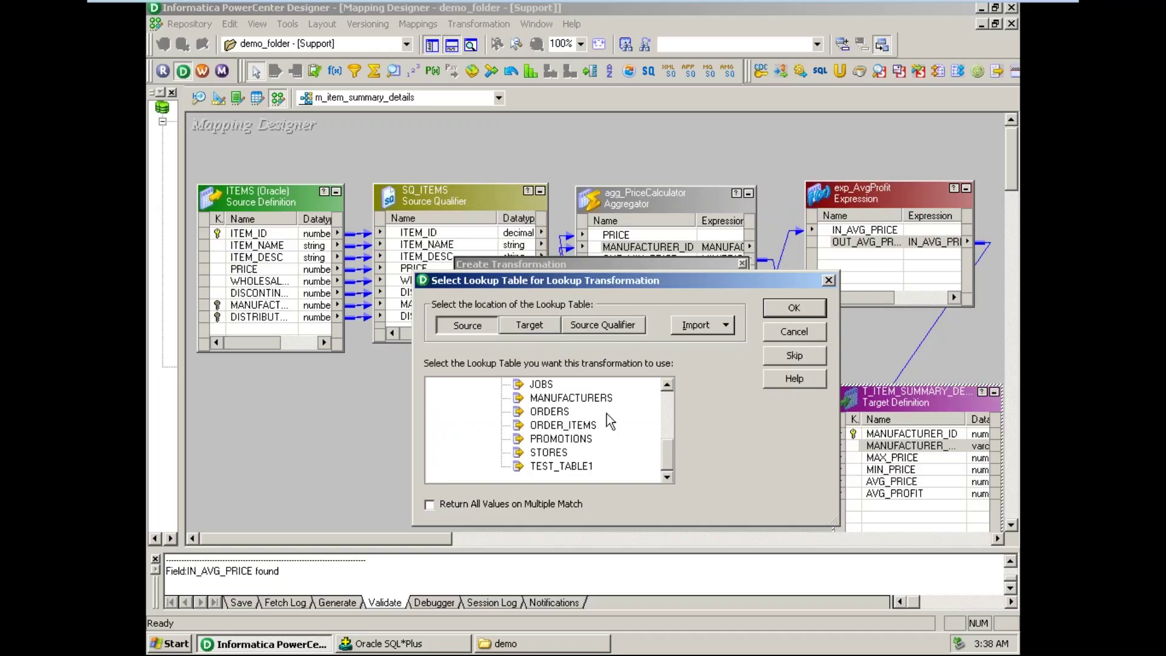
{"action": "left_click", "coordinate": [588, 399]}
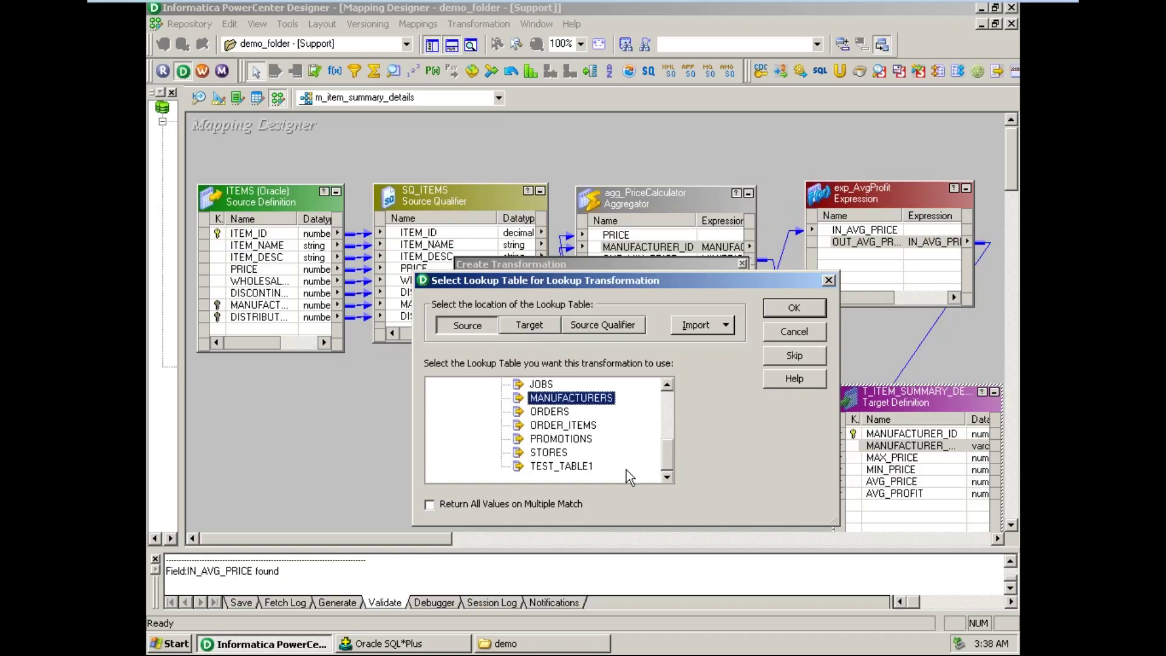
- Confirm MANUFACTURERS, place lkp_Manufacturer below SQ_ITEMS with widened columns, and reveal the navigator
{"action": "left_click", "coordinate": [794, 306]}
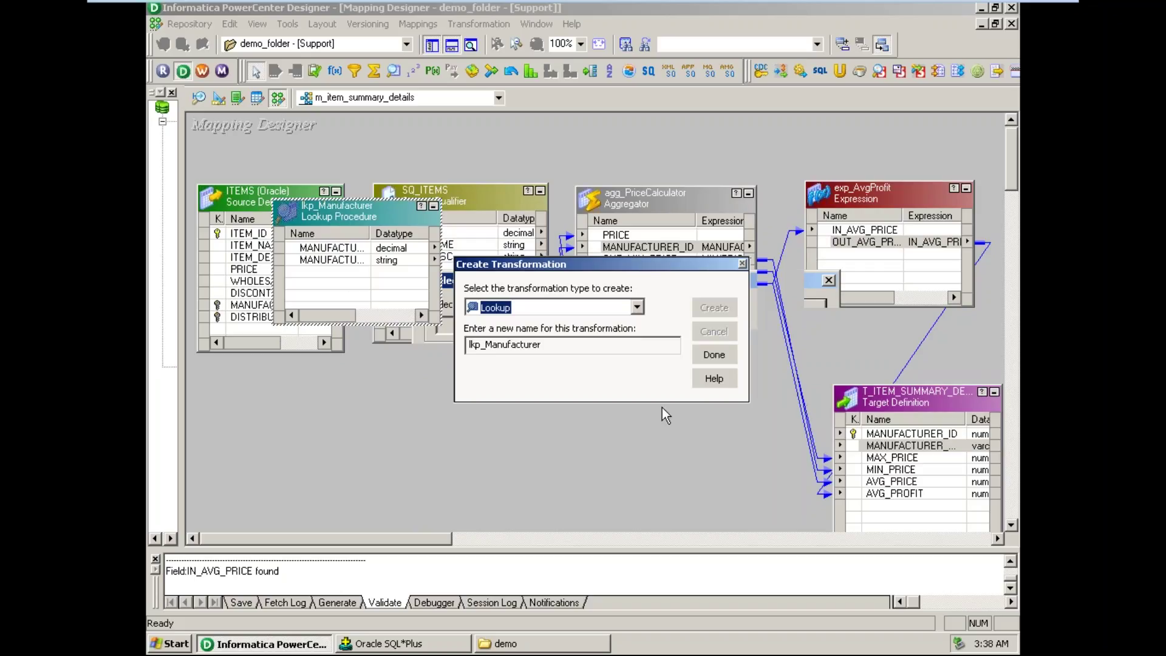
{"action": "left_click", "coordinate": [714, 356]}
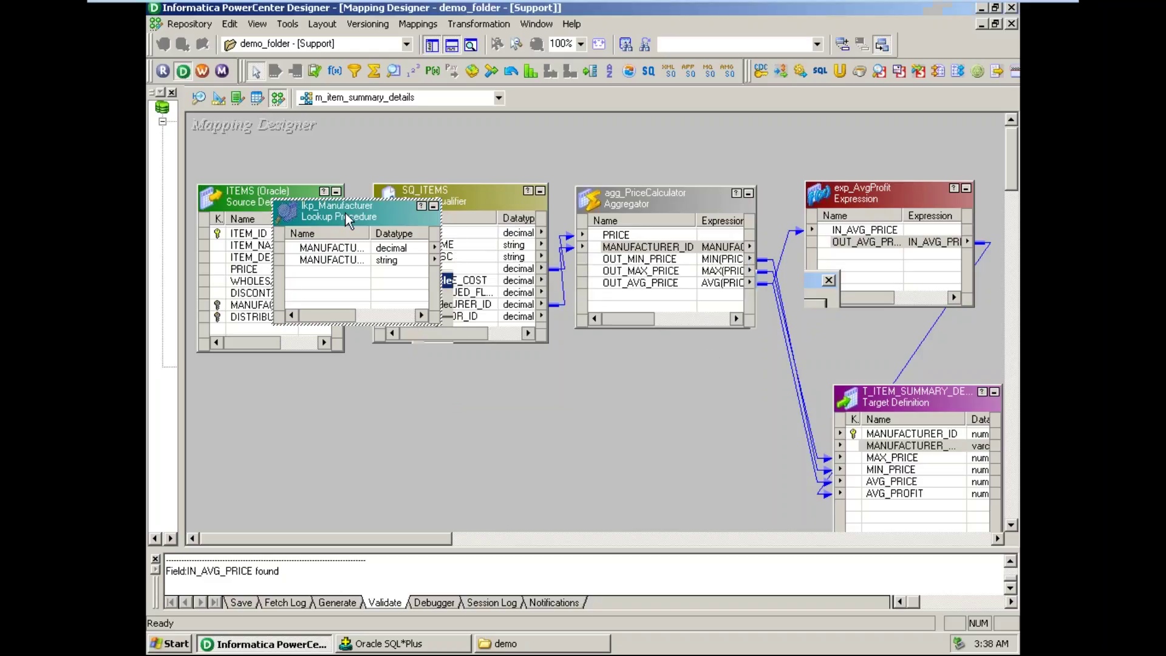
{"action": "left_click_drag", "start_coordinate": [345, 213], "coordinate": [634, 395]}
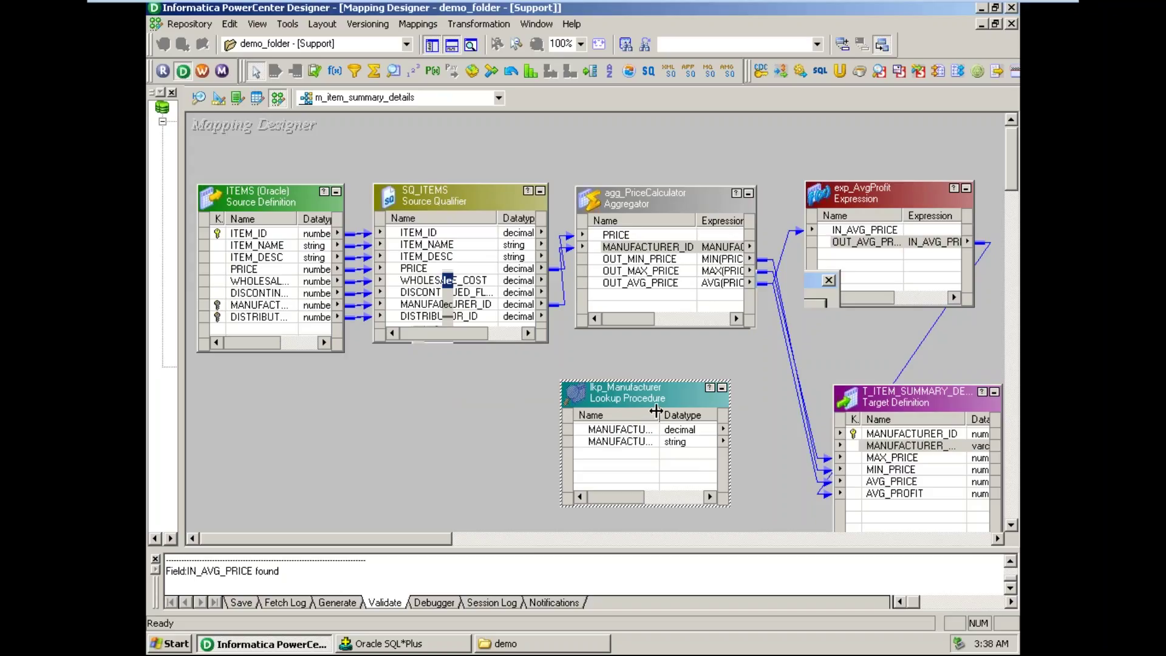
{"action": "left_click_drag", "start_coordinate": [656, 411], "coordinate": [696, 412]}
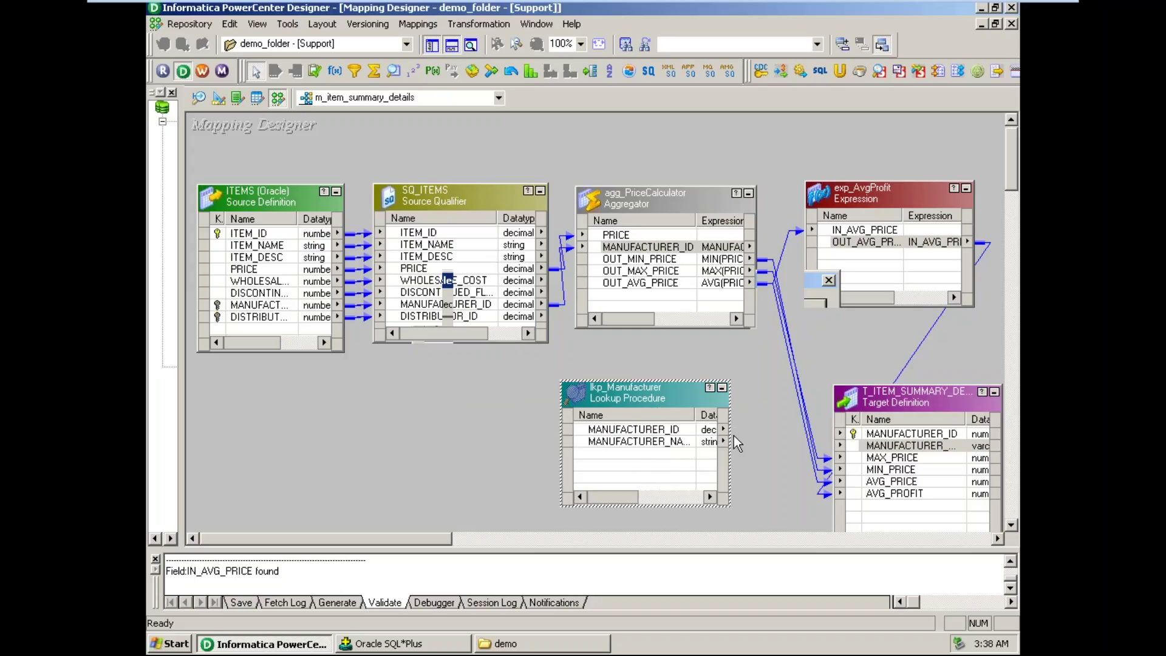
{"action": "left_click_drag", "start_coordinate": [731, 431], "coordinate": [766, 431]}
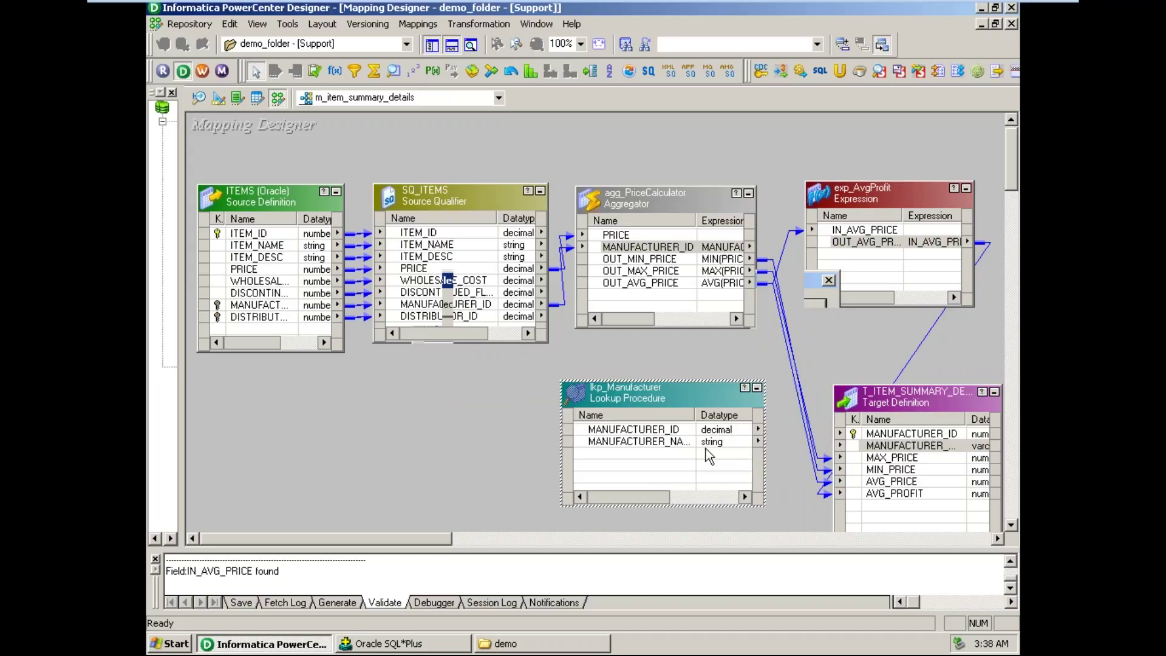
{"action": "left_click_drag", "start_coordinate": [697, 415], "coordinate": [711, 415]}
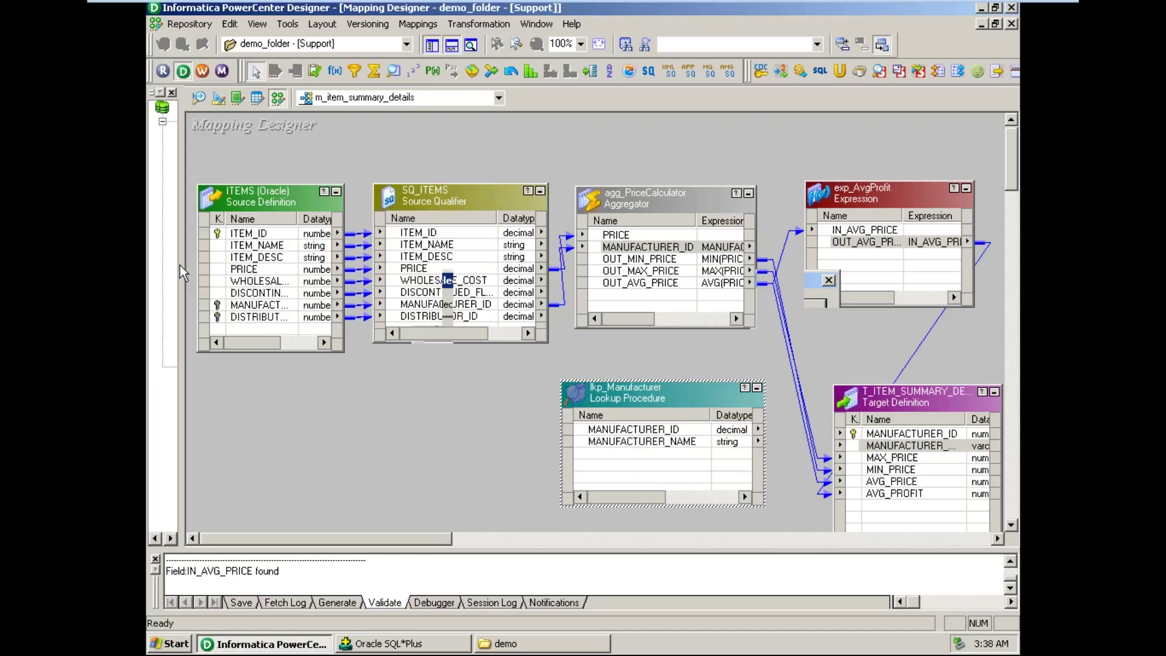
{"action": "left_click_drag", "start_coordinate": [184, 175], "coordinate": [396, 175]}
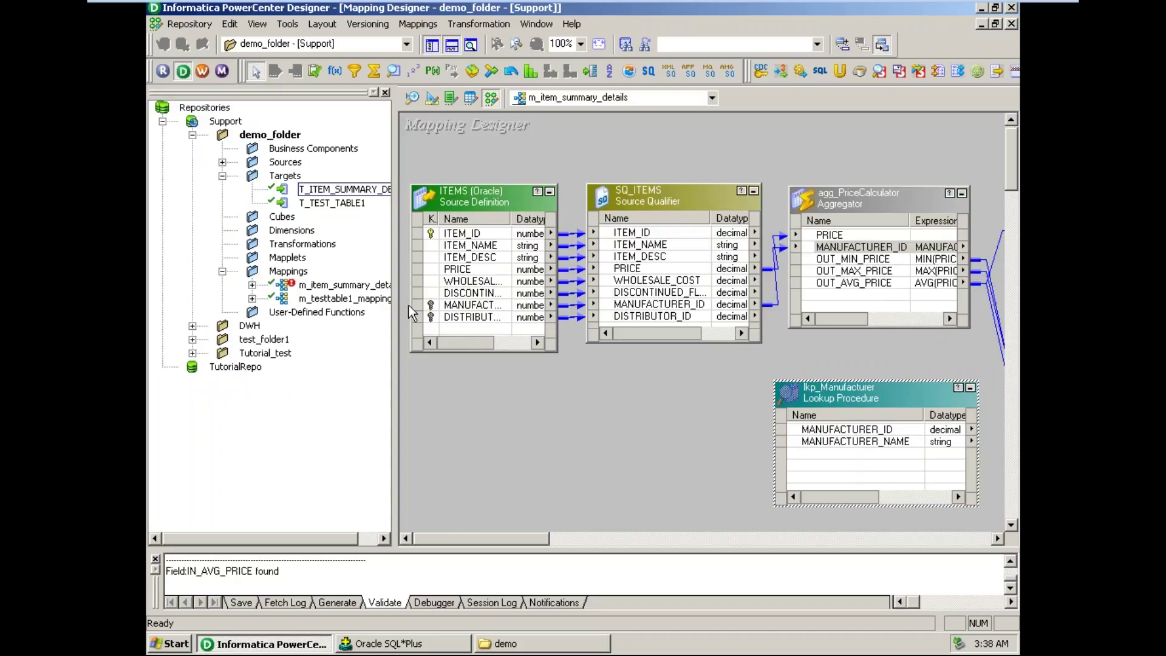
- In Source Analyzer, widen the MANUFACTURERS Name column, then return to m_item_summary_details in Mapping Designer
{"action": "left_click", "coordinate": [223, 162]}
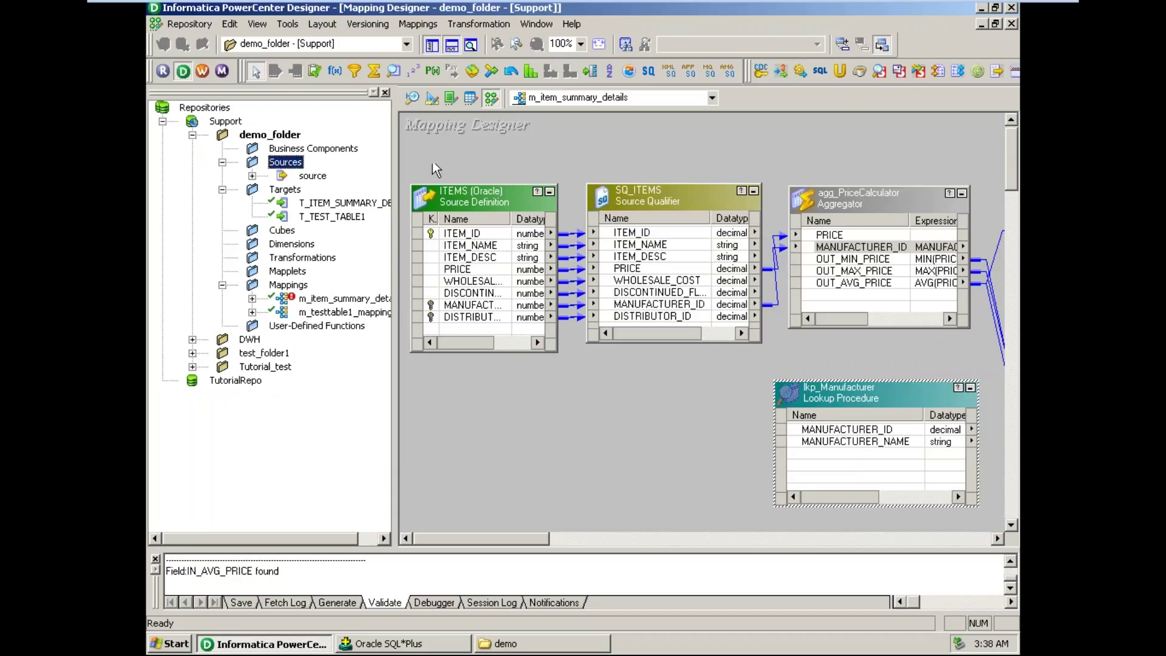
{"action": "left_click", "coordinate": [412, 98]}
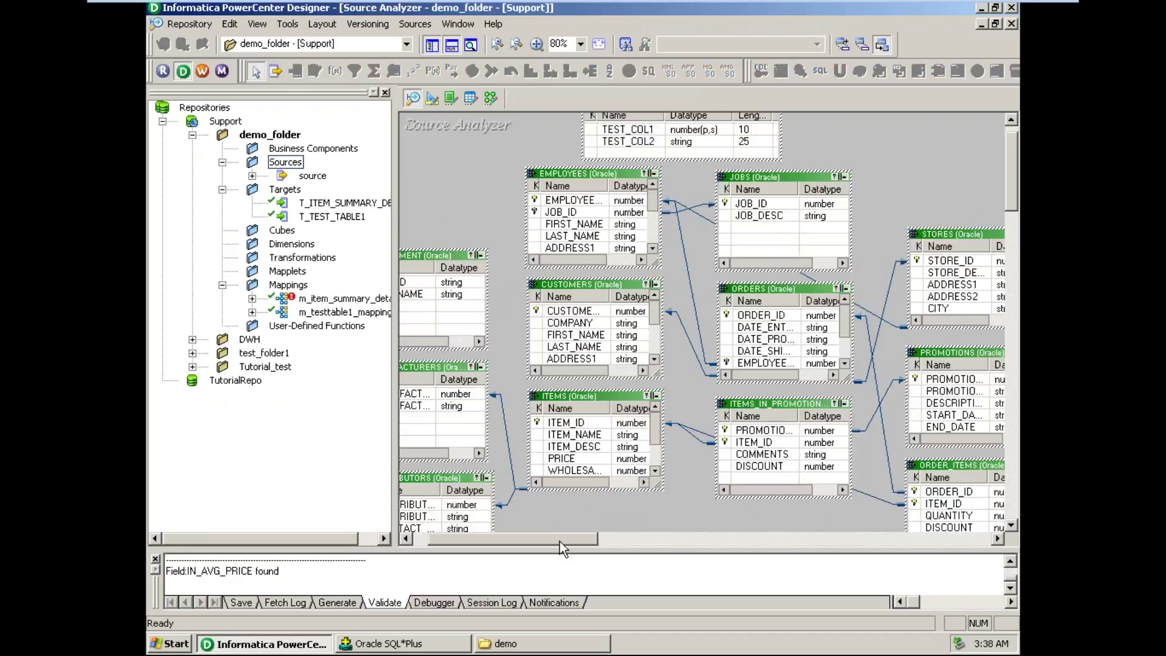
{"action": "left_click_drag", "start_coordinate": [559, 542], "coordinate": [526, 552]}
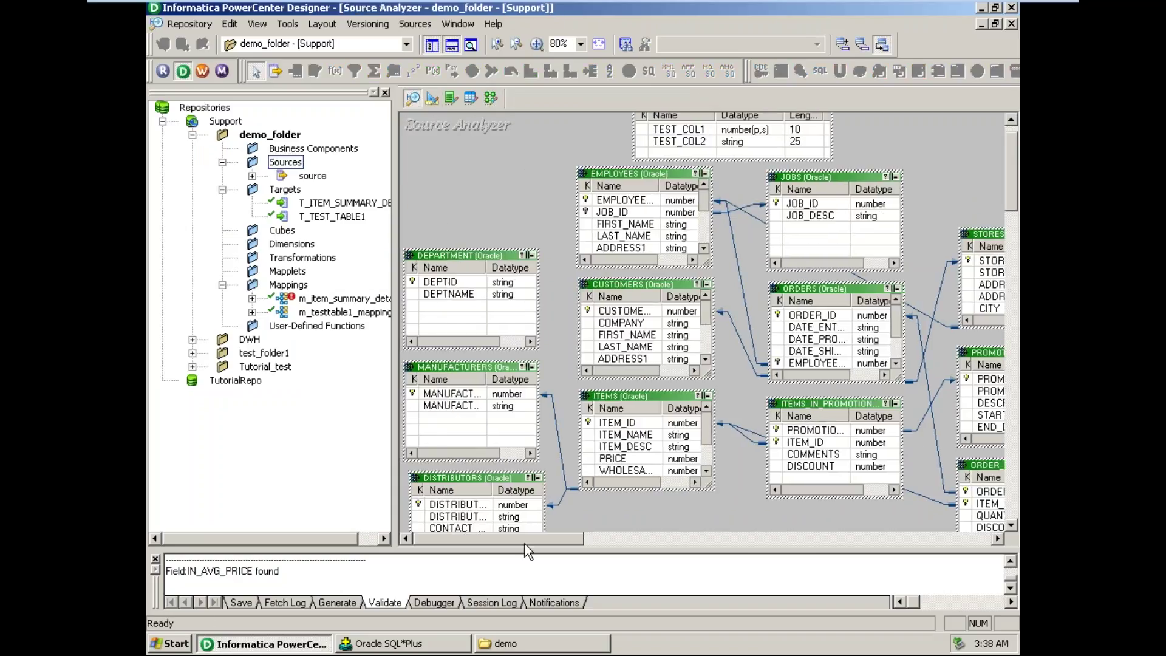
{"action": "left_click", "coordinate": [475, 368]}
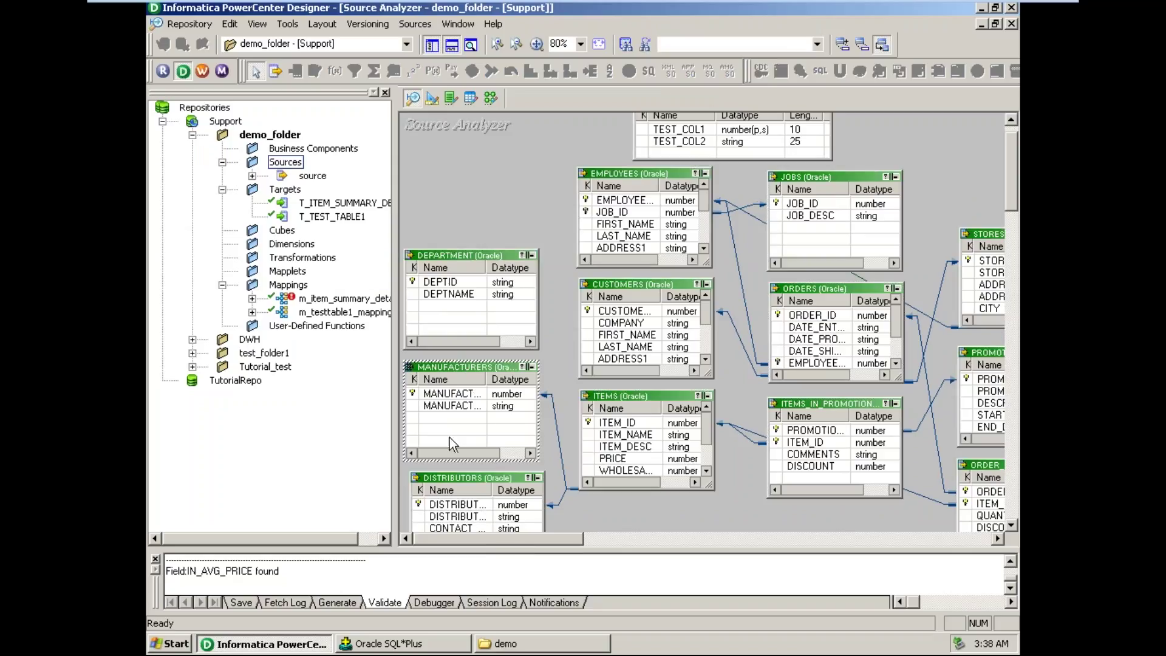
{"action": "left_click_drag", "start_coordinate": [488, 379], "coordinate": [527, 379]}
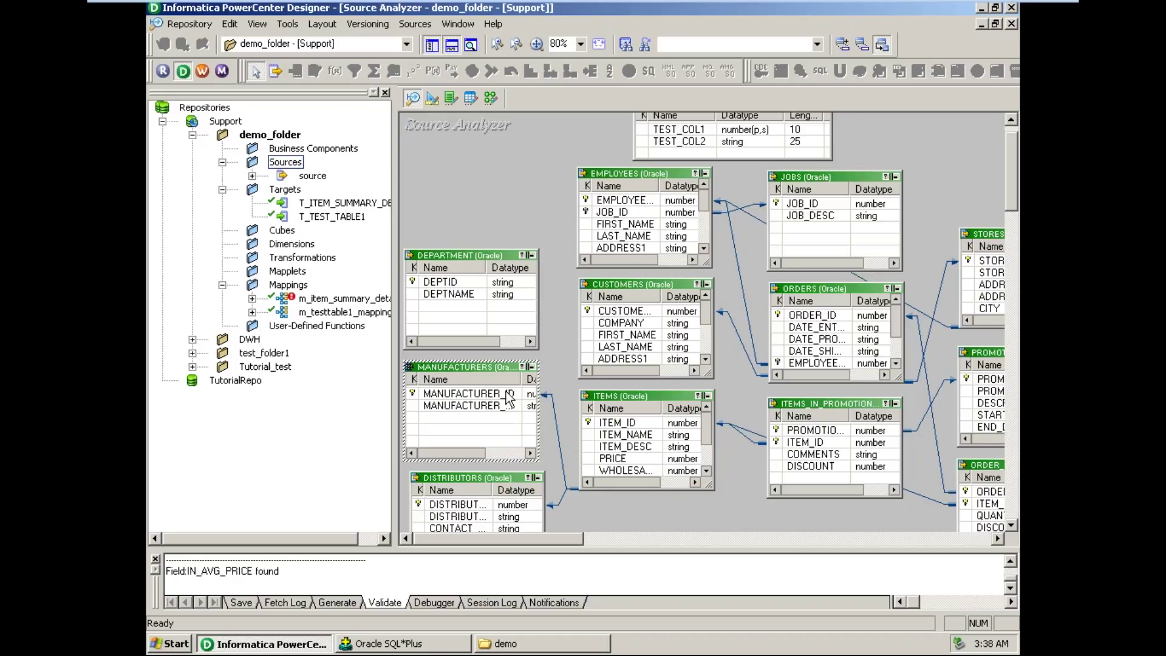
{"action": "left_click", "coordinate": [491, 97]}
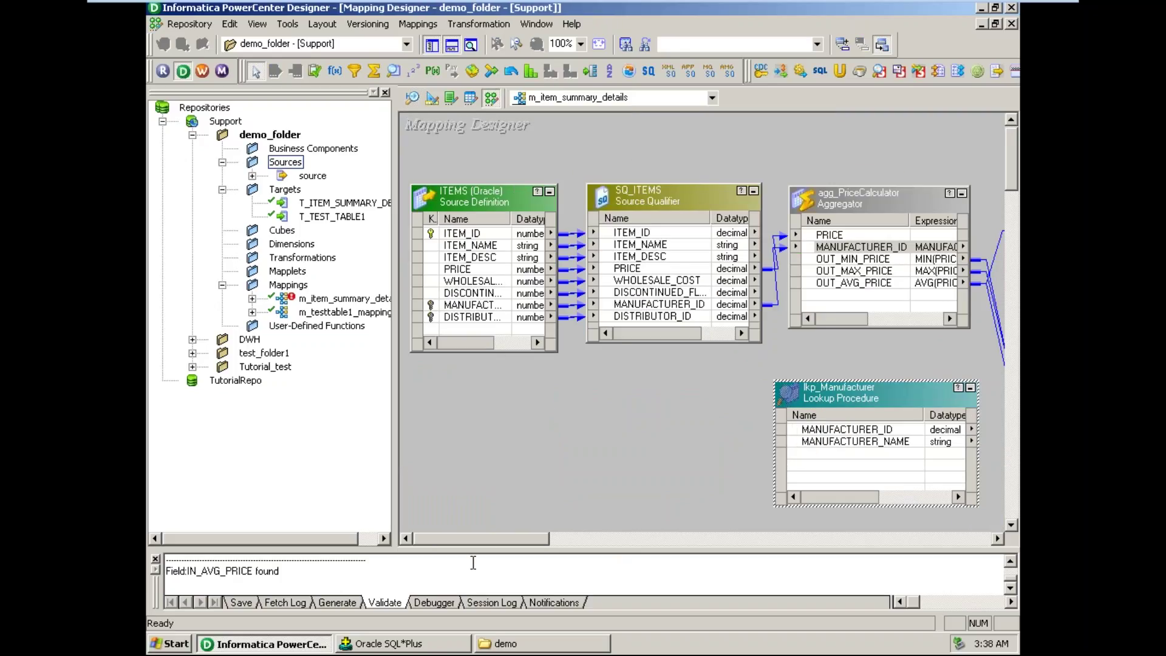
{"action": "left_click_drag", "start_coordinate": [482, 541], "coordinate": [523, 540]}
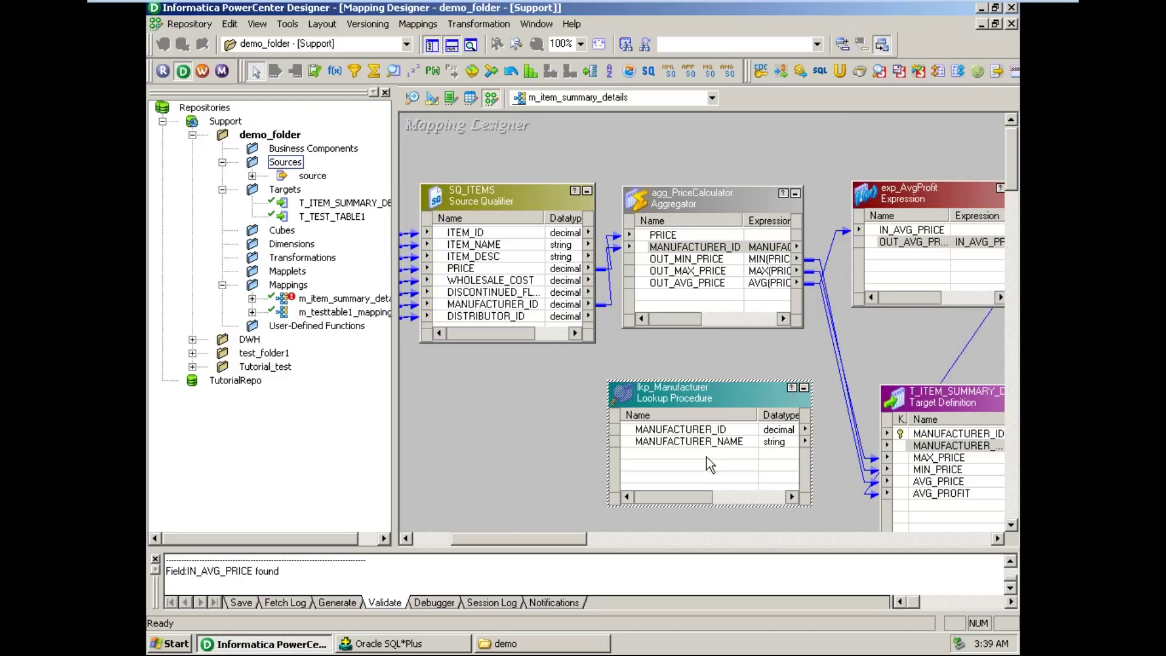
- Add a new port named IN_MANUFACTURER_ID to lkp_Manufacturer's ports, below MANUFACTURER_NAME
{"action": "double_click", "coordinate": [706, 457]}
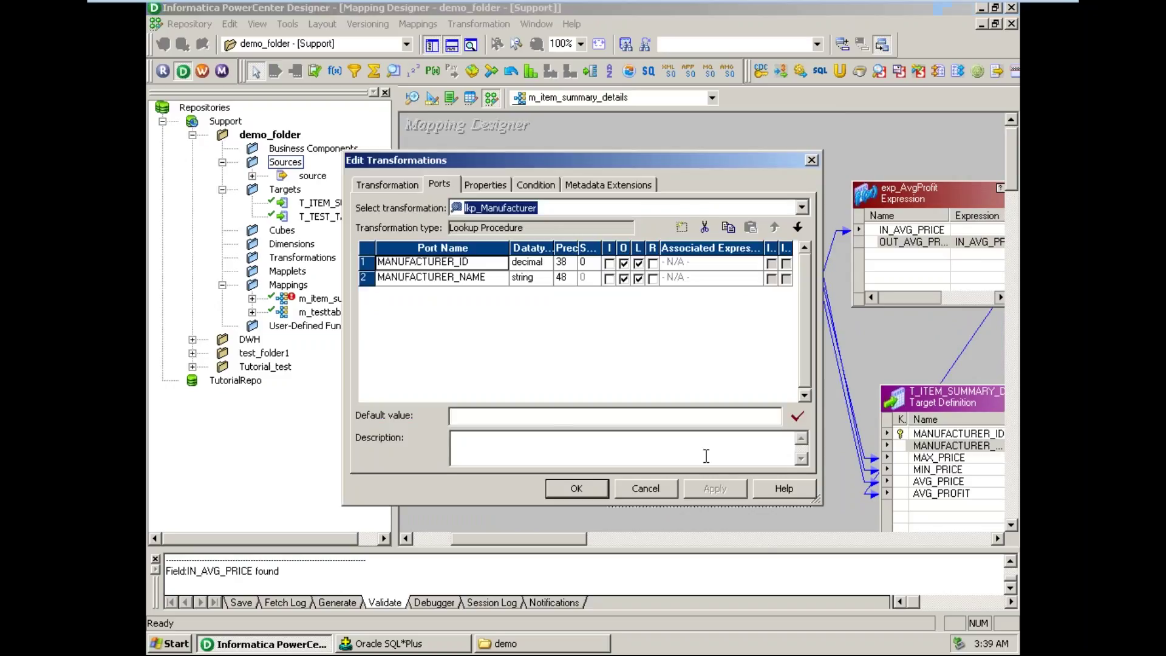
{"action": "left_click", "coordinate": [368, 277]}
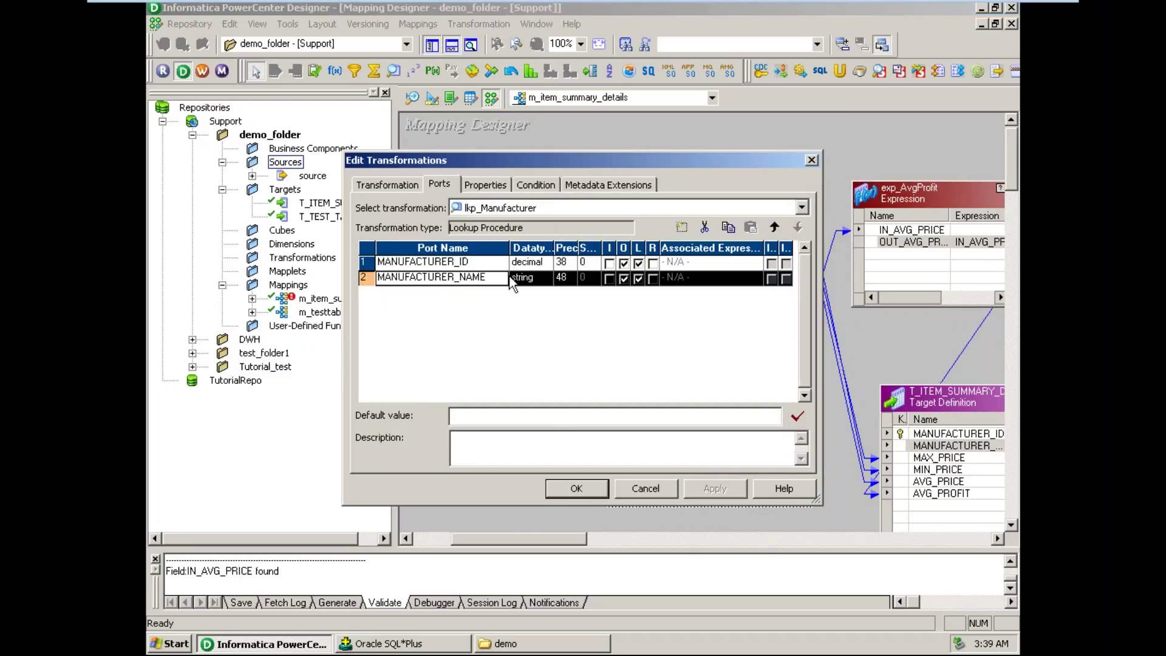
{"action": "left_click", "coordinate": [681, 229]}
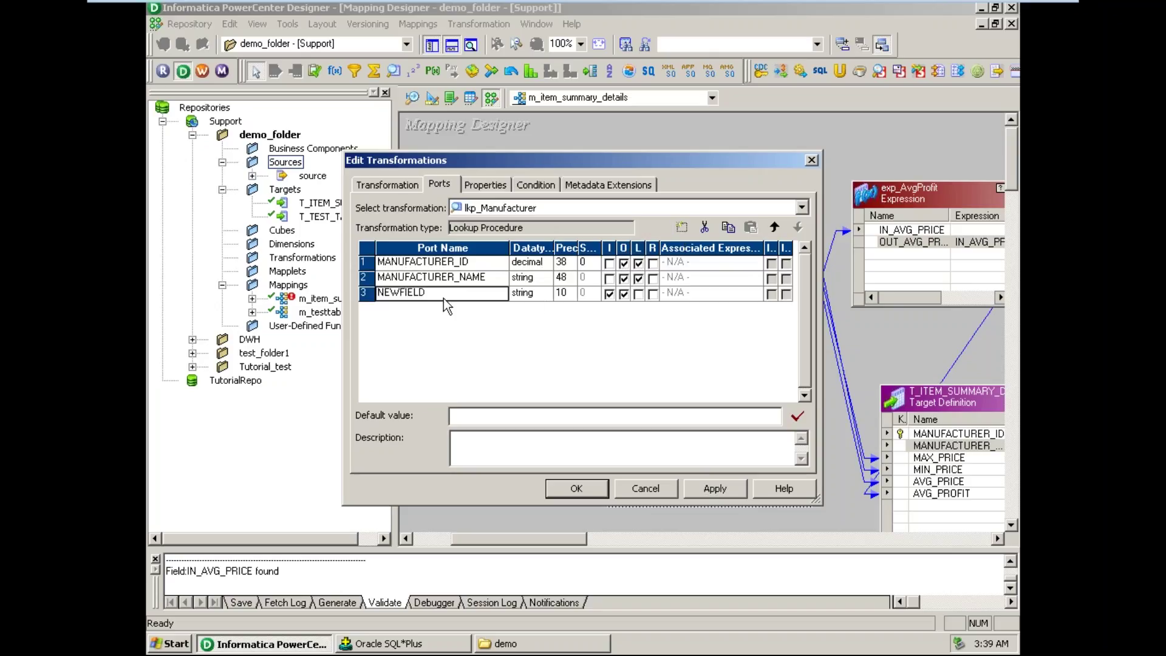
{"action": "double_click", "coordinate": [426, 293]}
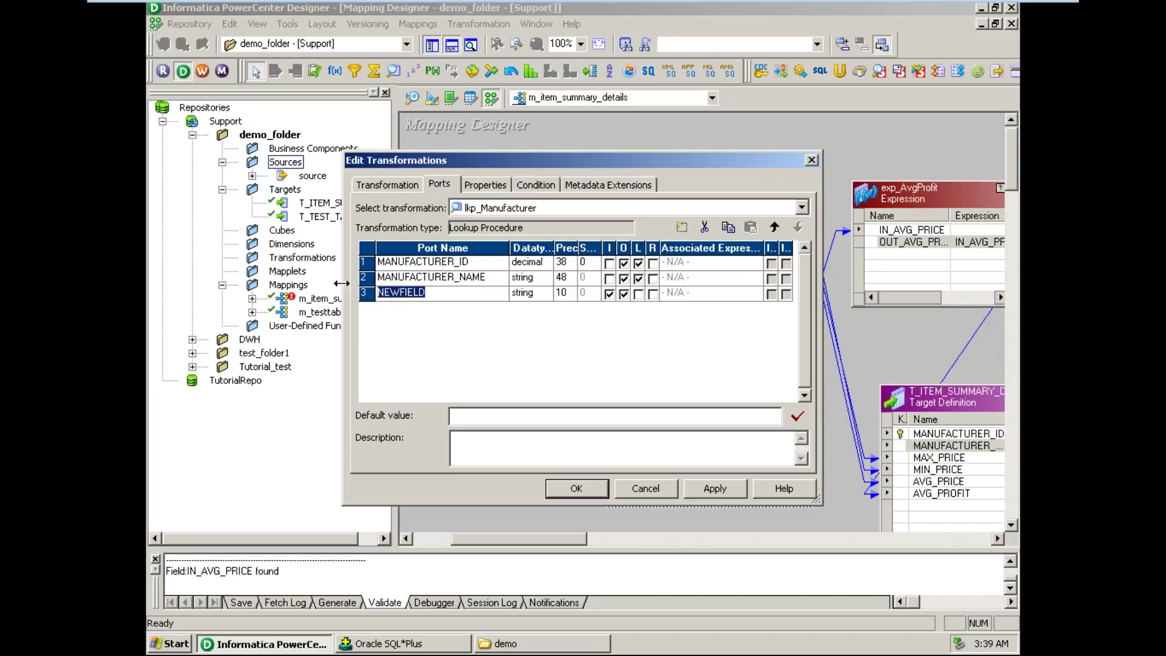
{"action": "type", "text": "IN_MANUFACTURE"}
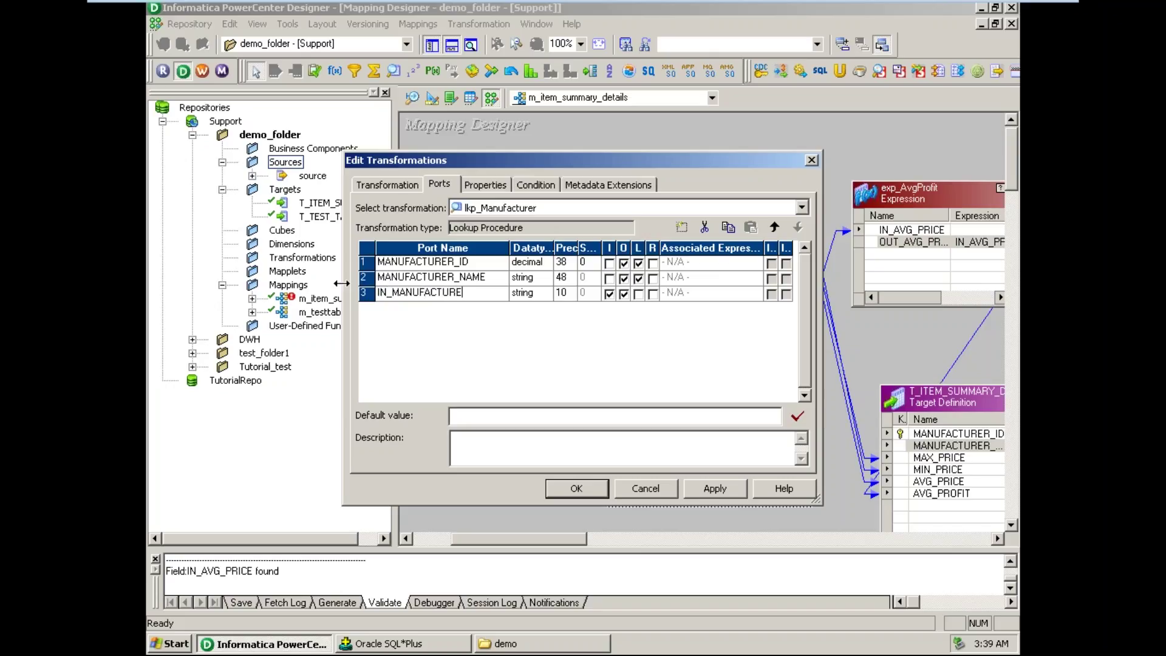
{"action": "type", "text": "R_ID"}
- Reposition the edit window, then accept the port changes despite the empty lookup condition warning
{"action": "left_click_drag", "start_coordinate": [622, 161], "coordinate": [440, 228]}
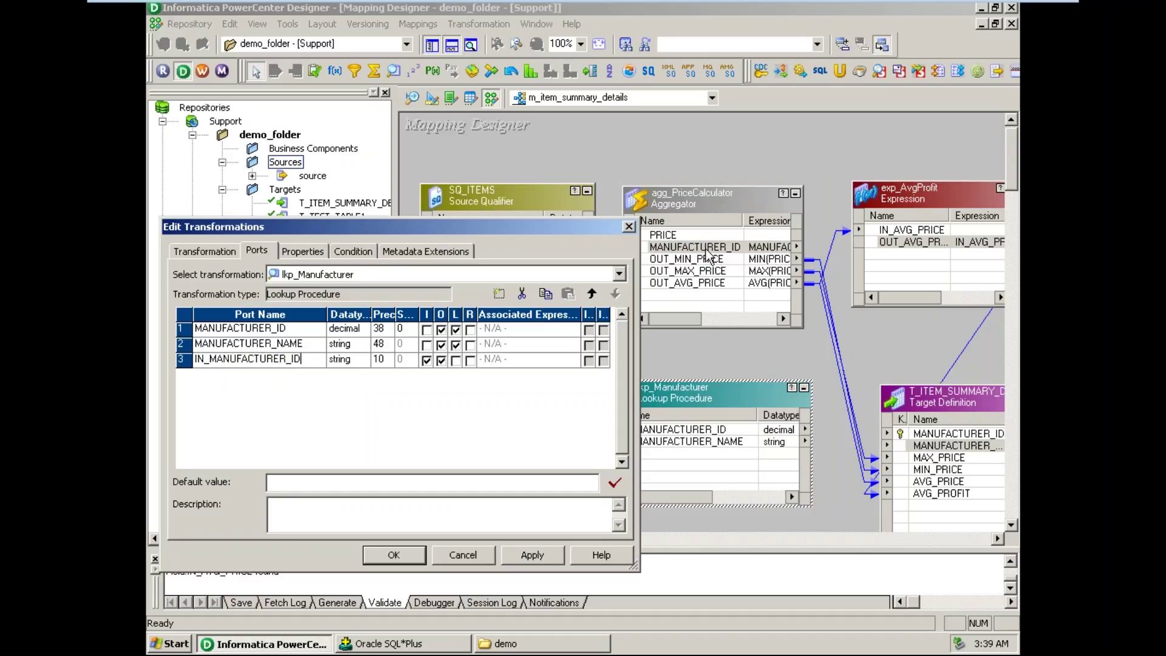
{"action": "left_click_drag", "start_coordinate": [526, 229], "coordinate": [513, 368]}
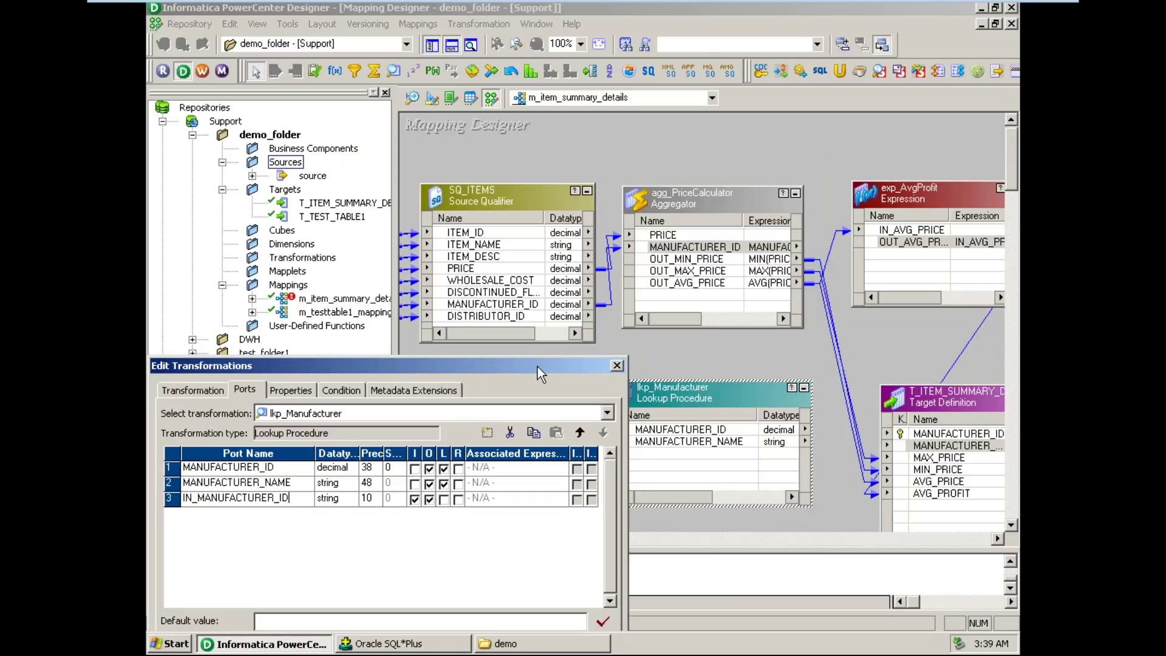
{"action": "left_click_drag", "start_coordinate": [538, 366], "coordinate": [616, 206]}
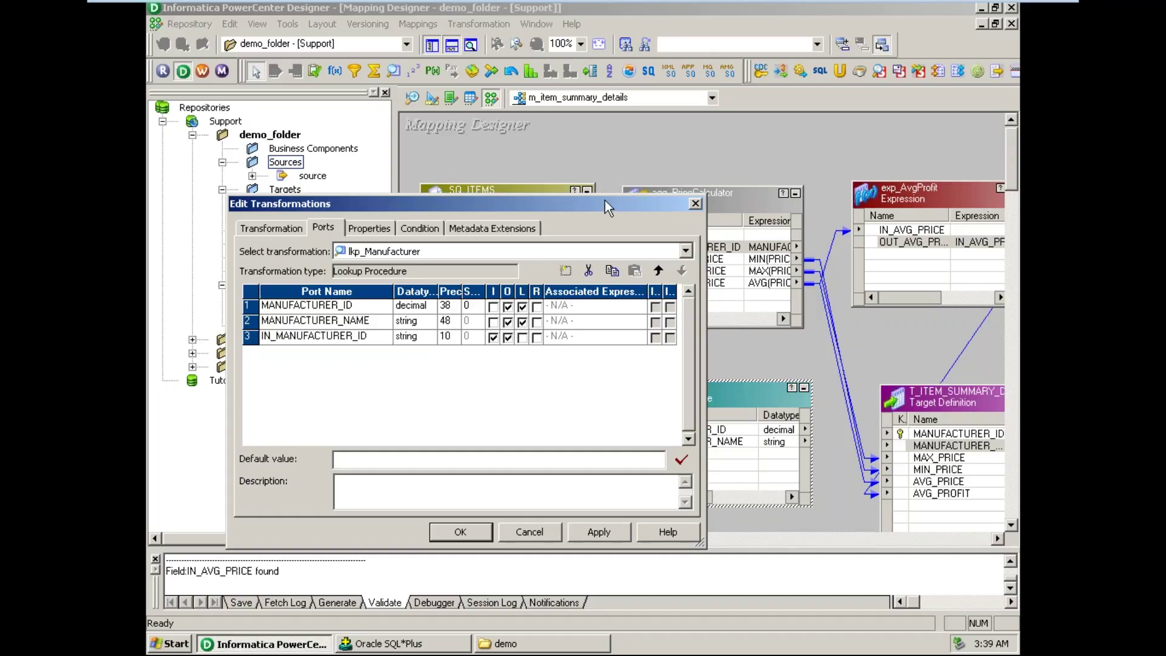
{"action": "left_click_drag", "start_coordinate": [608, 210], "coordinate": [621, 280]}
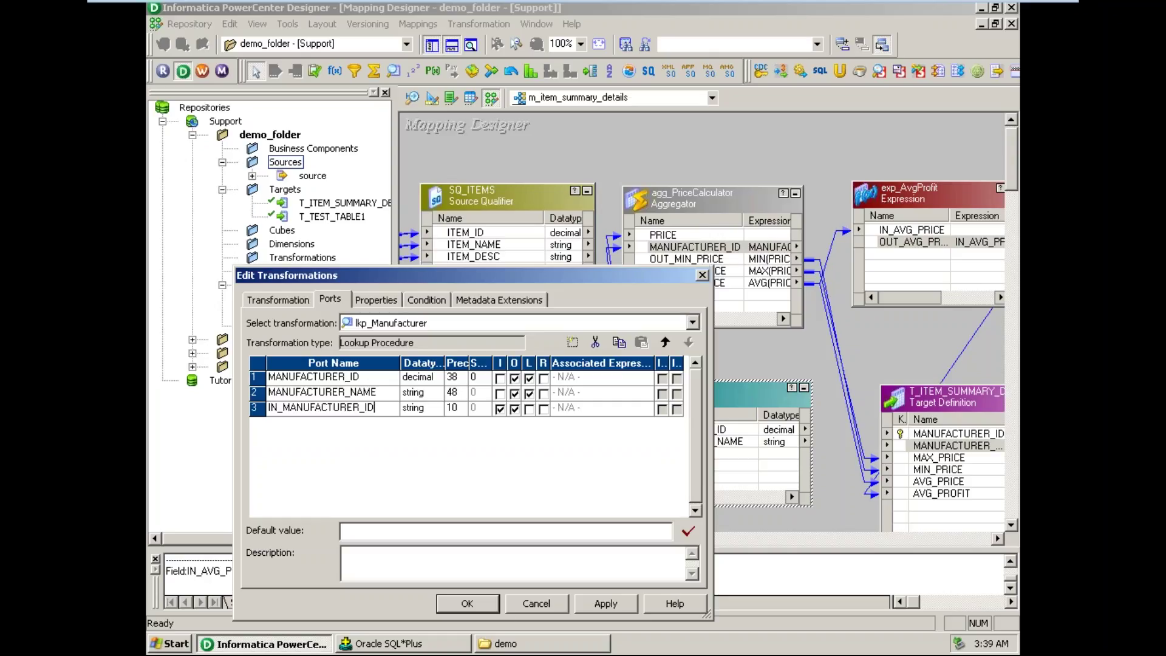
{"action": "left_click", "coordinate": [467, 604]}
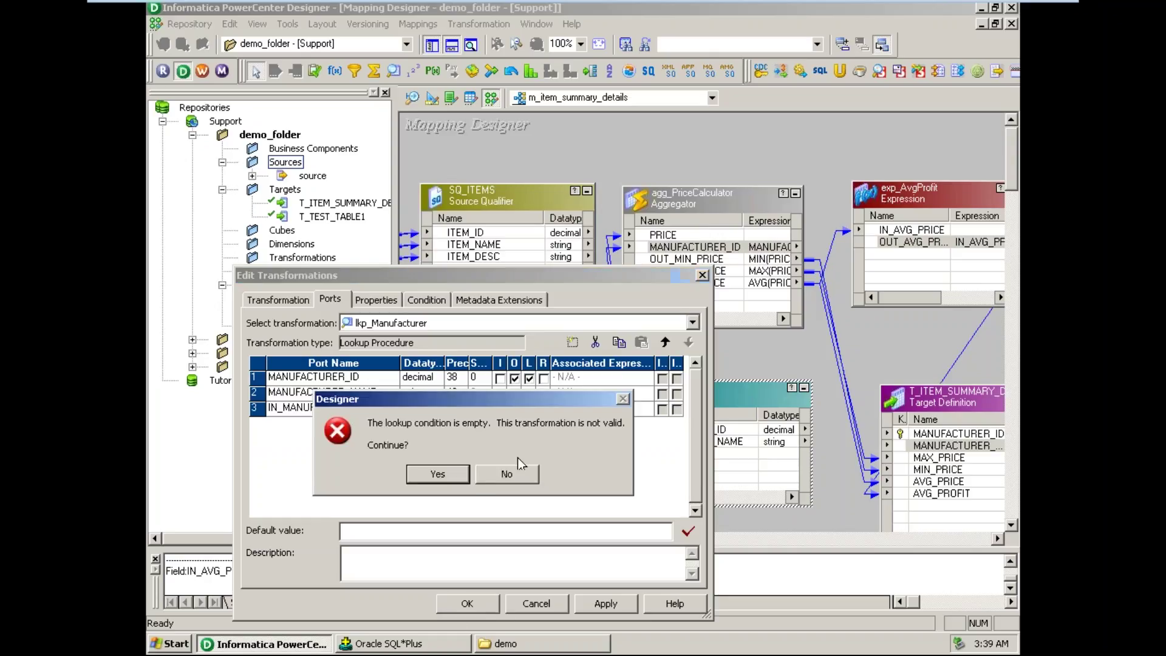
{"action": "left_click", "coordinate": [466, 480]}
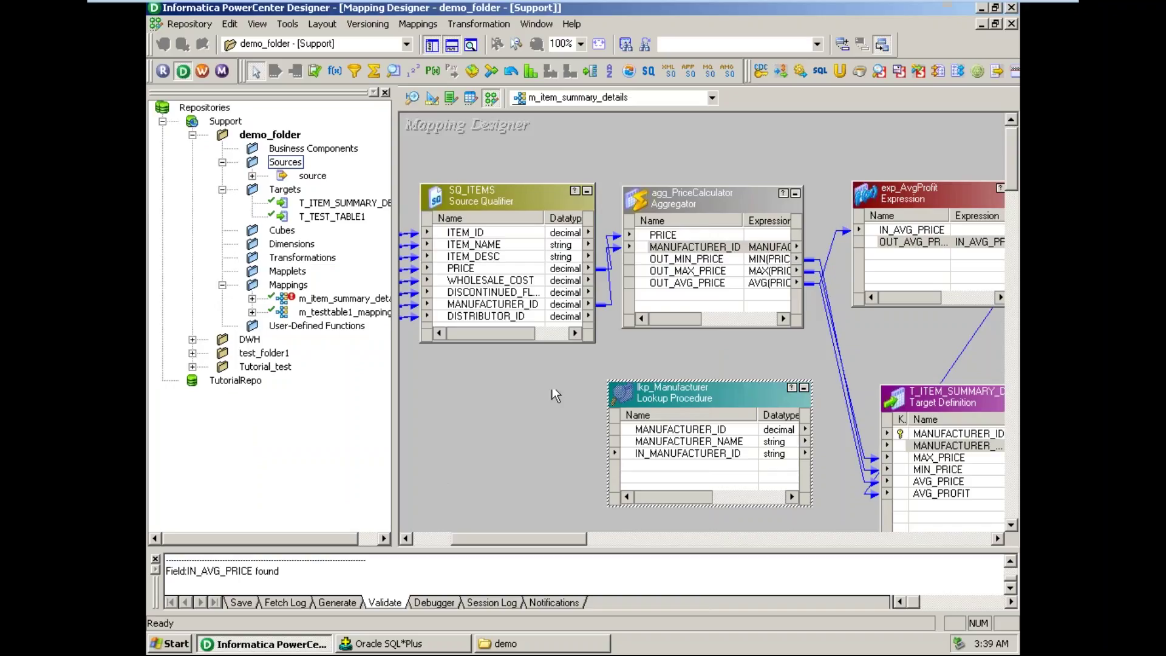
{"action": "double_click", "coordinate": [713, 249]}
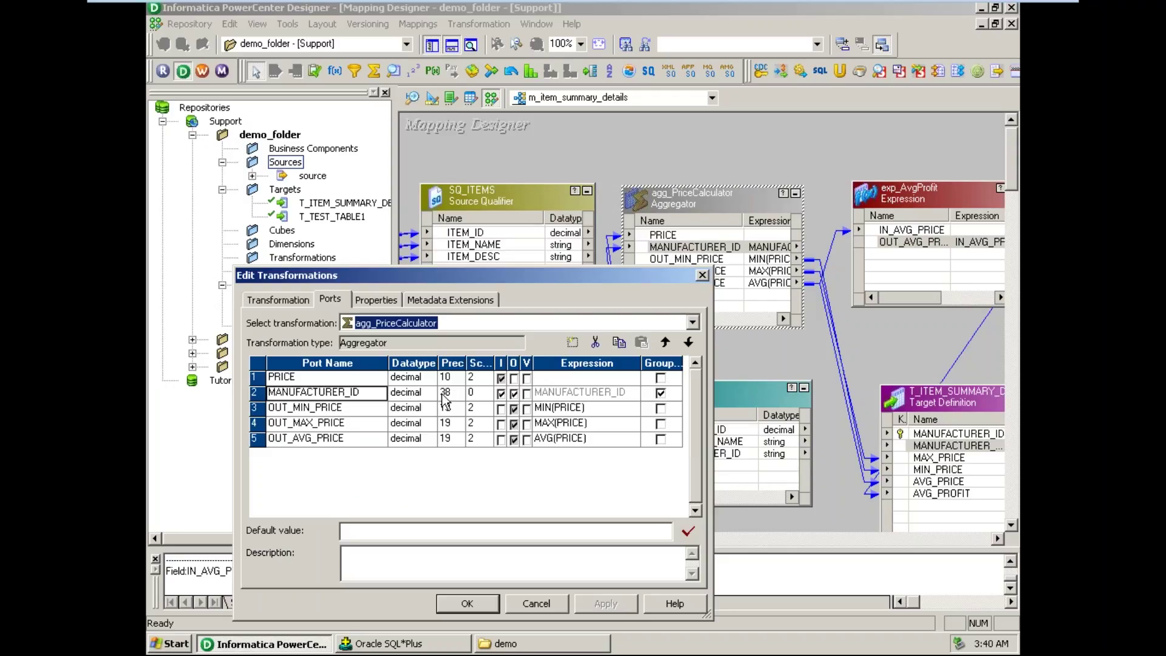
{"action": "left_click", "coordinate": [472, 603]}
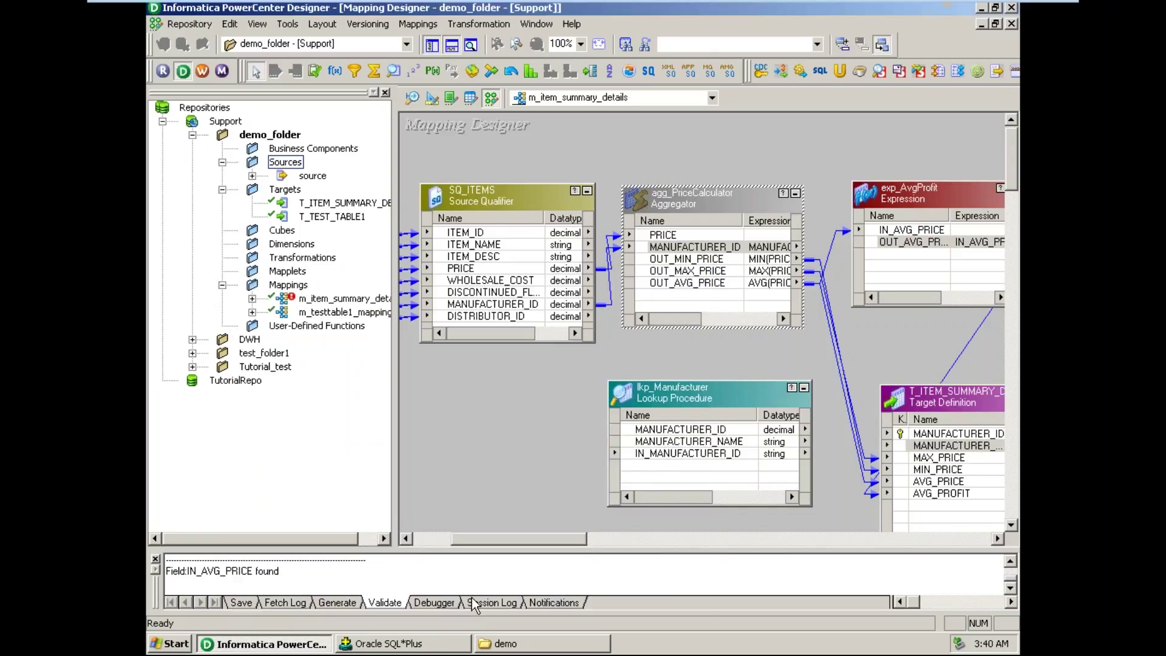
- Change lkp_Manufacturer's IN_MANUFACTURER_ID port datatype from string to decimal
{"action": "double_click", "coordinate": [731, 440]}
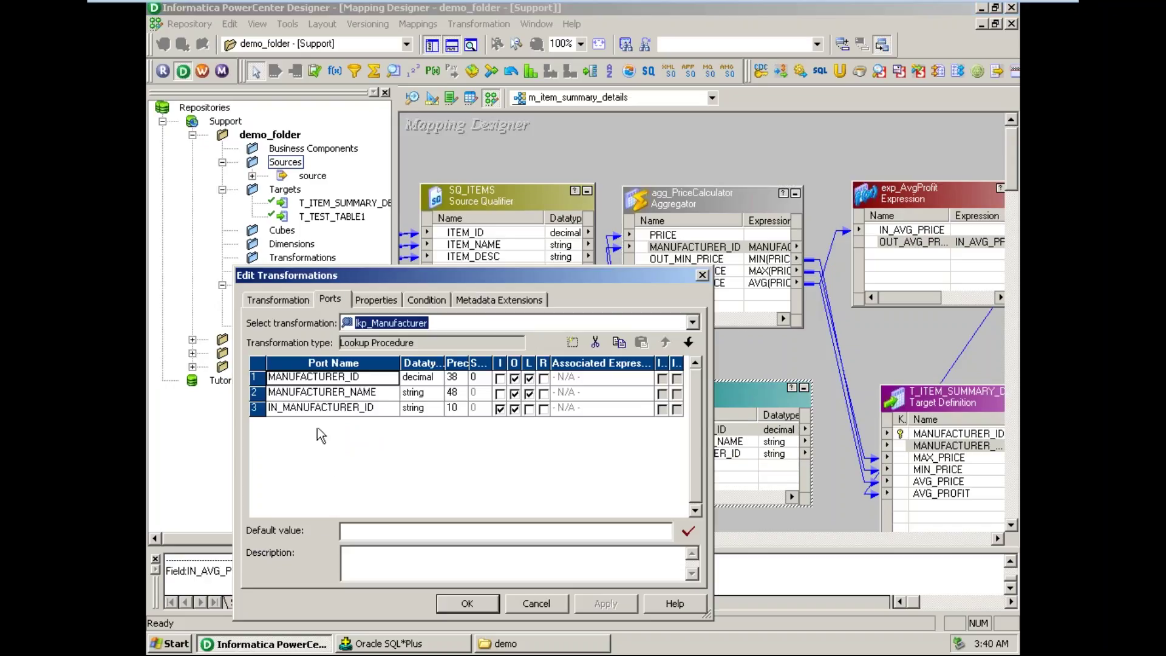
{"action": "left_click", "coordinate": [258, 409]}
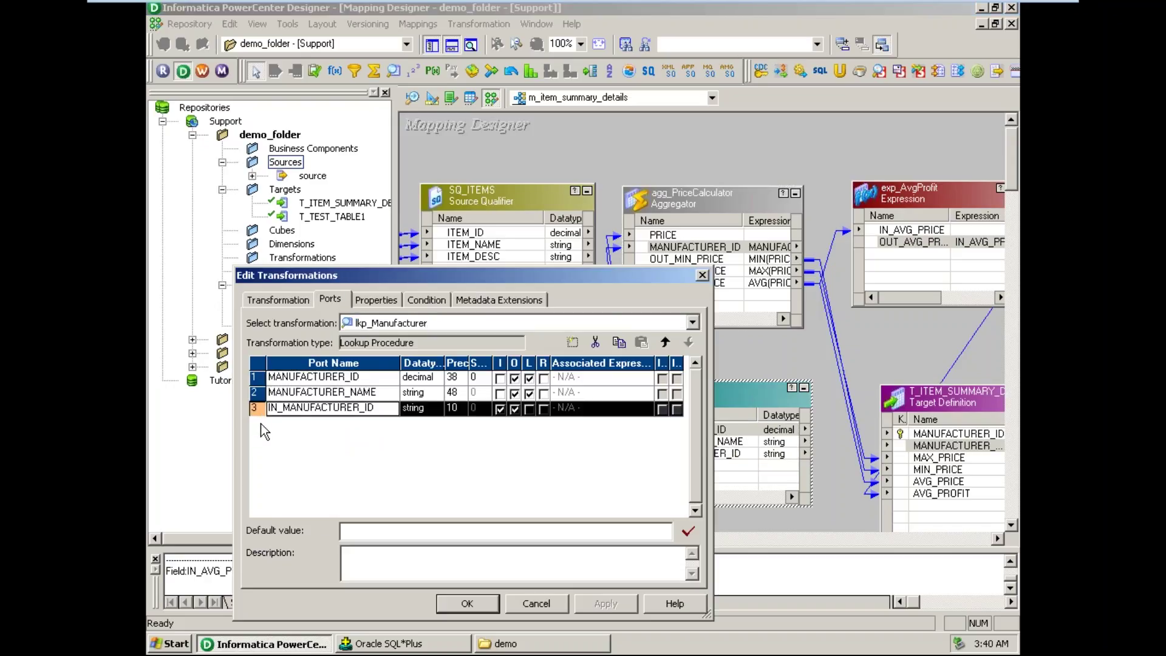
{"action": "left_click", "coordinate": [435, 409]}
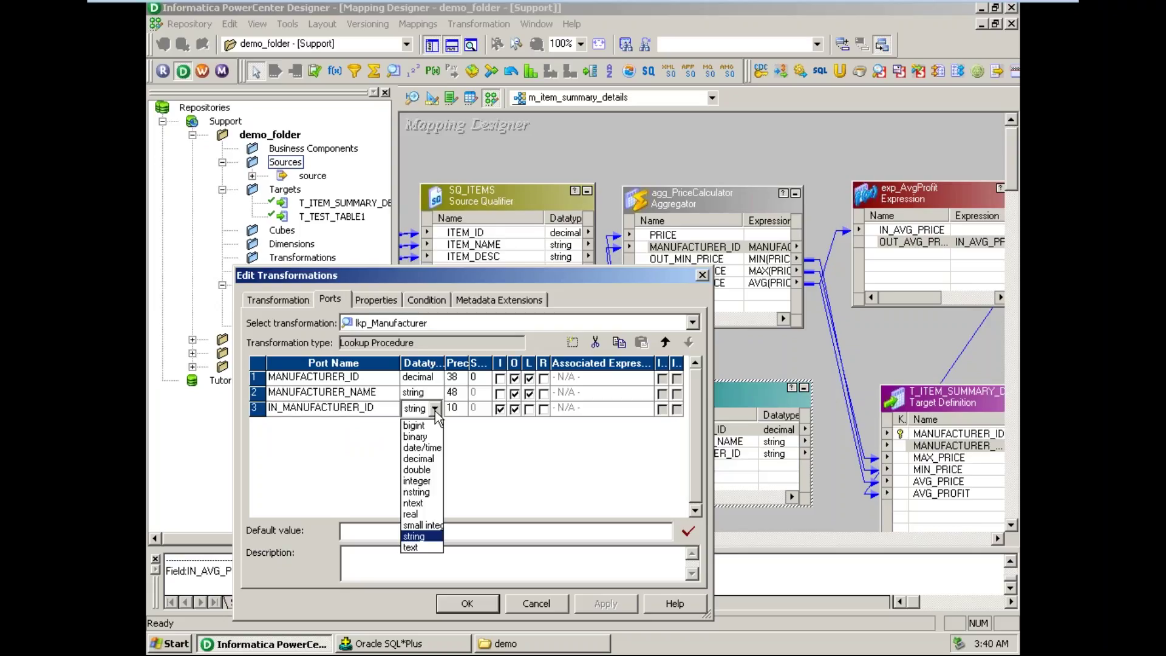
{"action": "left_click", "coordinate": [427, 458]}
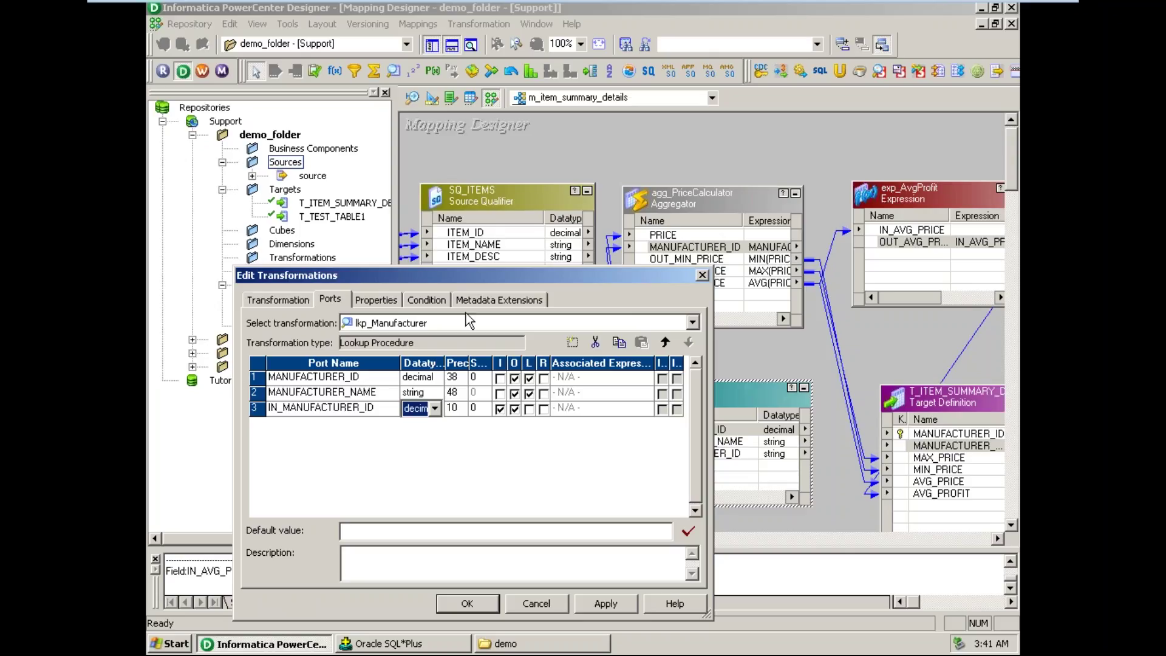
- Drag the lookup's edit window to the lower left and minimize the virtual machine to view the notes
{"action": "left_click_drag", "start_coordinate": [486, 276], "coordinate": [268, 382]}
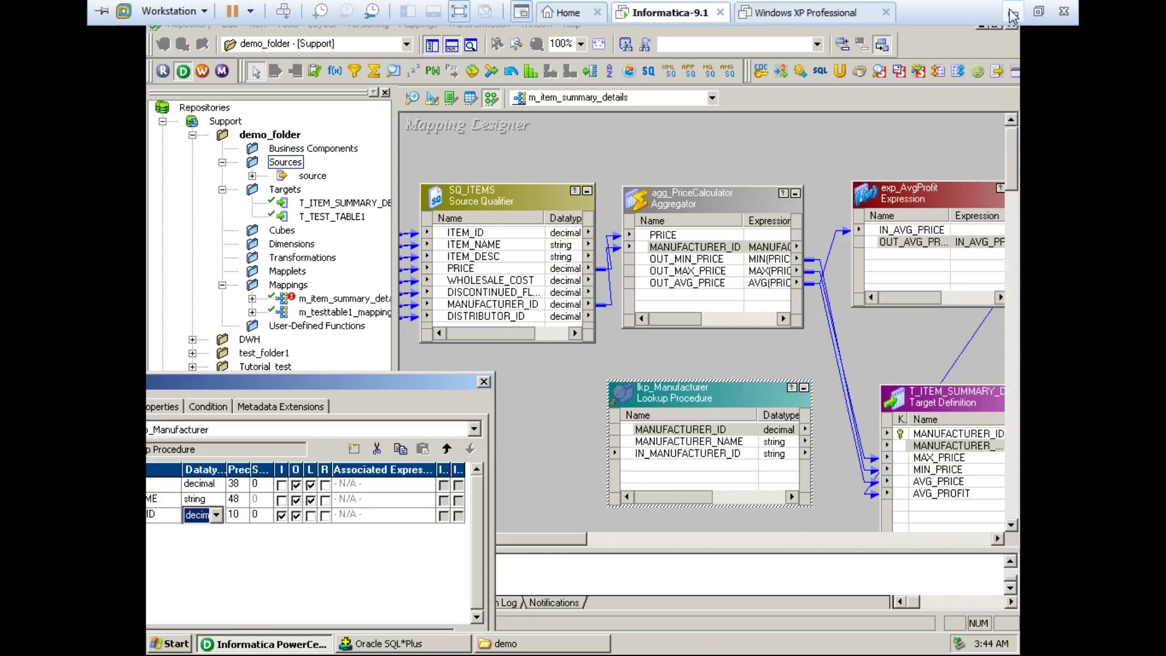
{"action": "left_click", "coordinate": [1011, 8]}
{"action": "left_click", "coordinate": [139, 152]}
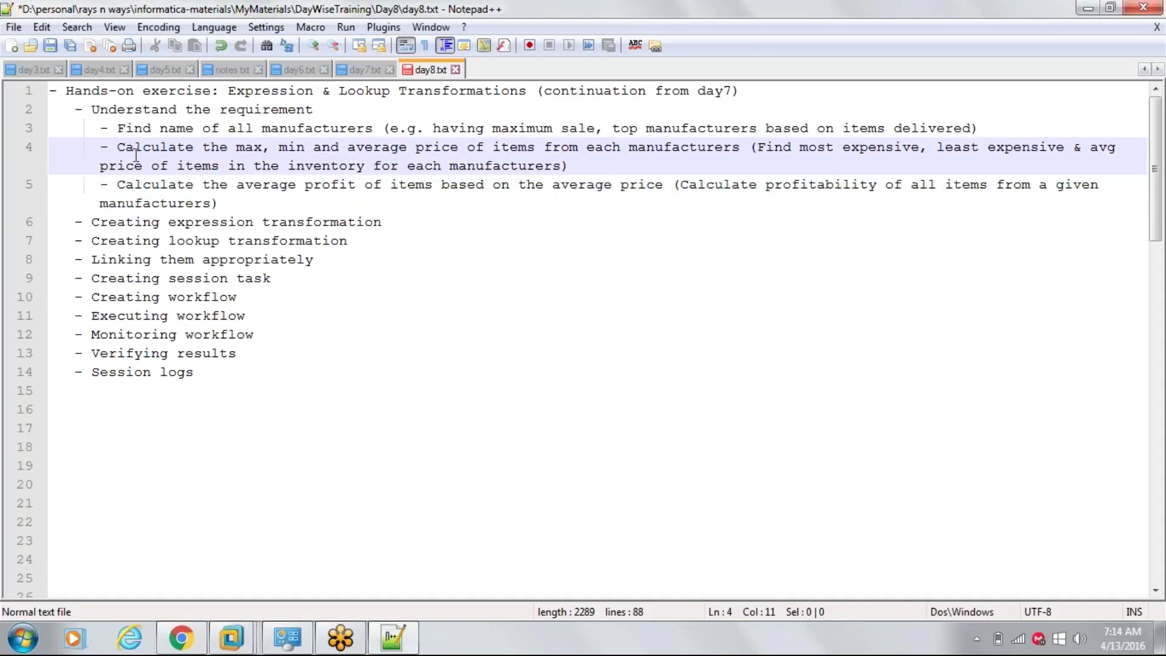
{"action": "left_click_drag", "start_coordinate": [121, 151], "coordinate": [545, 147]}
{"action": "left_click", "coordinate": [748, 151]}
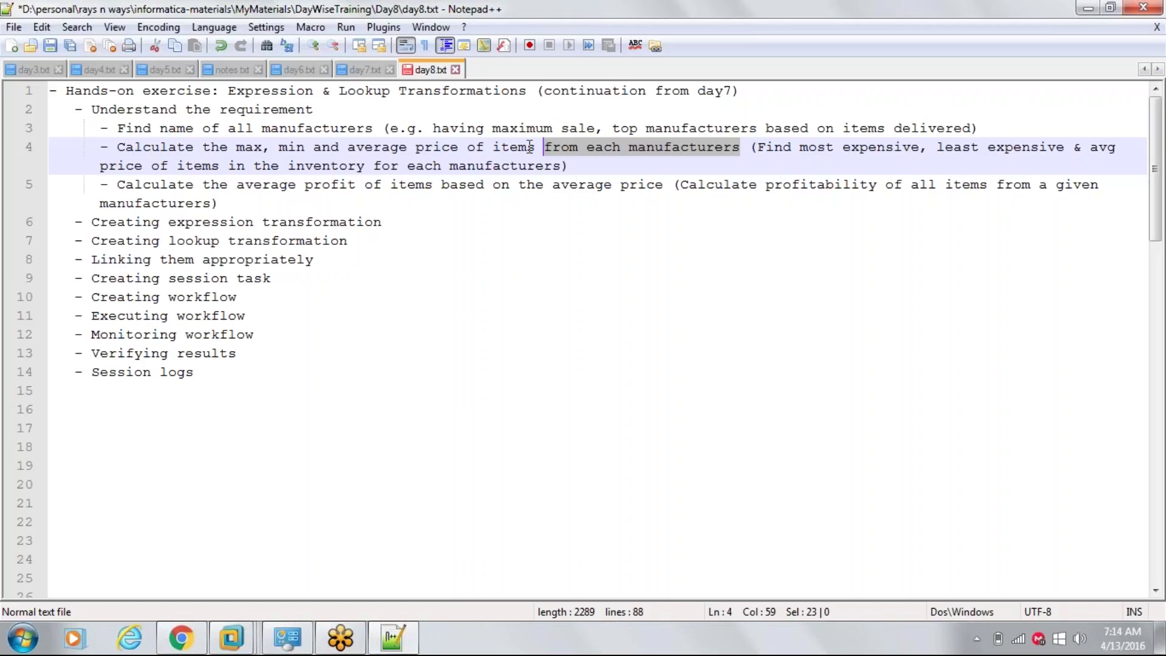
{"action": "left_click", "coordinate": [123, 150]}
{"action": "left_click_drag", "start_coordinate": [124, 152], "coordinate": [134, 152]}
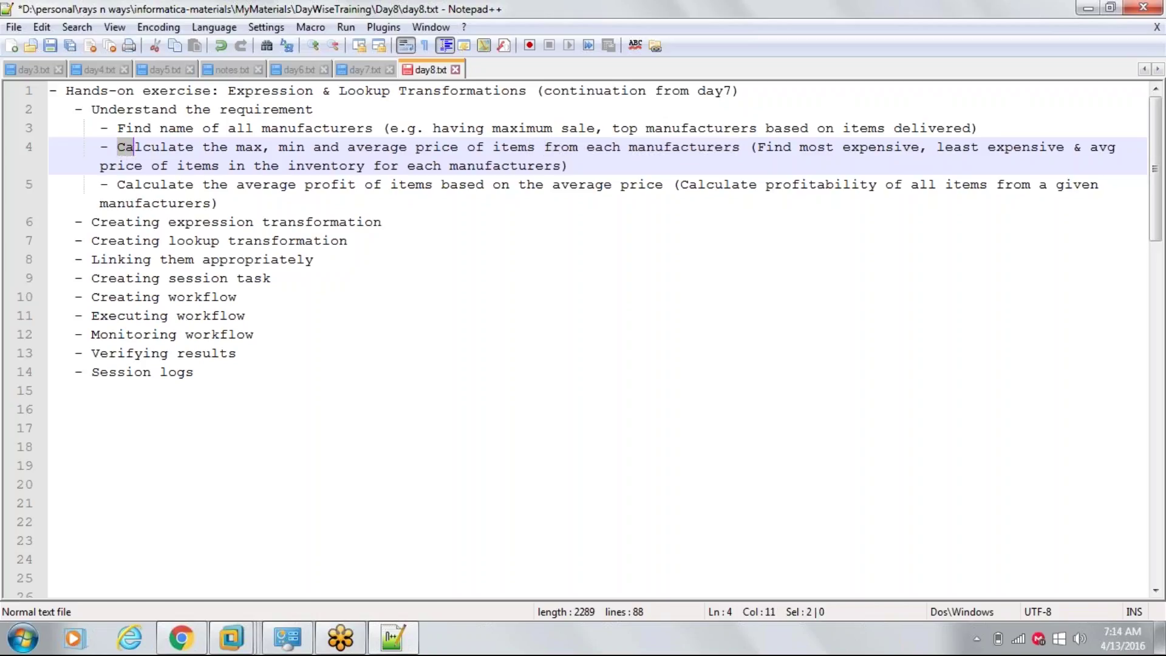
{"action": "double_click", "coordinate": [246, 149]}
{"action": "double_click", "coordinate": [293, 149]}
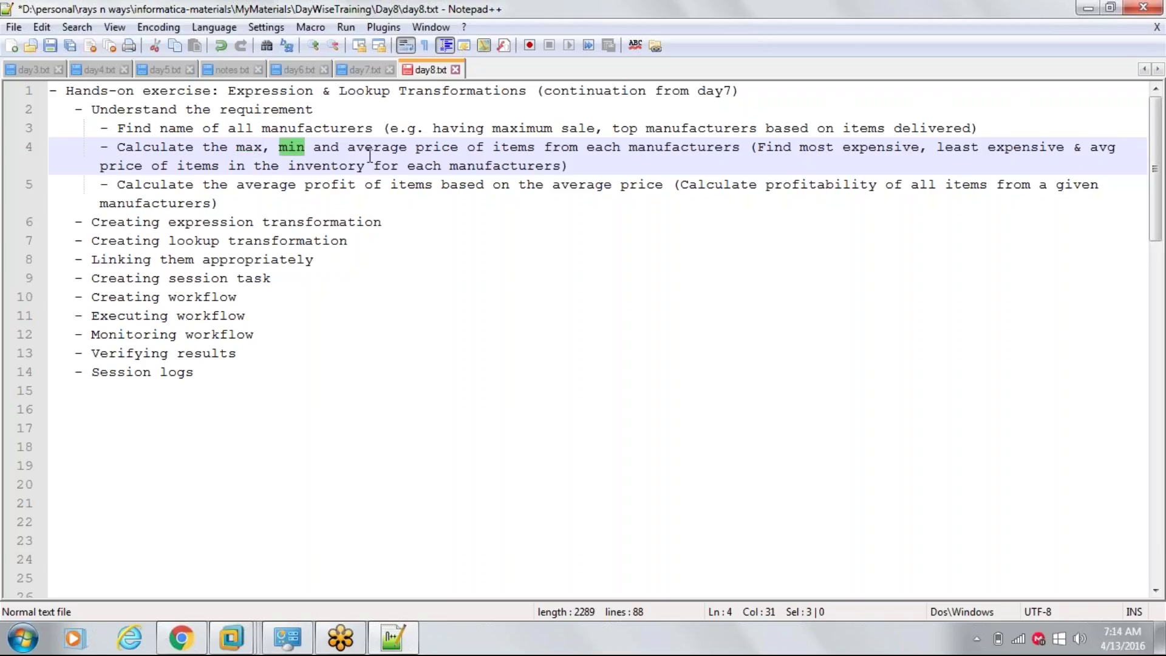
{"action": "double_click", "coordinate": [369, 148]}
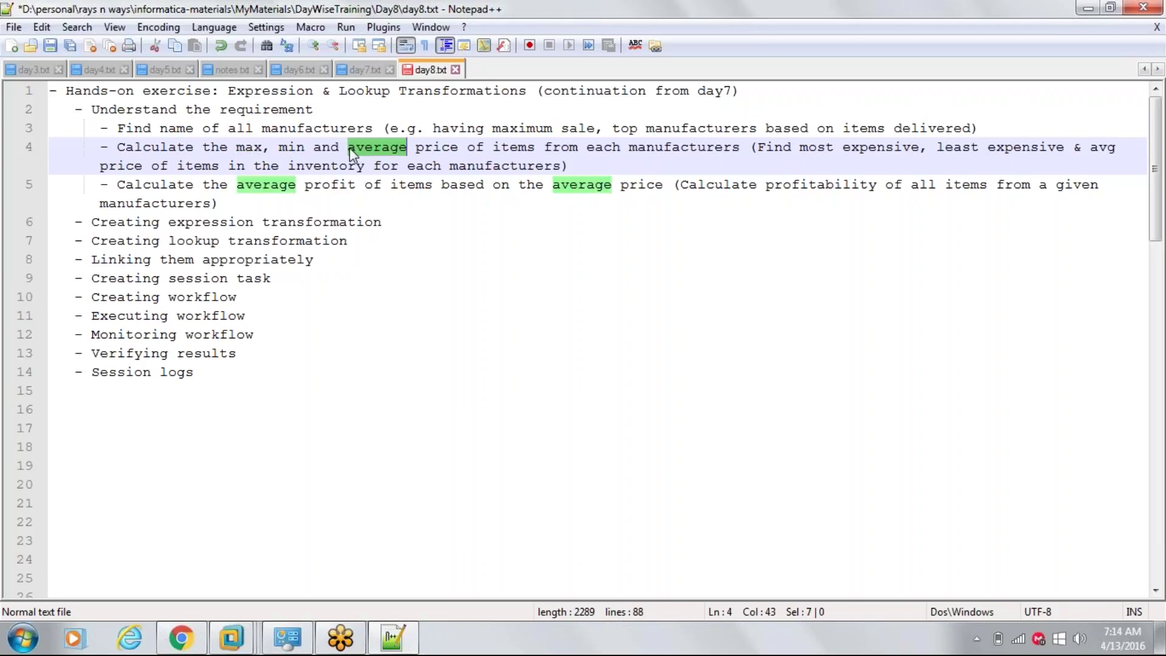
{"action": "left_click", "coordinate": [253, 186]}
{"action": "left_click_drag", "start_coordinate": [246, 186], "coordinate": [662, 186]}
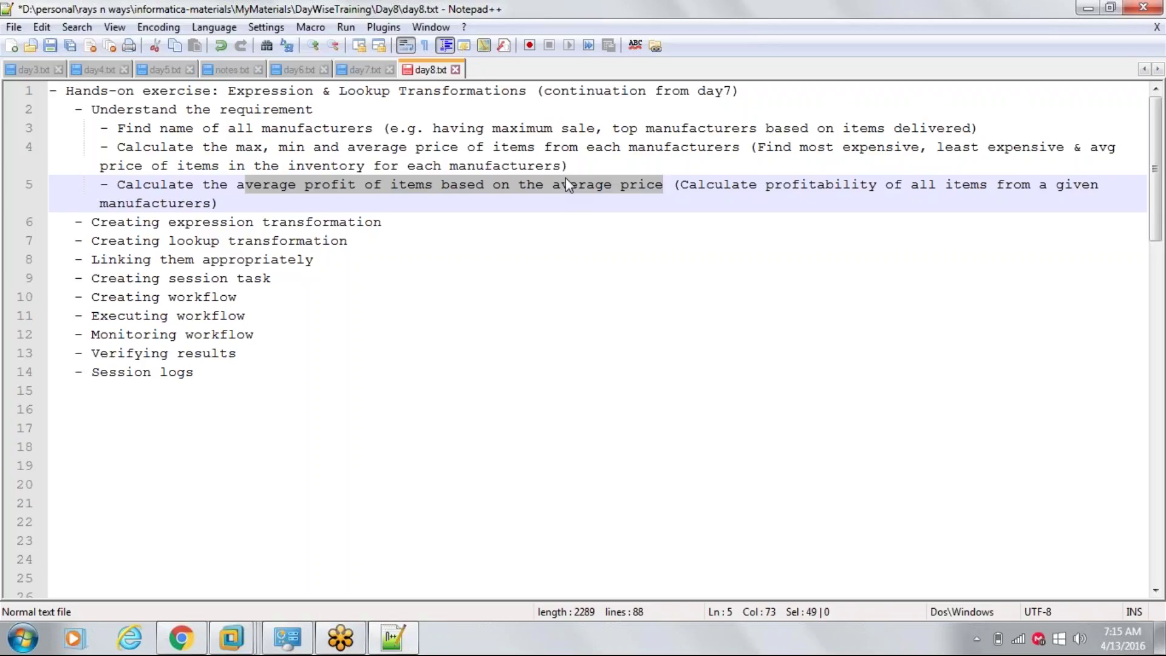
{"action": "left_click_drag", "start_coordinate": [123, 147], "coordinate": [742, 149]}
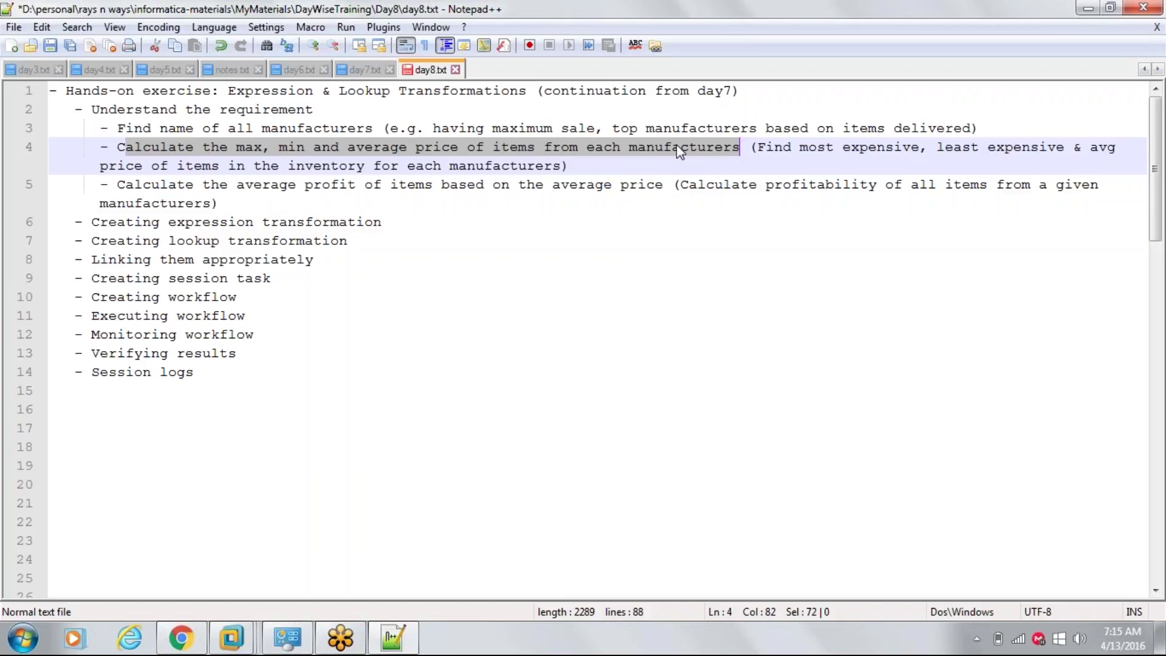
{"action": "mouse_move", "coordinate": [231, 641]}
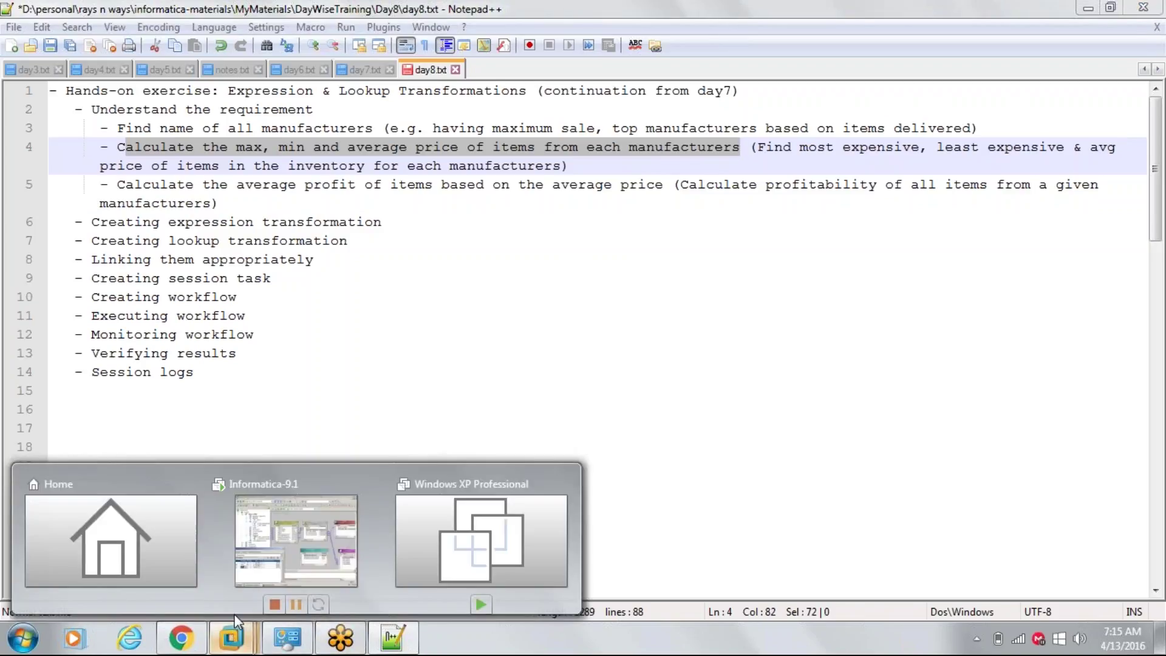
- Switch back to the Informatica-9.1 virtual machine from the taskbar
{"action": "left_click", "coordinate": [305, 533]}
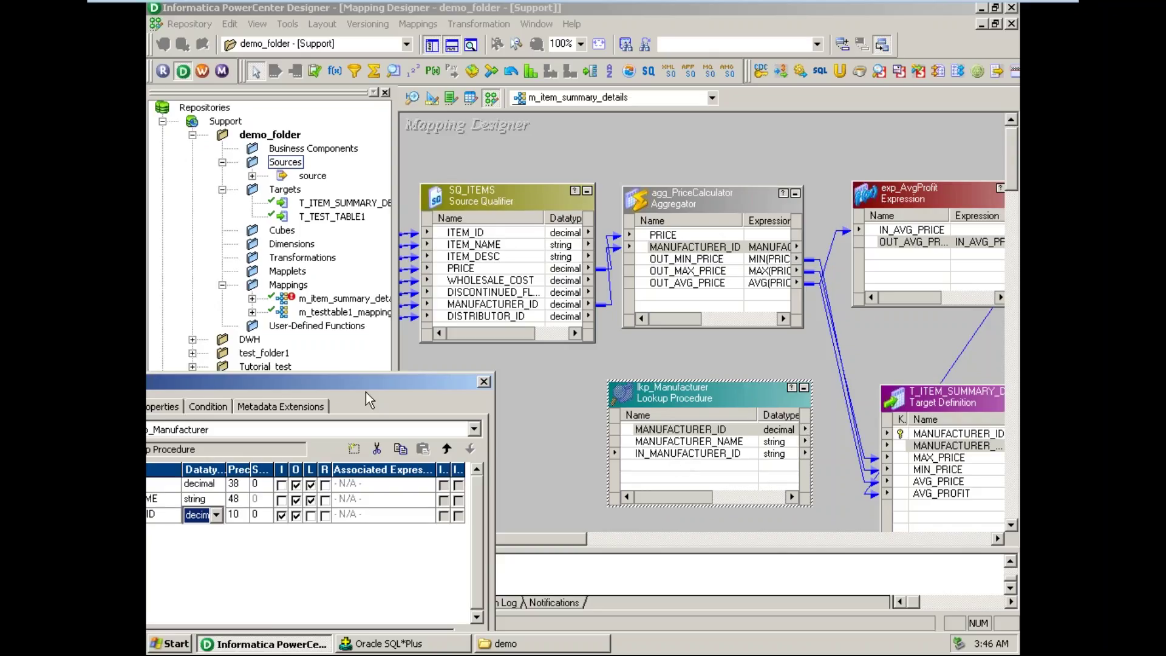
- Edit IN_MANUFACTURER_ID's precision, make it input-only, and accept despite the empty lookup condition
{"action": "left_click_drag", "start_coordinate": [362, 384], "coordinate": [654, 290]}
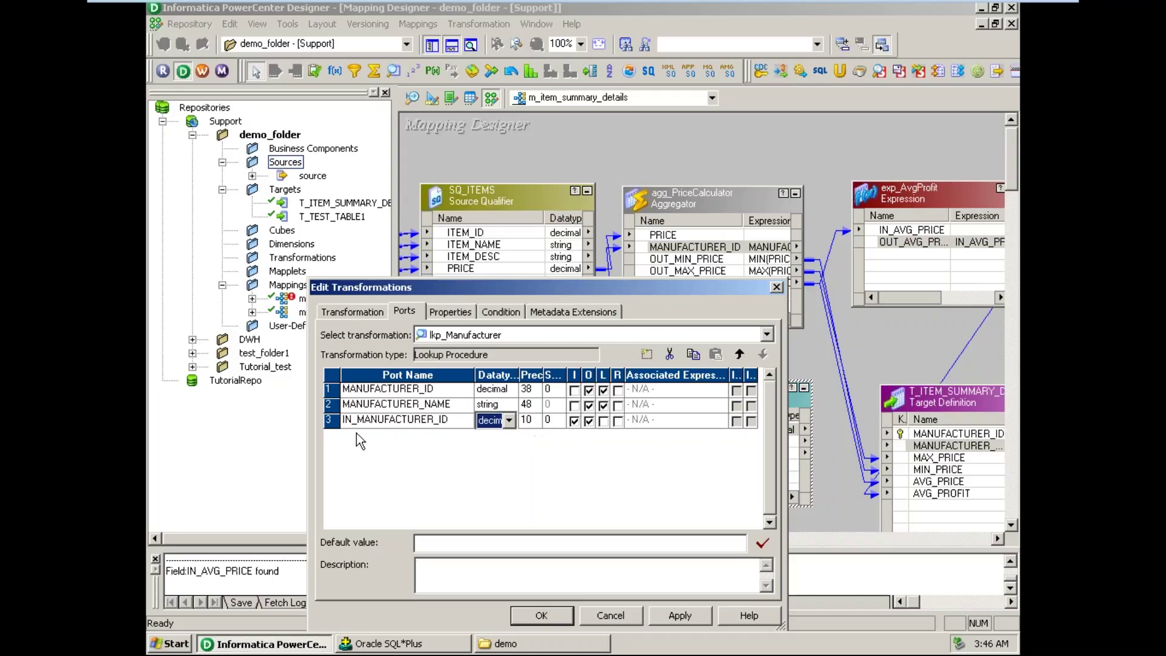
{"action": "left_click", "coordinate": [527, 424]}
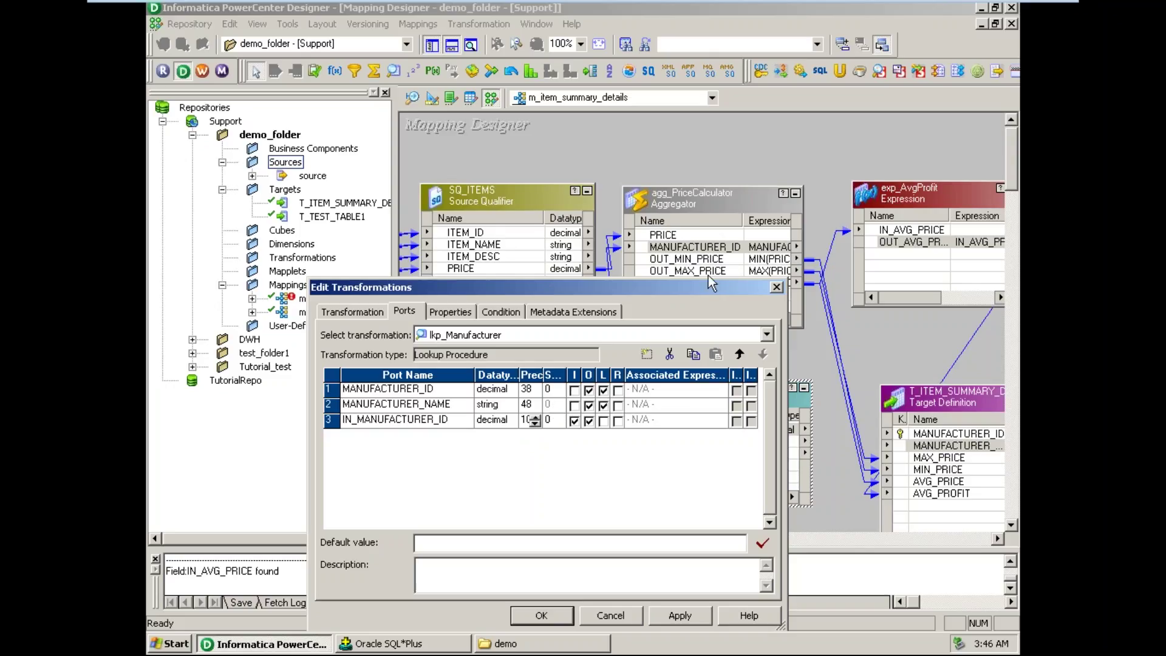
{"action": "key", "text": "BackSpace"}
{"action": "key", "text": "BackSpace"}
{"action": "type", "text": "50"}
{"action": "left_click", "coordinate": [588, 420]}
{"action": "left_click", "coordinate": [522, 612]}
{"action": "left_click", "coordinate": [515, 493]}
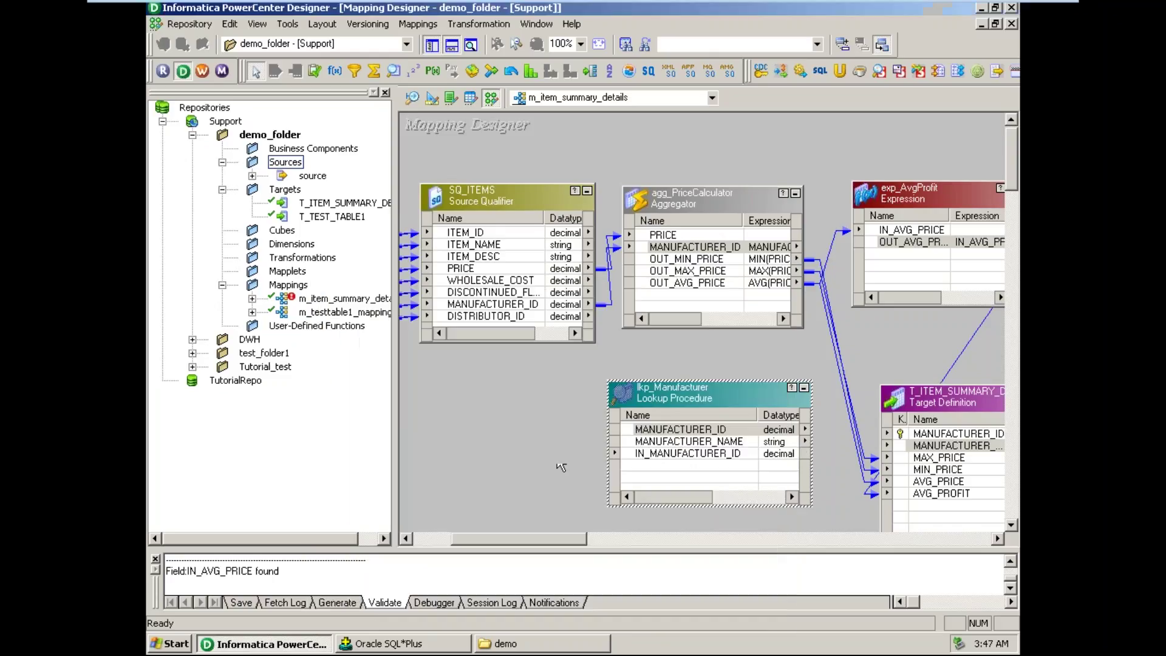
- After checking agg_PriceCalculator's ports, set lkp_Manufacturer's IN_MANUFACTURER_ID precision to 38
{"action": "double_click", "coordinate": [718, 252]}
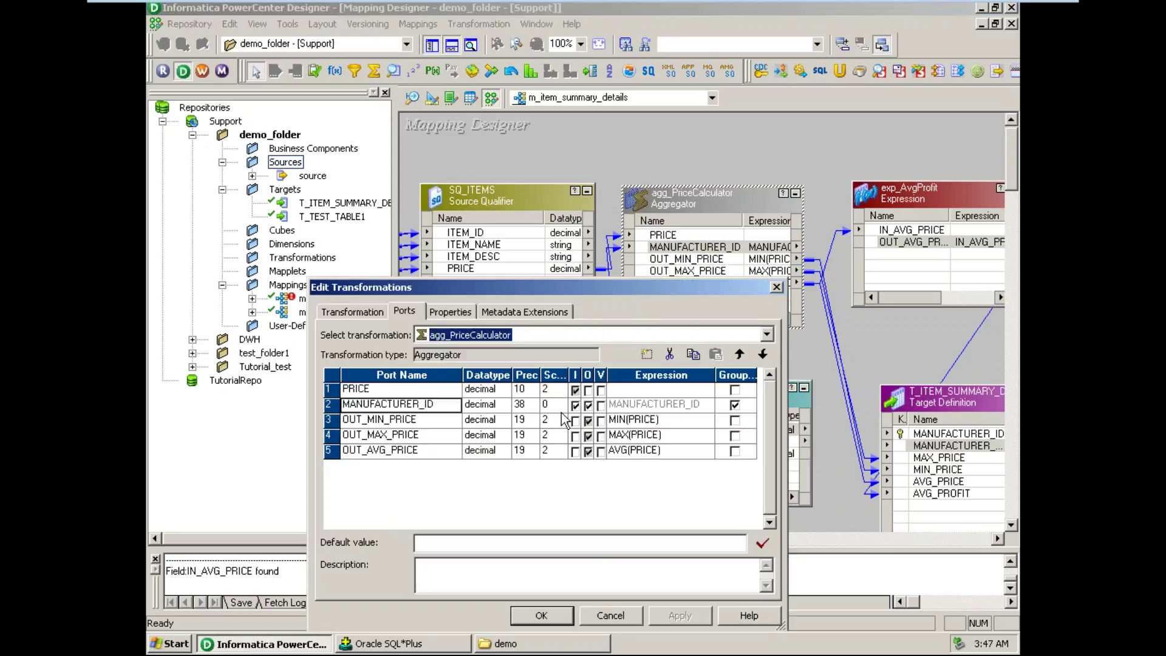
{"action": "left_click", "coordinate": [539, 615]}
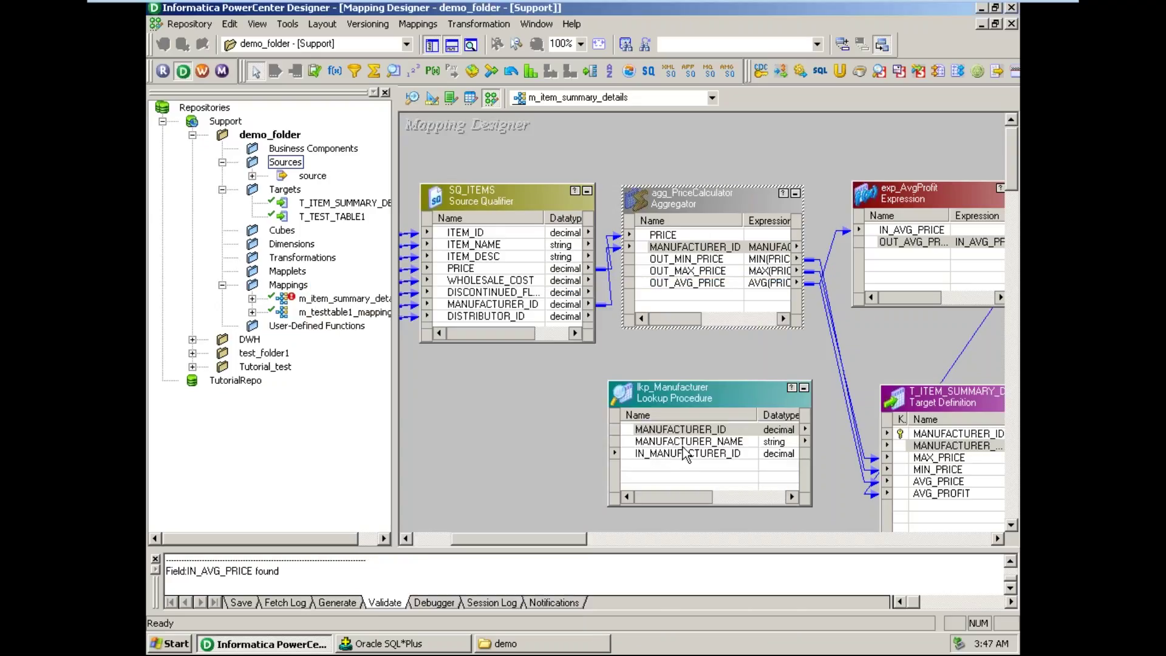
{"action": "double_click", "coordinate": [621, 488]}
{"action": "left_click", "coordinate": [526, 420]}
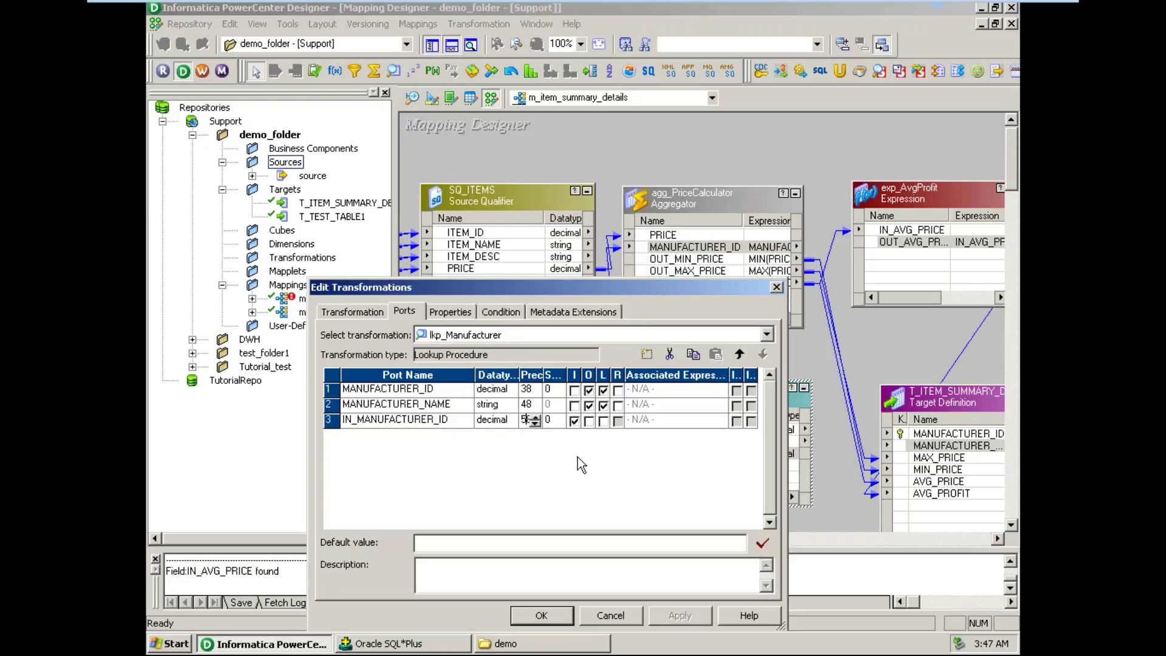
{"action": "type", "text": "38"}
{"action": "key", "text": "Tab"}
{"action": "left_click_drag", "start_coordinate": [632, 286], "coordinate": [428, 340]}
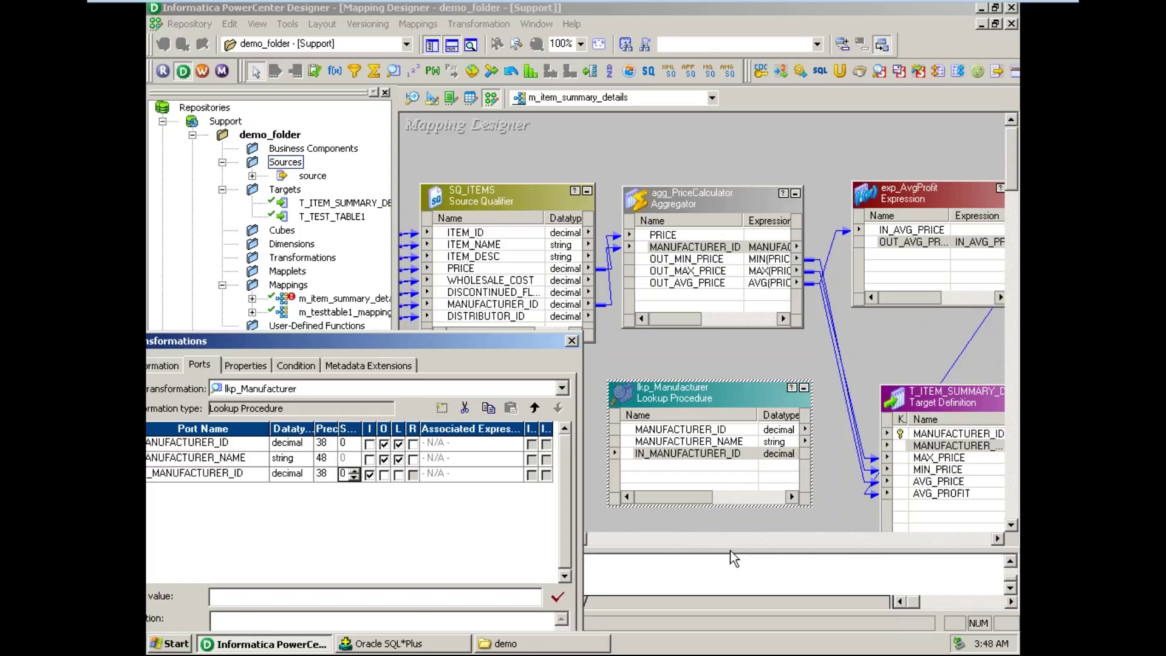
{"action": "left_click", "coordinate": [701, 435]}
- Add the lookup condition MANUFACTURER_ID = IN_MANUFACTURER_ID on the Condition tab and close the settings
{"action": "left_click", "coordinate": [297, 364]}
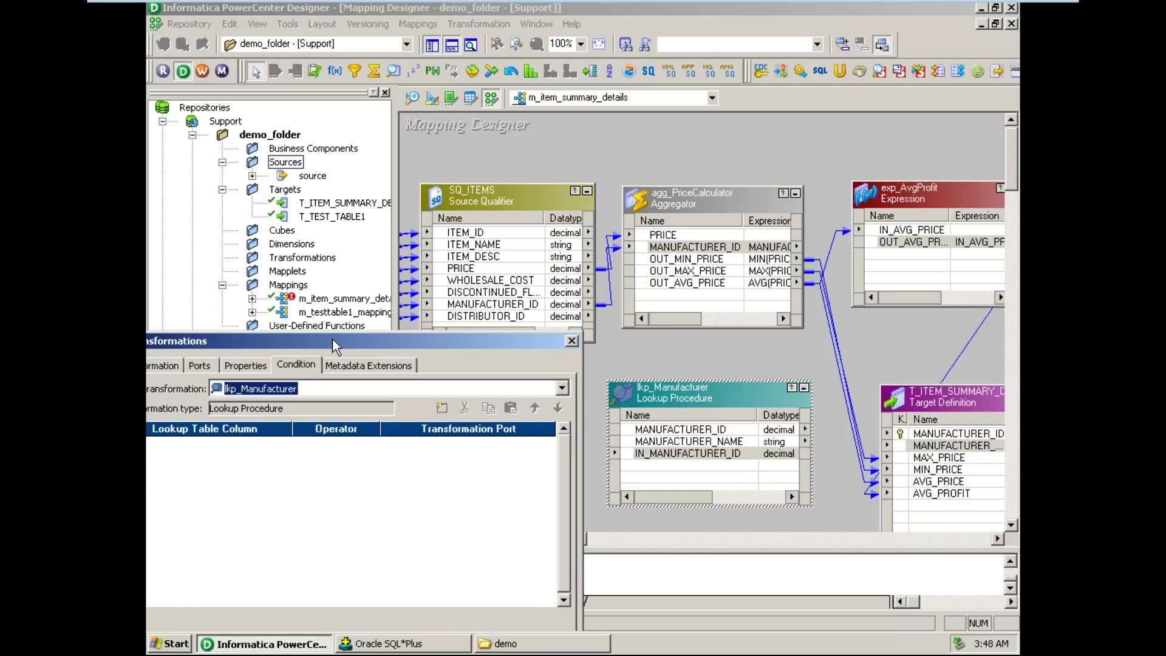
{"action": "left_click_drag", "start_coordinate": [333, 339], "coordinate": [576, 228]}
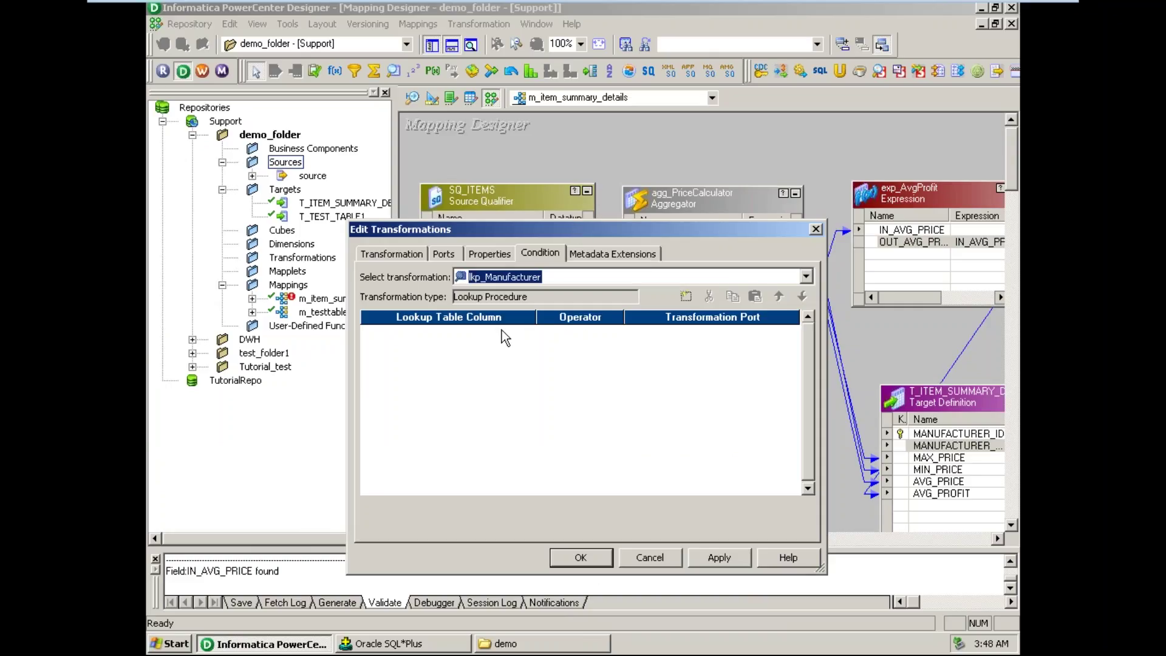
{"action": "left_click", "coordinate": [686, 296]}
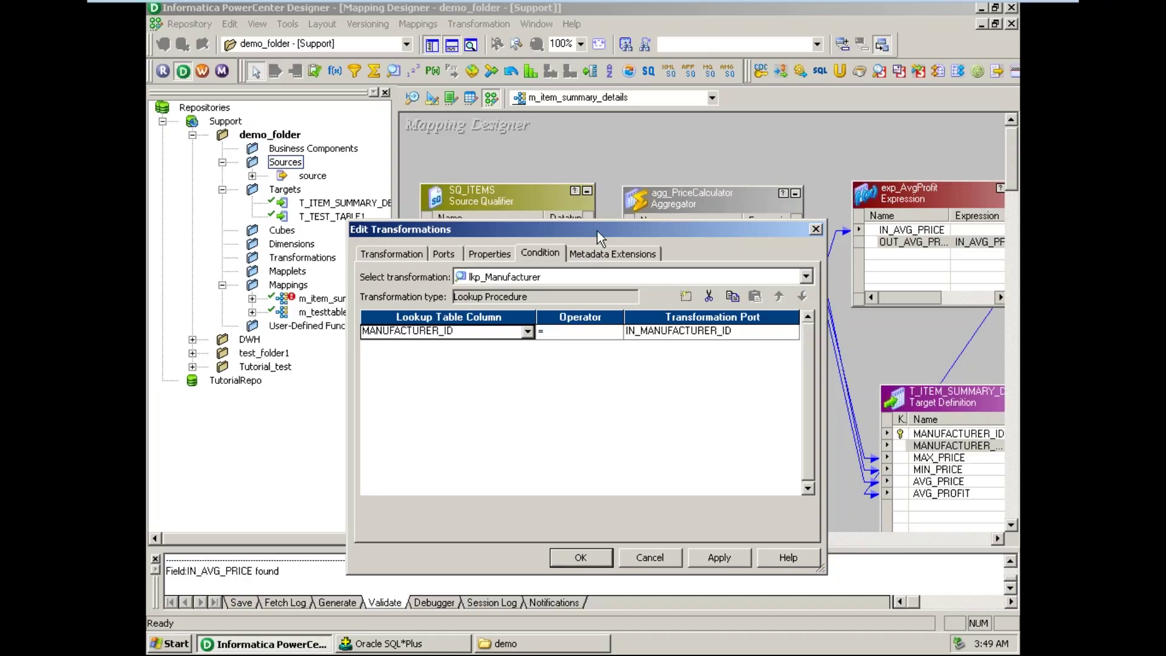
{"action": "left_click_drag", "start_coordinate": [601, 229], "coordinate": [567, 156]}
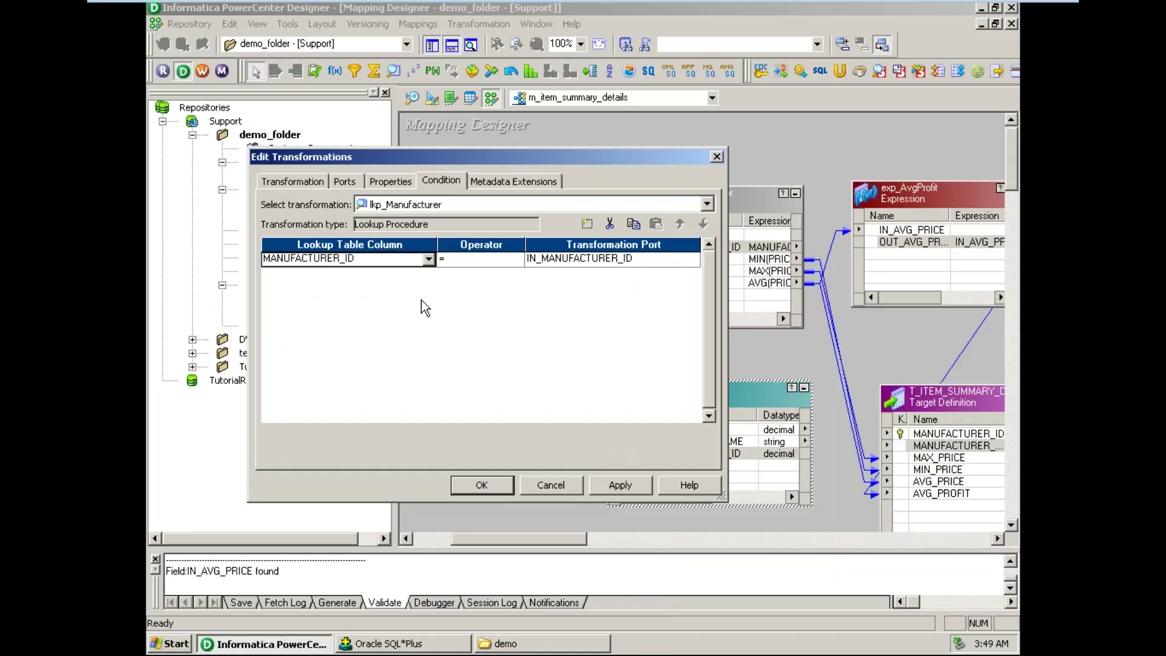
{"action": "left_click", "coordinate": [483, 485]}
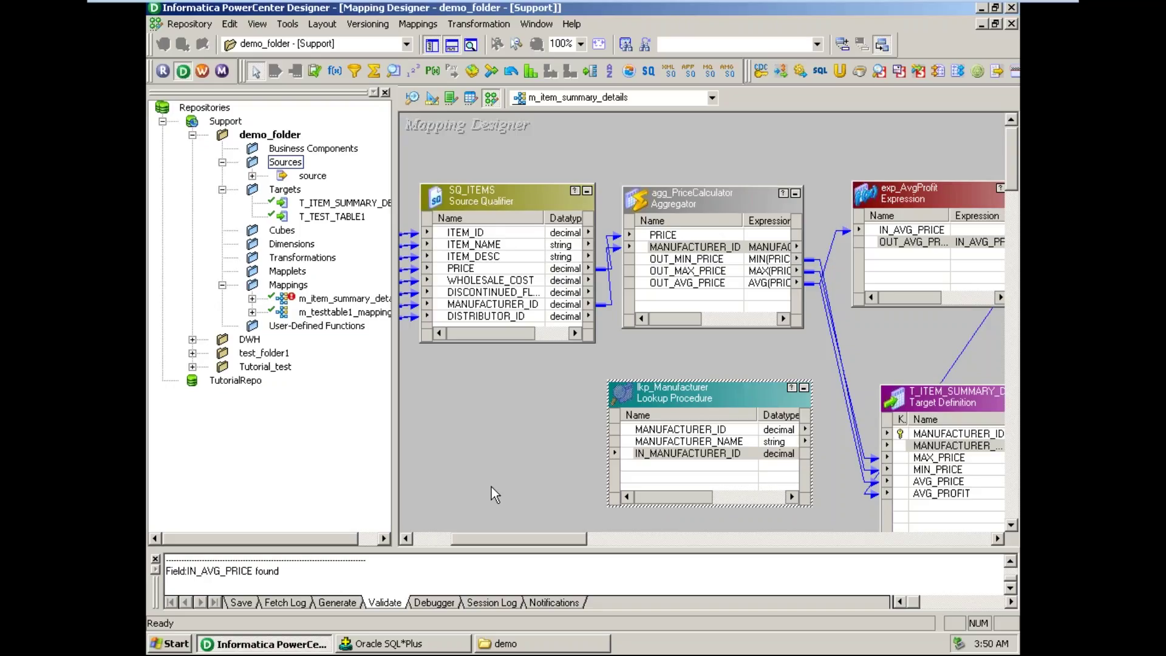
{"action": "left_click", "coordinate": [692, 455]}
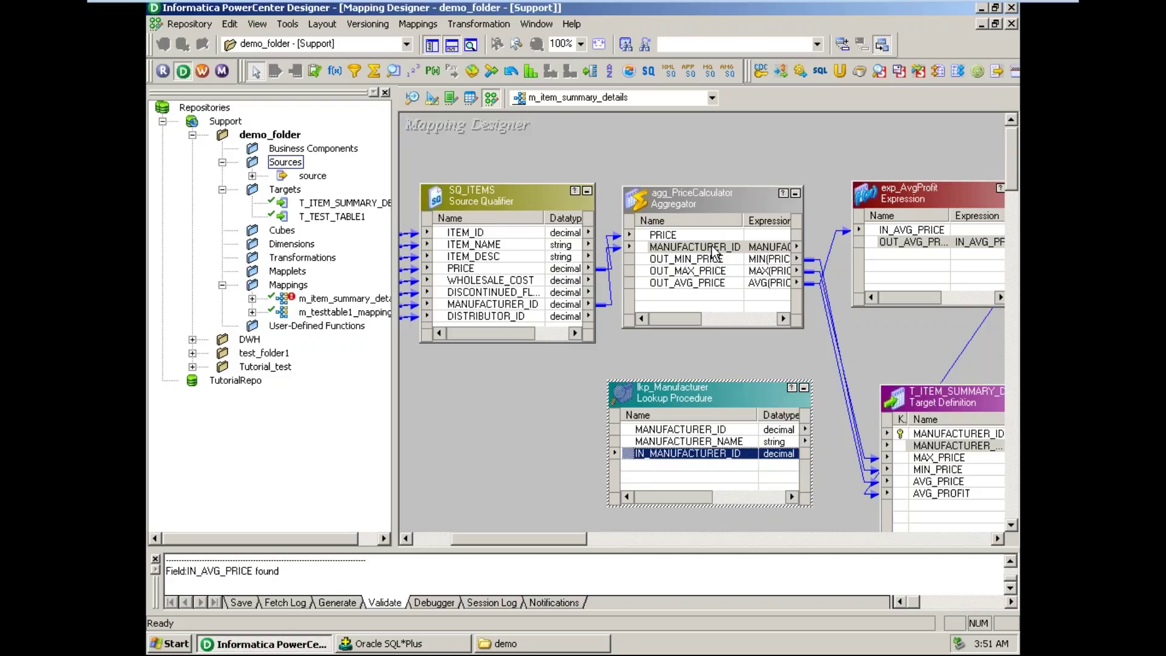
- Link agg_PriceCalculator's MANUFACTURER_ID to lkp_Manufacturer's IN_MANUFACTURER_ID port
{"action": "left_click_drag", "start_coordinate": [716, 252], "coordinate": [665, 454]}
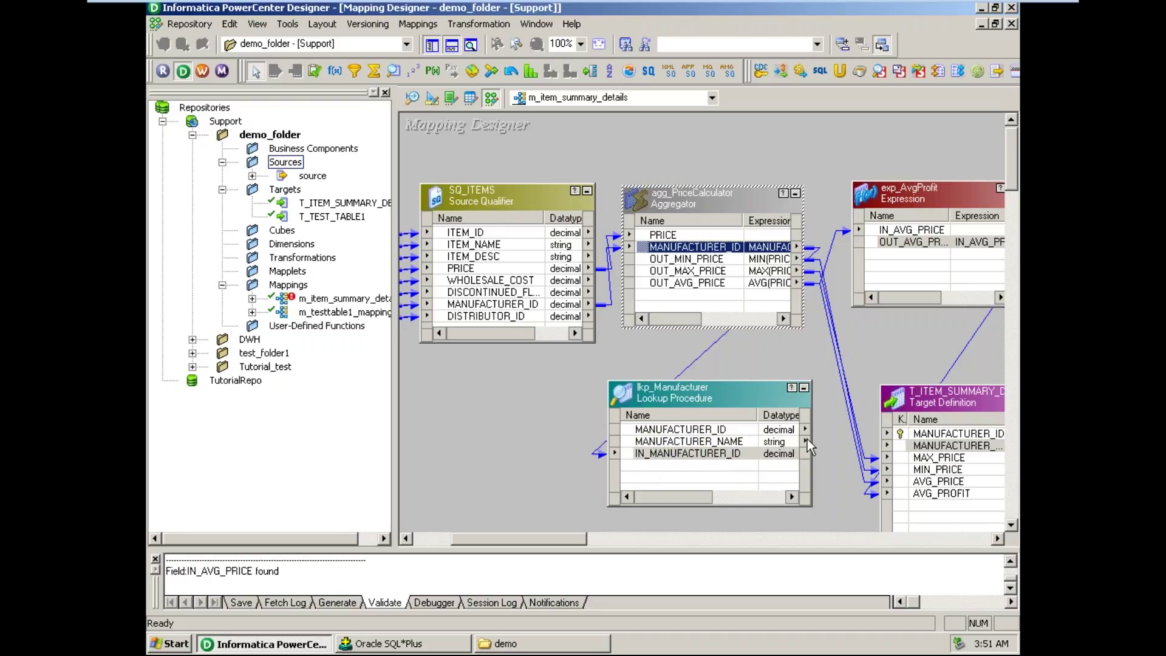
{"action": "left_click", "coordinate": [998, 538]}
{"action": "left_click", "coordinate": [998, 539]}
{"action": "left_click", "coordinate": [998, 539]}
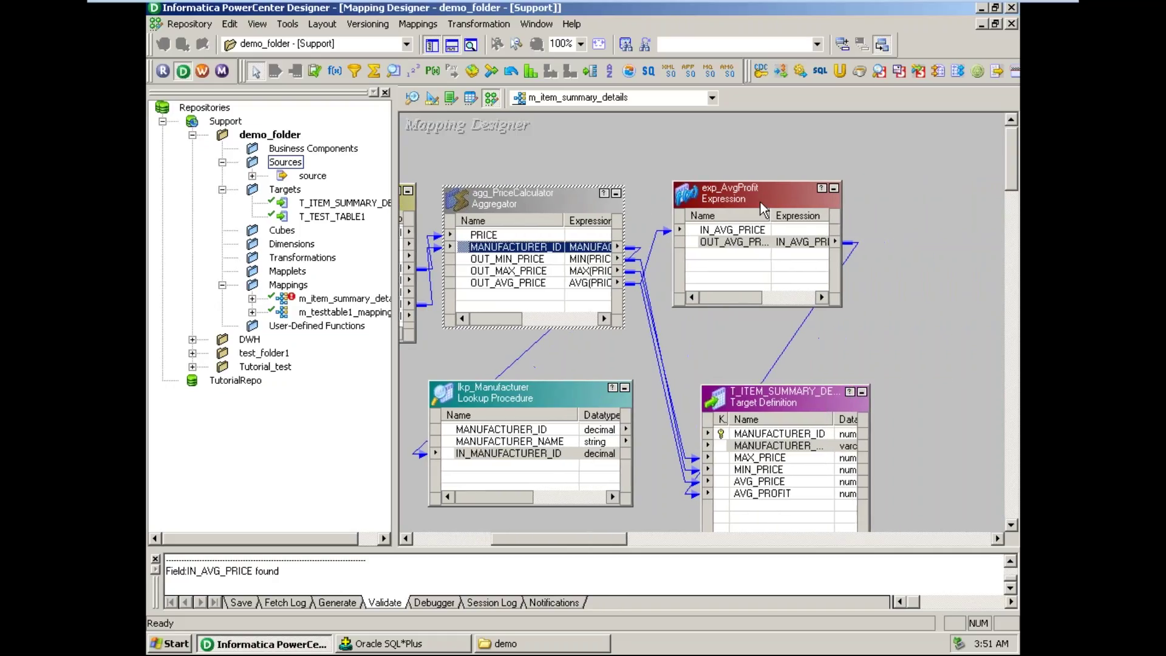
- Rearrange the canvas: lkp_Manufacturer at the top, exp_AvgProfit above the target, target moved down-right
{"action": "left_click_drag", "start_coordinate": [751, 199], "coordinate": [842, 268]}
{"action": "left_click_drag", "start_coordinate": [484, 403], "coordinate": [763, 137]}
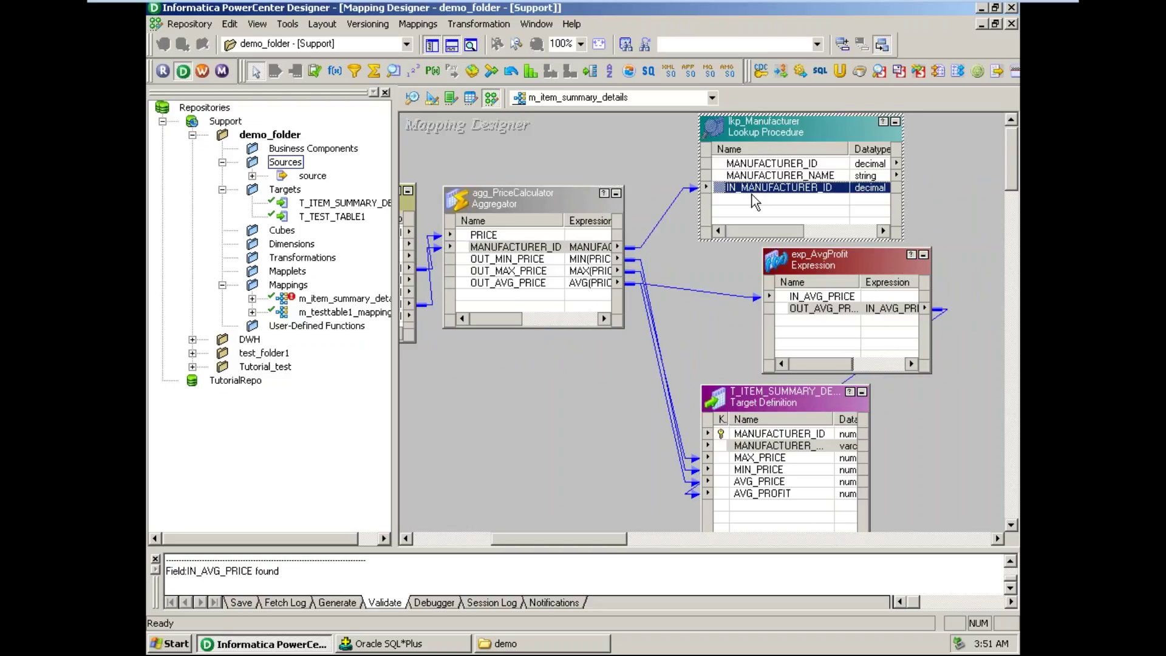
{"action": "left_click_drag", "start_coordinate": [840, 276], "coordinate": [776, 283]}
{"action": "left_click_drag", "start_coordinate": [795, 397], "coordinate": [923, 455]}
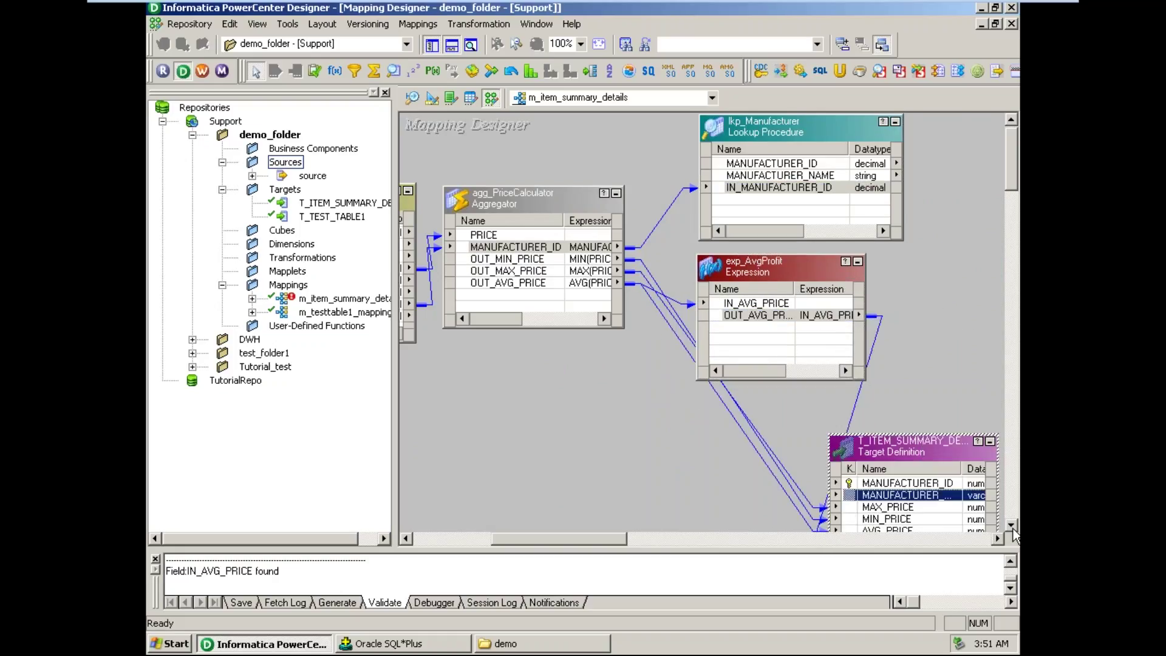
{"action": "left_click", "coordinate": [999, 538]}
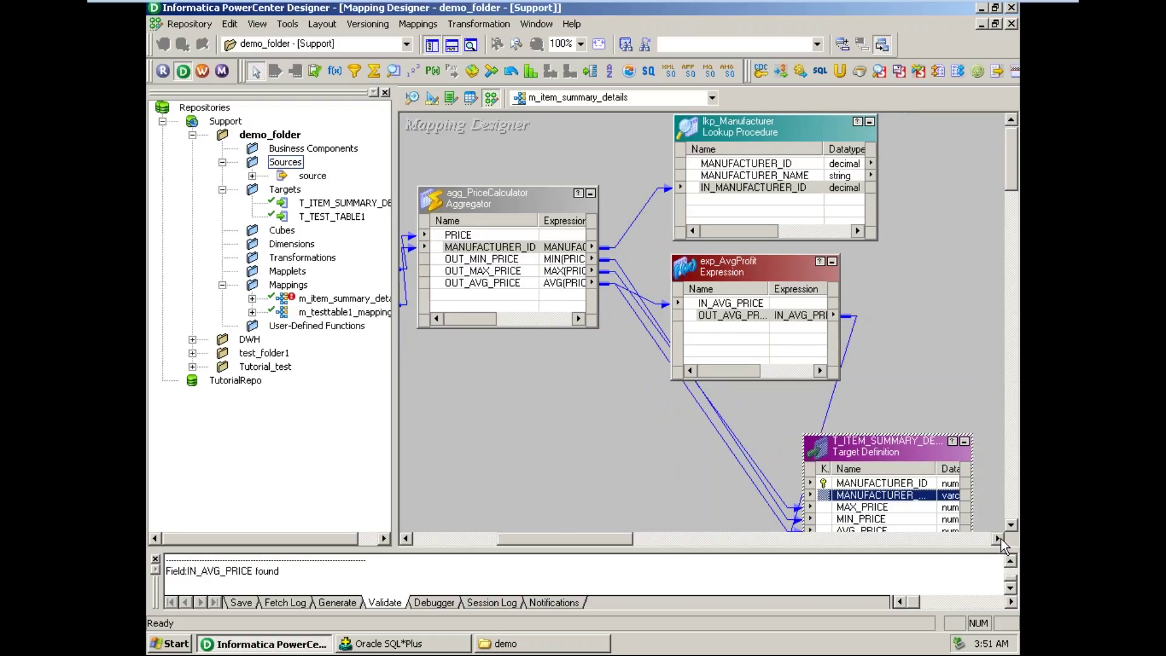
{"action": "left_click", "coordinate": [999, 538]}
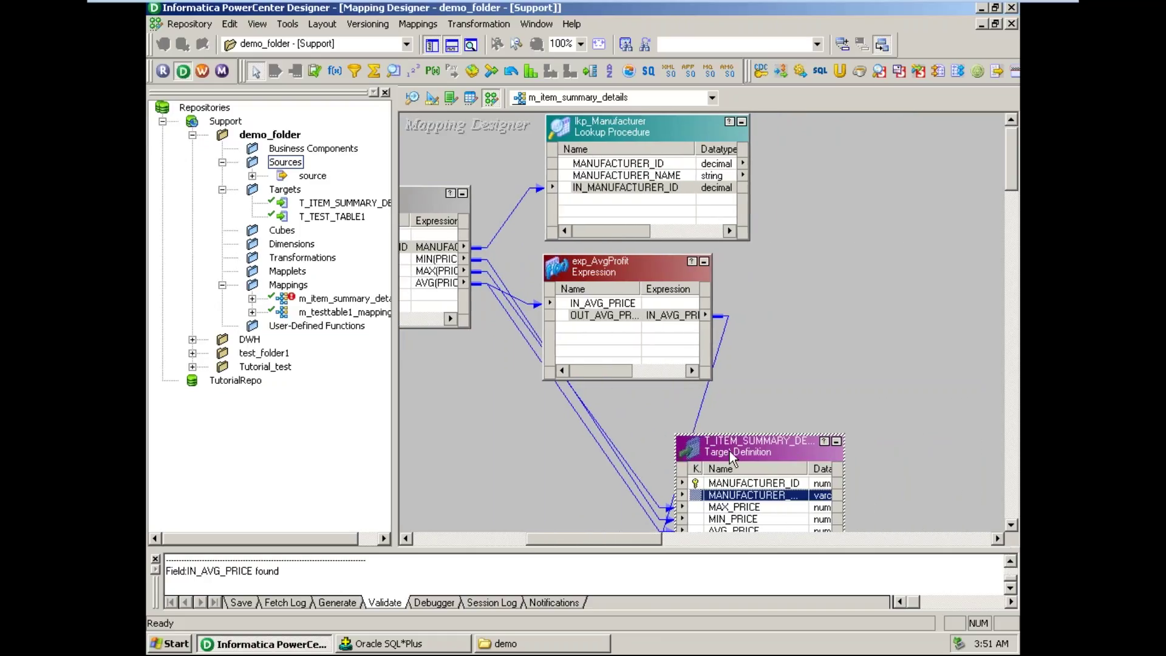
- Move the target definition up and right of exp_AvgProfit and scroll horizontally to review the layout
{"action": "left_click_drag", "start_coordinate": [730, 451], "coordinate": [861, 401]}
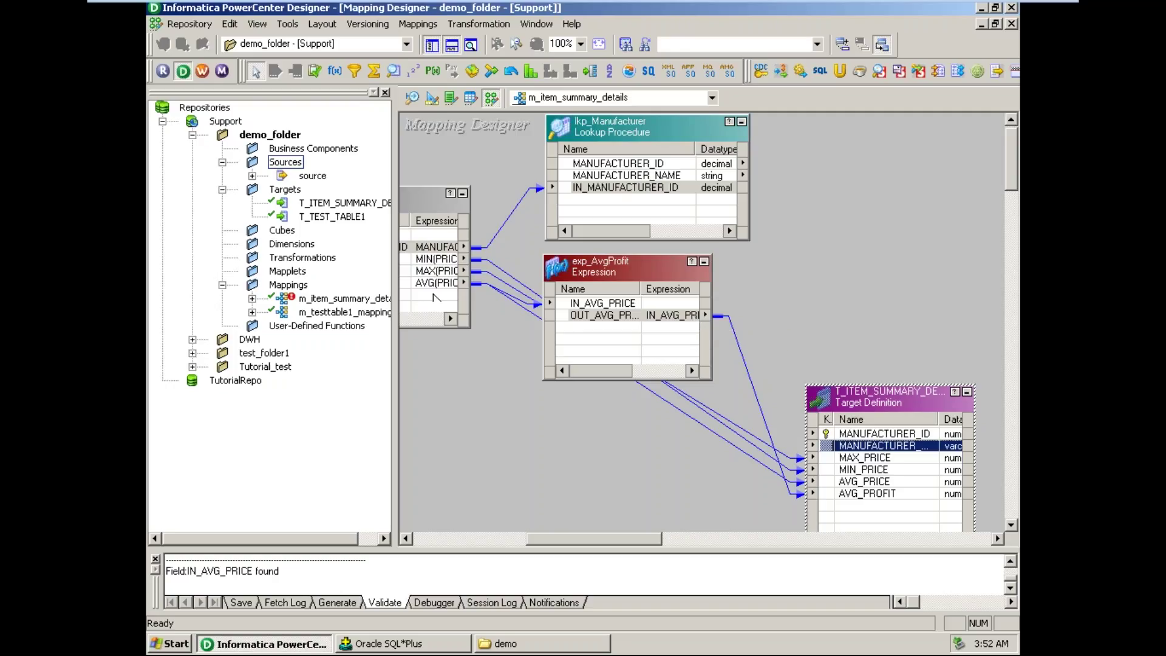
{"action": "left_click_drag", "start_coordinate": [582, 537], "coordinate": [549, 538]}
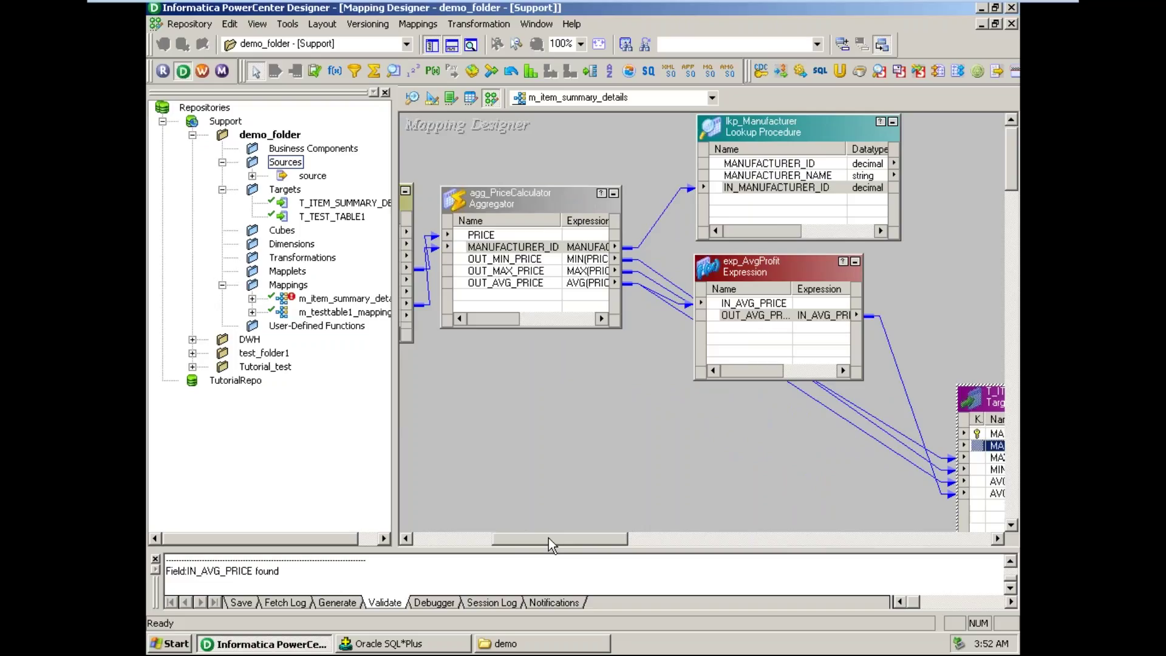
{"action": "left_click_drag", "start_coordinate": [549, 537], "coordinate": [548, 538]}
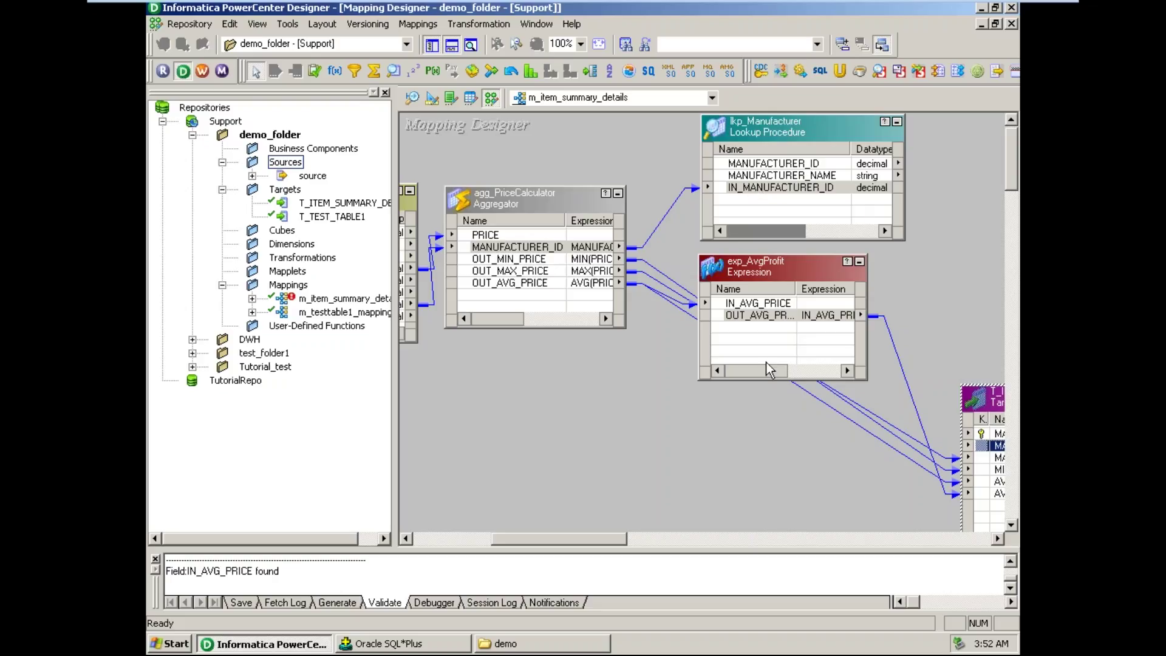
{"action": "left_click_drag", "start_coordinate": [615, 547], "coordinate": [638, 547]}
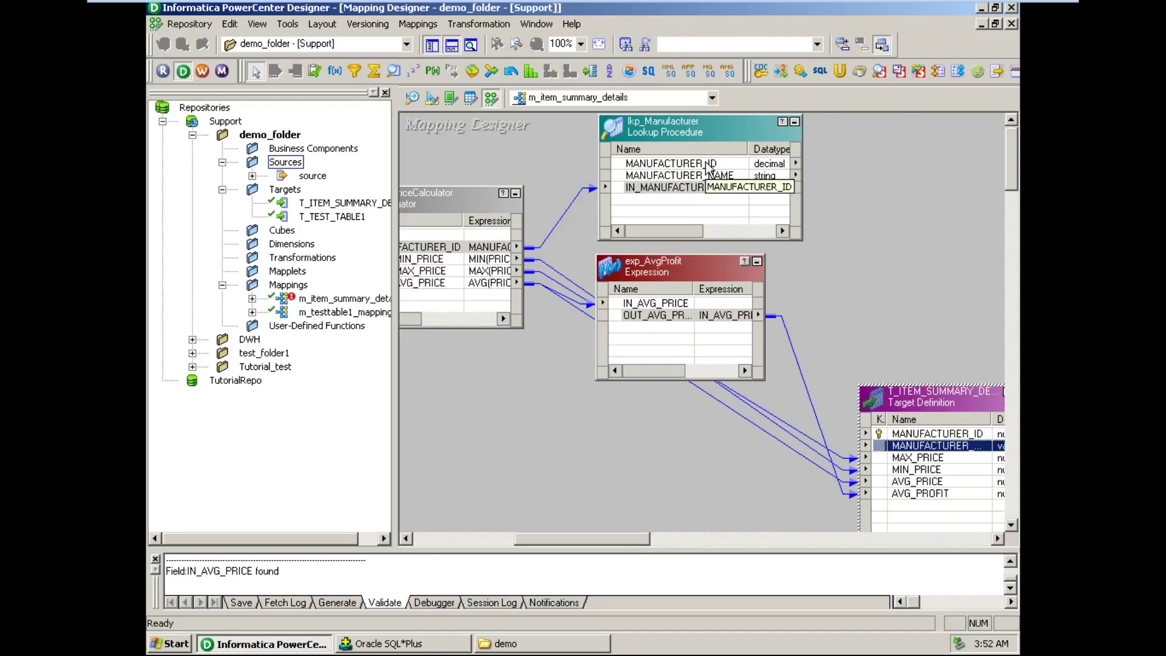
- Link lkp_Manufacturer's MANUFACTURER_ID and MANUFACTURER_NAME to the target's matching manufacturer columns
{"action": "left_click", "coordinate": [686, 165]}
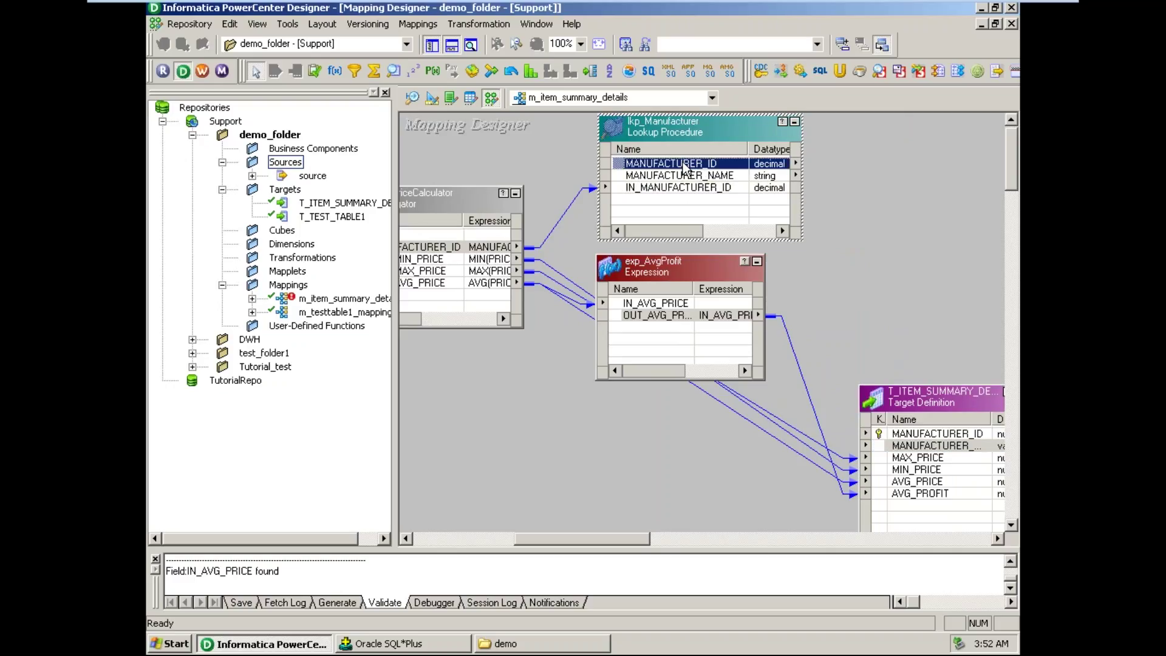
{"action": "left_click_drag", "start_coordinate": [633, 540], "coordinate": [654, 545]}
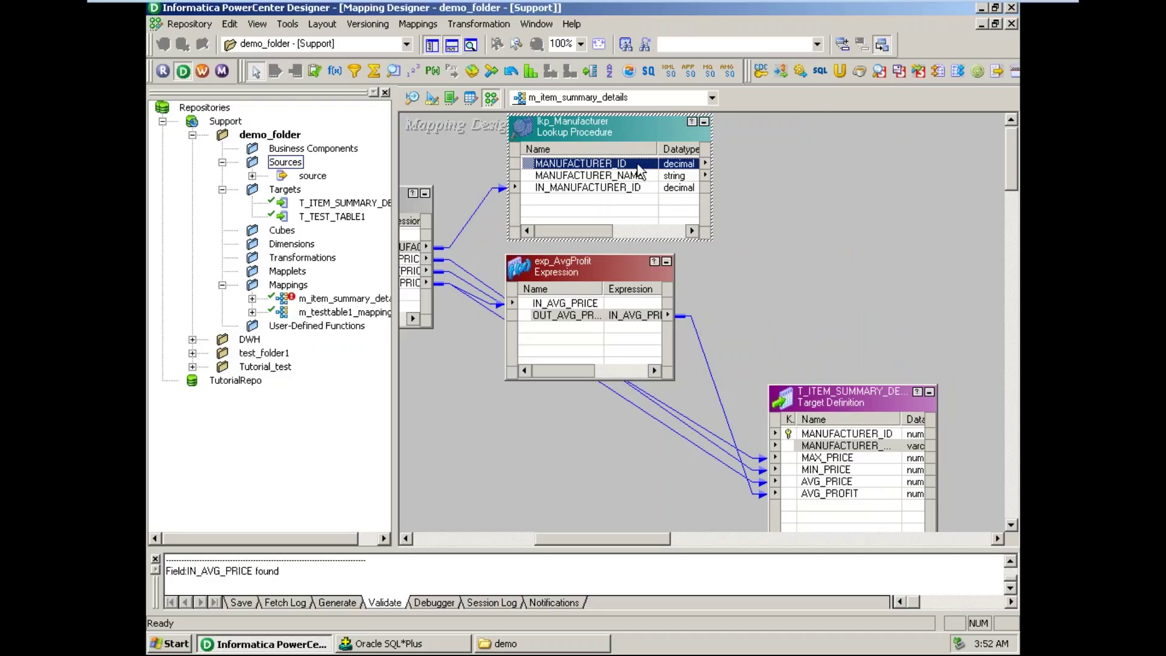
{"action": "left_click_drag", "start_coordinate": [637, 167], "coordinate": [732, 188]}
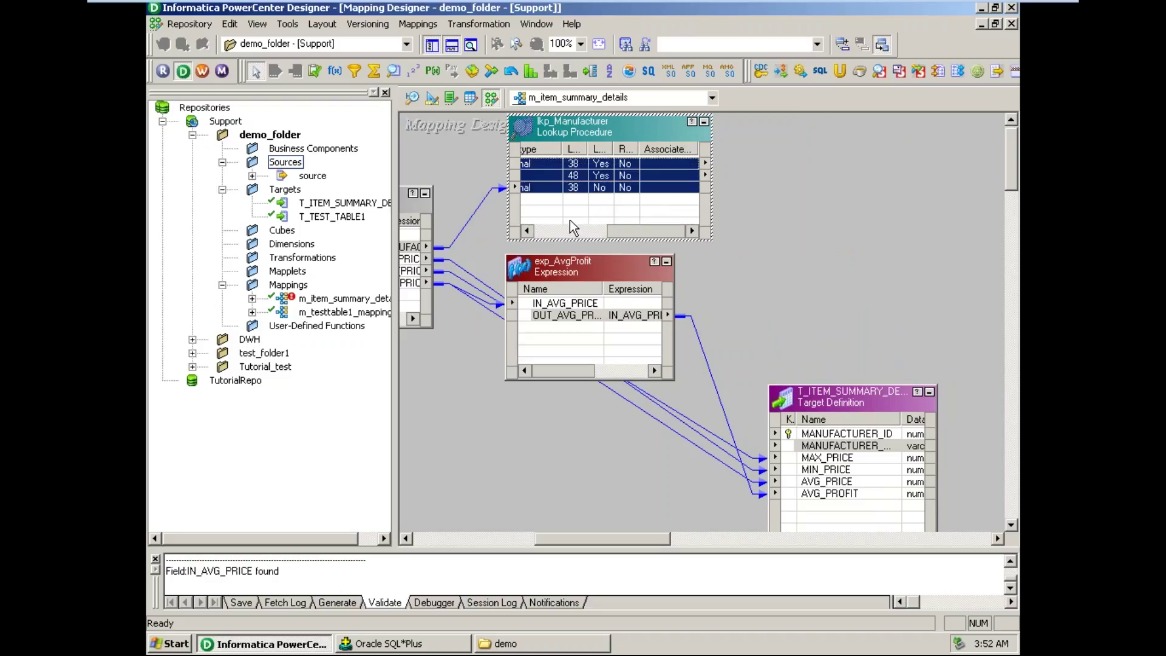
{"action": "left_click_drag", "start_coordinate": [633, 231], "coordinate": [560, 231]}
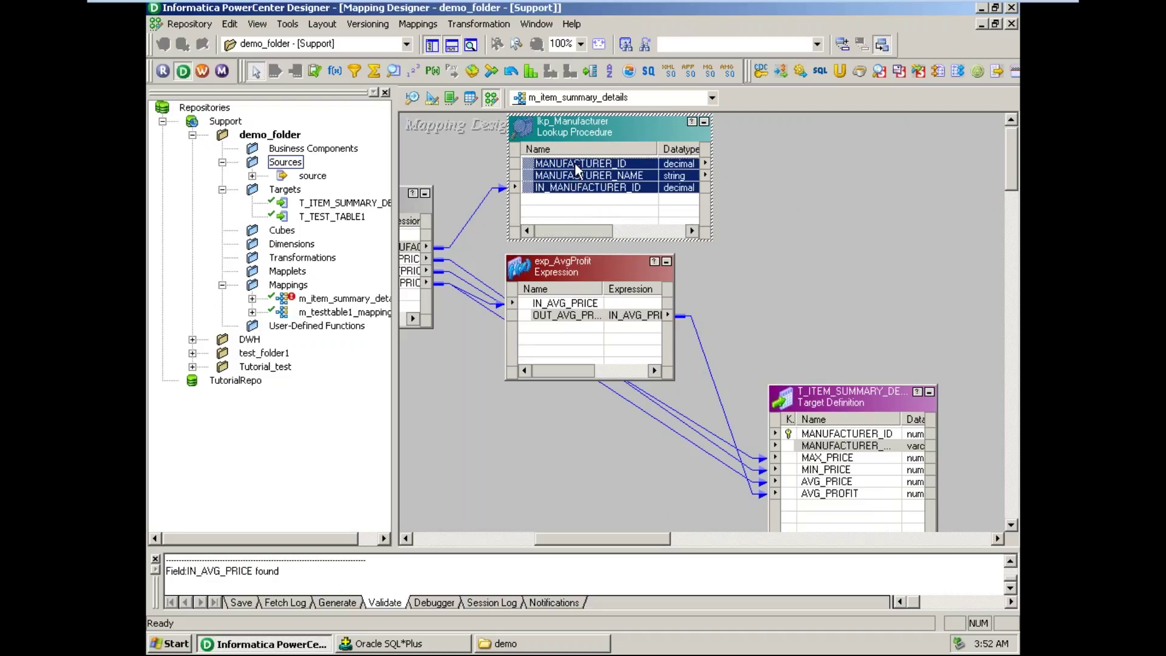
{"action": "left_click_drag", "start_coordinate": [575, 165], "coordinate": [873, 435]}
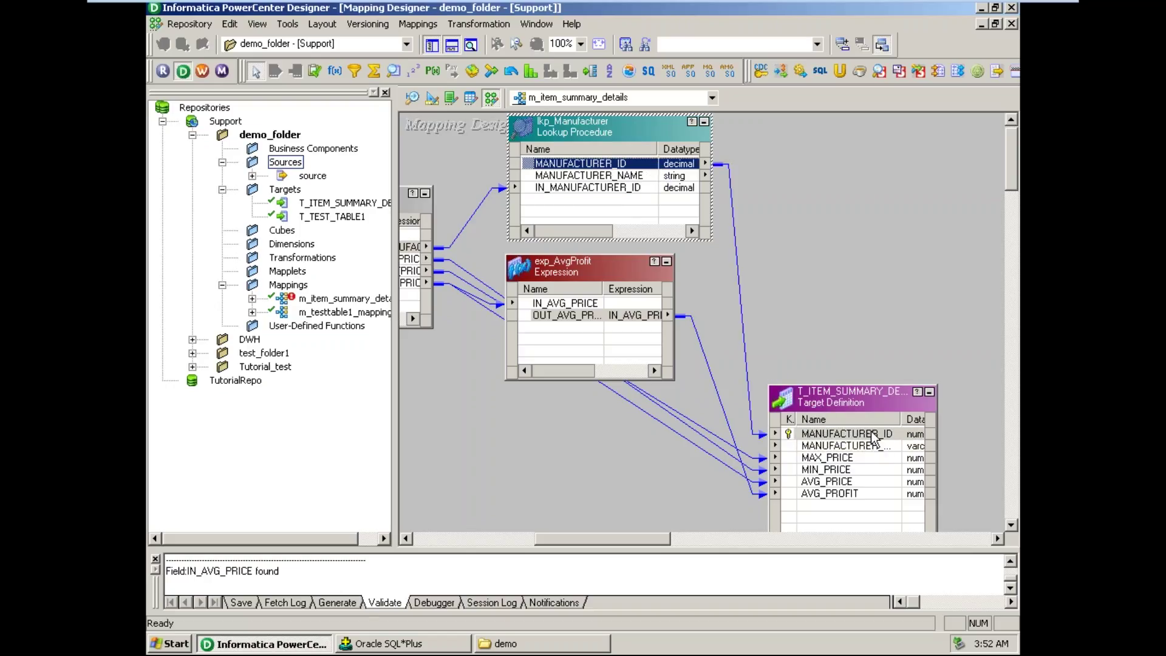
{"action": "left_click", "coordinate": [612, 176]}
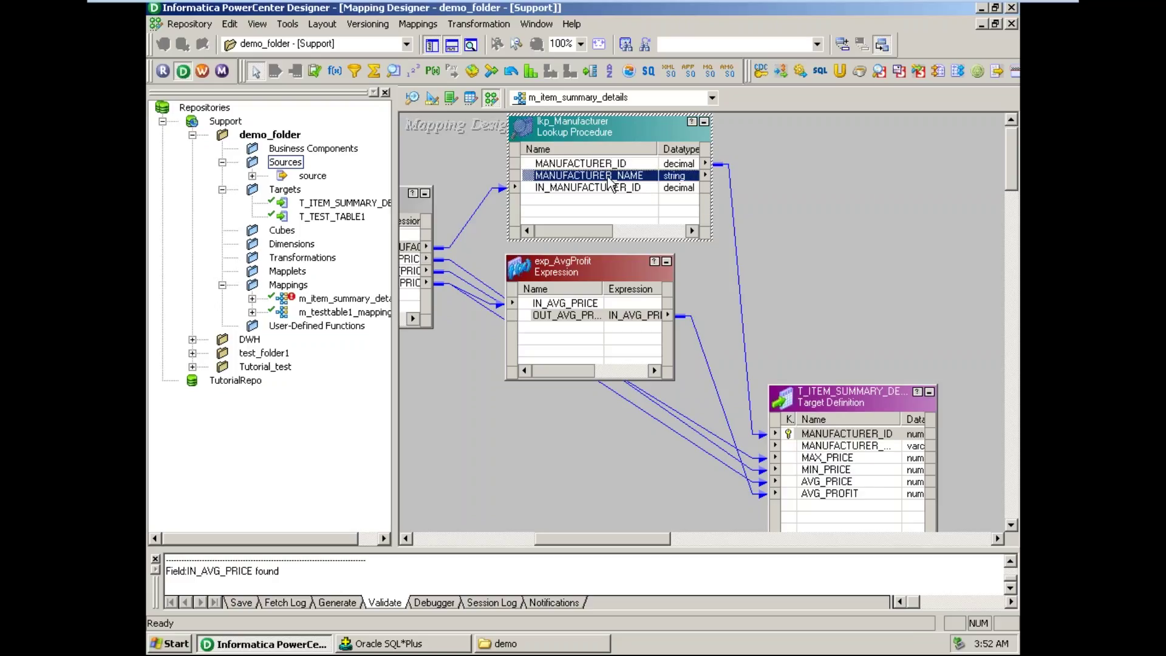
{"action": "left_click_drag", "start_coordinate": [612, 182], "coordinate": [823, 451]}
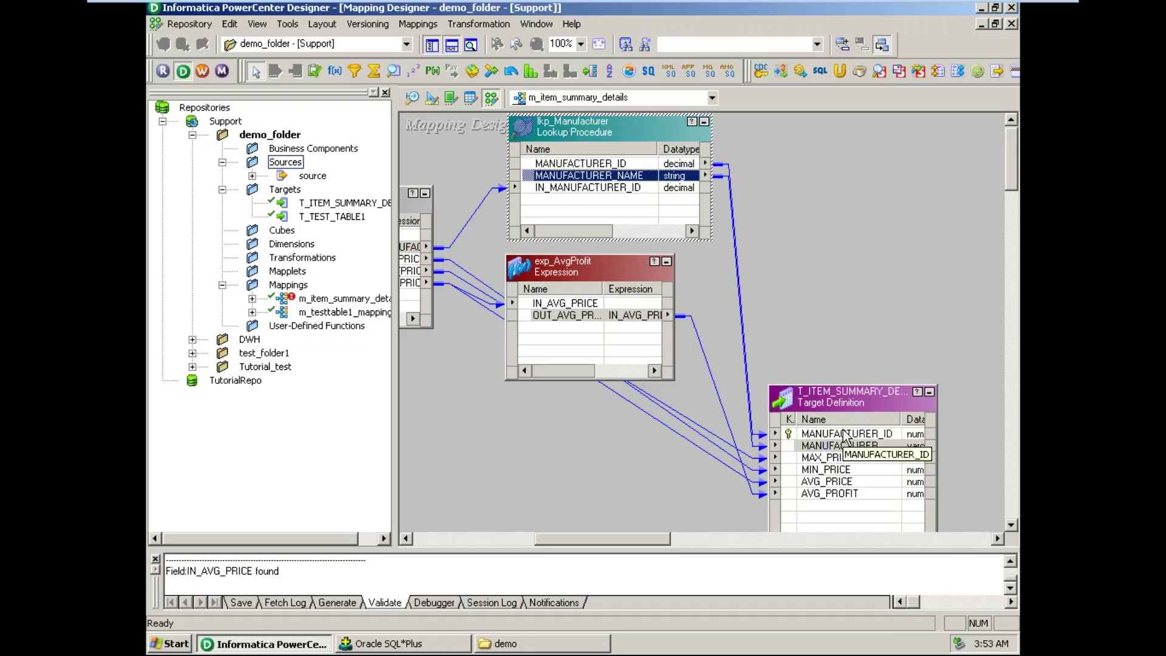
{"action": "left_click", "coordinate": [978, 8]}
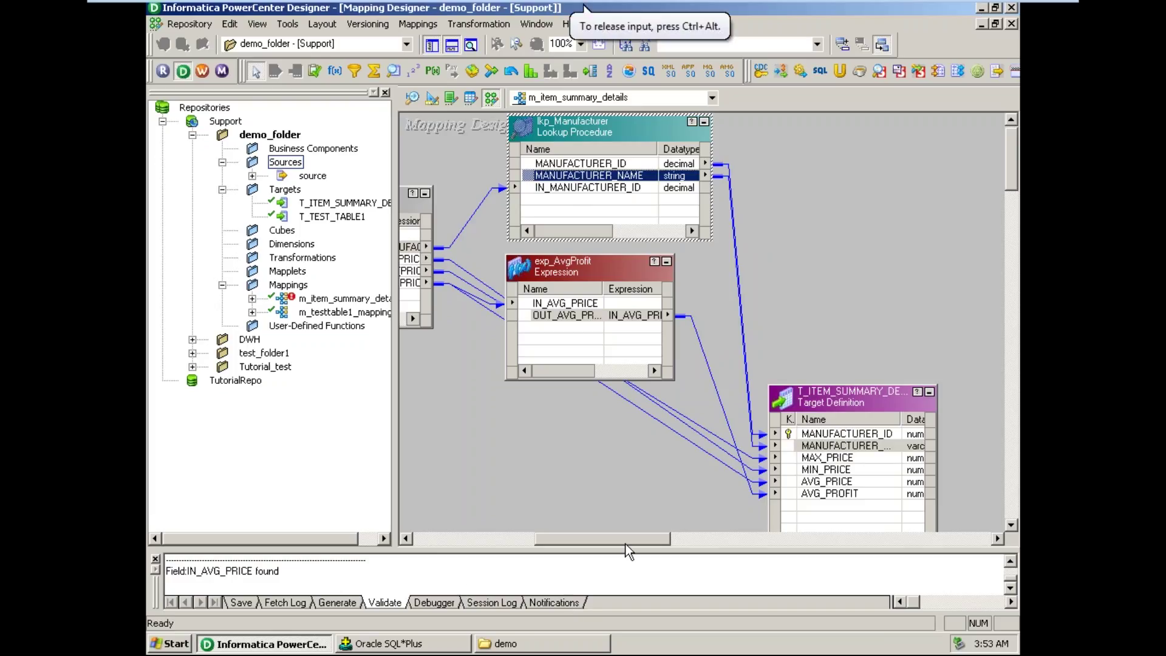
- Check links from OUT_MIN_PRICE, OUT_MAX_PRICE and the expression output to target AVG_PROFIT, then scroll to ITEMS
{"action": "left_click_drag", "start_coordinate": [635, 538], "coordinate": [606, 540]}
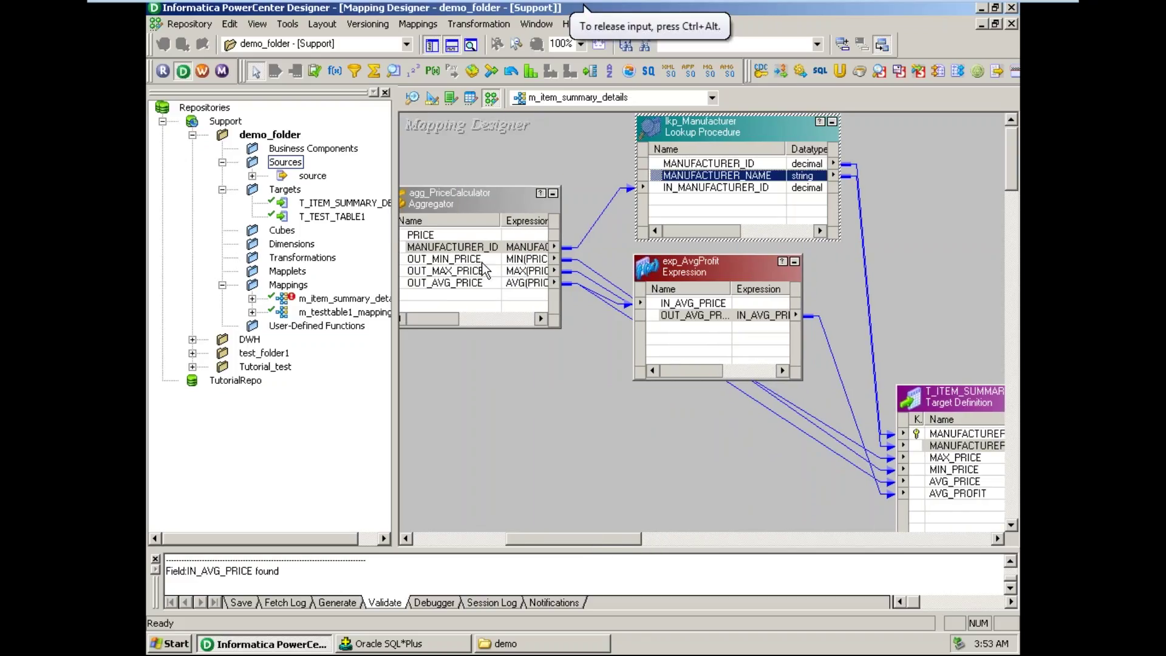
{"action": "left_click", "coordinate": [483, 263]}
{"action": "left_click", "coordinate": [479, 271]}
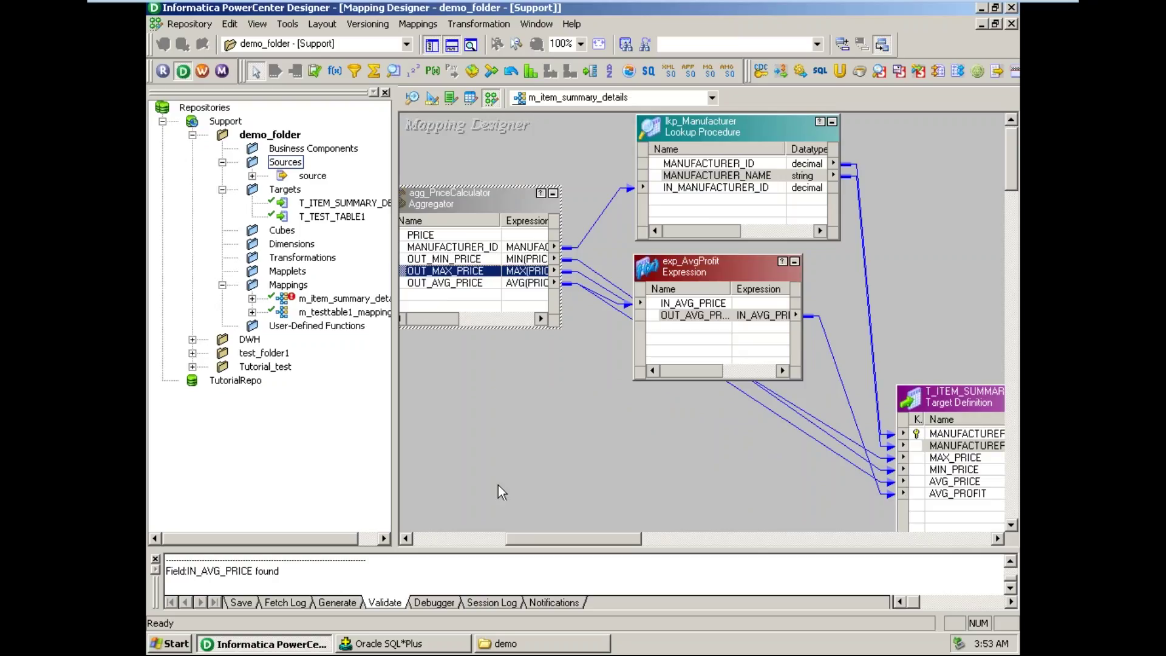
{"action": "left_click", "coordinate": [721, 316]}
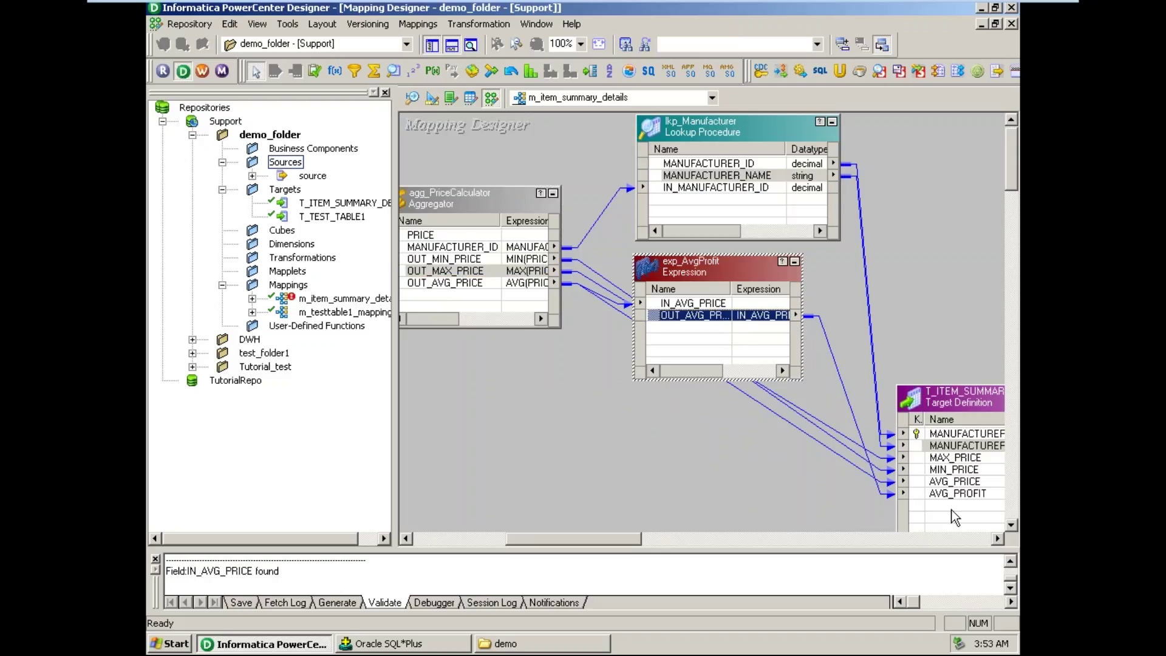
{"action": "left_click", "coordinate": [954, 494]}
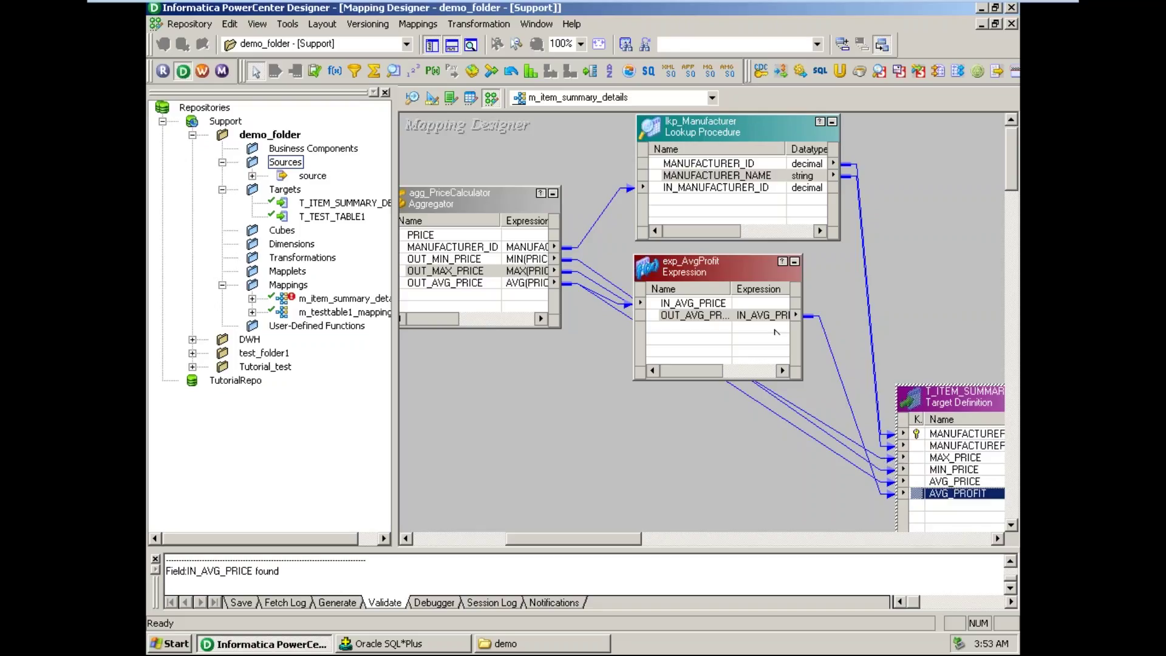
{"action": "mouse_move", "coordinate": [593, 543]}
{"action": "left_mouse_down"}
{"action": "mouse_move", "coordinate": [493, 538]}
{"action": "mouse_move", "coordinate": [596, 527]}
{"action": "left_mouse_up"}
{"action": "left_click_drag", "start_coordinate": [751, 535], "coordinate": [506, 538]}
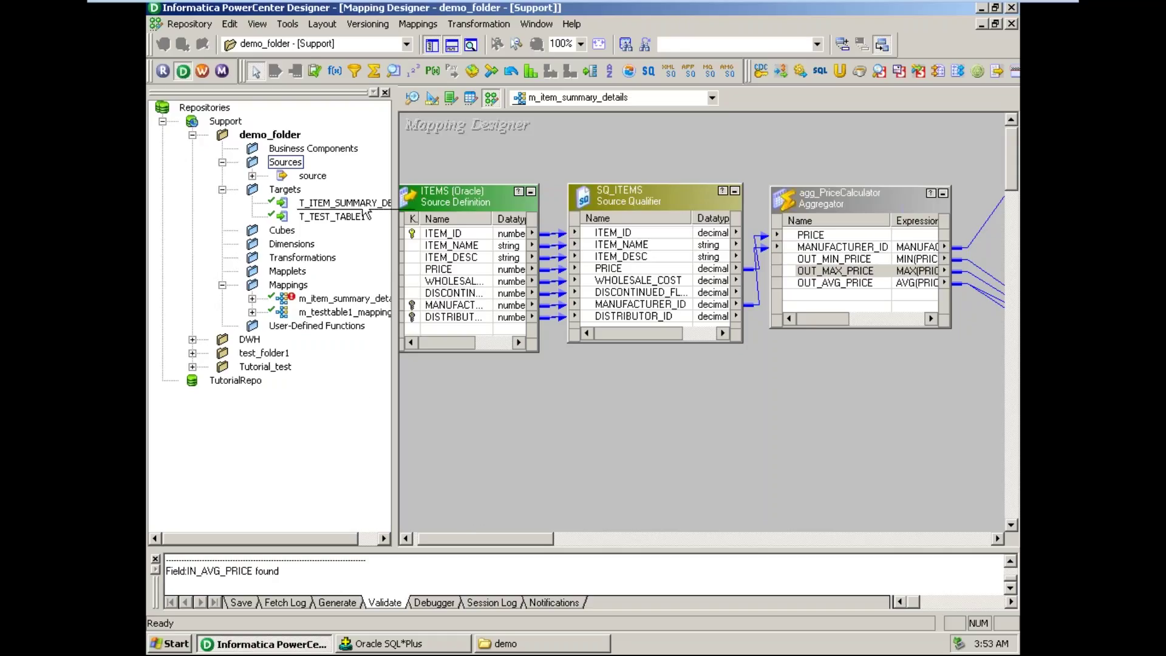
{"action": "left_click", "coordinate": [257, 24]}
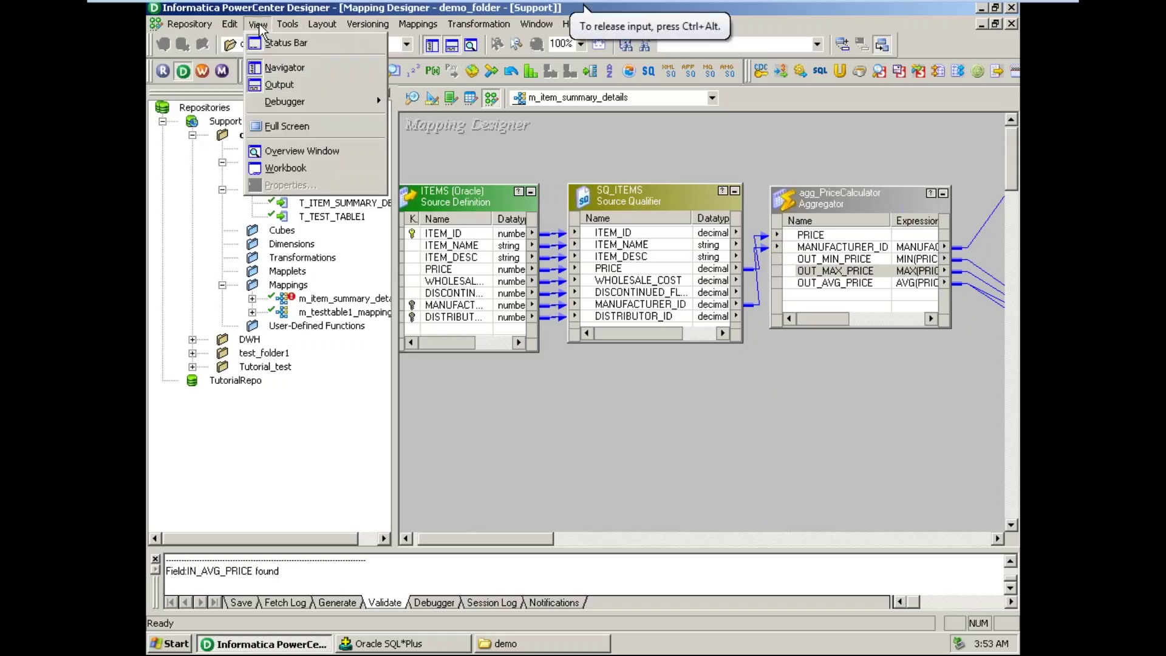
{"action": "left_click", "coordinate": [322, 159]}
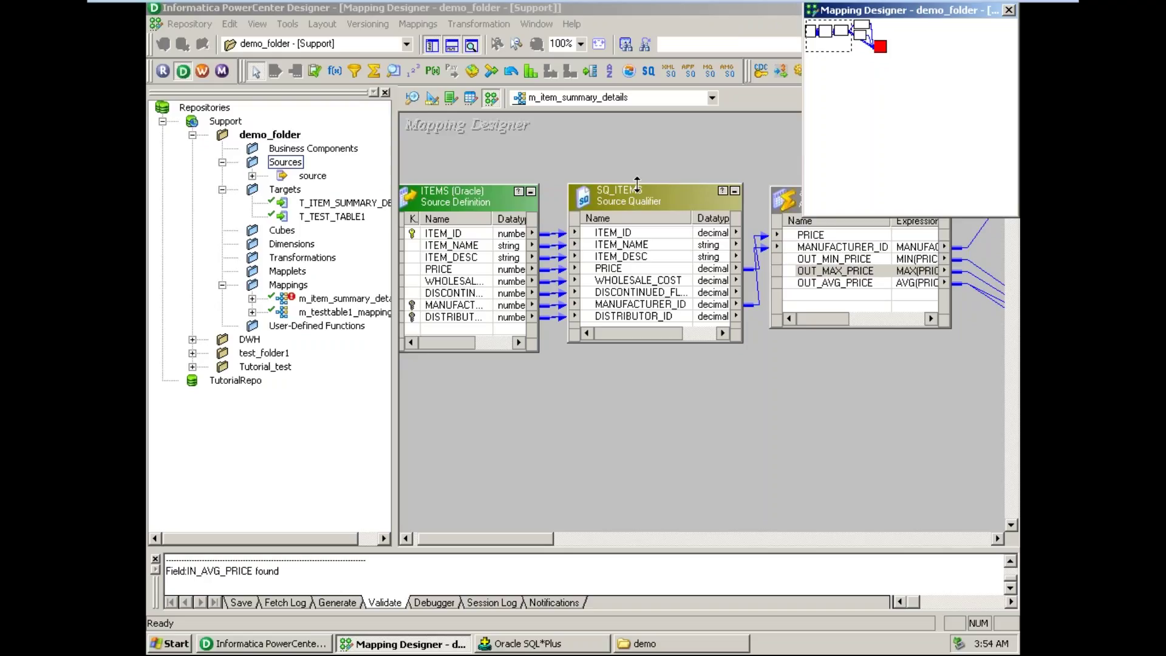
{"action": "mouse_move", "coordinate": [849, 48]}
{"action": "left_mouse_down"}
{"action": "mouse_move", "coordinate": [884, 49]}
{"action": "mouse_move", "coordinate": [847, 49]}
{"action": "left_mouse_up"}
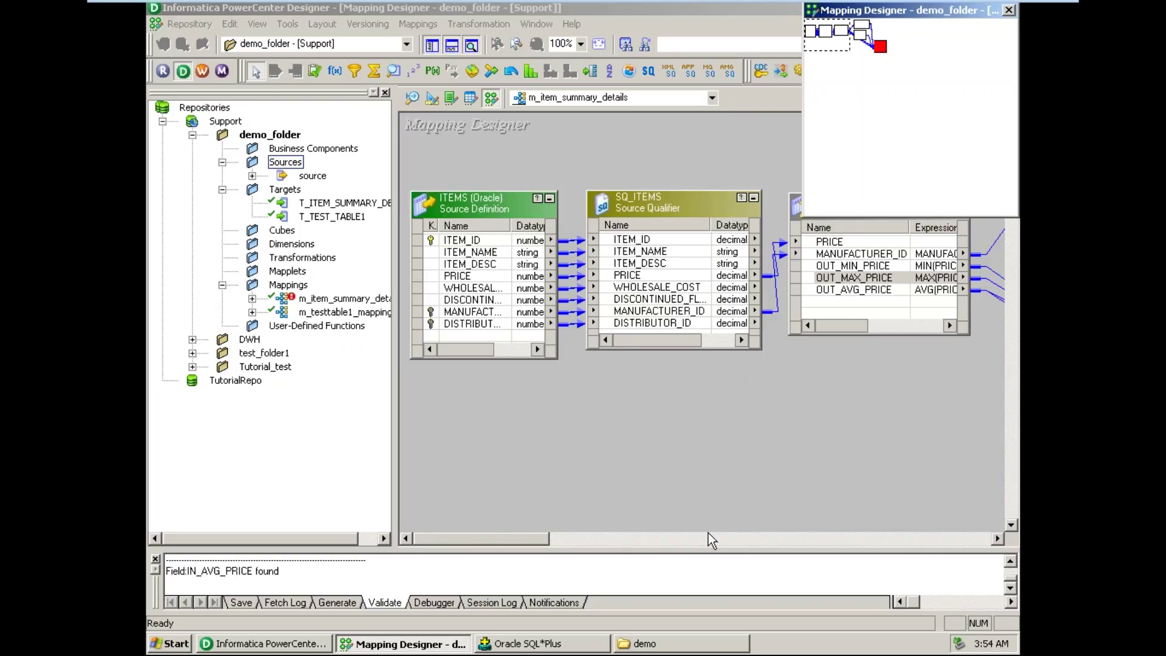
{"action": "left_click", "coordinate": [1009, 10]}
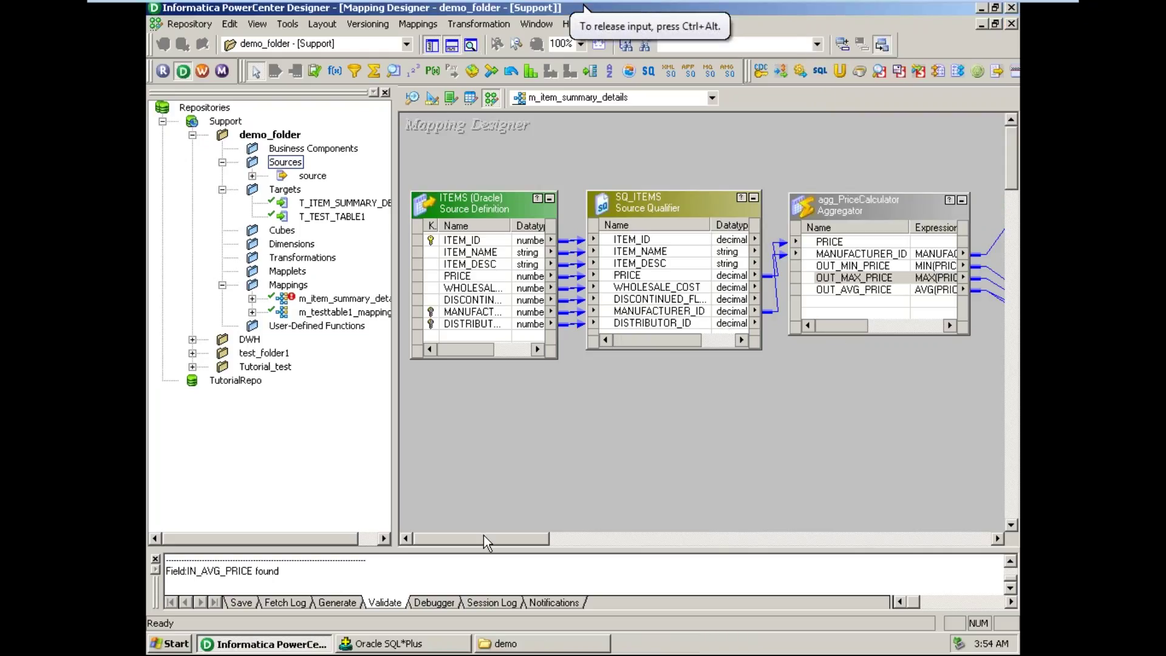
{"action": "left_click_drag", "start_coordinate": [484, 534], "coordinate": [567, 548]}
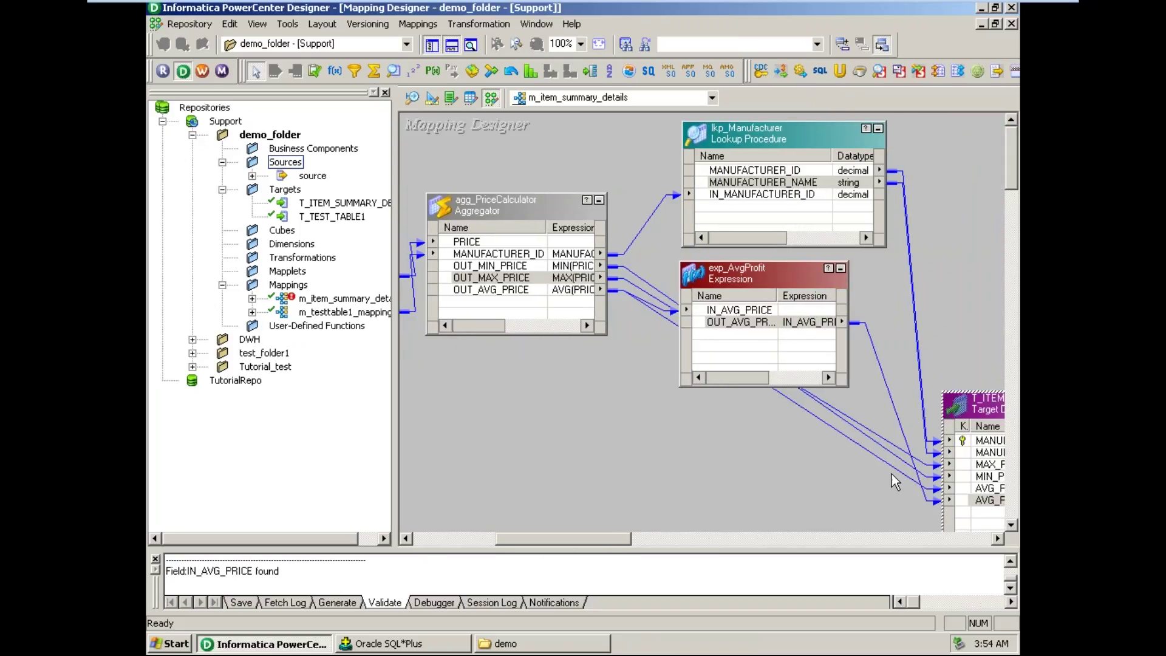
{"action": "left_click_drag", "start_coordinate": [604, 538], "coordinate": [505, 534]}
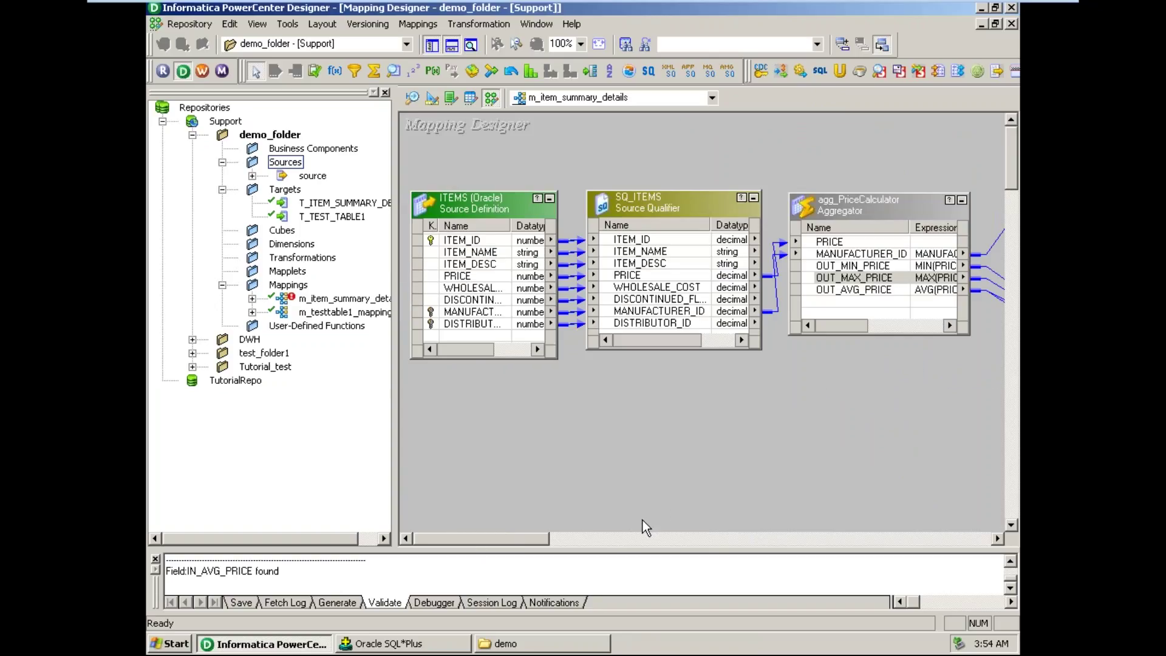
- Auto-arrange the mapping around the T_ITEM_SUMMARY_DETAIL1 target and review the left-to-right flow
{"action": "left_click", "coordinate": [321, 24]}
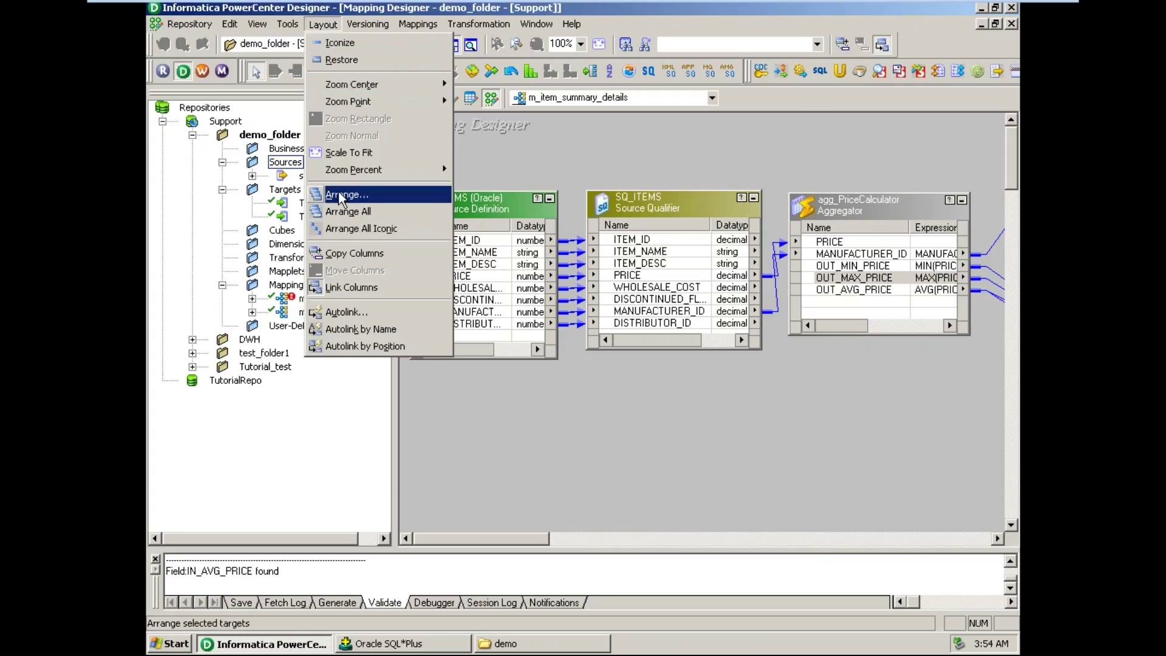
{"action": "left_click", "coordinate": [345, 194]}
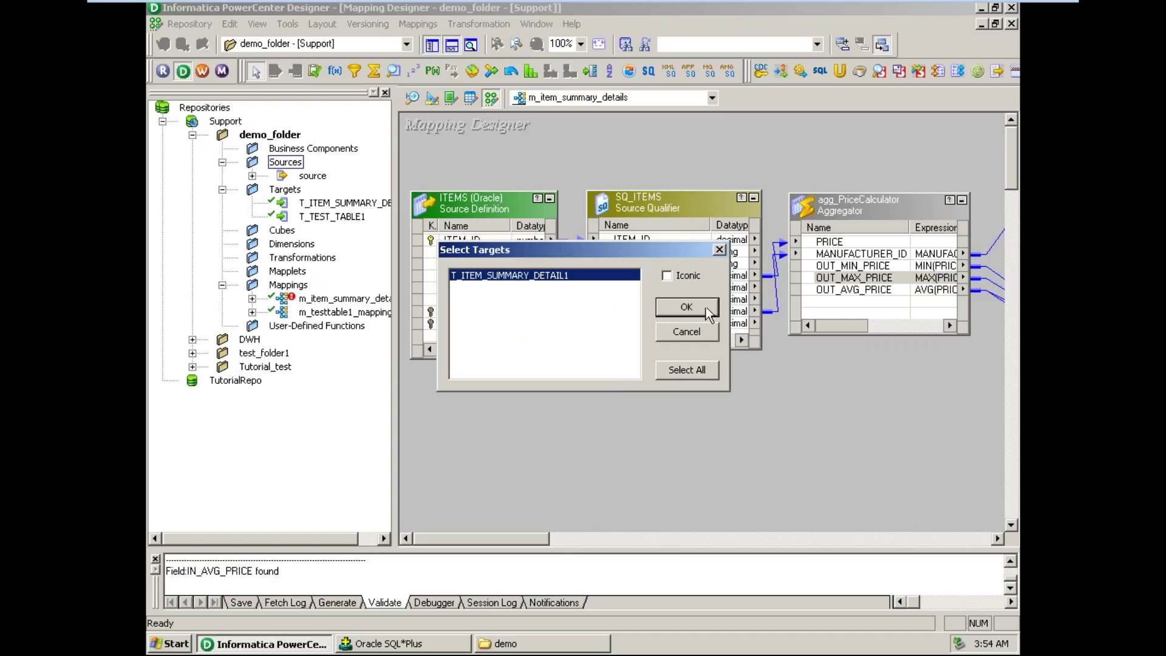
{"action": "left_click", "coordinate": [687, 307]}
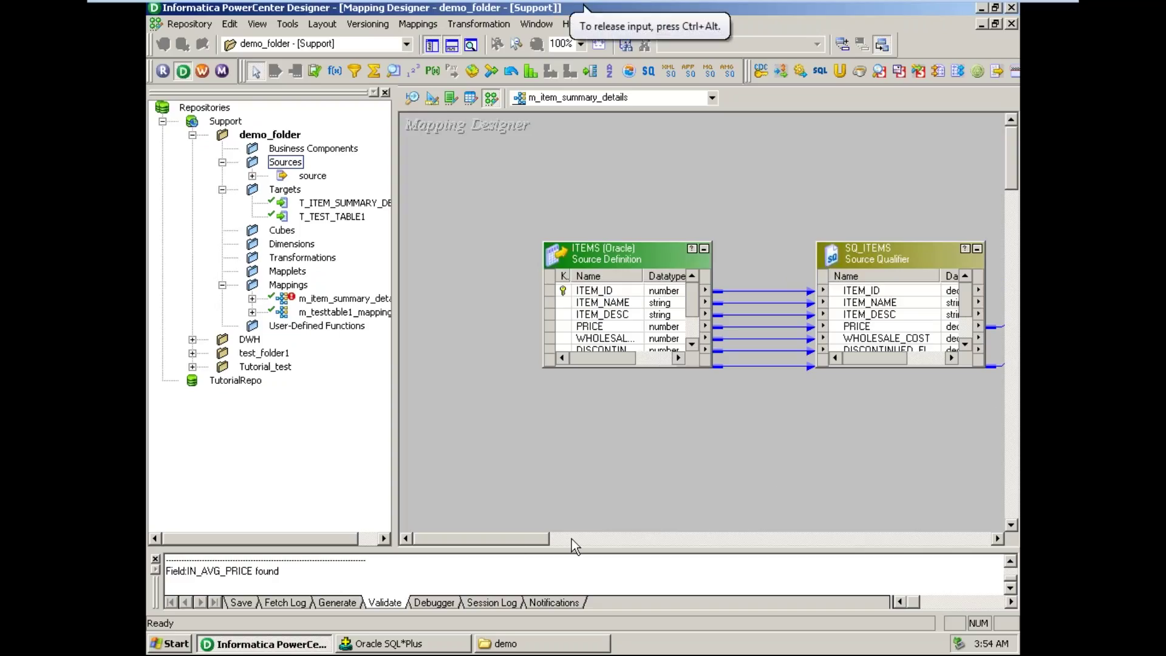
{"action": "left_click_drag", "start_coordinate": [512, 541], "coordinate": [743, 585]}
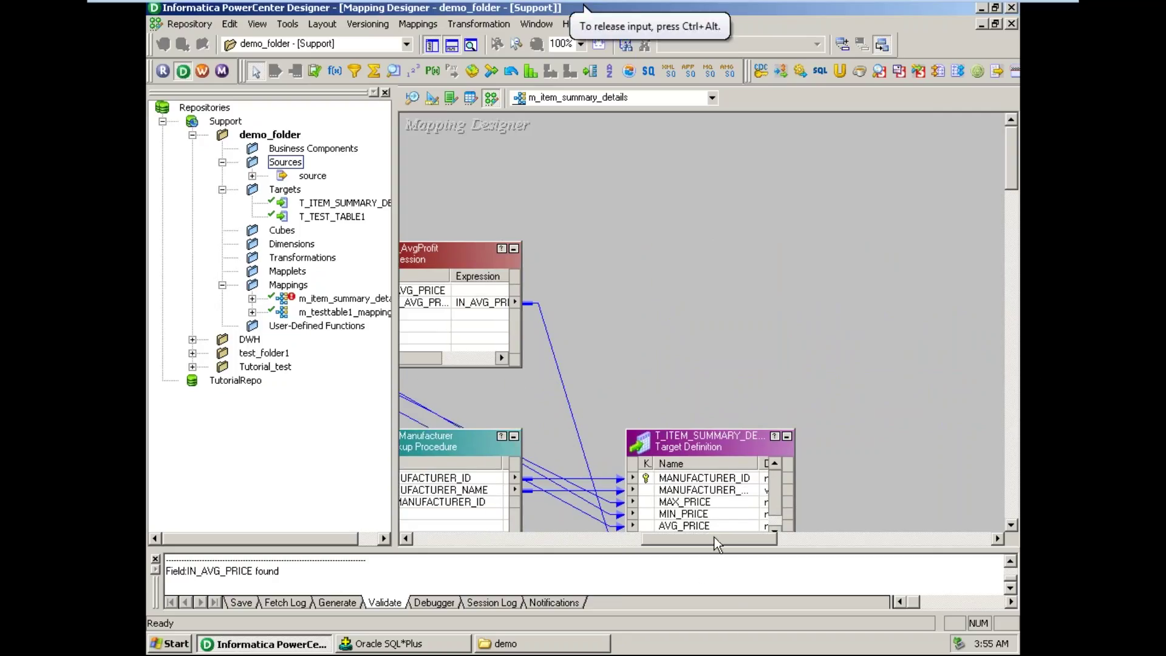
{"action": "left_click_drag", "start_coordinate": [715, 539], "coordinate": [480, 541]}
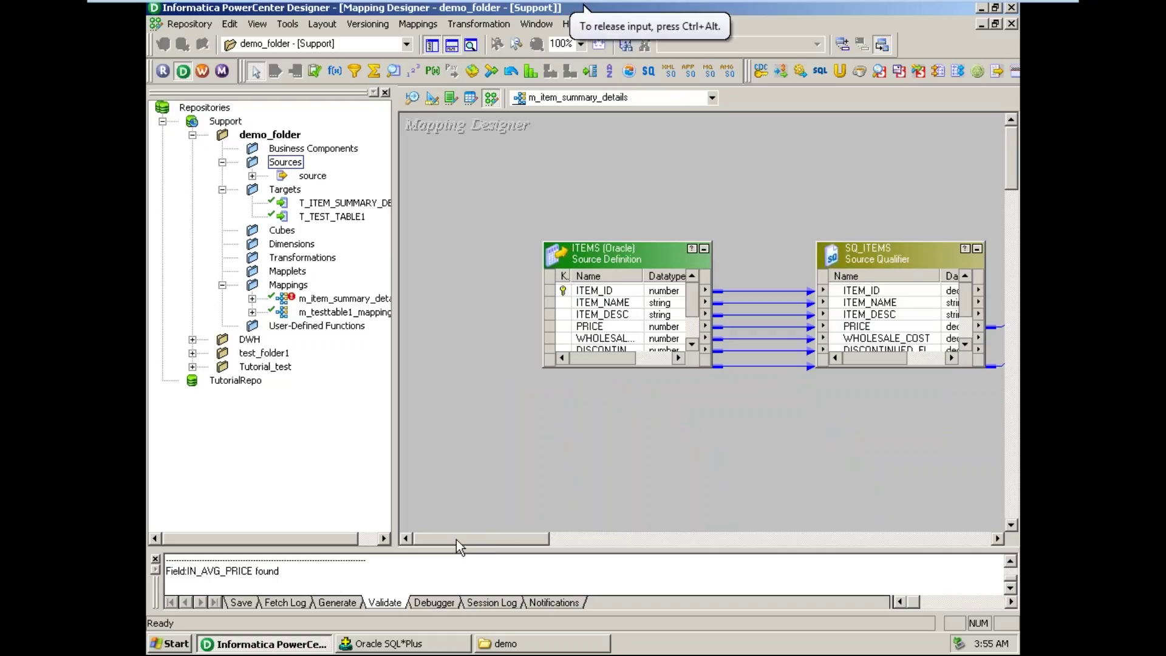
- Save m_item_summary_details to the repository and enlarge the Output window to read its VALID status
{"action": "left_click", "coordinate": [186, 25]}
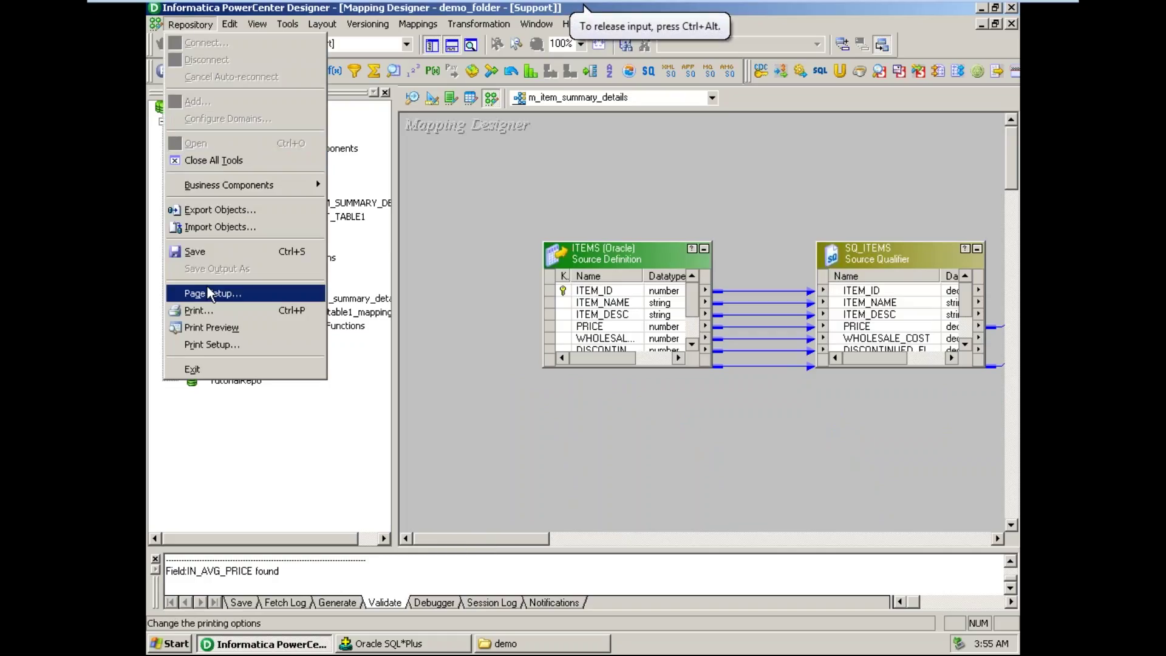
{"action": "left_click", "coordinate": [216, 252]}
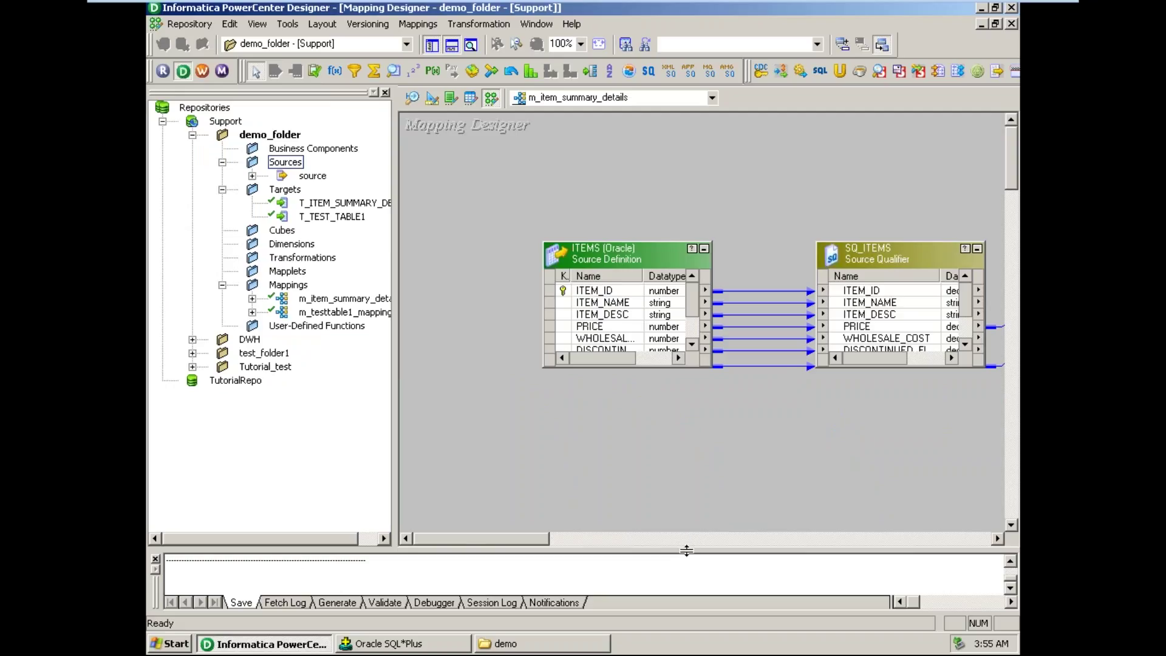
{"action": "left_click_drag", "start_coordinate": [686, 550], "coordinate": [693, 503]}
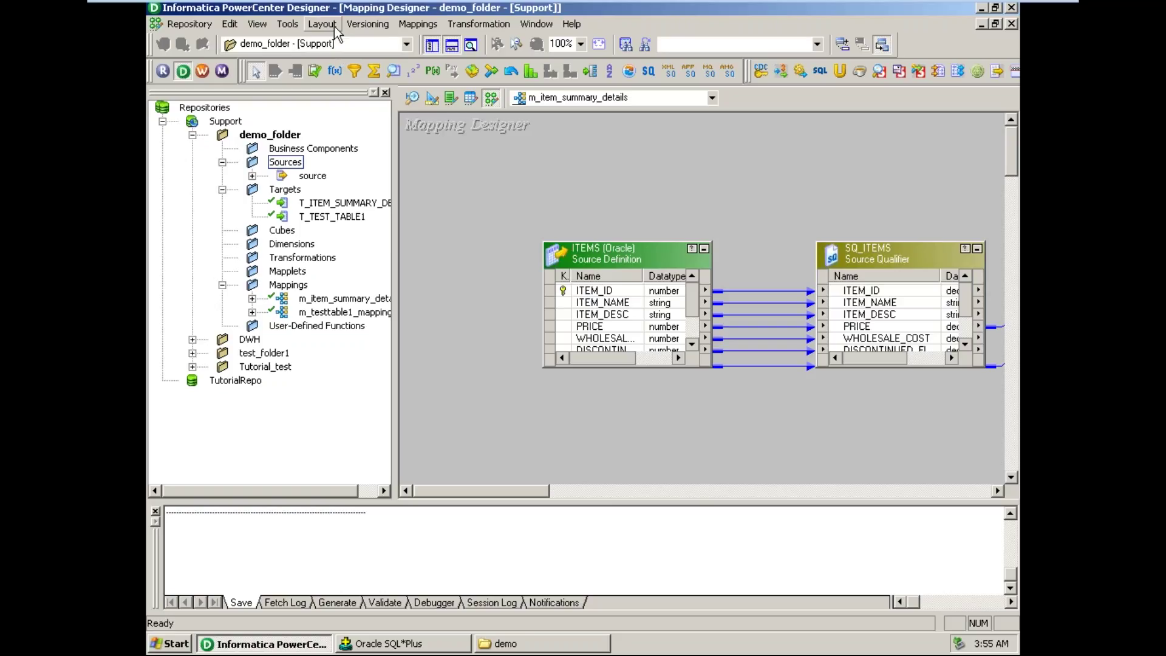
- Arrange all mapping objects as icons, from ITEMS through to T_ITEM_SUMMARY_DETAIL1
{"action": "left_click", "coordinate": [334, 27]}
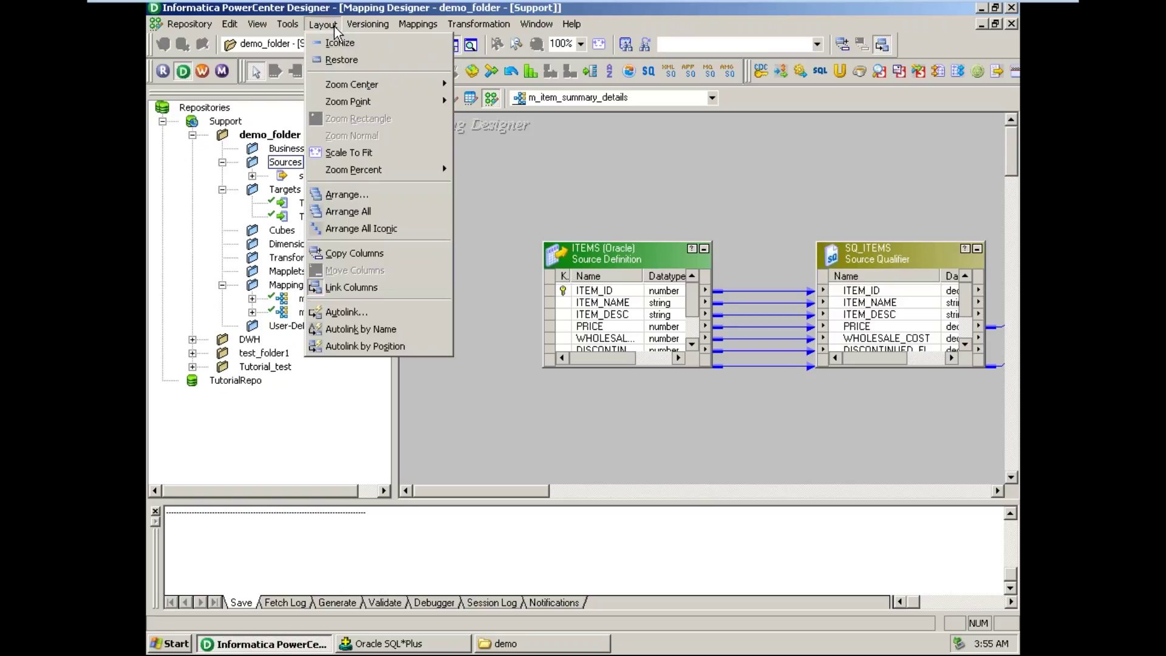
{"action": "left_click", "coordinate": [377, 228]}
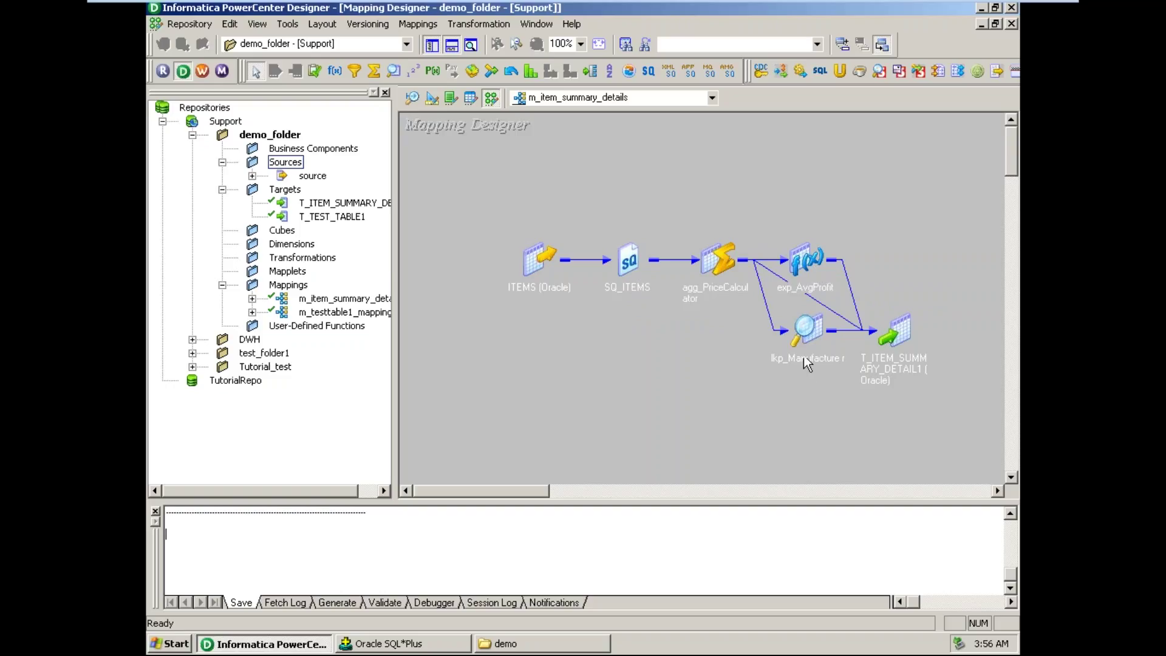
- Arrange all mapping objects expanded, showing columns from ITEMS through SQ_ITEMS, aggregator, expression and lookup to the target
{"action": "mouse_move", "coordinate": [804, 345]}
{"action": "left_click", "coordinate": [318, 26]}
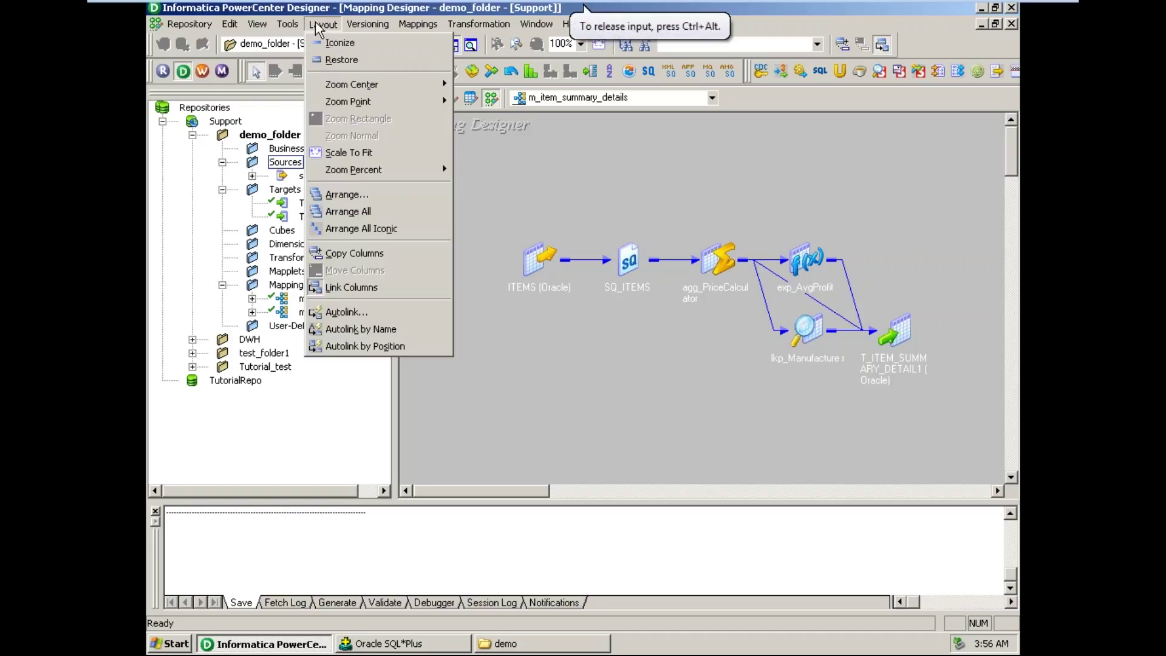
{"action": "left_click", "coordinate": [364, 212]}
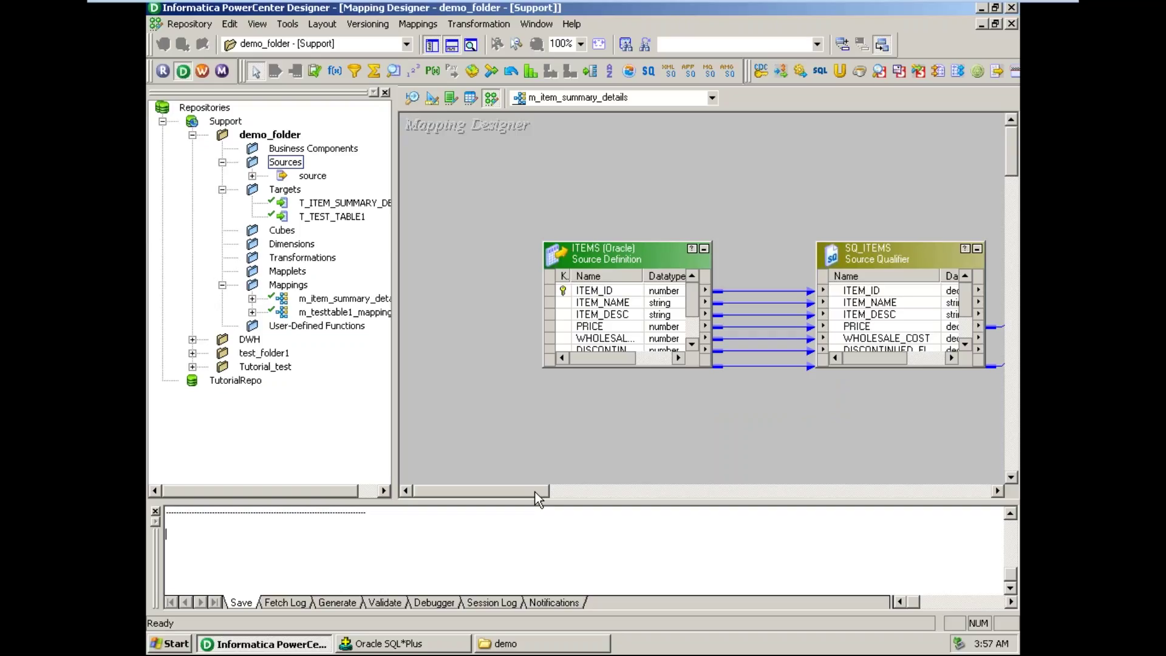
{"action": "mouse_move", "coordinate": [535, 492]}
{"action": "left_mouse_down"}
{"action": "mouse_move", "coordinate": [727, 503]}
{"action": "mouse_move", "coordinate": [537, 496]}
{"action": "left_mouse_up"}
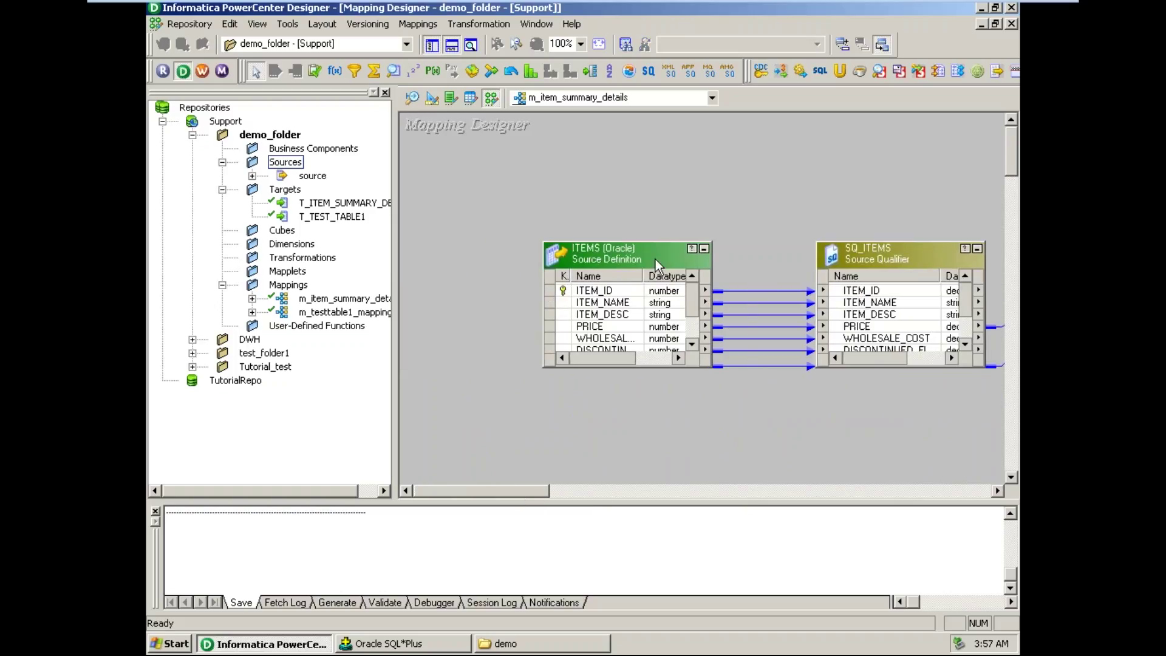
{"action": "left_click", "coordinate": [189, 24]}
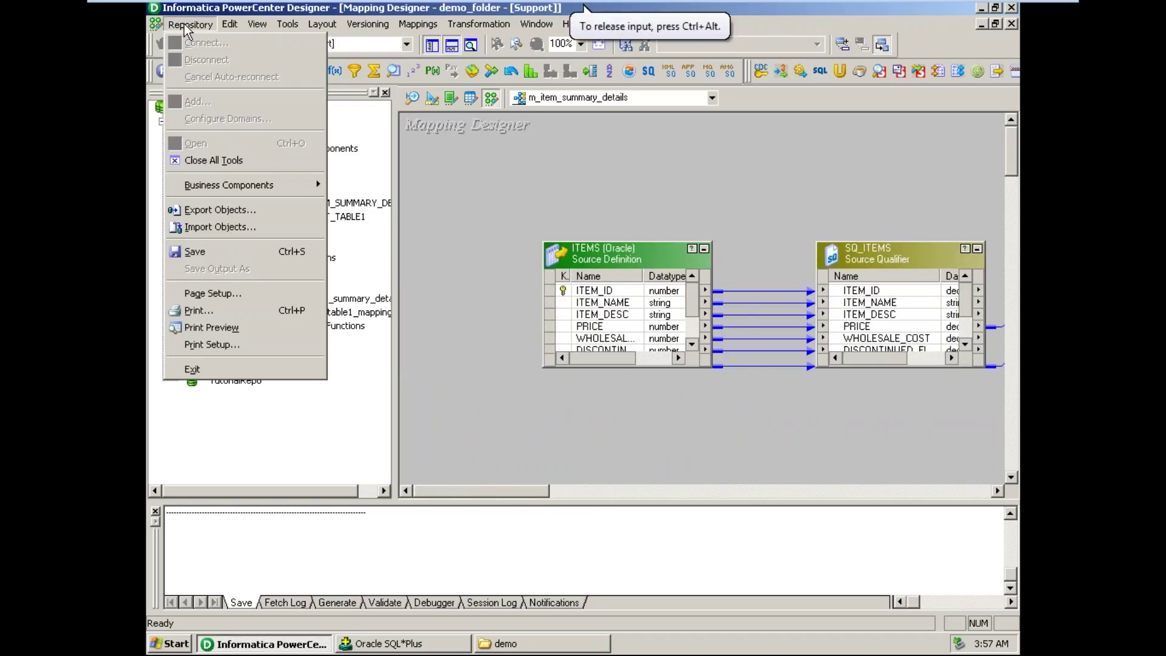
{"action": "left_click", "coordinate": [224, 250]}
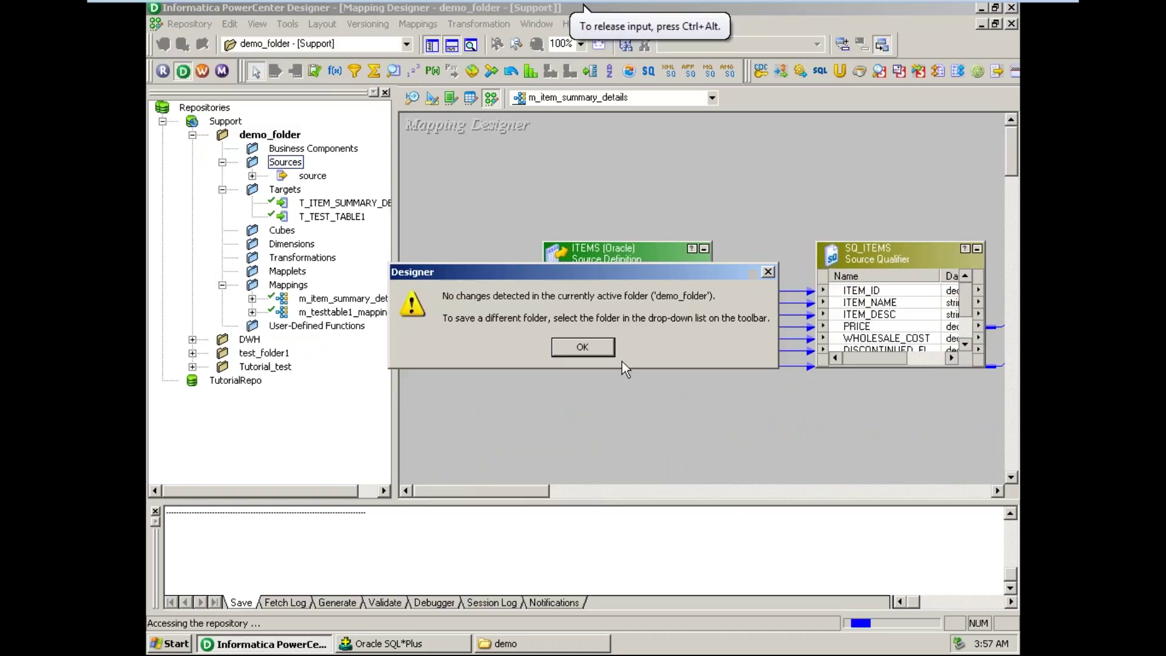
{"action": "left_click", "coordinate": [583, 348]}
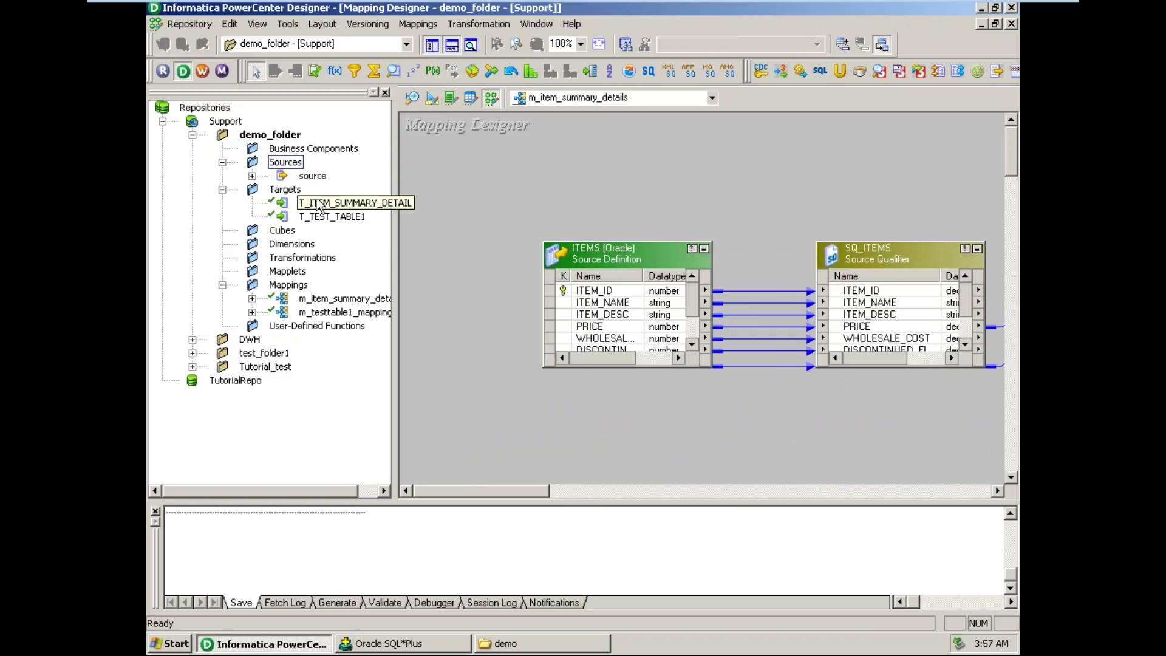
{"action": "left_click", "coordinate": [201, 71]}
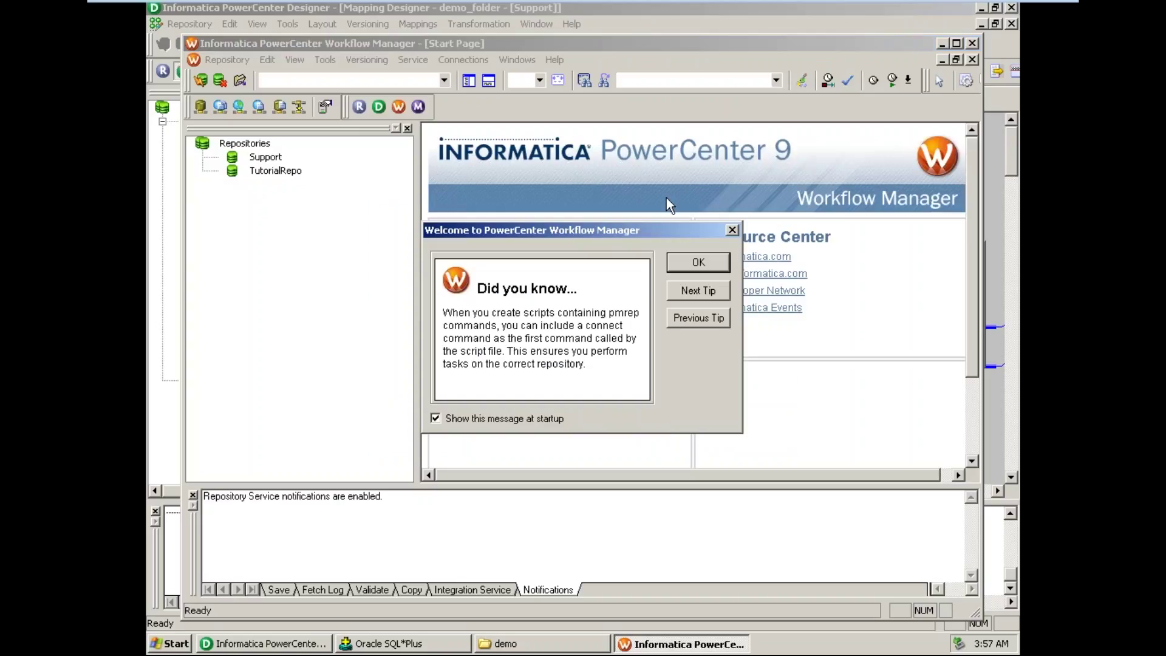
- Log in to the Support repository with the account password and open demo_folder
{"action": "left_click", "coordinate": [698, 262]}
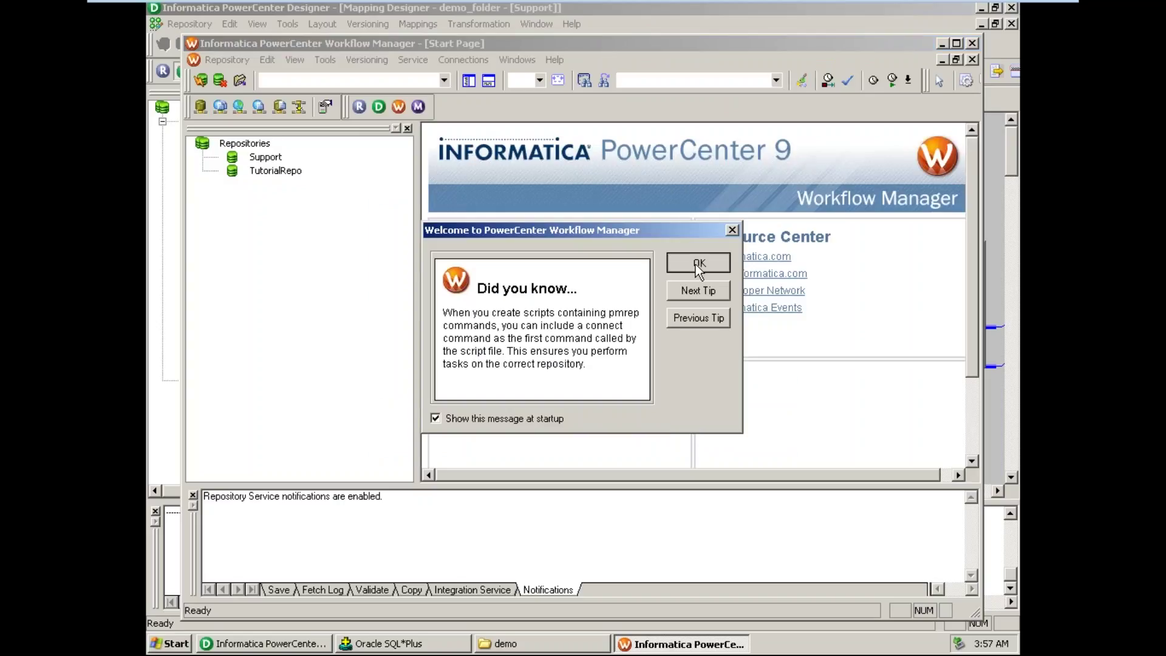
{"action": "double_click", "coordinate": [264, 158]}
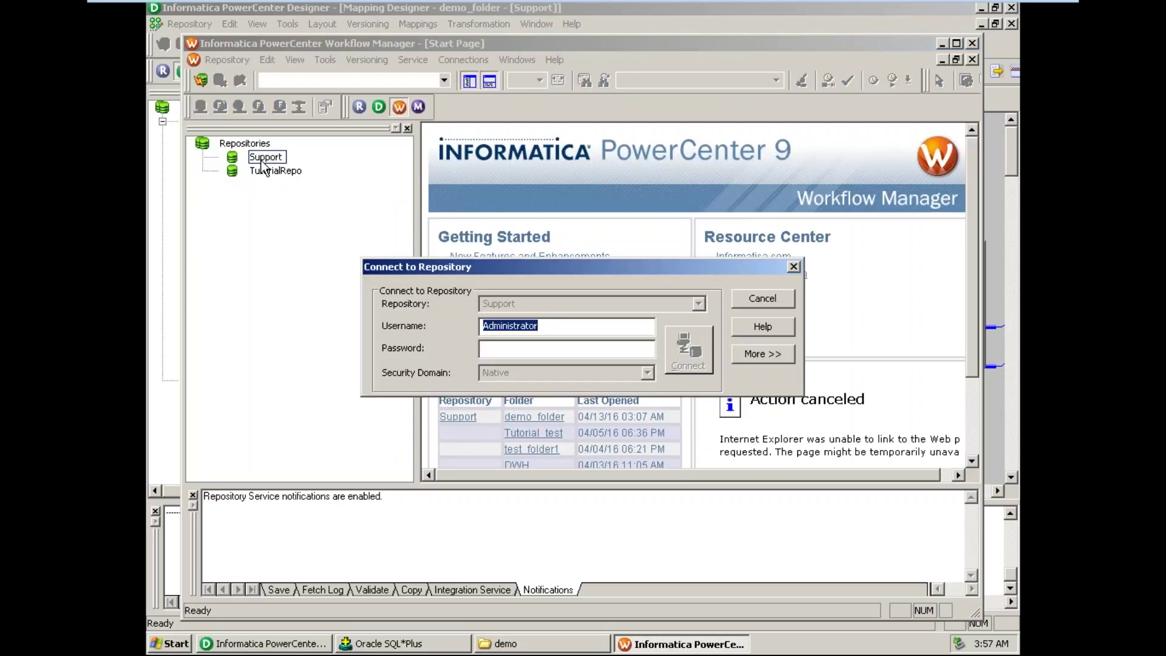
{"action": "key", "text": "Tab"}
{"action": "type", "text": "Administrator"}
{"action": "key", "text": "Return"}
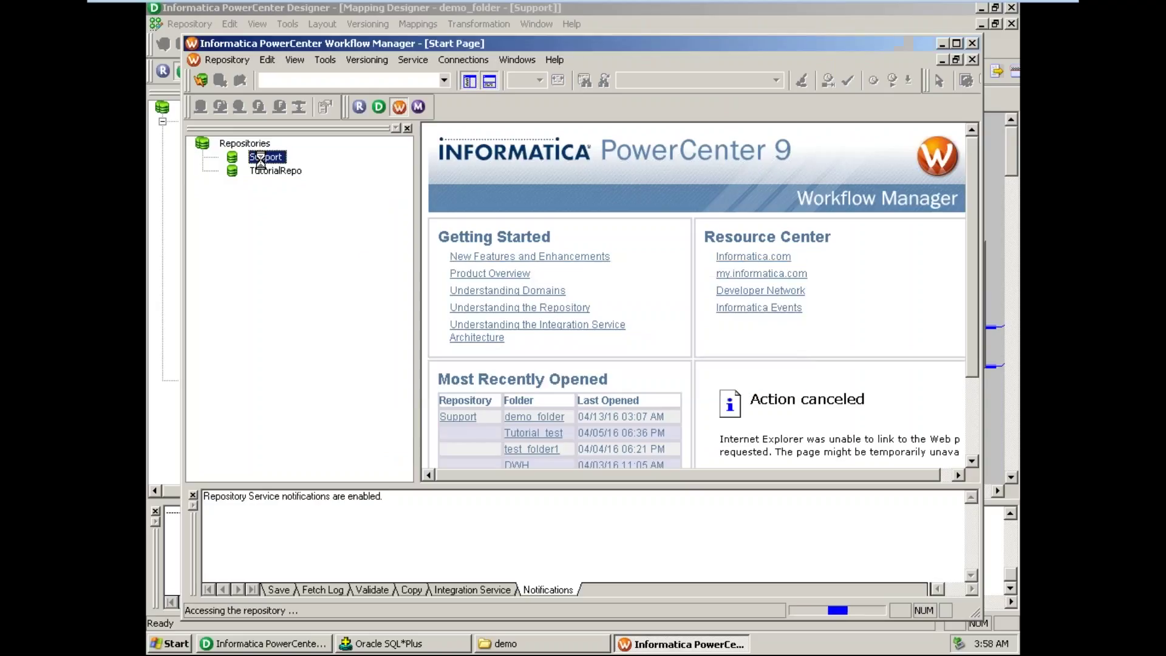
{"action": "left_click", "coordinate": [285, 184]}
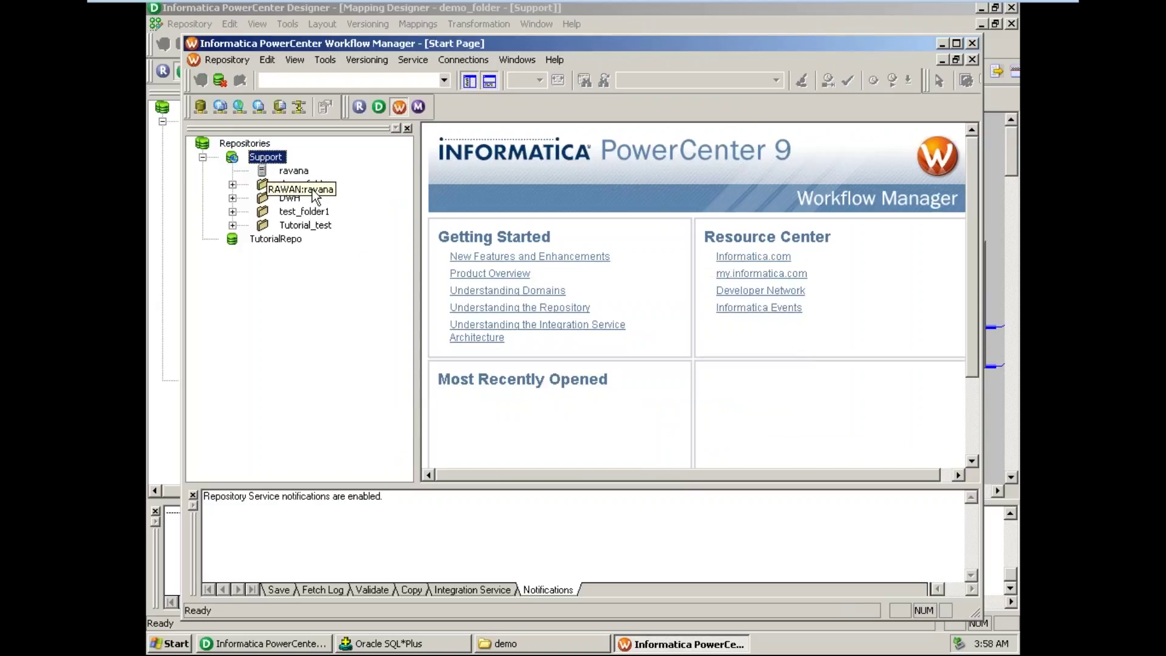
{"action": "left_click", "coordinate": [245, 85]}
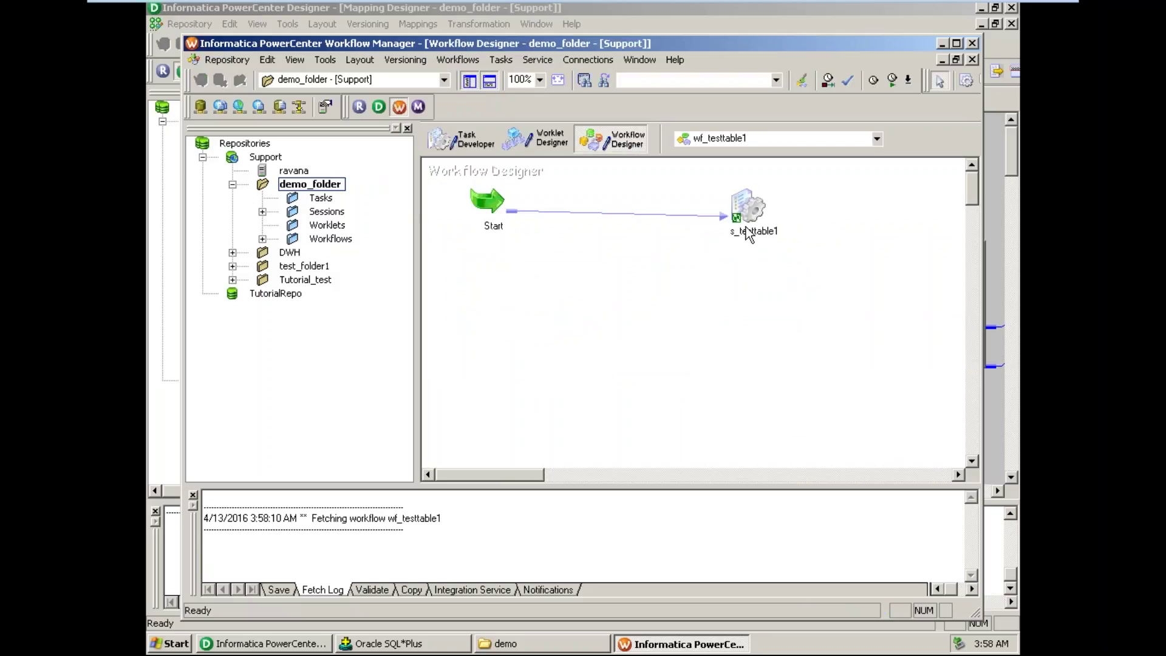
{"action": "mouse_move", "coordinate": [748, 234]}
{"action": "left_click", "coordinate": [264, 212]}
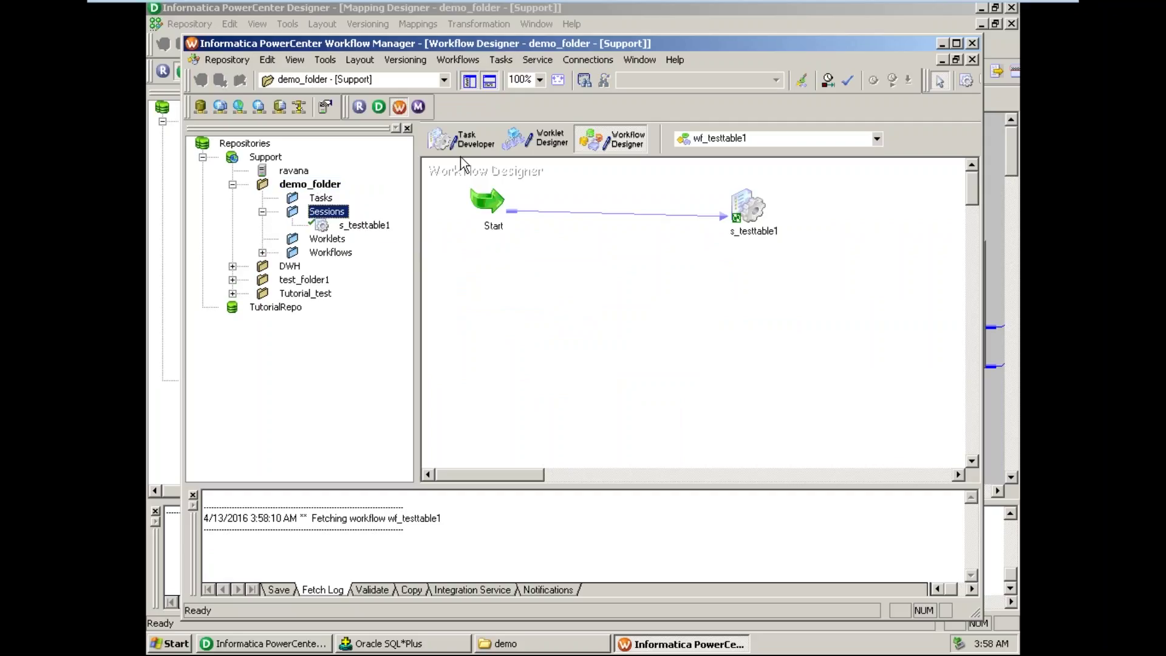
{"action": "left_click", "coordinate": [476, 145]}
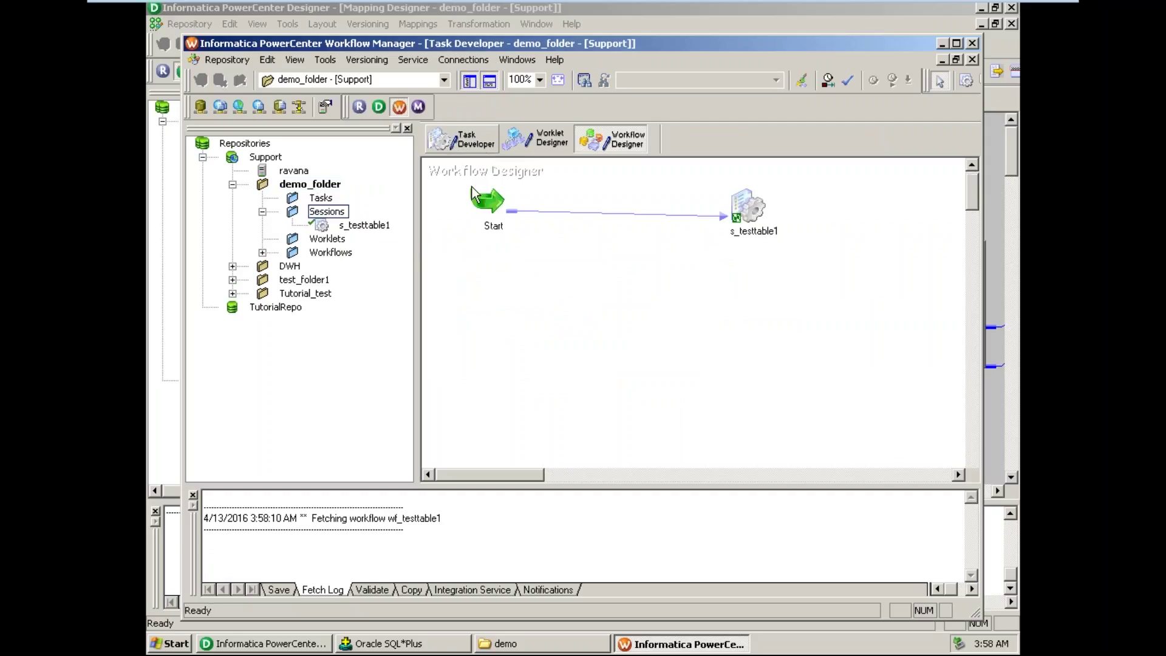
{"action": "left_click", "coordinate": [262, 211]}
{"action": "left_click", "coordinate": [631, 143]}
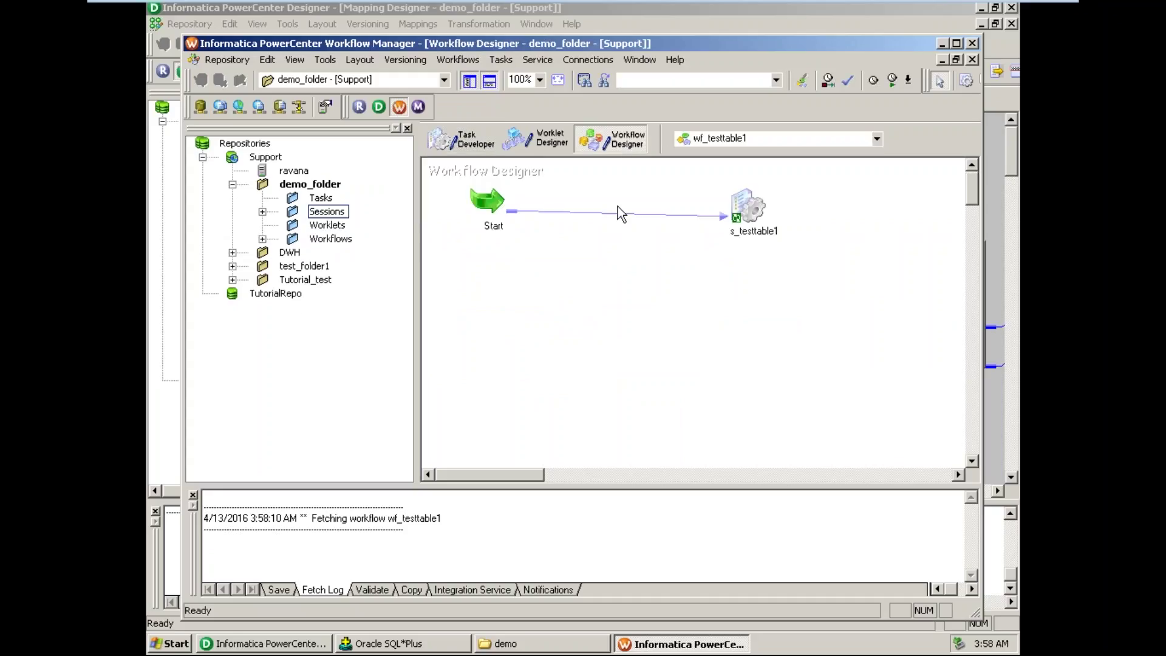
{"action": "left_click", "coordinate": [470, 62]}
- Create workflow wf_ItemSummaryDetails assigned to the ravana integration service
{"action": "left_click", "coordinate": [472, 78]}
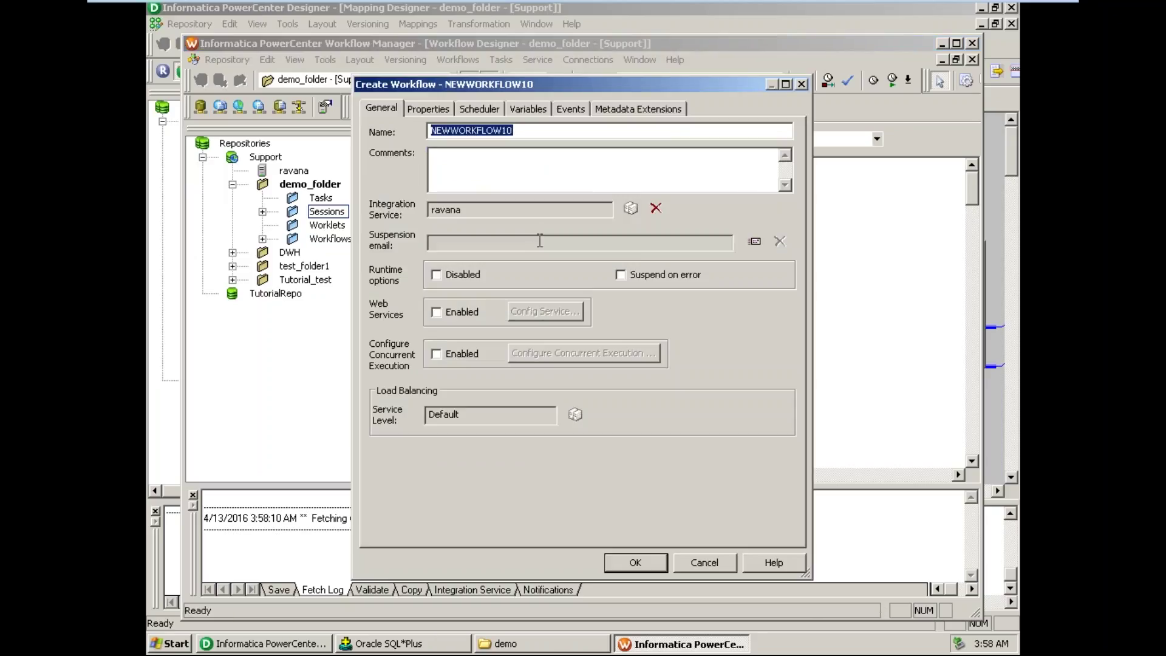
{"action": "type", "text": "wf_"}
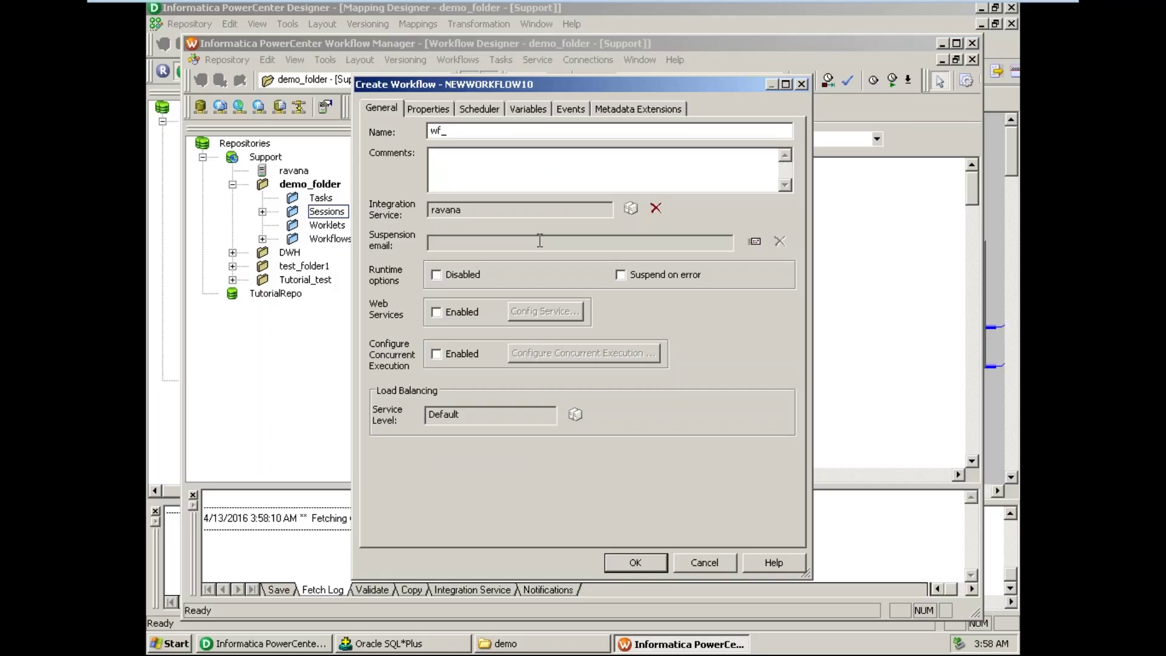
{"action": "type", "text": "ItemSummaryDetails"}
{"action": "left_click", "coordinate": [632, 209]}
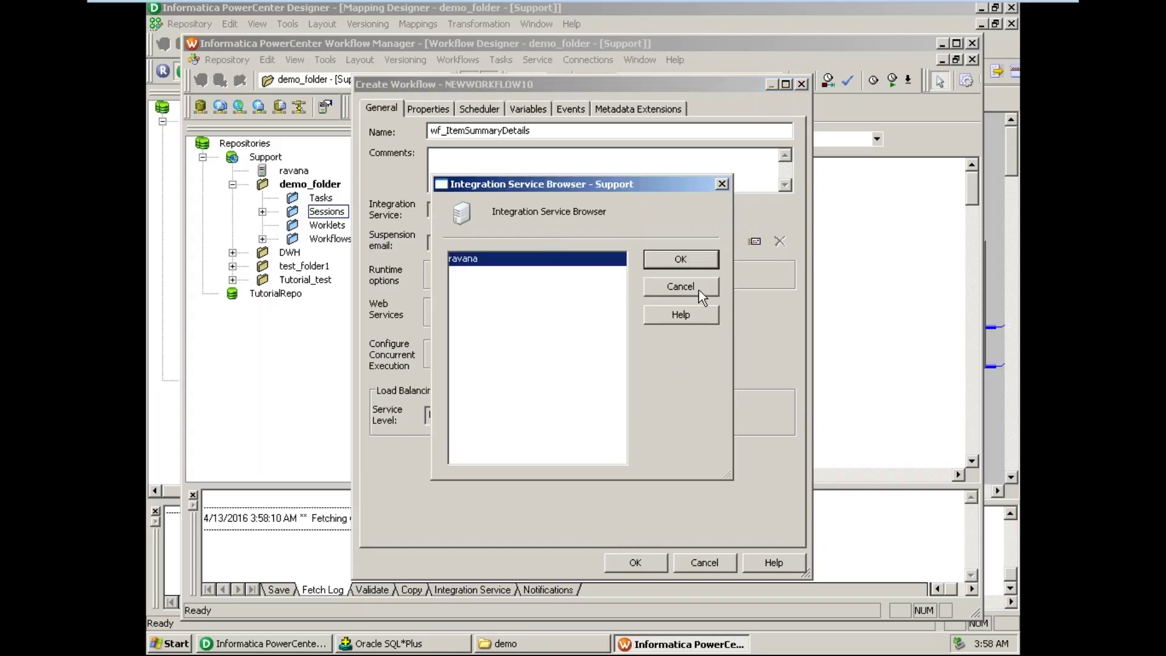
{"action": "left_click", "coordinate": [699, 287]}
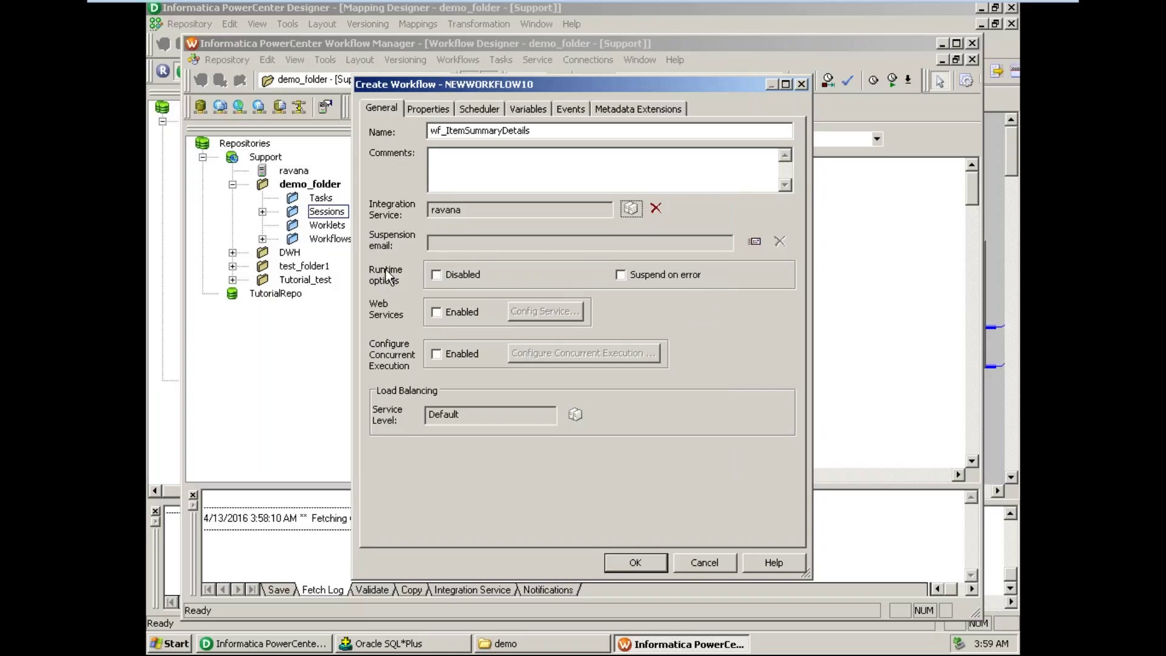
{"action": "left_click", "coordinate": [439, 113]}
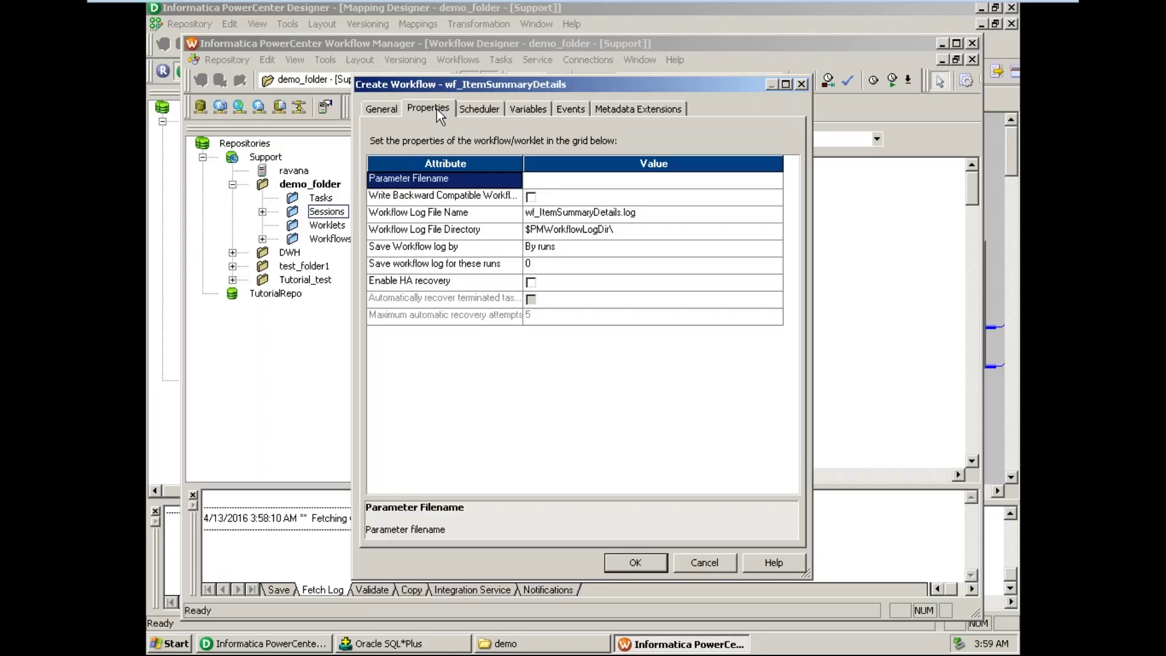
{"action": "left_click", "coordinate": [373, 110]}
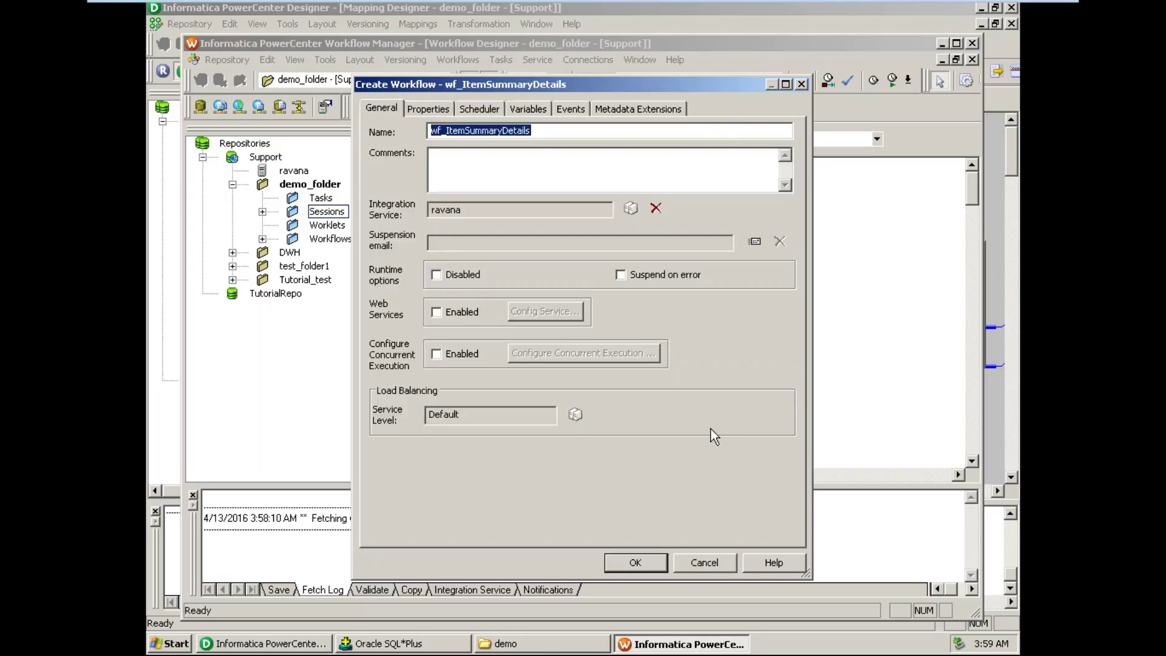
{"action": "left_click", "coordinate": [651, 561]}
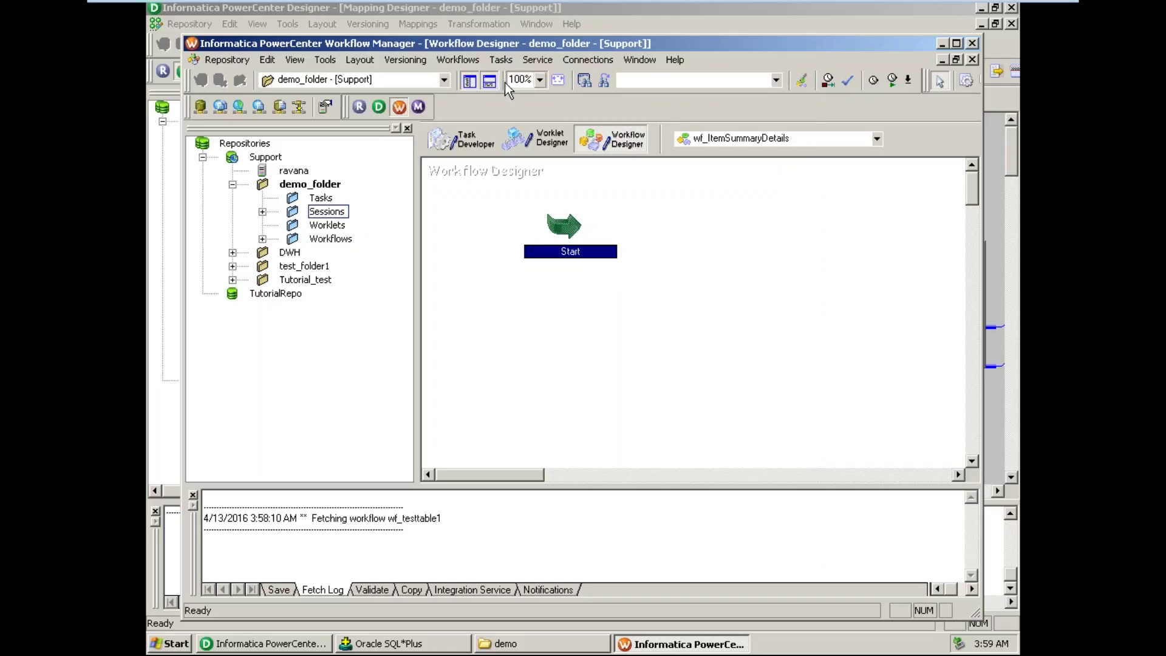
- Add session task s_ItemSummaryDetails based on mapping m_item_summary_details
{"action": "left_click", "coordinate": [501, 61]}
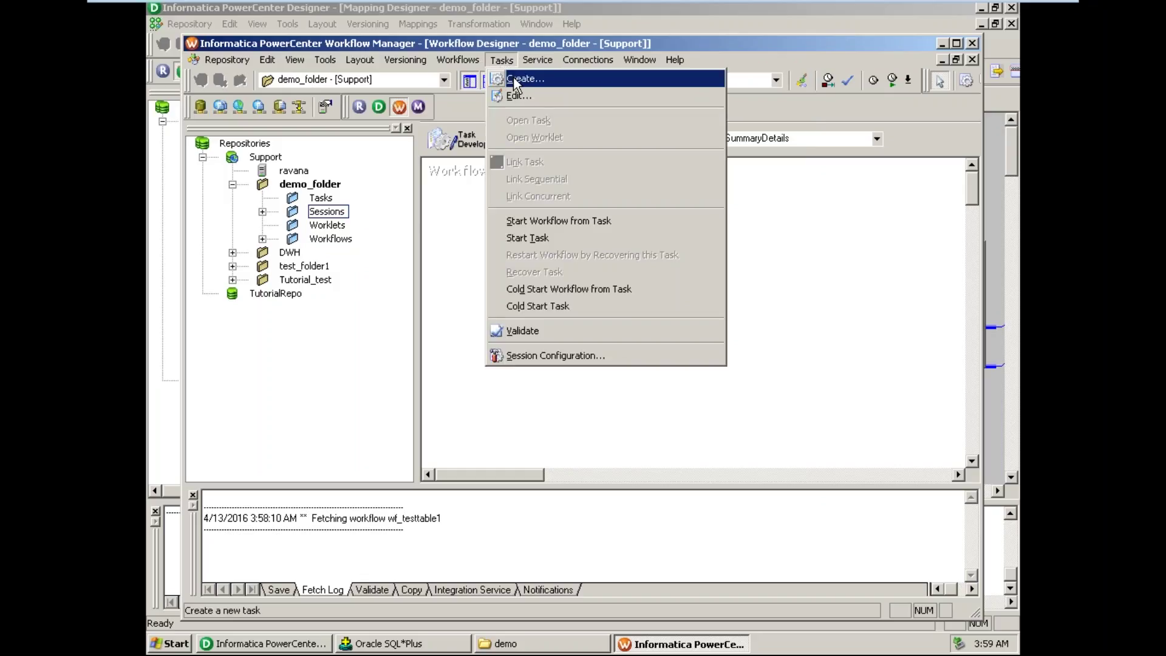
{"action": "left_click", "coordinate": [515, 79]}
{"action": "left_click", "coordinate": [644, 341]}
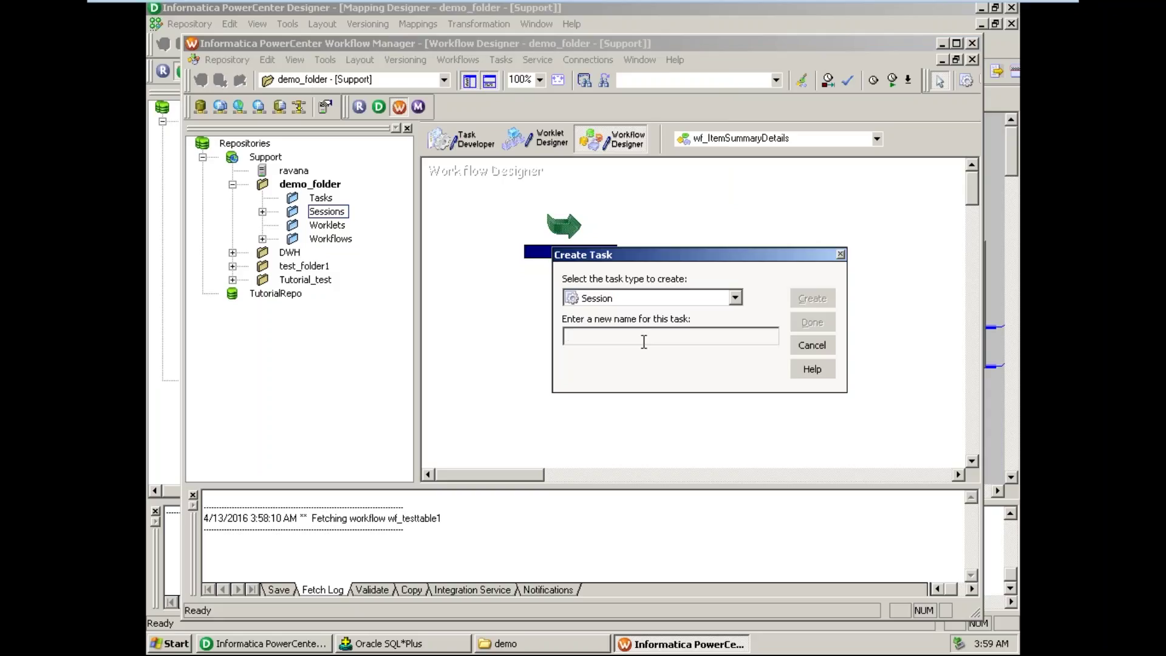
{"action": "type", "text": "s_ItemSummaryDetails"}
{"action": "left_click", "coordinate": [825, 297]}
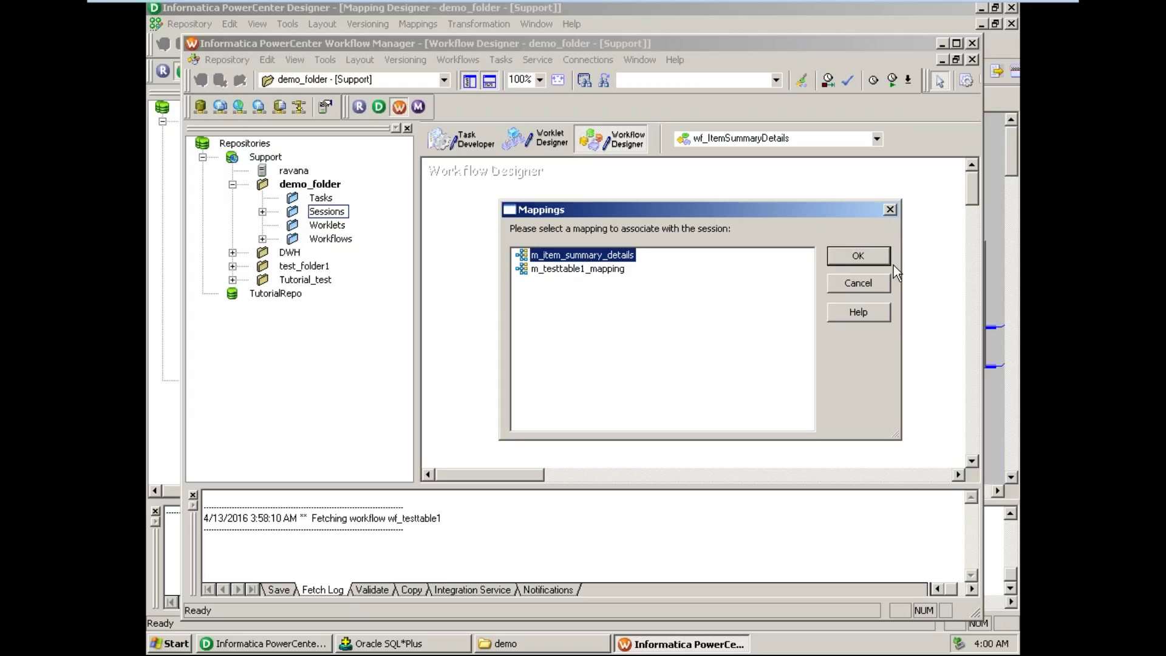
{"action": "left_click", "coordinate": [873, 258]}
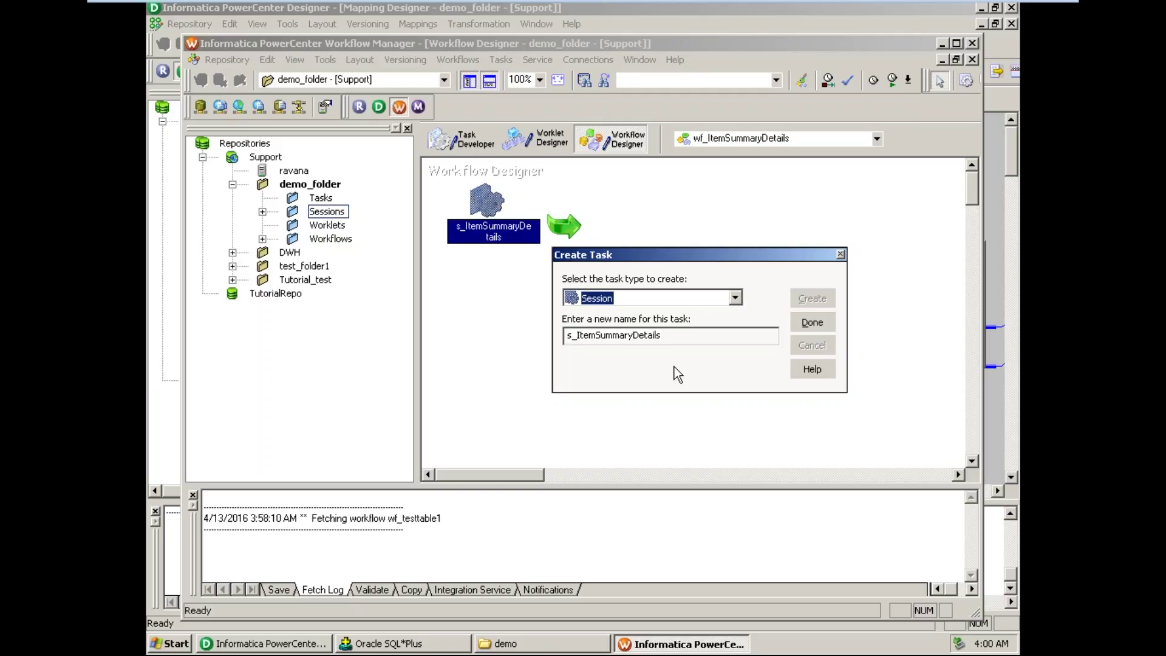
{"action": "left_click", "coordinate": [812, 323]}
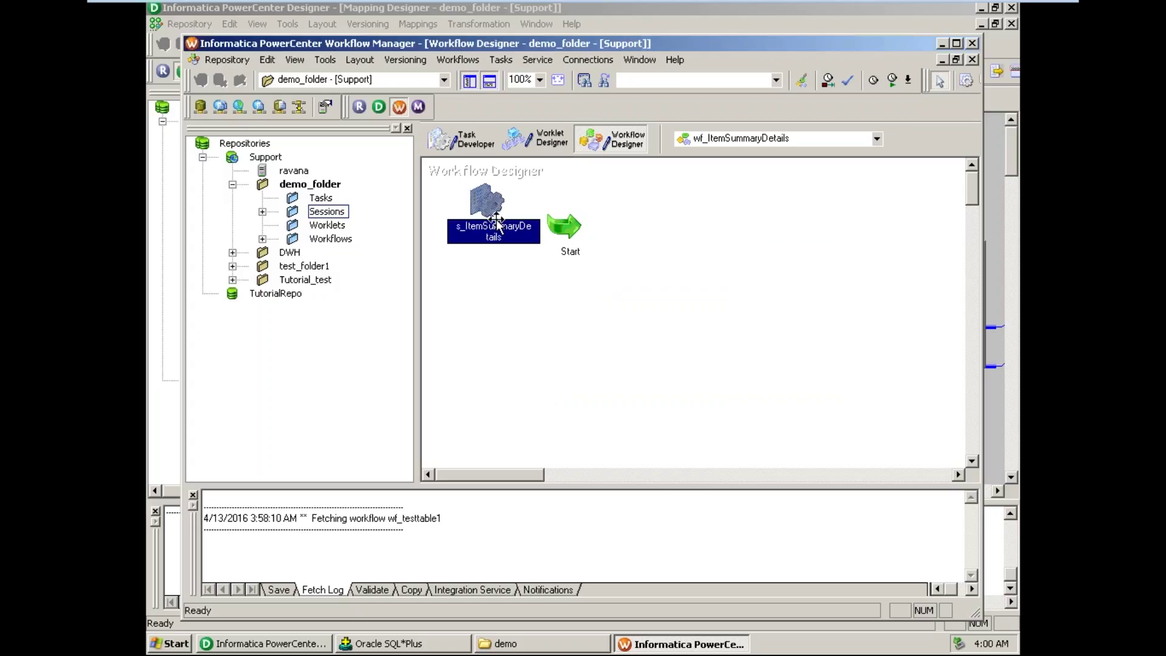
- Place the session right of Start, then browse the Versioning, Layout, Tools and Tasks menus
{"action": "left_click_drag", "start_coordinate": [481, 202], "coordinate": [814, 299]}
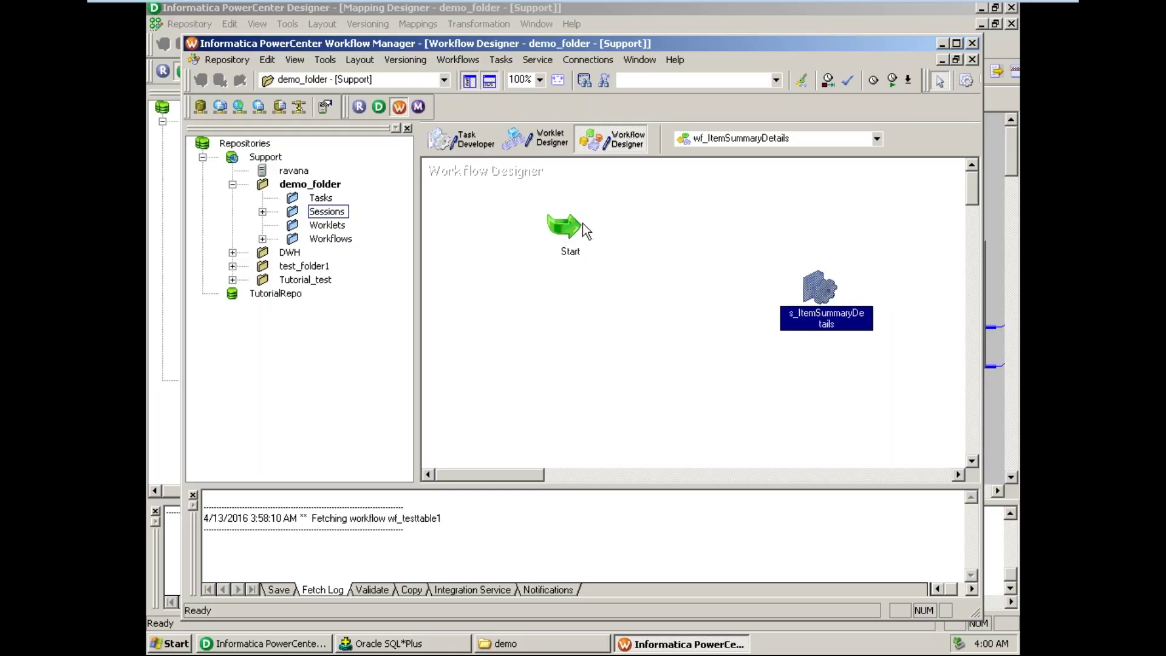
{"action": "left_click_drag", "start_coordinate": [583, 229], "coordinate": [513, 242]}
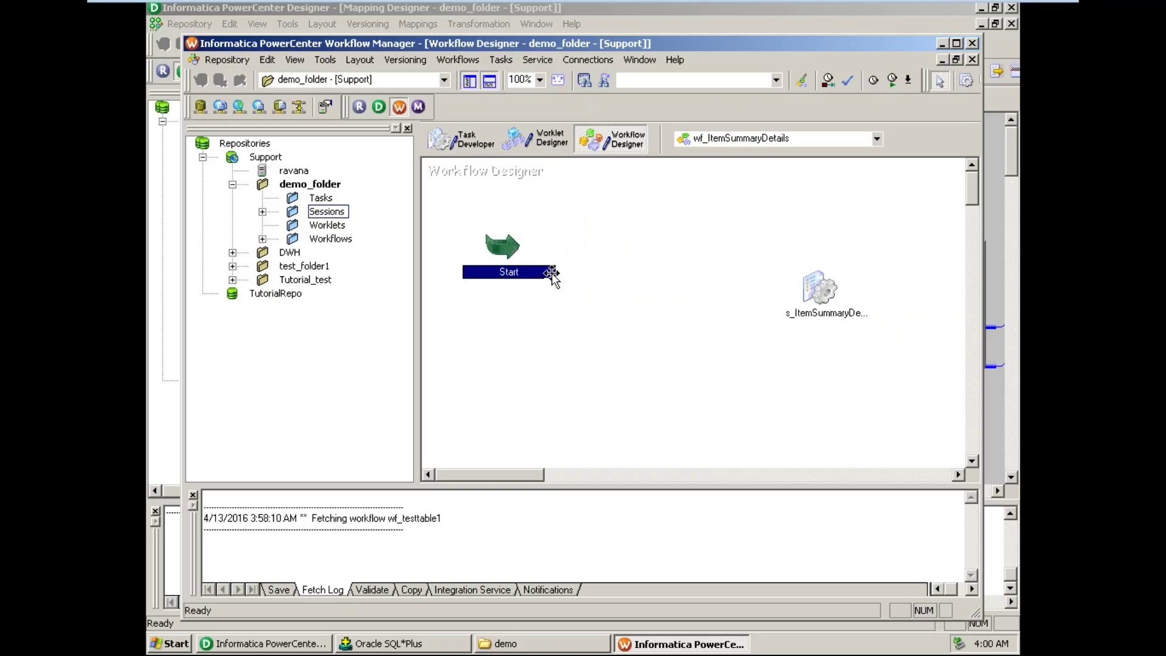
{"action": "mouse_move", "coordinate": [551, 273]}
{"action": "left_click", "coordinate": [403, 64]}
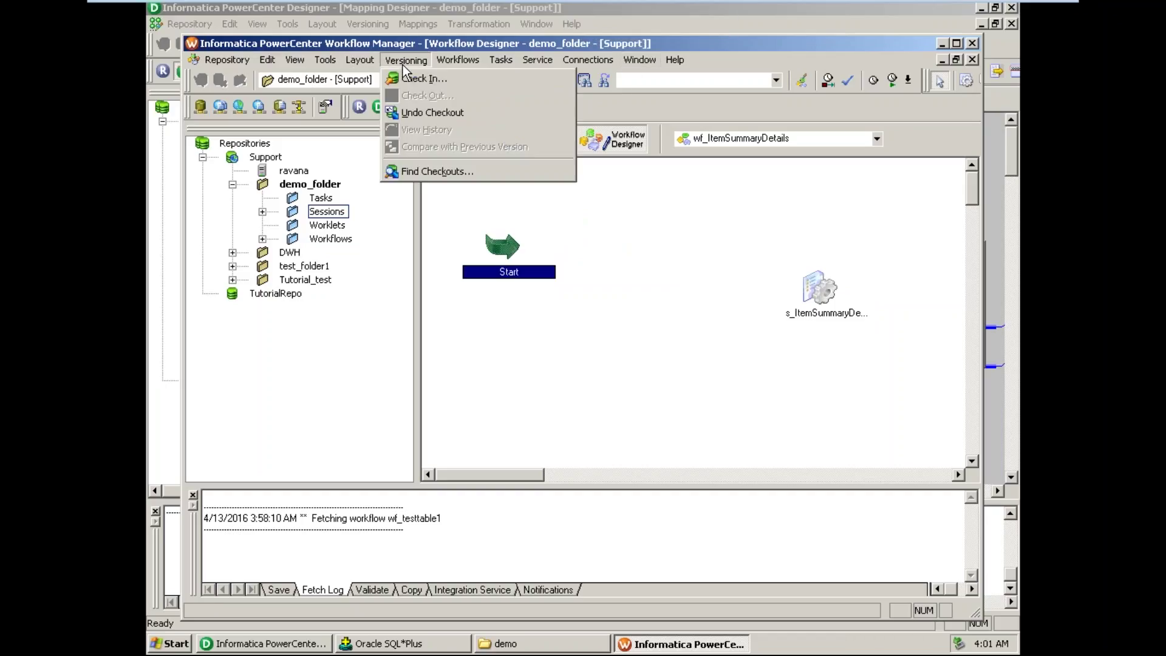
{"action": "mouse_move", "coordinate": [364, 64]}
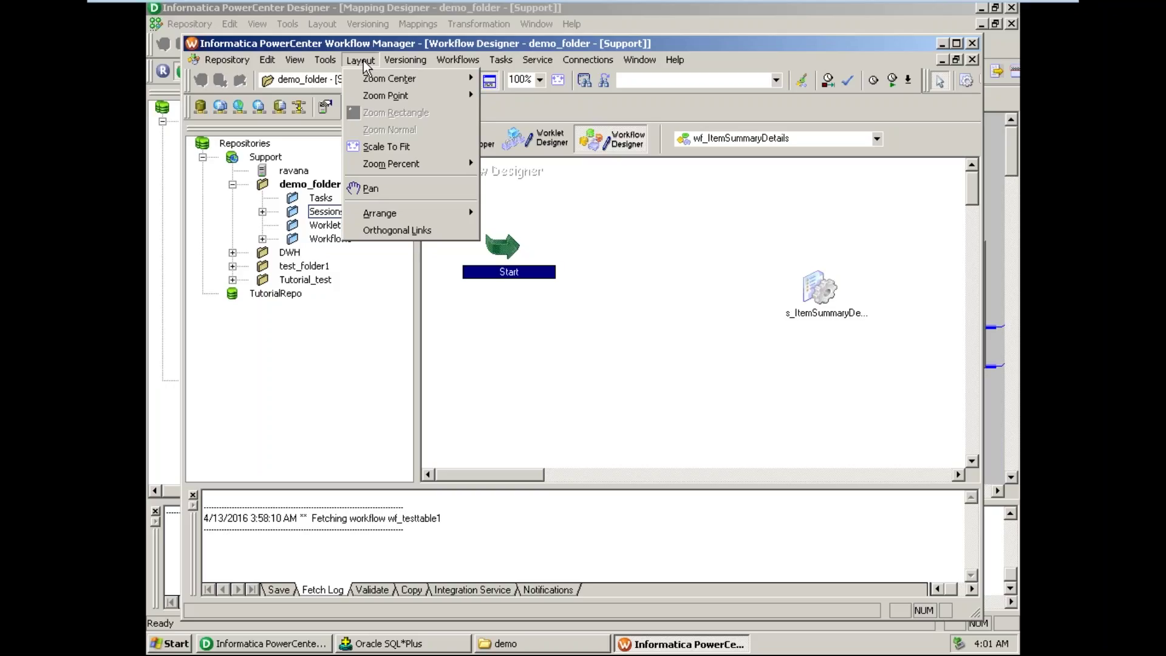
{"action": "mouse_move", "coordinate": [327, 60]}
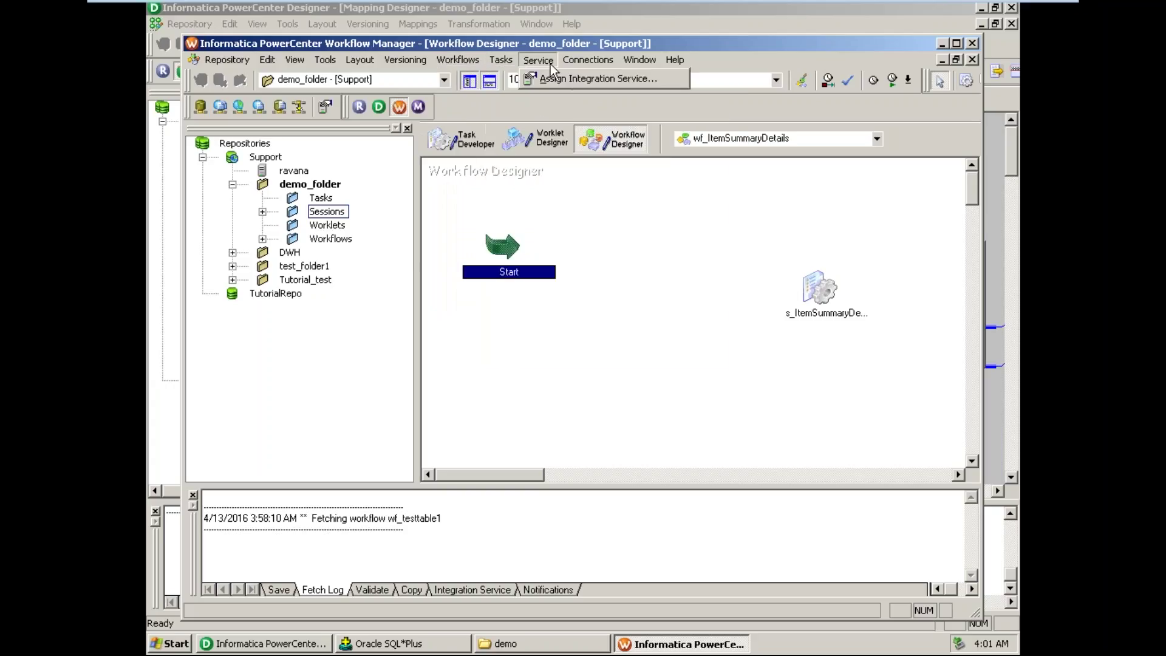
{"action": "mouse_move", "coordinate": [505, 65]}
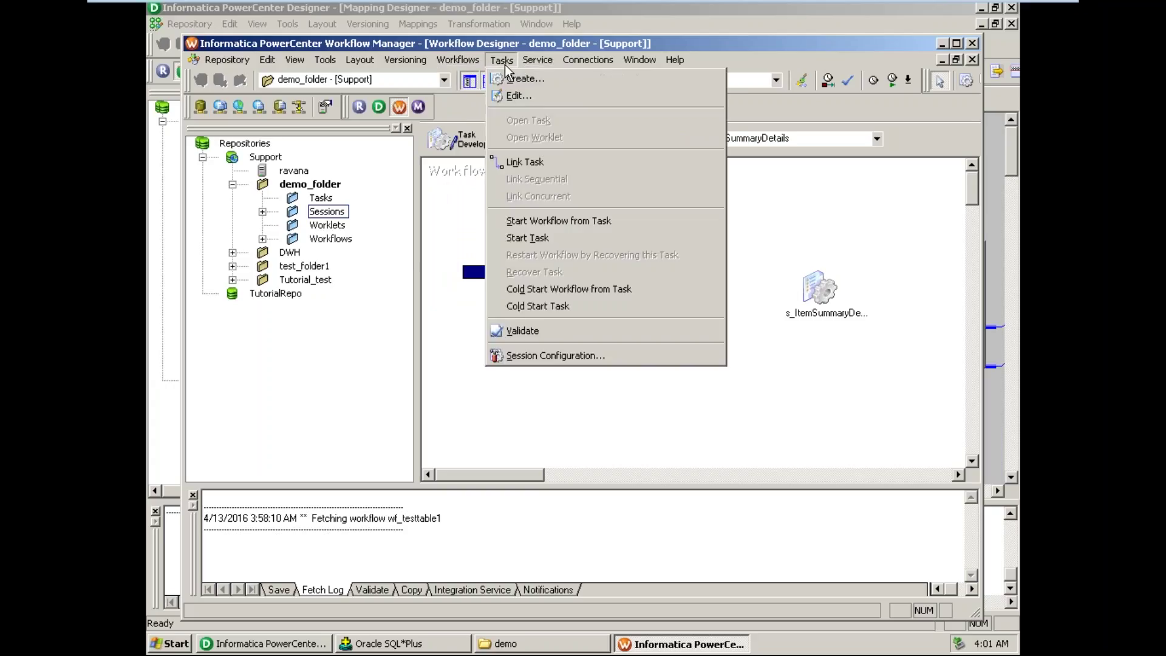
- Use Link Task to connect Start to the s_ItemSummaryDetails session
{"action": "left_click", "coordinate": [540, 156]}
{"action": "left_click_drag", "start_coordinate": [512, 248], "coordinate": [817, 290]}
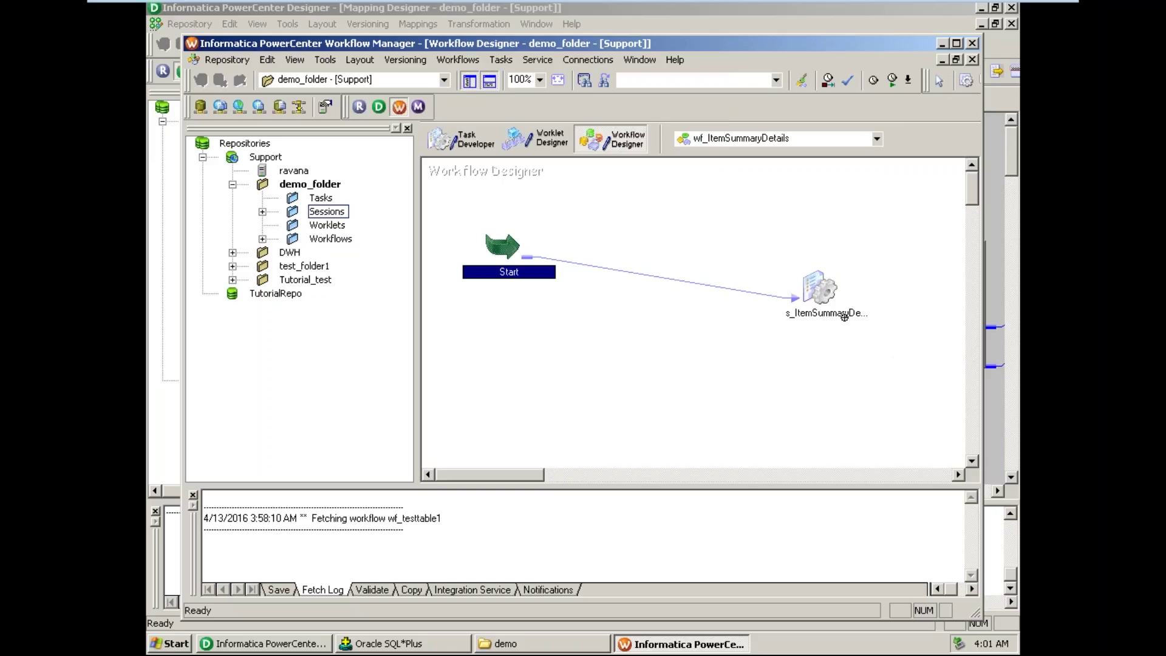
- Open the Edit Tasks dialog for session s_ItemSummaryDetails
{"action": "double_click", "coordinate": [816, 290]}
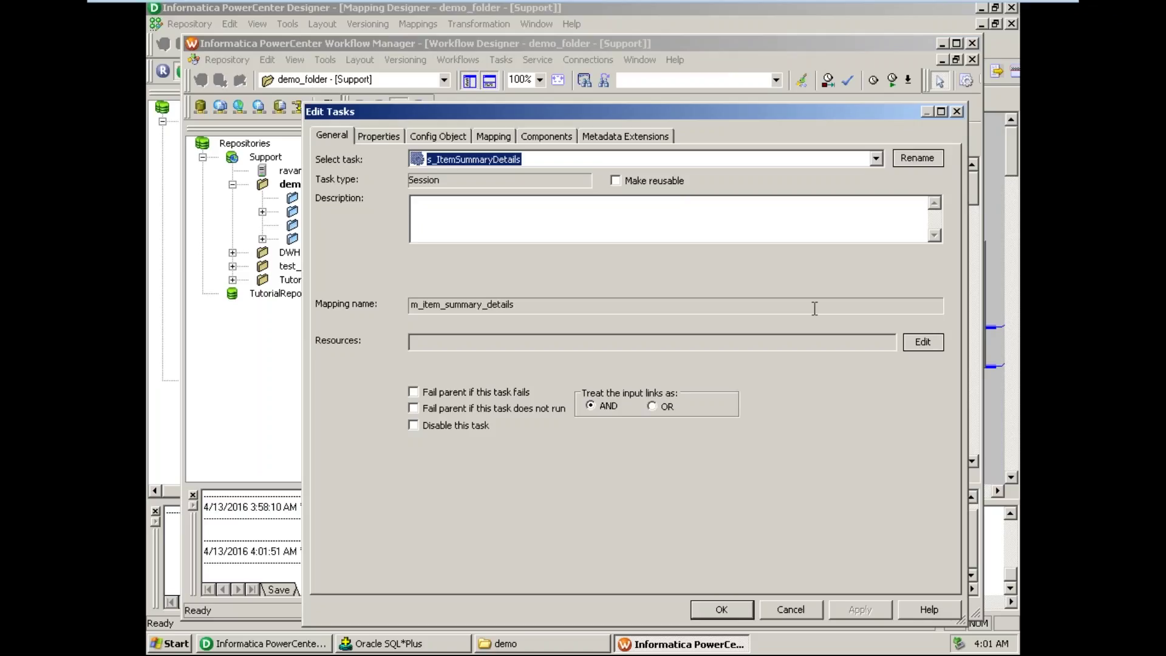
- Enable Fail parent if this task fails and Write Backward Compatible Session Log File
{"action": "left_click", "coordinate": [413, 392]}
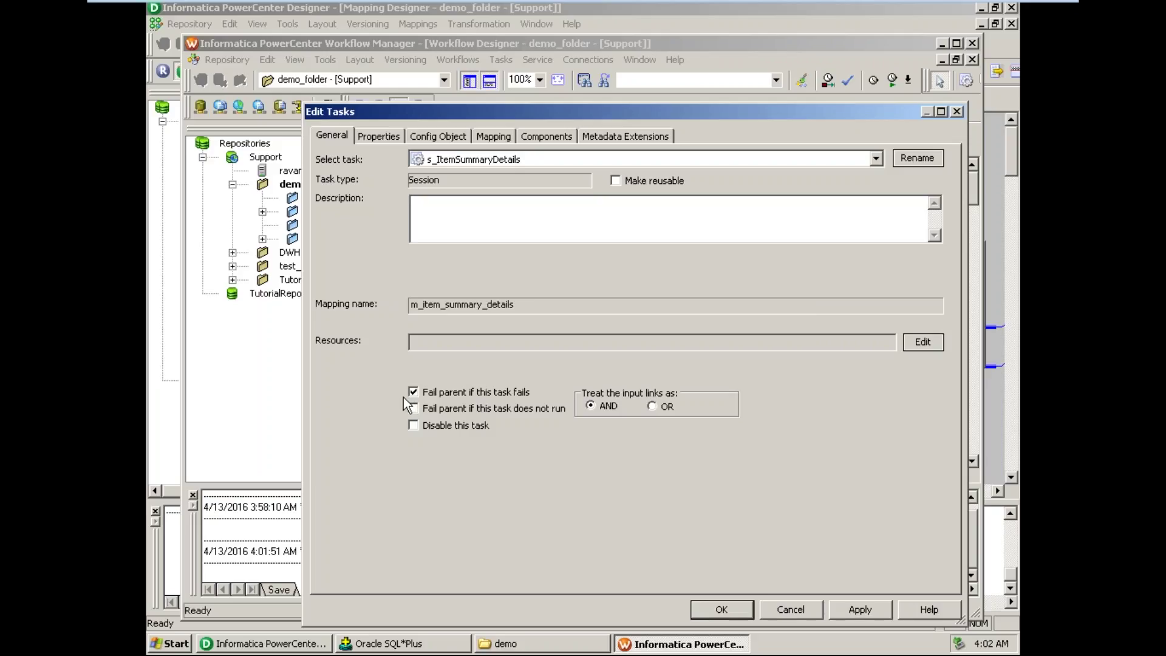
{"action": "left_click", "coordinate": [380, 136]}
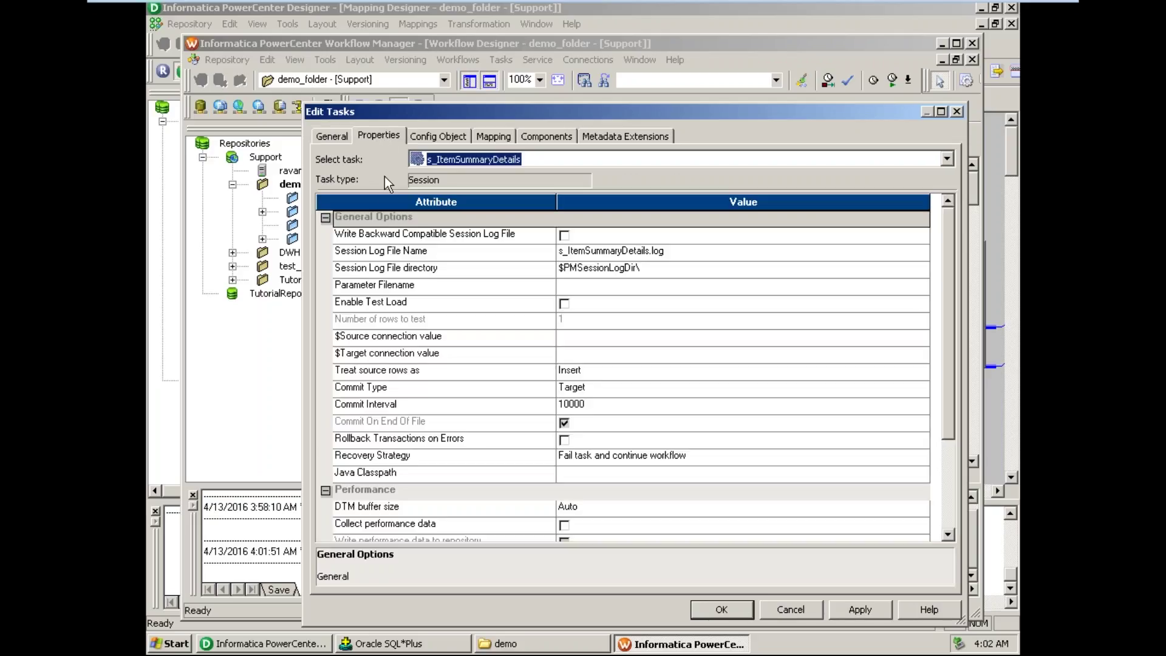
{"action": "left_click", "coordinate": [565, 236]}
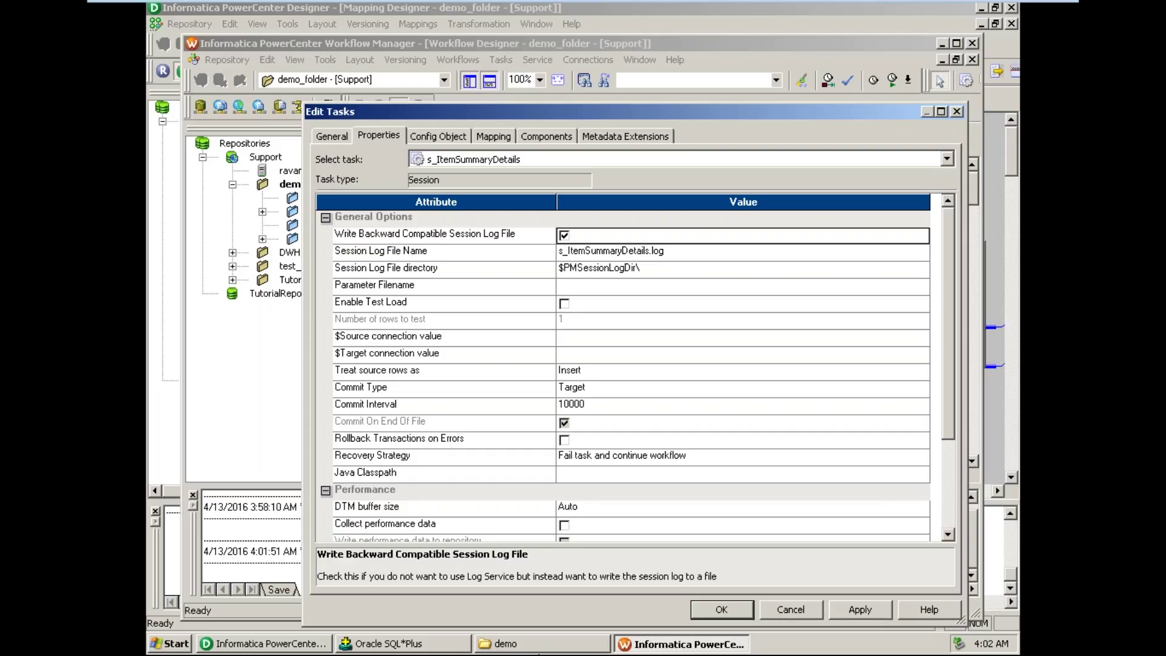
- Navigate Explorer up to 9.1.0, then into server > infa_shared > SessLogs
{"action": "left_click", "coordinate": [539, 647]}
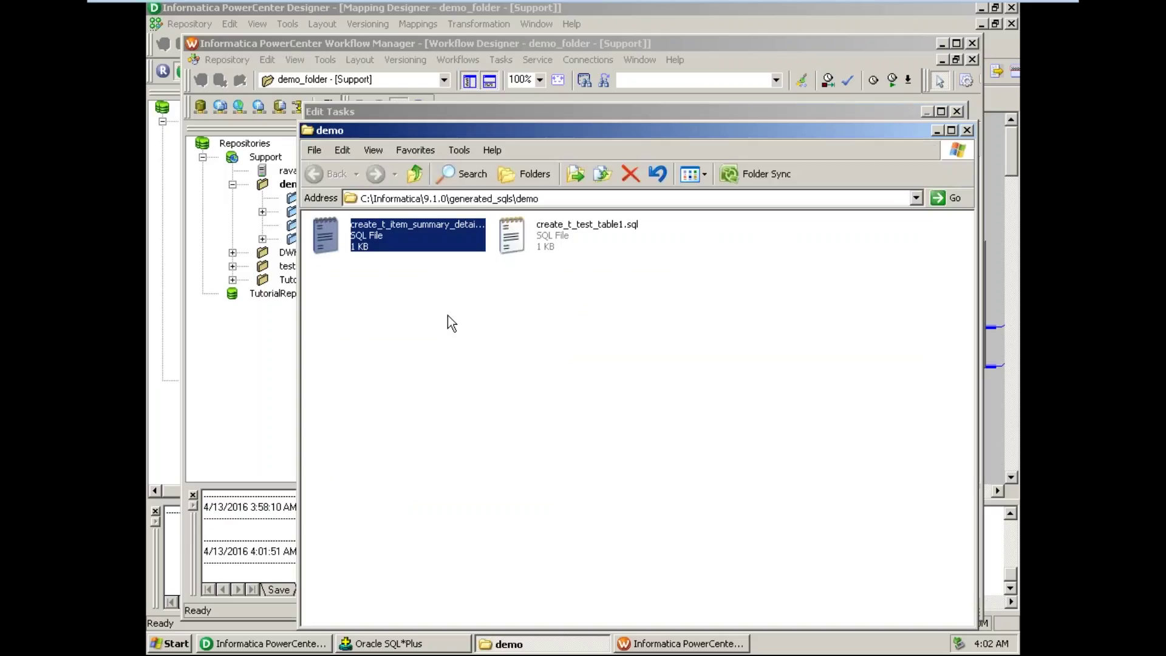
{"action": "left_click", "coordinate": [416, 177]}
{"action": "left_click", "coordinate": [417, 176]}
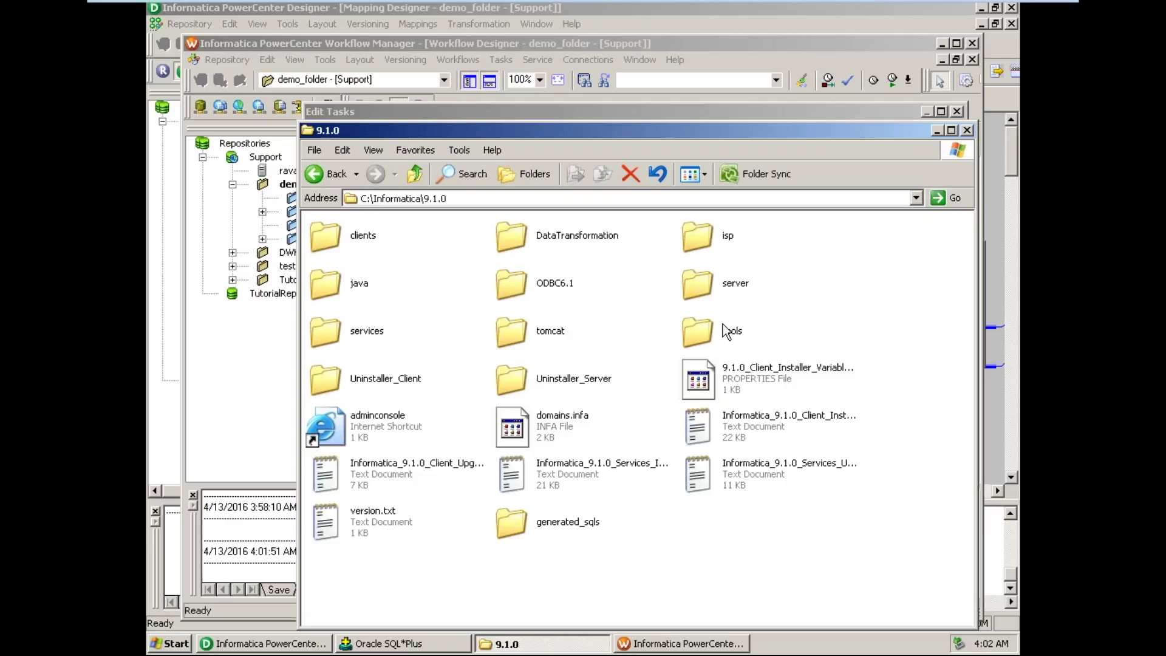
{"action": "double_click", "coordinate": [737, 289]}
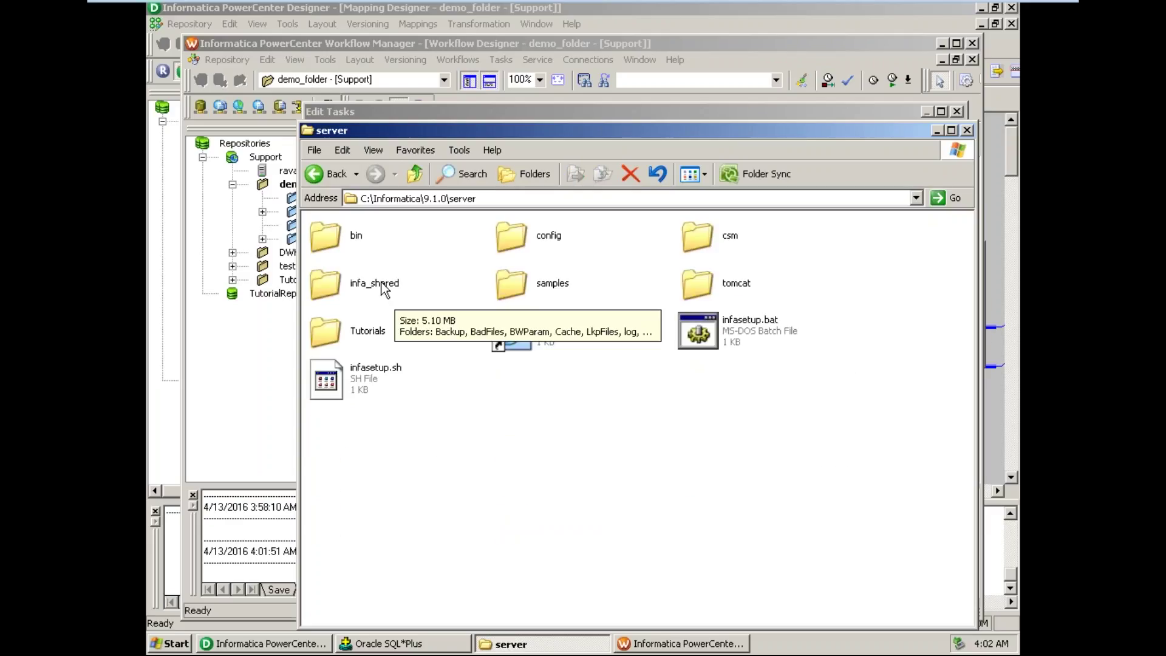
{"action": "double_click", "coordinate": [384, 289]}
{"action": "left_click", "coordinate": [361, 336]}
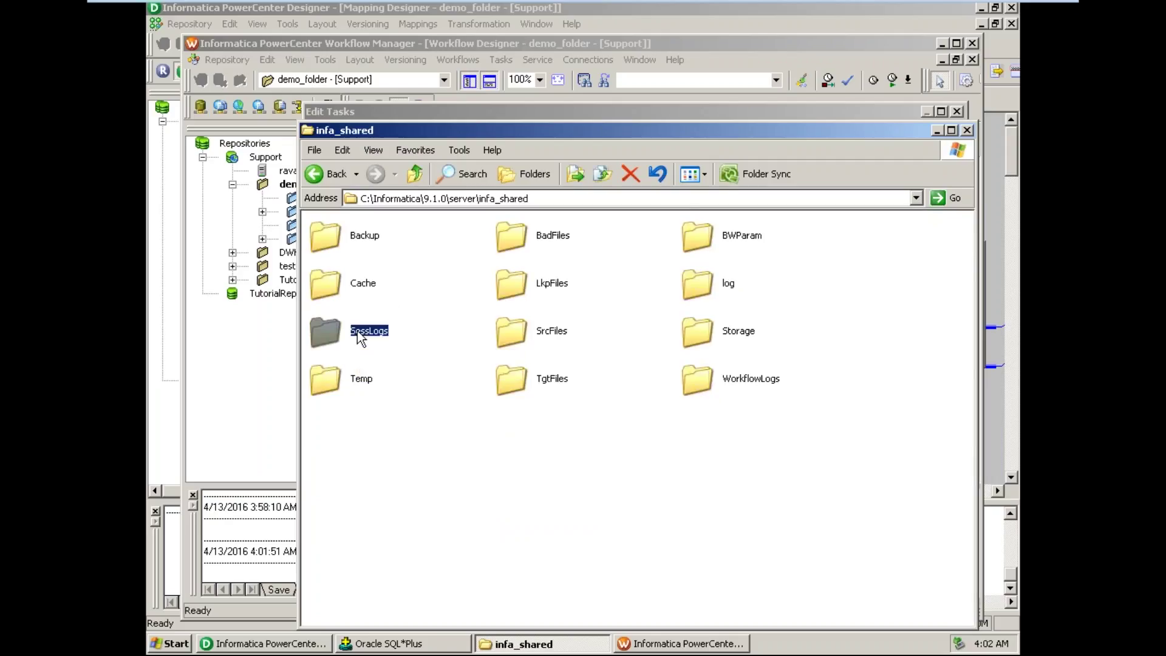
{"action": "double_click", "coordinate": [361, 336]}
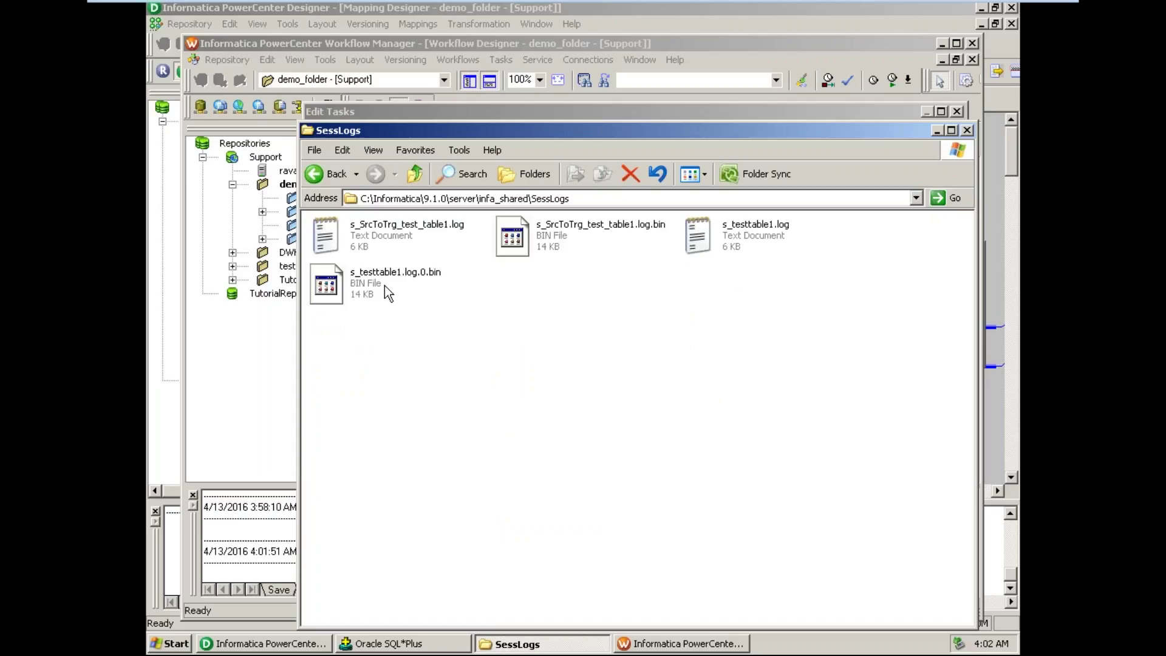
- Review the existing s_testtable1 and s_SrcToTrg_test_table1 logs, then minimize the Explorer window
{"action": "mouse_move", "coordinate": [387, 288]}
{"action": "mouse_move", "coordinate": [411, 243]}
{"action": "left_click", "coordinate": [938, 131]}
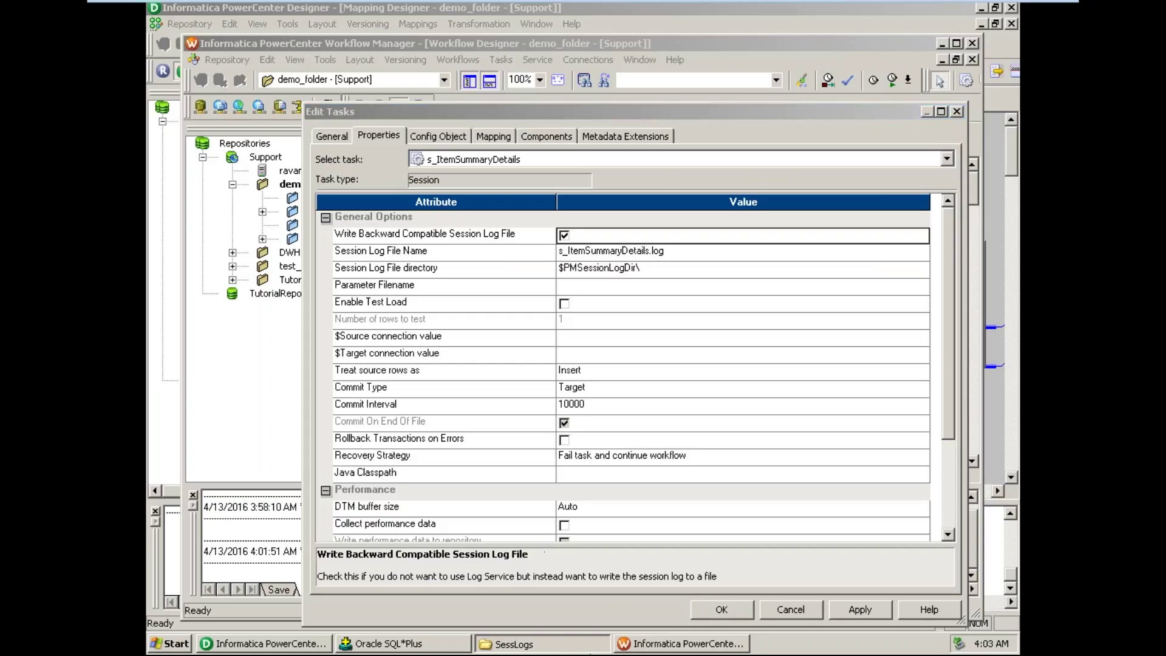
{"action": "left_click", "coordinate": [588, 644]}
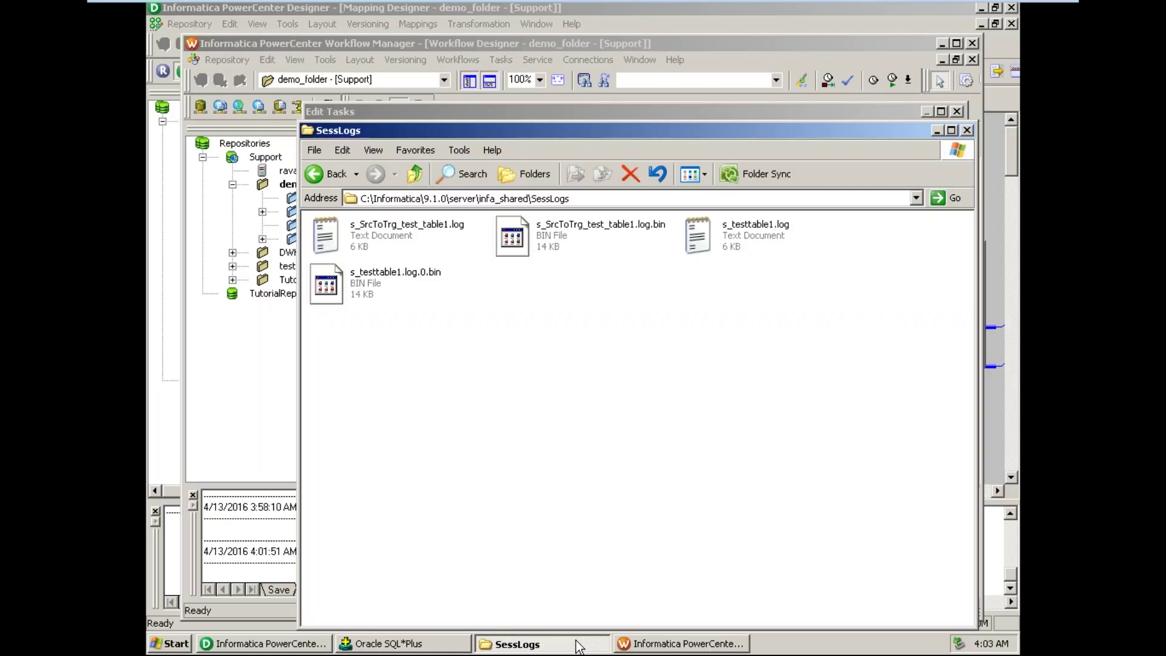
{"action": "left_click", "coordinate": [574, 646]}
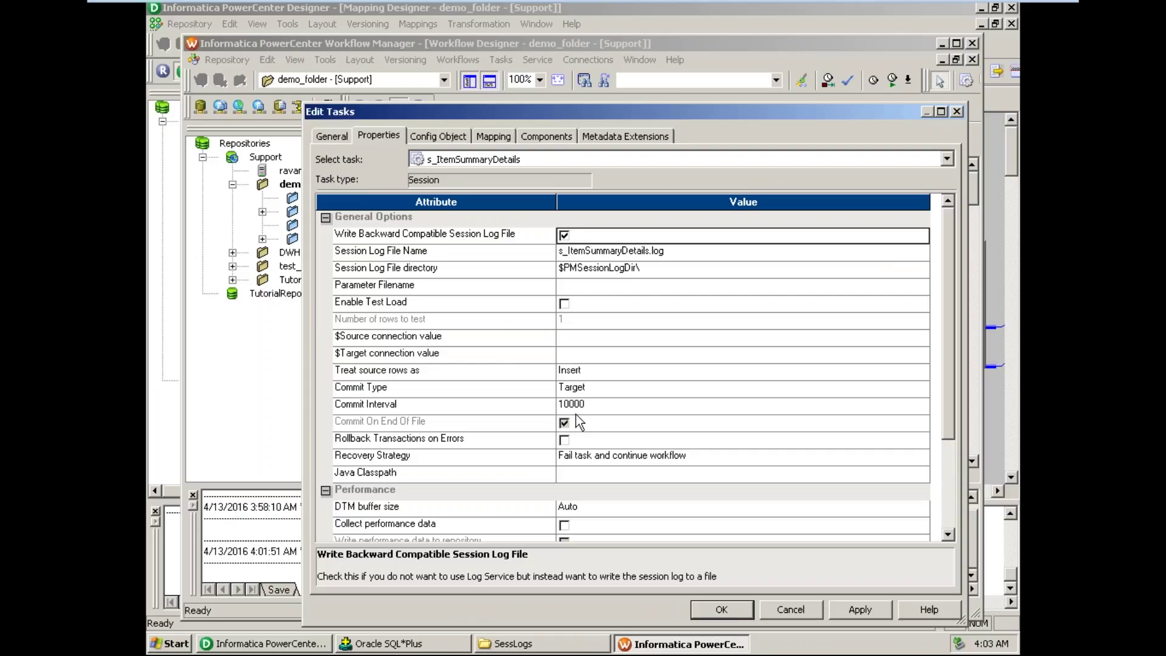
- Set the session's $Source connection value to the 'source' relational connection
{"action": "left_click", "coordinate": [614, 338]}
{"action": "left_click", "coordinate": [923, 337]}
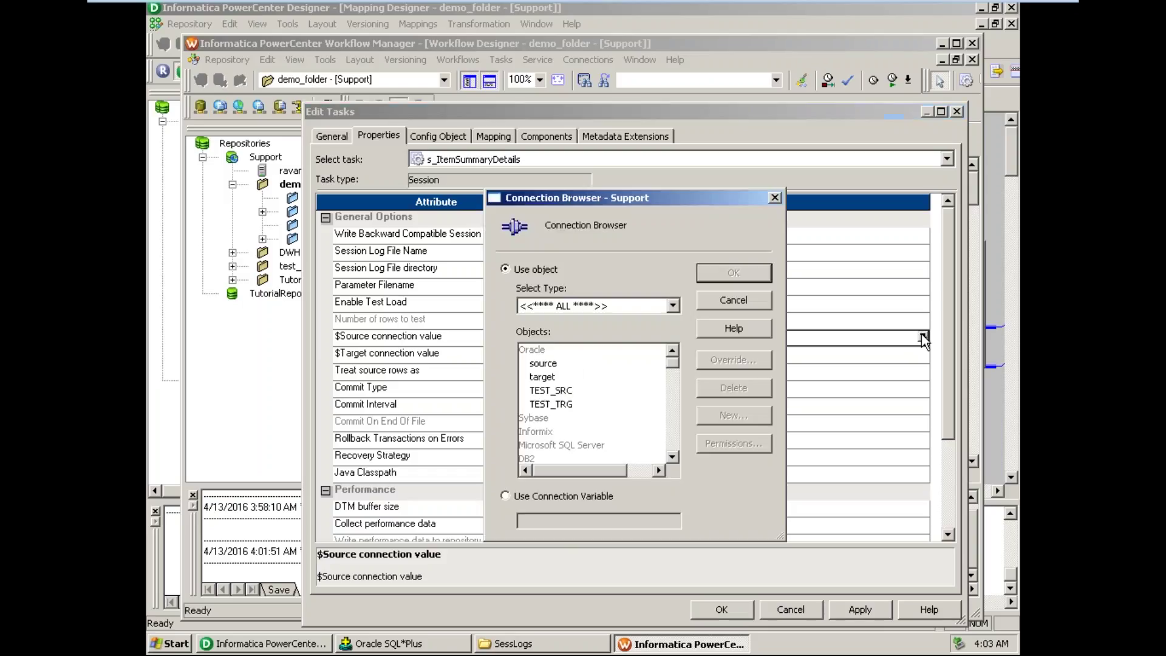
{"action": "left_click", "coordinate": [552, 368]}
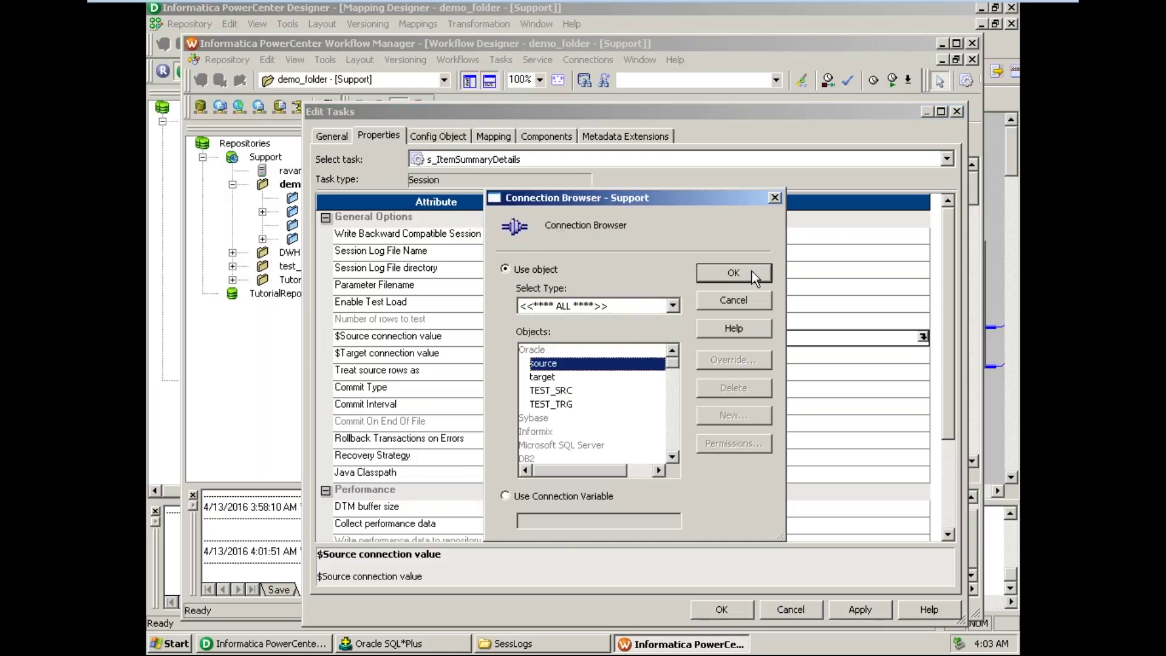
{"action": "left_click", "coordinate": [733, 274]}
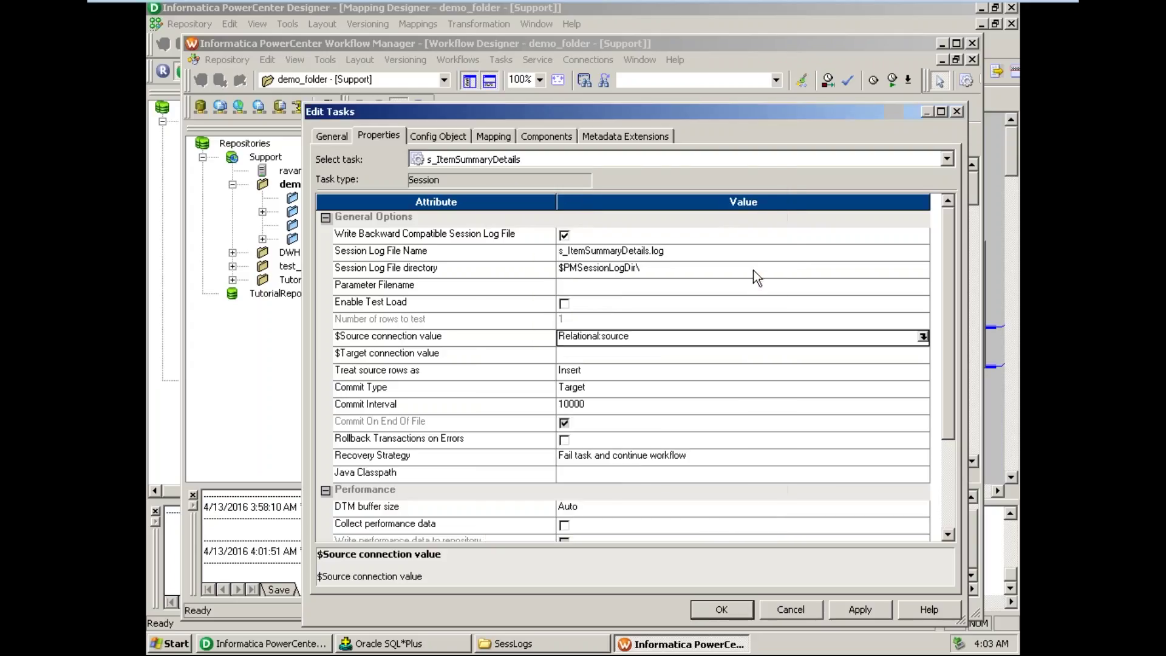
- Select the $Target connection value field, then switch over to SQL*Plus
{"action": "left_click", "coordinate": [501, 360]}
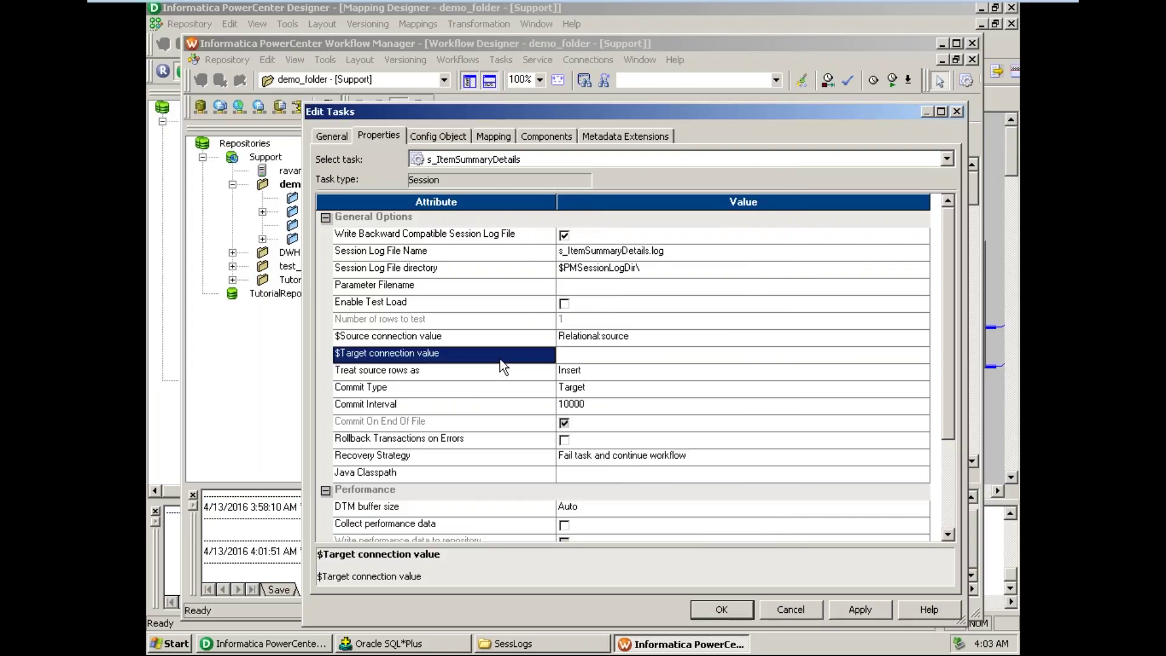
{"action": "left_click", "coordinate": [607, 358]}
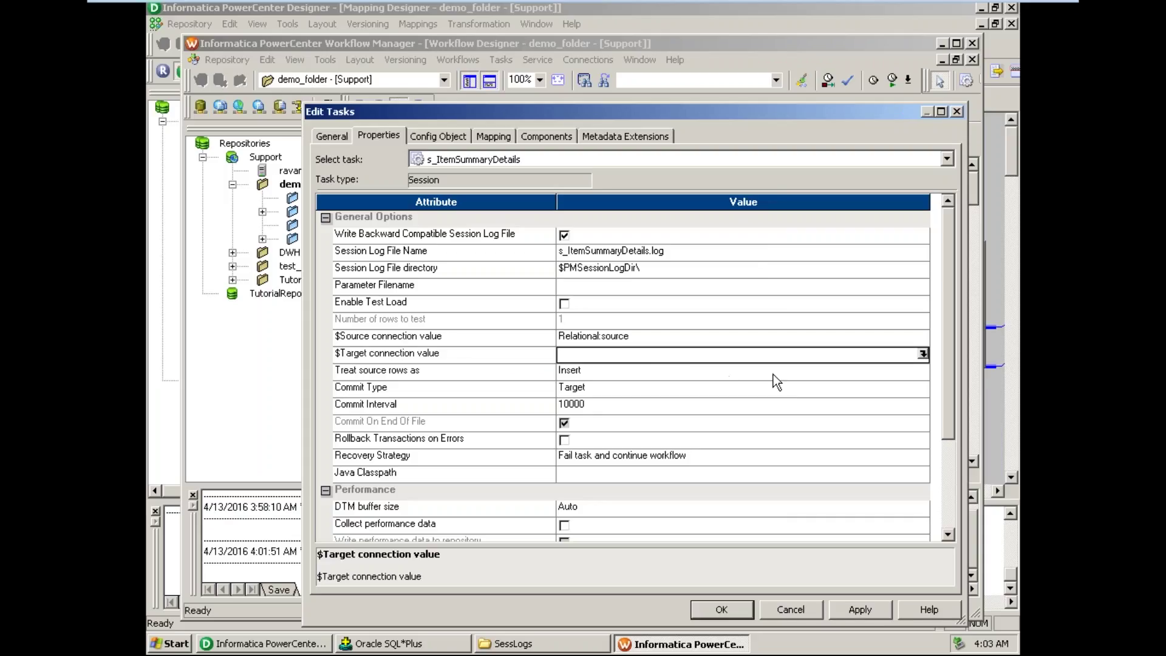
{"action": "left_click", "coordinate": [370, 644]}
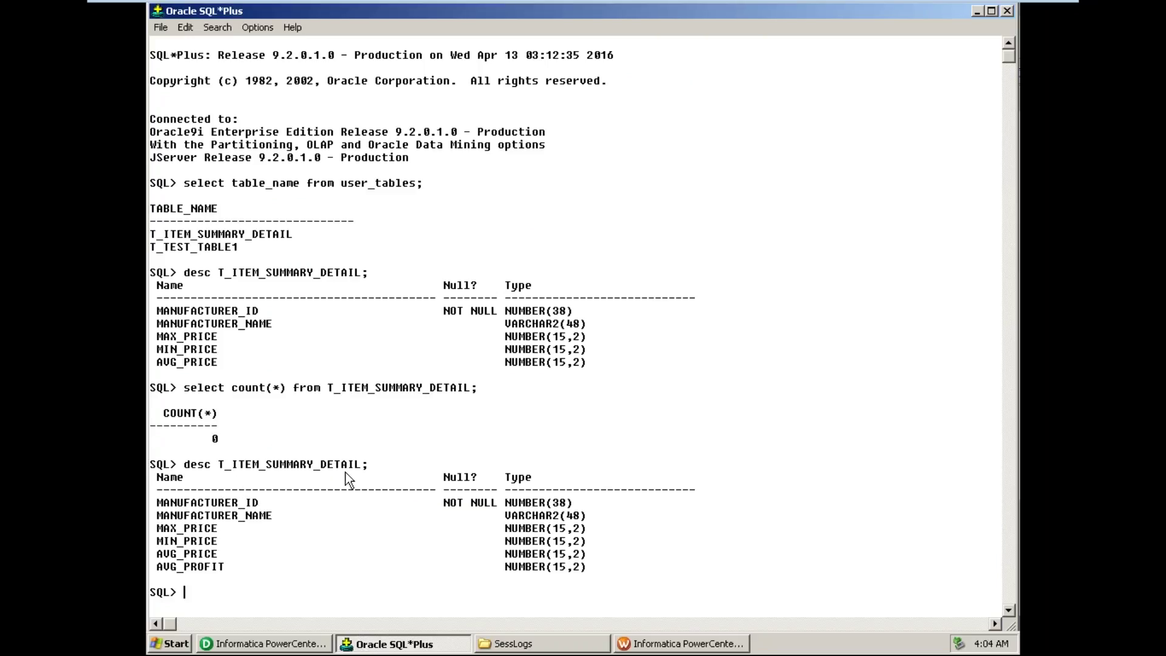
- Run select count(*) from T_ITEM_SUMMARY_DETAIL in SQL*Plus, confirming it returns 0 rows
{"action": "type", "text": "select count(*) from"}
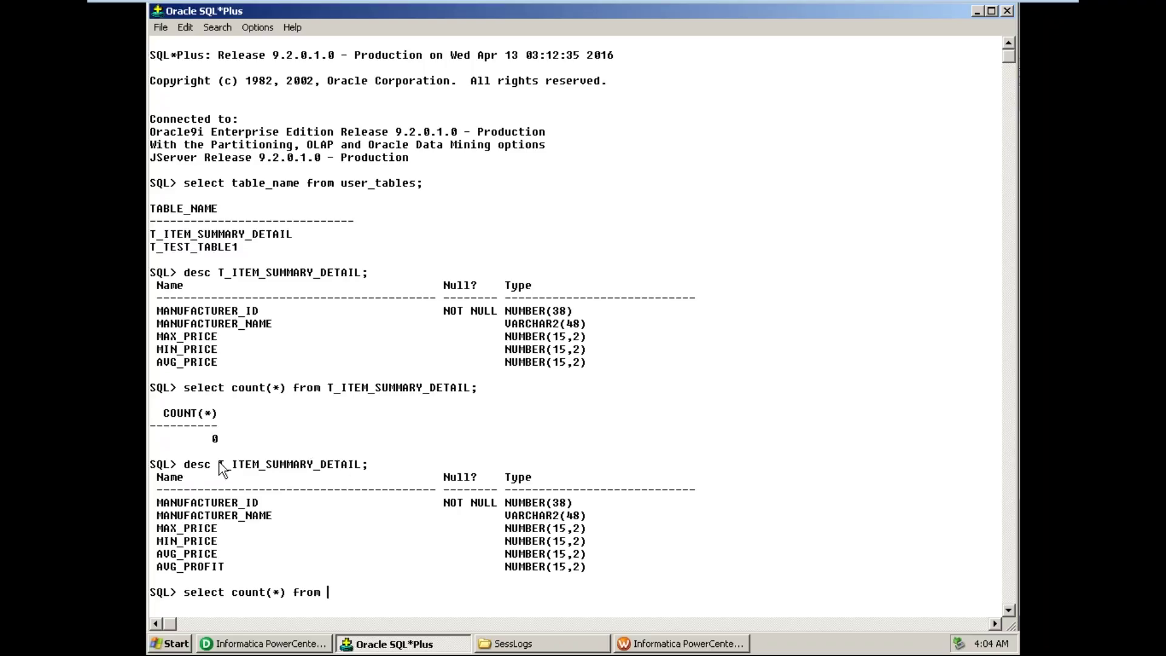
{"action": "left_click_drag", "start_coordinate": [218, 466], "coordinate": [367, 467]}
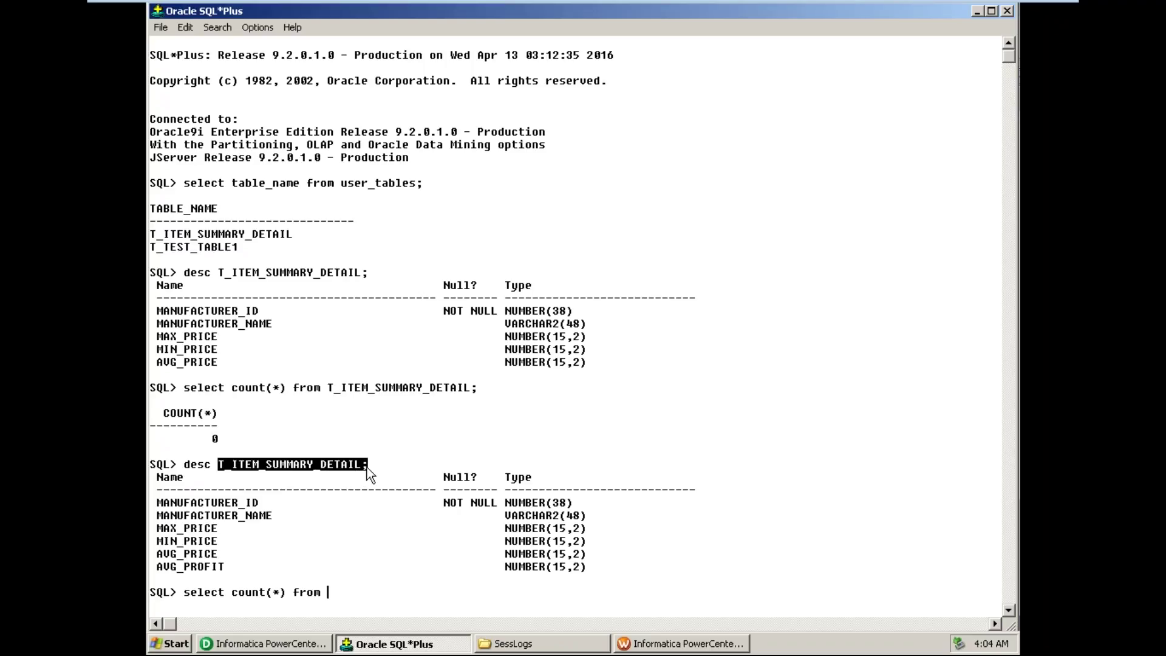
{"action": "key", "text": "ctrl+c"}
{"action": "key", "text": "ctrl+v"}
{"action": "key", "text": "Return"}
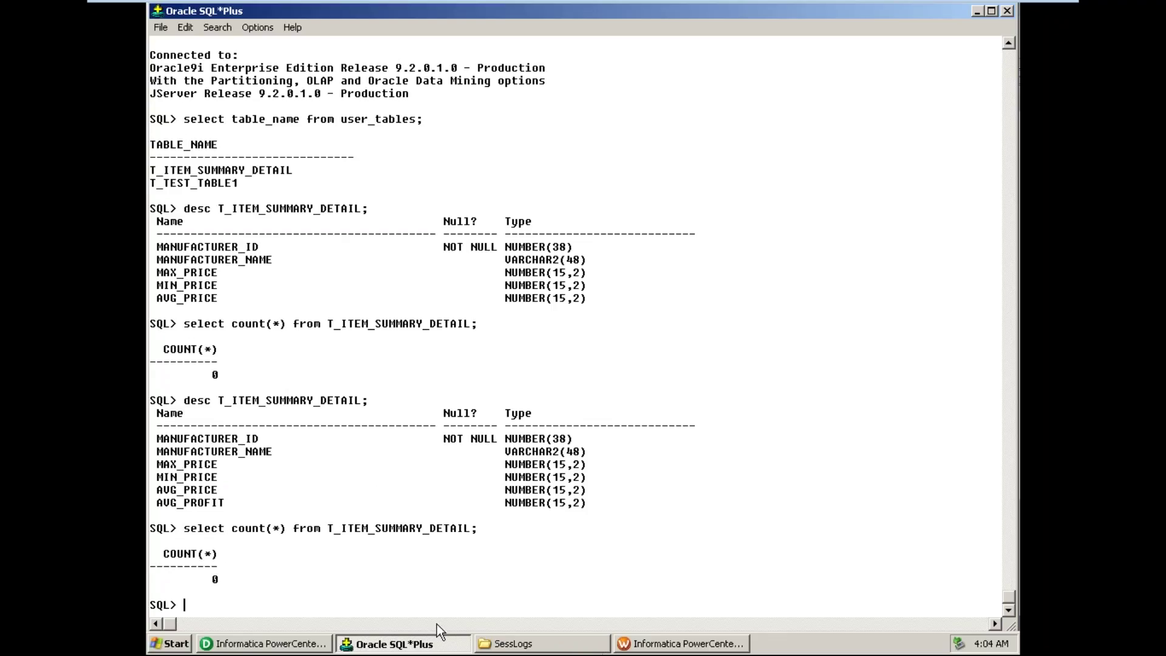
{"action": "left_click", "coordinate": [672, 645]}
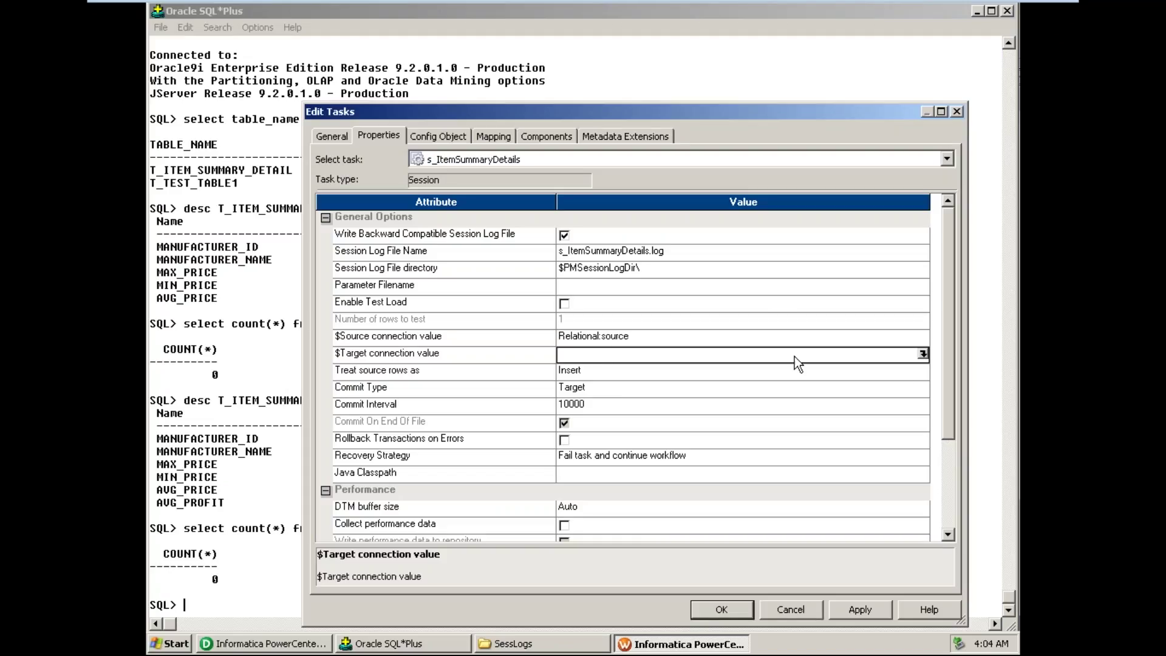
- Set the session's $Target connection value to the target connection, then view the Config Object settings
{"action": "left_click", "coordinate": [923, 354]}
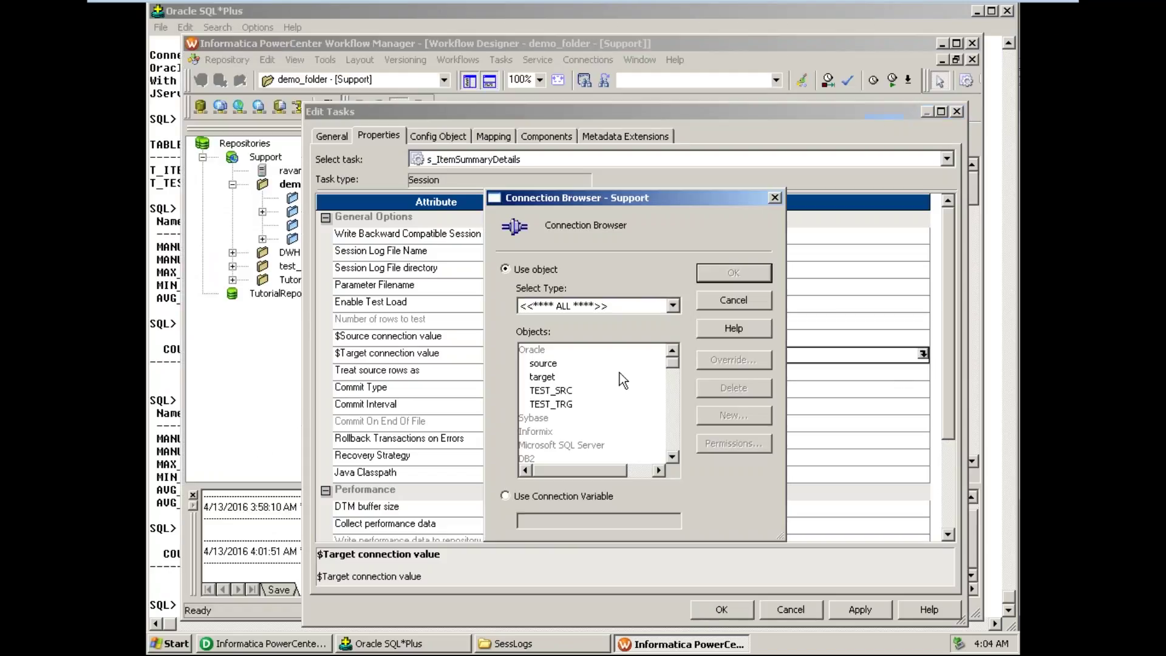
{"action": "left_click", "coordinate": [549, 377]}
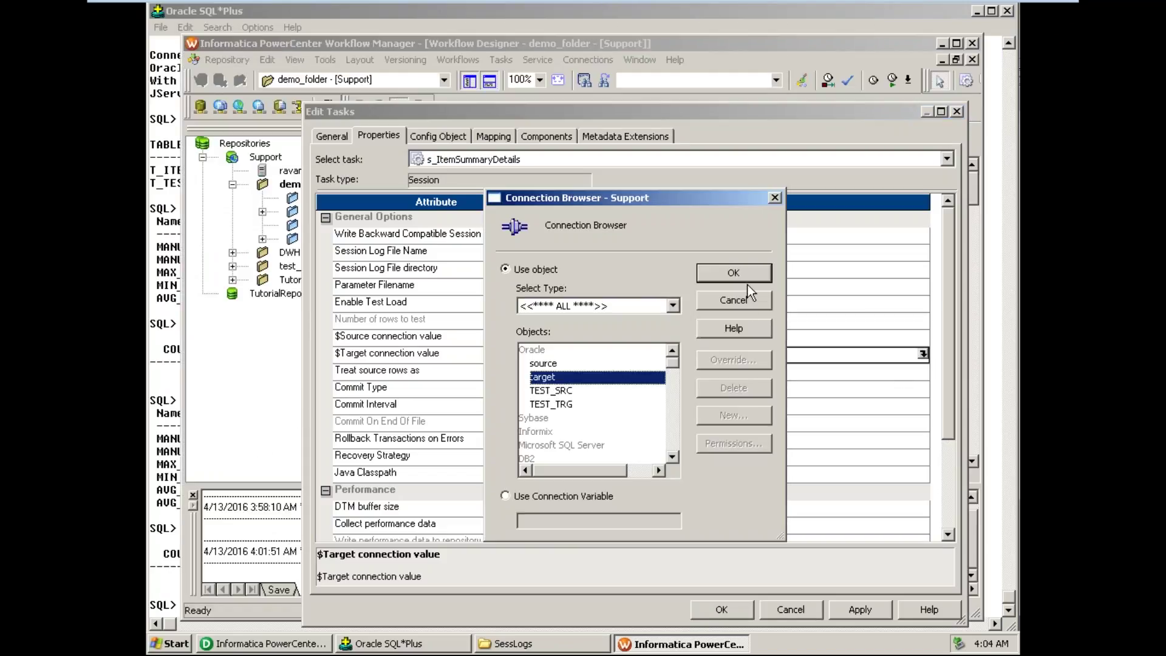
{"action": "left_click", "coordinate": [746, 276]}
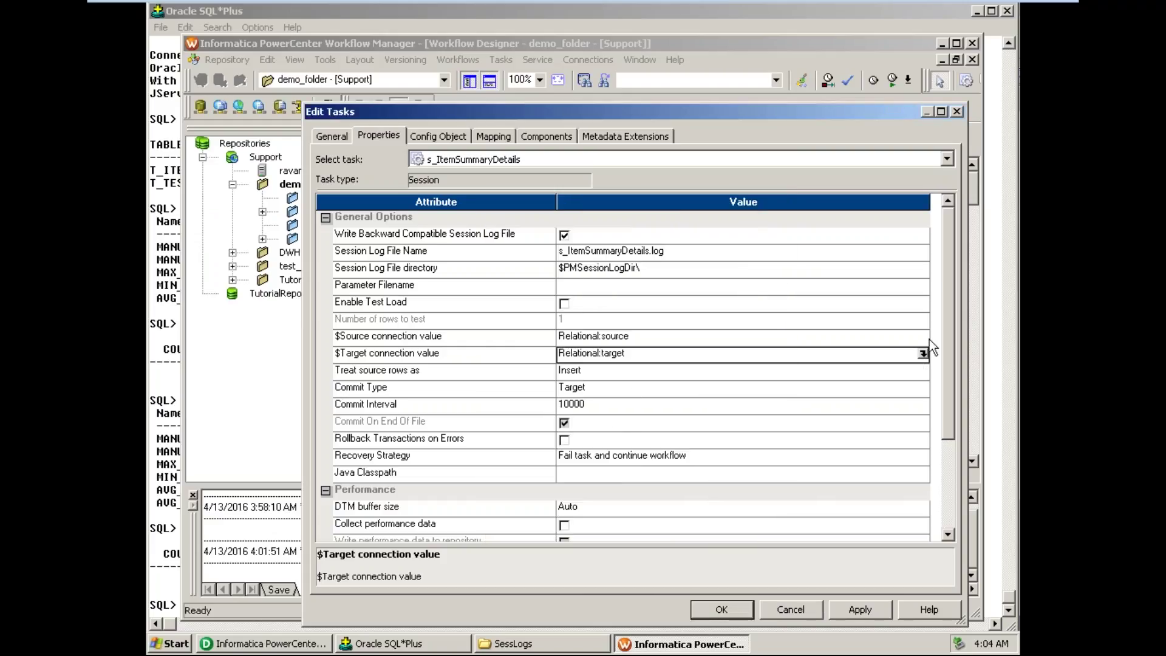
{"action": "left_click_drag", "start_coordinate": [950, 294], "coordinate": [942, 381]}
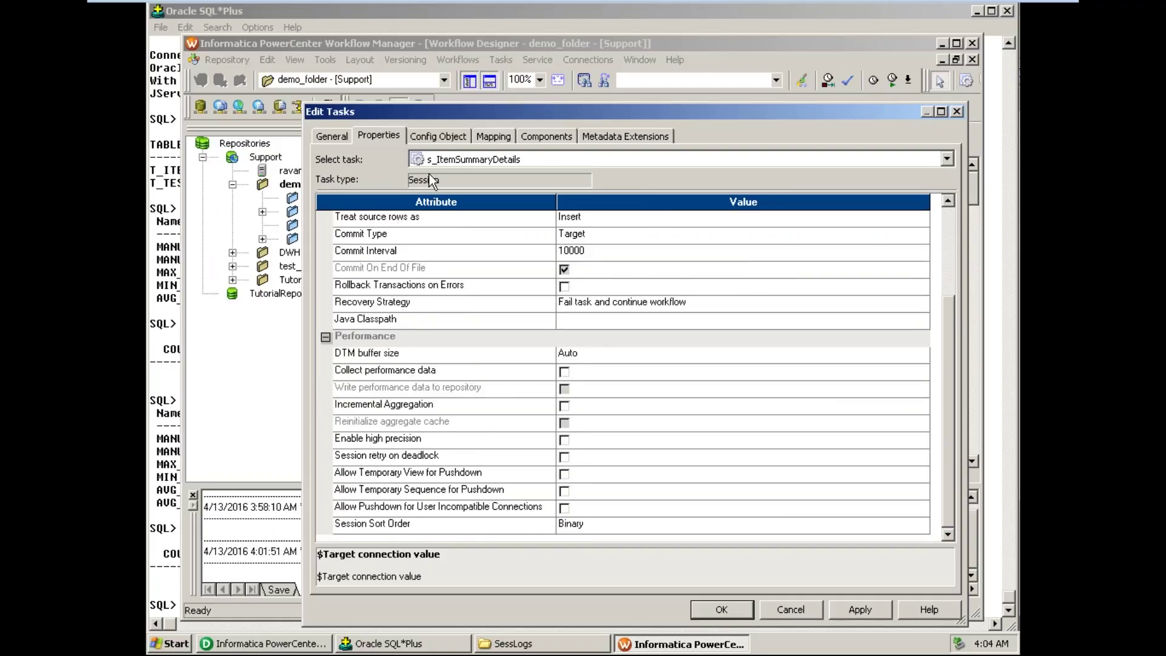
{"action": "left_click", "coordinate": [437, 137]}
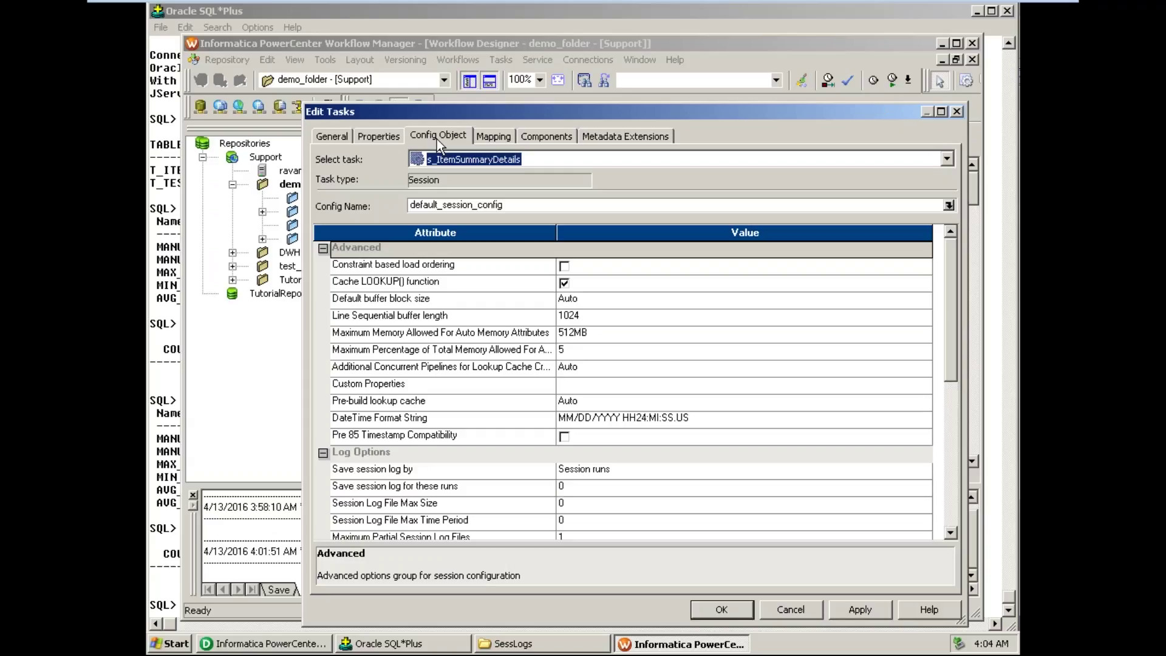
- Set 'Save session log for these runs' to 3 and 'Stop on errors' to 1
{"action": "left_click", "coordinate": [583, 490]}
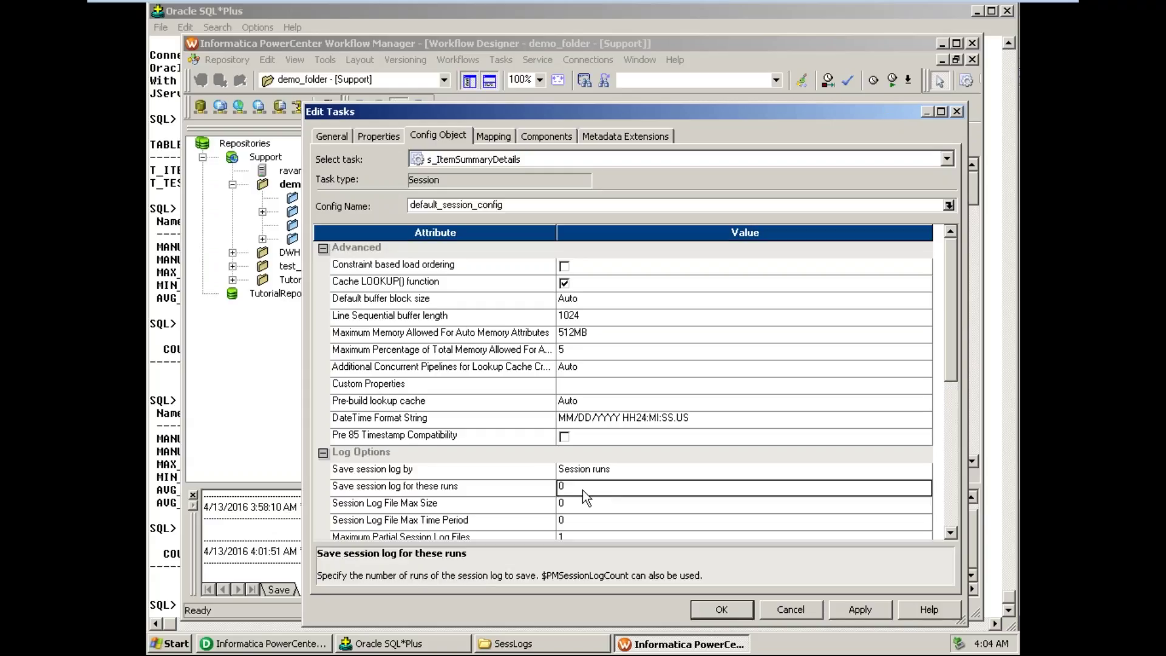
{"action": "left_click_drag", "start_coordinate": [582, 490], "coordinate": [526, 489]}
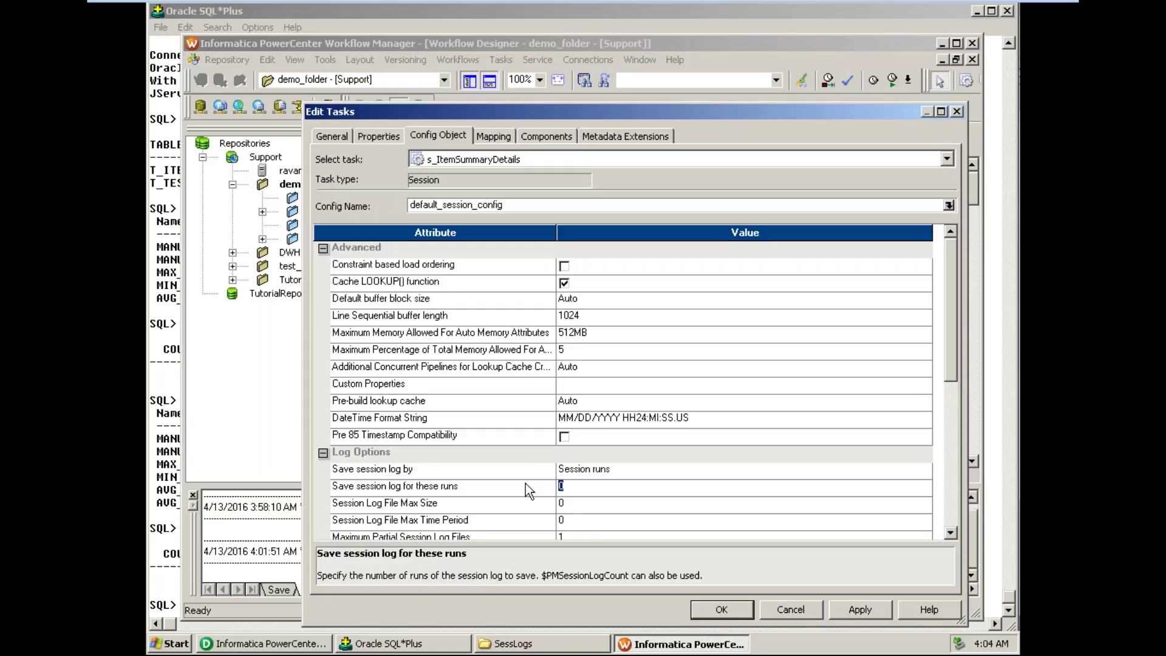
{"action": "type", "text": "3"}
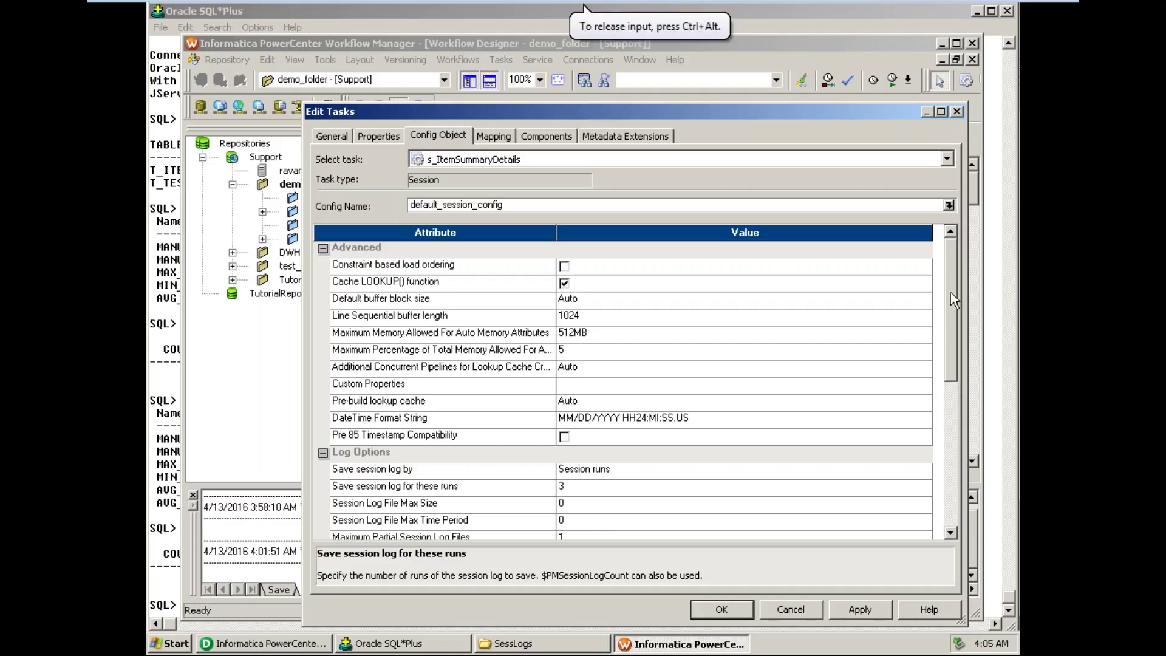
{"action": "left_click_drag", "start_coordinate": [950, 288], "coordinate": [950, 326]}
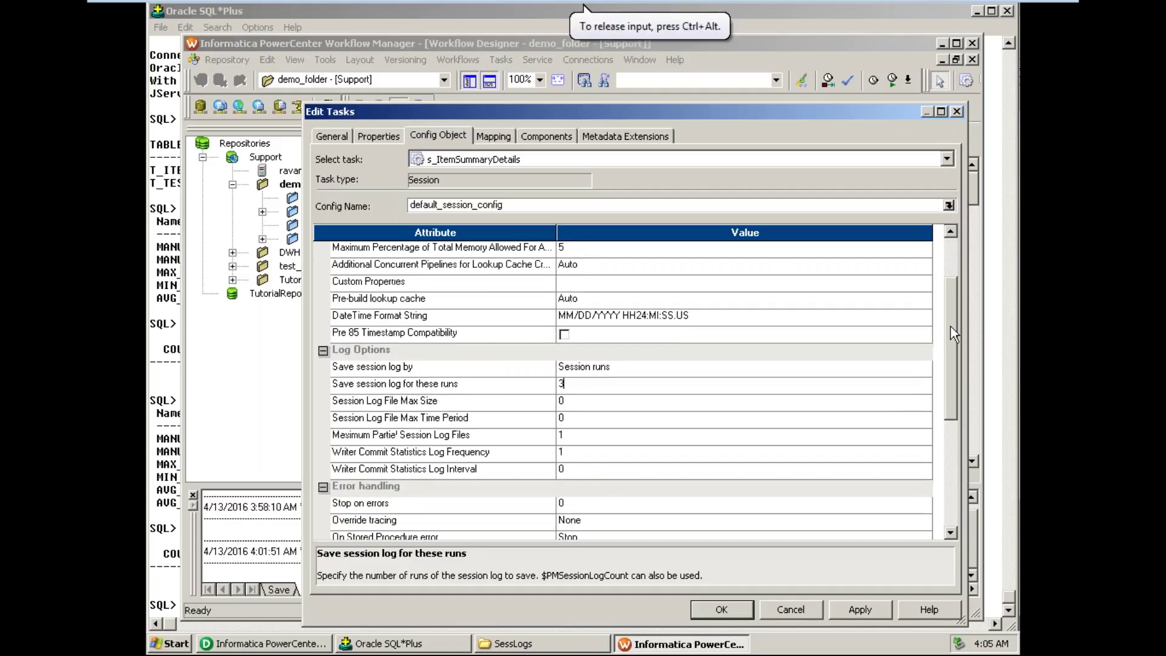
{"action": "left_click", "coordinate": [571, 505]}
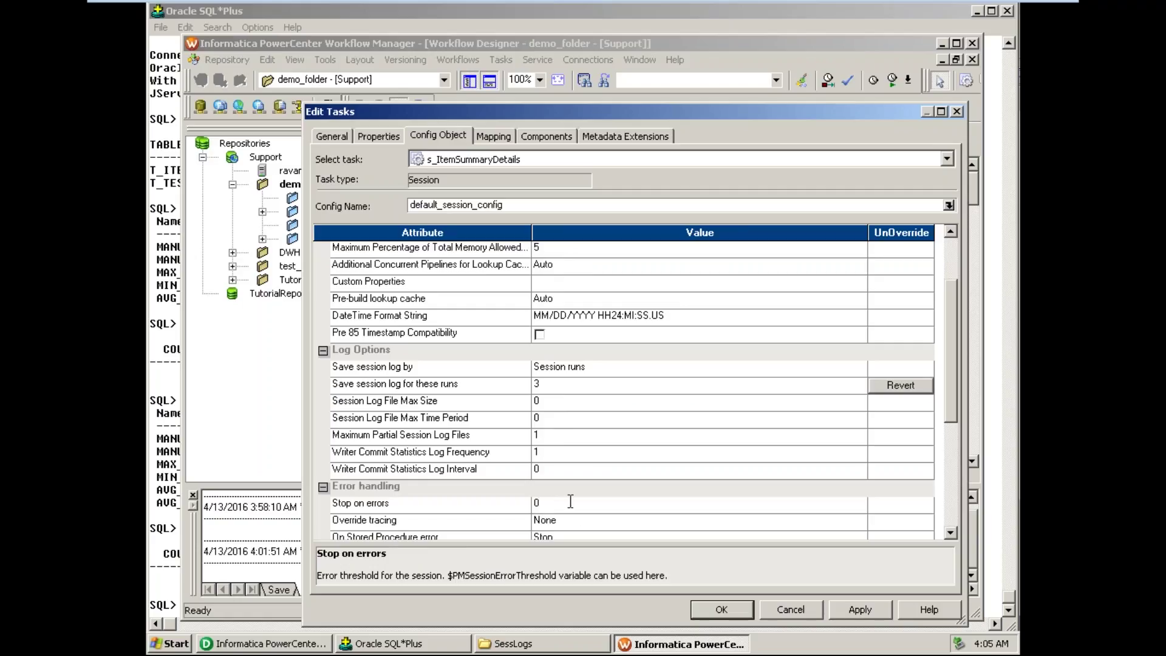
{"action": "key", "text": "BackSpace"}
{"action": "type", "text": "1"}
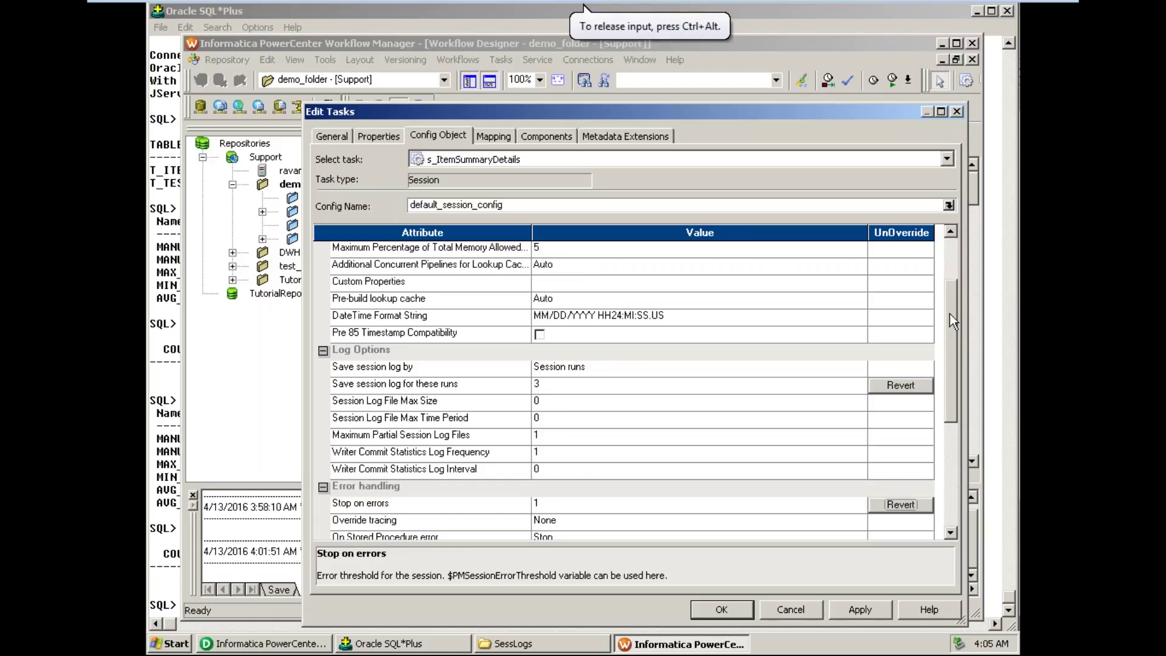
{"action": "scroll", "coordinate": [950, 355], "scroll_direction": "down", "scroll_amount": 3}
{"action": "left_click_drag", "start_coordinate": [945, 378], "coordinate": [936, 427]}
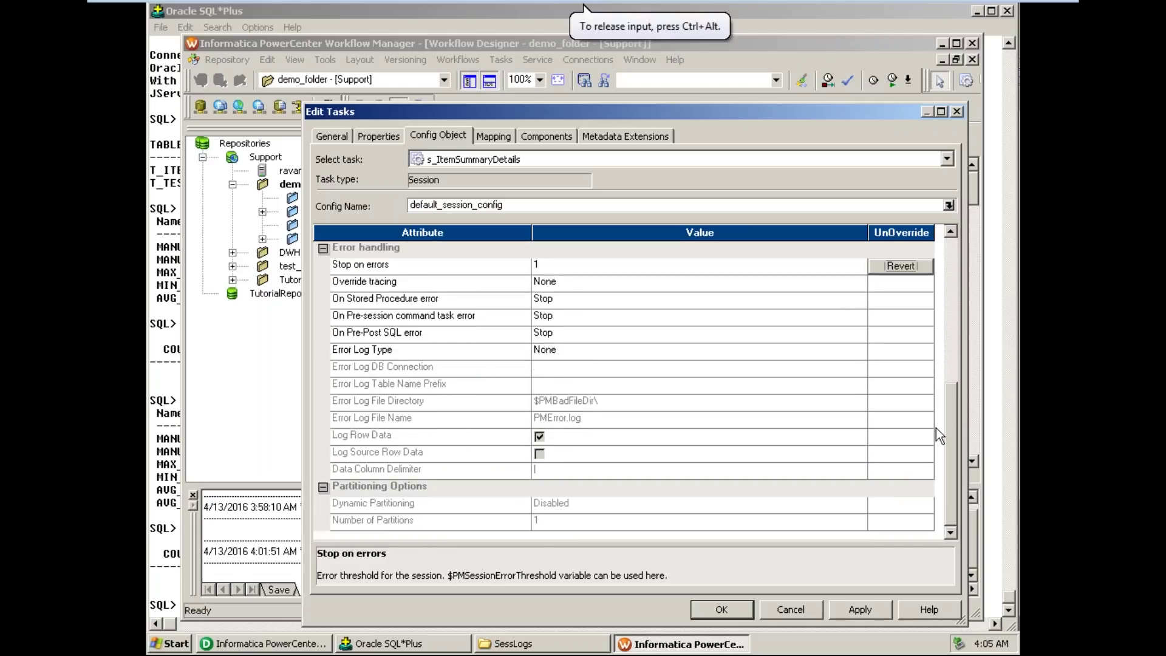
{"action": "left_click", "coordinate": [493, 136]}
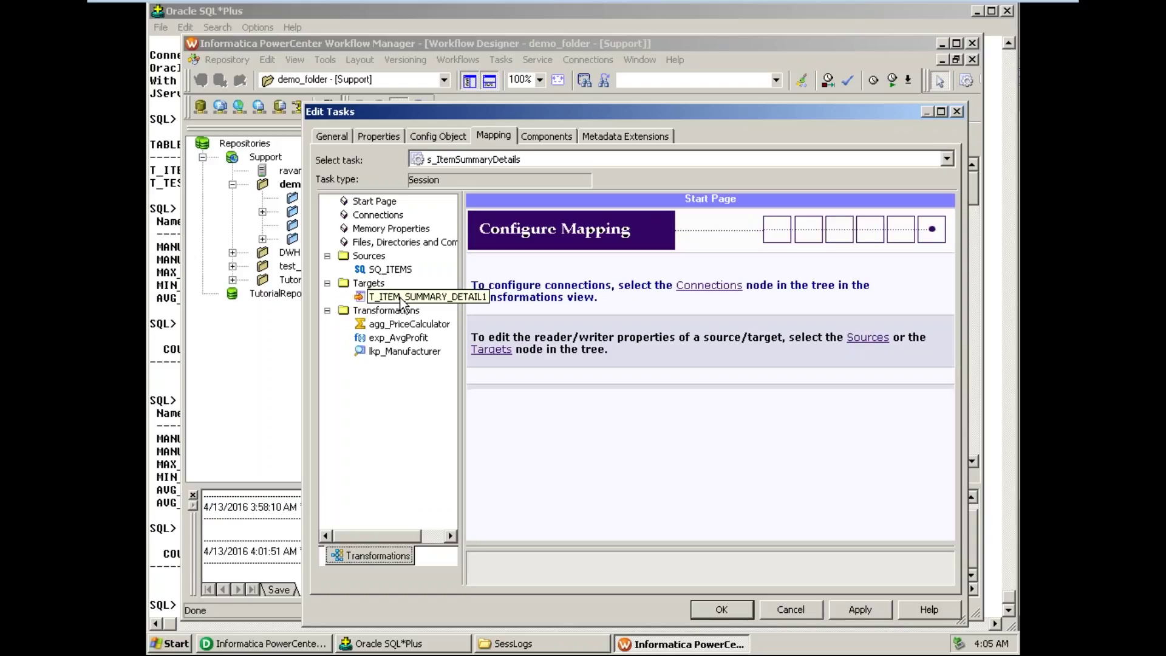
- Switch the SQ_ITEMS source connection to the $Source connection variable
{"action": "left_click", "coordinate": [392, 270]}
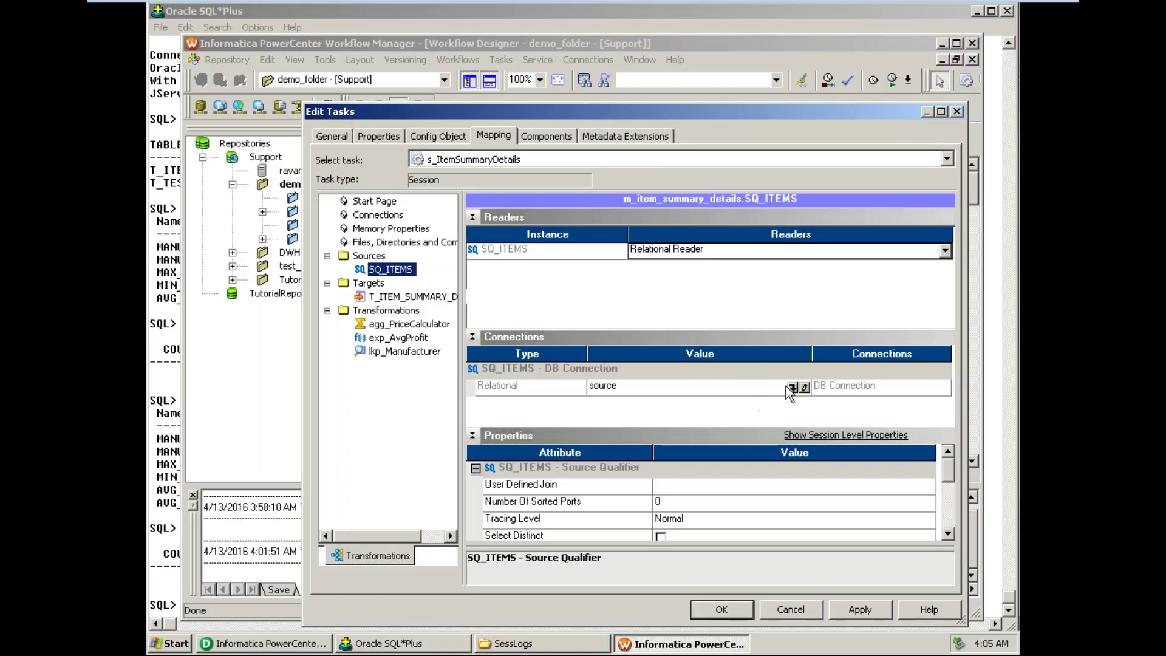
{"action": "left_click", "coordinate": [792, 387]}
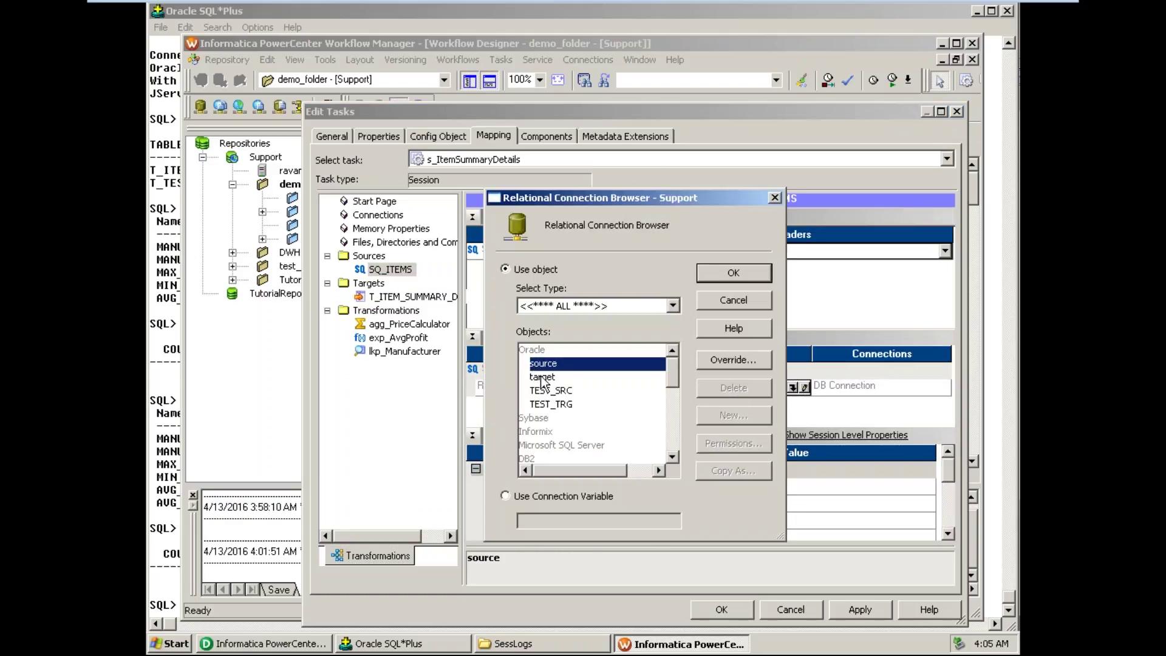
{"action": "left_click", "coordinate": [508, 497]}
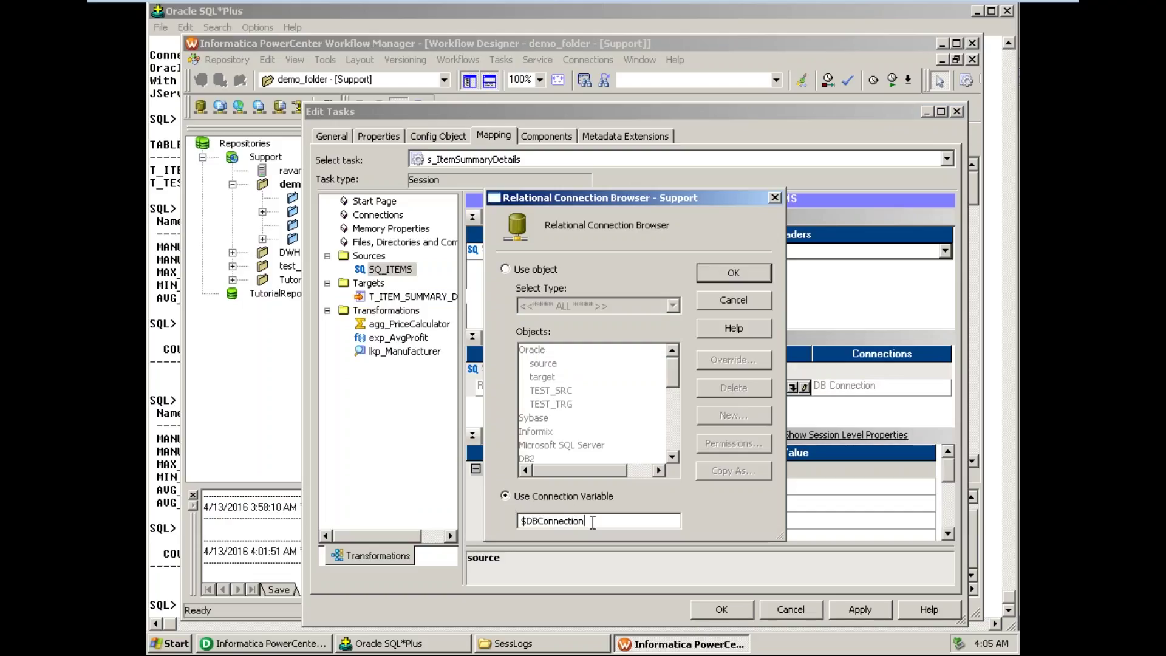
{"action": "left_click_drag", "start_coordinate": [587, 522], "coordinate": [525, 523]}
{"action": "type", "text": "Source"}
{"action": "left_click", "coordinate": [733, 273]}
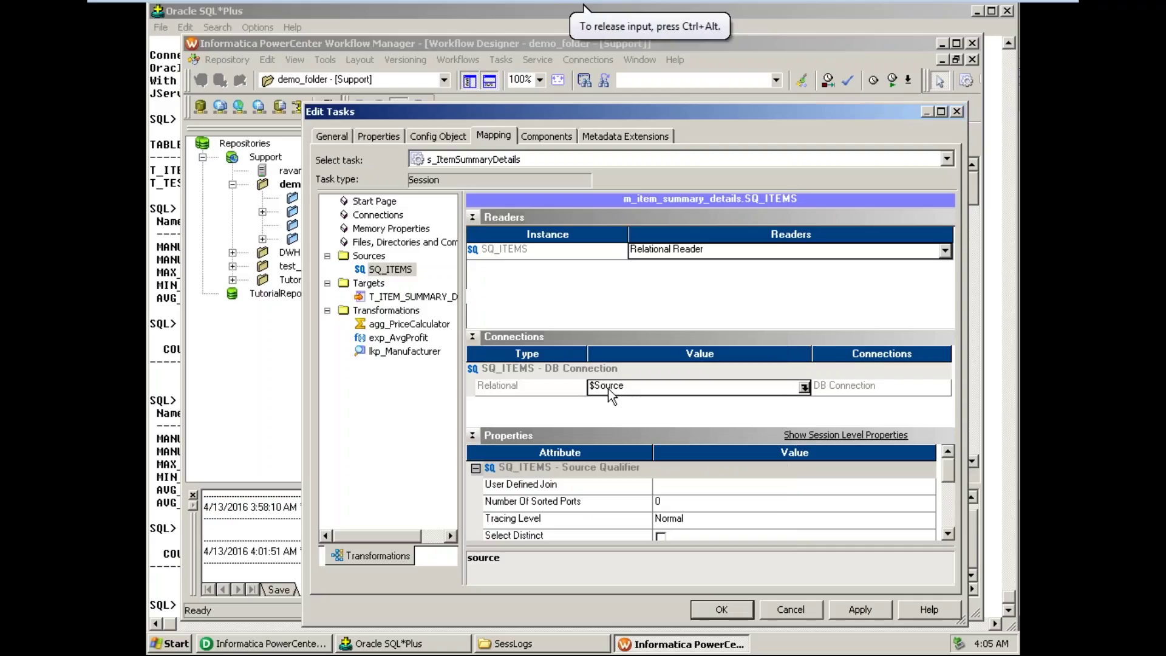
- Review the session's source and target connection values, then scroll the mapping properties
{"action": "left_click", "coordinate": [388, 135]}
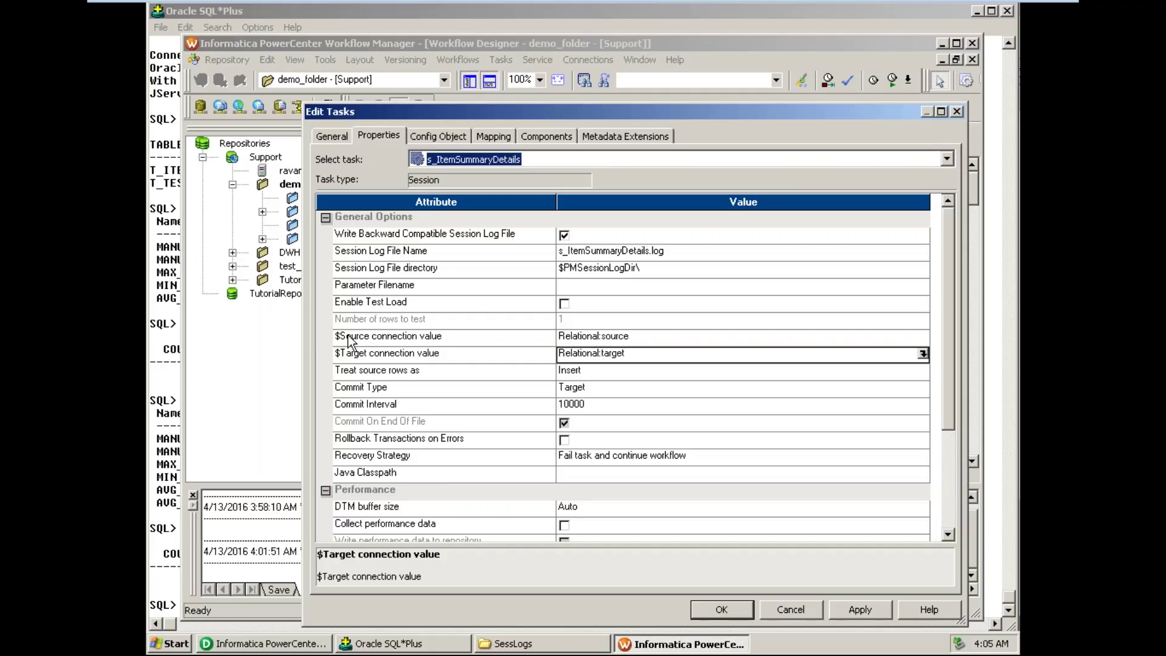
{"action": "left_click", "coordinate": [494, 138]}
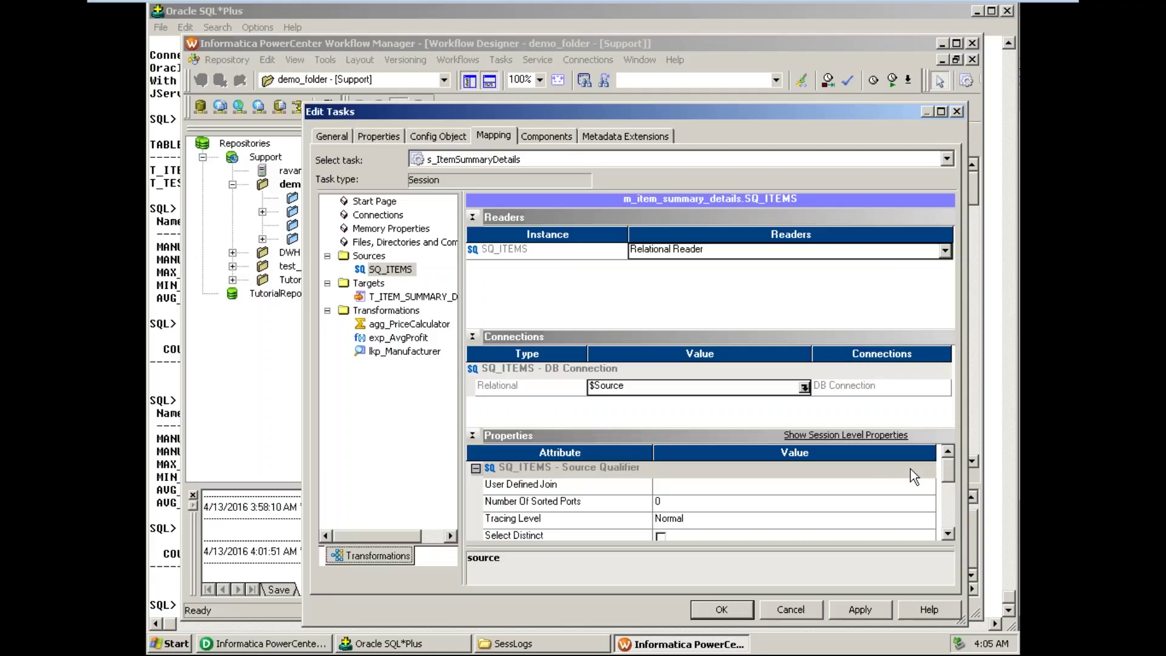
{"action": "left_click", "coordinate": [953, 537]}
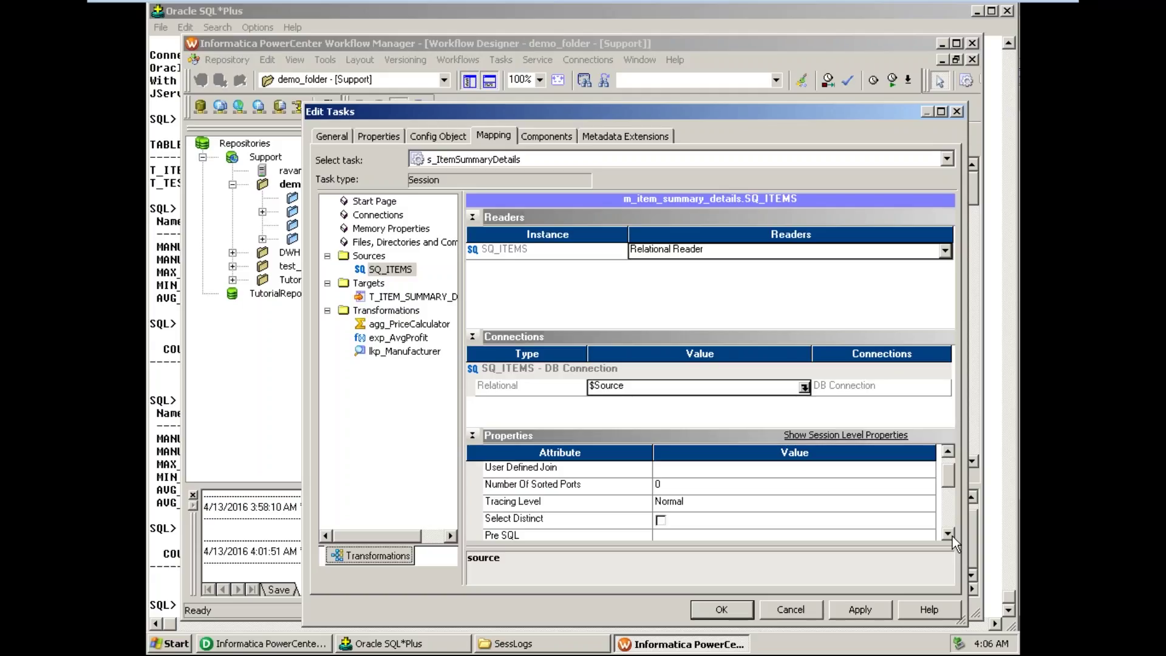
{"action": "left_click", "coordinate": [951, 535]}
{"action": "left_click", "coordinate": [952, 536]}
{"action": "double_click", "coordinate": [952, 535]}
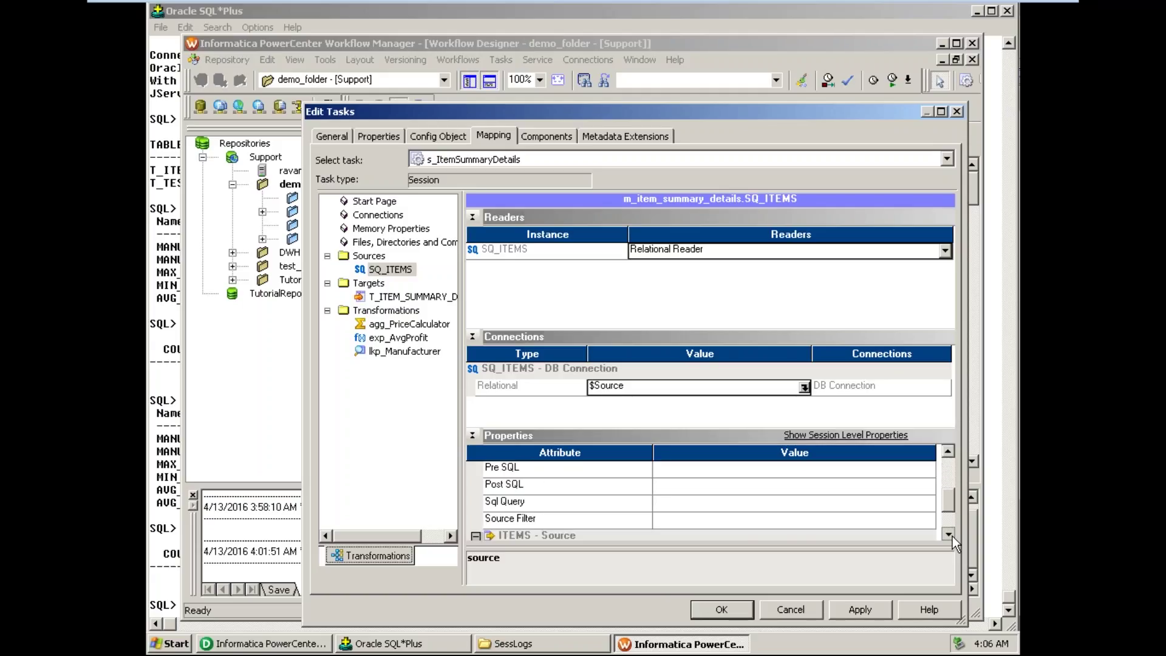
{"action": "triple_click", "coordinate": [953, 537]}
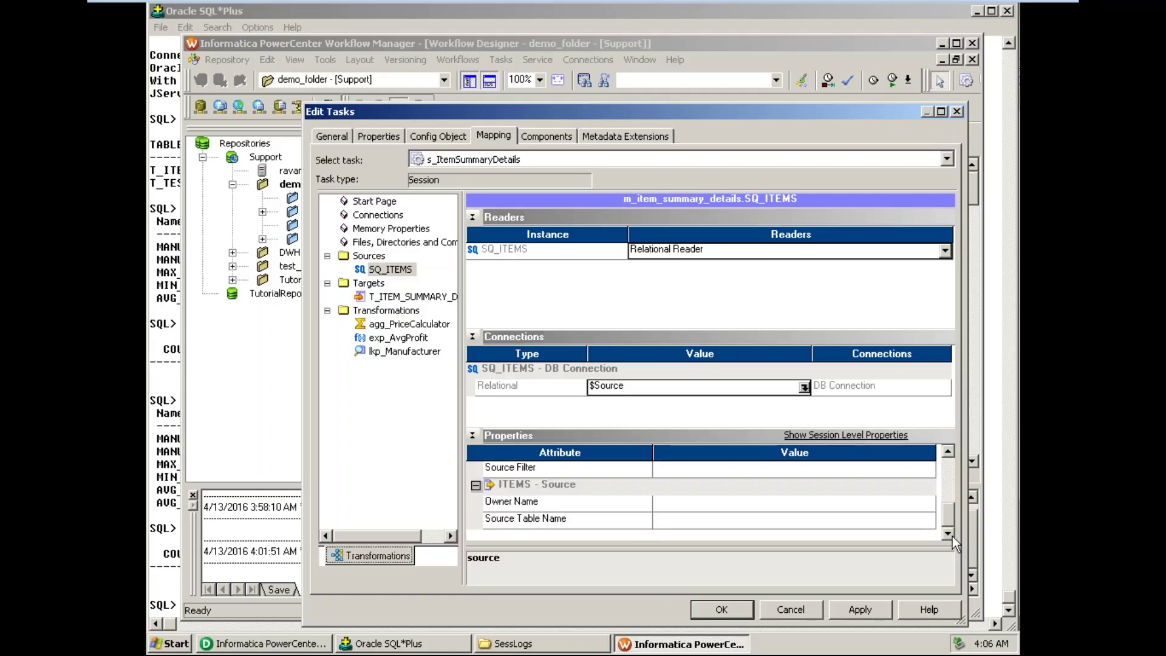
- Set T_ITEM_SUMMARY_DETAIL1 to write through the $Target connection variable with Bulk load type
{"action": "left_click", "coordinate": [387, 297]}
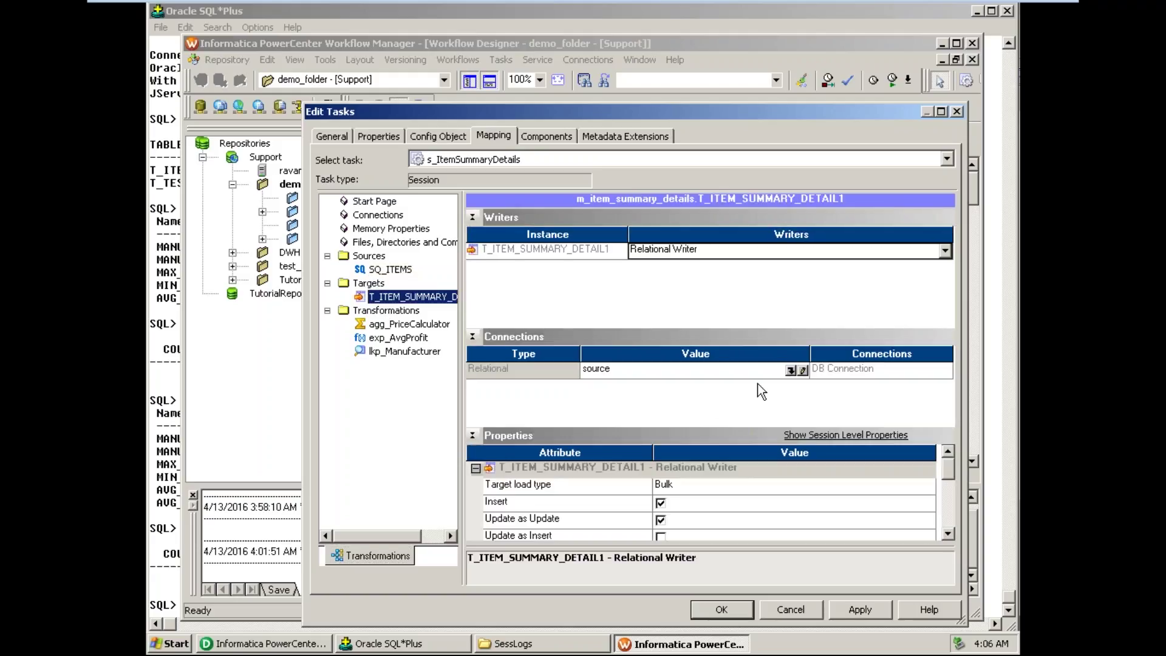
{"action": "left_click", "coordinate": [793, 370]}
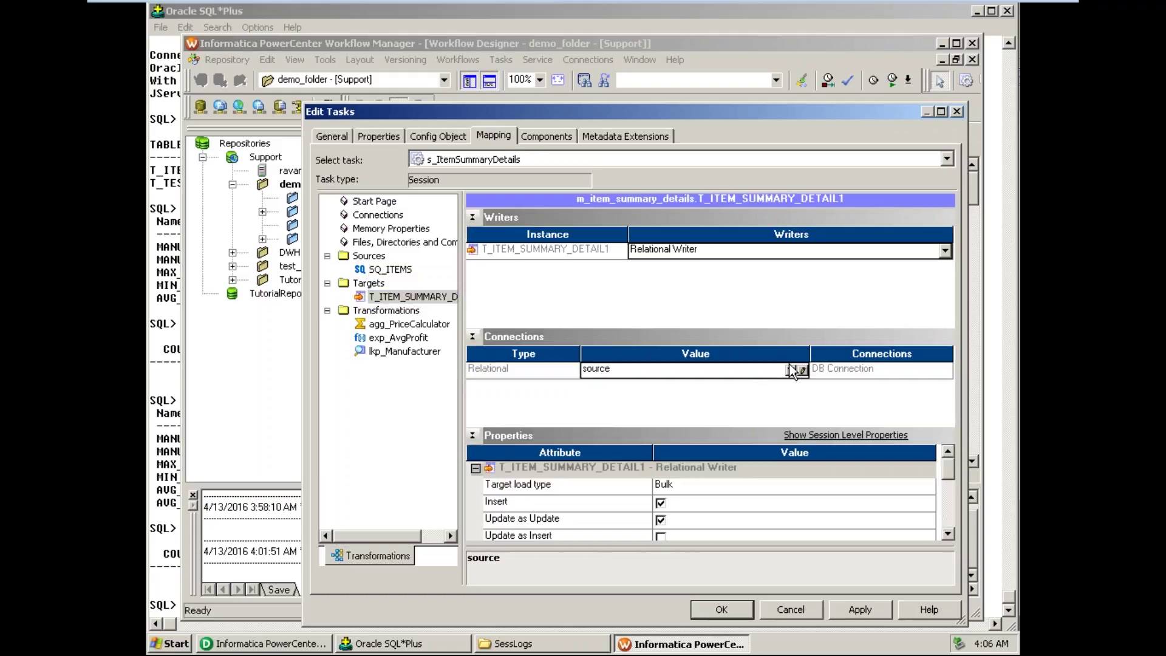
{"action": "left_click", "coordinate": [794, 369]}
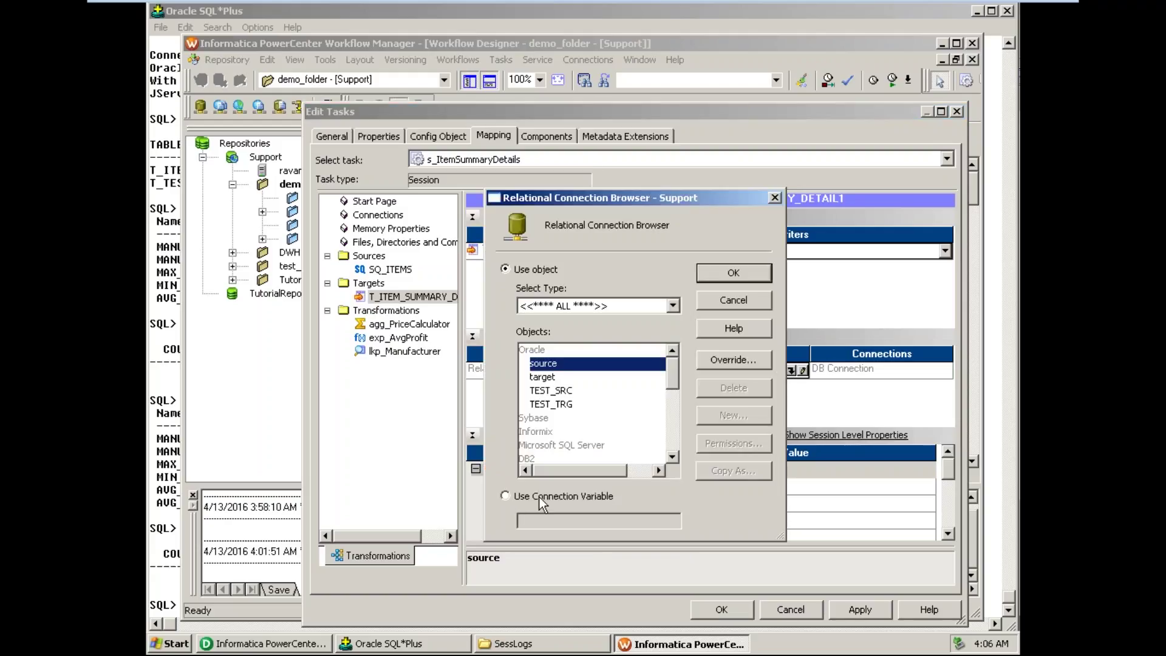
{"action": "left_click", "coordinate": [517, 495]}
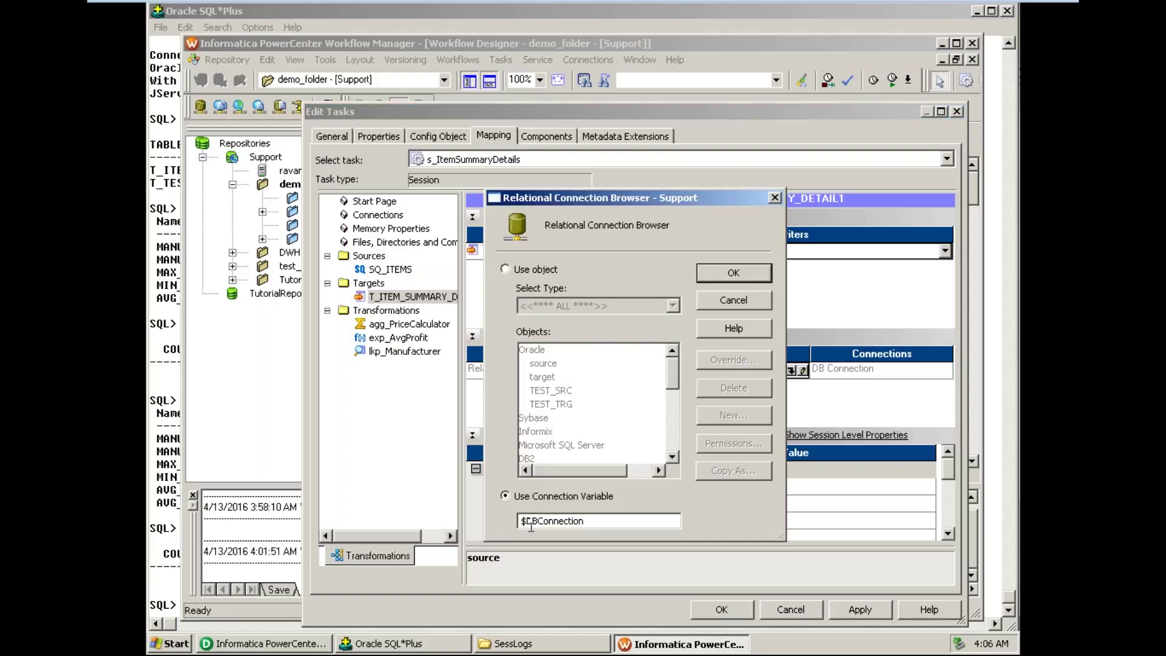
{"action": "double_click", "coordinate": [530, 522]}
{"action": "type", "text": "Target"}
{"action": "left_click", "coordinate": [754, 273]}
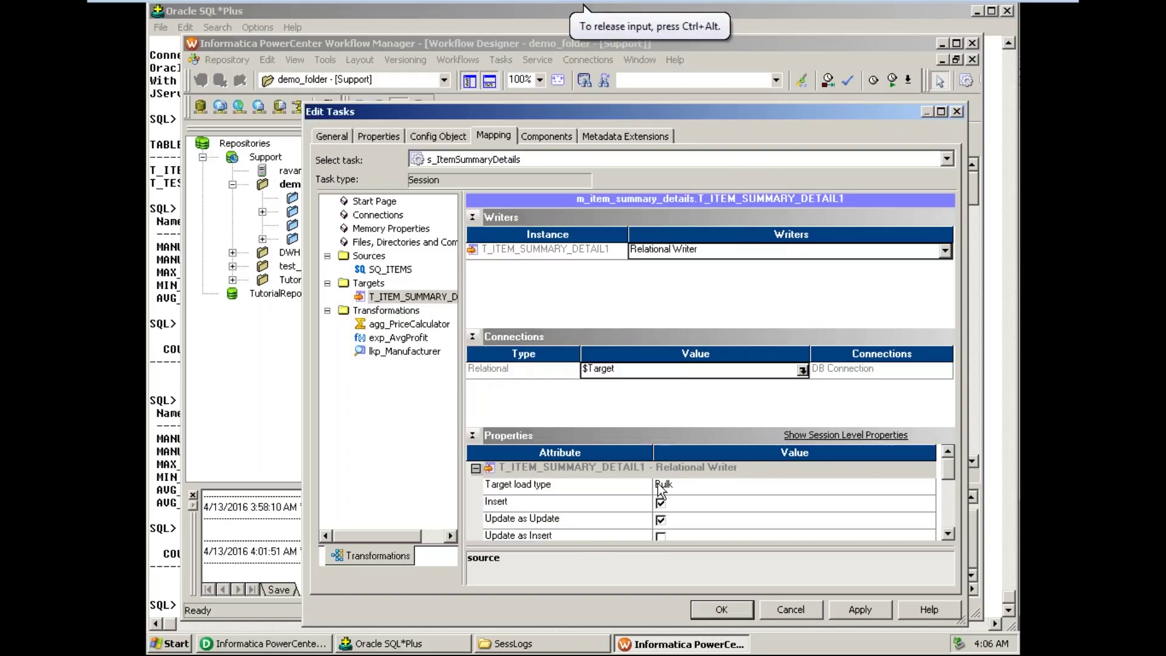
{"action": "left_click", "coordinate": [695, 488]}
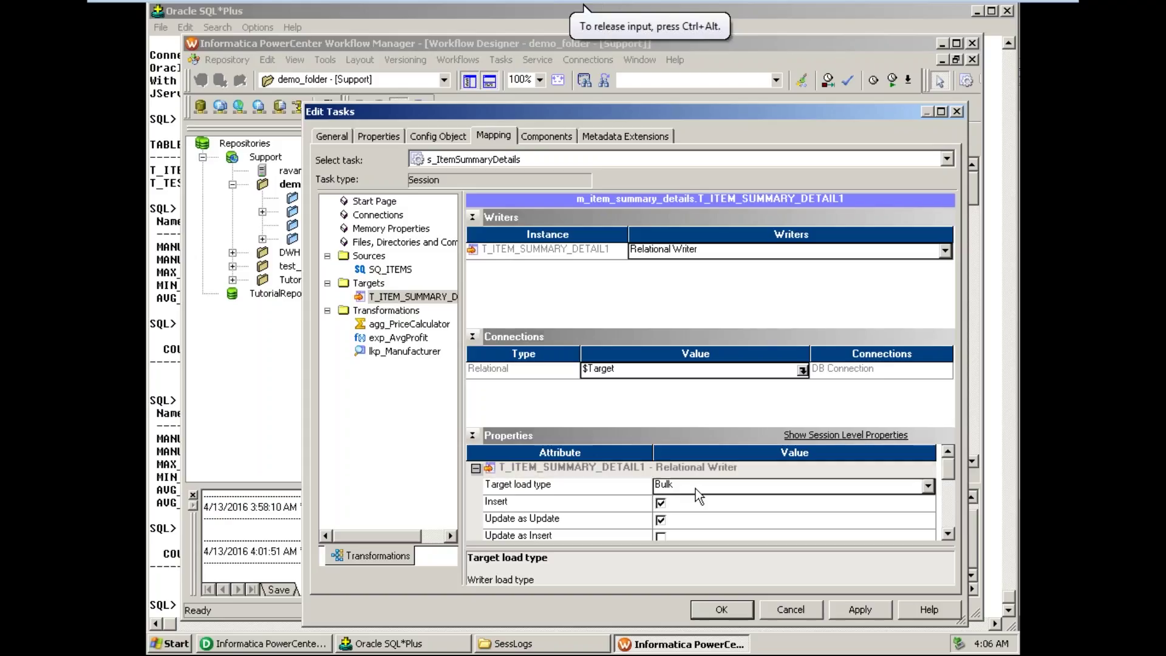
{"action": "left_click", "coordinate": [695, 488]}
- Enable the Truncate target table option for T_ITEM_SUMMARY_DETAIL1
{"action": "left_click", "coordinate": [695, 512]}
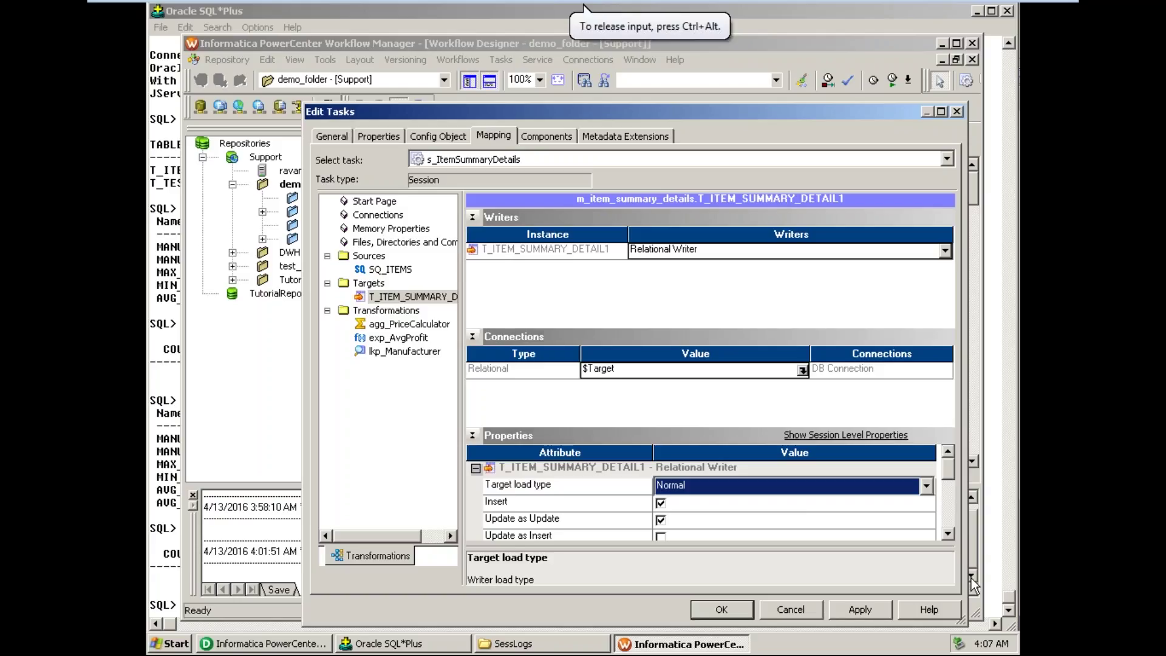
{"action": "left_click", "coordinate": [949, 533]}
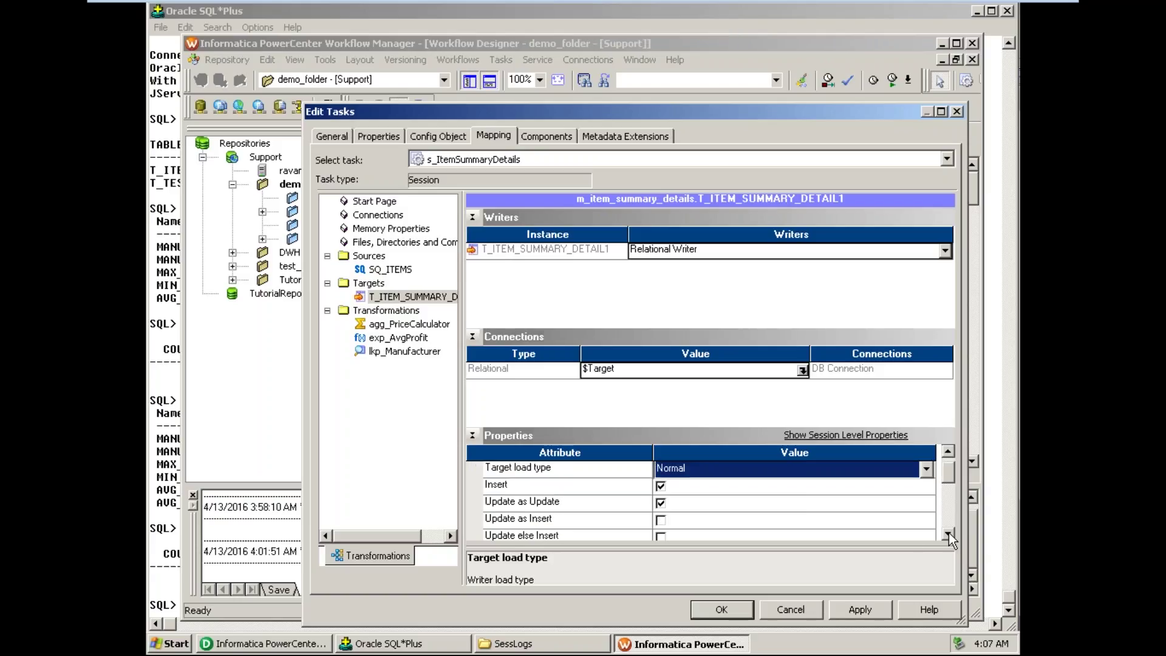
{"action": "left_click", "coordinate": [949, 533]}
{"action": "left_click", "coordinate": [949, 533]}
{"action": "left_click", "coordinate": [949, 534]}
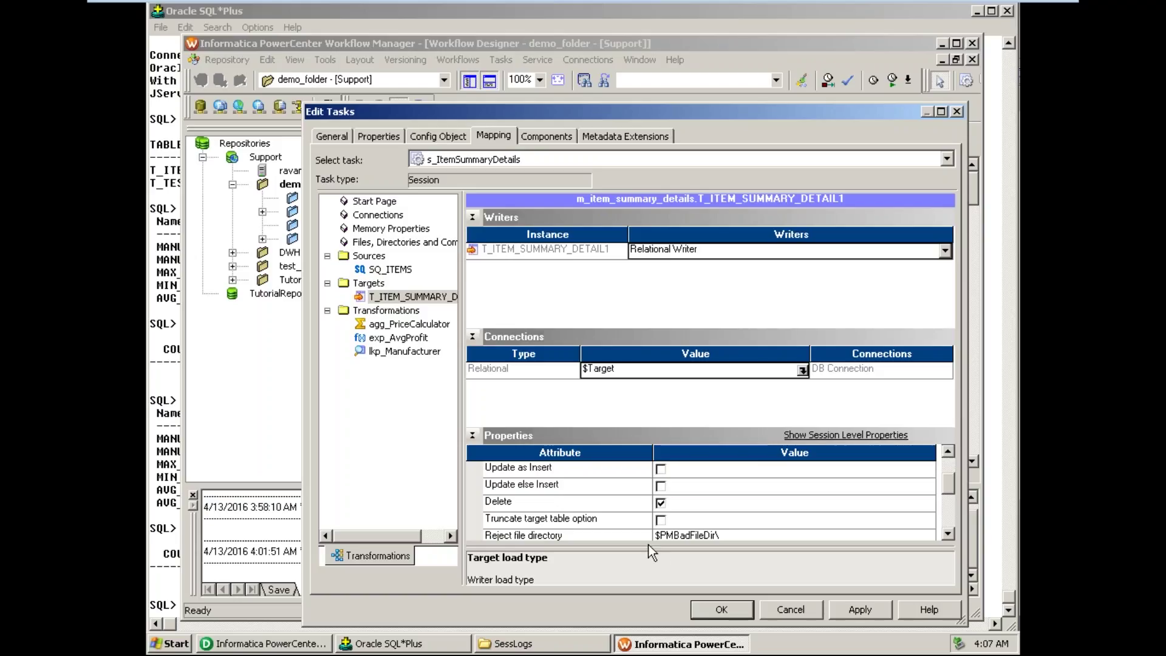
{"action": "left_click", "coordinate": [661, 521]}
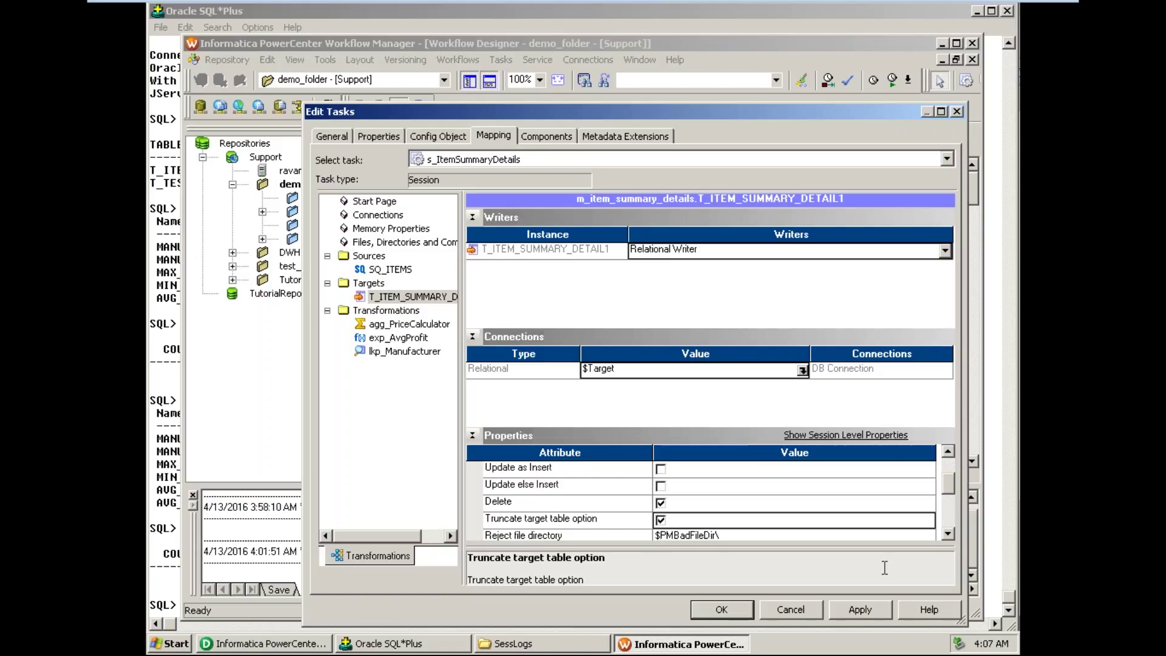
- Scroll the target properties down to Target Table Name, then view the Components settings
{"action": "left_click", "coordinate": [953, 534]}
{"action": "left_click", "coordinate": [952, 534]}
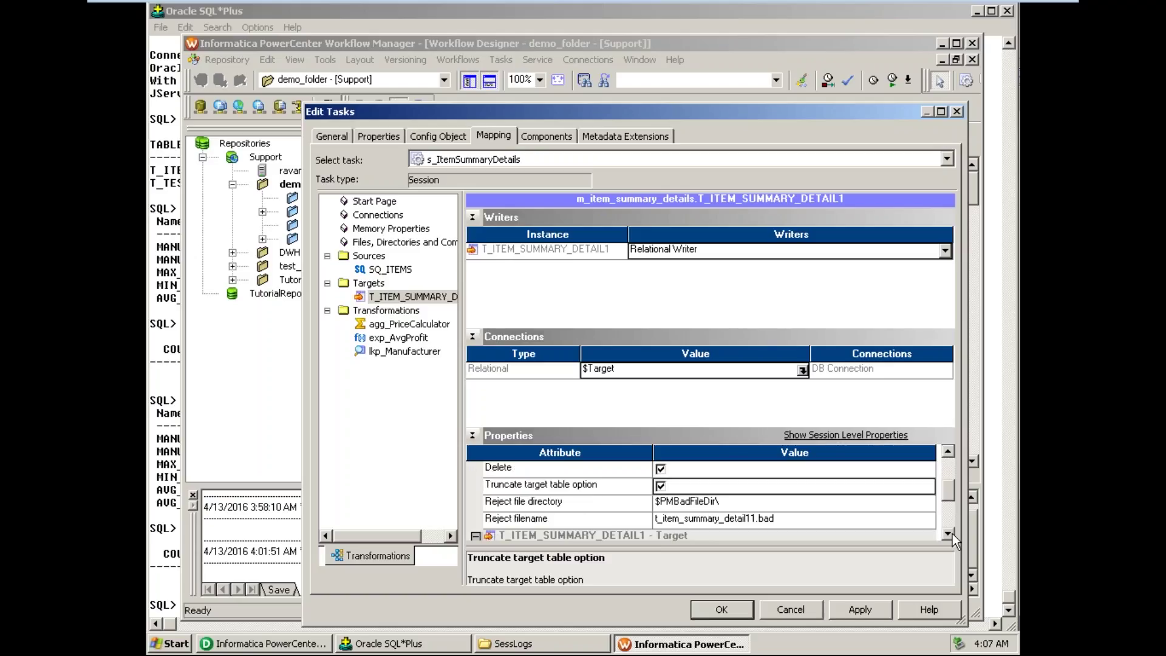
{"action": "left_click", "coordinate": [948, 534]}
{"action": "left_click", "coordinate": [949, 534]}
{"action": "left_click", "coordinate": [949, 534]}
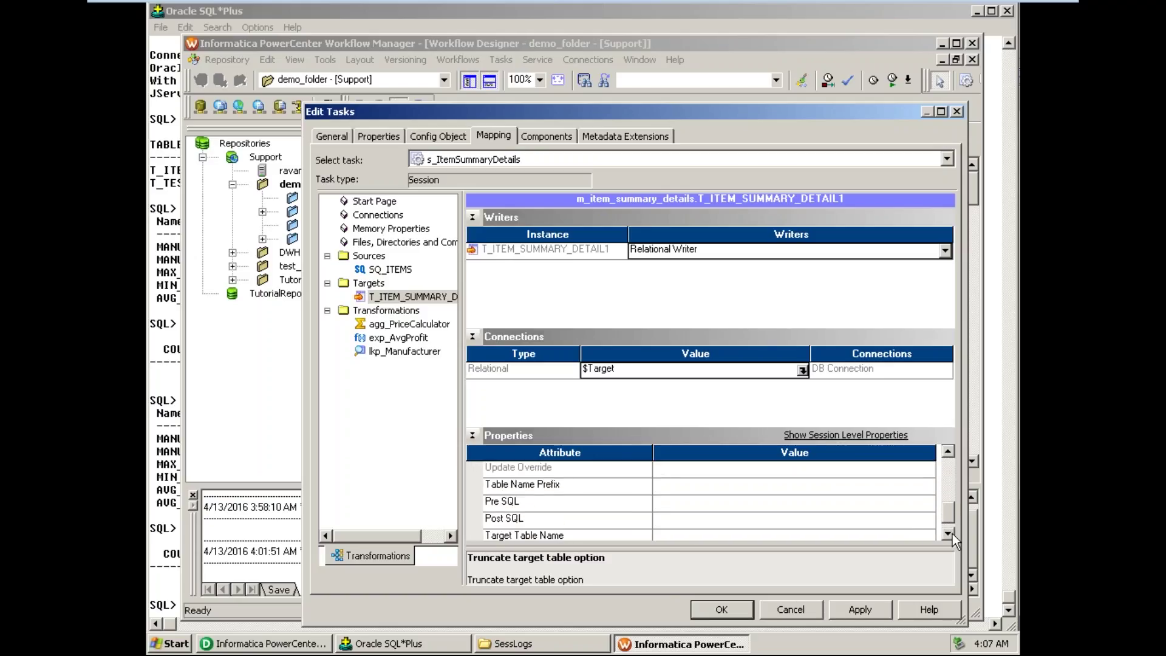
{"action": "left_click", "coordinate": [948, 534]}
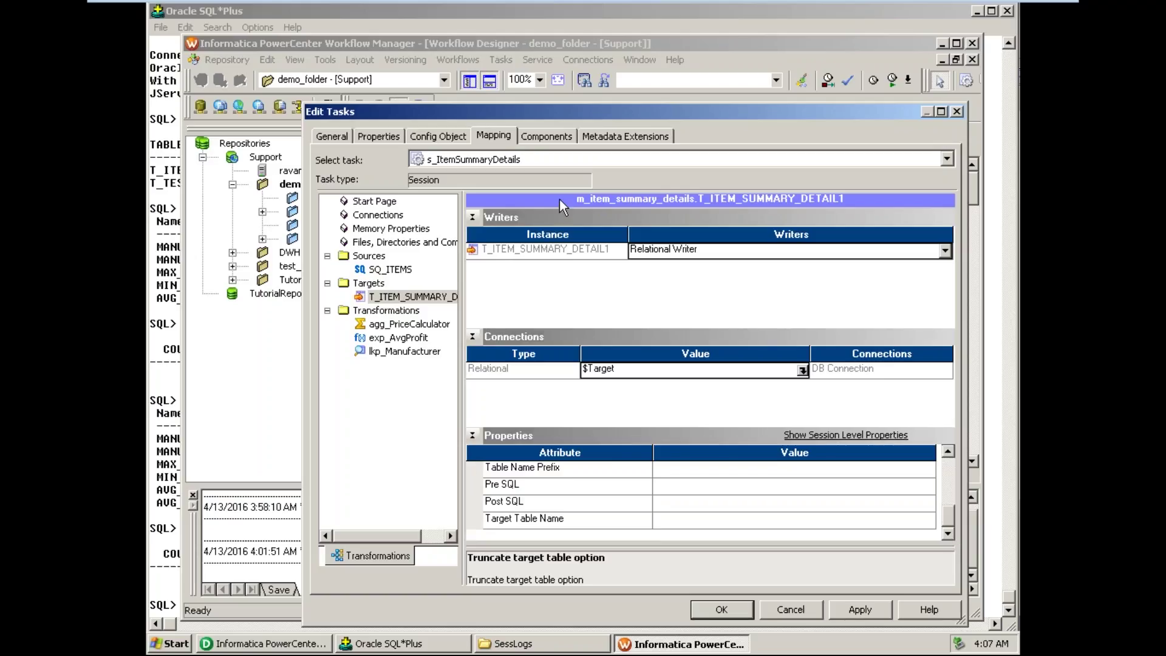
{"action": "left_click", "coordinate": [547, 132]}
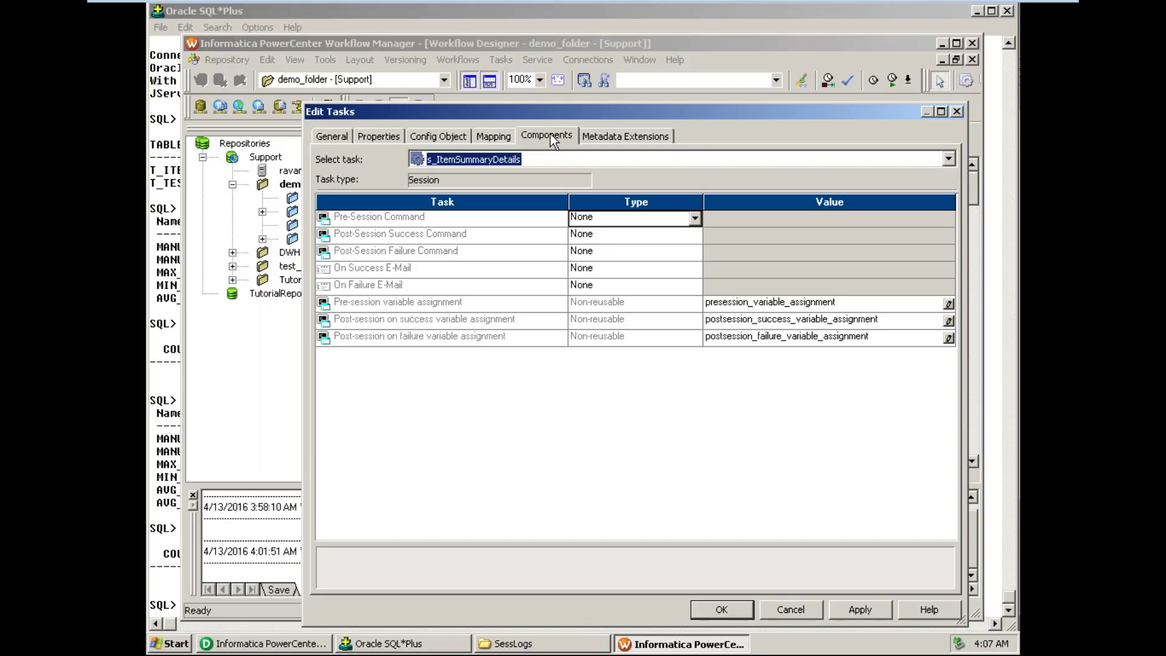
- Apply and close the s_ItemSummaryDetails task settings, then save wf_ItemSummaryDetails to the repository
{"action": "left_click", "coordinate": [616, 141]}
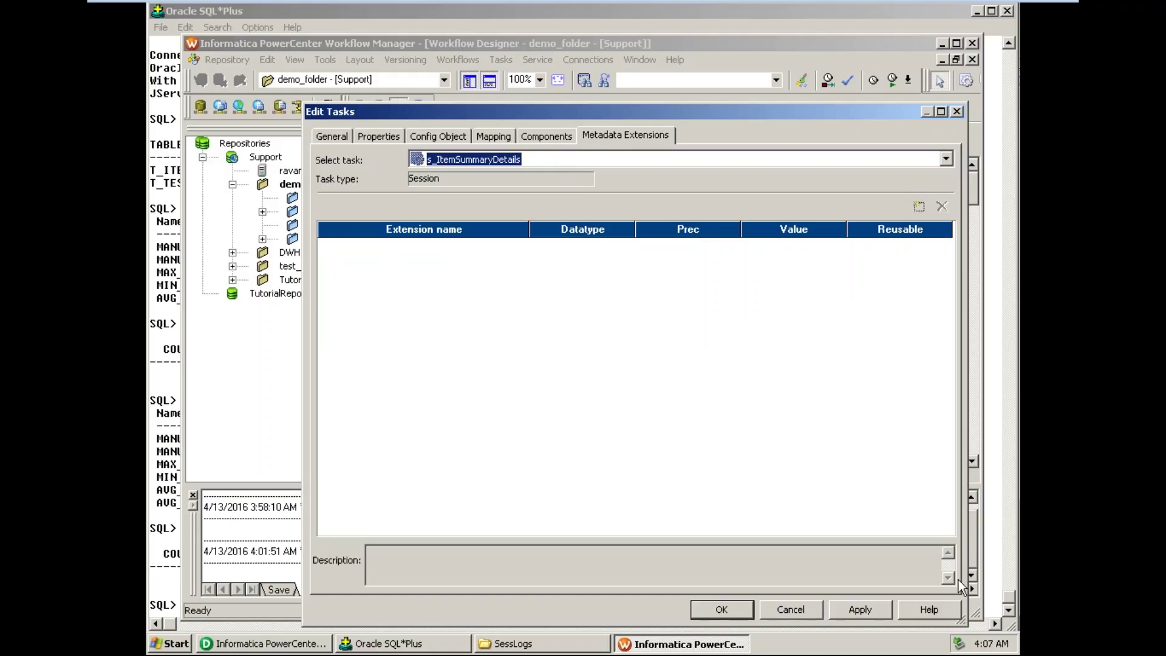
{"action": "left_click", "coordinate": [856, 608]}
{"action": "left_click", "coordinate": [728, 610]}
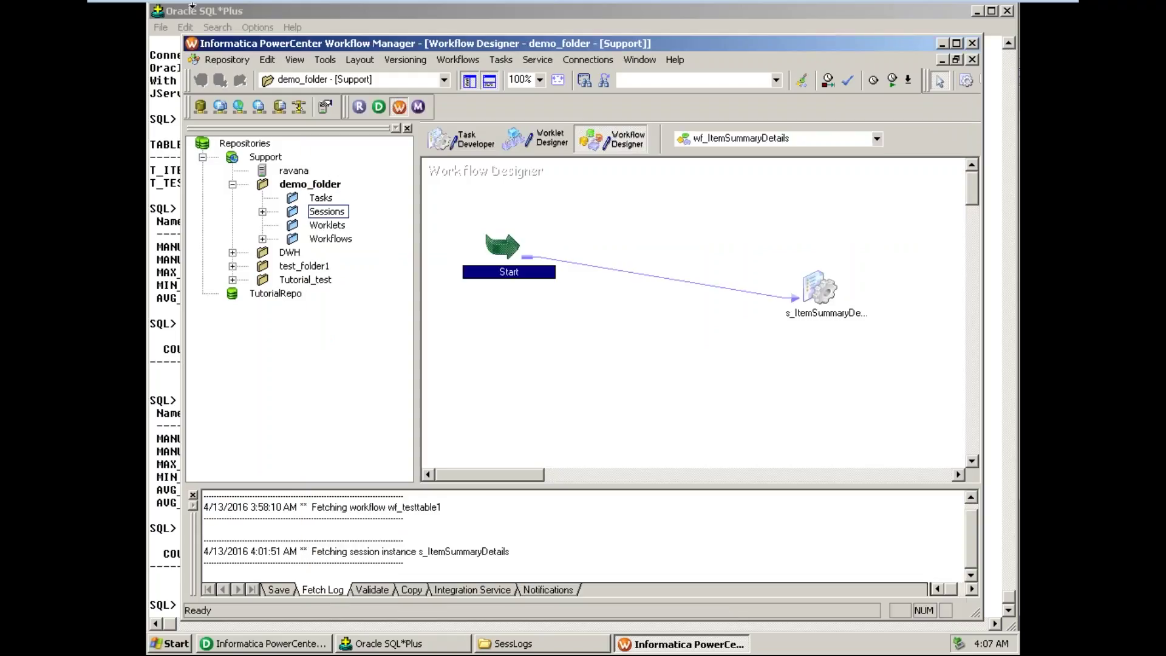
{"action": "left_click", "coordinate": [227, 59]}
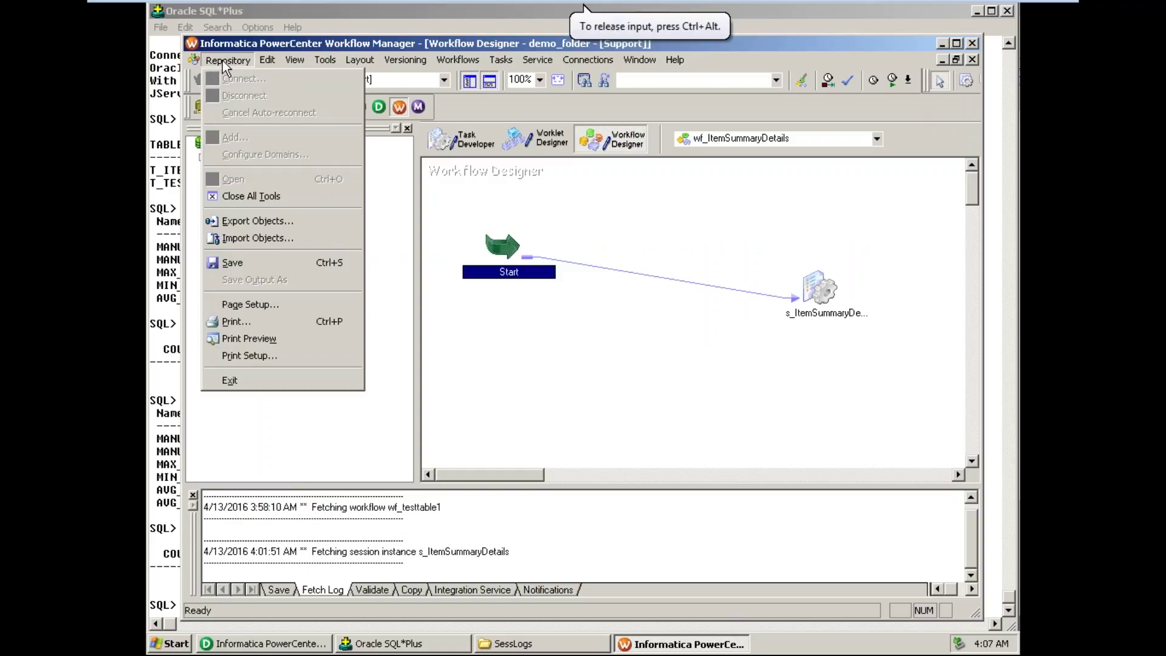
{"action": "left_click", "coordinate": [274, 264]}
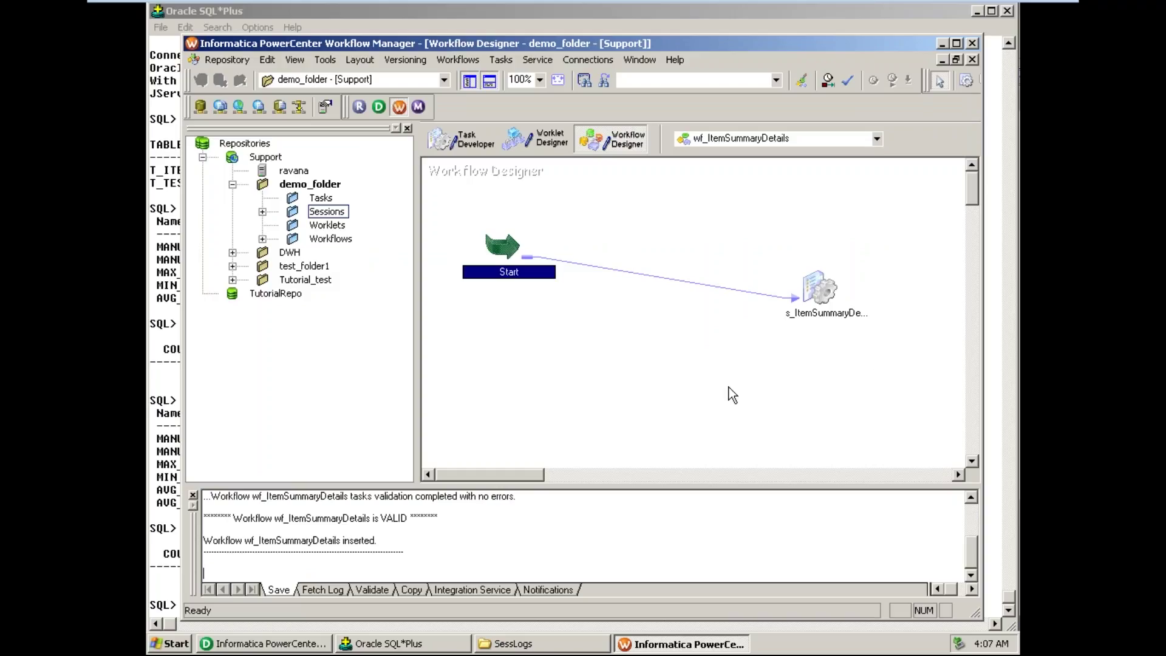
- Start the wf_ItemSummaryDetails workflow via Workflows > Start Workflow and select the s_ItemSummaryDetails task
{"action": "left_click", "coordinate": [732, 370]}
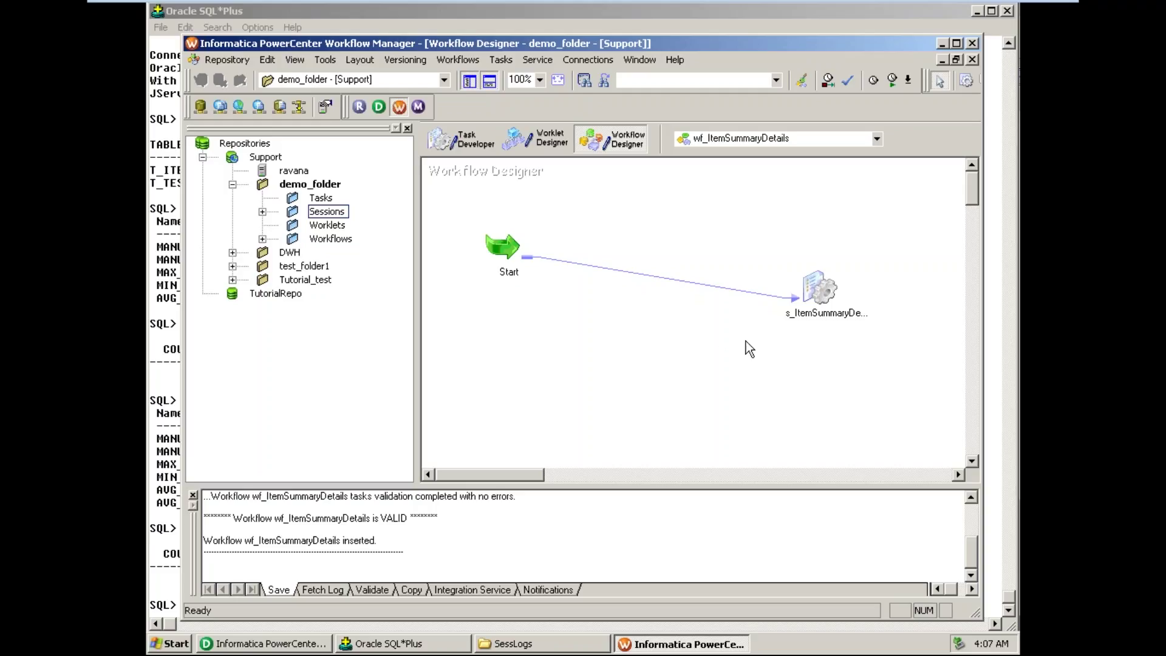
{"action": "right_click", "coordinate": [822, 359]}
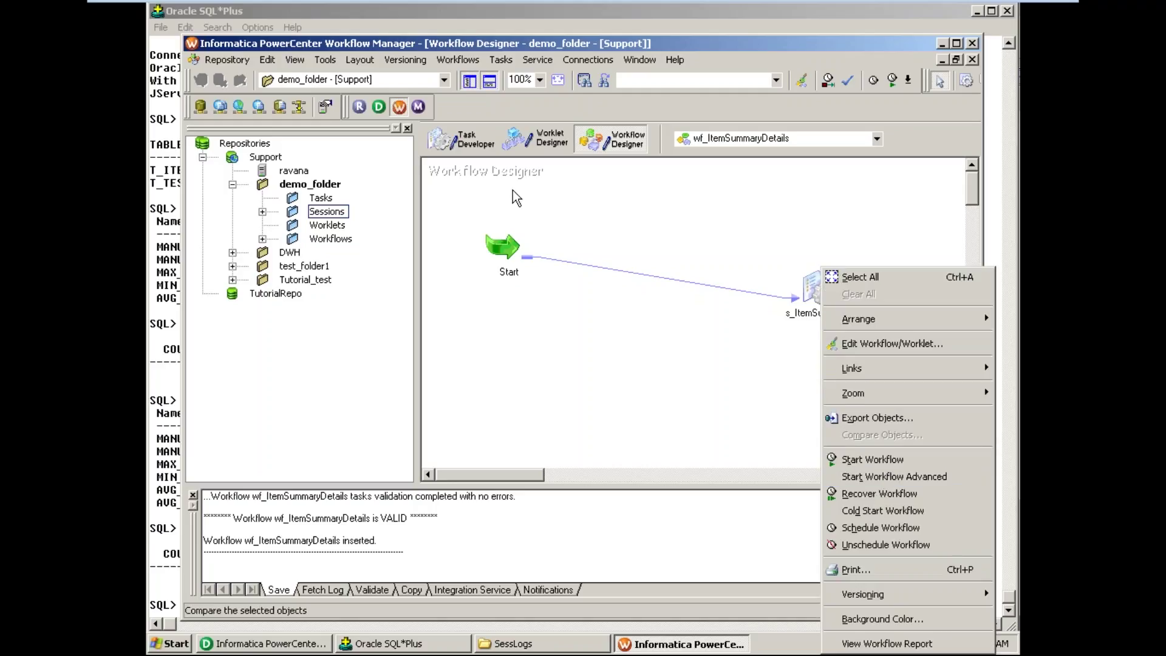
{"action": "left_click", "coordinate": [461, 60]}
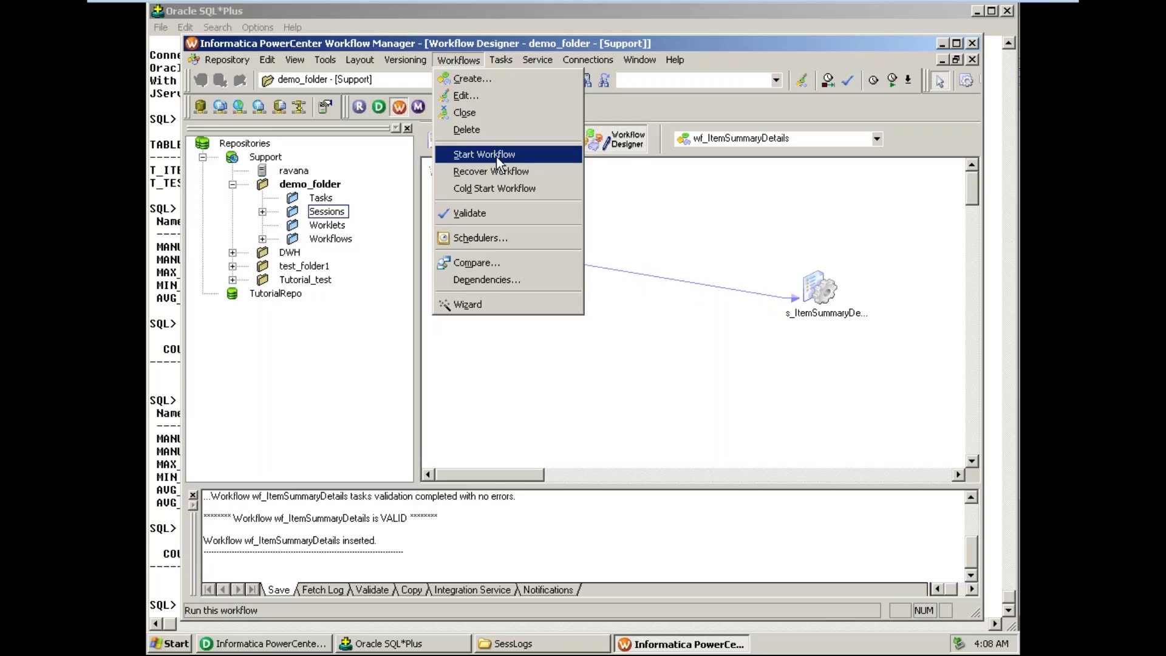
{"action": "left_click", "coordinate": [497, 157]}
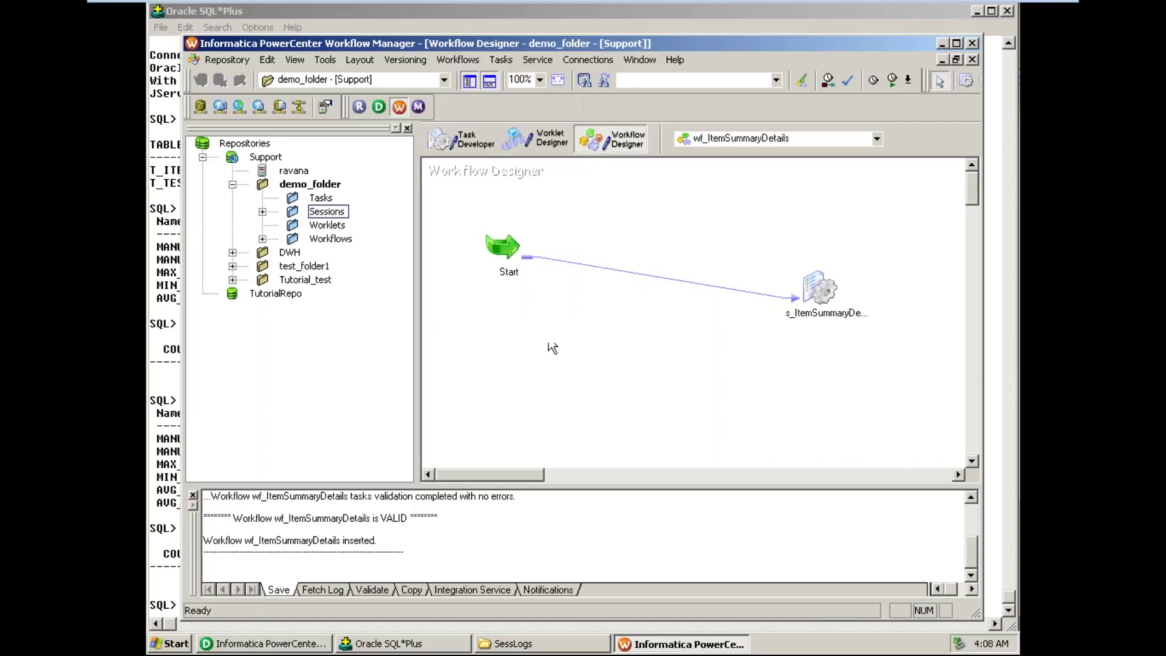
{"action": "left_click", "coordinate": [829, 297]}
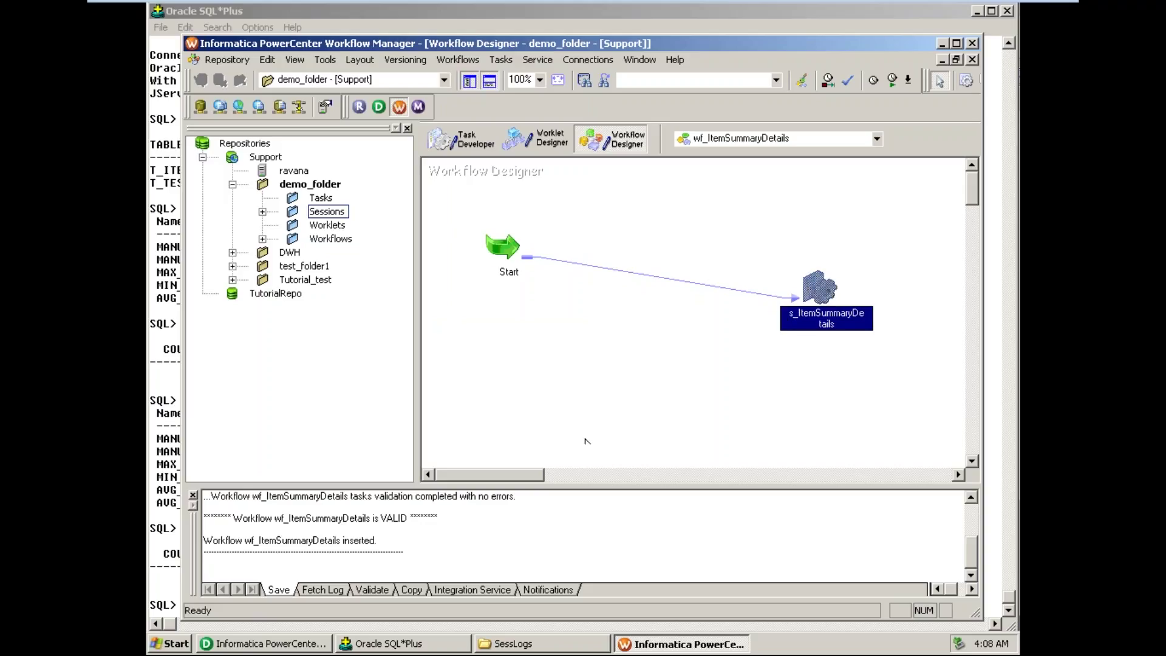
{"action": "left_click", "coordinate": [308, 645]}
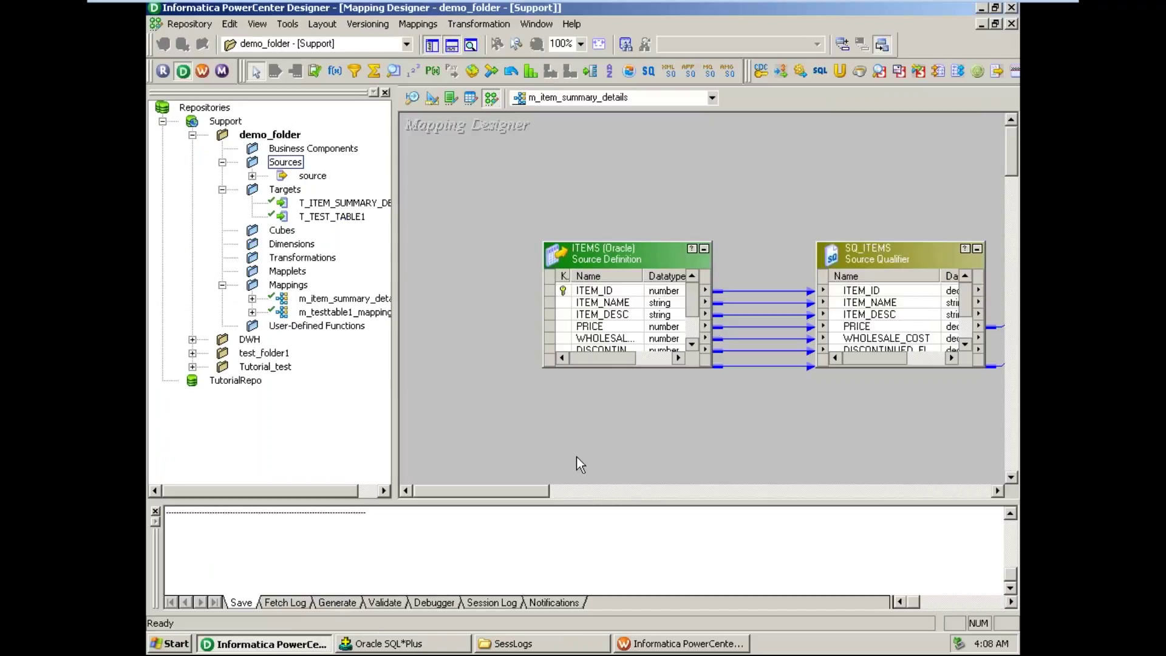
- Pan across the m_item_summary_details mapping toward the target transformations
{"action": "left_click_drag", "start_coordinate": [537, 491], "coordinate": [597, 490]}
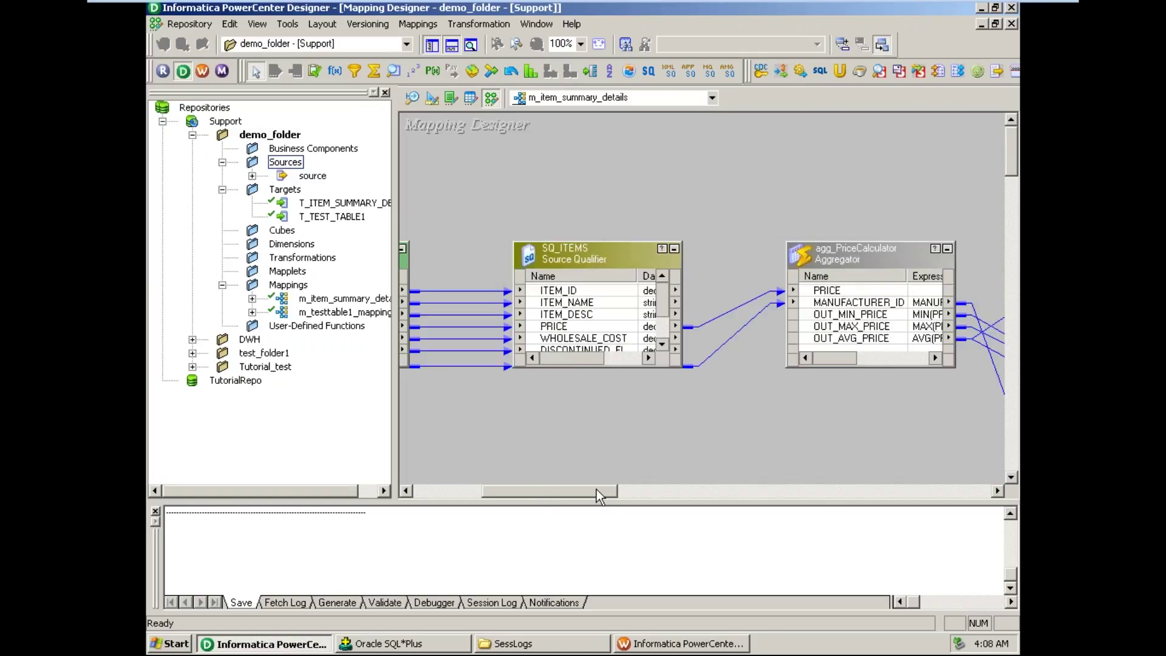
{"action": "left_click_drag", "start_coordinate": [597, 490], "coordinate": [639, 497]}
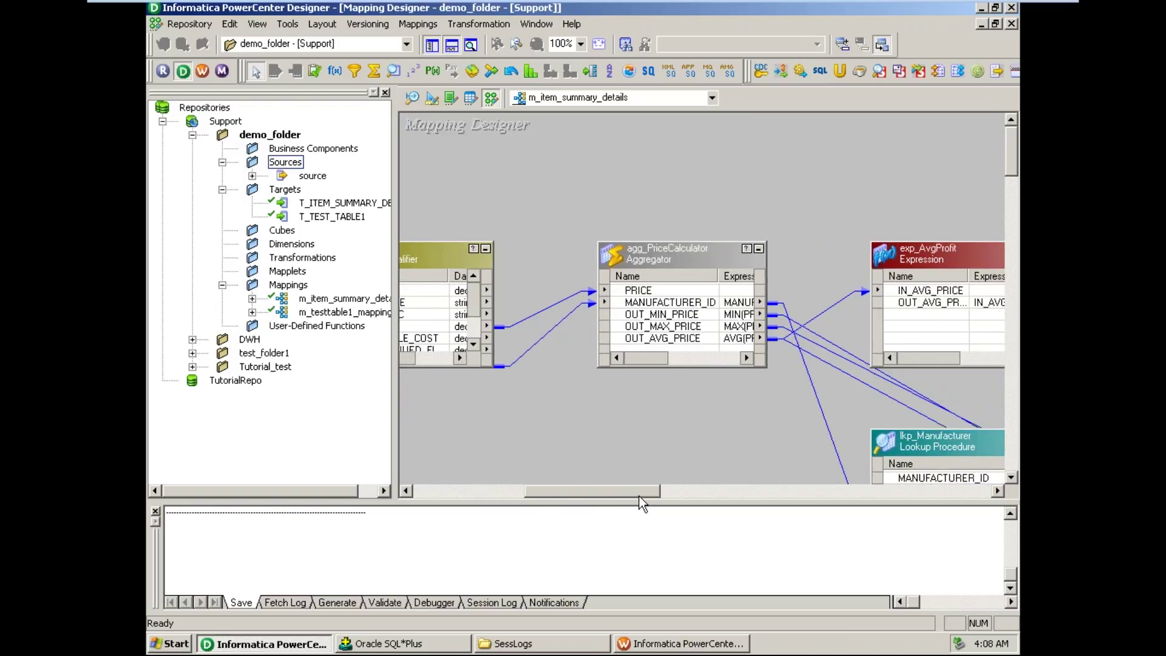
{"action": "left_click_drag", "start_coordinate": [639, 497], "coordinate": [641, 497]}
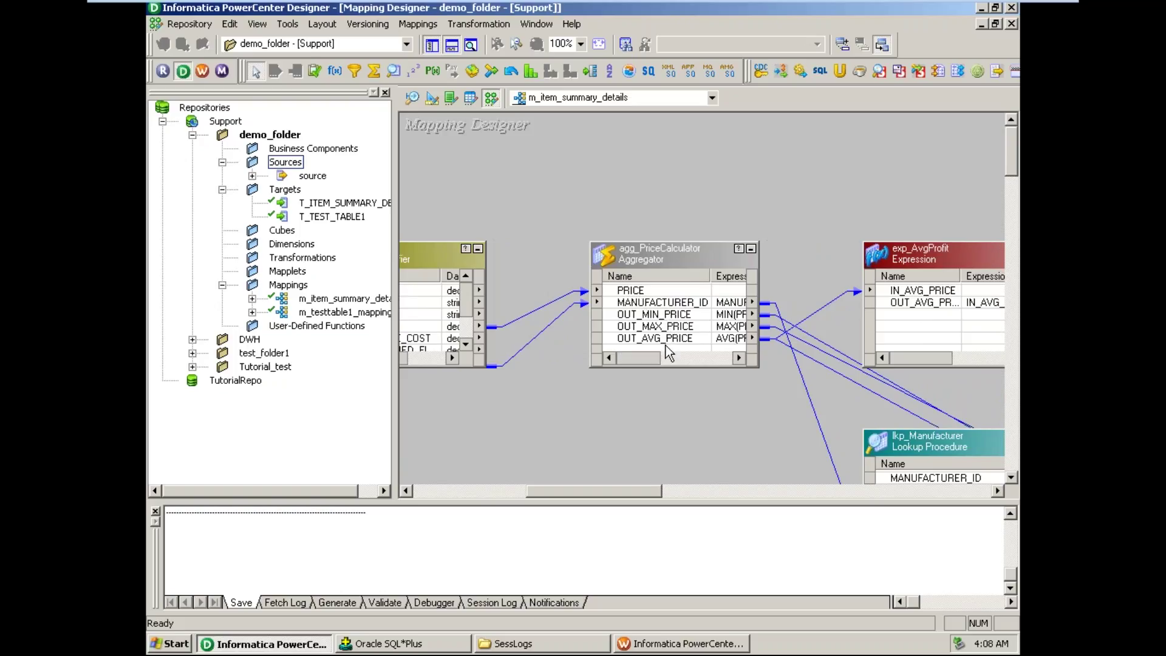
{"action": "left_click_drag", "start_coordinate": [626, 493], "coordinate": [653, 494]}
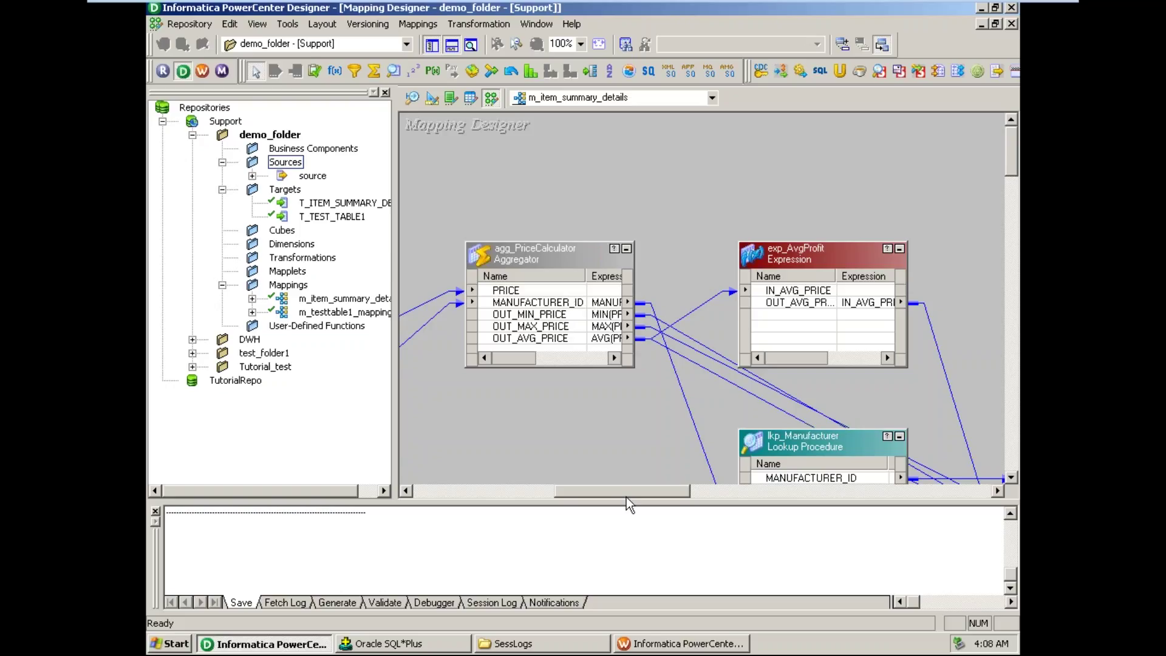
{"action": "left_click_drag", "start_coordinate": [629, 493], "coordinate": [643, 494]}
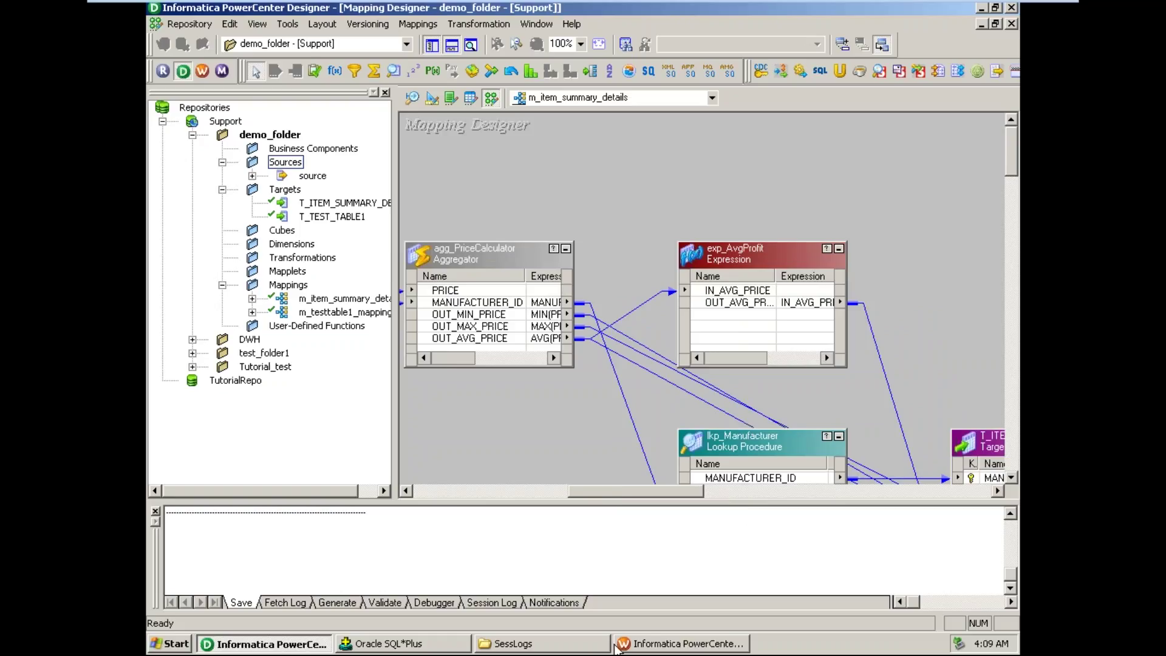
{"action": "left_click", "coordinate": [655, 645]}
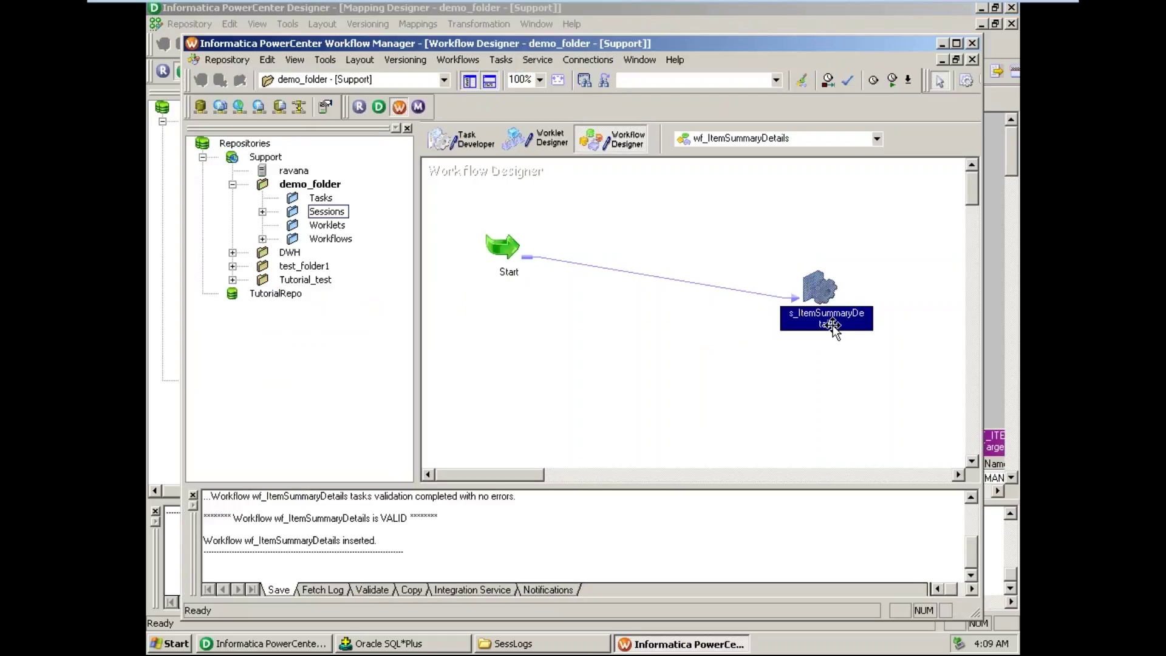
- Start wf_ItemSummaryDetails from the canvas context menu, launching Workflow Monitor
{"action": "left_click", "coordinate": [825, 379]}
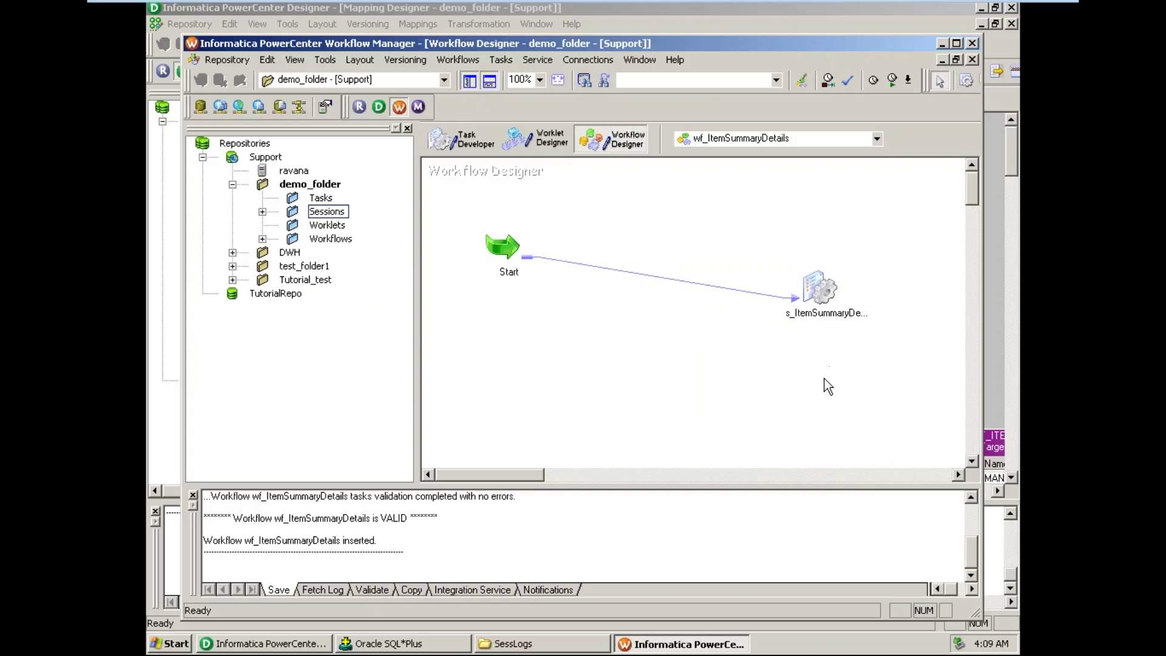
{"action": "right_click", "coordinate": [691, 341]}
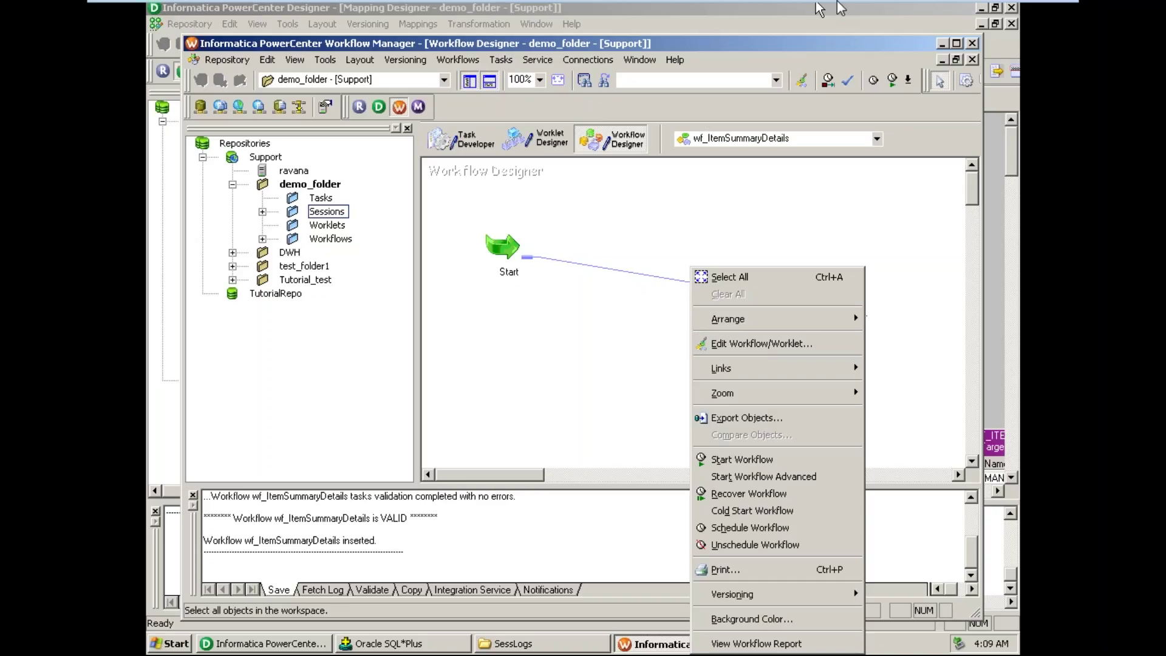
{"action": "mouse_move", "coordinate": [841, 5]}
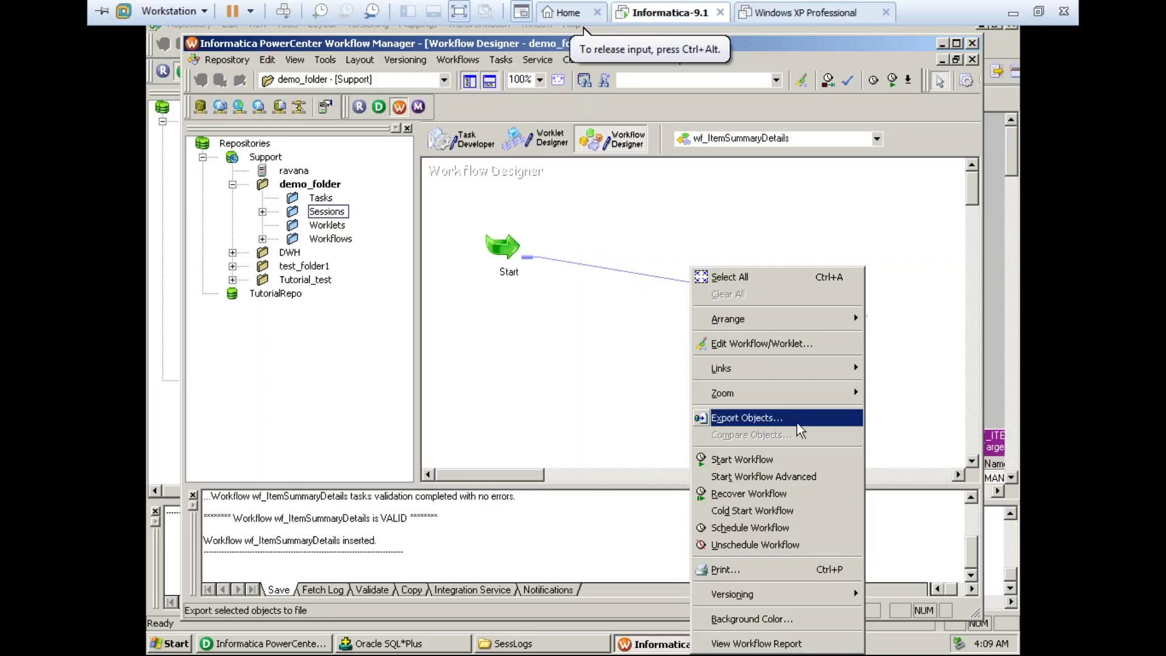
{"action": "left_click", "coordinate": [770, 463]}
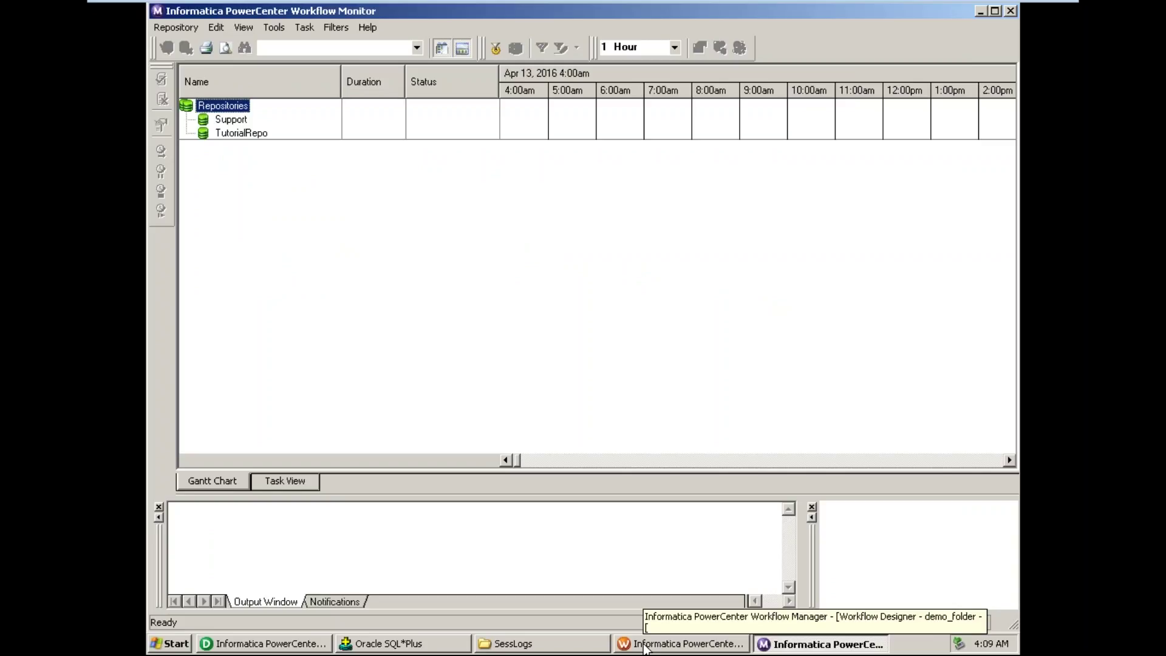
- Connect Workflow Monitor to the Support repository using the account password, then select the Repositories root
{"action": "double_click", "coordinate": [234, 120]}
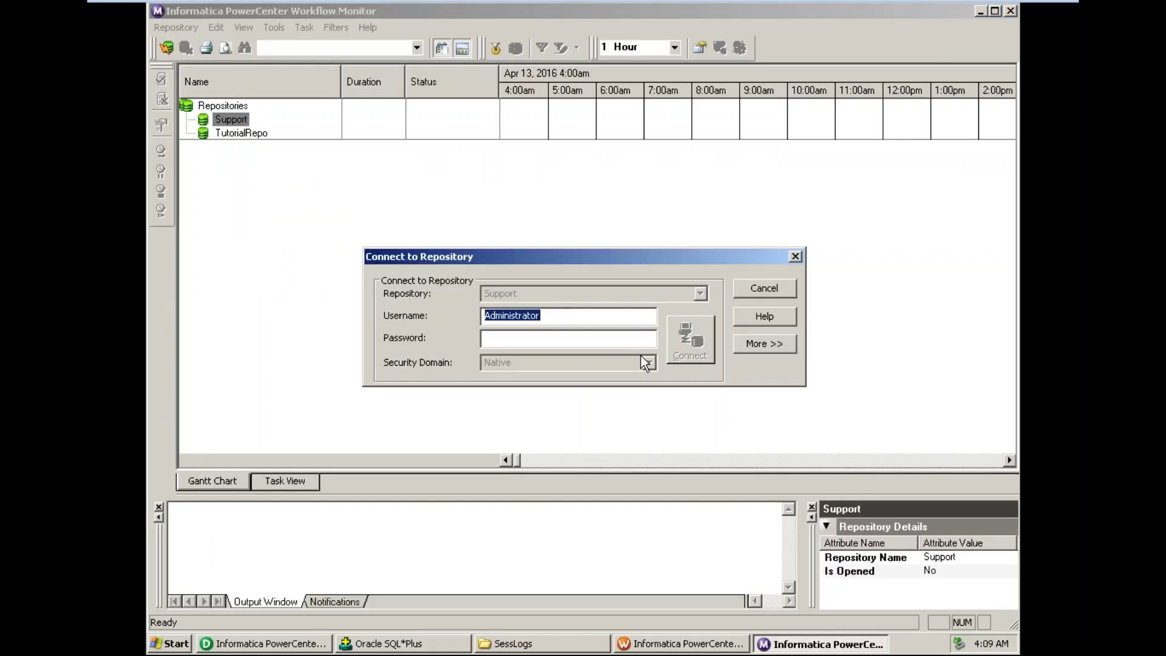
{"action": "left_click", "coordinate": [572, 335]}
{"action": "key", "text": "ctrl+v"}
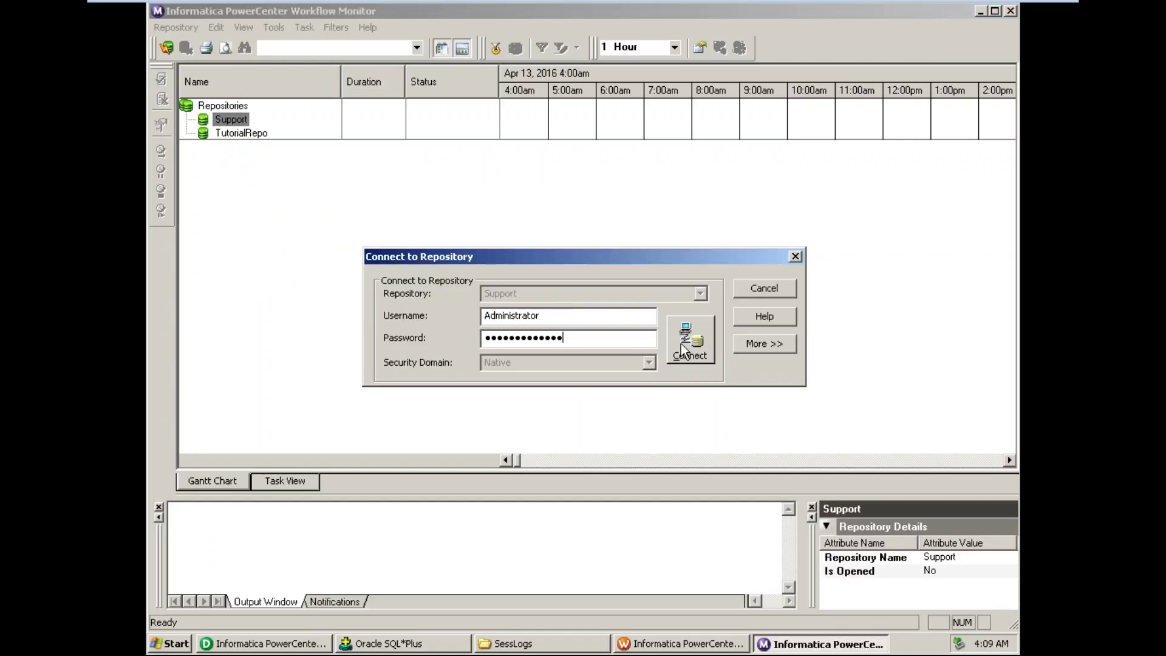
{"action": "left_click", "coordinate": [685, 344]}
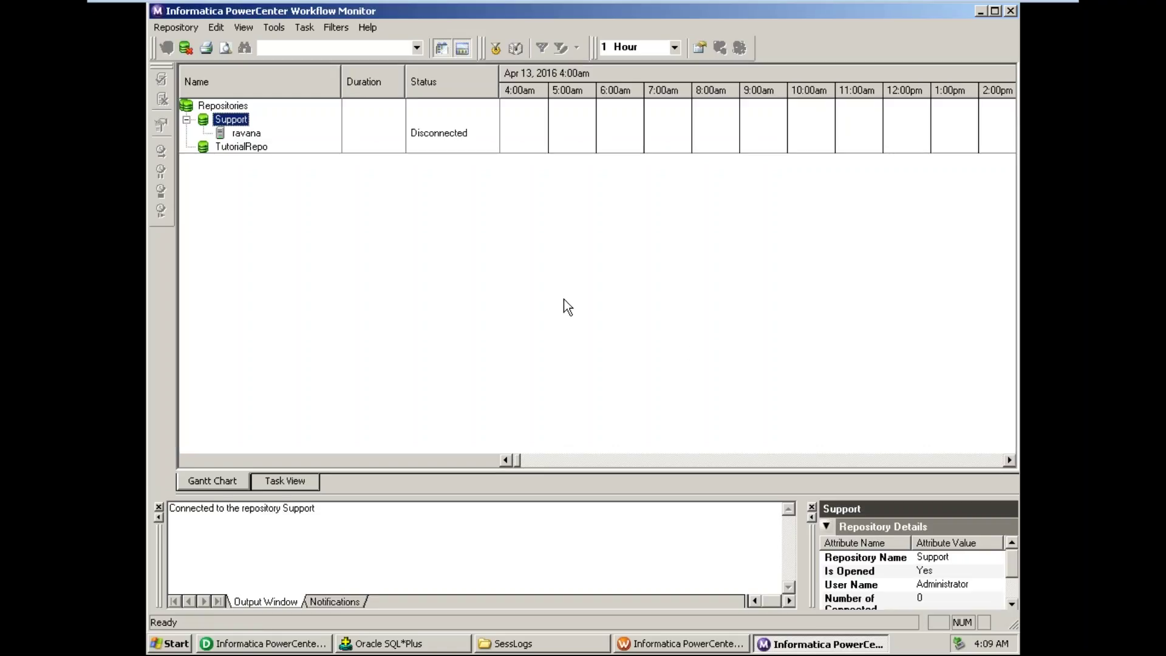
{"action": "key", "text": "Up"}
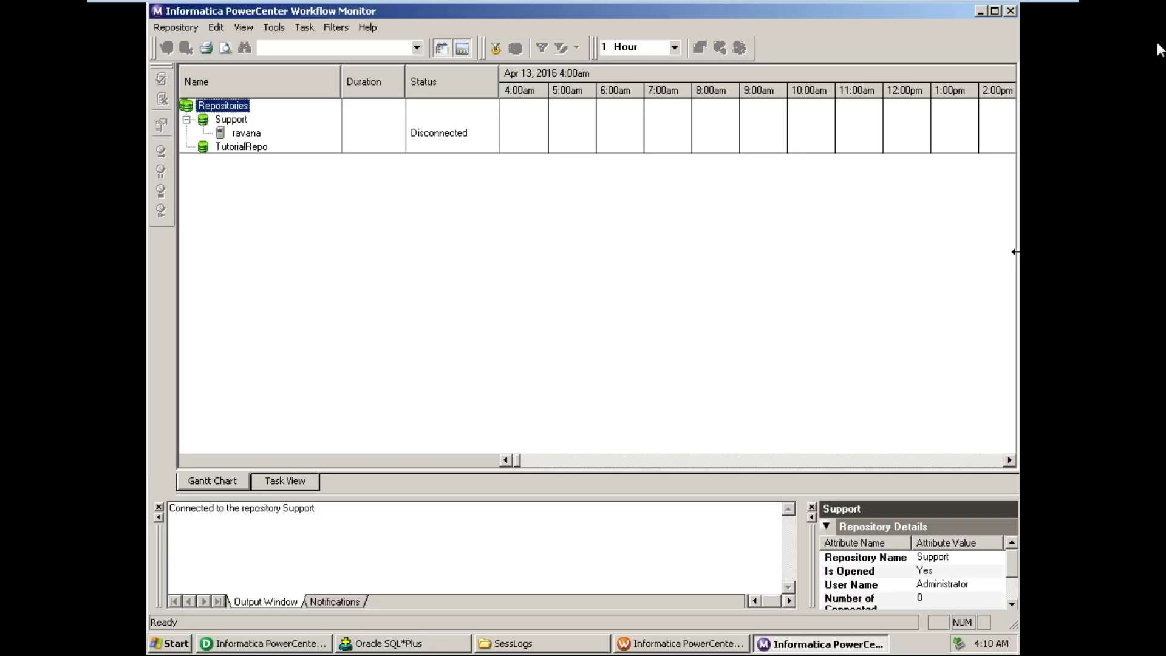
{"action": "left_click", "coordinate": [1002, 63]}
{"action": "left_click", "coordinate": [176, 649]}
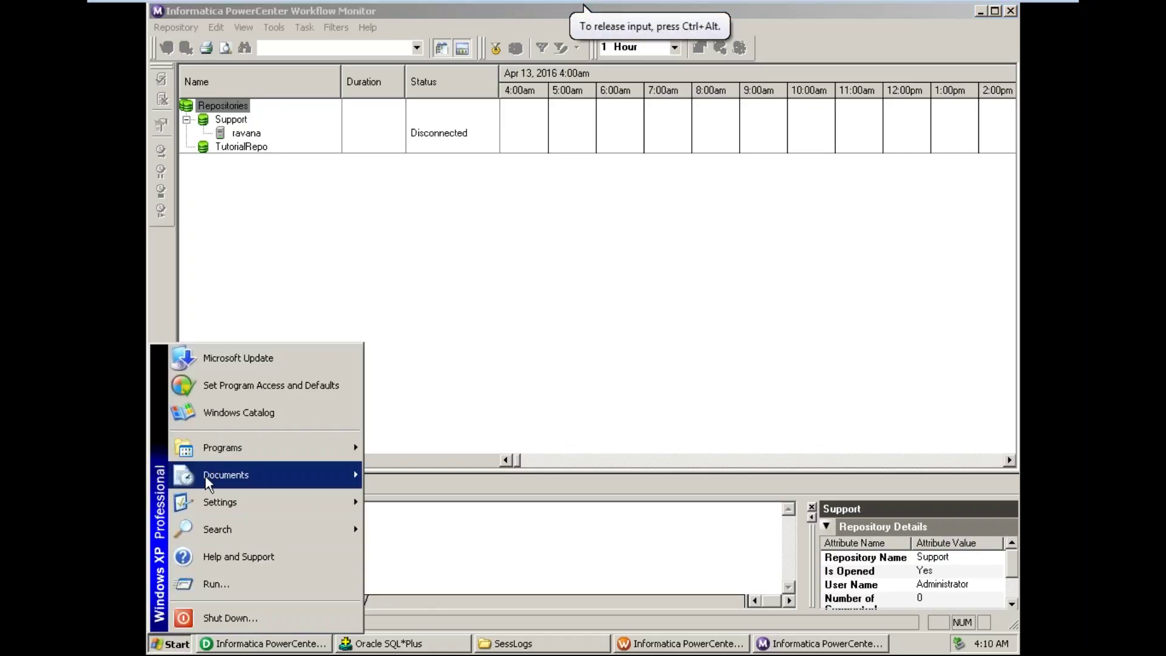
{"action": "left_click", "coordinate": [239, 581]}
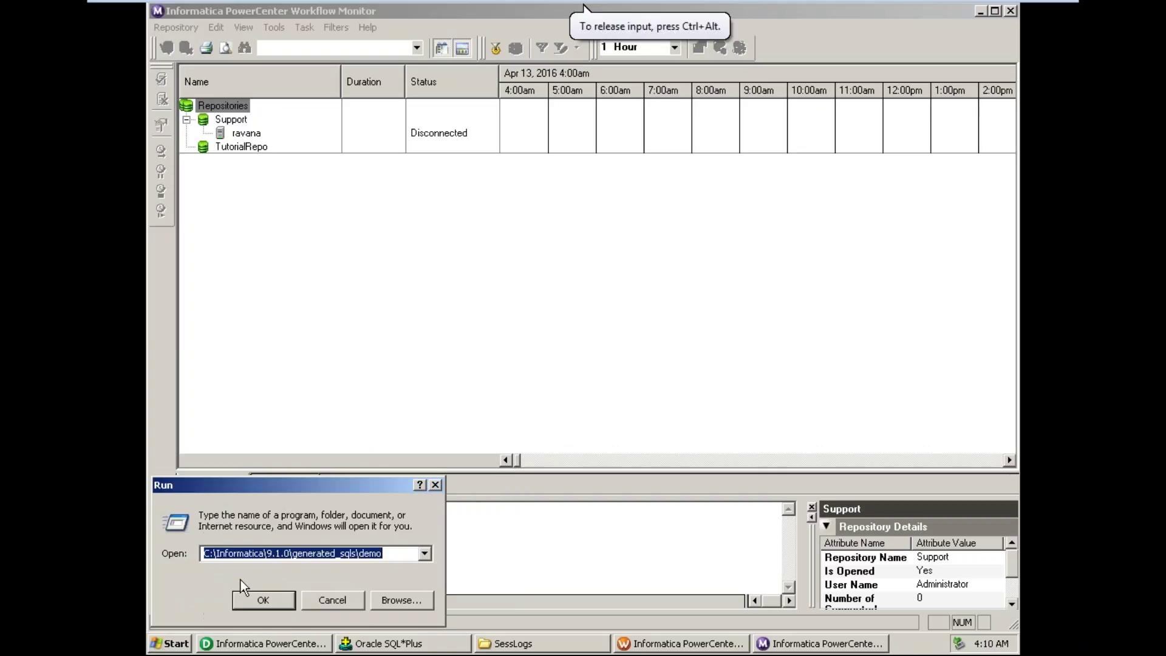
{"action": "type", "text": "services.msc"}
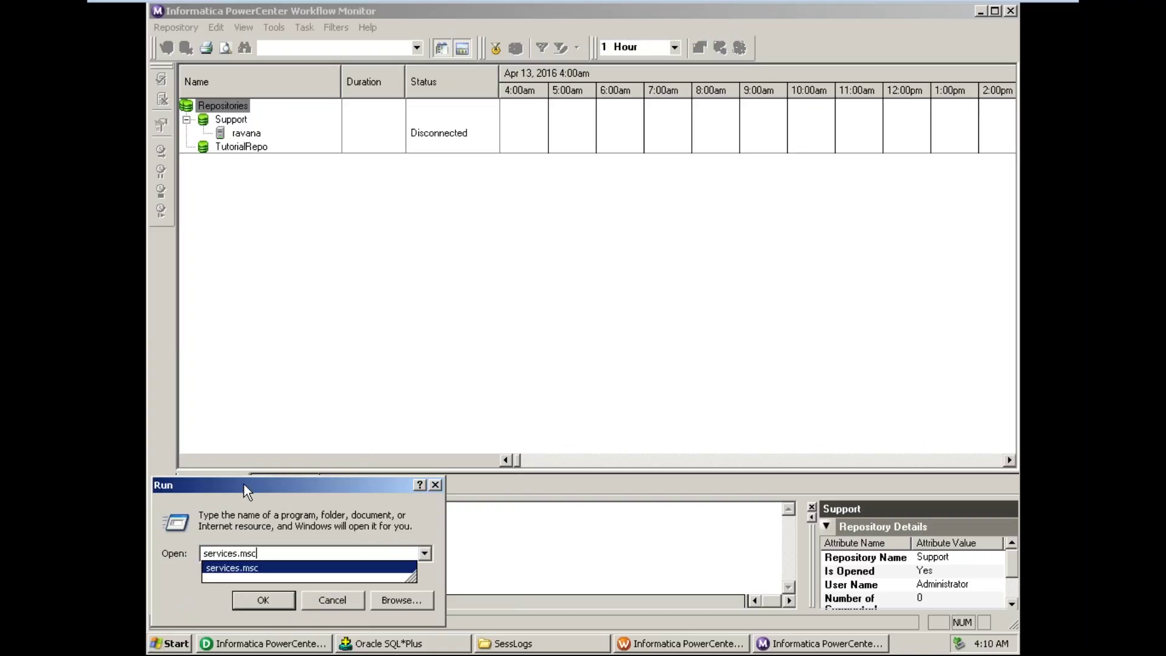
{"action": "key", "text": "Return"}
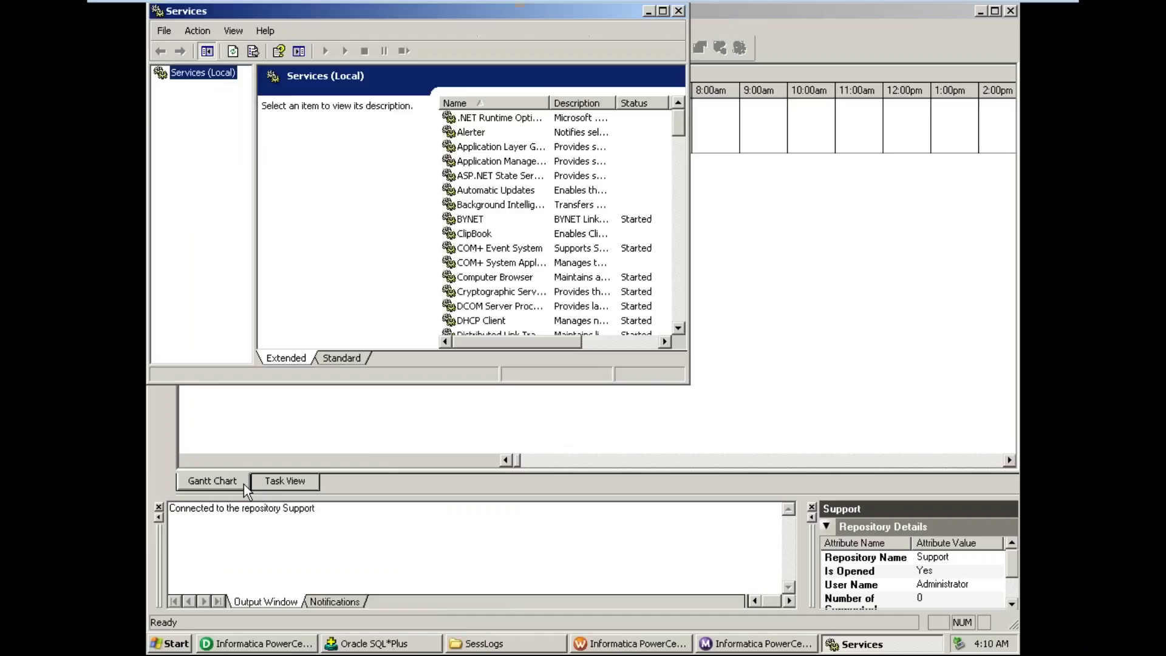
{"action": "left_click", "coordinate": [490, 235]}
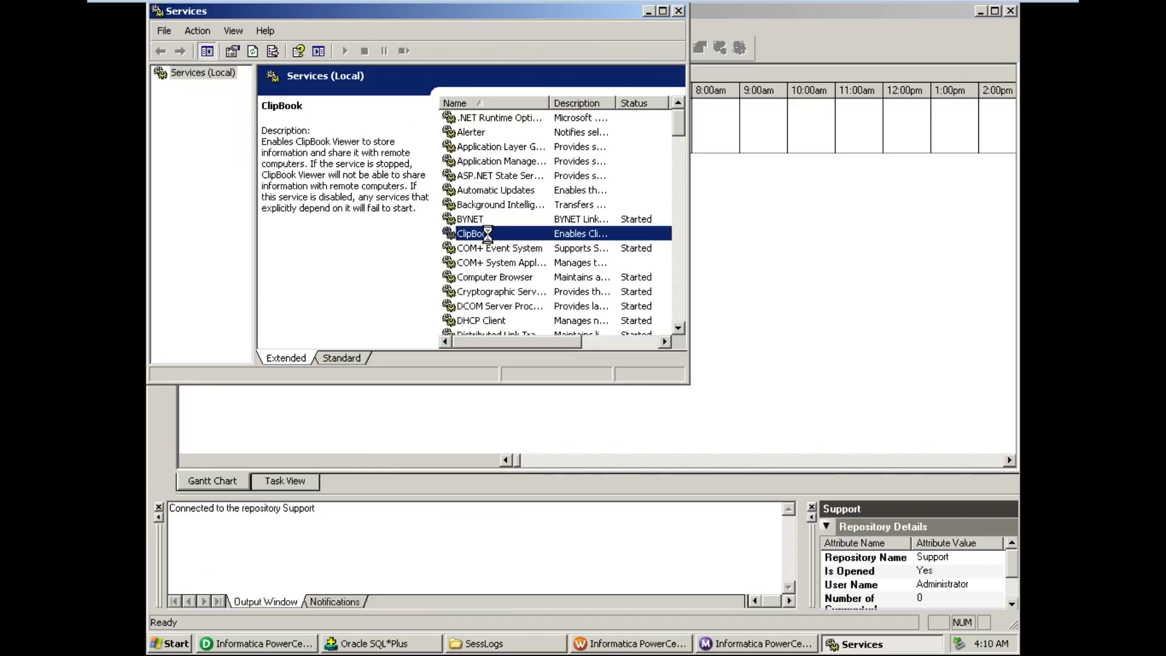
{"action": "type", "text": "inf"}
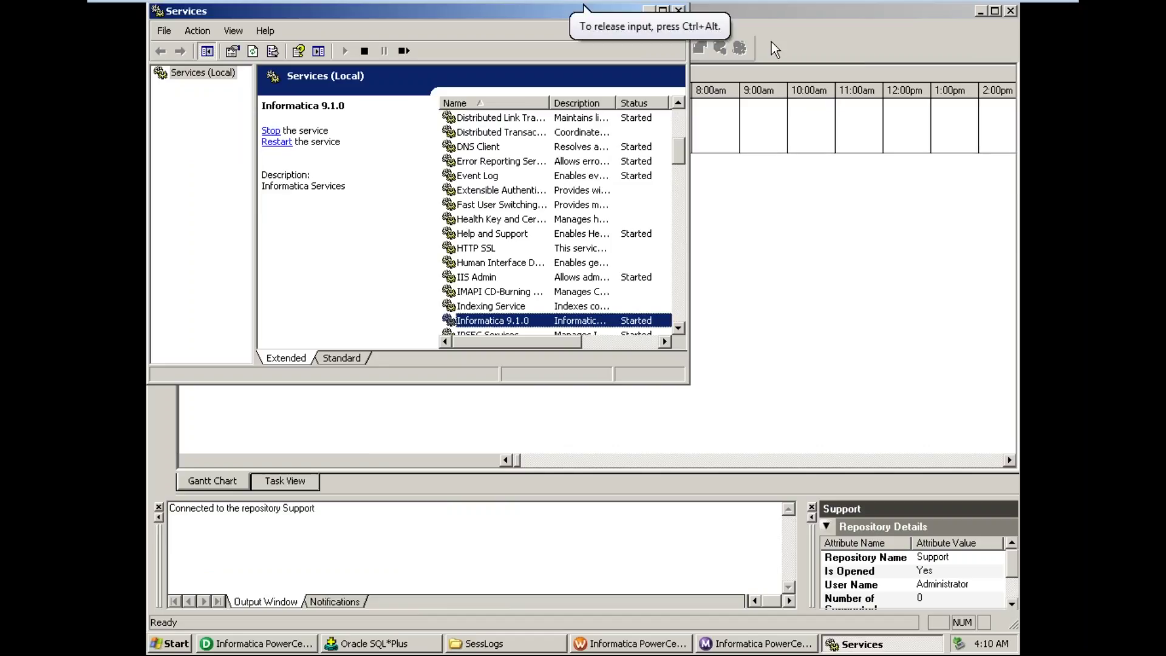
{"action": "left_click", "coordinate": [678, 11]}
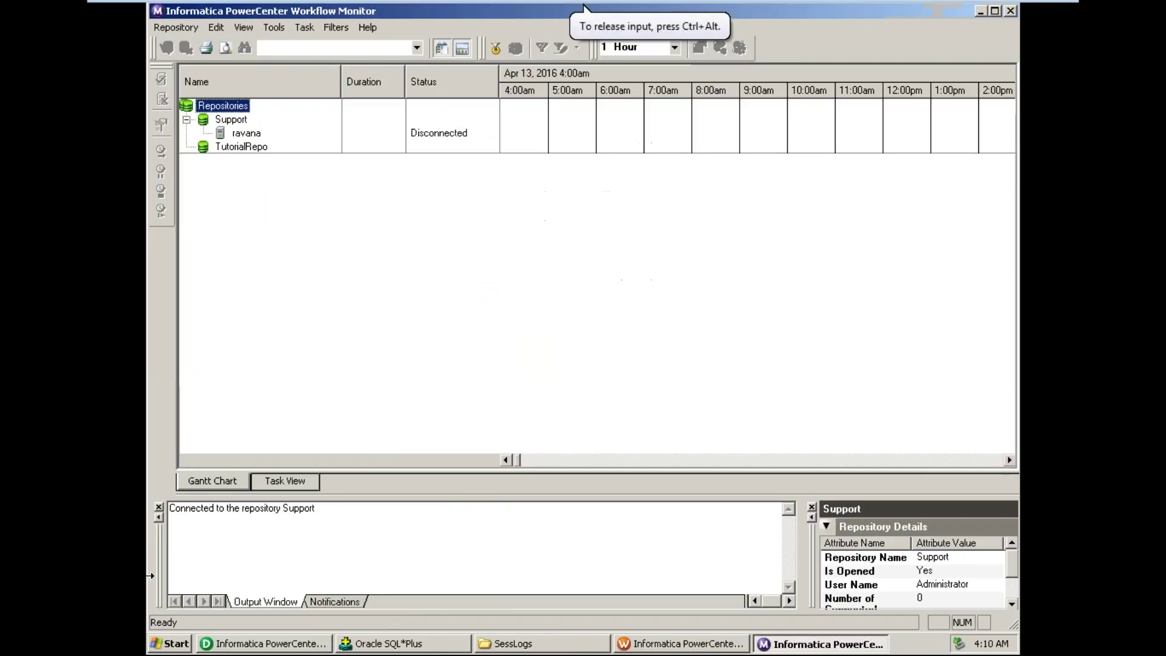
{"action": "key", "text": "super"}
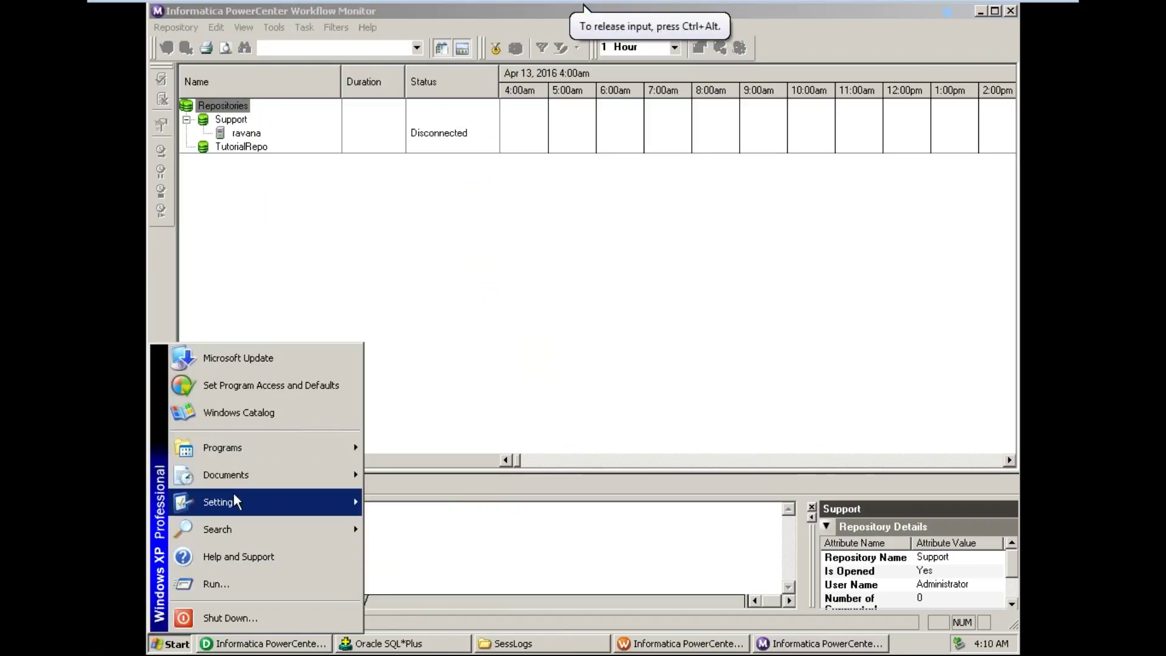
{"action": "mouse_move", "coordinate": [231, 450]}
{"action": "mouse_move", "coordinate": [399, 474]}
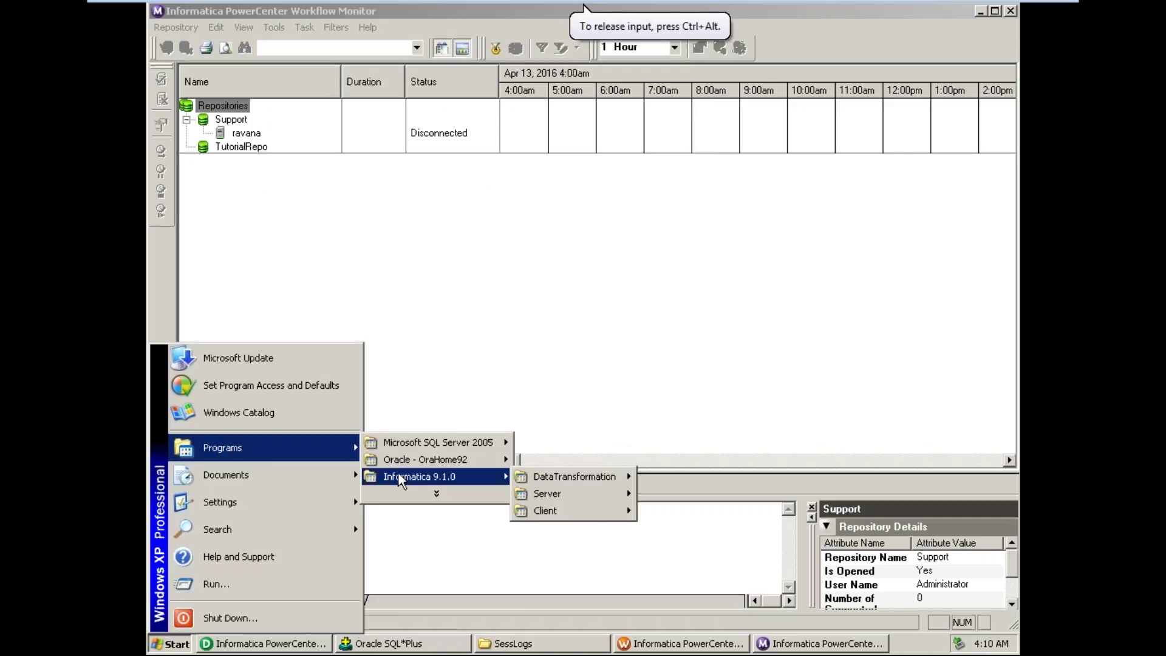
{"action": "mouse_move", "coordinate": [596, 489]}
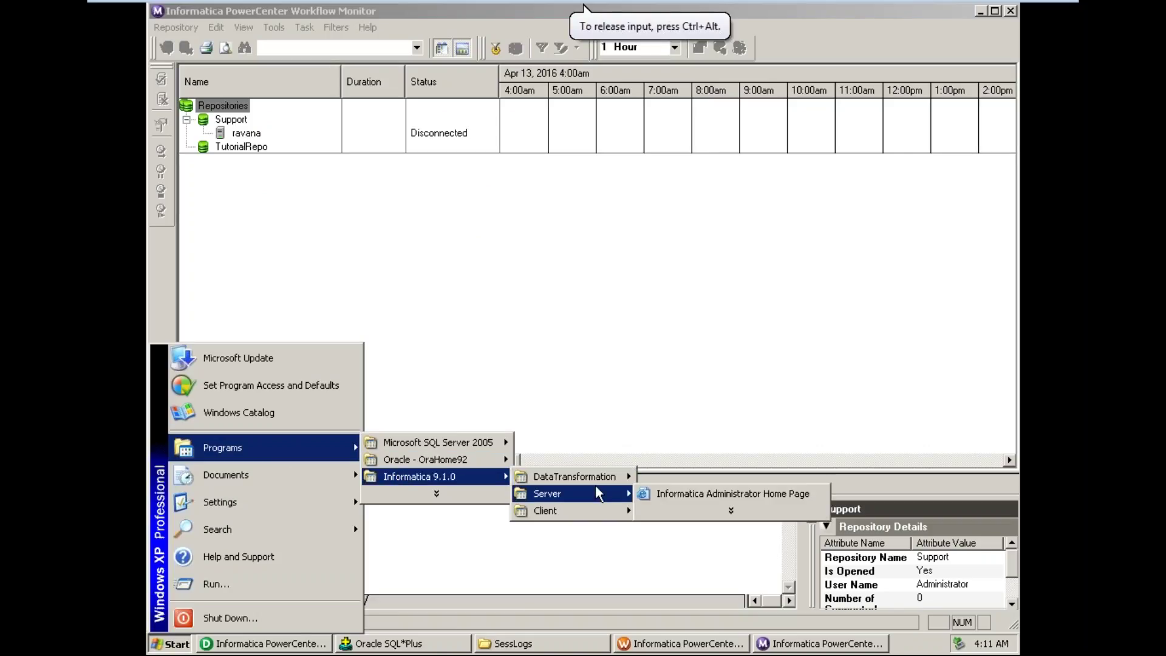
{"action": "left_click", "coordinate": [711, 497]}
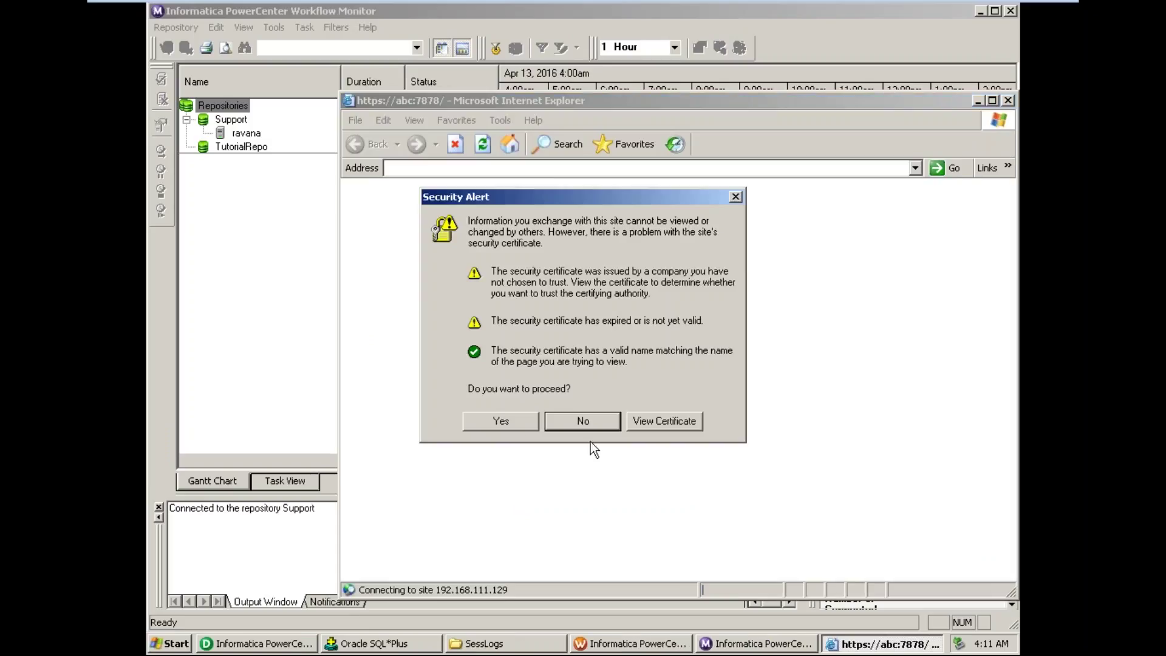
{"action": "left_click", "coordinate": [502, 421]}
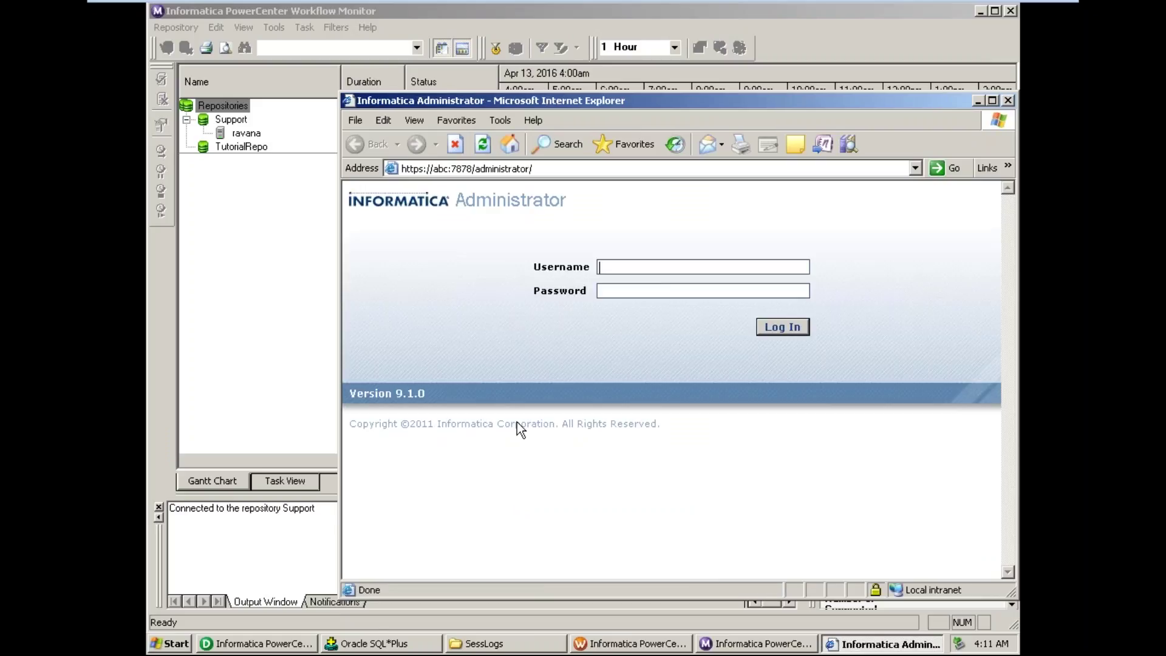
{"action": "type", "text": "Administrator"}
{"action": "key", "text": "Tab"}
{"action": "type", "text": "Administrator"}
{"action": "key", "text": "Tab"}
{"action": "key", "text": "Return"}
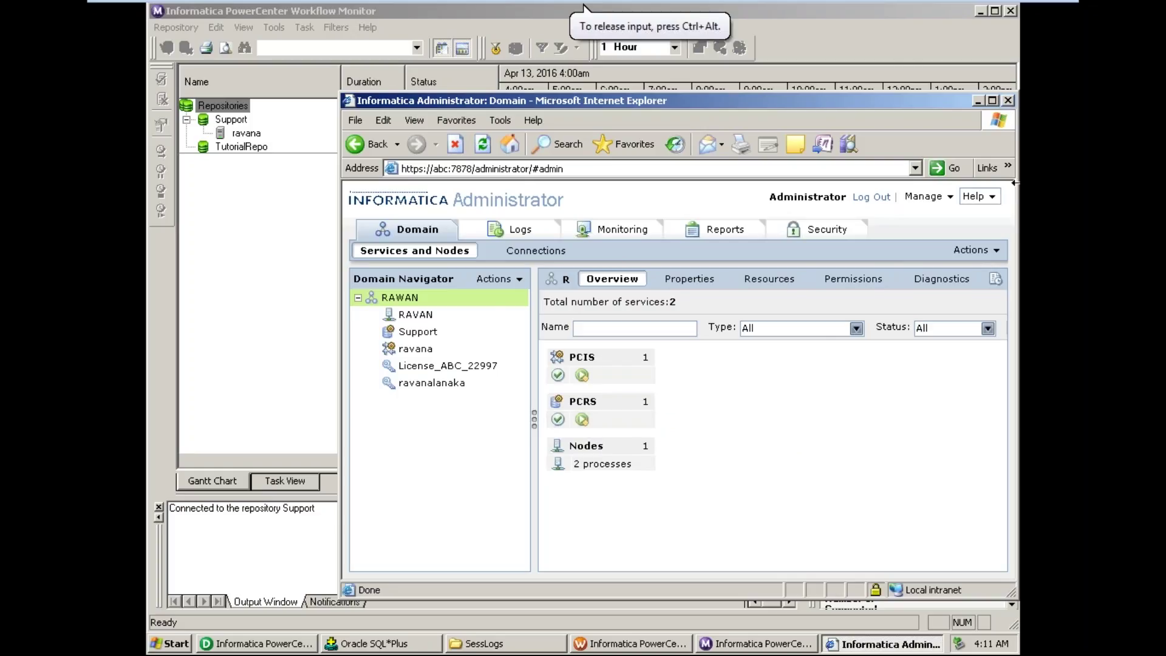
{"action": "left_click", "coordinate": [1008, 101]}
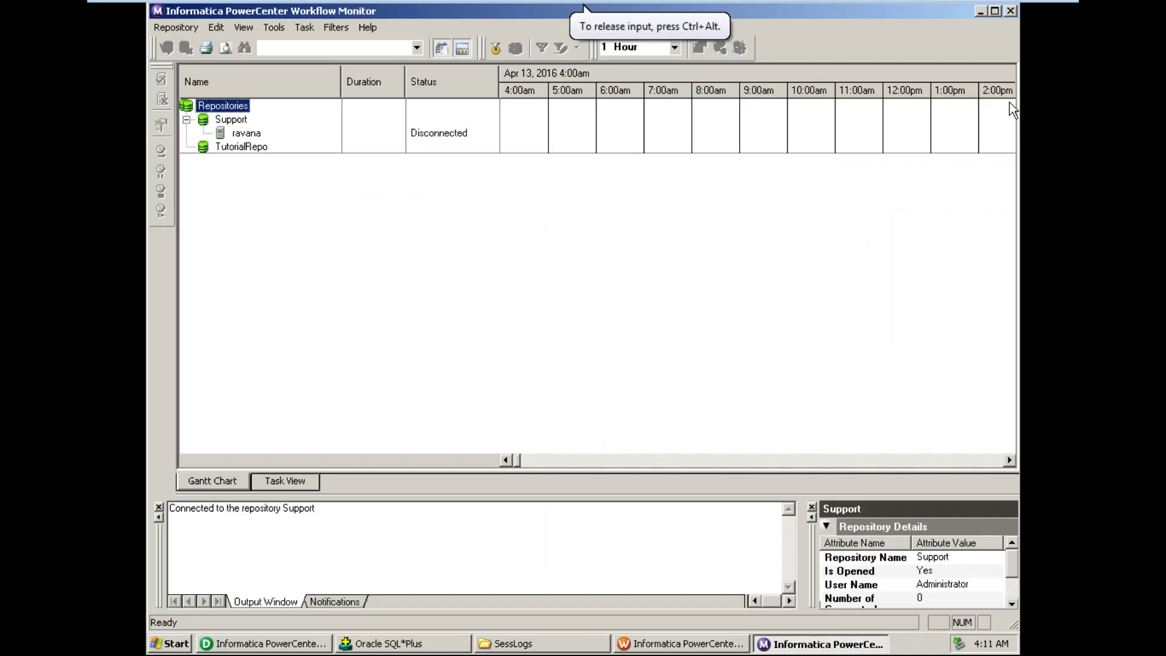
- Close Workflow Monitor and start the wf_ItemSummaryDetails workflow from the Workflow Designer canvas
{"action": "left_click", "coordinate": [1010, 11]}
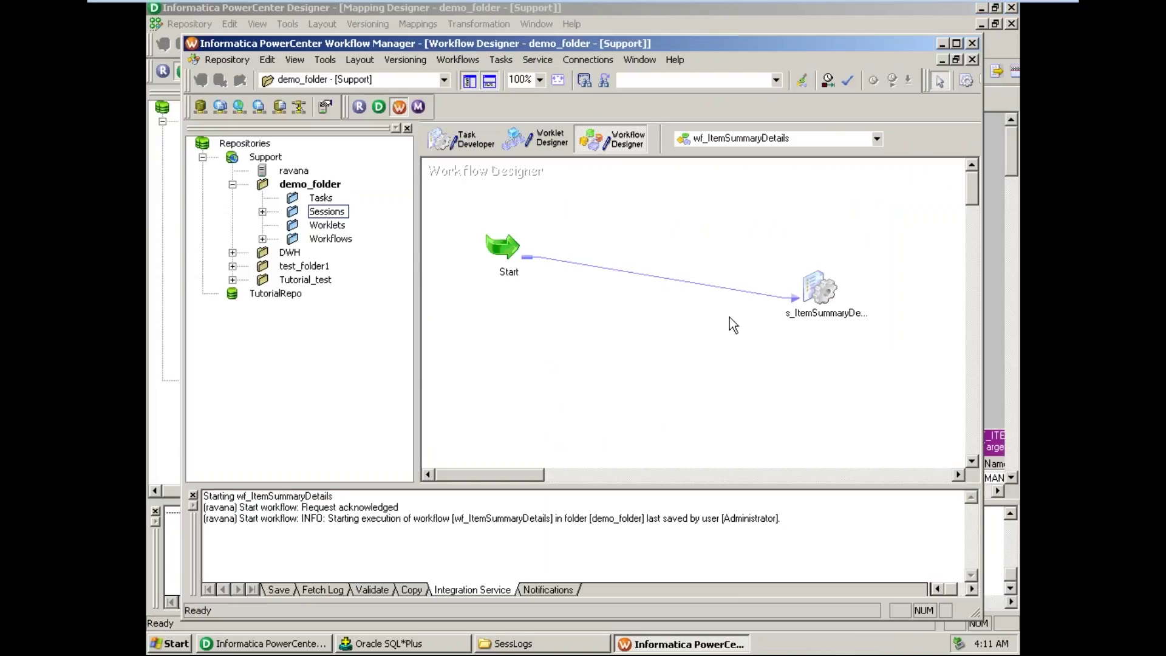
{"action": "right_click", "coordinate": [729, 317]}
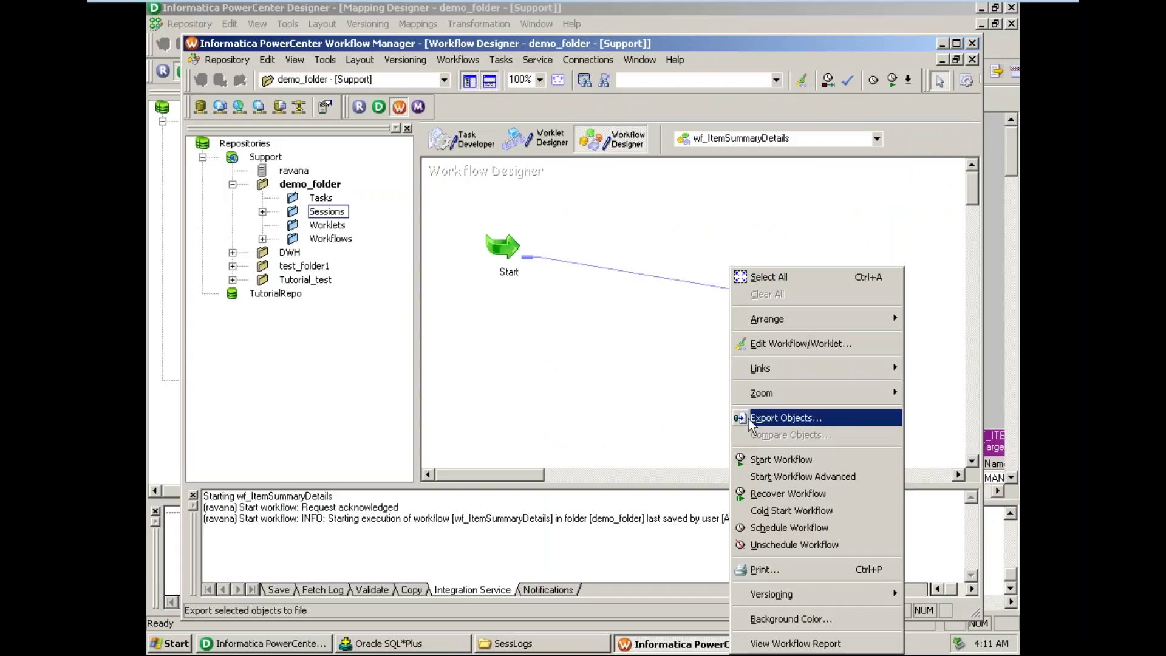
{"action": "left_click", "coordinate": [779, 459]}
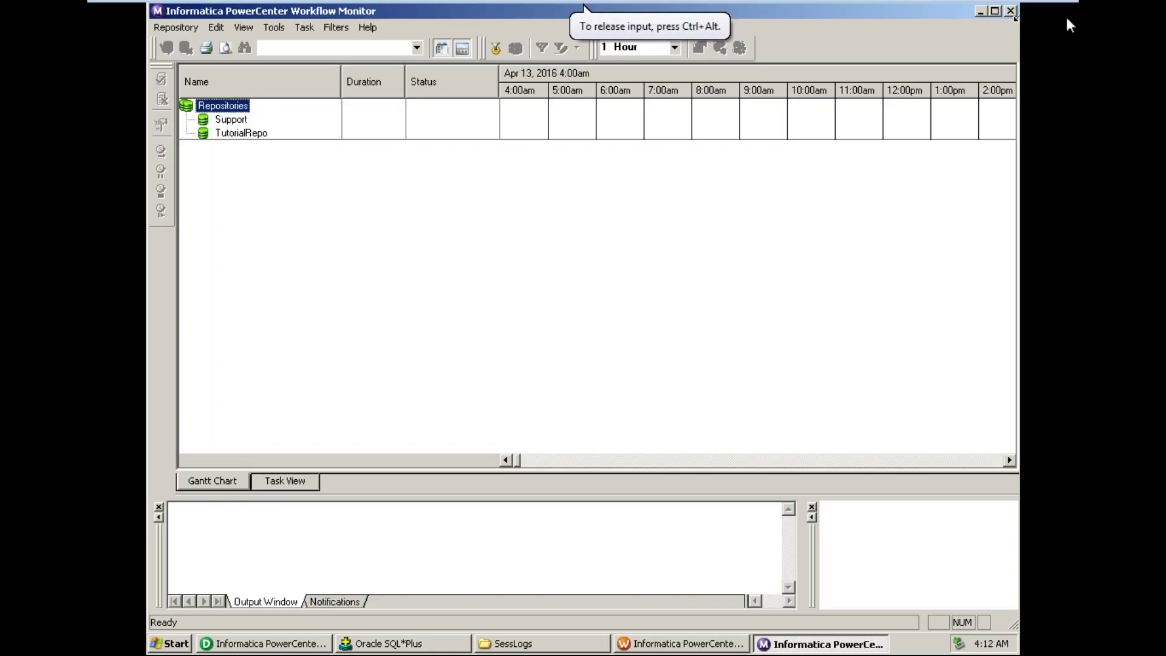
{"action": "left_click", "coordinate": [1010, 11]}
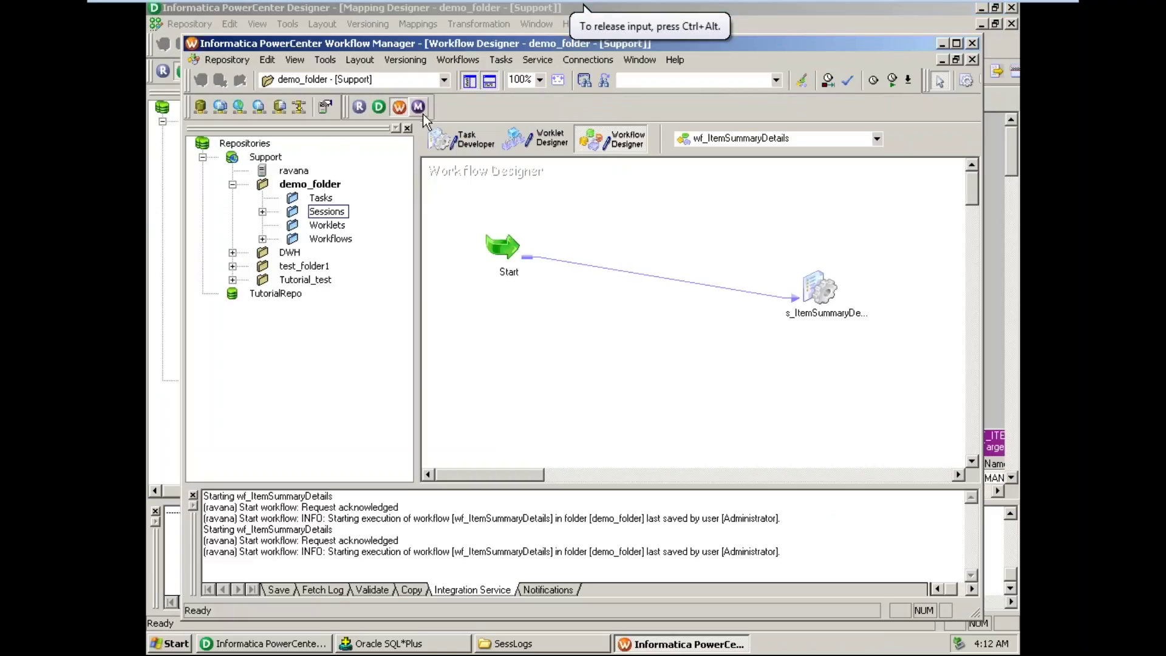
{"action": "left_click", "coordinate": [419, 106]}
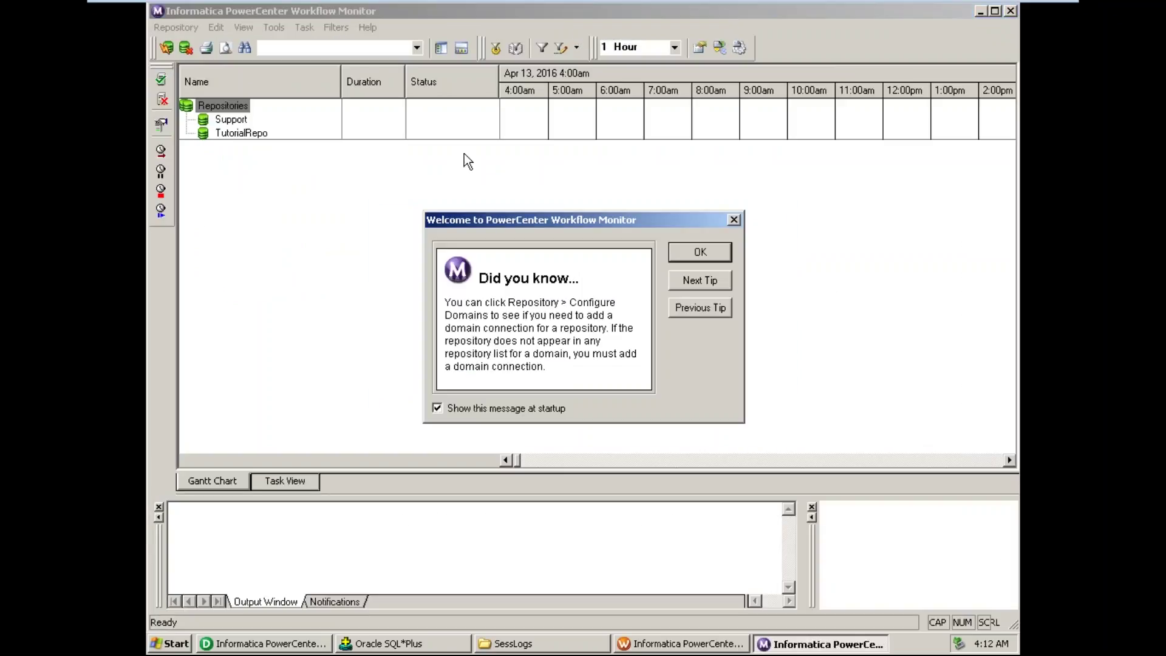
{"action": "left_click", "coordinate": [700, 252]}
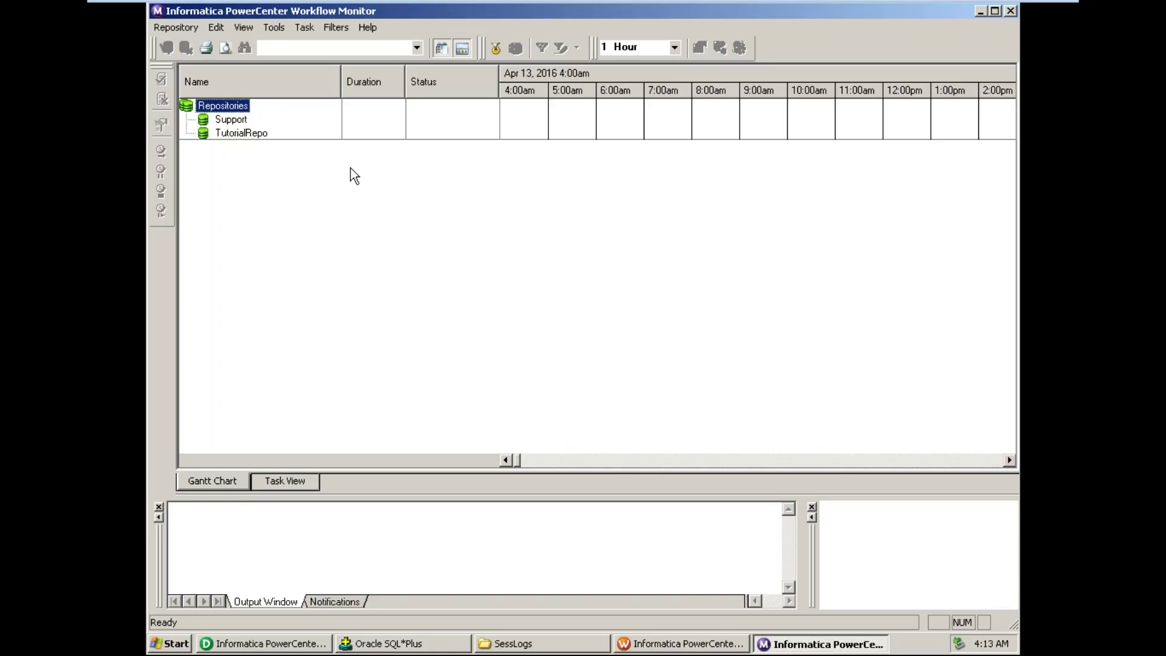
- Reconnect to the Support repository with its password and select the ravana integration service
{"action": "double_click", "coordinate": [234, 120]}
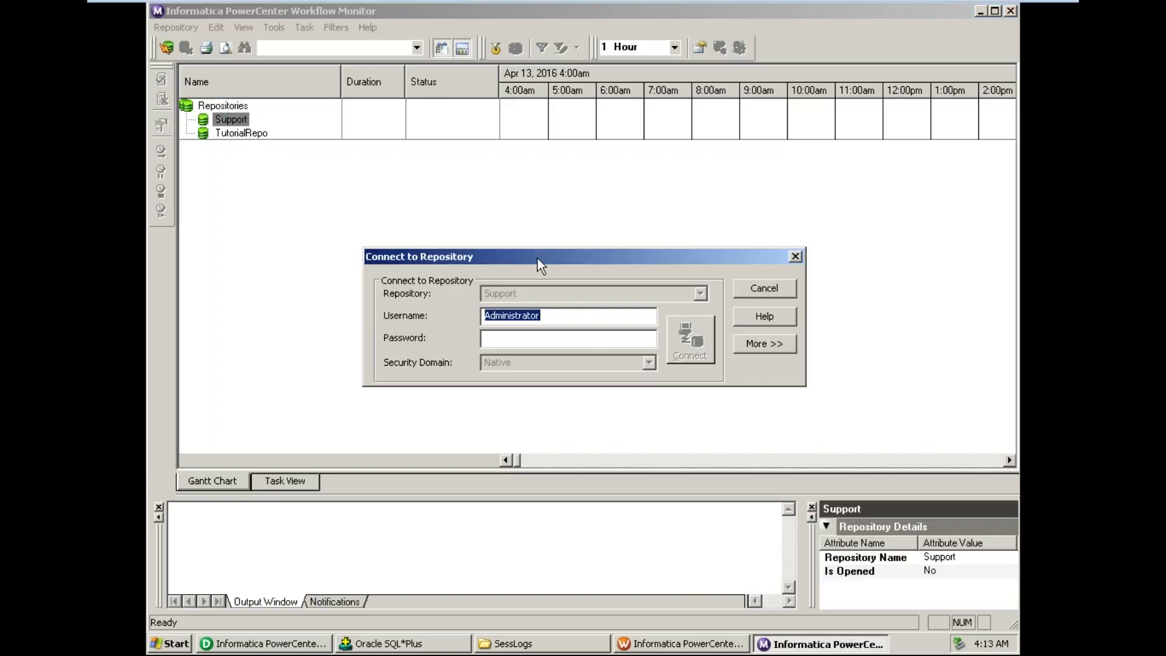
{"action": "key", "text": "Tab"}
{"action": "key", "text": "ctrl+v"}
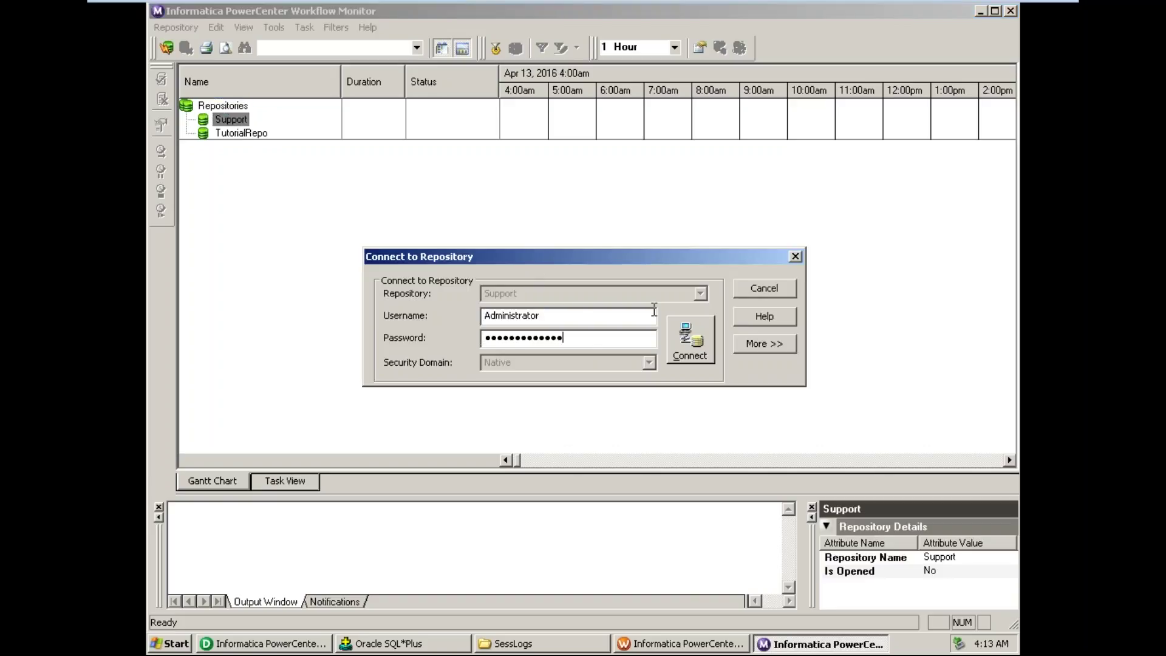
{"action": "left_click", "coordinate": [699, 344]}
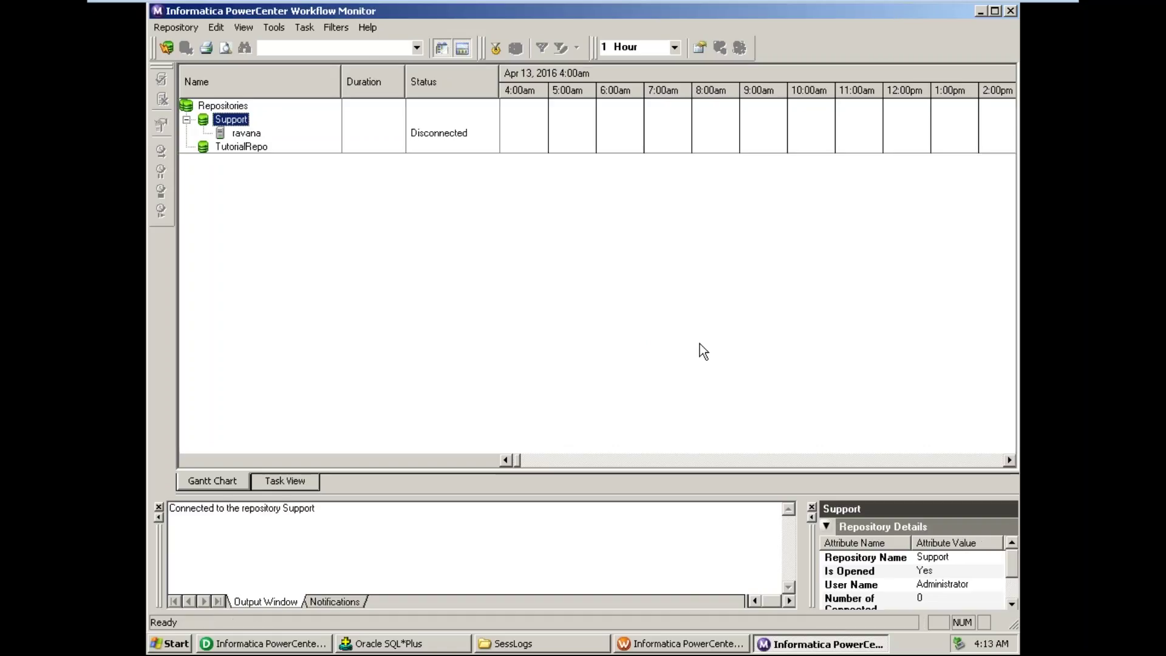
{"action": "left_click", "coordinate": [248, 134]}
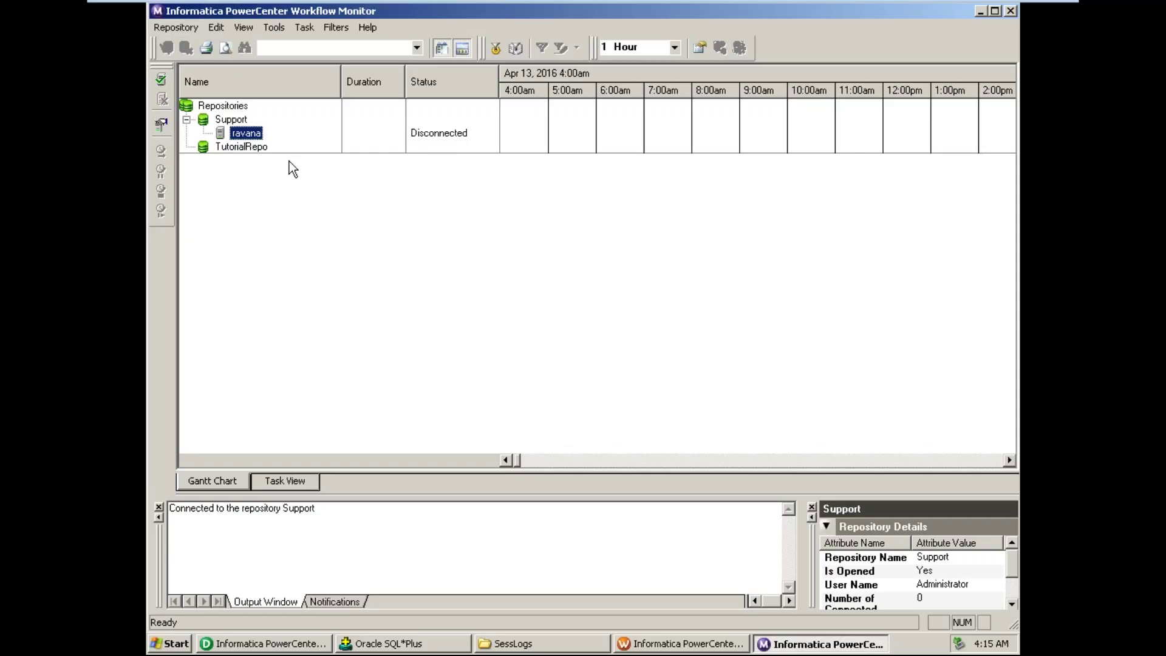
{"action": "left_click", "coordinate": [429, 633]}
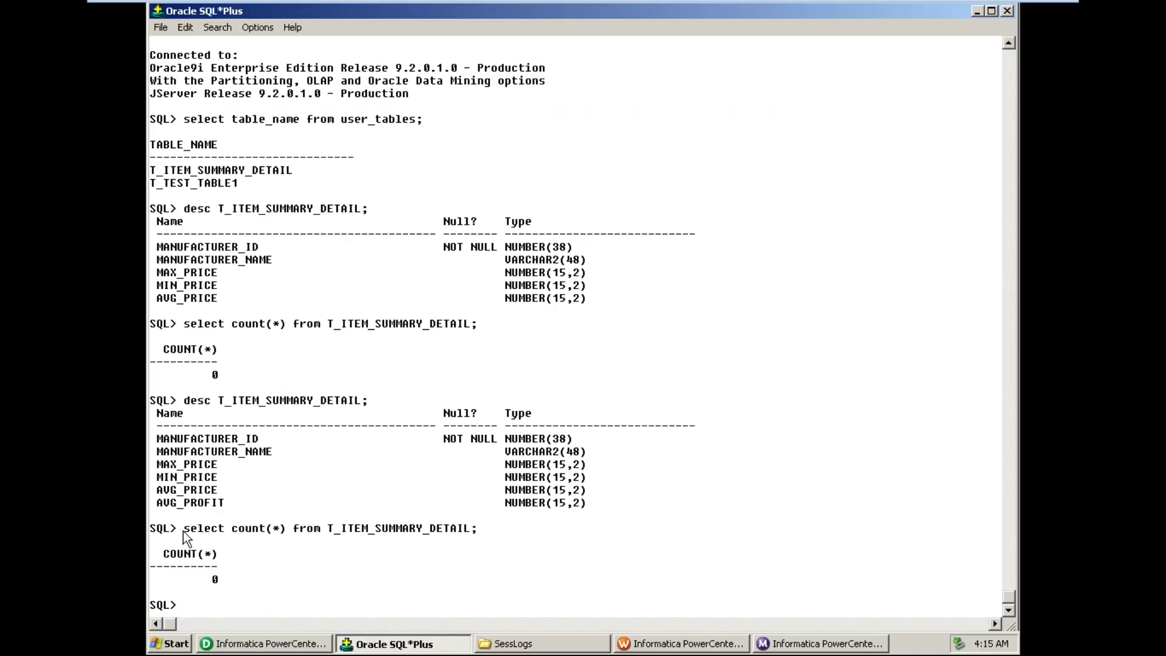
- Rerun the select count(*) query on T_ITEM_SUMMARY_DETAIL in SQL*Plus, now returning 11 rows
{"action": "left_click_drag", "start_coordinate": [182, 539], "coordinate": [477, 534]}
{"action": "key", "text": "super"}
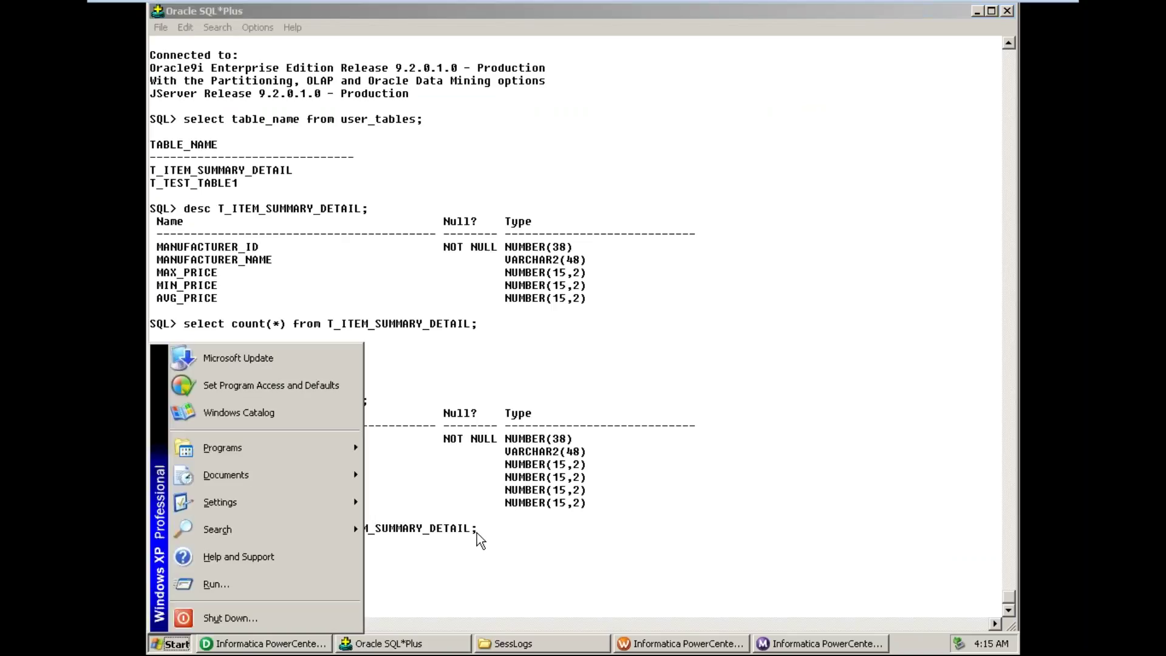
{"action": "left_click", "coordinate": [495, 564]}
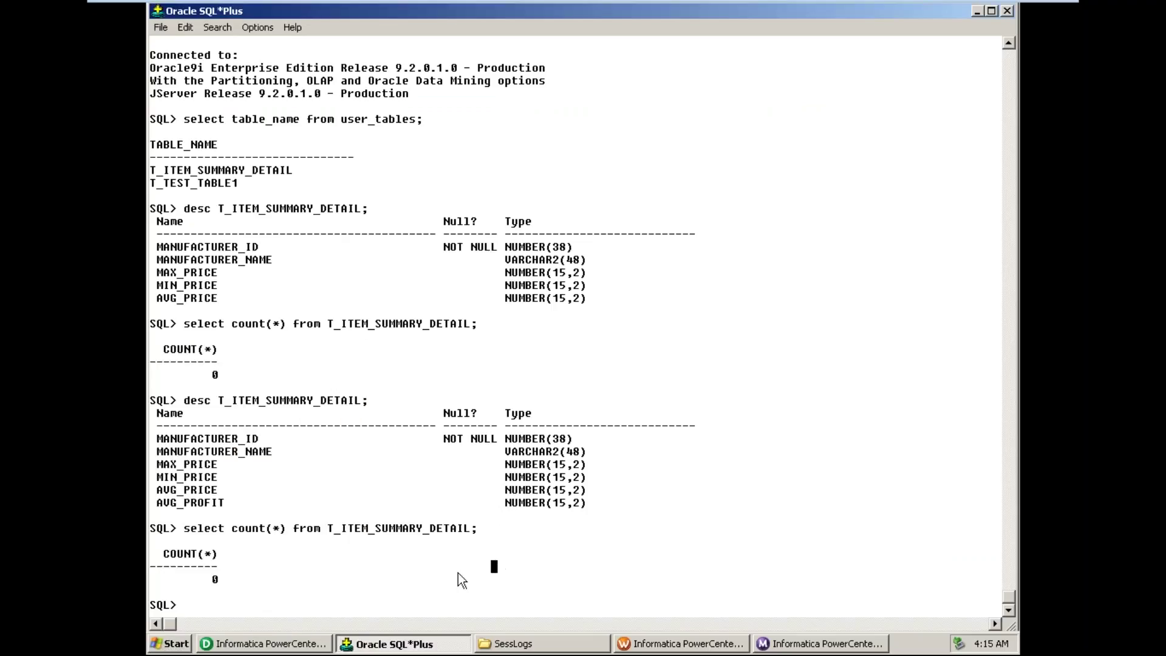
{"action": "type", "text": "select count(*) from T_ITEM_SUMMARY_DETAIL;"}
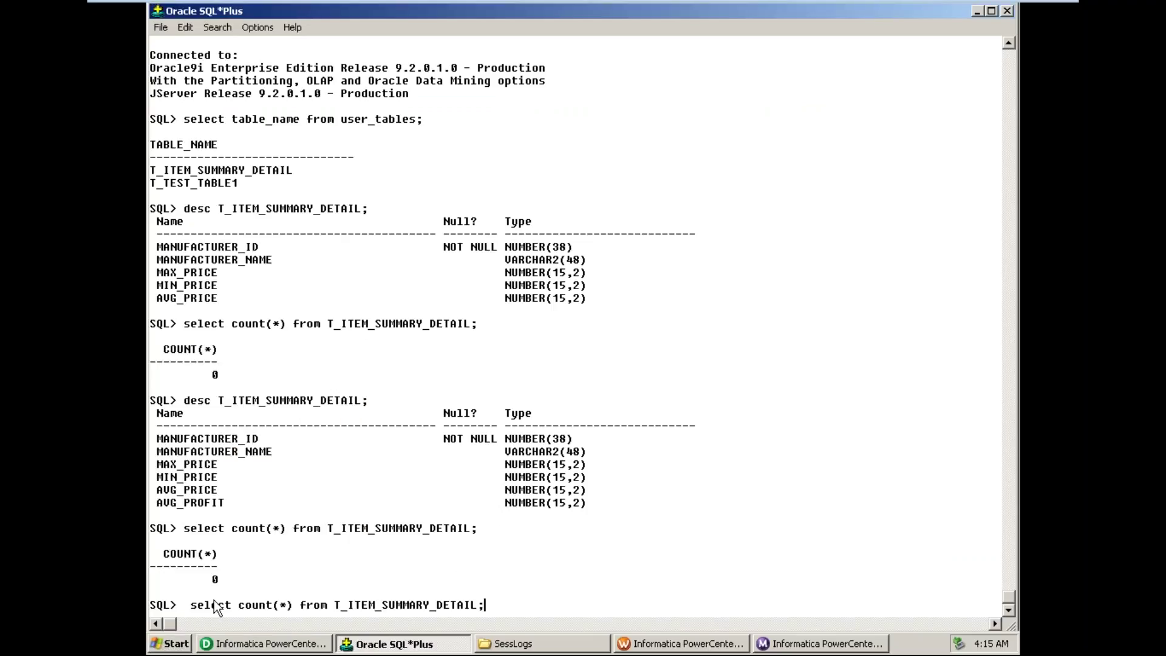
{"action": "key", "text": "Return"}
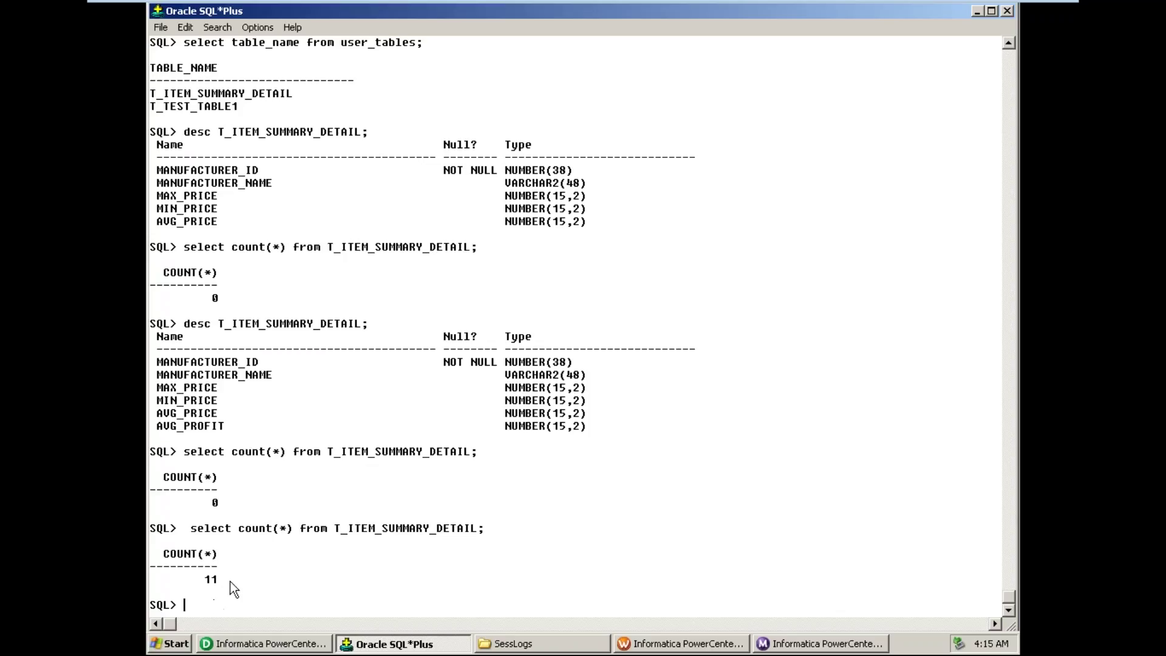
{"action": "left_click", "coordinate": [861, 649]}
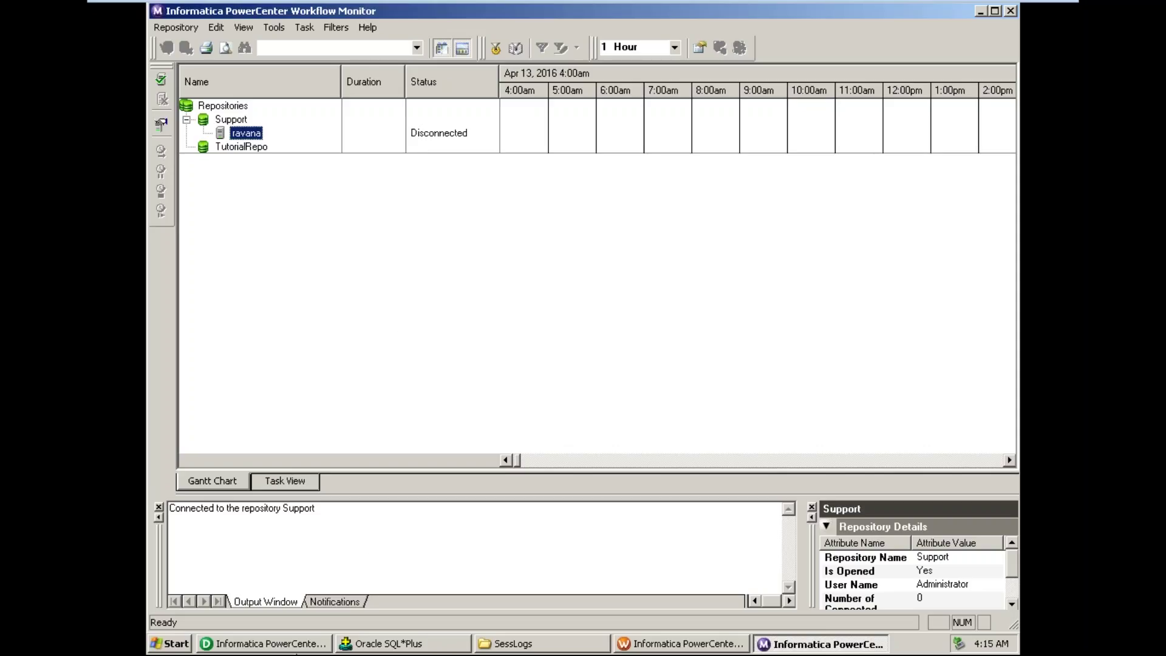
- Open Preview Data for the T_ITEM_SUMMARY_DETAIL target in the Target Designer
{"action": "left_click", "coordinate": [301, 647]}
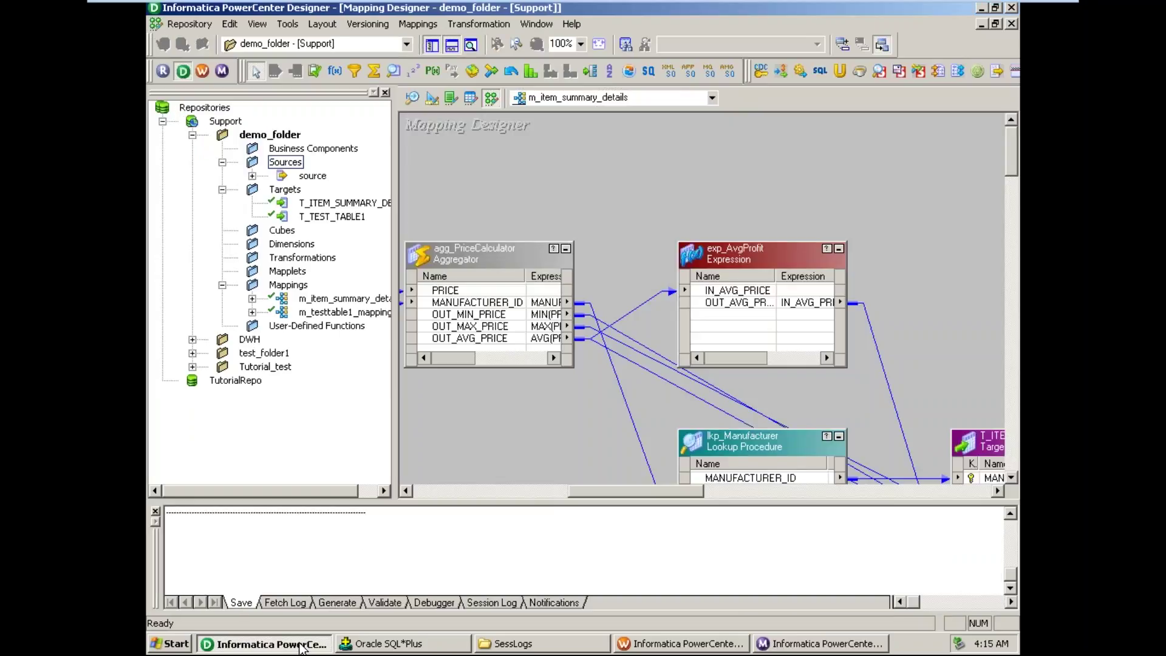
{"action": "left_click", "coordinate": [432, 98]}
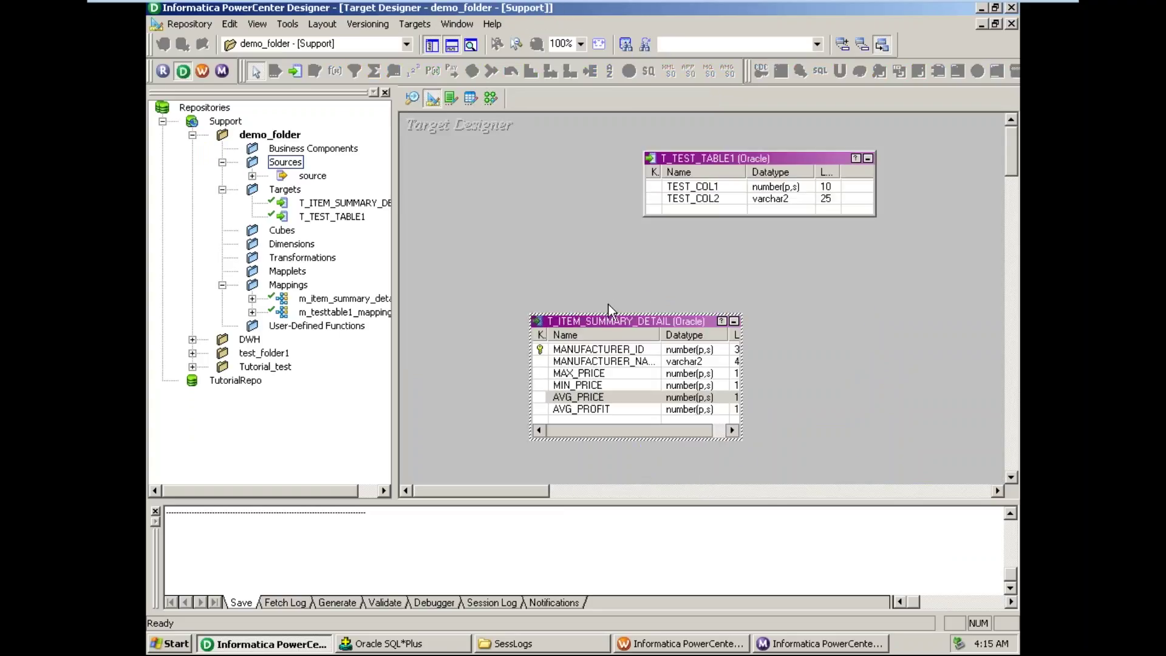
{"action": "right_click", "coordinate": [632, 322]}
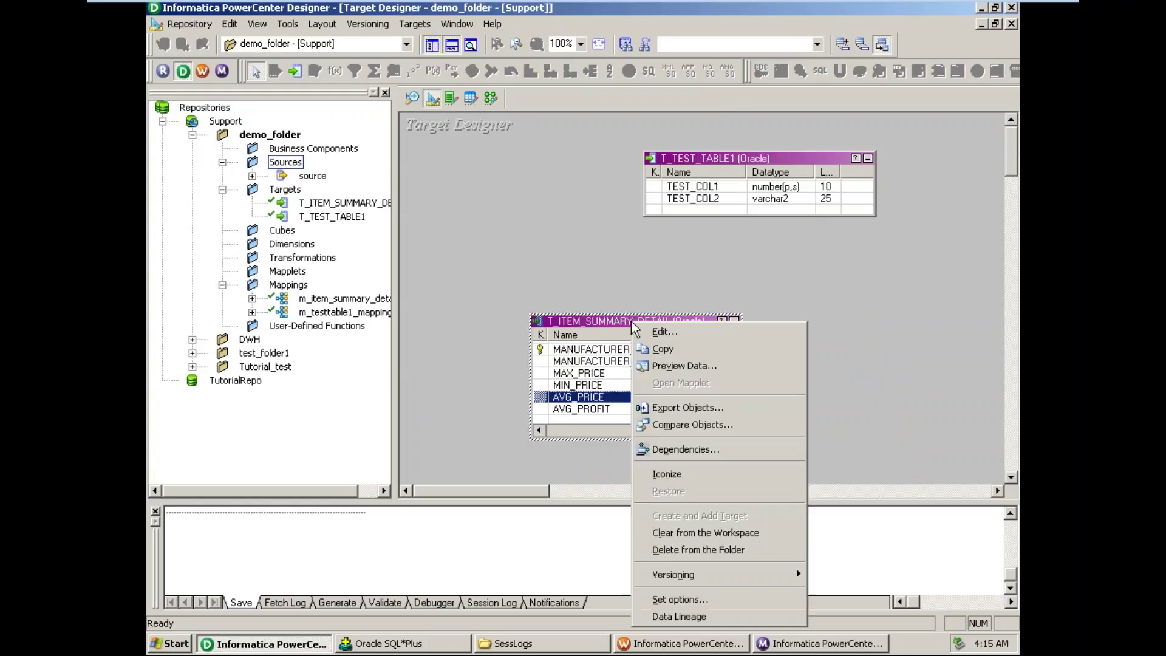
{"action": "left_click", "coordinate": [681, 366]}
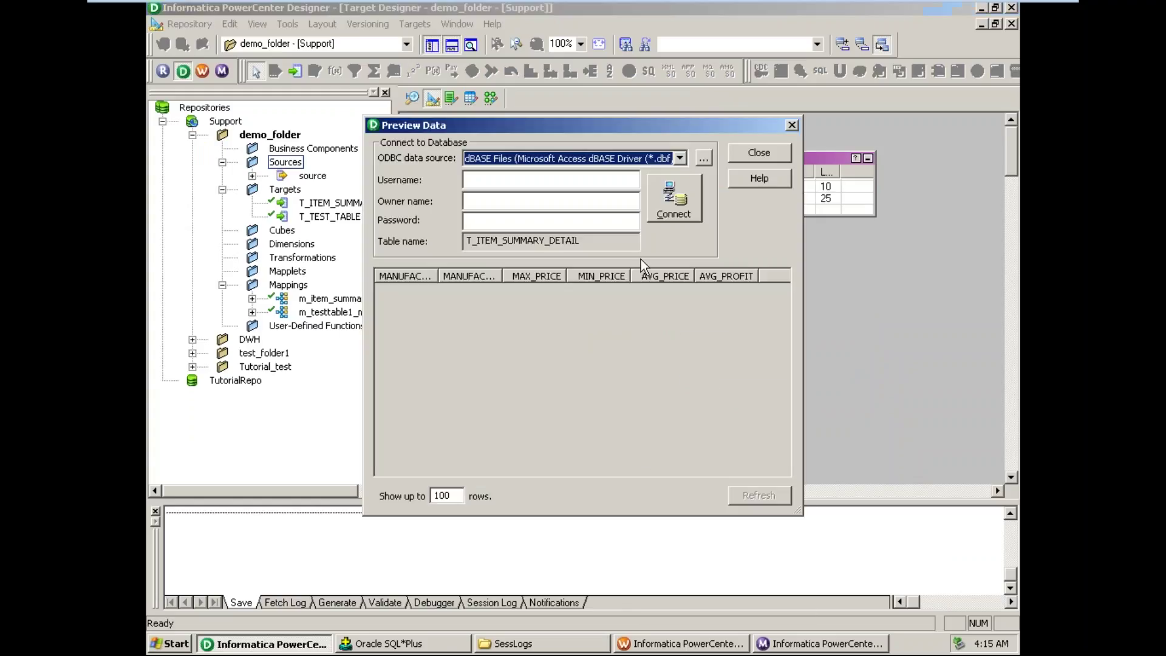
- Choose ODBC source 'target (Oracle in OraHome92)', enter the login username, and attempt to connect
{"action": "left_click", "coordinate": [681, 158]}
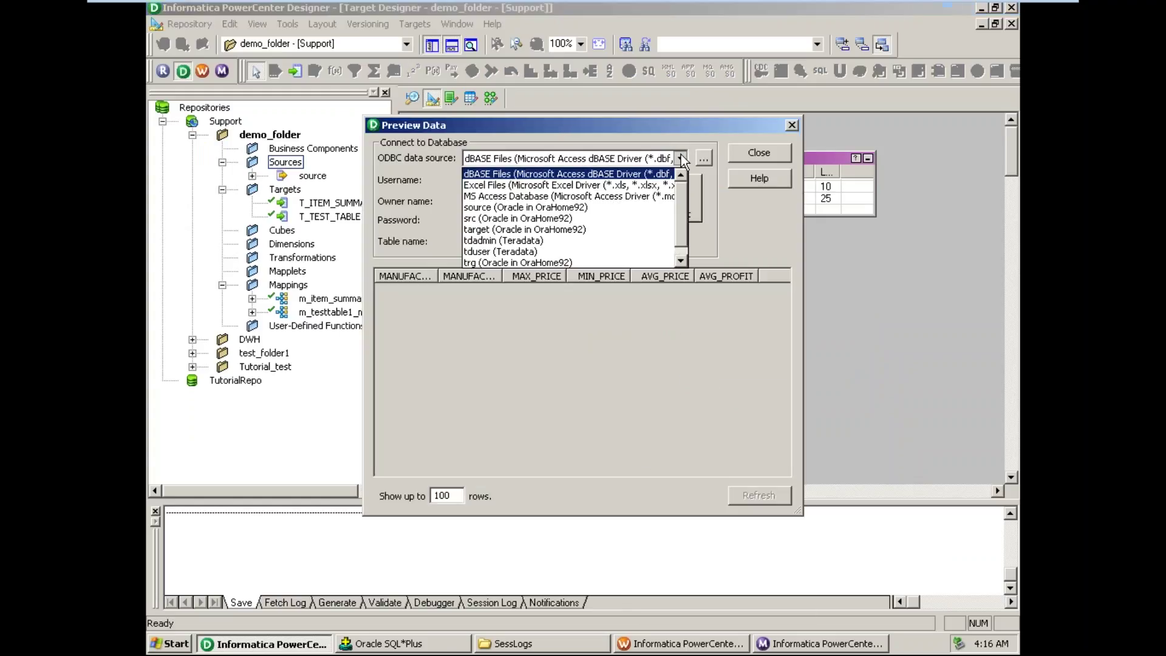
{"action": "left_click", "coordinate": [521, 229]}
{"action": "left_click", "coordinate": [521, 181]}
{"action": "type", "text": "t"}
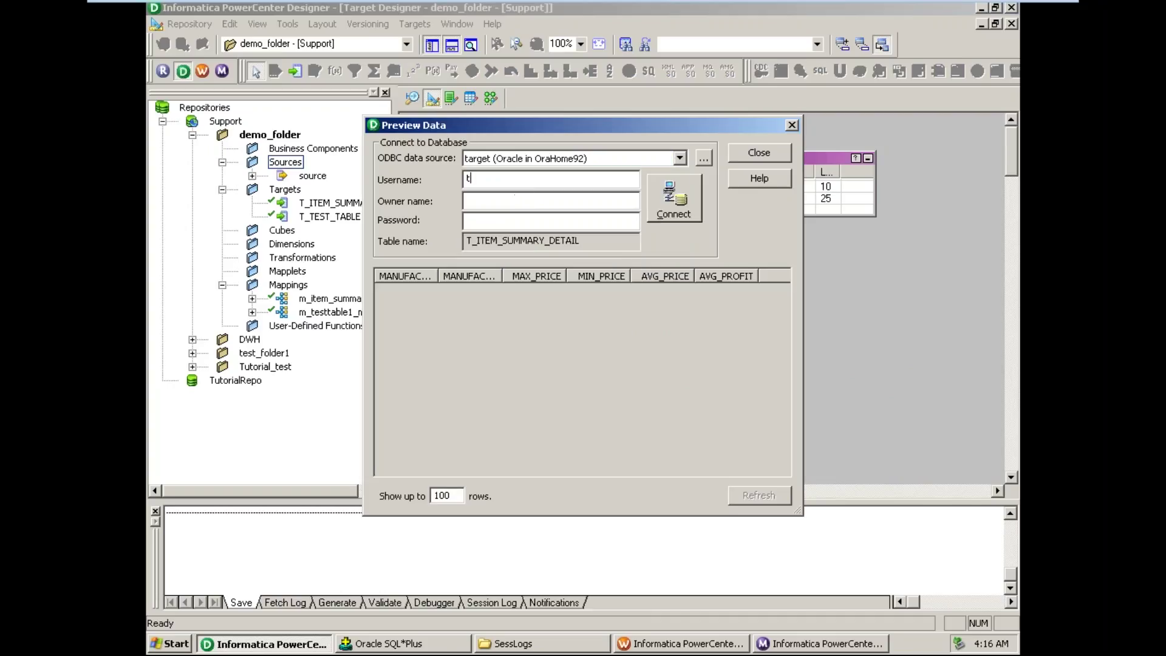
{"action": "type", "text": "arget"}
{"action": "key", "text": "Tab"}
{"action": "type", "text": "target"}
{"action": "left_click", "coordinate": [695, 210]}
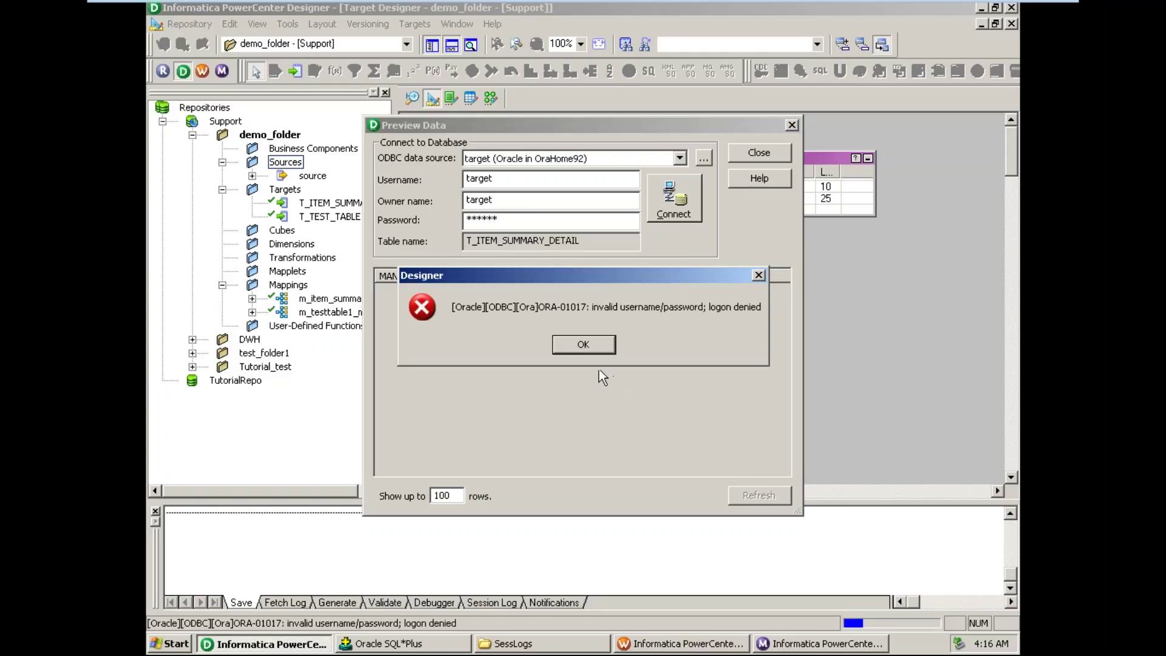
- Dismiss the ORA-01017 error, re-enter the password, and load the 11 preview rows
{"action": "left_click", "coordinate": [596, 340]}
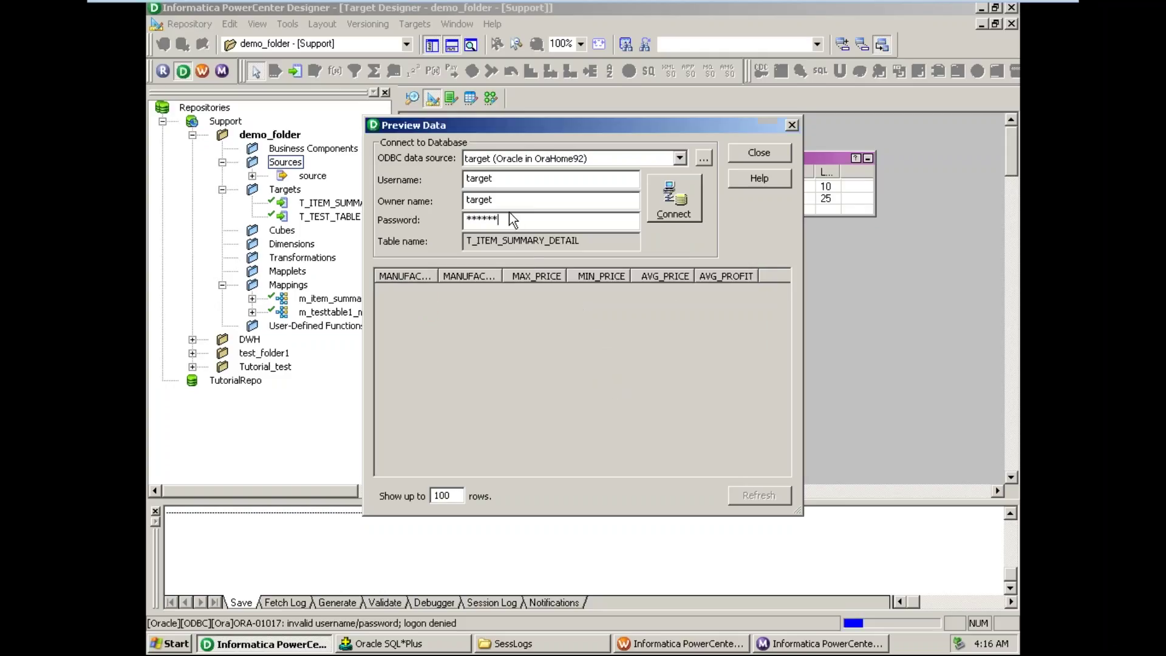
{"action": "double_click", "coordinate": [503, 226]}
{"action": "type", "text": "target"}
{"action": "left_click", "coordinate": [672, 210]}
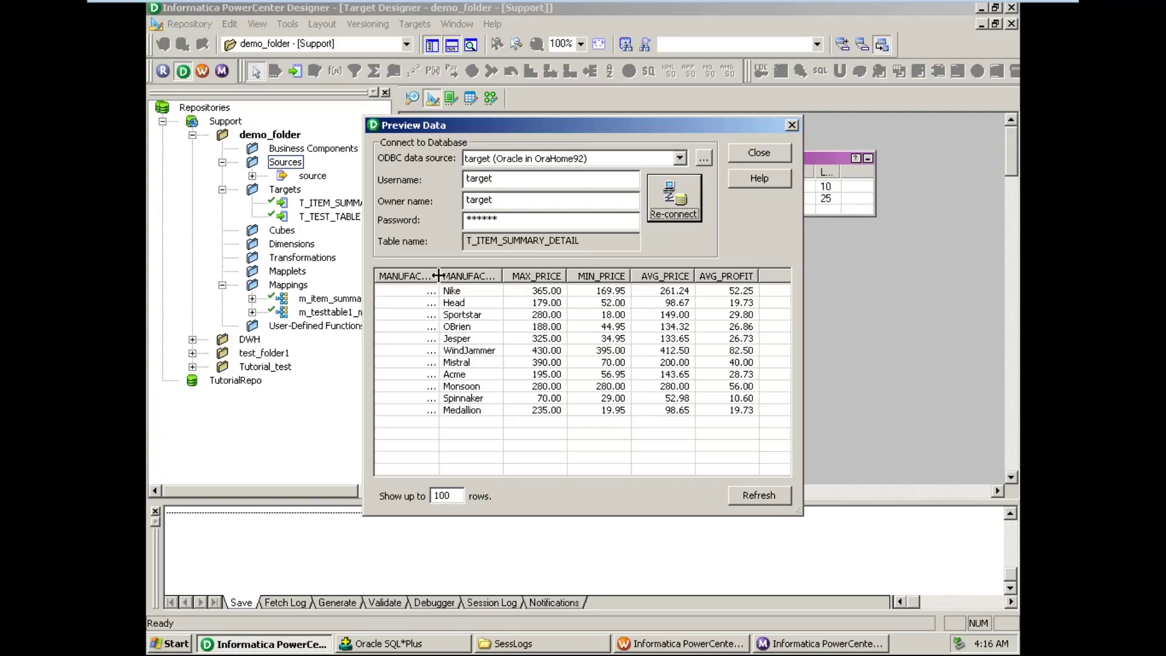
- Widen the MANUFACTURER_ID column and scroll through the preview grid
{"action": "left_click_drag", "start_coordinate": [439, 277], "coordinate": [497, 270]}
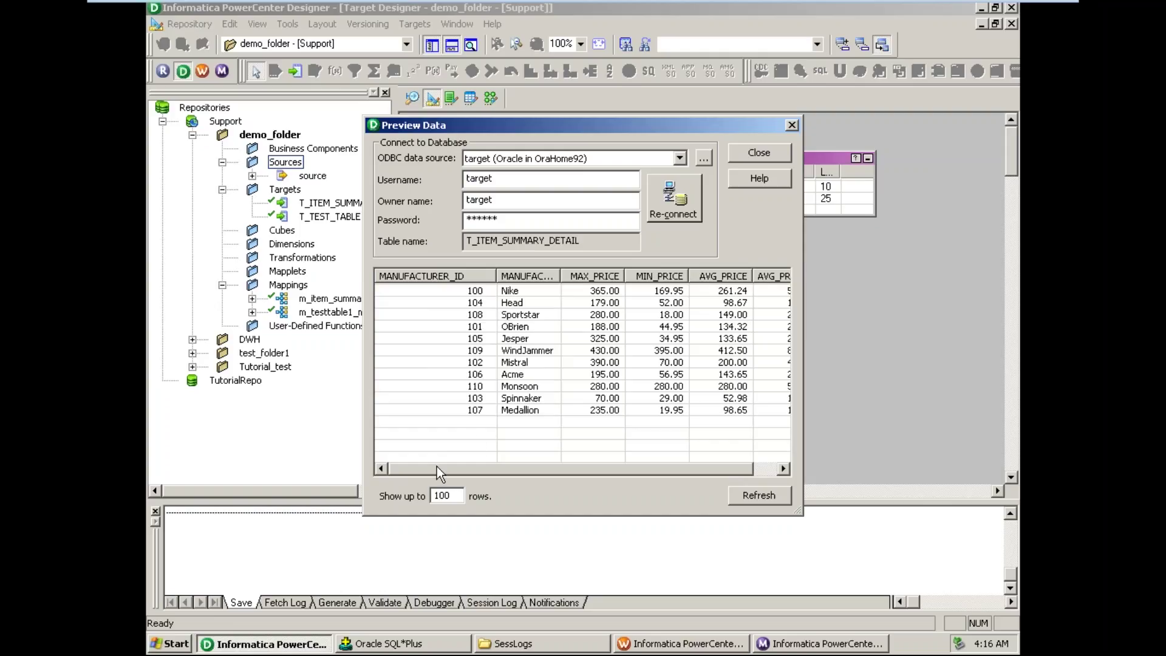
{"action": "left_click_drag", "start_coordinate": [437, 467], "coordinate": [469, 468]}
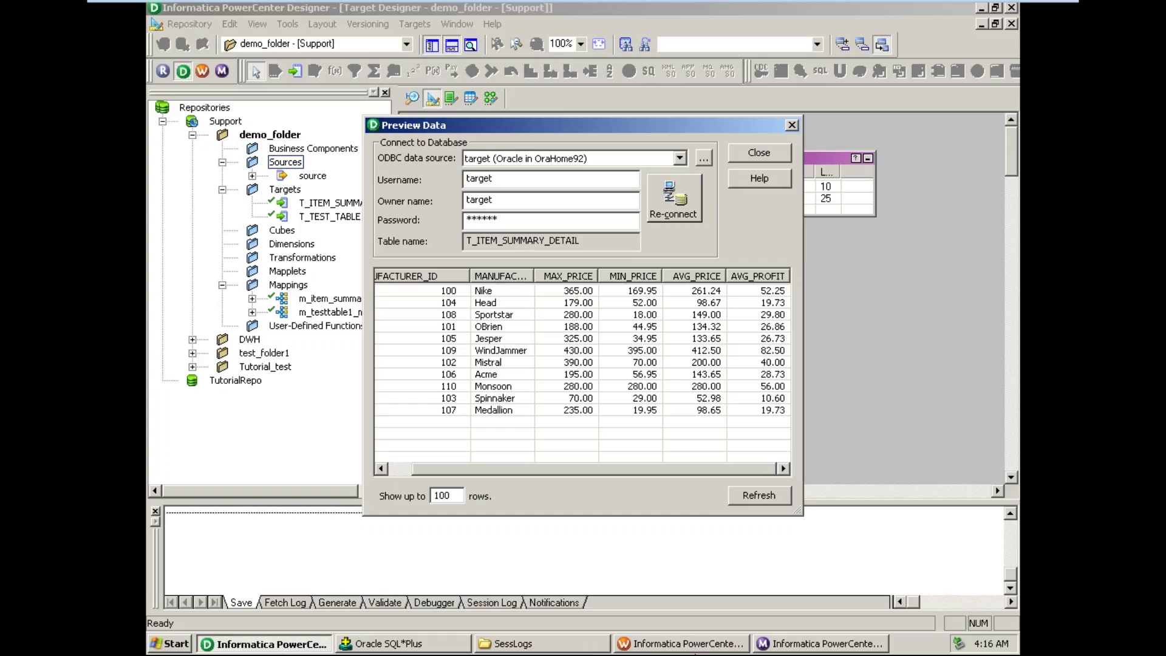
{"action": "left_click", "coordinate": [811, 645]}
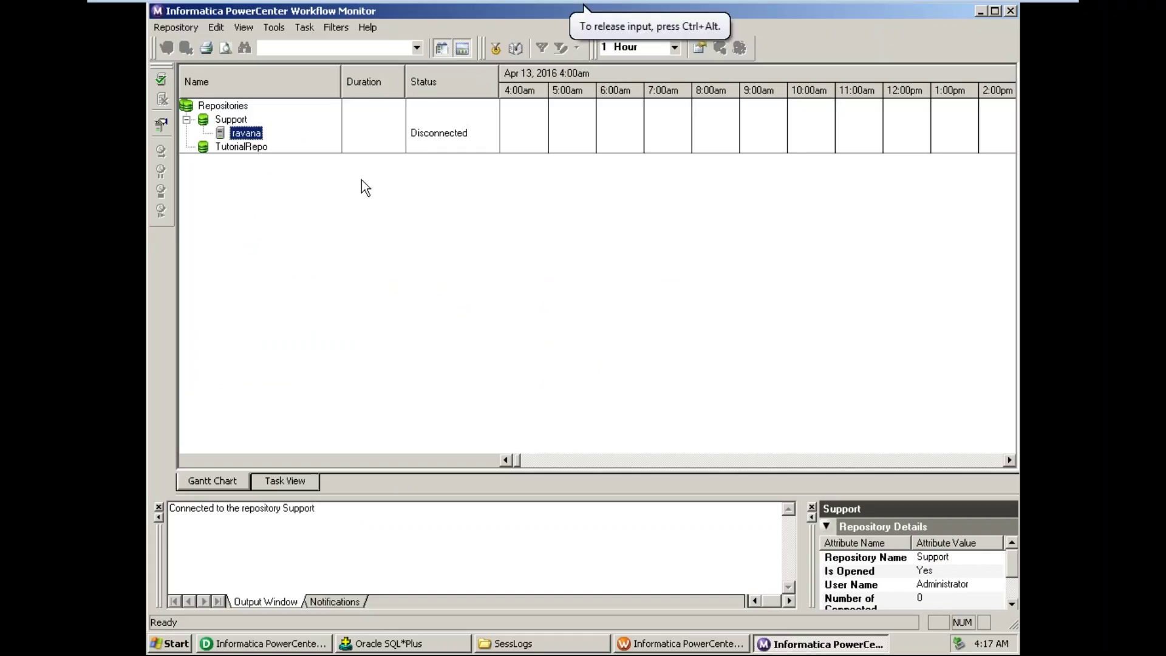
- Open s_ItemSummaryDetails.log from the SessLogs folder in Notepad using Open With
{"action": "left_click", "coordinate": [528, 644]}
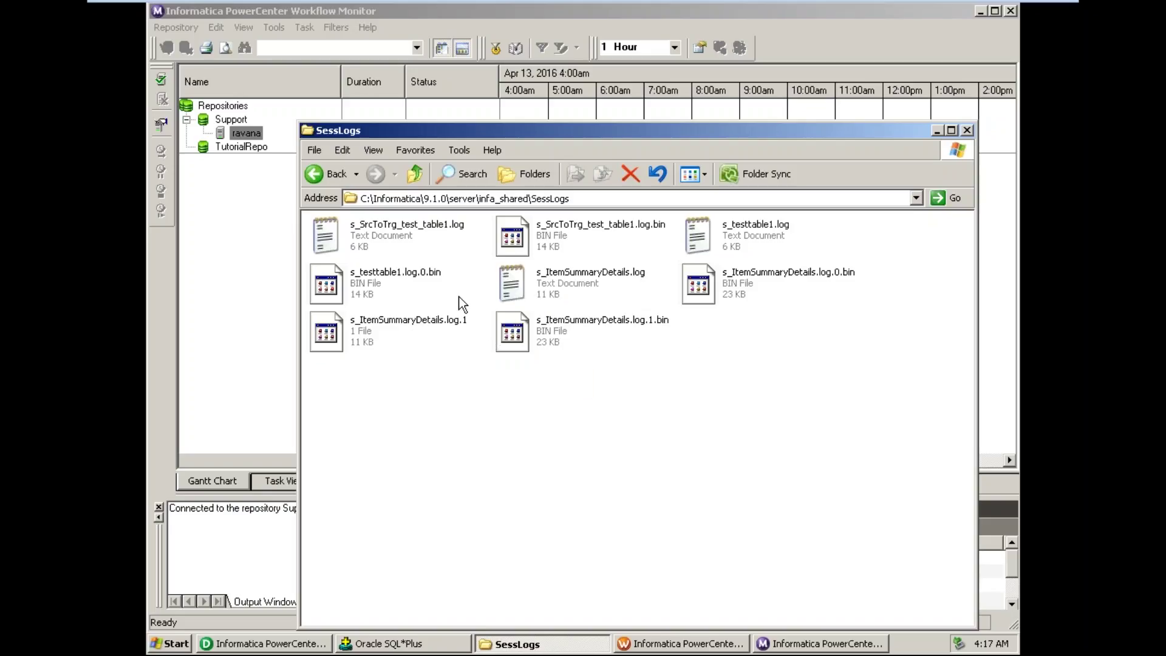
{"action": "left_click", "coordinate": [558, 285]}
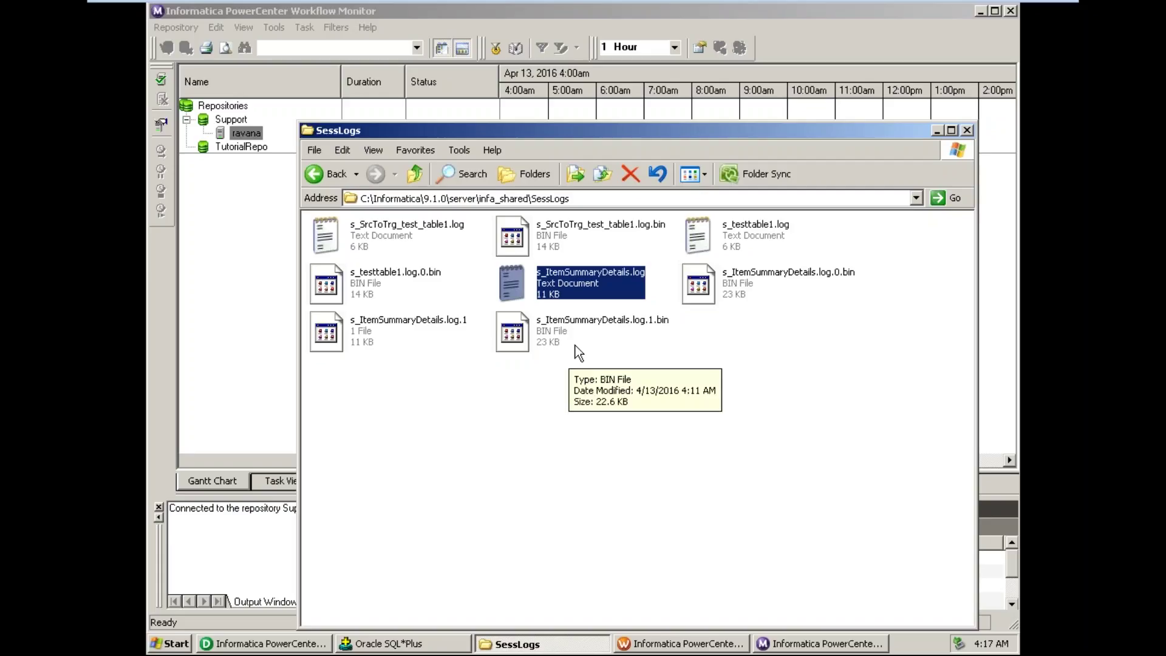
{"action": "left_click", "coordinate": [590, 333]}
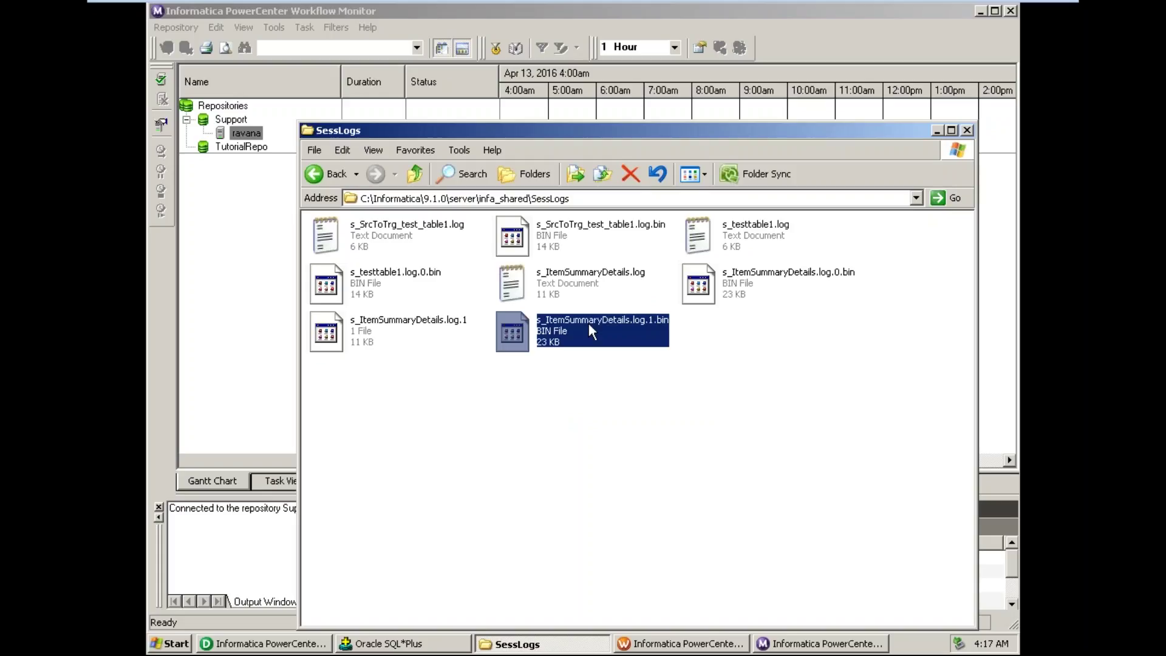
{"action": "left_click", "coordinate": [598, 288]}
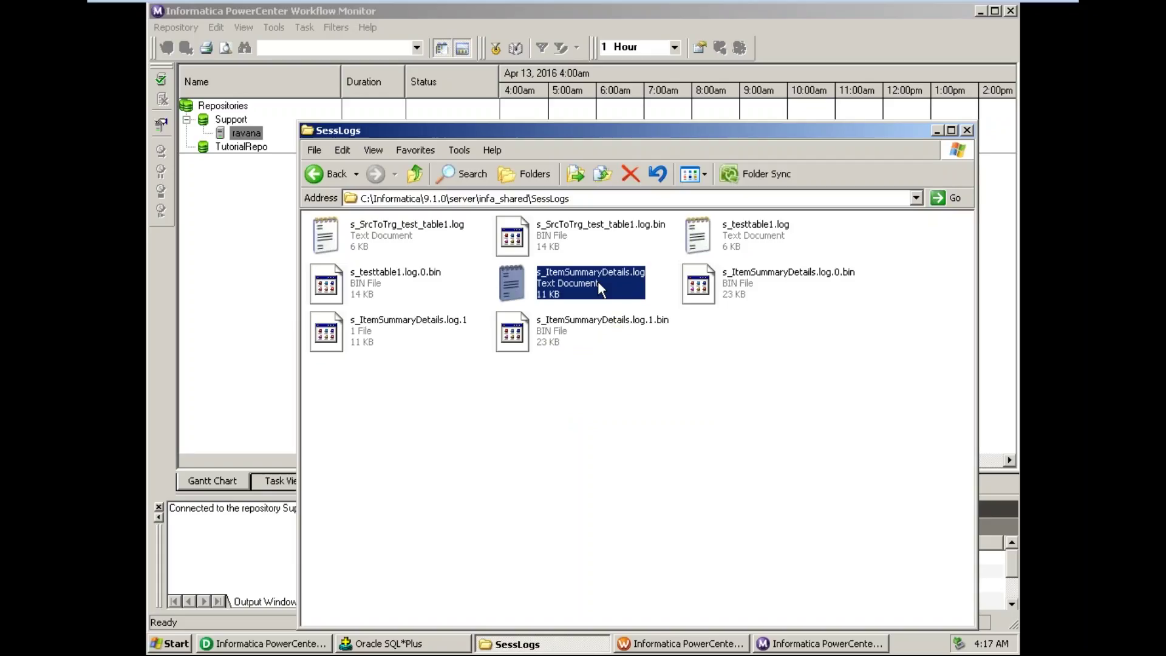
{"action": "right_click", "coordinate": [598, 284]}
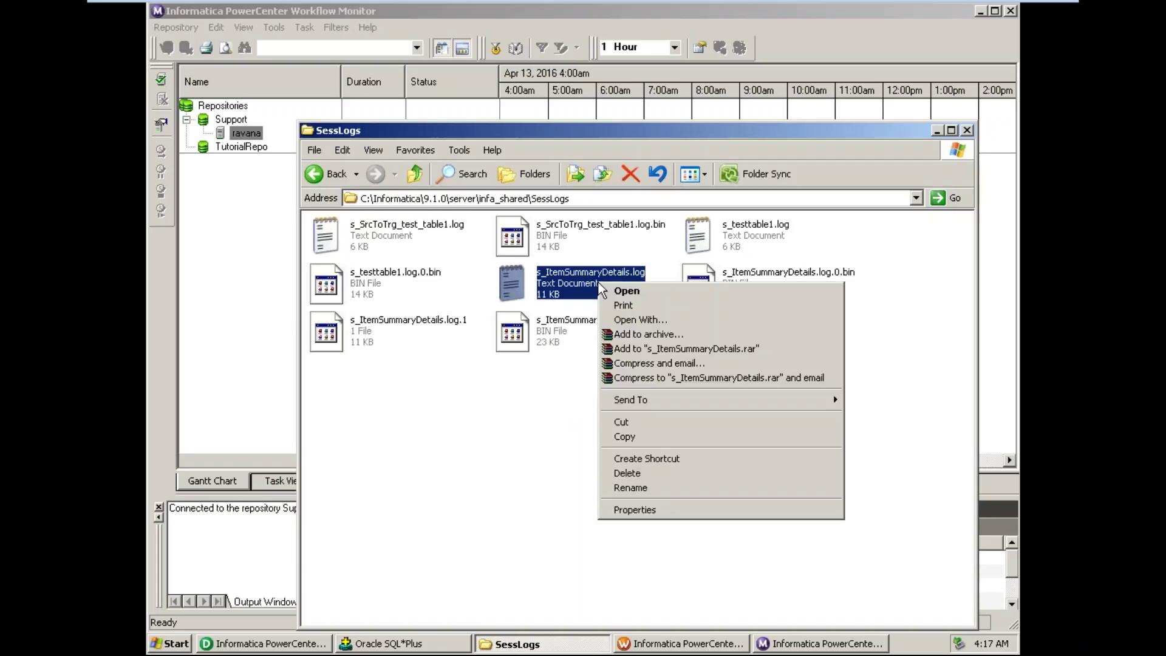
{"action": "left_click", "coordinate": [647, 320]}
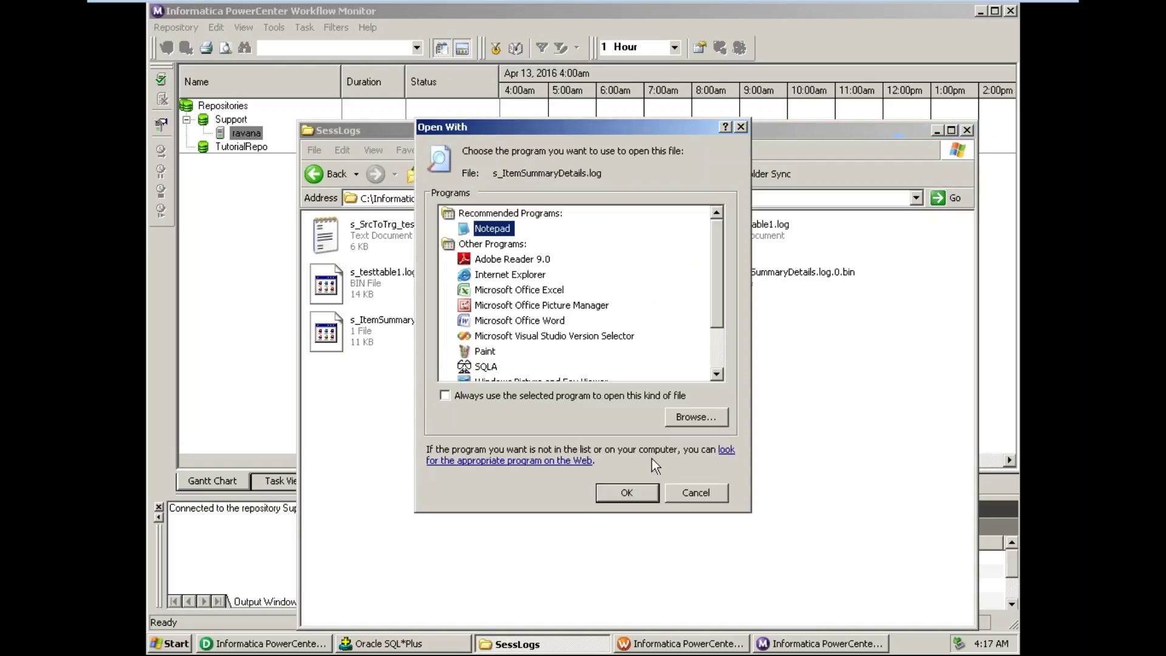
{"action": "left_click", "coordinate": [628, 492]}
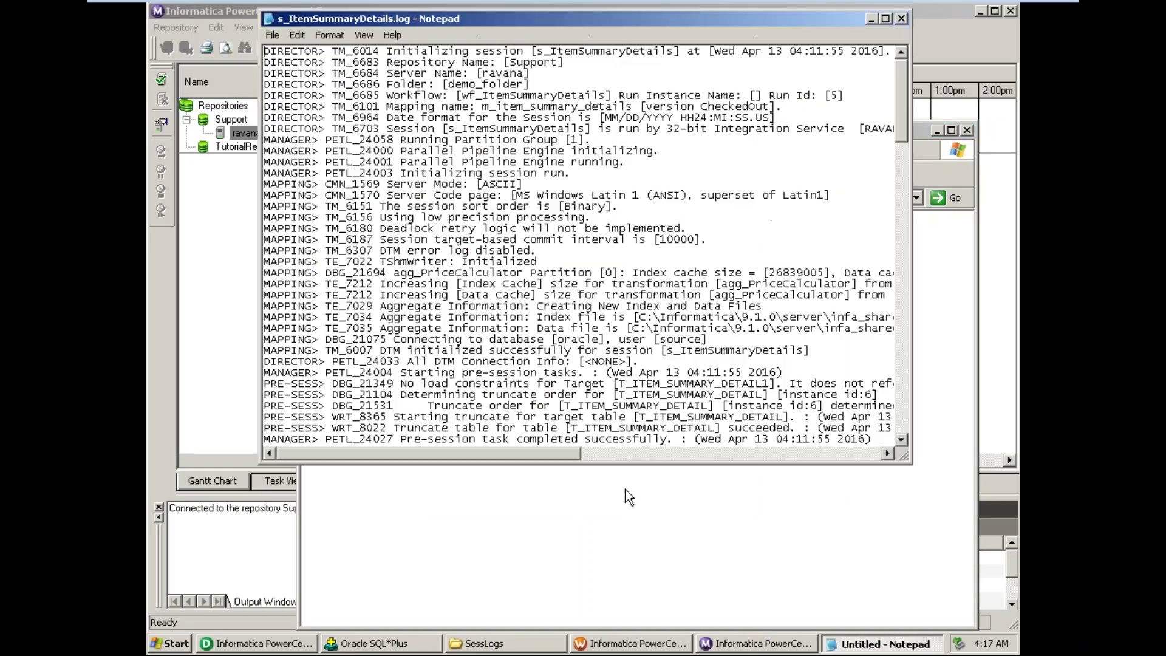
- Maximize the Notepad log and highlight the T_ITEM_SUMMARY_DETAIL truncate order line and 'Pre-session'
{"action": "double_click", "coordinate": [459, 22]}
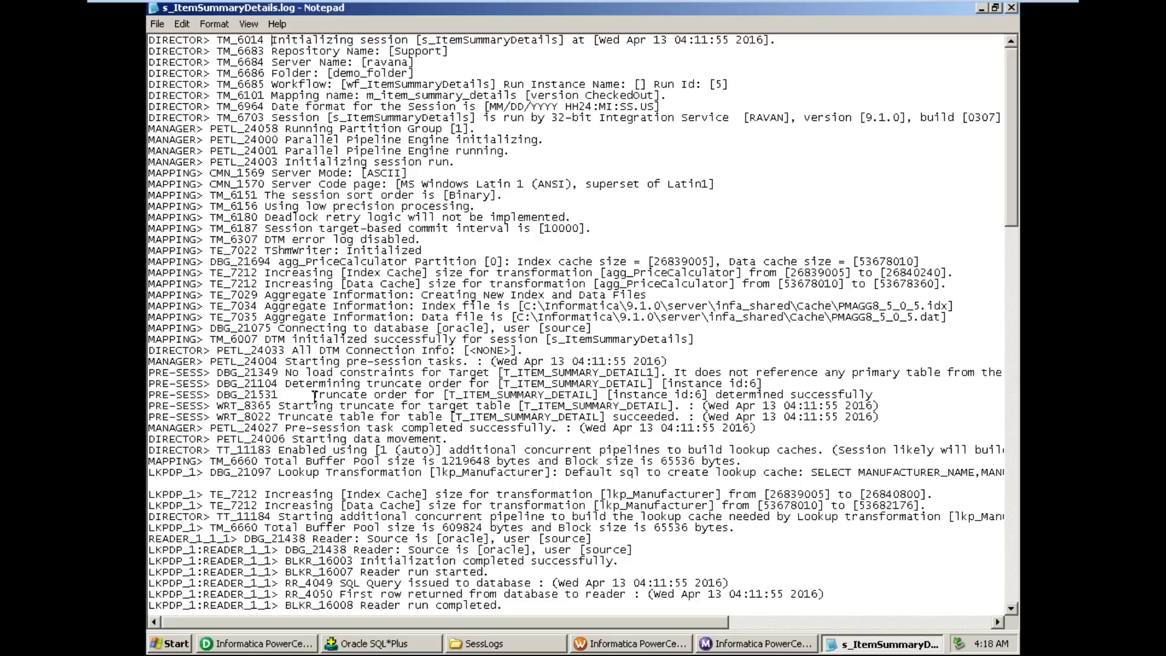
{"action": "left_click_drag", "start_coordinate": [315, 397], "coordinate": [896, 394]}
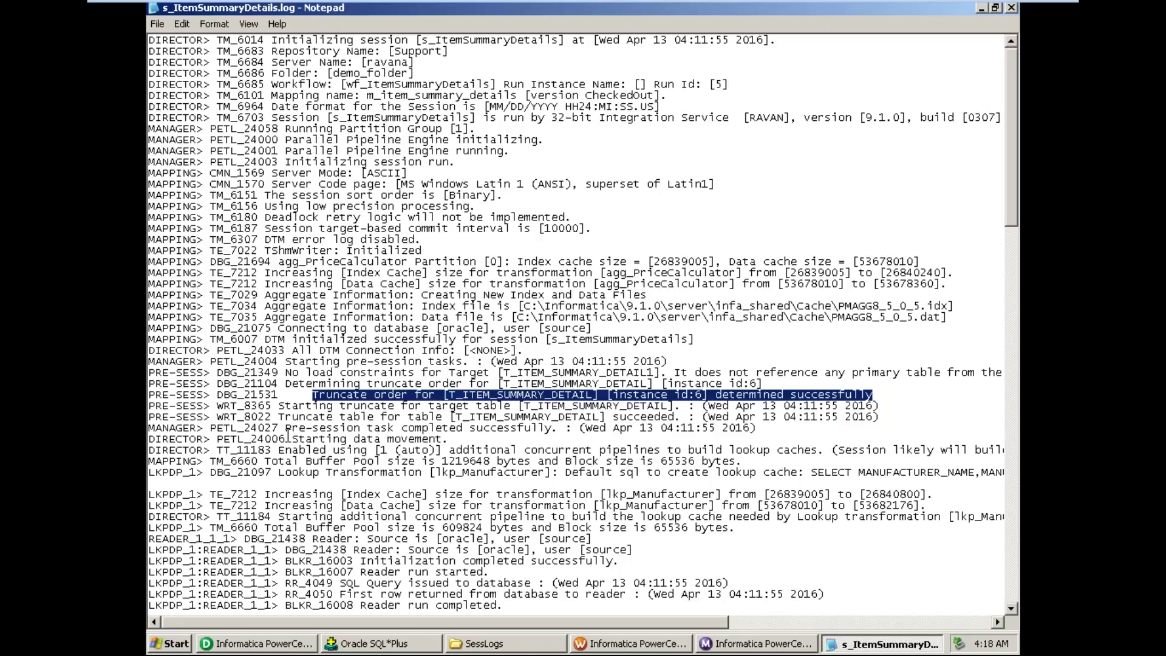
{"action": "left_click", "coordinate": [286, 426]}
{"action": "left_click_drag", "start_coordinate": [286, 425], "coordinate": [367, 428]}
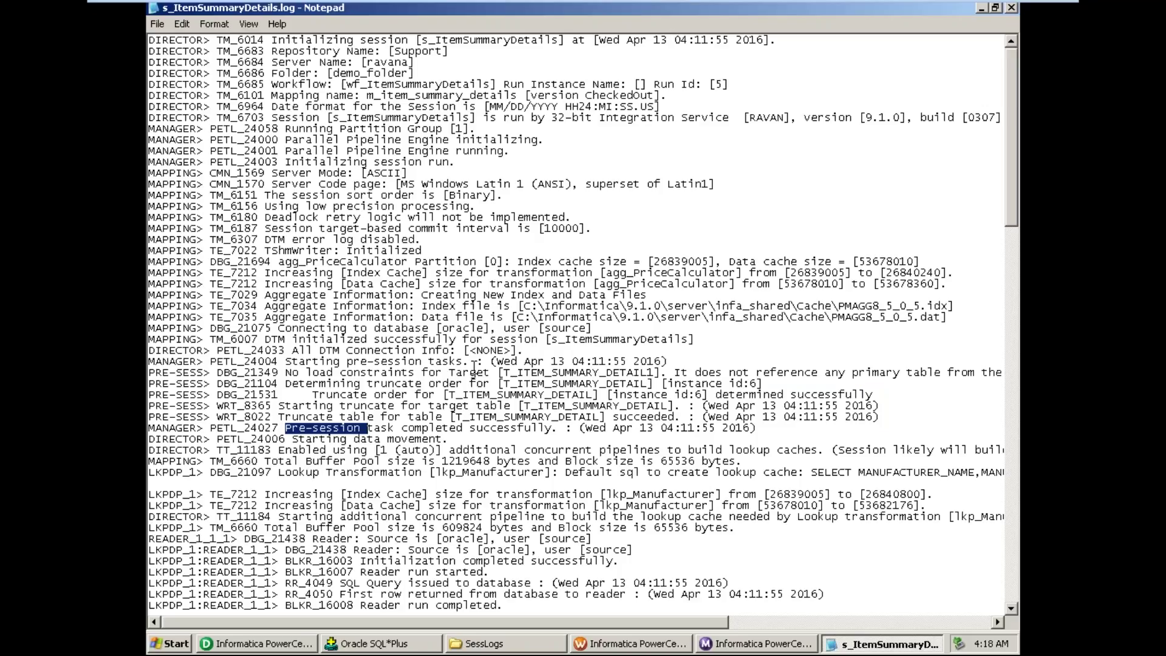
{"action": "scroll", "coordinate": [474, 367], "scroll_direction": "down", "scroll_amount": 1}
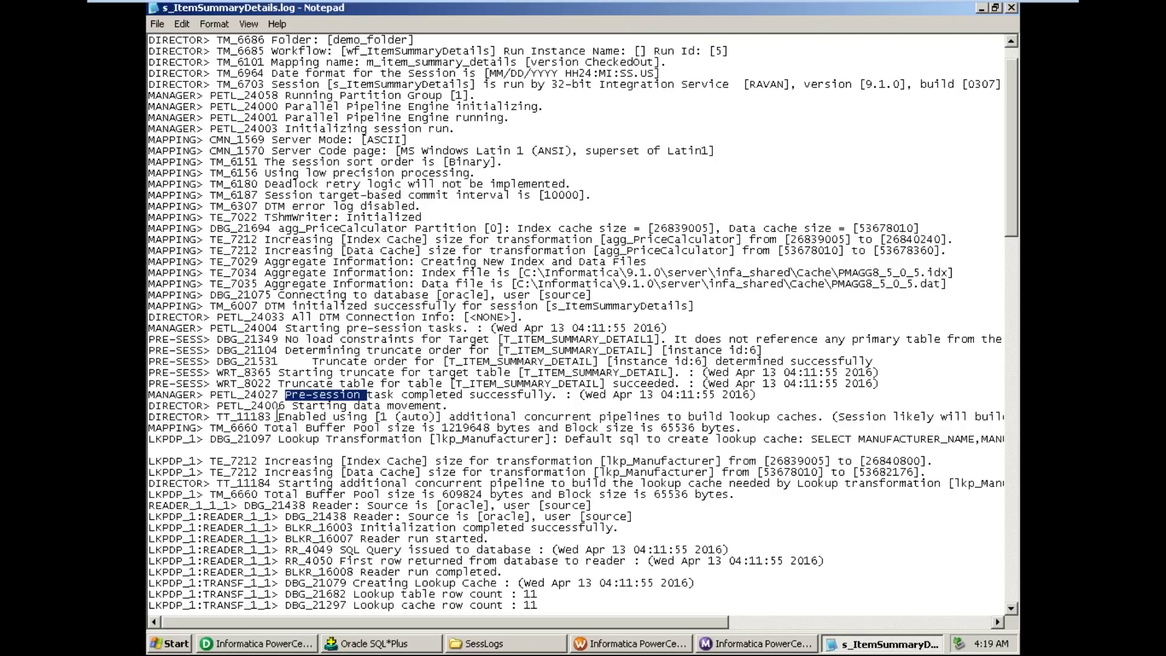
{"action": "left_click_drag", "start_coordinate": [278, 417], "coordinate": [547, 429]}
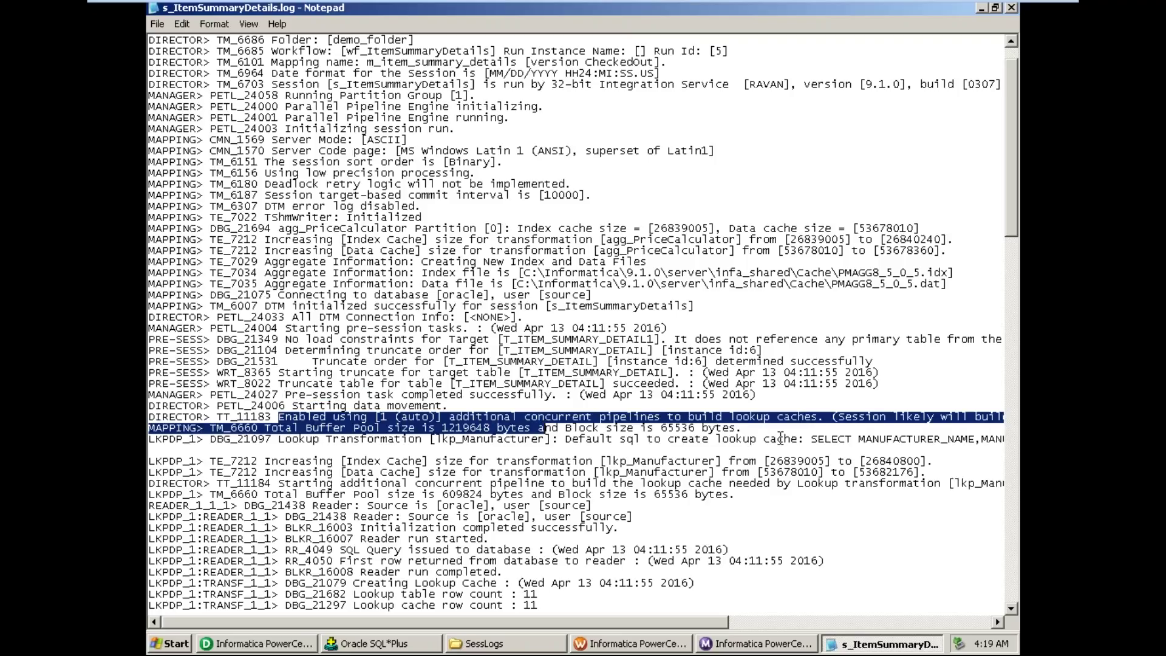
{"action": "left_click_drag", "start_coordinate": [816, 439], "coordinate": [926, 449]}
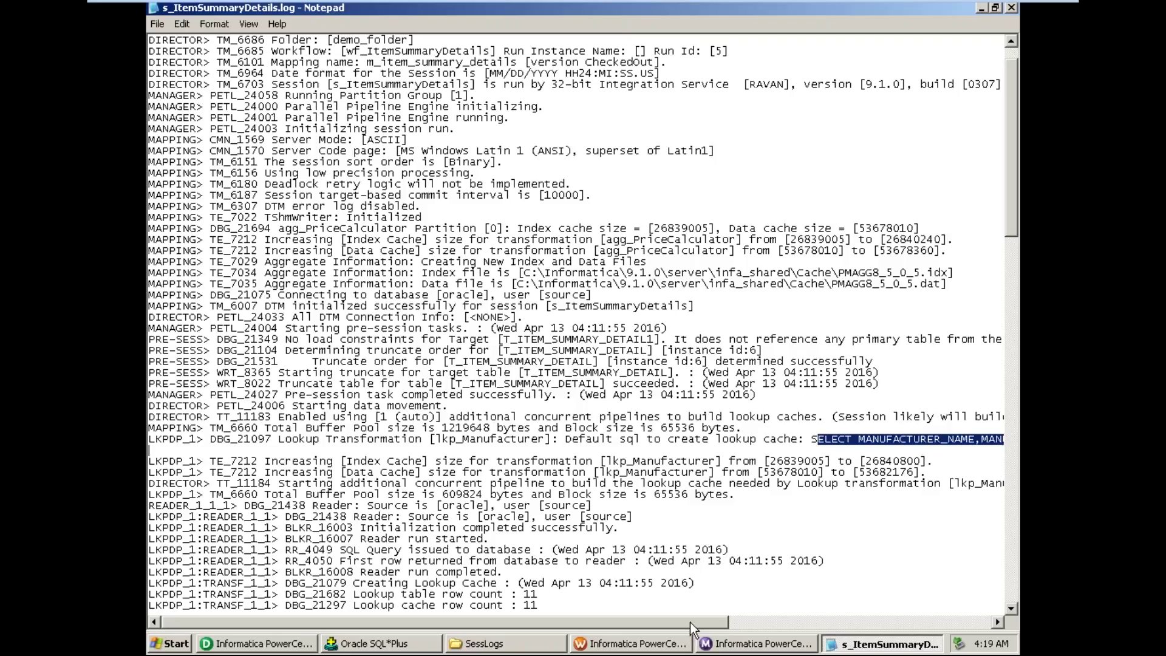
{"action": "left_click_drag", "start_coordinate": [691, 629], "coordinate": [914, 649]}
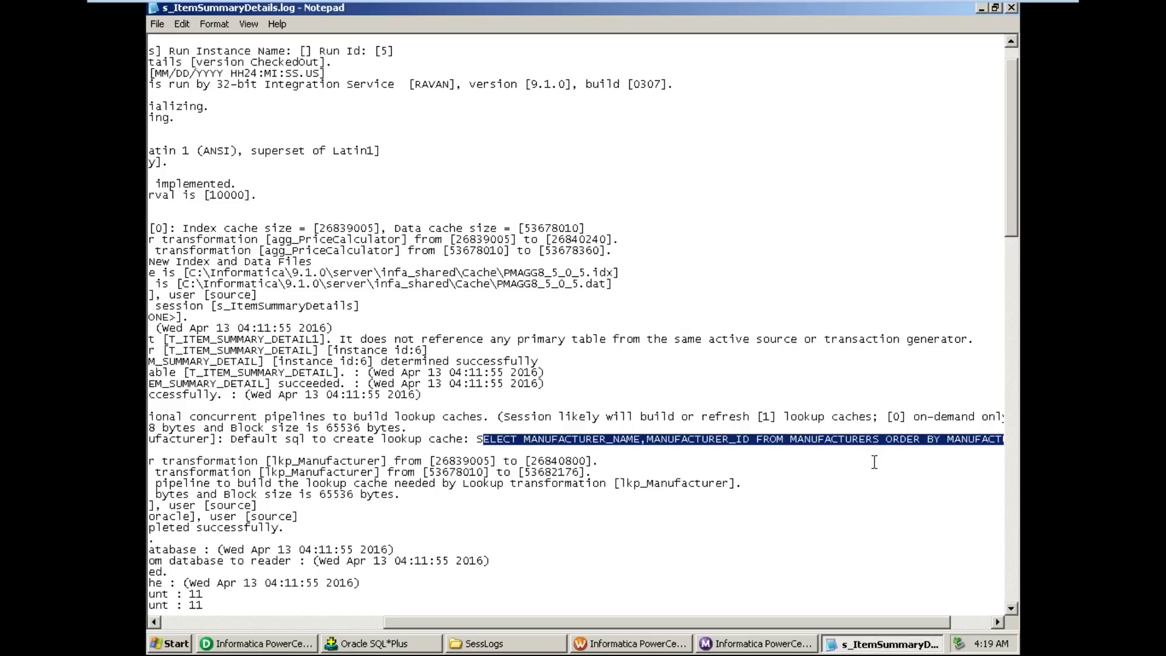
{"action": "left_click_drag", "start_coordinate": [845, 617], "coordinate": [650, 623]}
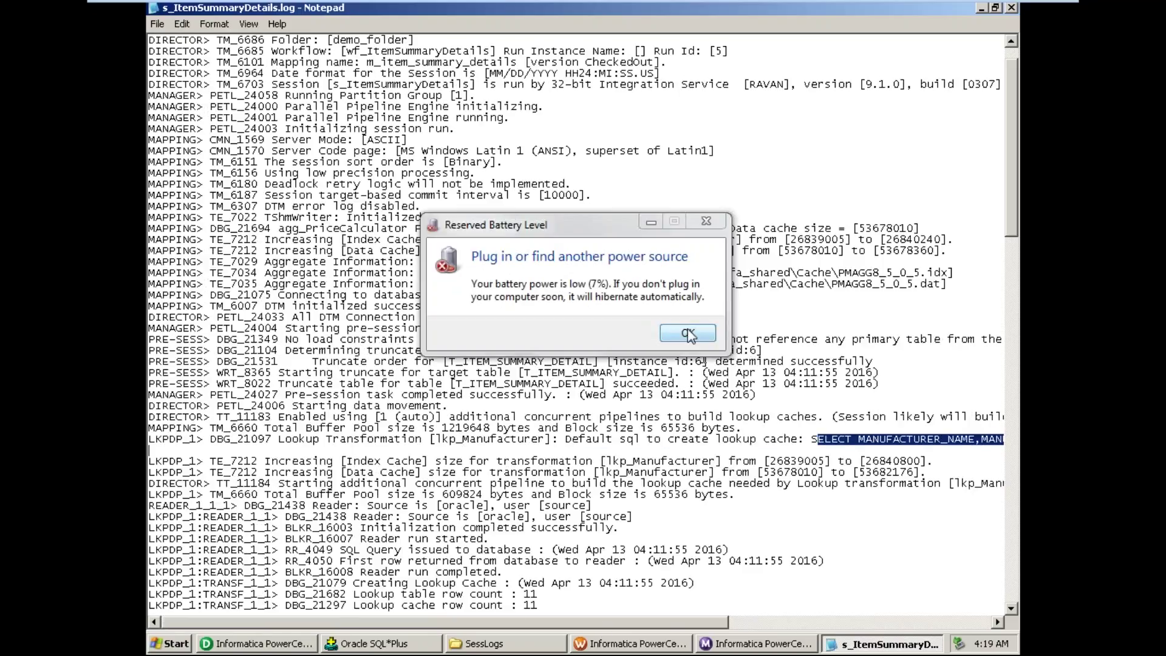
{"action": "left_click", "coordinate": [689, 334]}
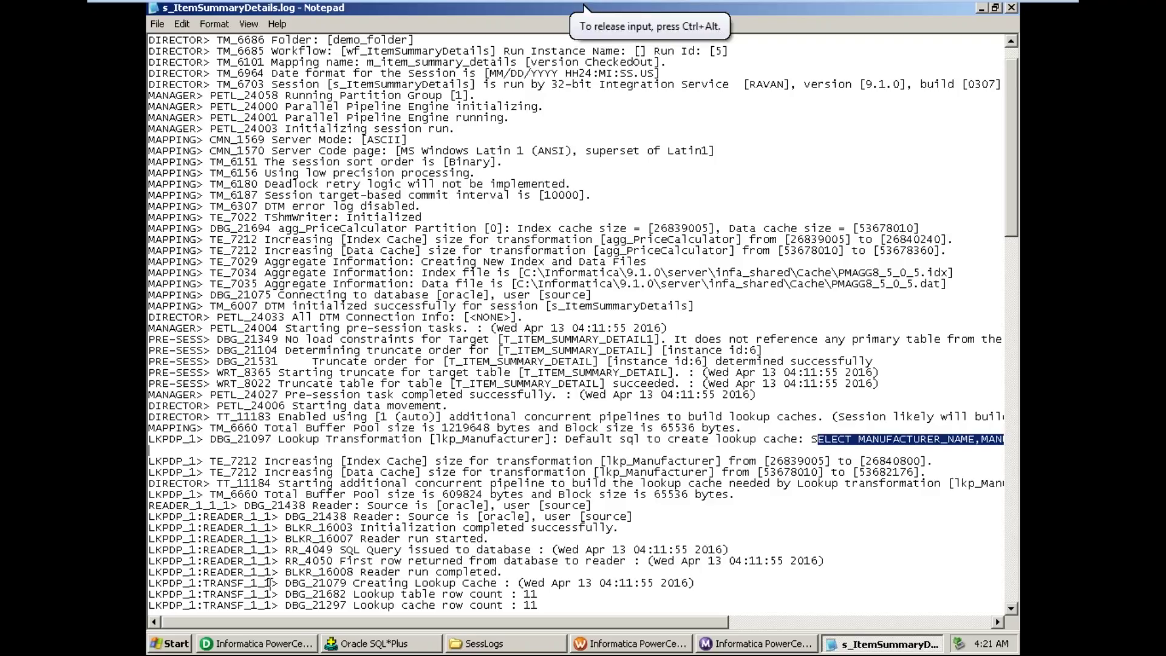
- Return to PowerCenter Designer and close the T_ITEM_SUMMARY_DETAIL data preview
{"action": "left_click", "coordinate": [254, 642]}
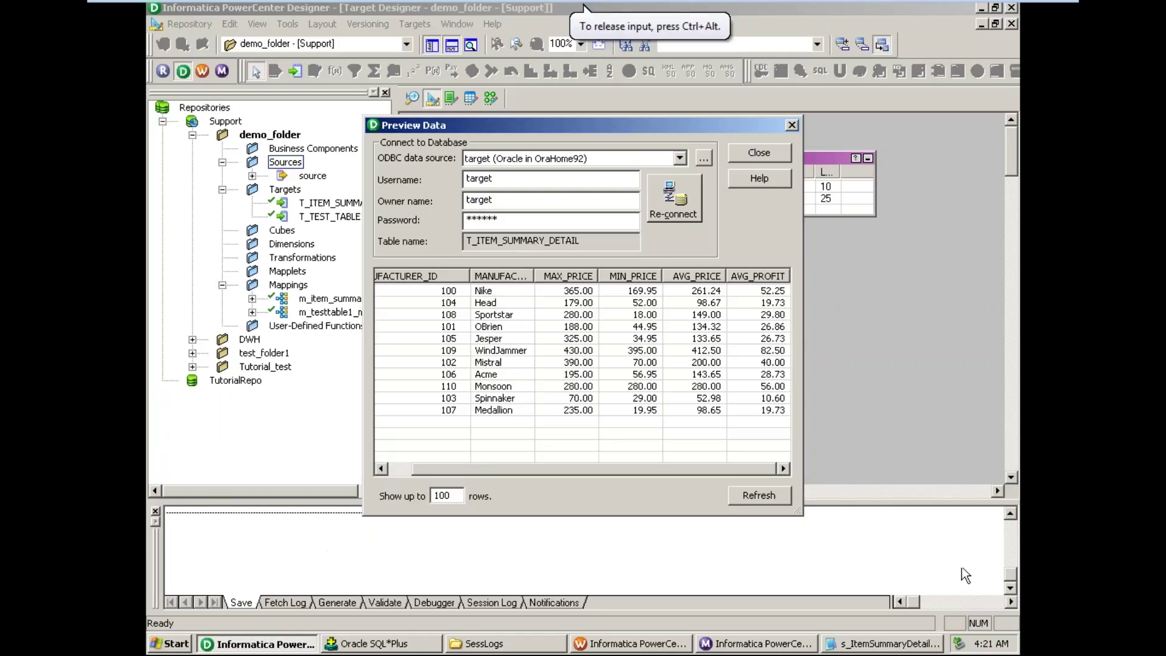
{"action": "left_click", "coordinate": [759, 153]}
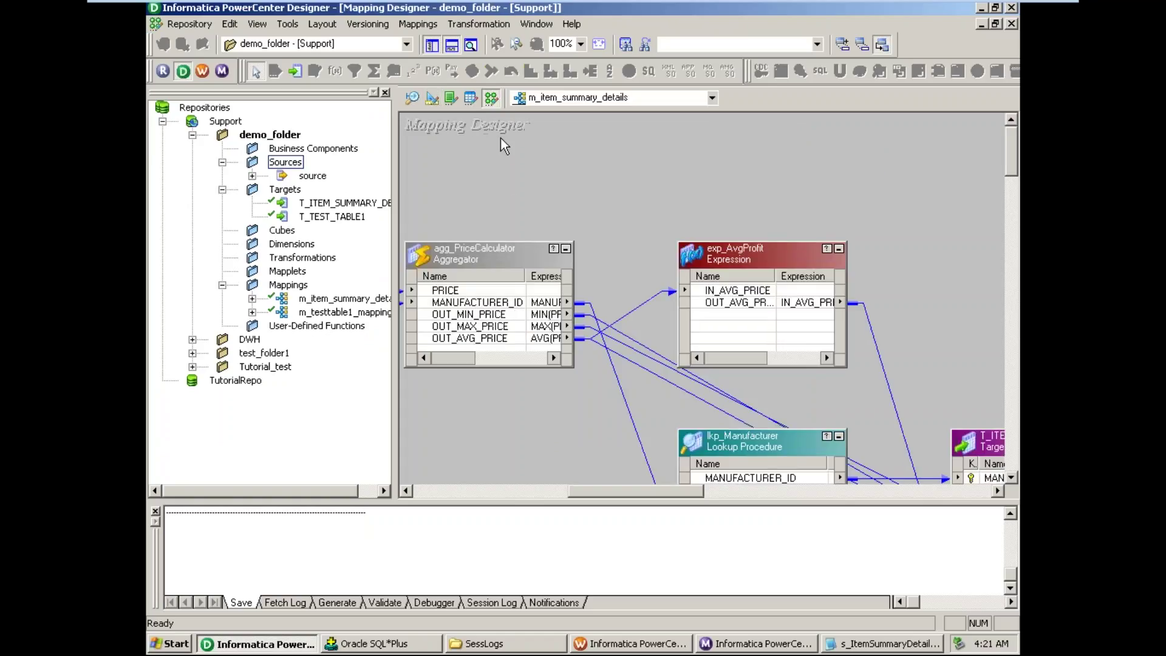
{"action": "left_click", "coordinate": [491, 98]}
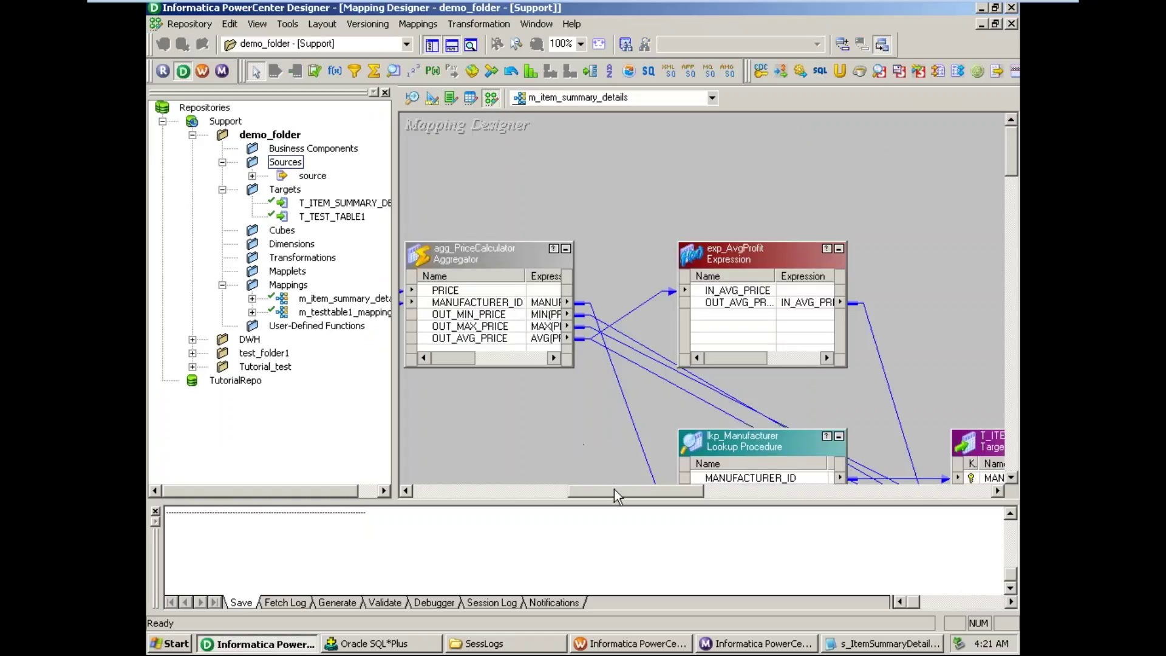
{"action": "left_click_drag", "start_coordinate": [614, 490], "coordinate": [636, 495]}
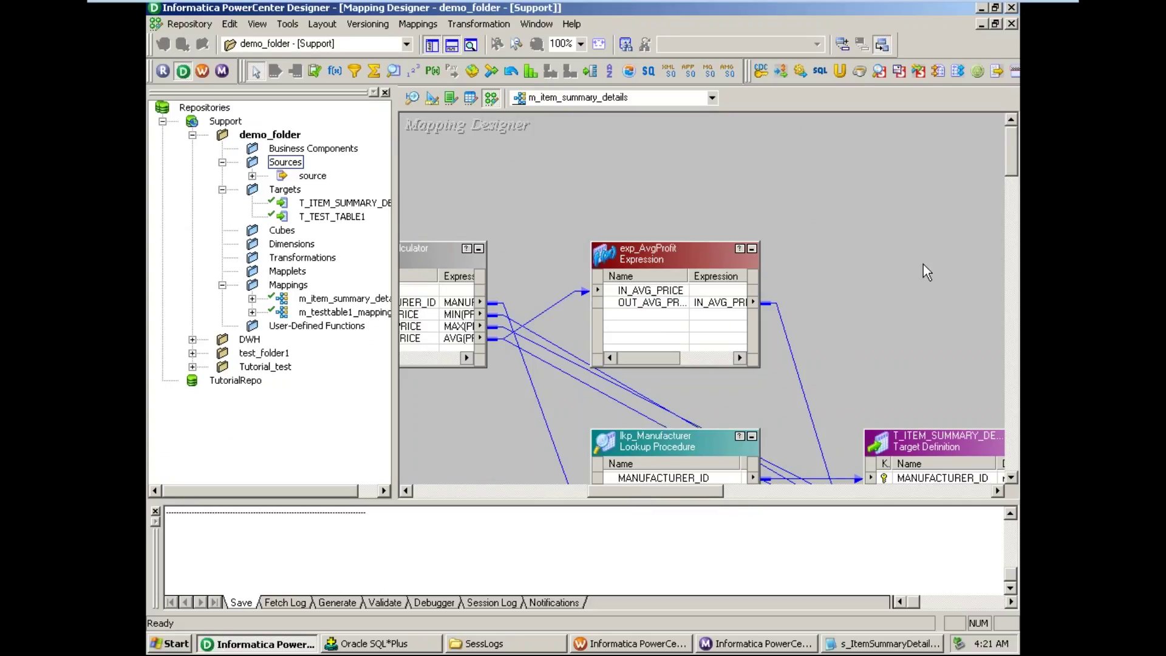
{"action": "left_click_drag", "start_coordinate": [1012, 158], "coordinate": [1013, 177]}
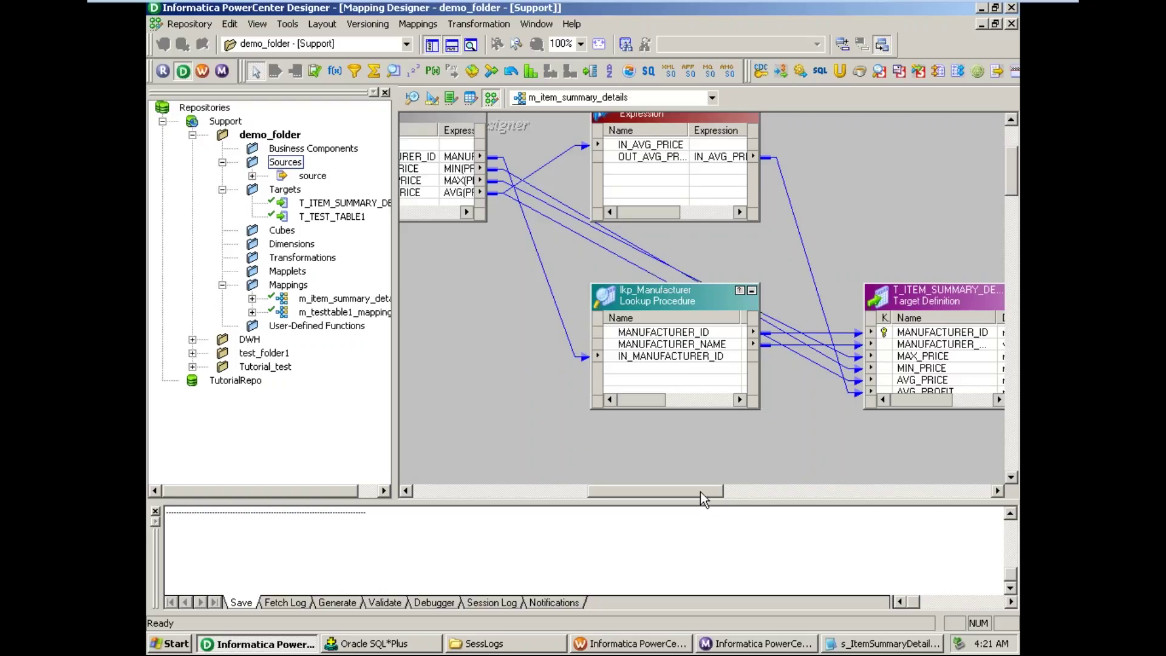
{"action": "left_click_drag", "start_coordinate": [701, 491], "coordinate": [628, 495]}
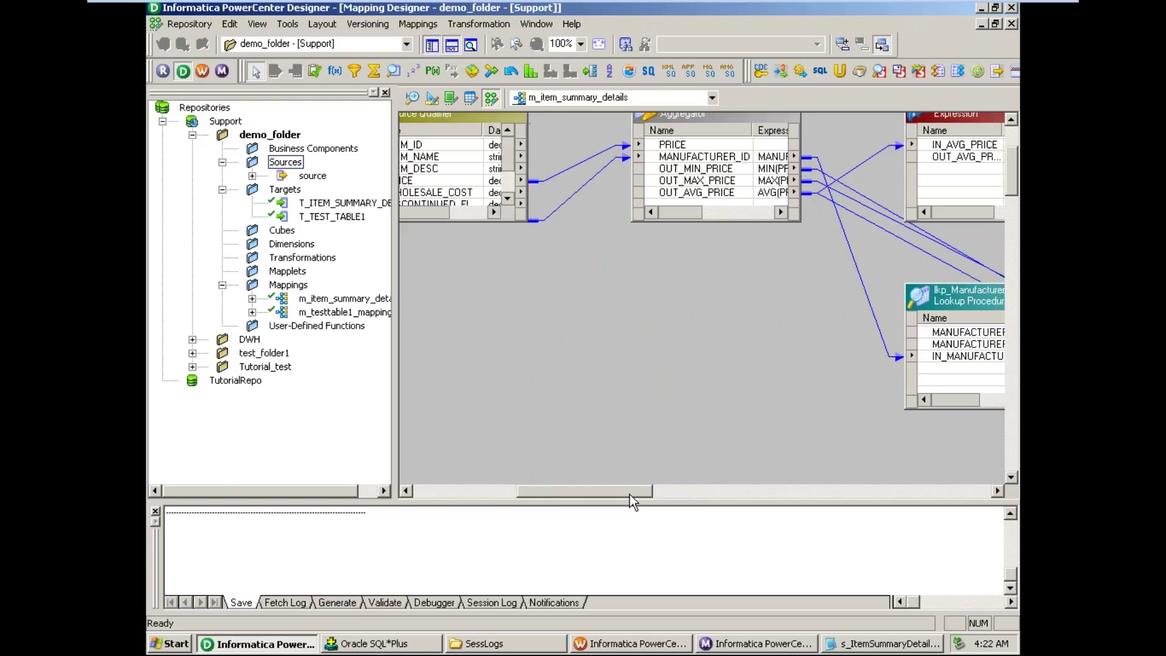
{"action": "left_click_drag", "start_coordinate": [629, 494], "coordinate": [672, 494]}
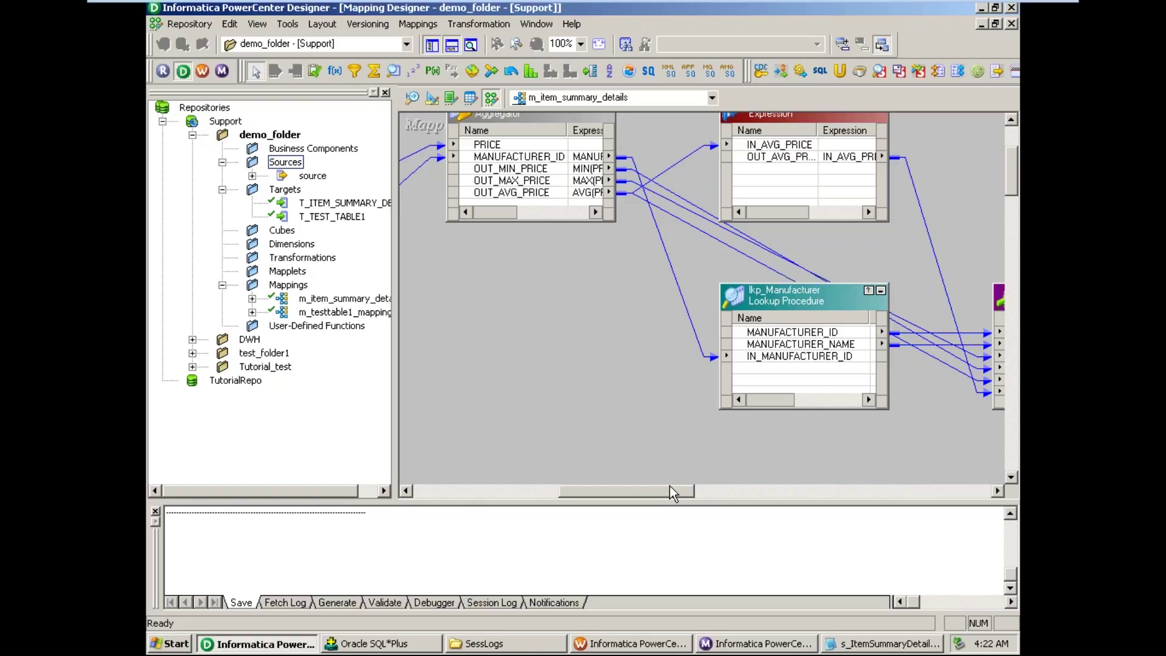
- Pan the mapping from Source Definition through lkp_Manufacturer to T_ITEM_SUMMARY_DETAIL, then exit full screen
{"action": "left_click_drag", "start_coordinate": [658, 490], "coordinate": [528, 493]}
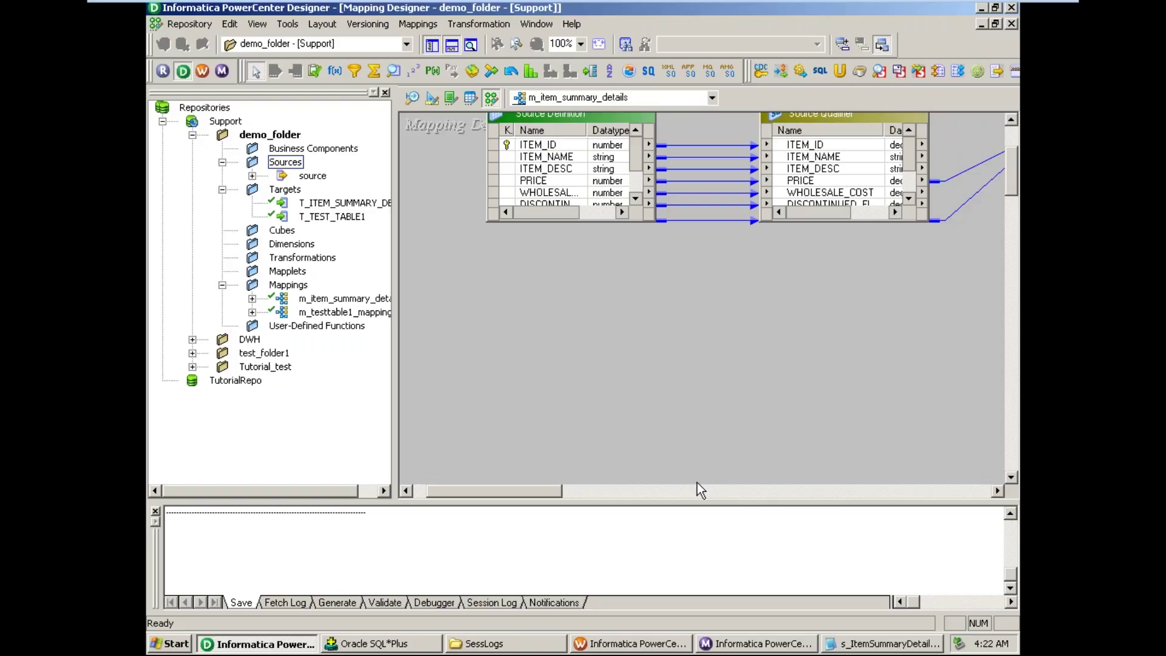
{"action": "mouse_move", "coordinate": [542, 493]}
{"action": "left_mouse_down"}
{"action": "mouse_move", "coordinate": [688, 501]}
{"action": "mouse_move", "coordinate": [552, 510]}
{"action": "left_mouse_up"}
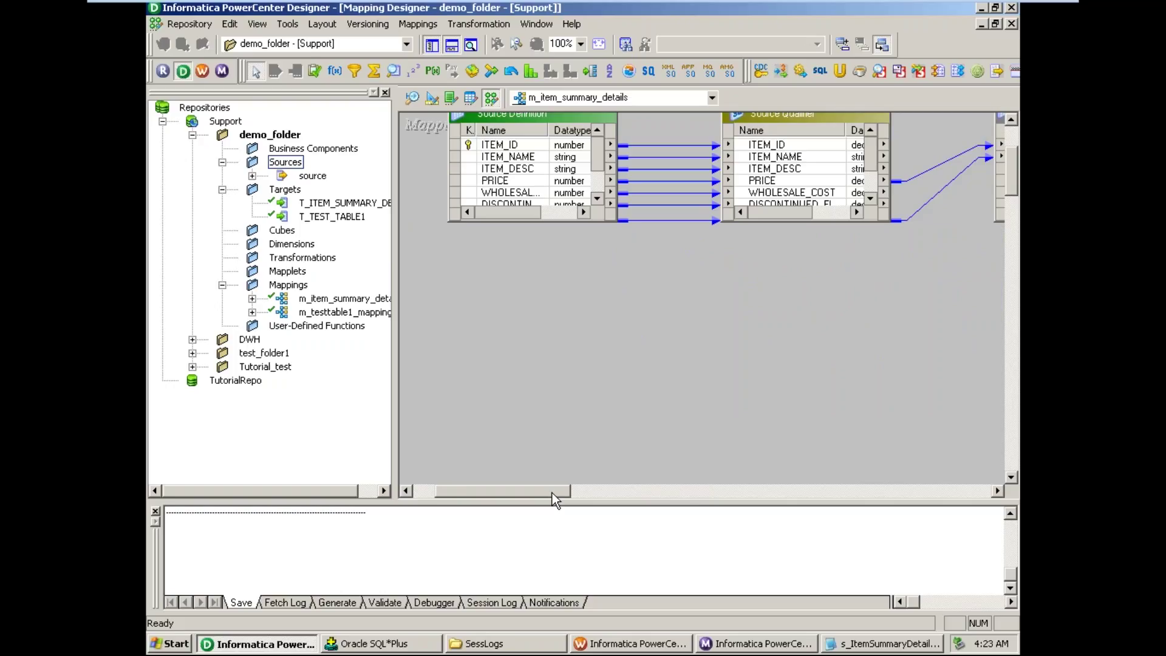
{"action": "left_click_drag", "start_coordinate": [553, 494], "coordinate": [685, 490]}
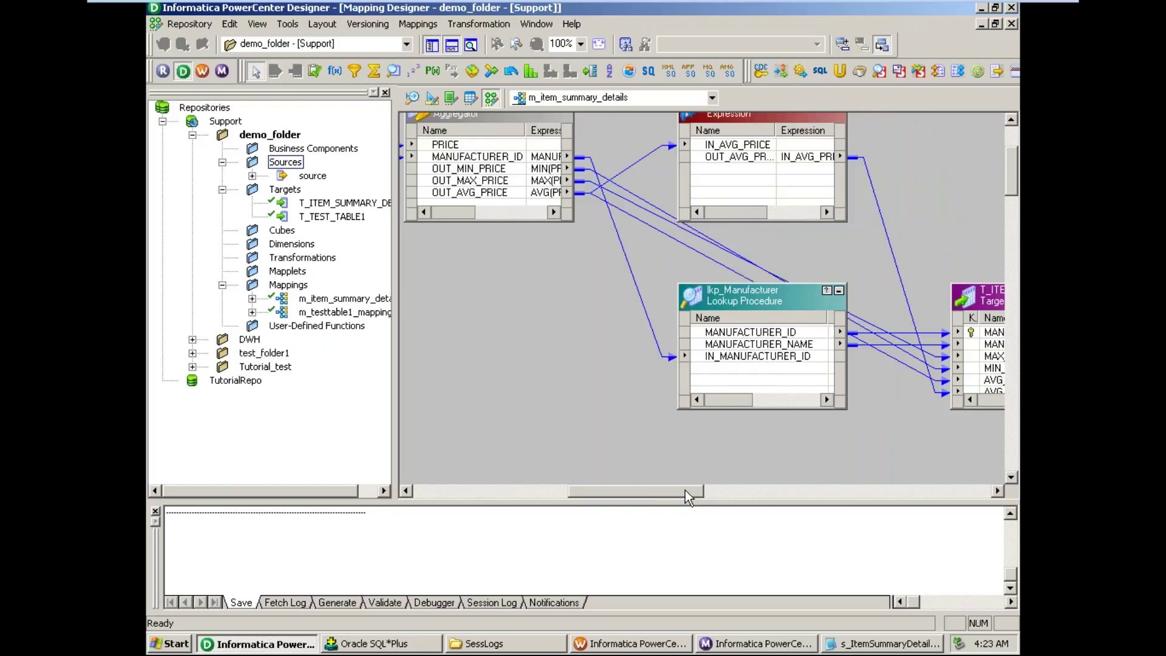
{"action": "left_click_drag", "start_coordinate": [685, 490], "coordinate": [695, 492]}
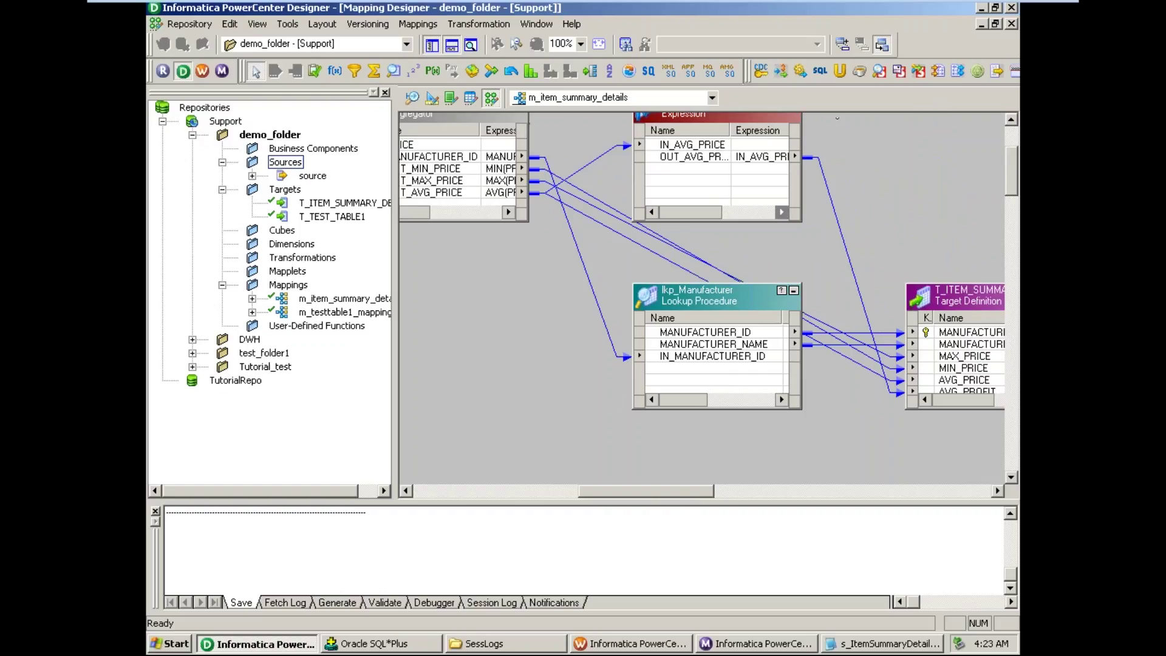
{"action": "left_click", "coordinate": [997, 8]}
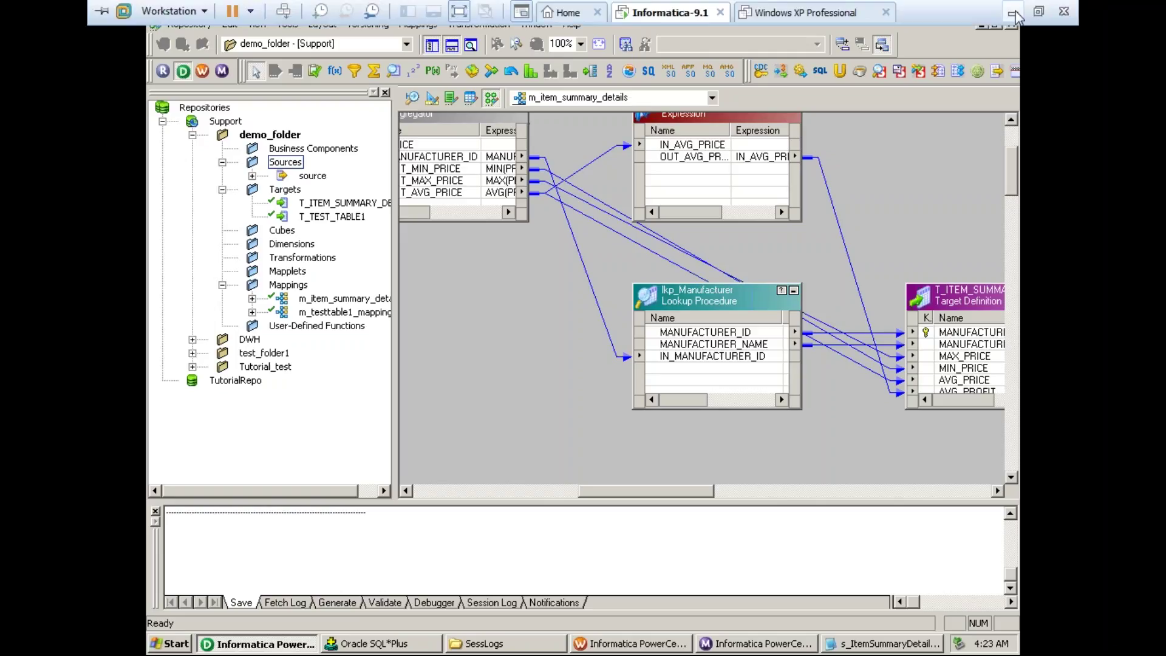
- Highlight the 14 exercise-topic lines in day8.txt, then return to the Informatica VM
{"action": "key", "text": "alt+Tab"}
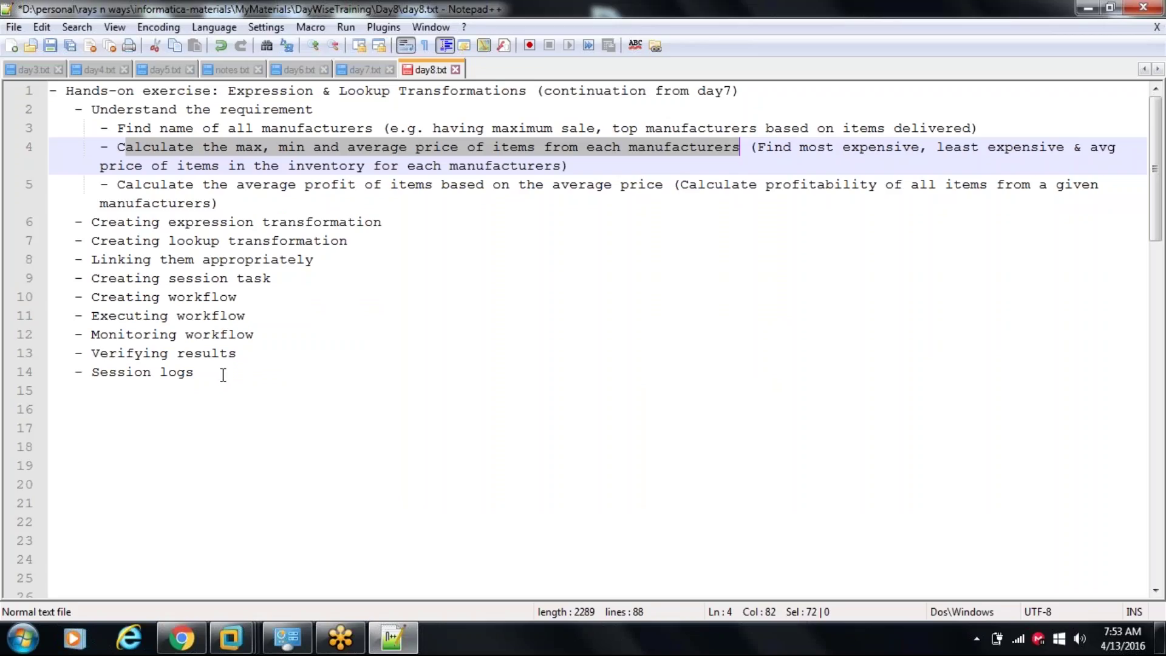
{"action": "left_click_drag", "start_coordinate": [221, 379], "coordinate": [19, 90]}
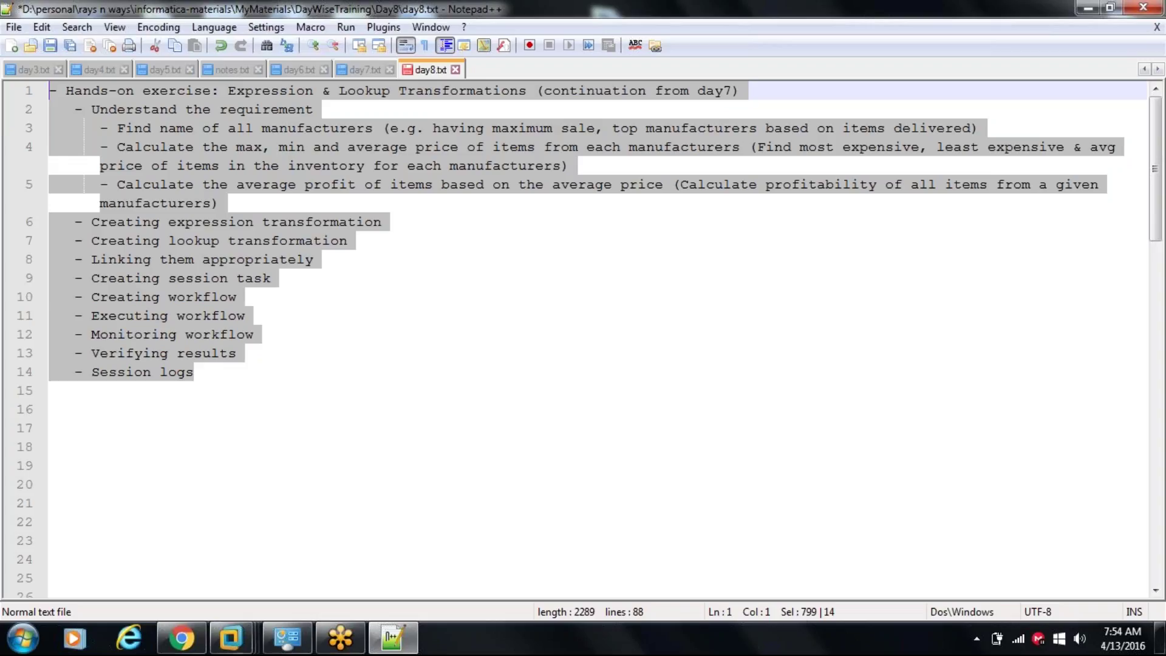
{"action": "mouse_move", "coordinate": [231, 638]}
{"action": "left_click", "coordinate": [294, 529]}
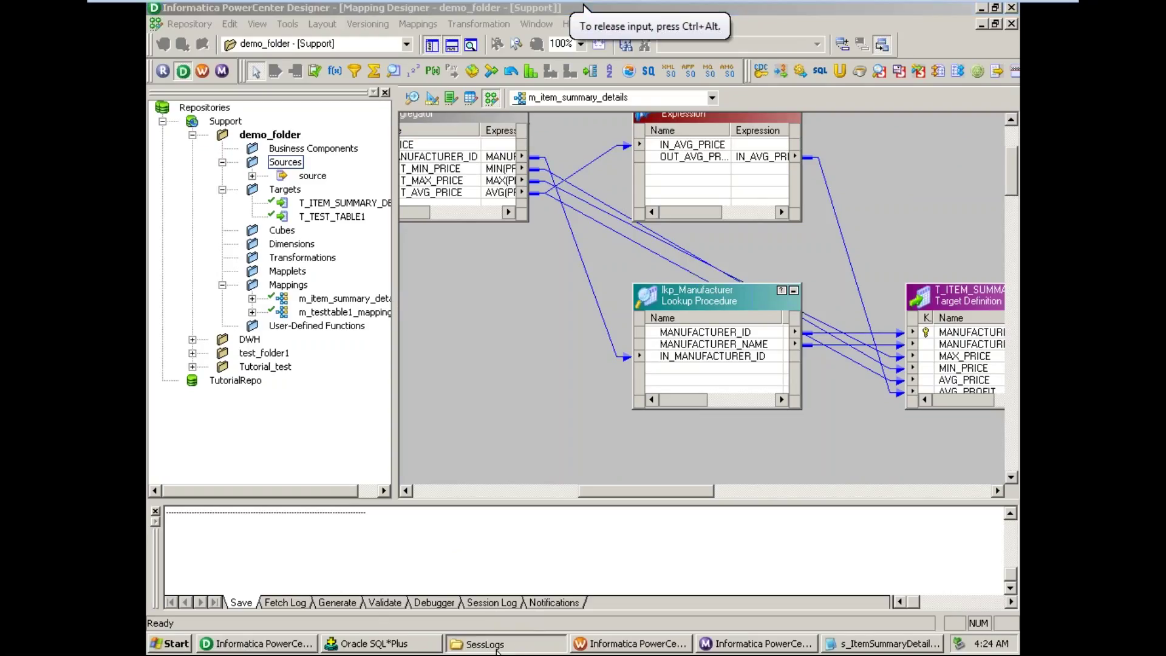
- Bring up the SessLogs Explorer window and select its address-bar folder path
{"action": "left_click", "coordinate": [499, 645]}
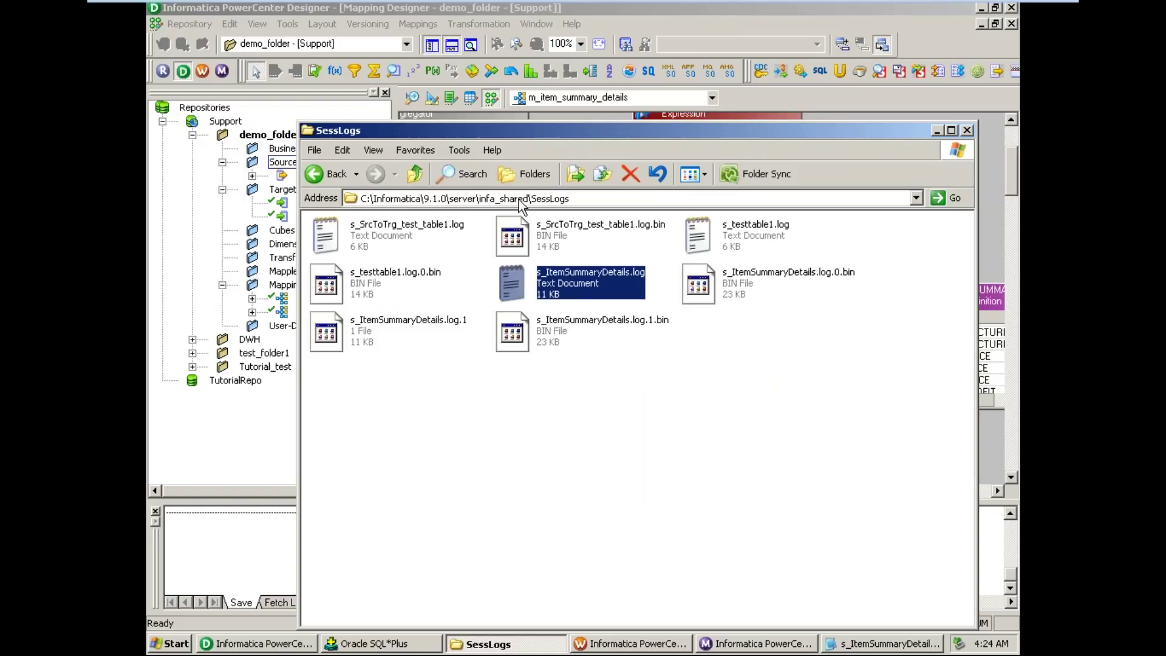
{"action": "left_click", "coordinate": [582, 199]}
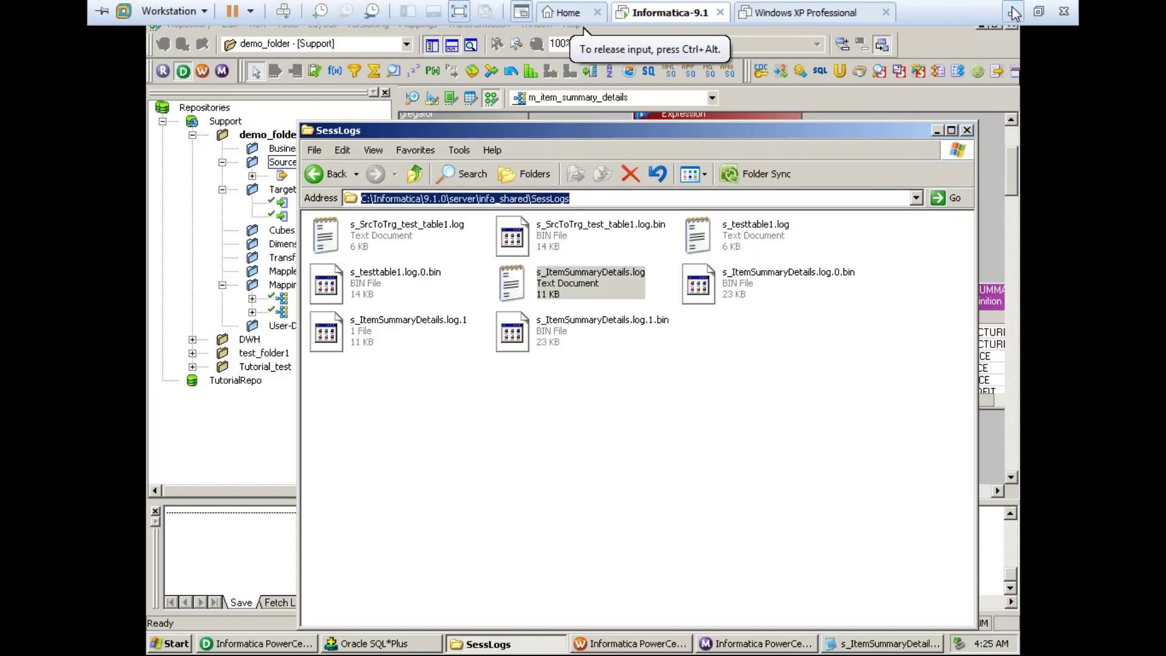
- Minimize the Informatica VM so Notepad++'s day8.txt outline fills the host screen
{"action": "left_click", "coordinate": [1009, 13]}
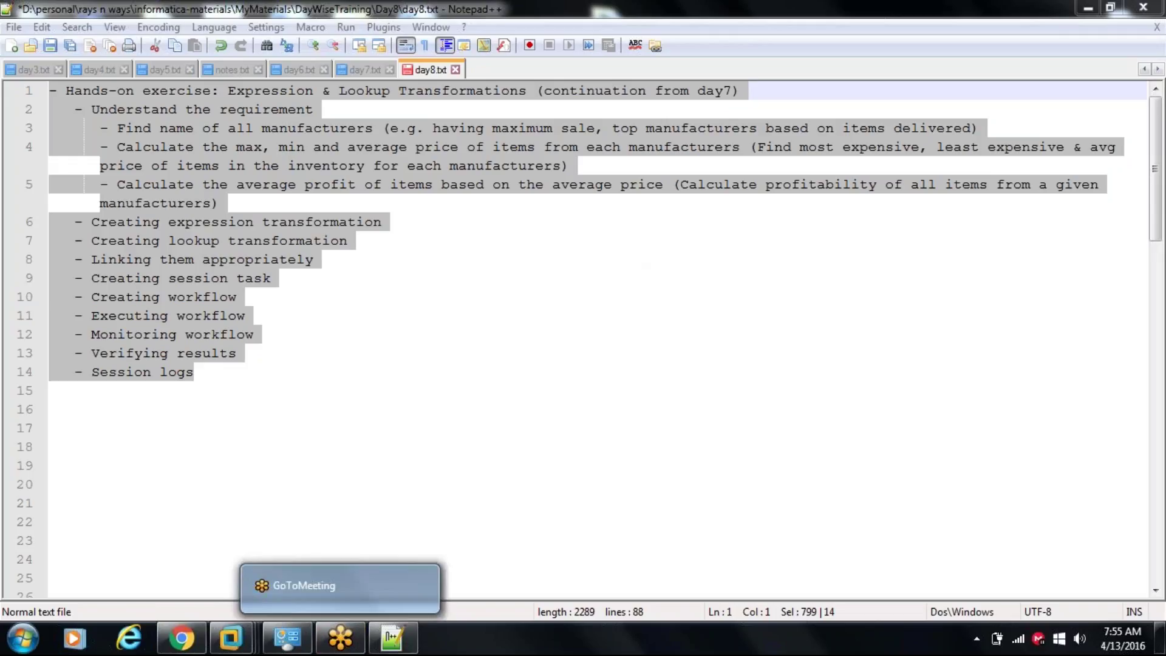
{"action": "mouse_move", "coordinate": [338, 645]}
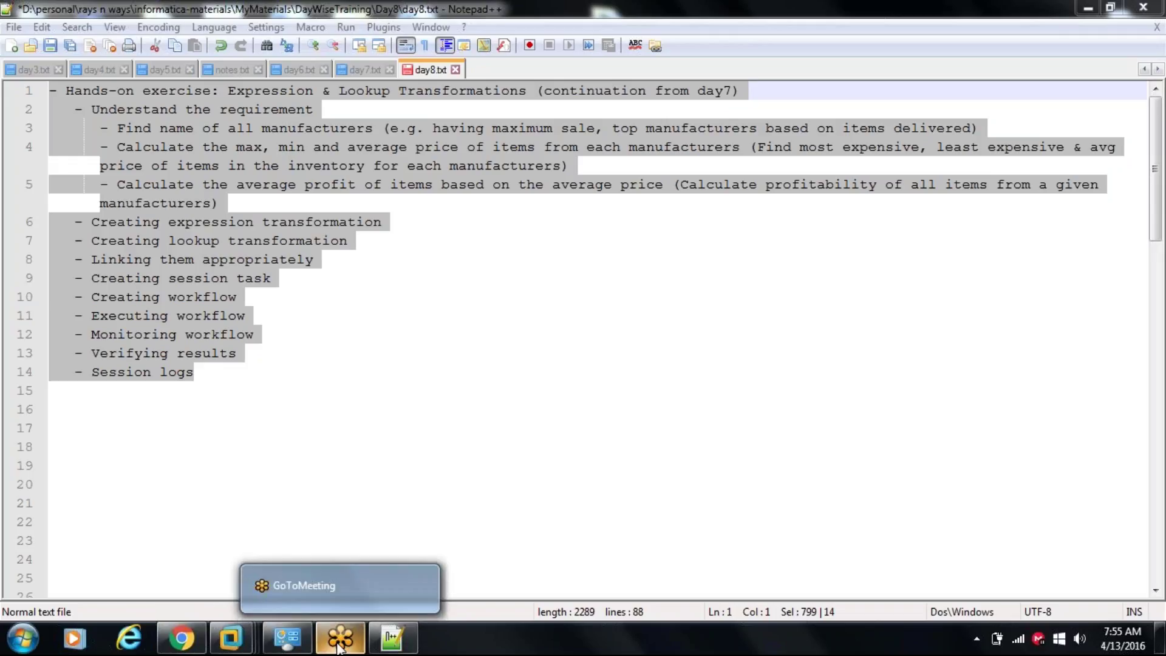
{"action": "mouse_move", "coordinate": [288, 638]}
{"action": "left_click", "coordinate": [298, 552]}
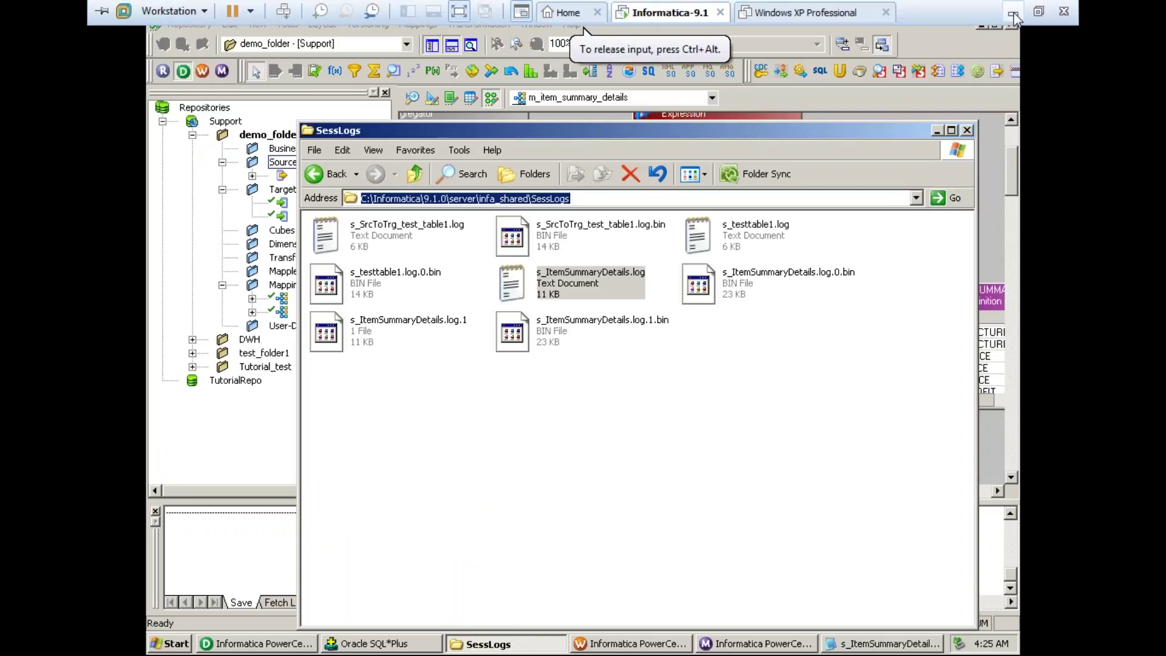
{"action": "left_click", "coordinate": [1012, 9]}
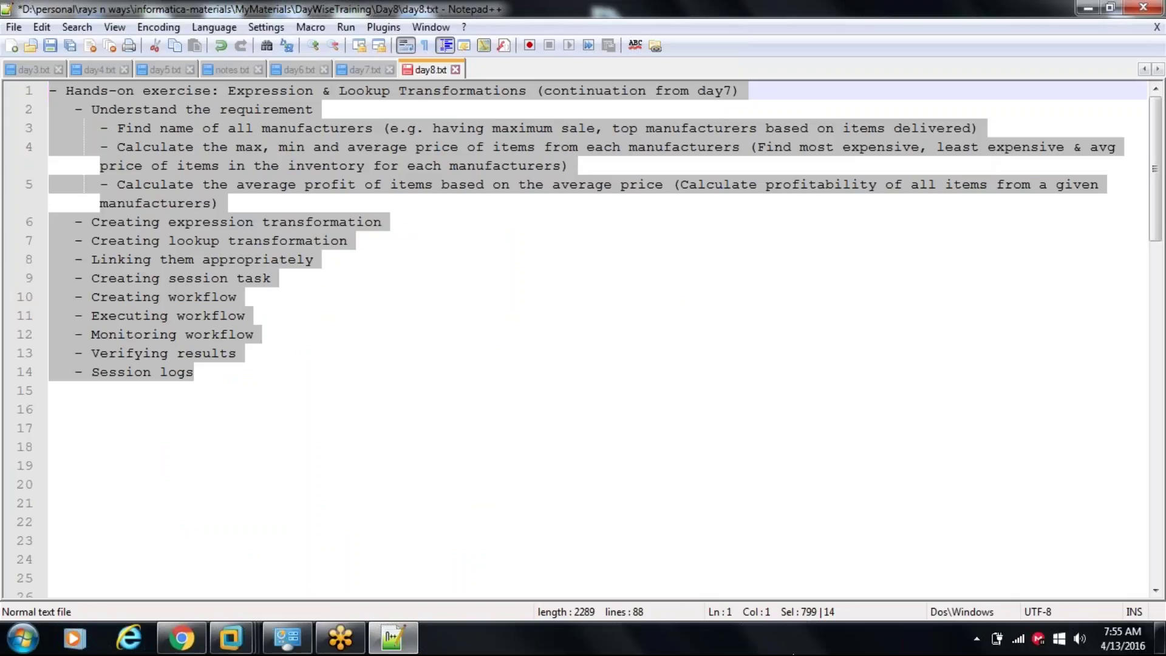
- Type over the selected lines 1–14 of day8.txt to remove the exercise outline
{"action": "type", "text": "\\"}
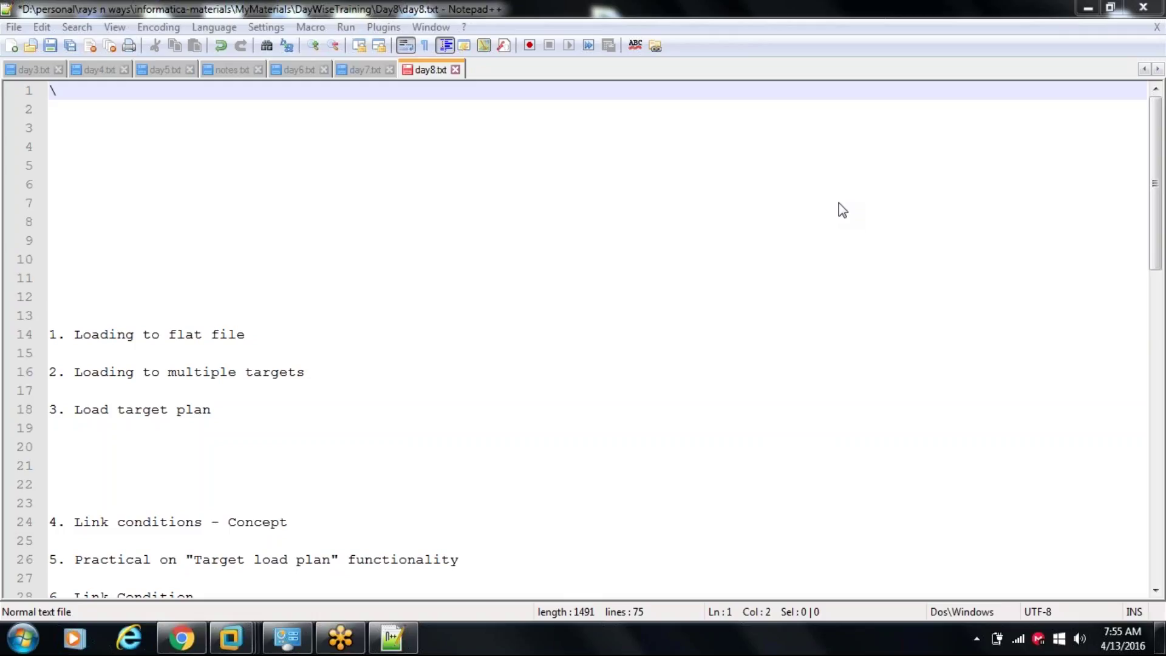
{"action": "left_click", "coordinate": [663, 203]}
{"action": "left_click", "coordinate": [477, 191]}
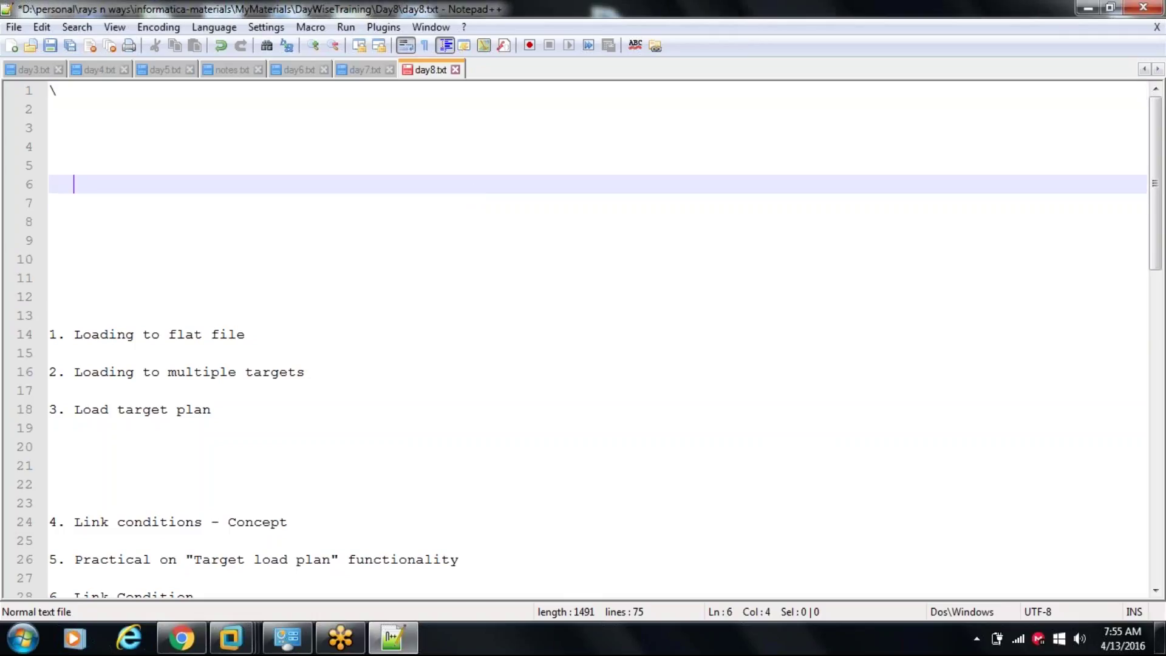
{"action": "left_click", "coordinate": [231, 638]}
{"action": "left_click", "coordinate": [254, 571]}
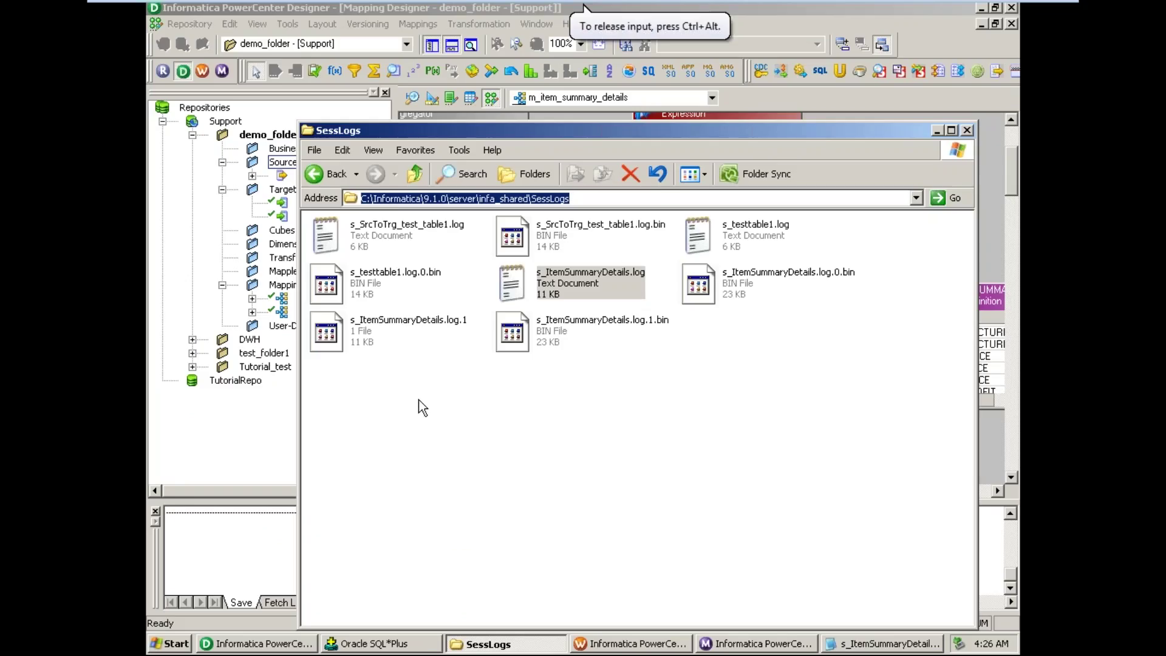
{"action": "left_click", "coordinate": [1009, 11]}
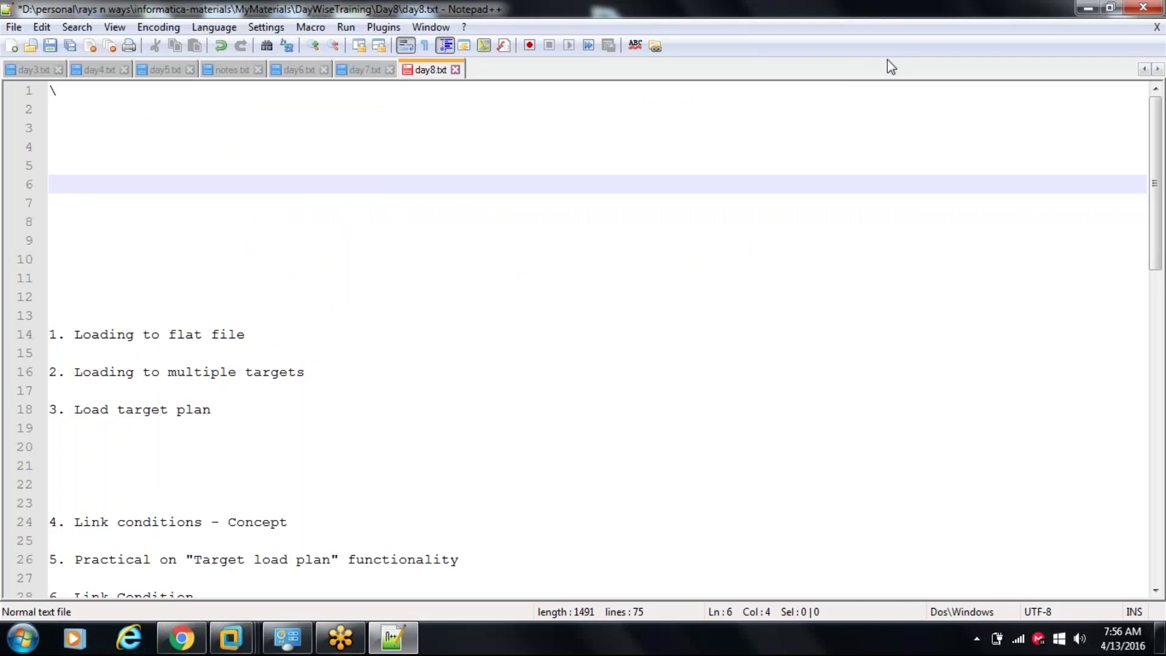
{"action": "left_click", "coordinate": [588, 206]}
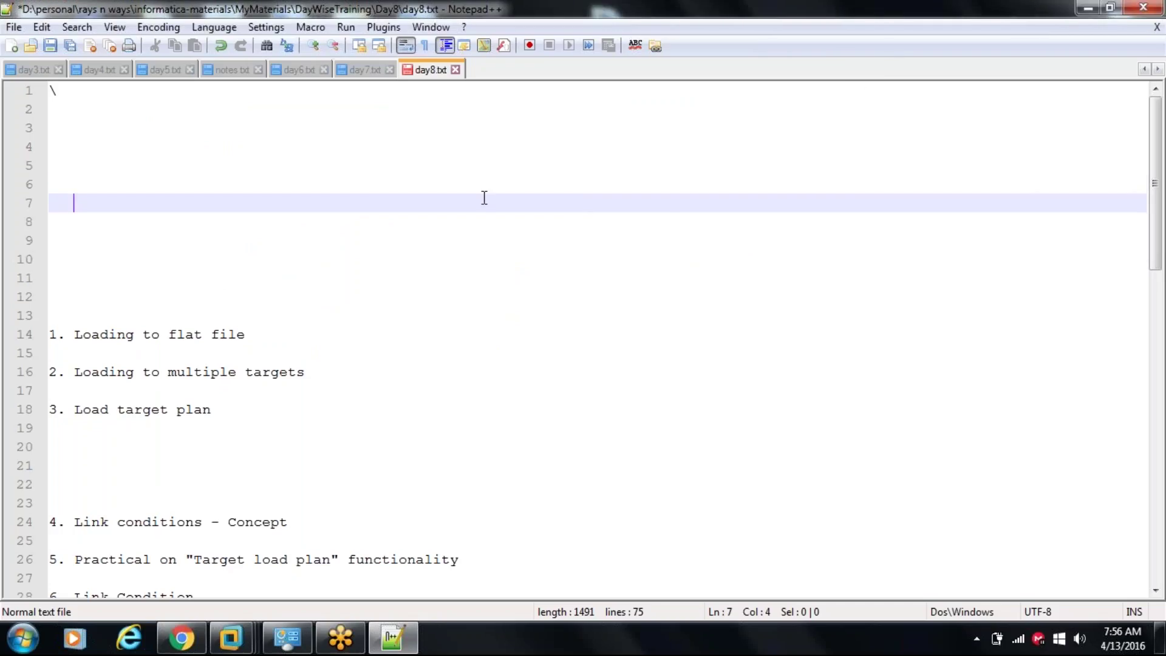
{"action": "left_click", "coordinate": [375, 76]}
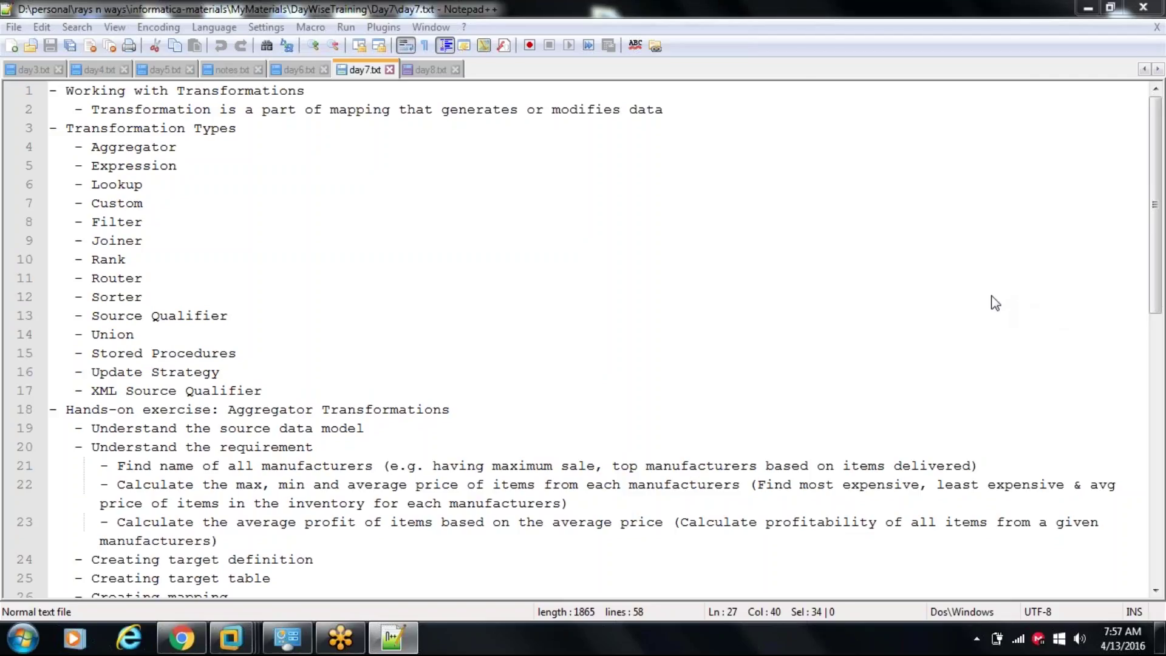
- Dismiss the message box over the day7.txt transformations notes
{"action": "left_click", "coordinate": [506, 323]}
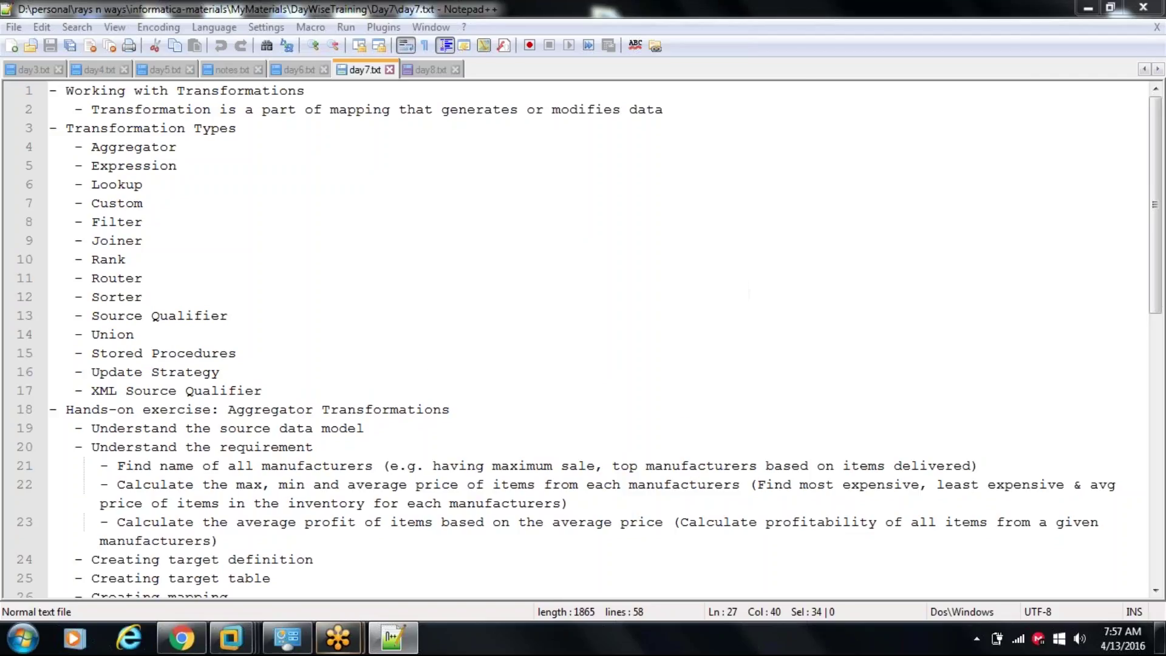